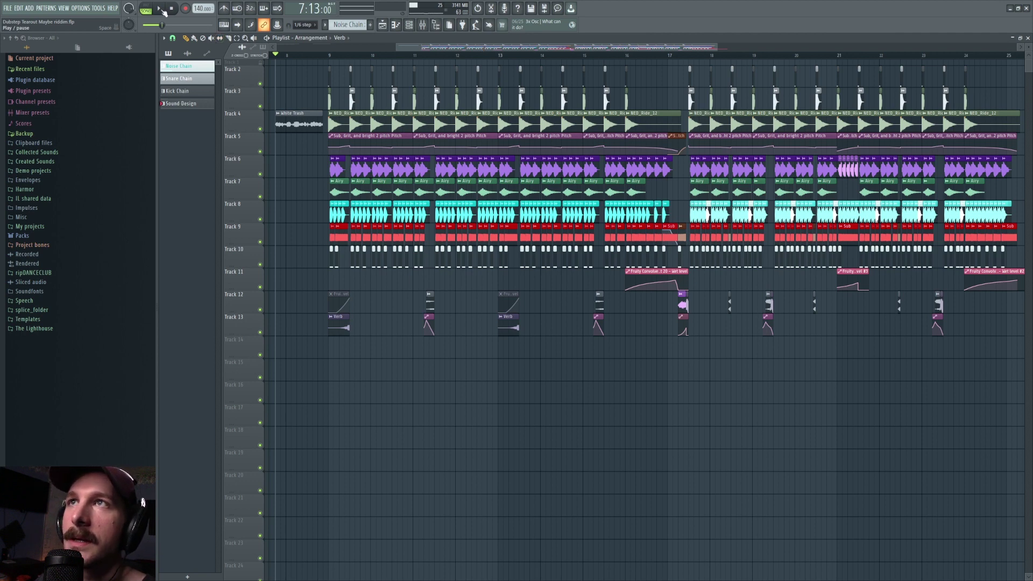
- Play through the drop arrangement in the playlist from the start
{"action": "left_click", "coordinate": [160, 9]}
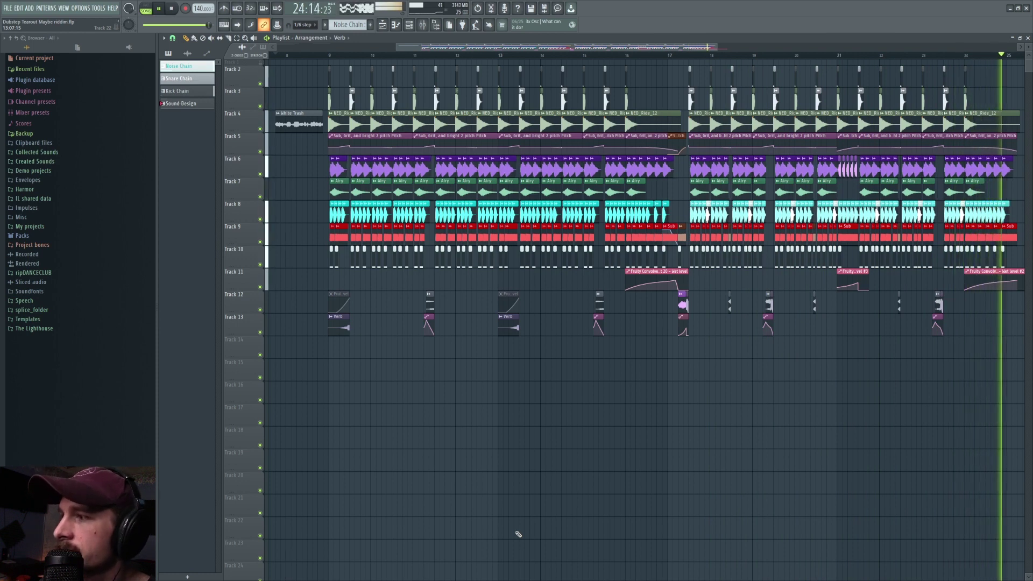
{"action": "key", "text": "space"}
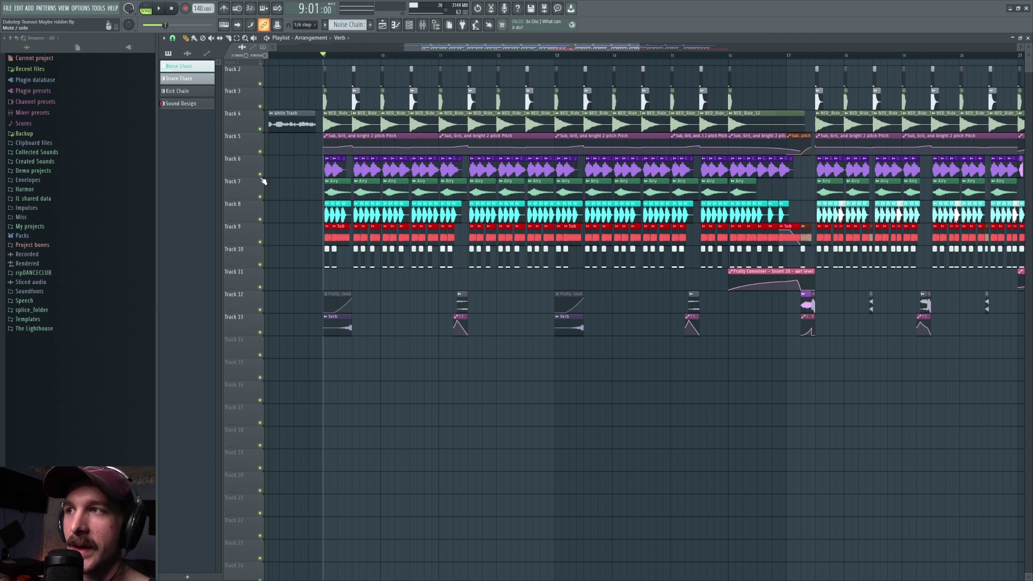
{"action": "scroll", "coordinate": [263, 181], "scroll_direction": "up", "scroll_amount": 3}
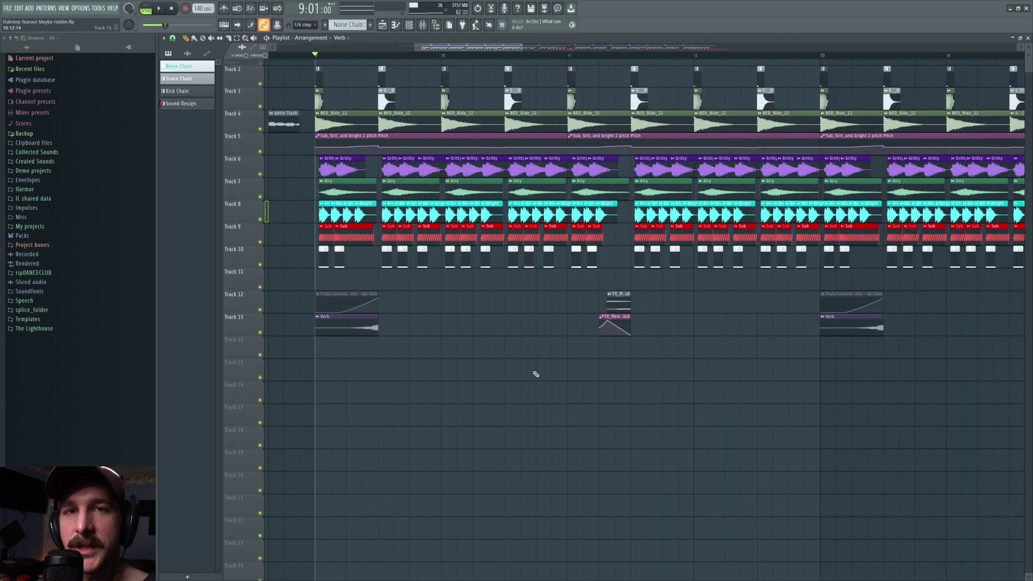
- Solo playlist tracks 6, 7 and 8 one at a time and listen to the gritty, airy and bright layers
{"action": "right_click", "coordinate": [261, 174]}
{"action": "key", "text": "space"}
{"action": "right_click", "coordinate": [260, 196]}
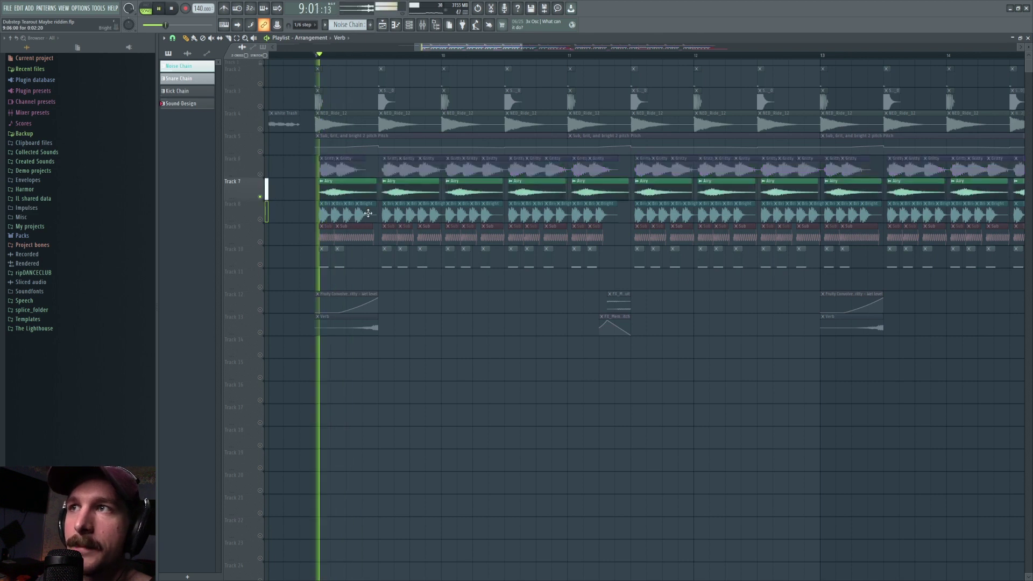
{"action": "key", "text": "space"}
{"action": "right_click", "coordinate": [261, 220]}
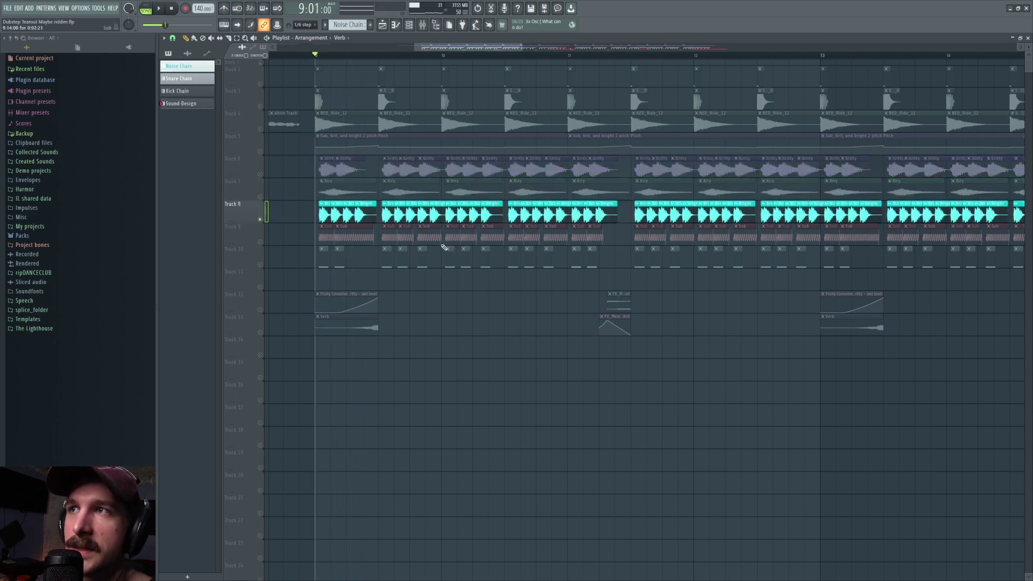
{"action": "key", "text": "space"}
{"action": "key", "text": "space"}
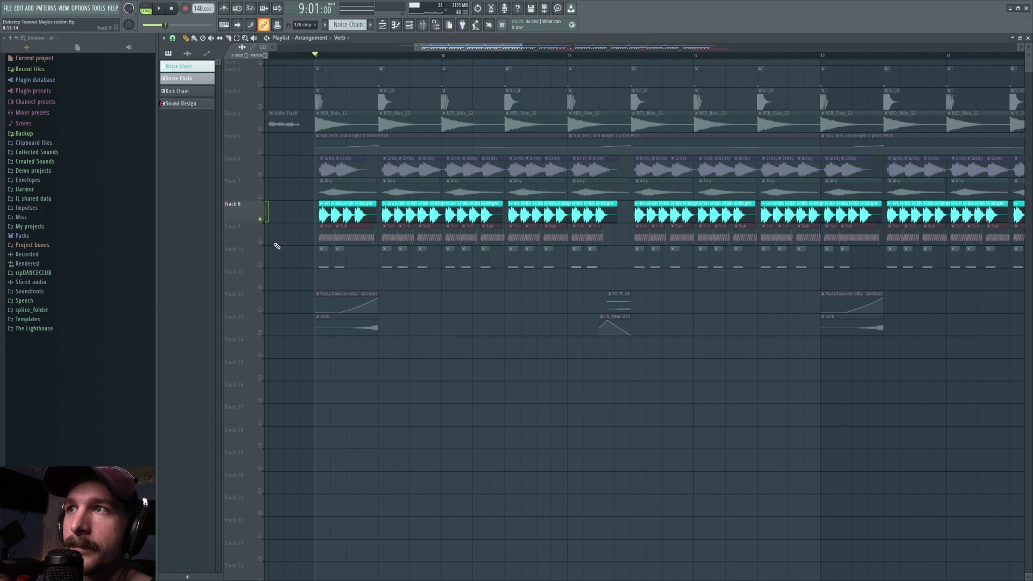
- Solo the sub on track 9 and play it, and add track 10 to the solo for another listen
{"action": "right_click", "coordinate": [260, 242]}
{"action": "key", "text": "space"}
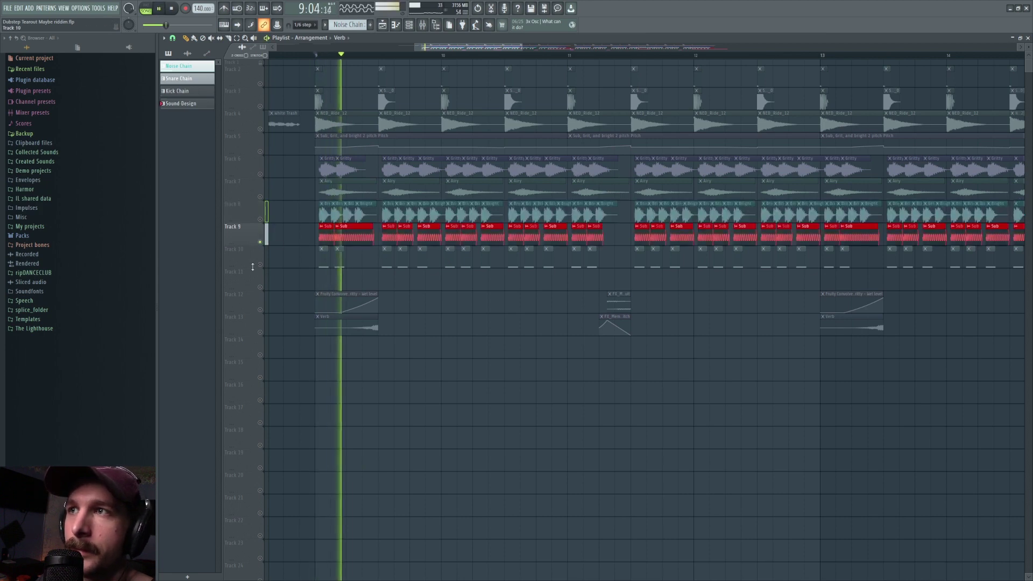
{"action": "key", "text": "space"}
{"action": "left_click", "coordinate": [261, 264]}
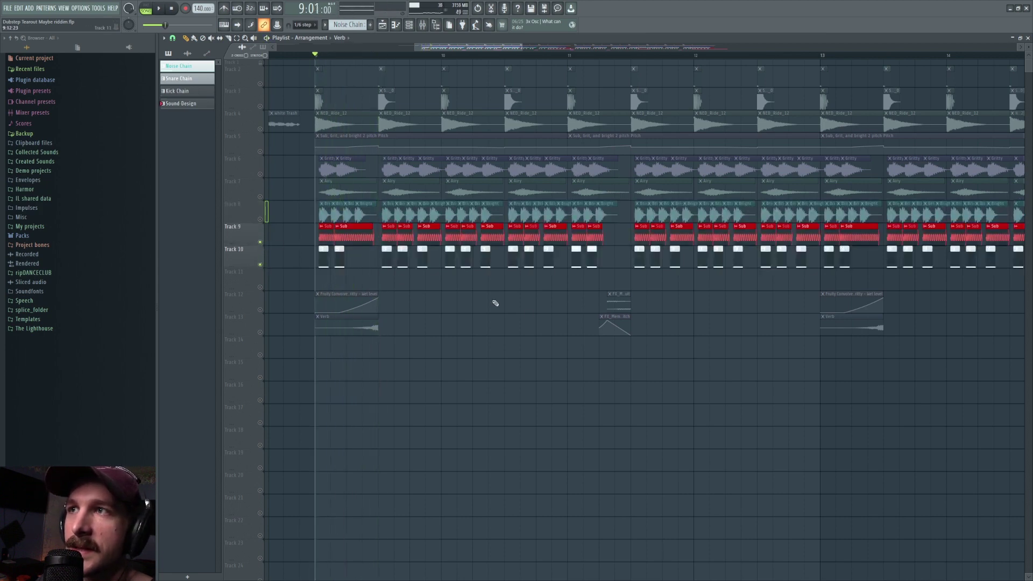
{"action": "key", "text": "space"}
{"action": "key", "text": "space"}
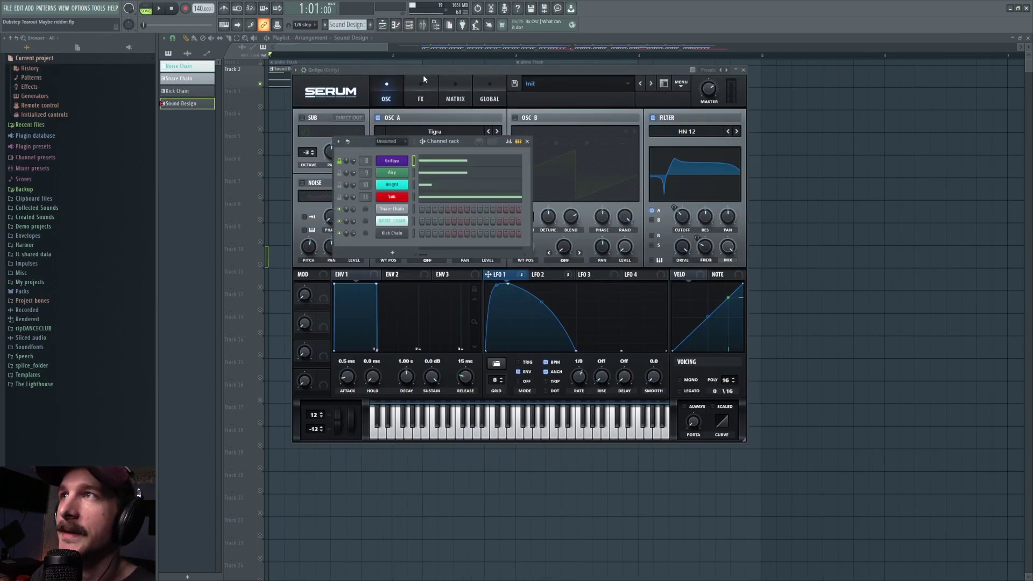
- Show the Gritty Serum patch's oscillator page without the channel rack and audition the sound
{"action": "left_click", "coordinate": [423, 76]}
{"action": "left_click", "coordinate": [399, 93]}
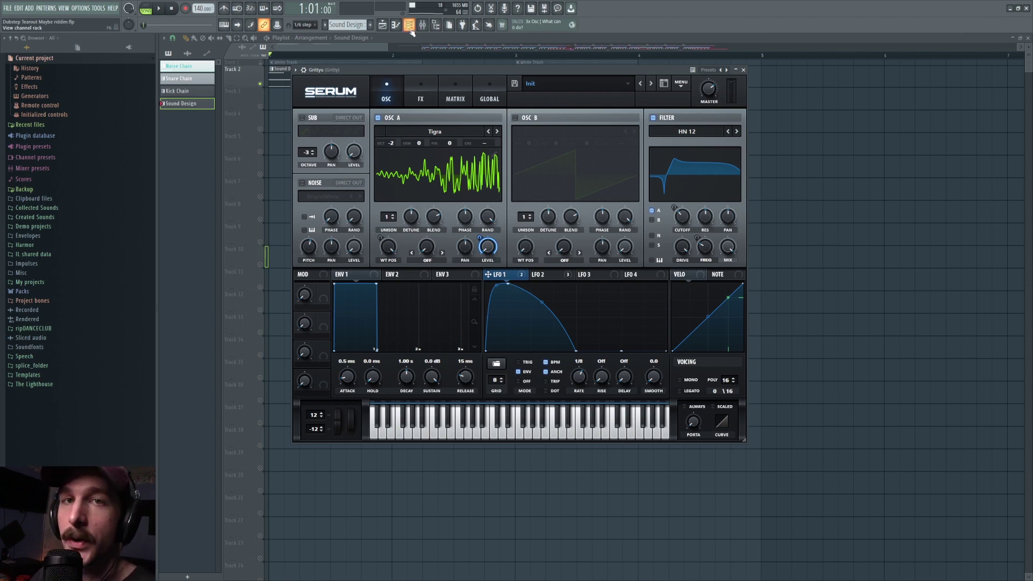
{"action": "key", "text": "space"}
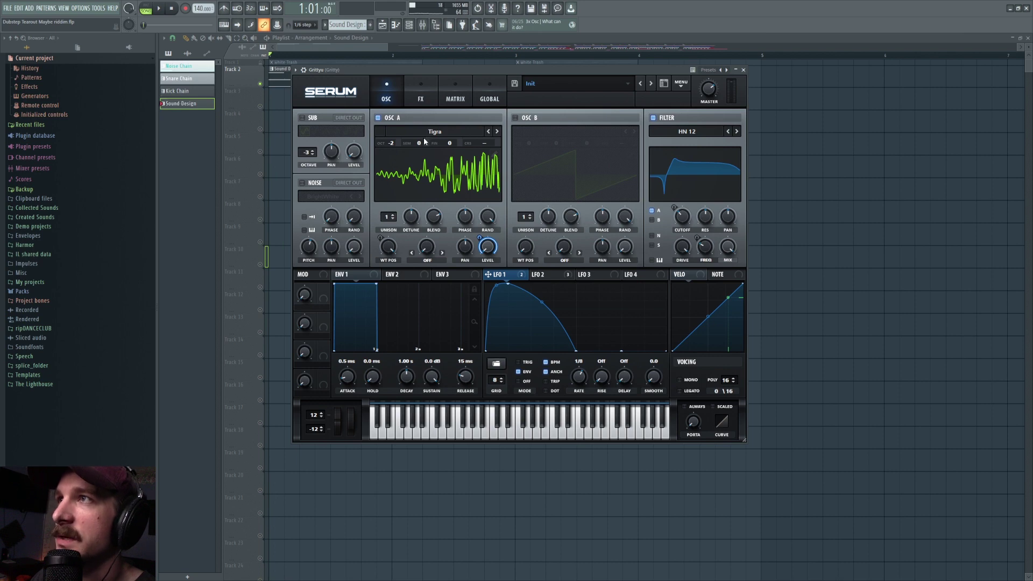
- View LFO 2 in the Gritty patch, audition the sound with the filter bypassed, and re-enable the filter
{"action": "left_click", "coordinate": [544, 275]}
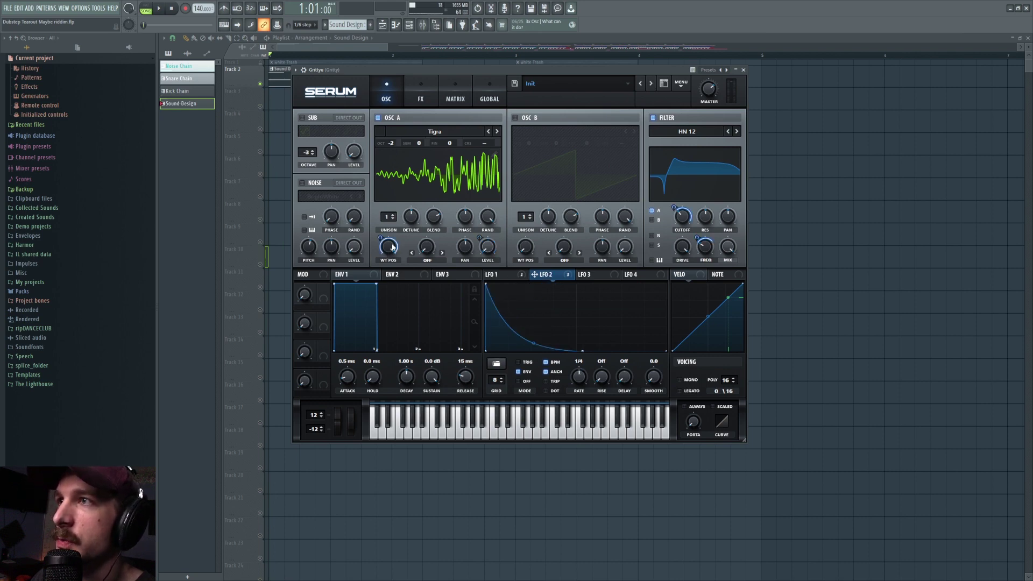
{"action": "key", "text": "space"}
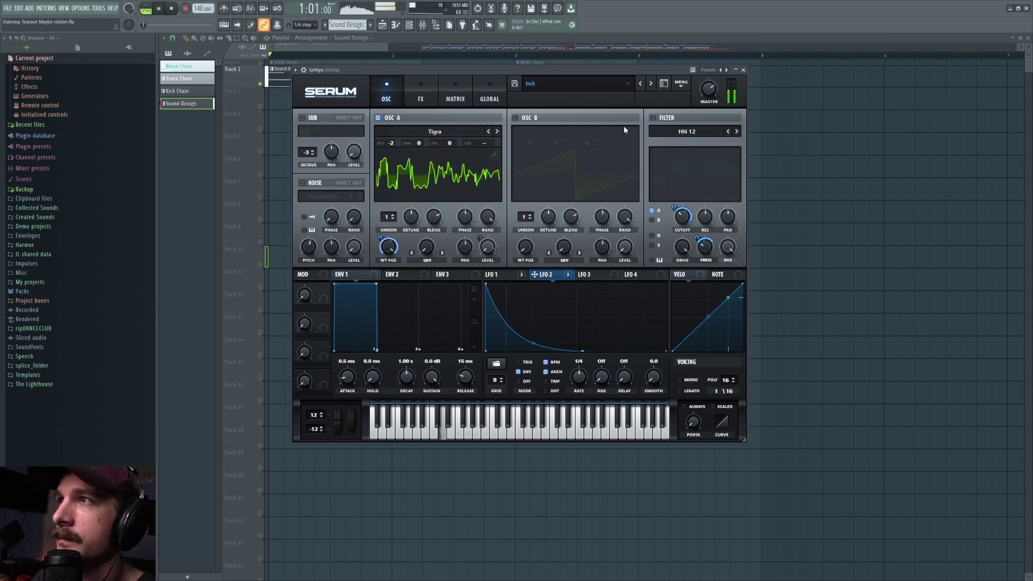
{"action": "key", "text": "space"}
{"action": "left_click", "coordinate": [652, 118]}
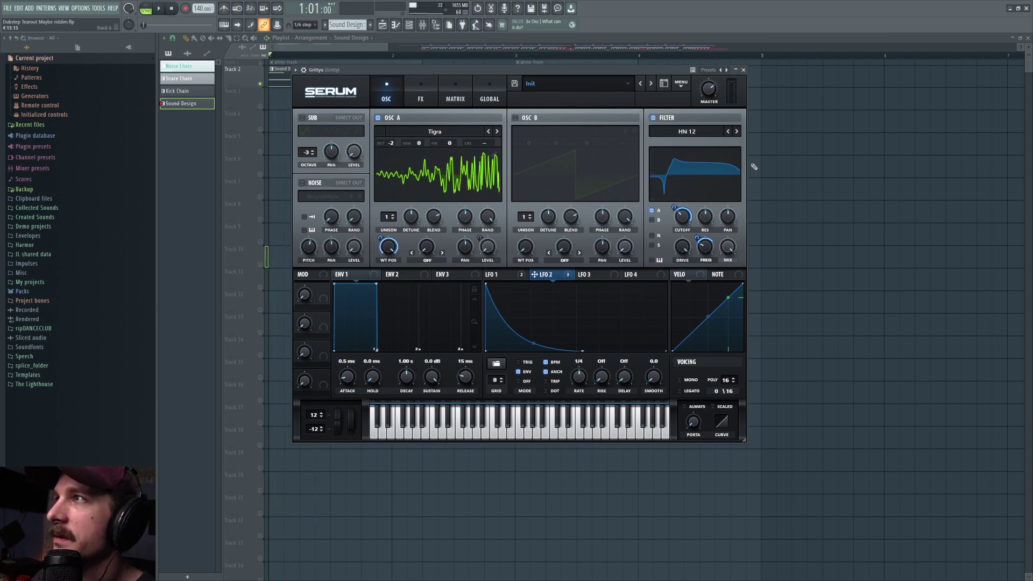
- Compare the LFO 1 and LFO 2 shapes and their targets, check LFO 1's rate, and audition the patch
{"action": "left_click", "coordinate": [498, 275]}
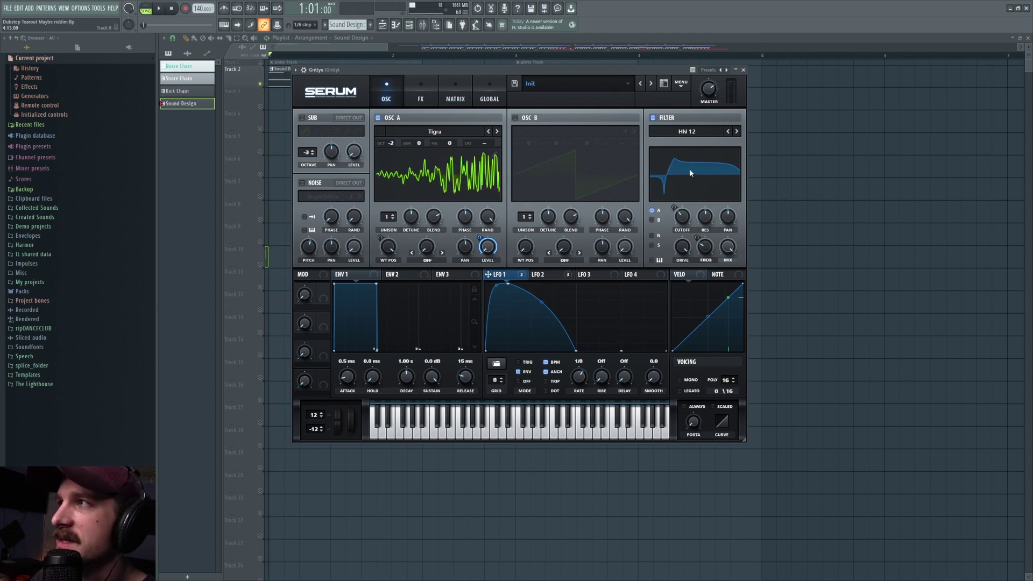
{"action": "left_click", "coordinate": [562, 275]}
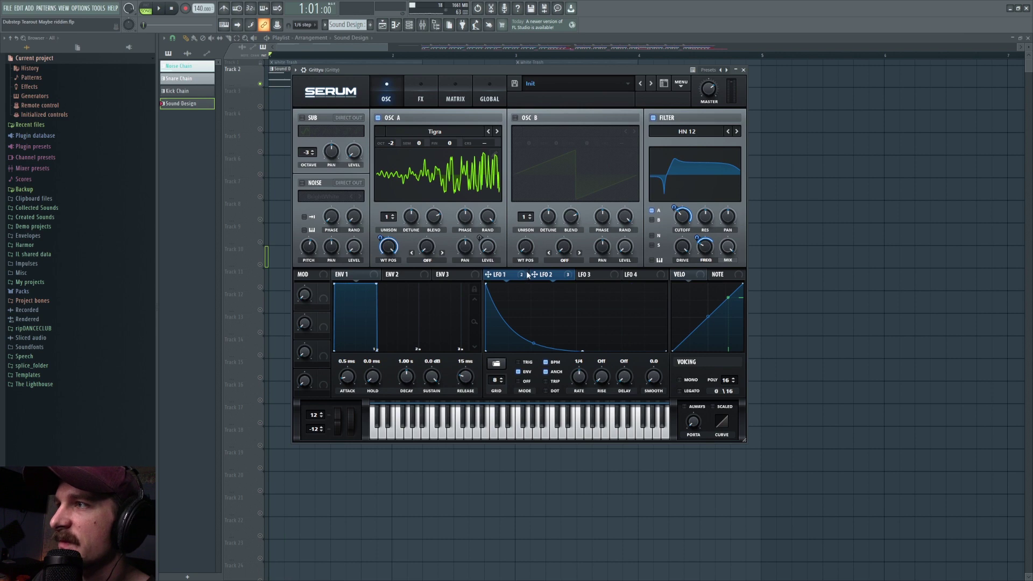
{"action": "left_click", "coordinate": [498, 274]}
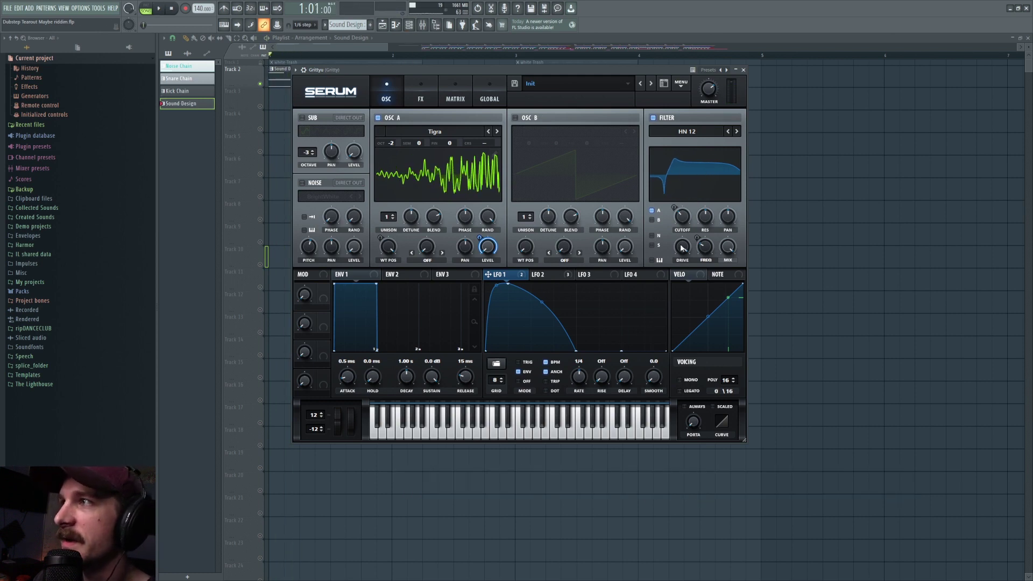
{"action": "left_click_drag", "start_coordinate": [583, 371], "coordinate": [588, 369]}
{"action": "key", "text": "space"}
{"action": "key", "text": "space"}
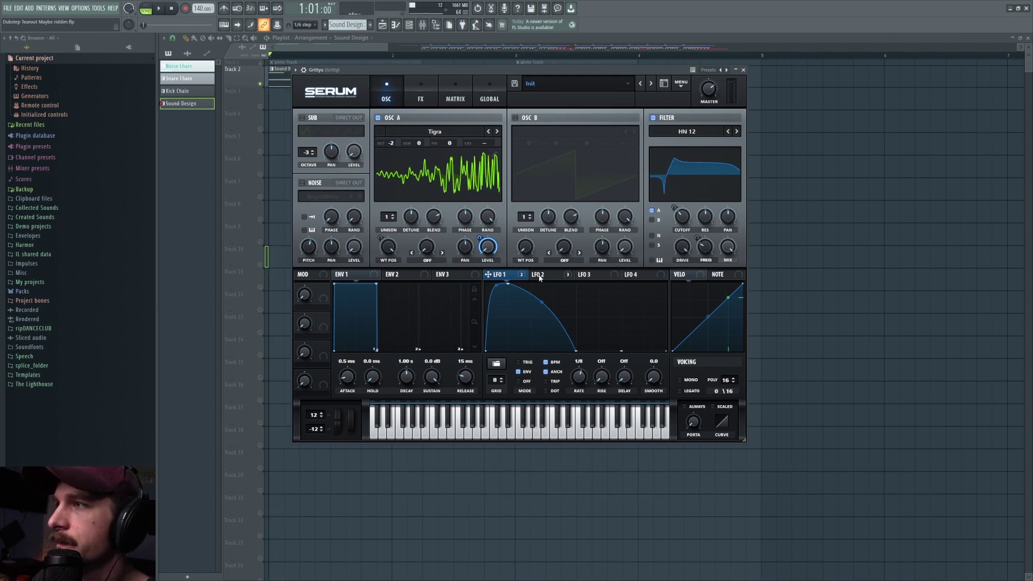
- Move Distortion directly below Chorus in Serum's effects chain, check LFO 1's destinations, and audition the patch
{"action": "left_click", "coordinate": [419, 95]}
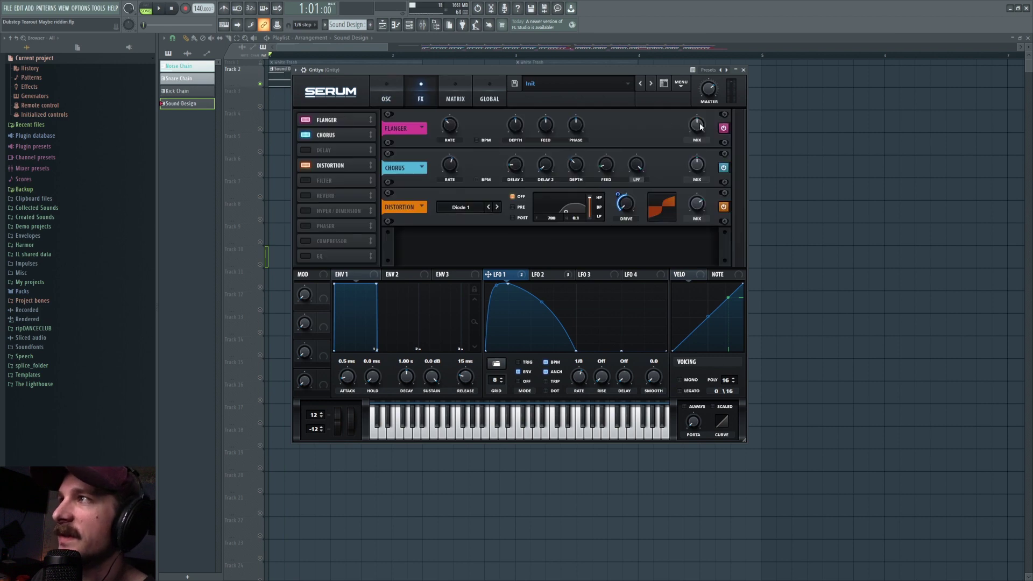
{"action": "left_click_drag", "start_coordinate": [344, 168], "coordinate": [347, 146]}
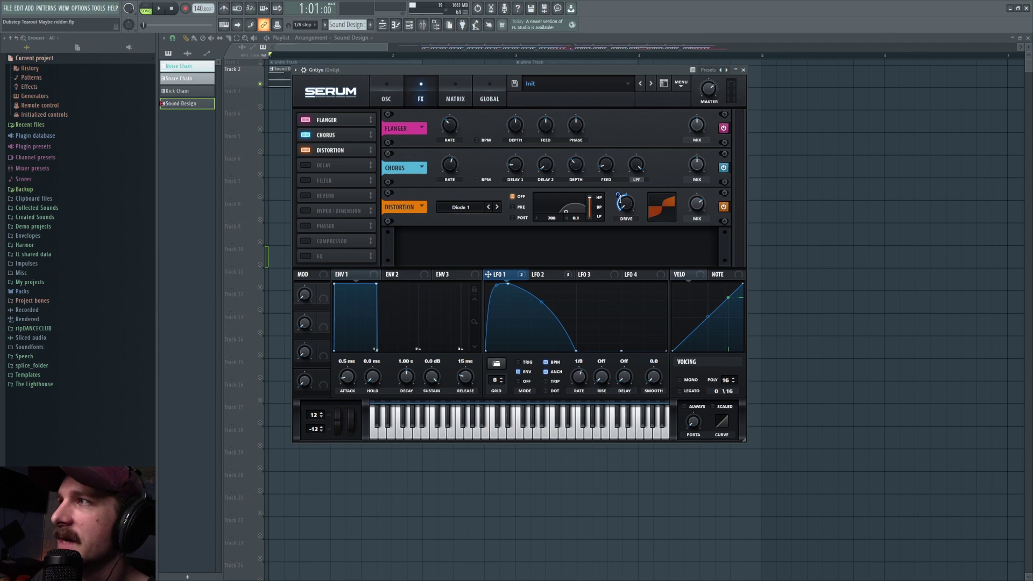
{"action": "right_click", "coordinate": [511, 274]}
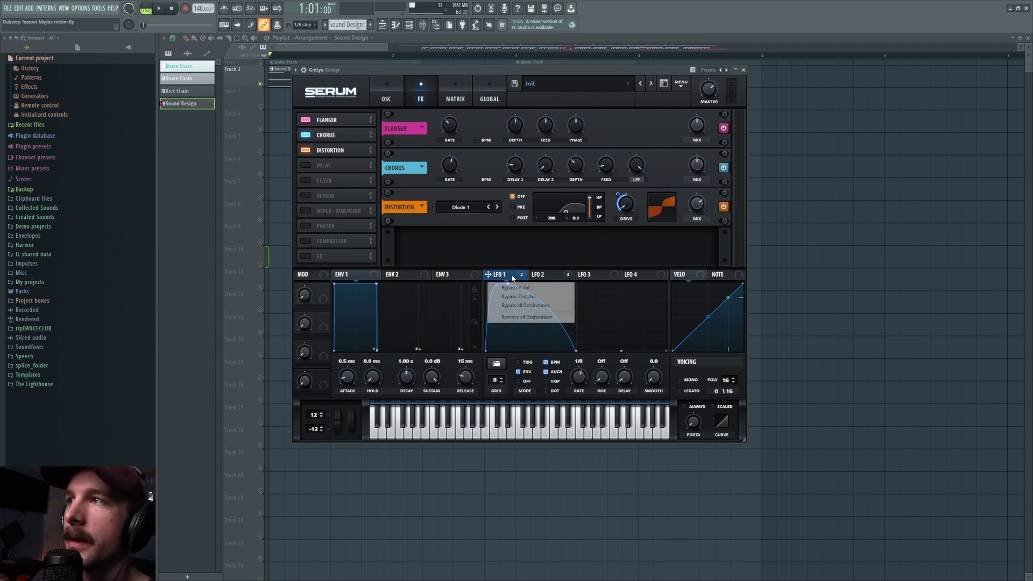
{"action": "left_click", "coordinate": [518, 277]}
{"action": "key", "text": "space"}
{"action": "key", "text": "space"}
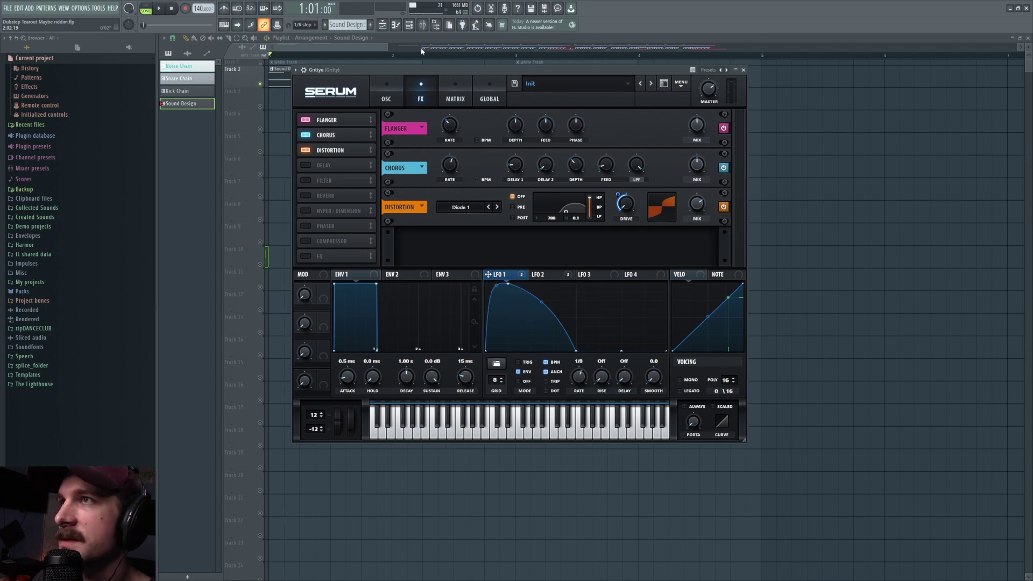
- Inspect the Fruity Fast Dist, OTT and Fruity Delay 3 inserts on the Gritty mixer track
{"action": "left_click", "coordinate": [423, 24]}
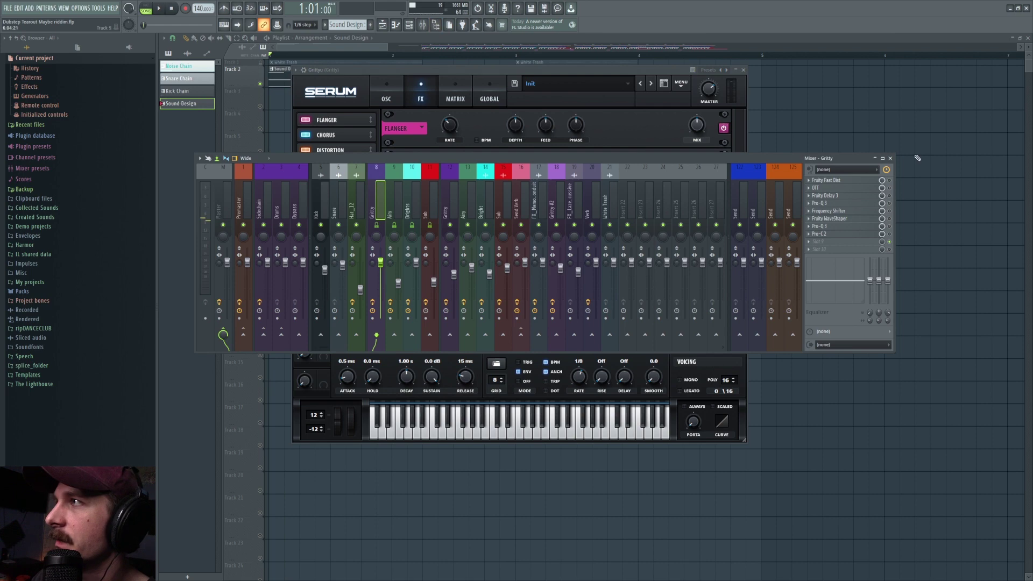
{"action": "left_click", "coordinate": [861, 181]}
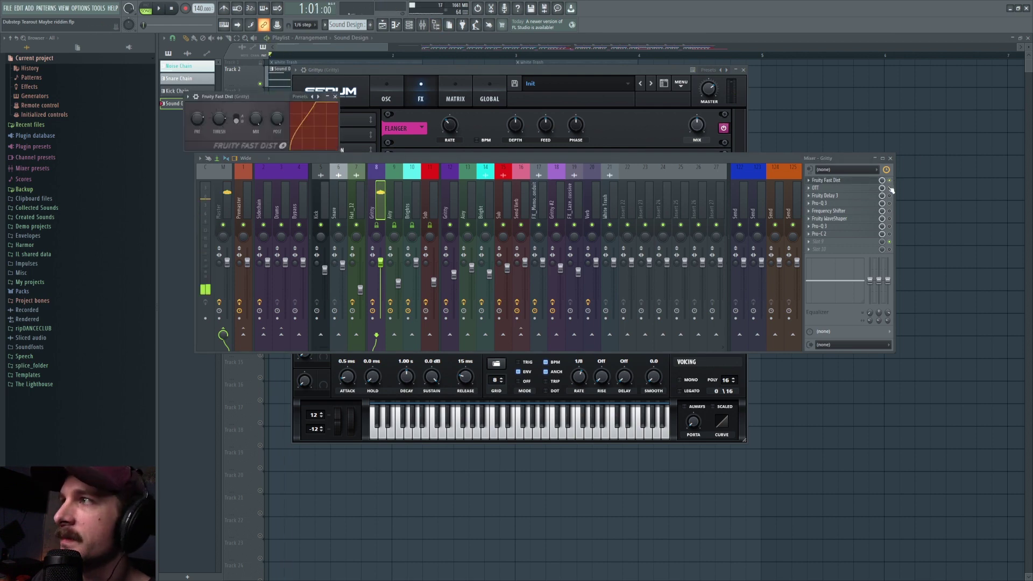
{"action": "left_click", "coordinate": [847, 187]}
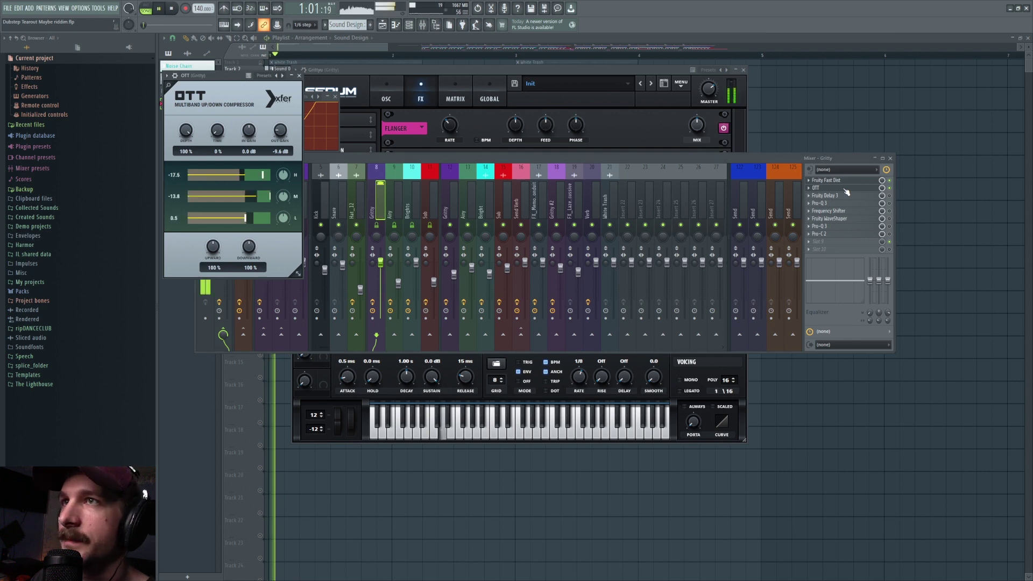
{"action": "left_click", "coordinate": [854, 195]}
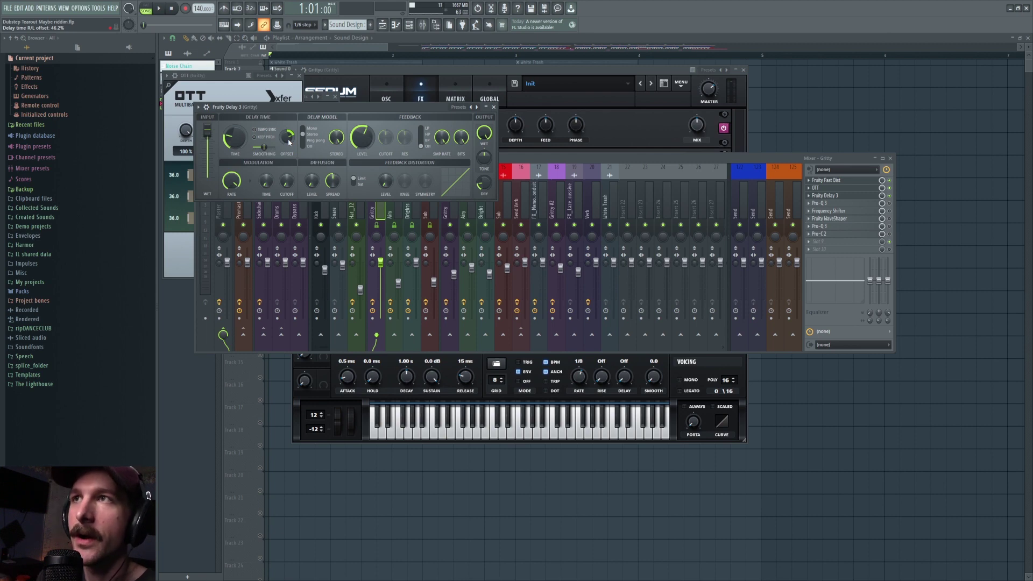
- Try the low-pass mode of Fruity Delay 3's feedback filter, switch the filter back off, and check the dry level
{"action": "left_click", "coordinate": [427, 135]}
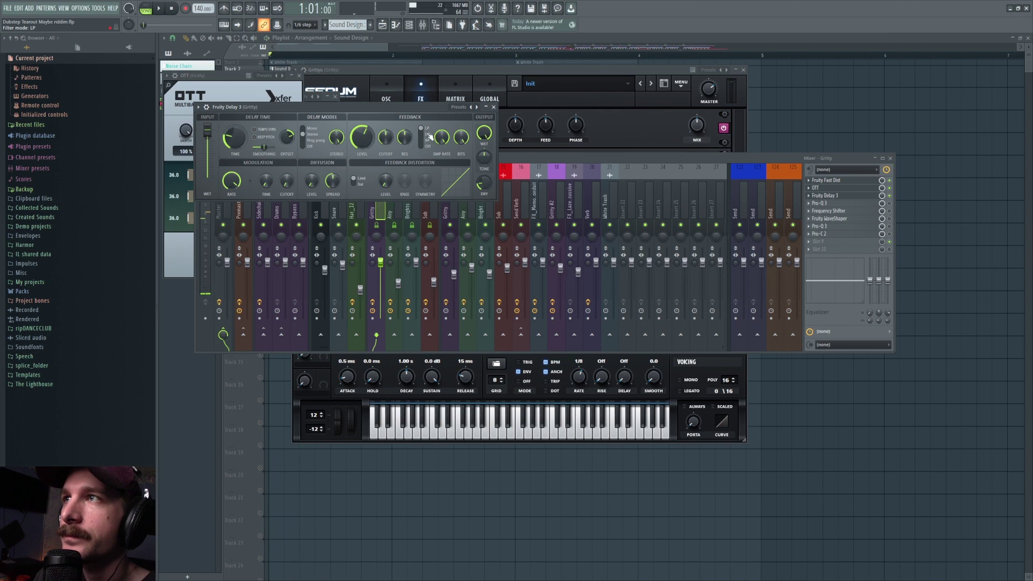
{"action": "left_click", "coordinate": [427, 145]}
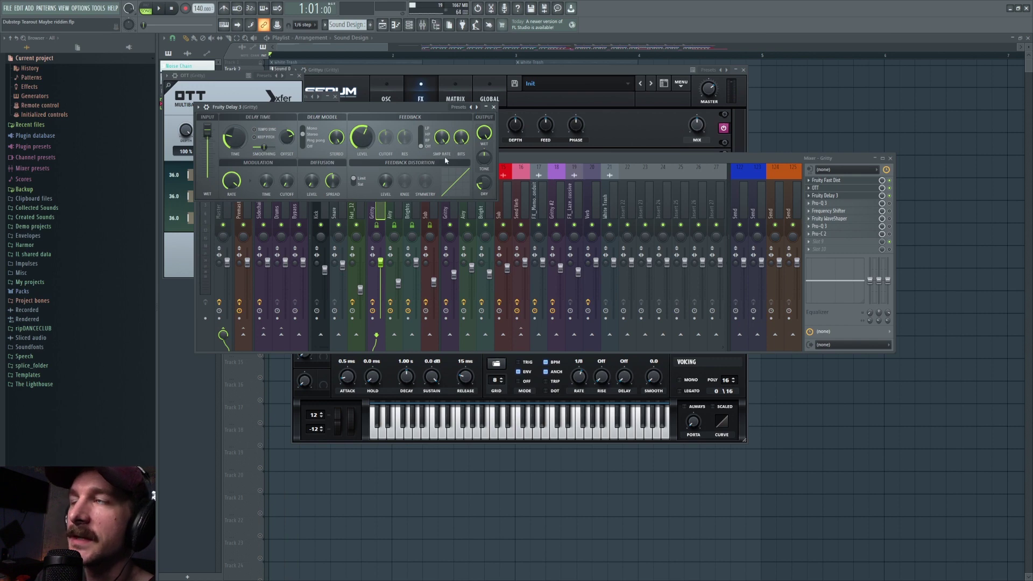
{"action": "right_click", "coordinate": [489, 187]}
{"action": "left_click", "coordinate": [499, 187]}
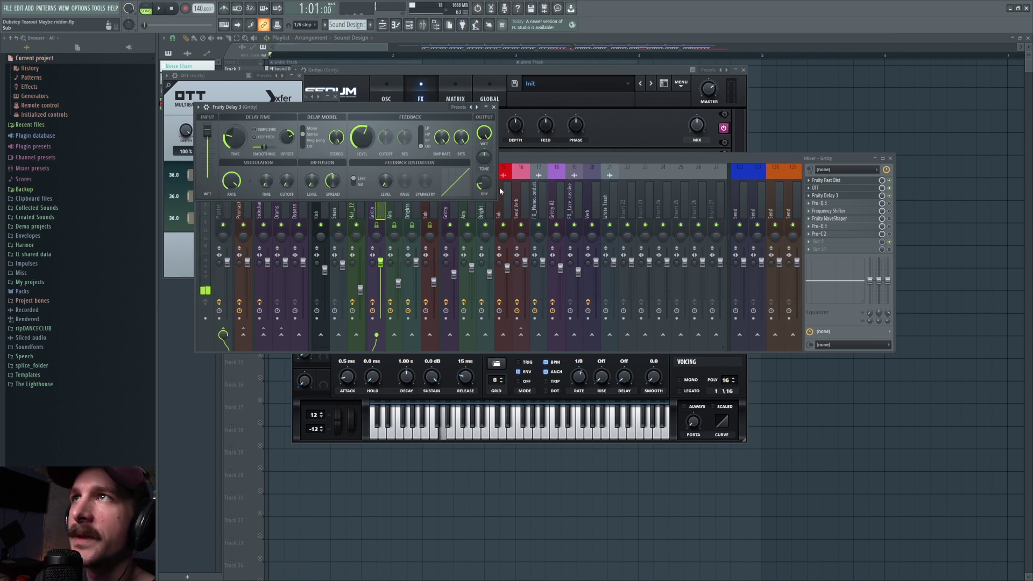
{"action": "scroll", "coordinate": [492, 179], "scroll_direction": "down", "scroll_amount": 5}
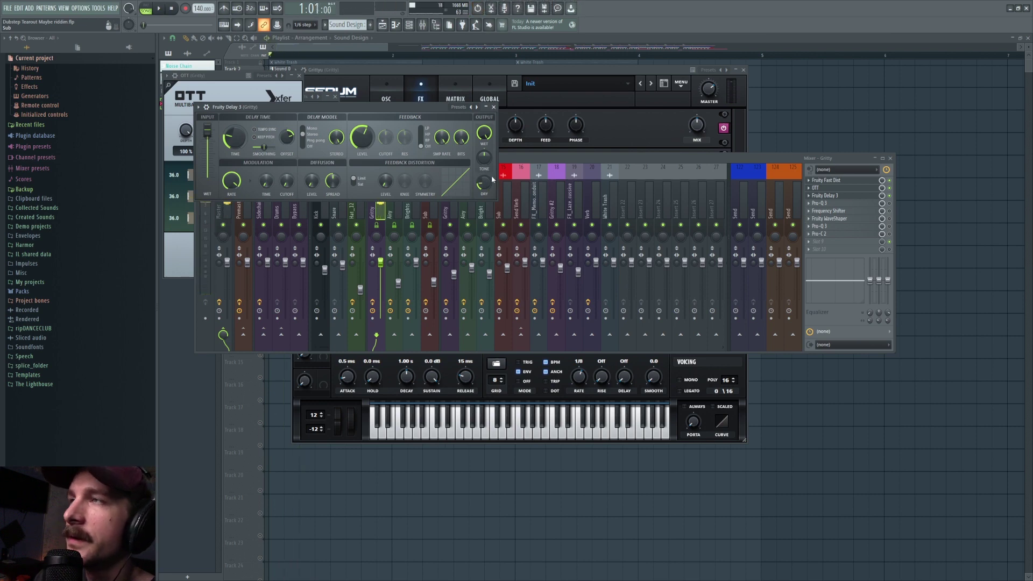
- Enable the first Pro-Q 3 on the Gritty mixer track, open its EQ curve, and audition the equalized sound
{"action": "left_click", "coordinate": [891, 206]}
{"action": "left_click", "coordinate": [830, 205]}
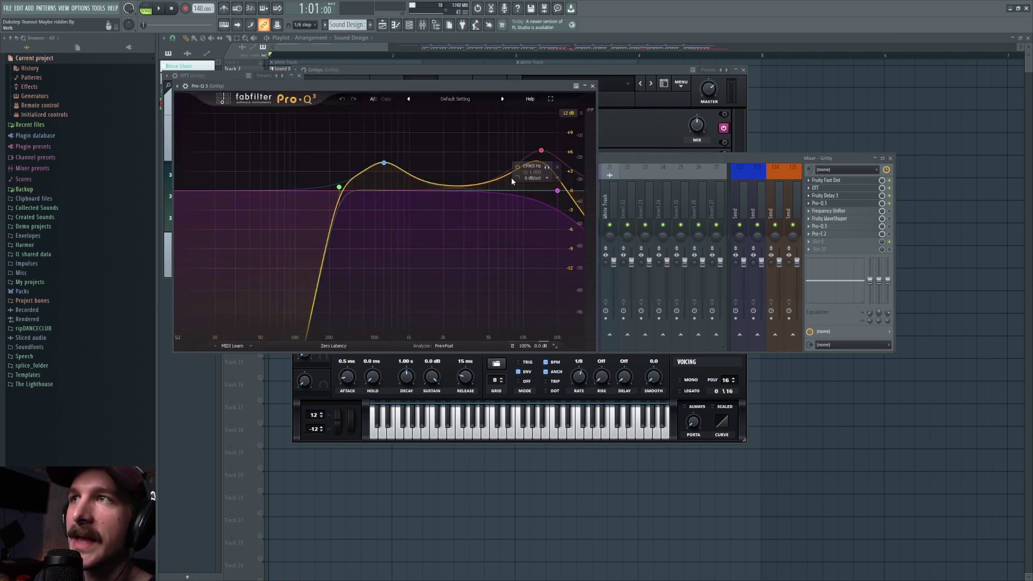
{"action": "key", "text": "space"}
{"action": "key", "text": "space"}
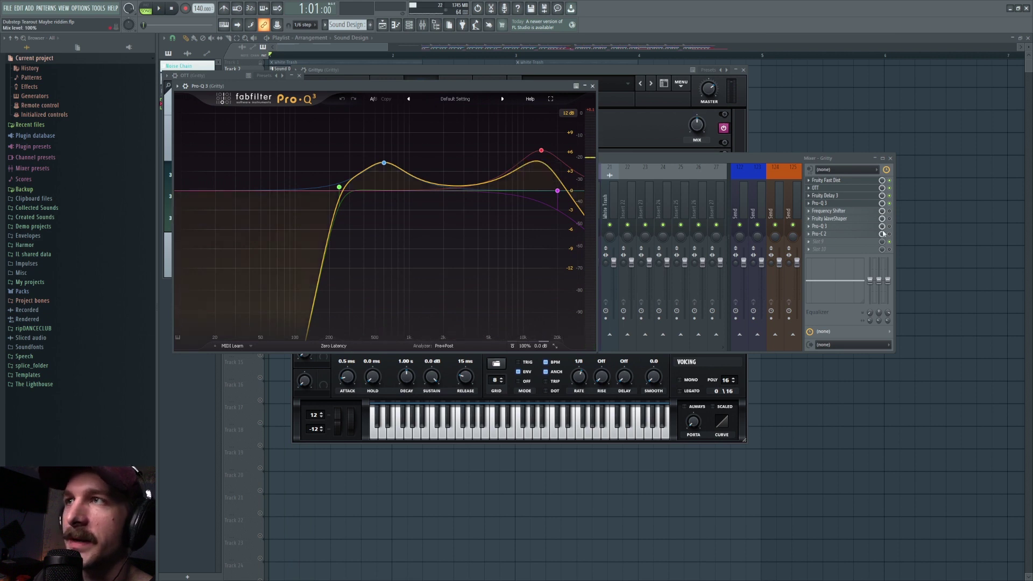
{"action": "key", "text": "space"}
{"action": "key", "text": "space"}
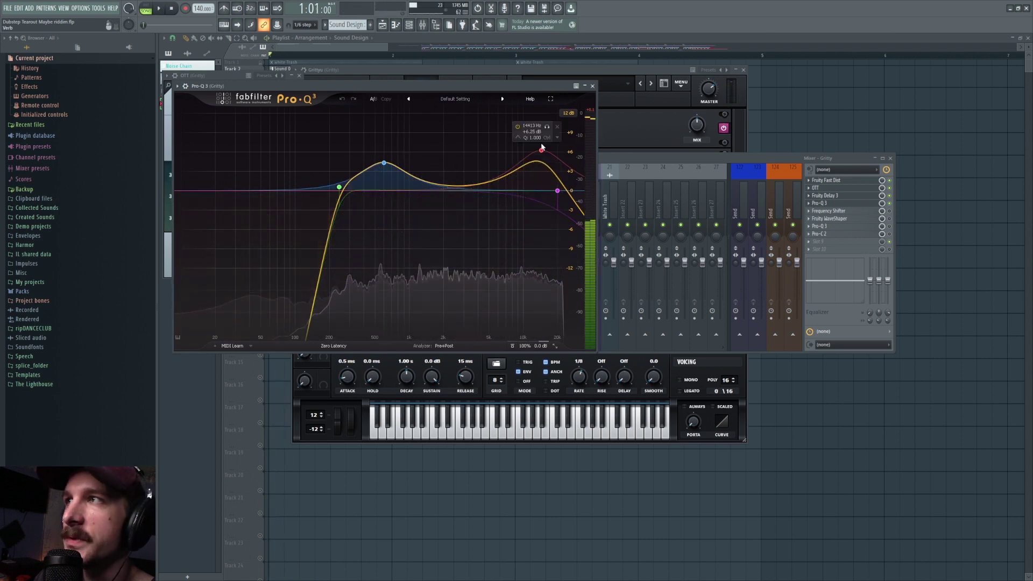
{"action": "left_click", "coordinate": [462, 187]}
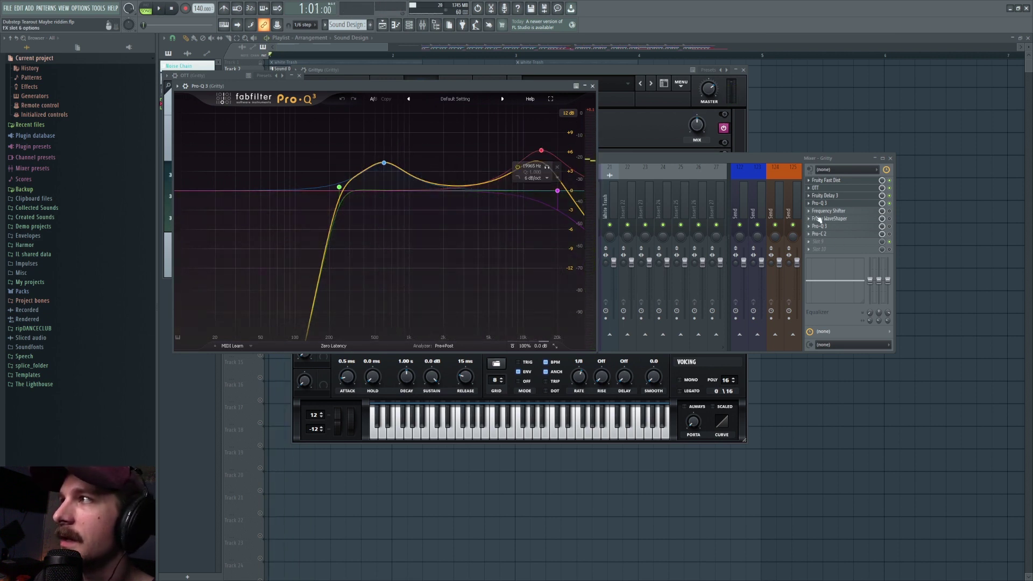
- Enable the Frequency Shifter on the Gritty mixer track and open its settings
{"action": "left_click", "coordinate": [889, 211]}
{"action": "left_click", "coordinate": [851, 213]}
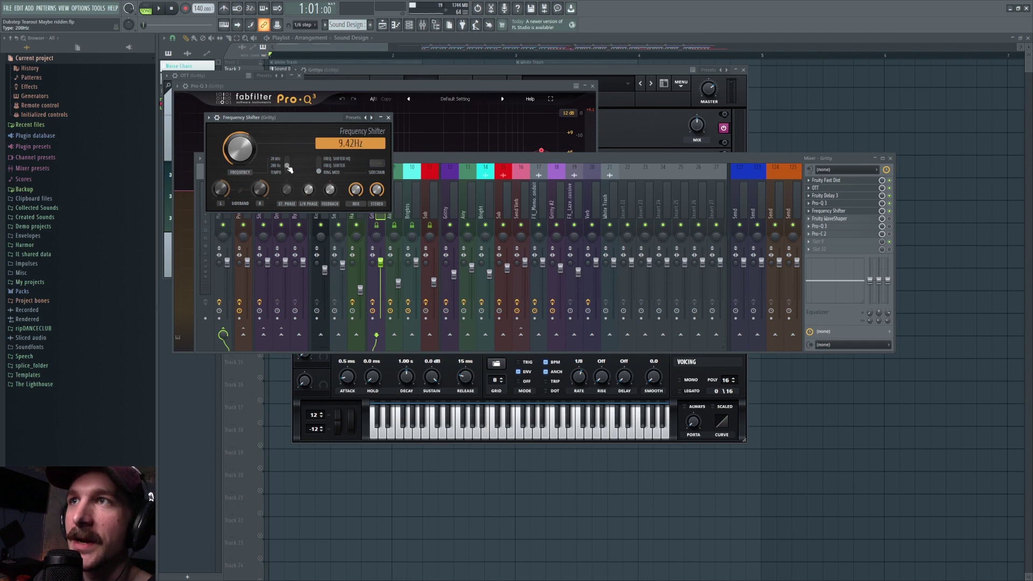
- Audition the Frequency Shifter, inspect Fruity WaveShaper's curve on the Gritty mixer track, and undo the last curve change
{"action": "key", "text": "space"}
{"action": "key", "text": "space"}
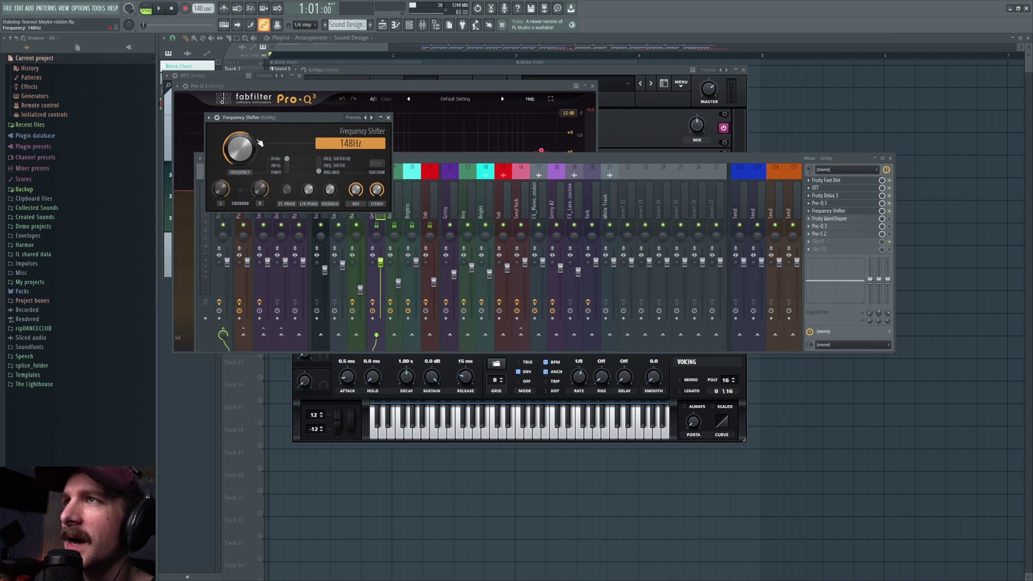
{"action": "left_click", "coordinate": [860, 219]}
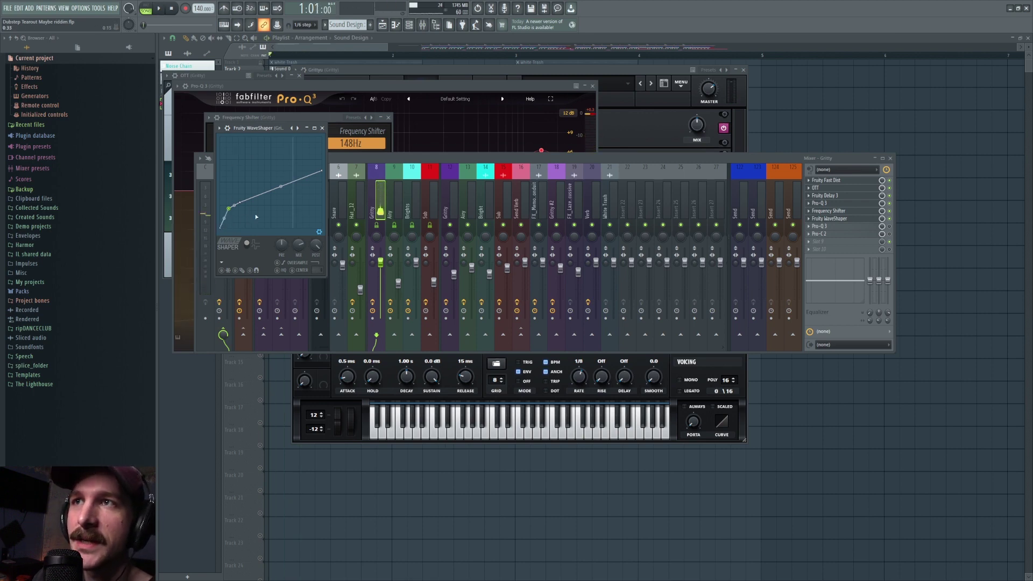
{"action": "key", "text": "ctrl+z"}
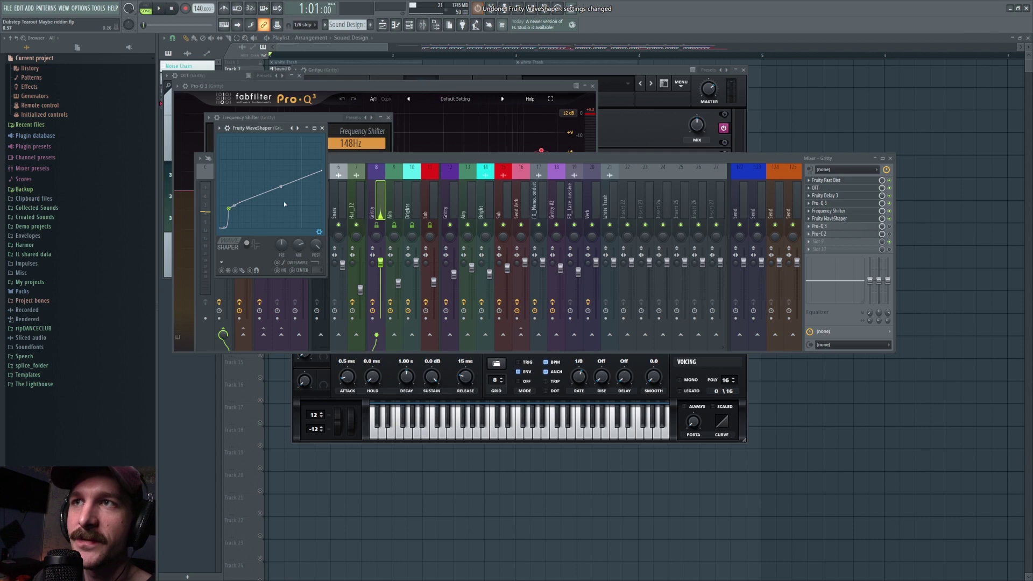
- Open the second Pro-Q 3 on the Gritty mixer track and examine its EQ bands
{"action": "left_click", "coordinate": [860, 232]}
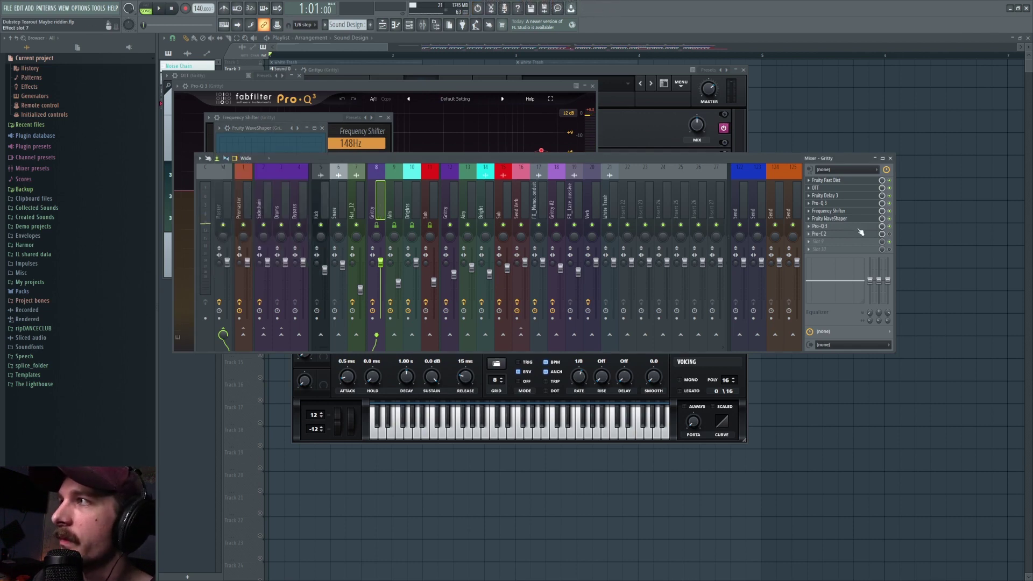
{"action": "left_click", "coordinate": [861, 231]}
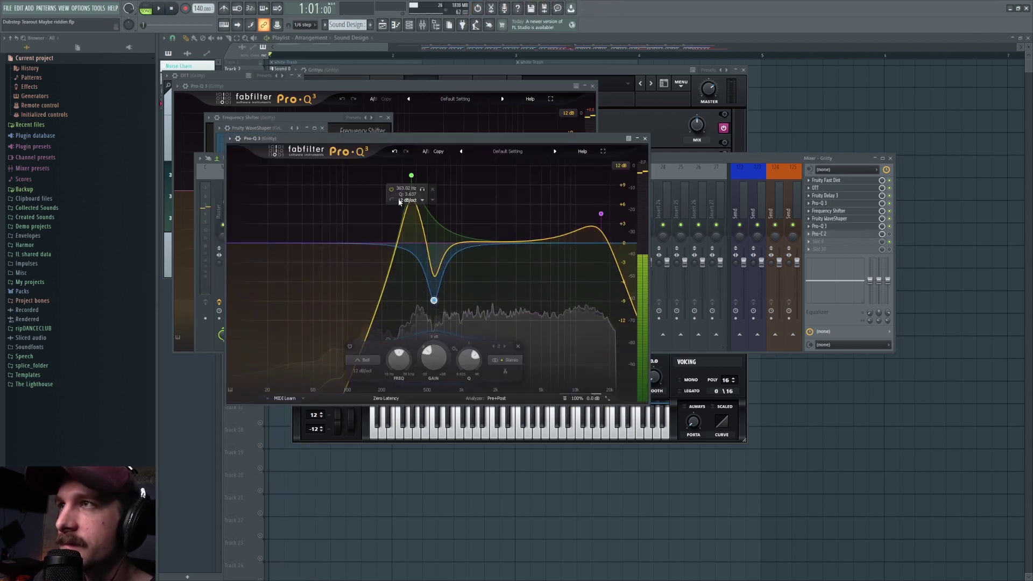
{"action": "scroll", "coordinate": [434, 300], "scroll_direction": "up", "scroll_amount": 3}
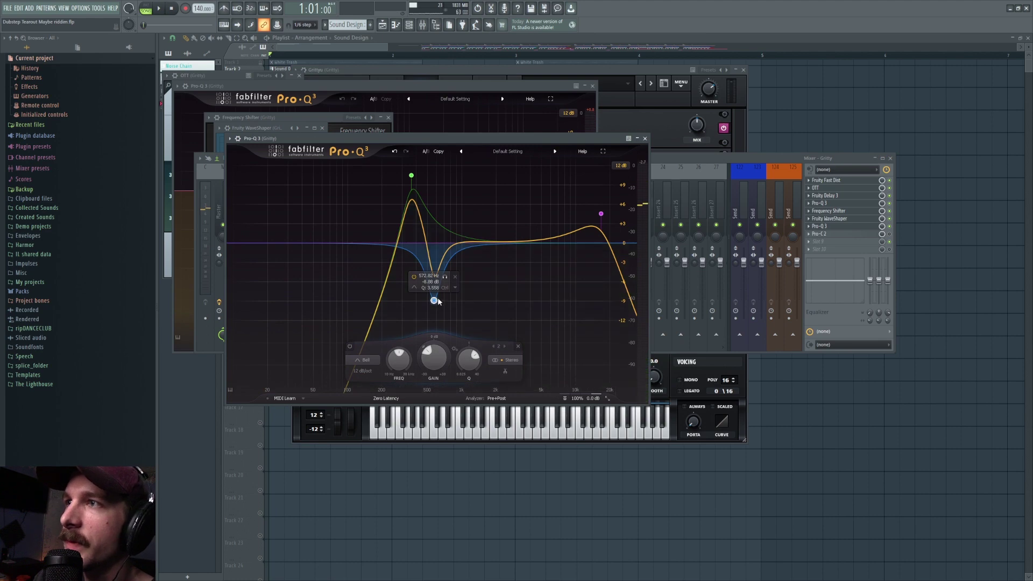
{"action": "scroll", "coordinate": [433, 300], "scroll_direction": "down", "scroll_amount": 3}
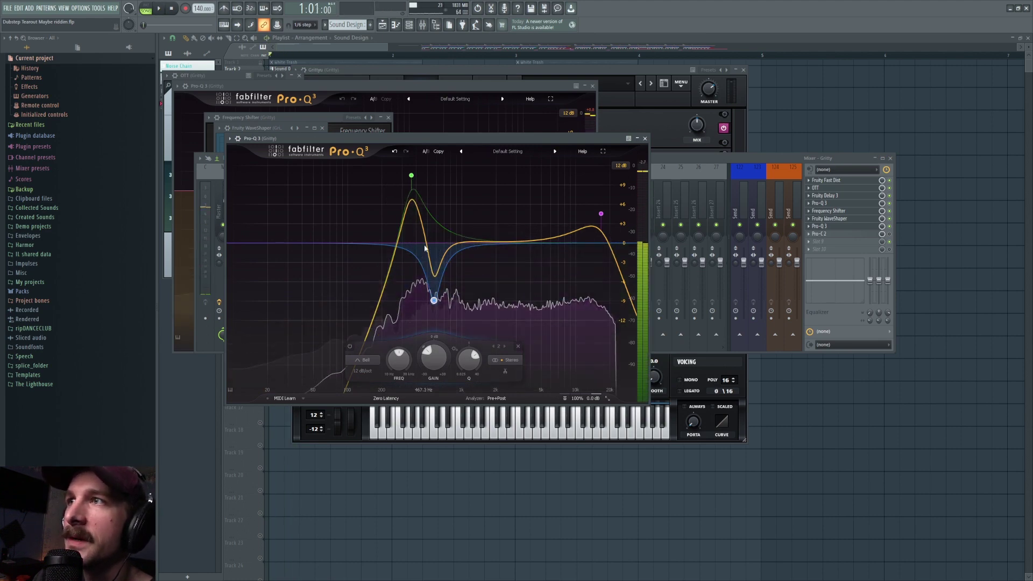
- Audition the second Pro-Q 3 with its dip band bypassed, and switch the band back on to compare
{"action": "left_click", "coordinate": [350, 346]}
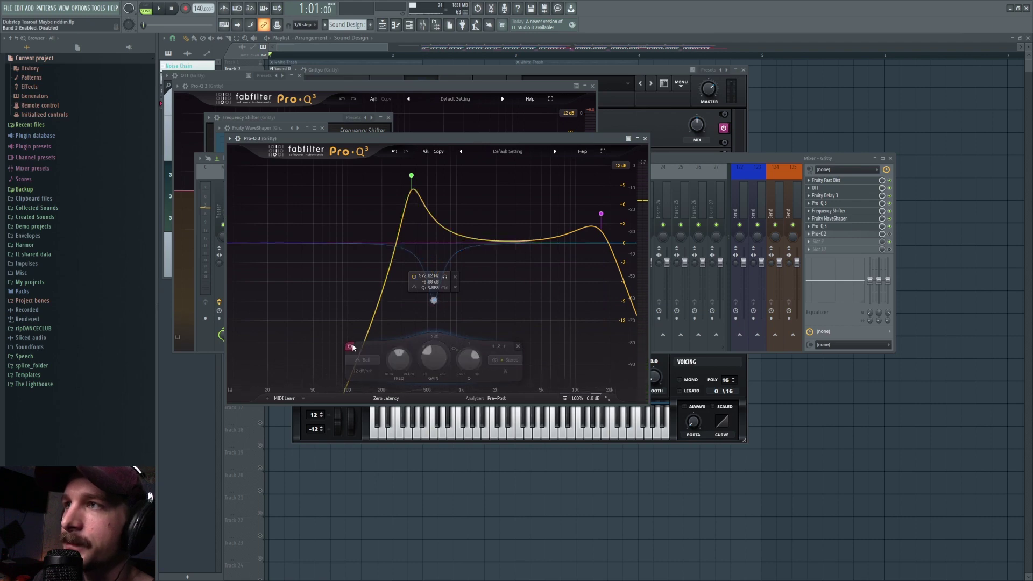
{"action": "key", "text": "space"}
{"action": "left_click", "coordinate": [350, 346]}
{"action": "key", "text": "space"}
- Open the Pro-C 2 compressor on the Gritty mixer track to inspect its settings
{"action": "left_click", "coordinate": [842, 235]}
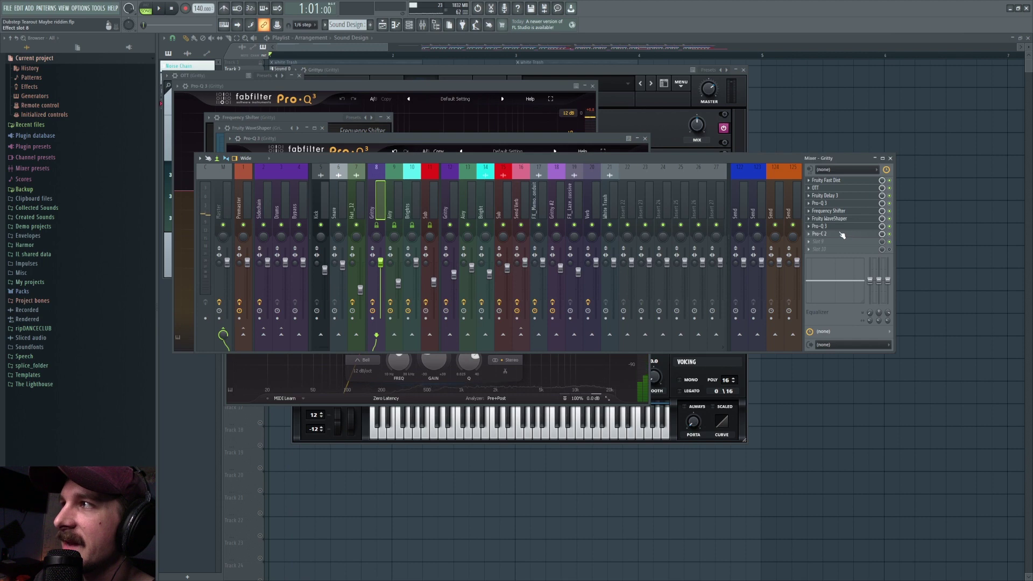
{"action": "left_click", "coordinate": [841, 235]}
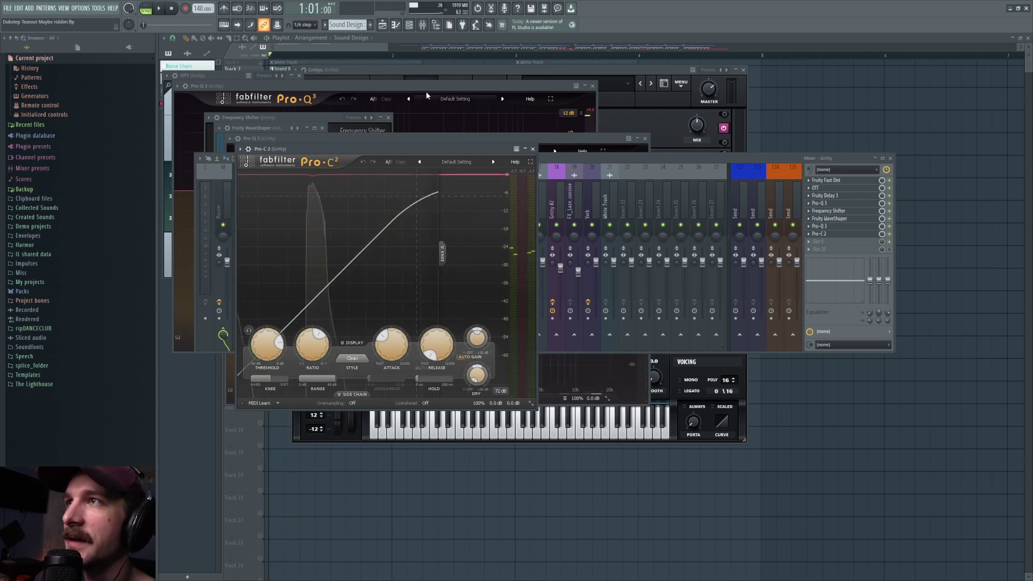
- Solo the Airy channel in the channel rack and open its Serum patch
{"action": "key", "text": "F9"}
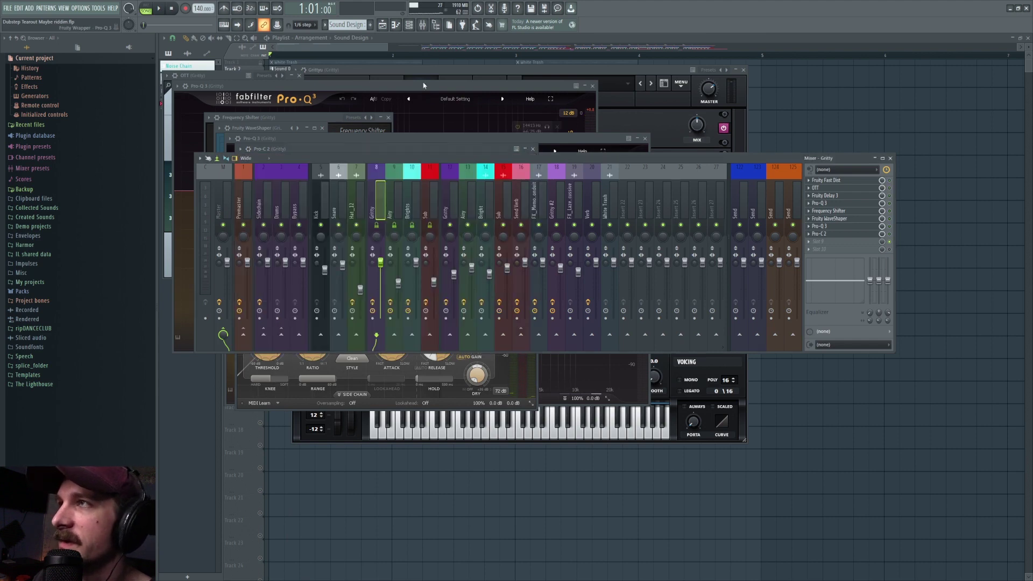
{"action": "key", "text": "F6"}
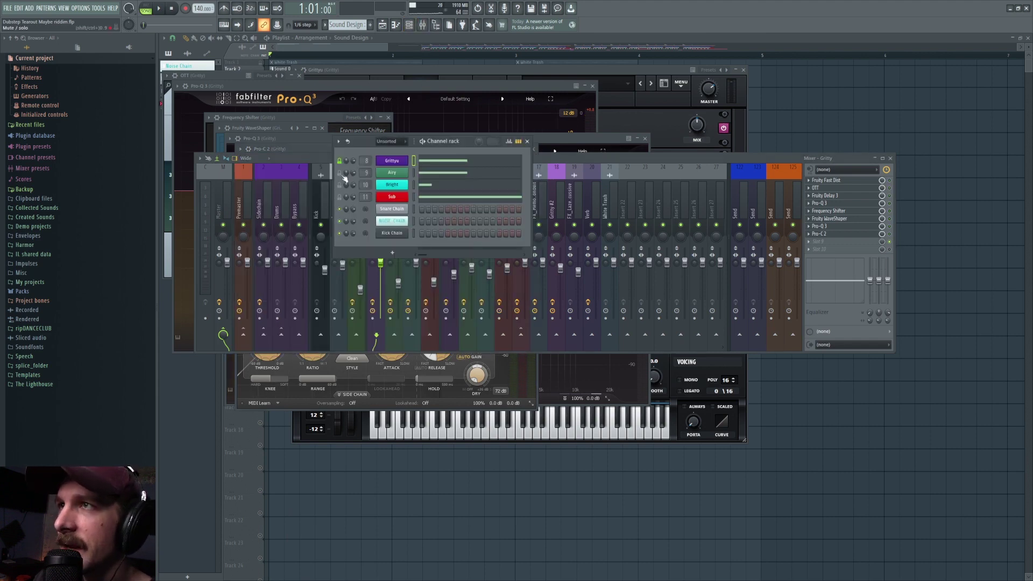
{"action": "left_click", "coordinate": [394, 173]}
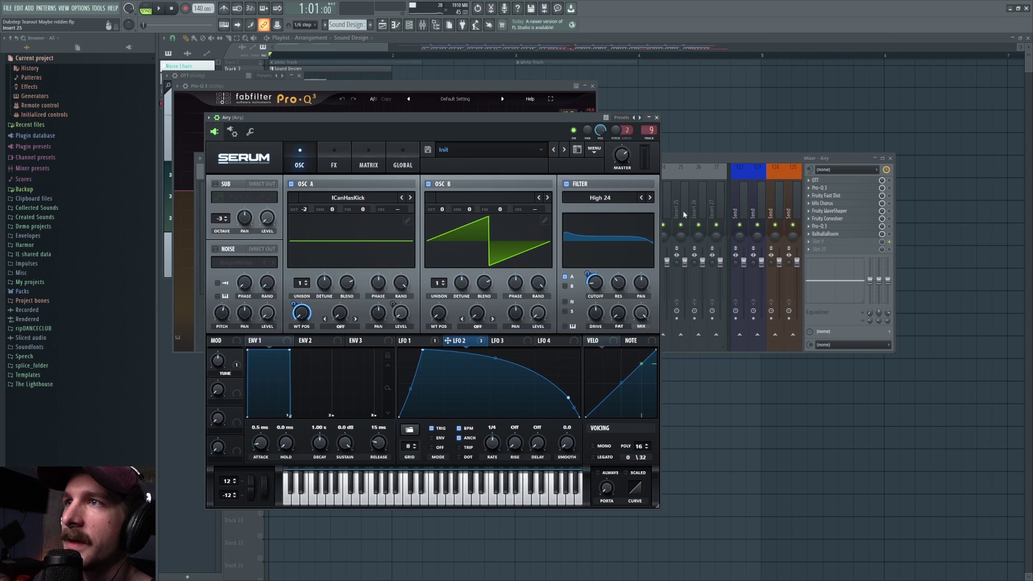
- Solo the playlist track holding the Airy clips and audition them within the arrangement
{"action": "left_click", "coordinate": [366, 61]}
{"action": "left_click", "coordinate": [344, 37]}
{"action": "left_click", "coordinate": [417, 49]}
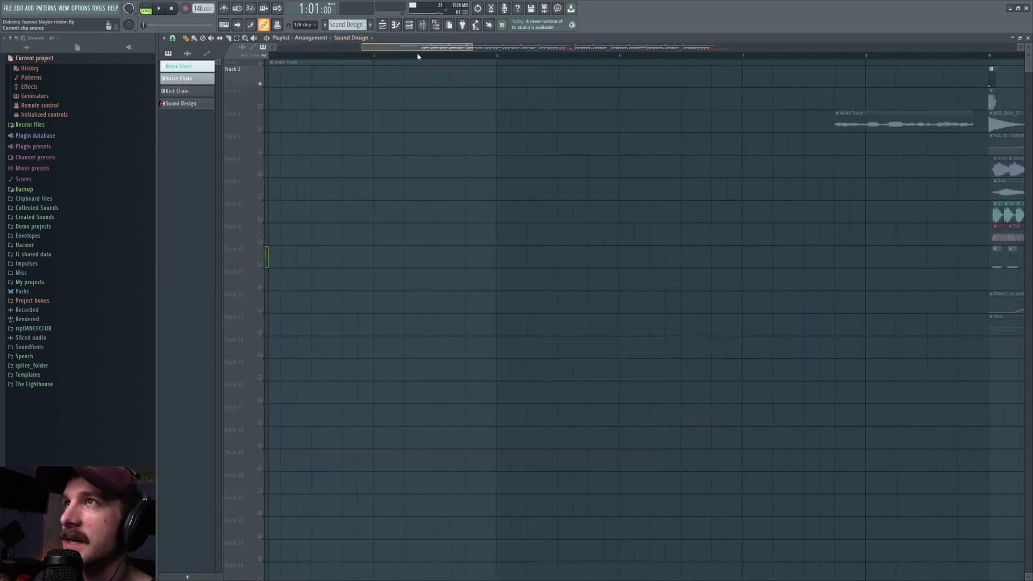
{"action": "left_click", "coordinate": [261, 199]}
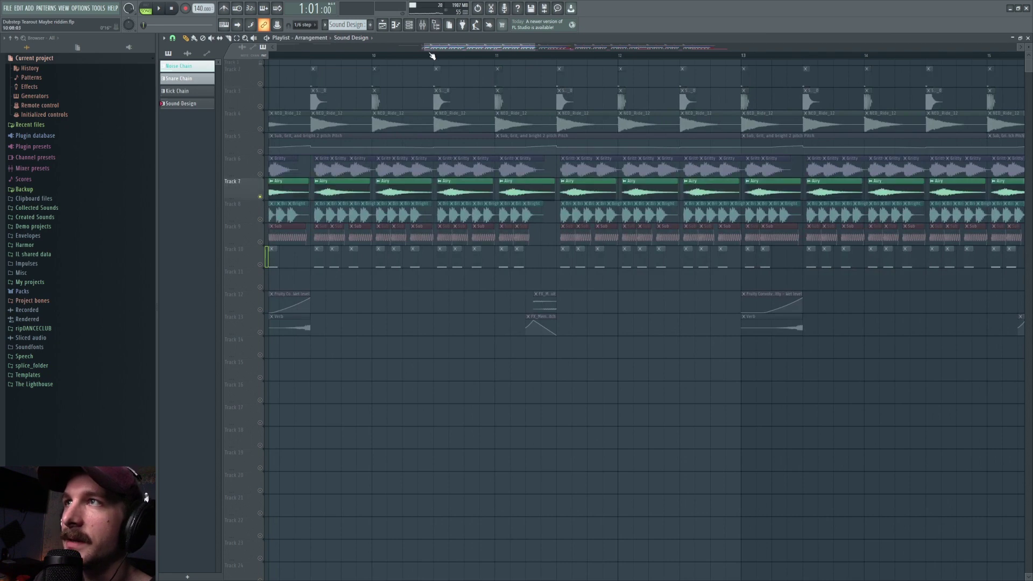
{"action": "left_click", "coordinate": [511, 57]}
{"action": "key", "text": "space"}
{"action": "key", "text": "space"}
- Go back to the start of the playlist and solo the Sound Design pattern's track for playback
{"action": "left_click_drag", "start_coordinate": [425, 48], "coordinate": [273, 49]}
{"action": "left_click", "coordinate": [270, 80]}
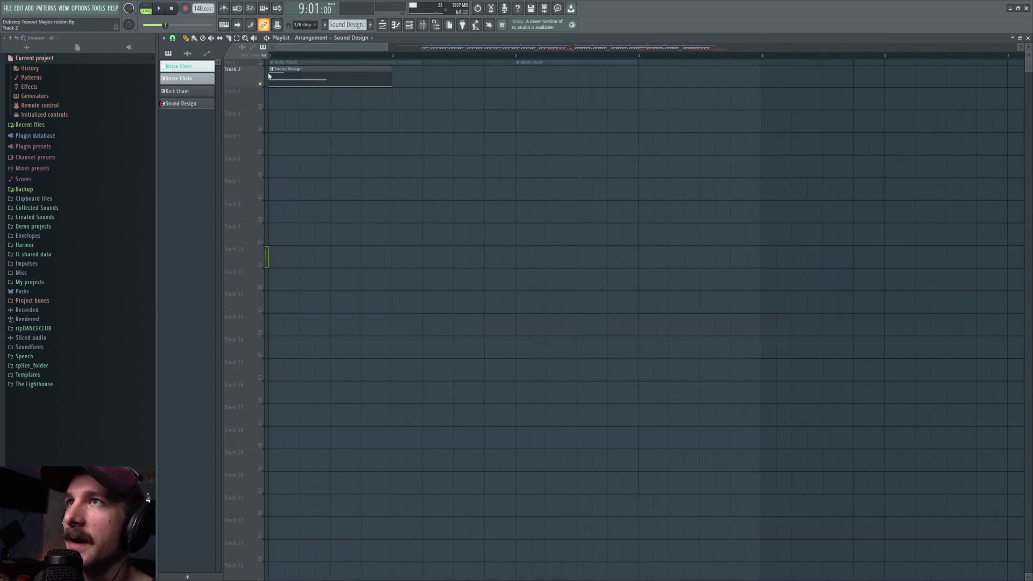
{"action": "left_click", "coordinate": [292, 56]}
- Reopen the Airy channel's Serum patch and compare the shapes of LFO 1 and LFO 2
{"action": "left_click", "coordinate": [410, 26]}
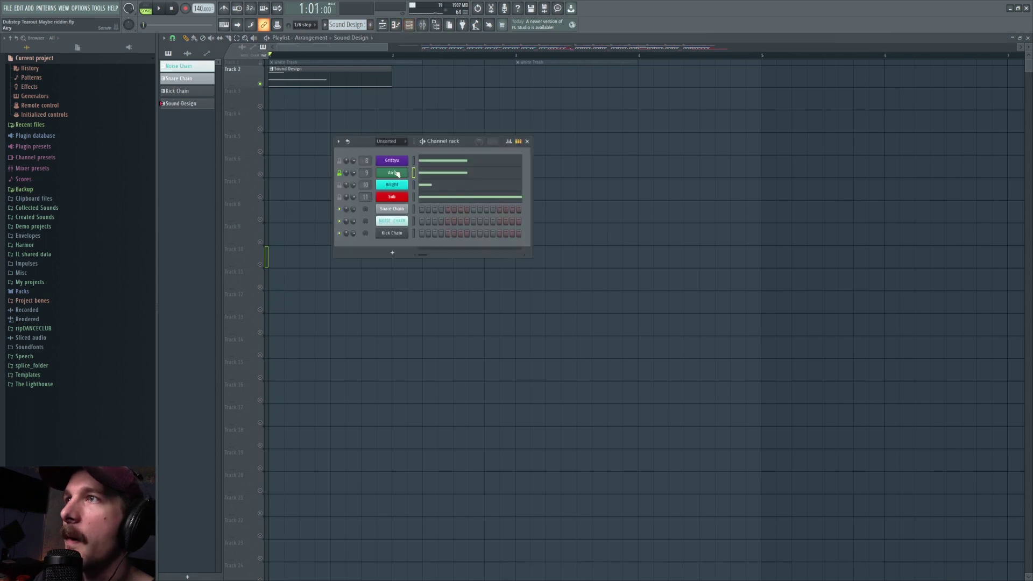
{"action": "left_click", "coordinate": [396, 173]}
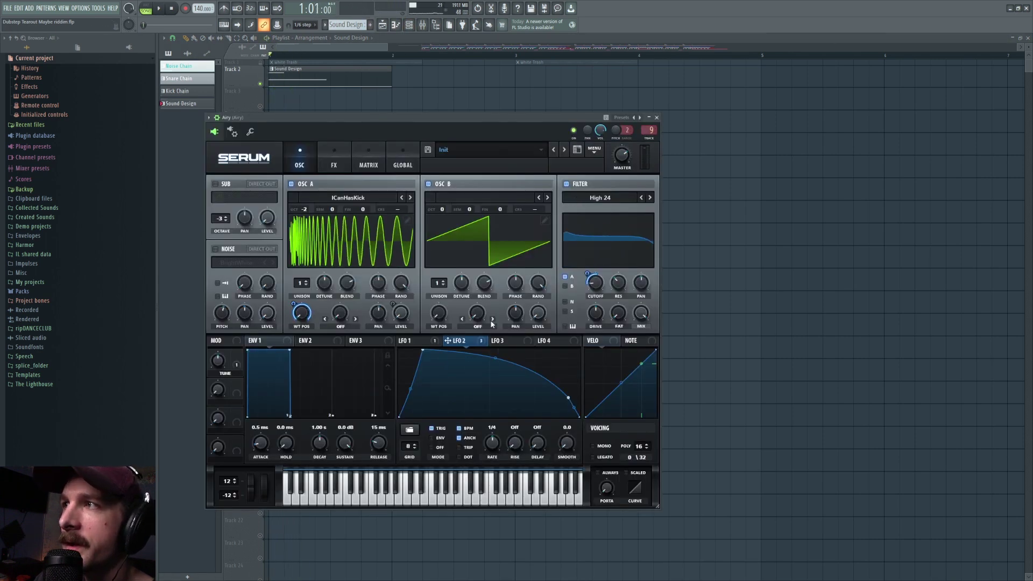
{"action": "left_click", "coordinate": [429, 341]}
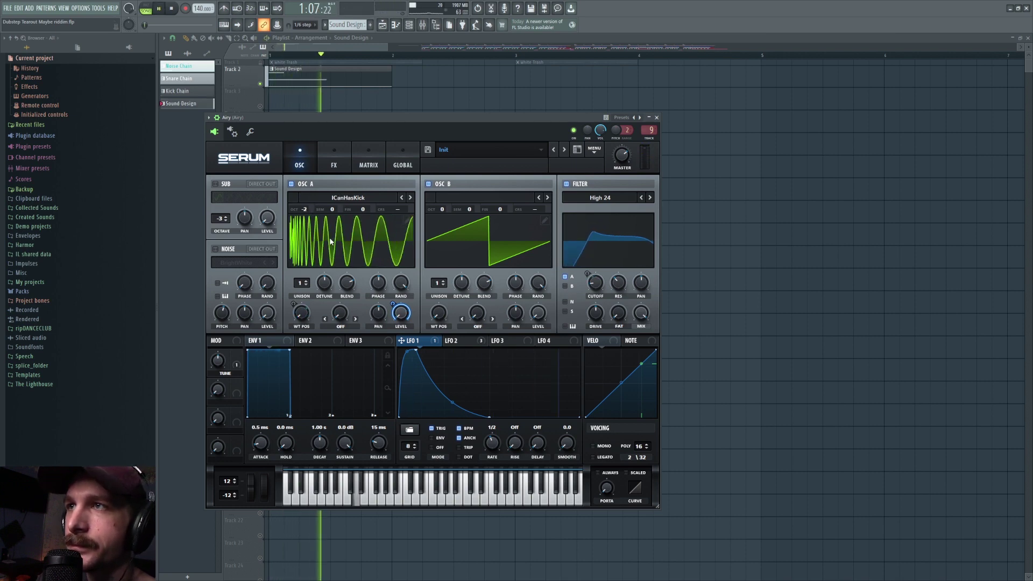
{"action": "left_click", "coordinate": [469, 342]}
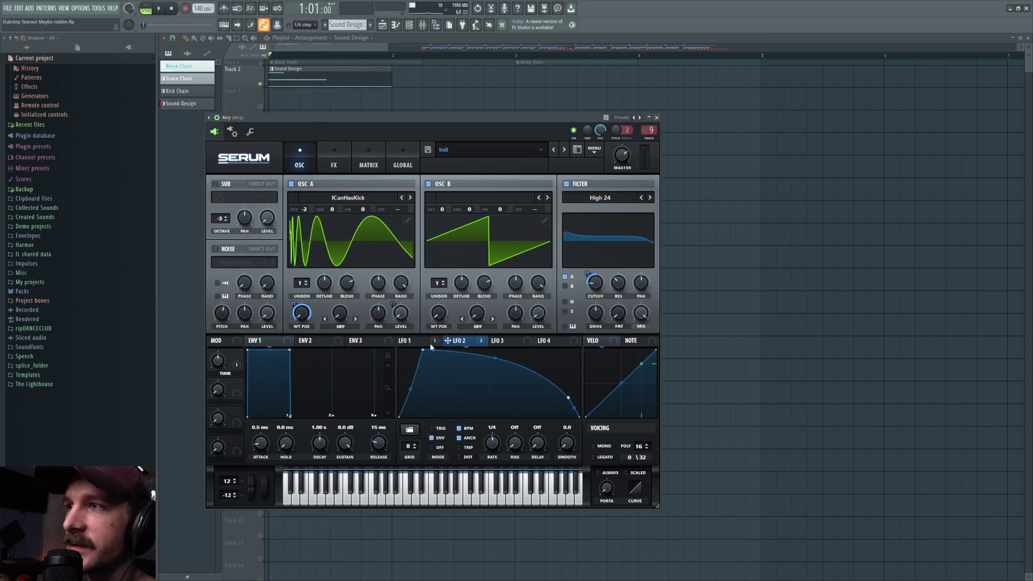
{"action": "left_click", "coordinate": [412, 341]}
- Audition the Airy patch with Oscillator A's ICanHasKick wavetable in 3D, and return to the flat waveform view
{"action": "key", "text": "space"}
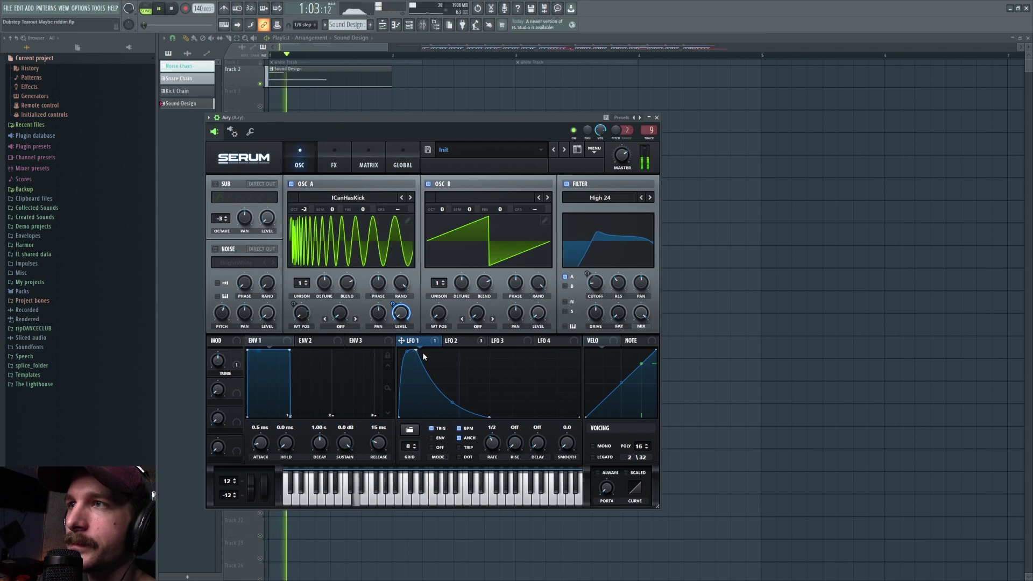
{"action": "left_click", "coordinate": [370, 263]}
{"action": "key", "text": "space"}
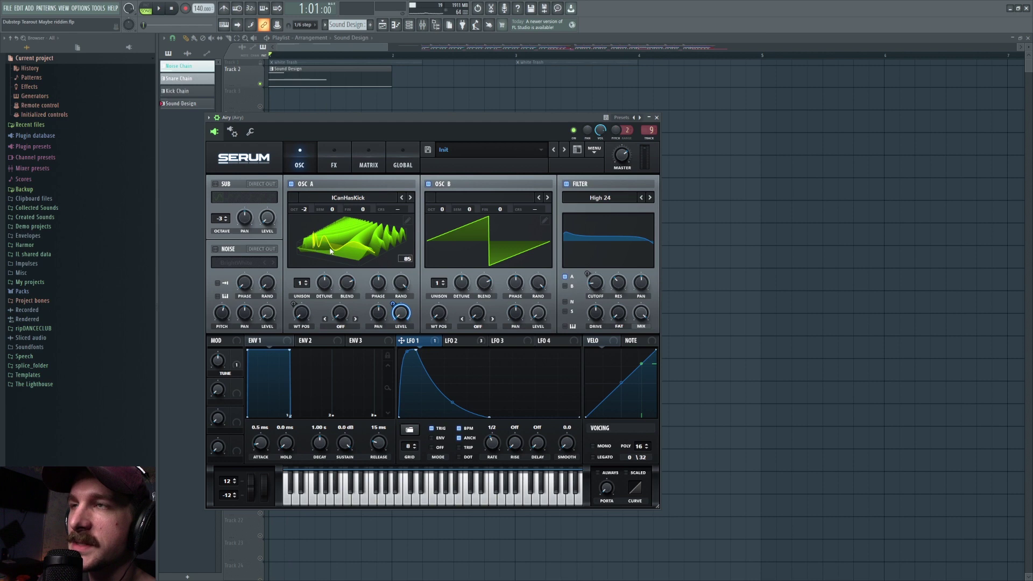
{"action": "left_click", "coordinate": [401, 256]}
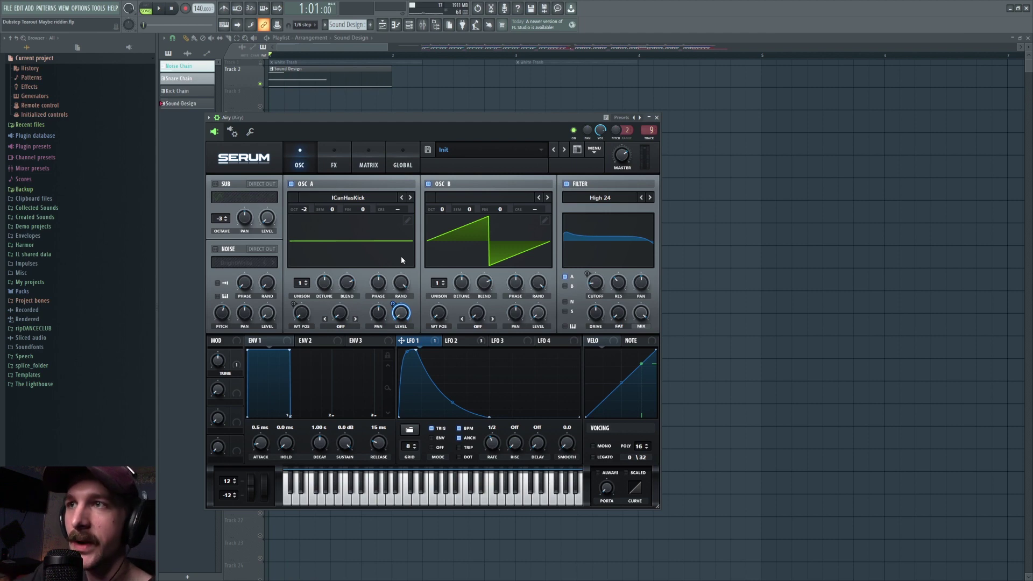
- Show LFO 2 and audition how it moves through Oscillator A's wavetable in the 3D view
{"action": "left_click", "coordinate": [454, 340]}
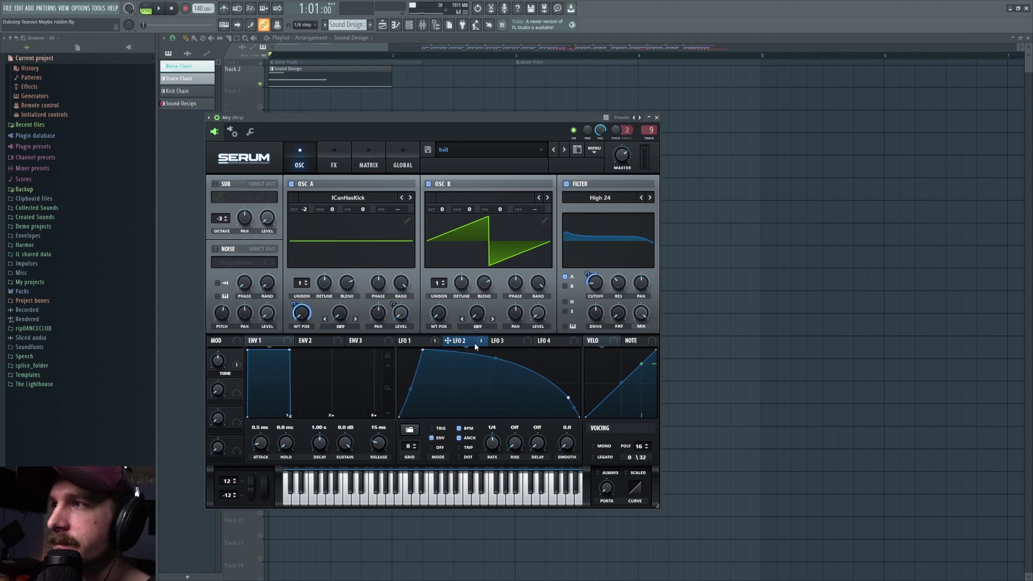
{"action": "key", "text": "space"}
{"action": "left_click", "coordinate": [346, 252]}
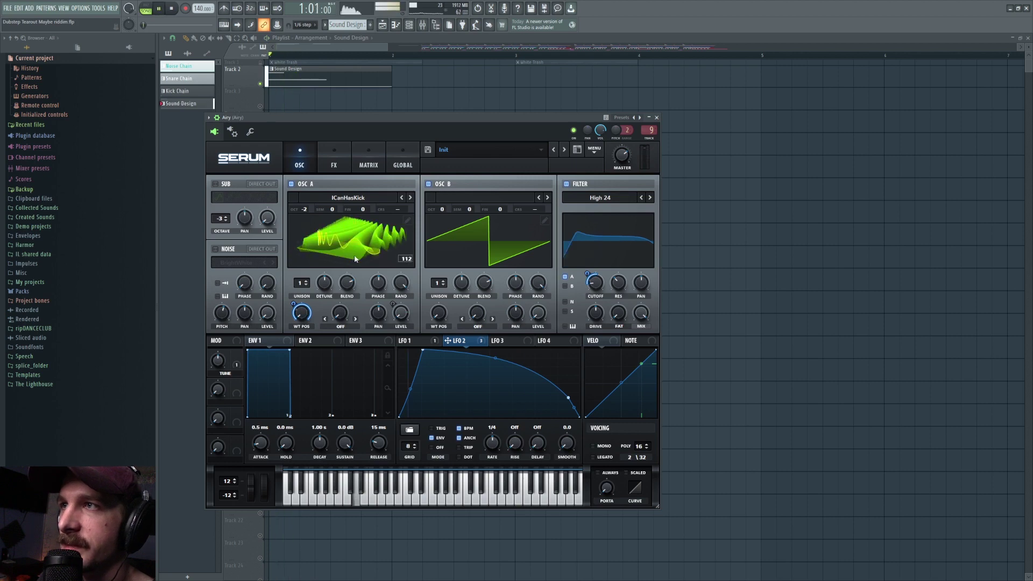
{"action": "left_click_drag", "start_coordinate": [354, 254], "coordinate": [363, 257]}
{"action": "key", "text": "space"}
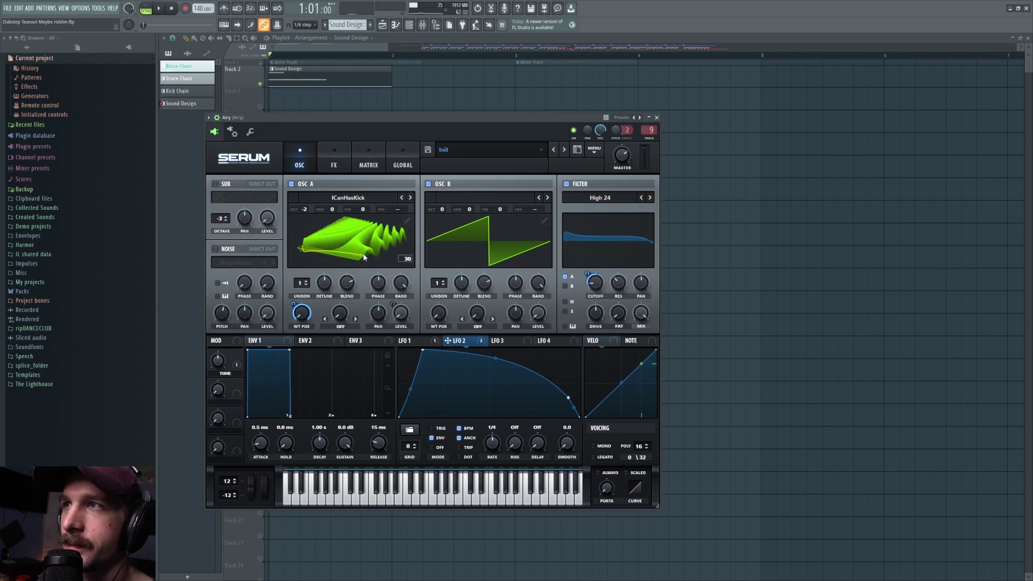
- Audition the Airy patch with the High 24 filter bypassed, and switch the filter back on
{"action": "left_click", "coordinate": [571, 186]}
{"action": "key", "text": "space"}
{"action": "left_click", "coordinate": [568, 184]}
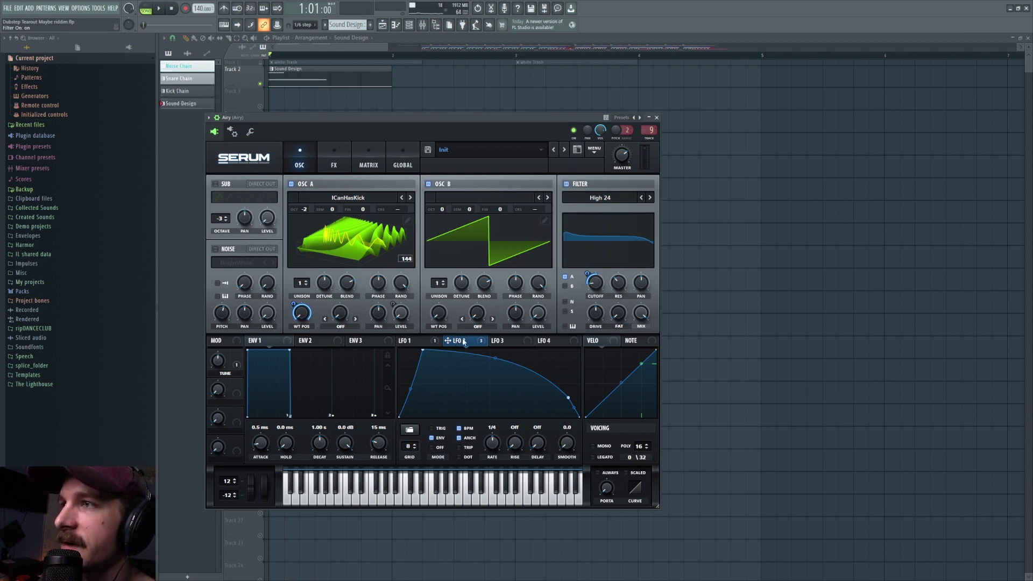
- Turn off Oscillator B in the Airy patch and audition the sound with Serum's effects rack shown
{"action": "left_click", "coordinate": [443, 188]}
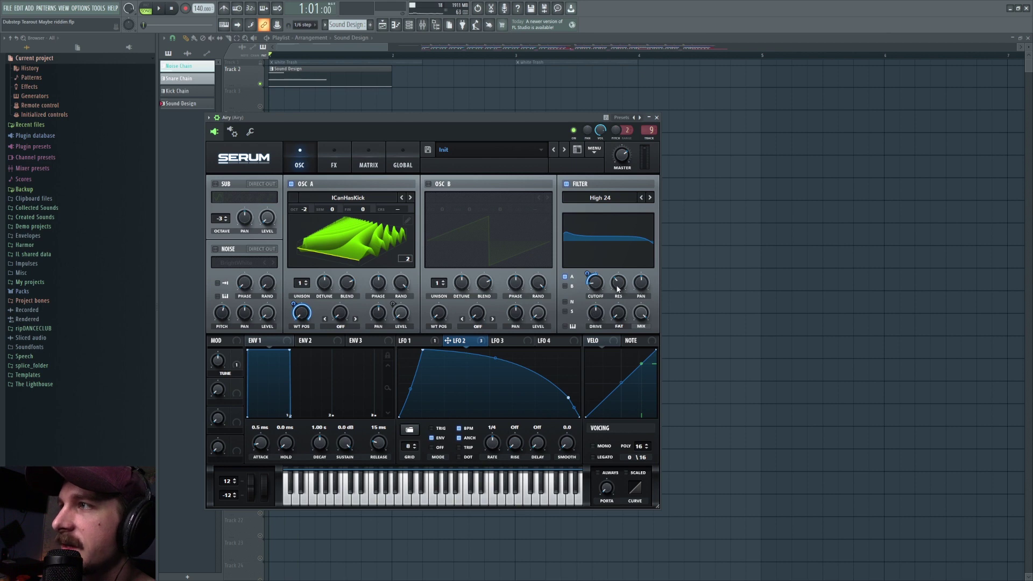
{"action": "left_click", "coordinate": [334, 163]}
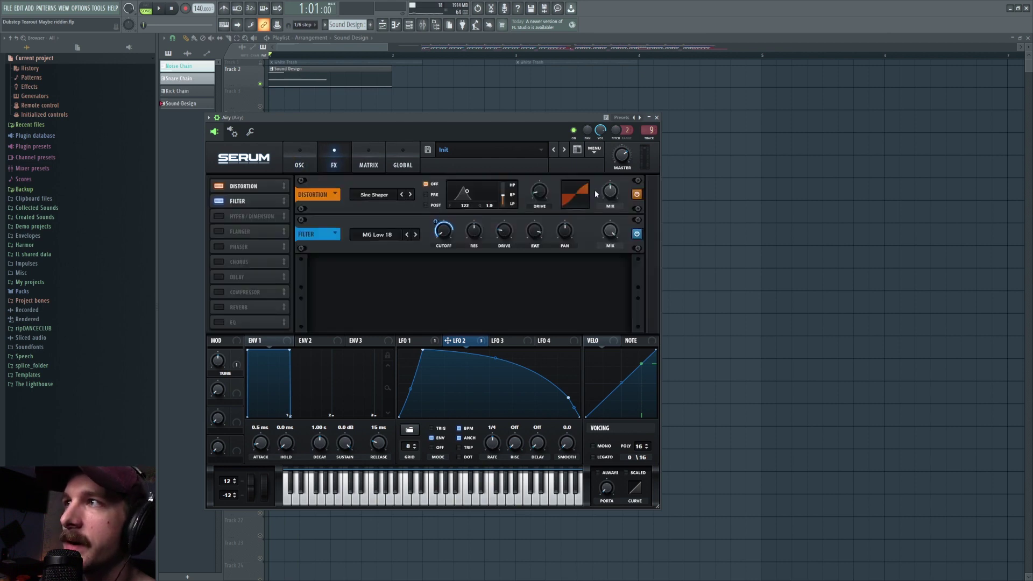
{"action": "key", "text": "space"}
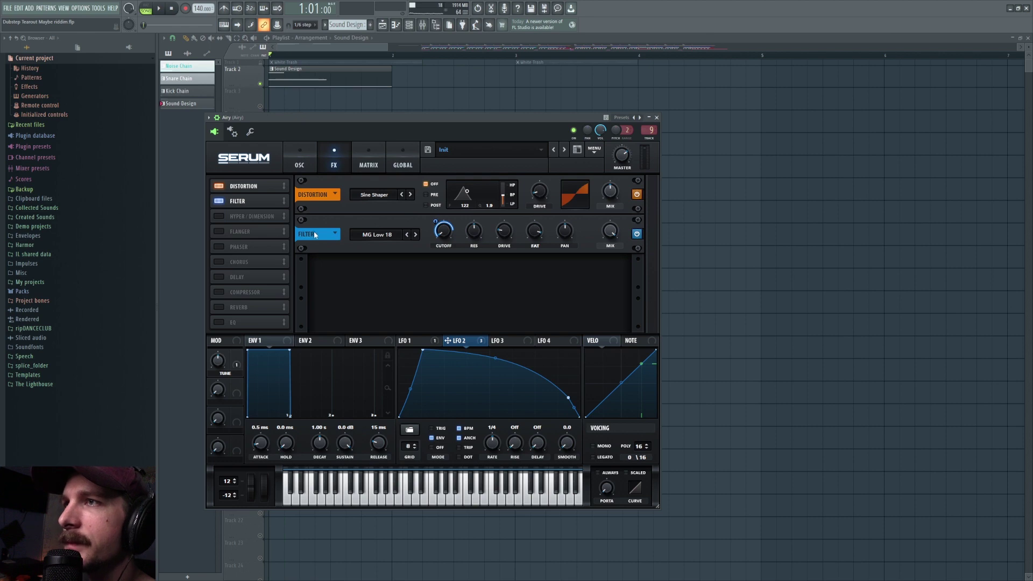
- Audition the Airy patch with the MG Low 18 effects filter bypassed, and re-enable the filter
{"action": "left_click", "coordinate": [224, 201]}
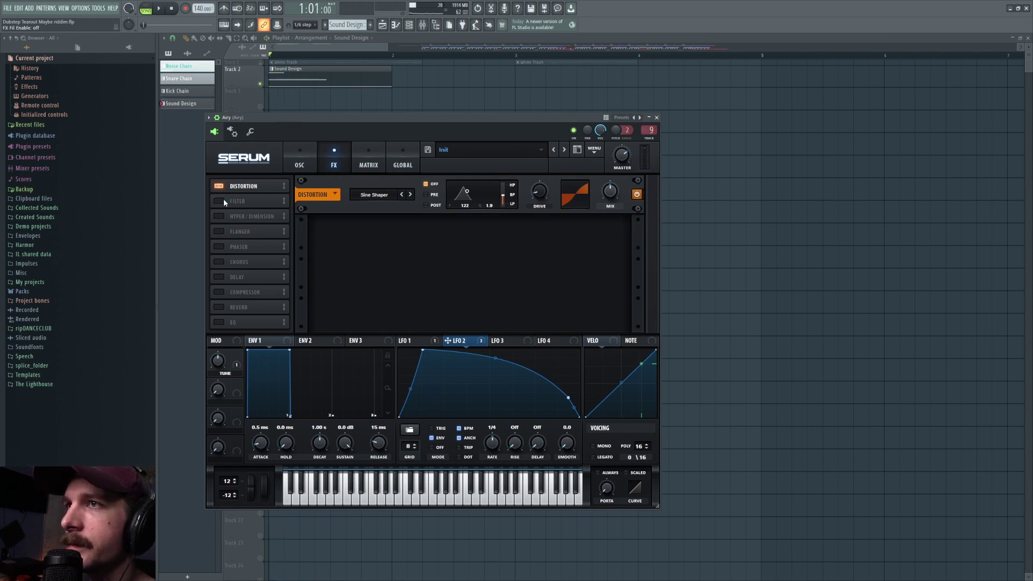
{"action": "key", "text": "space"}
{"action": "left_click", "coordinate": [224, 200]}
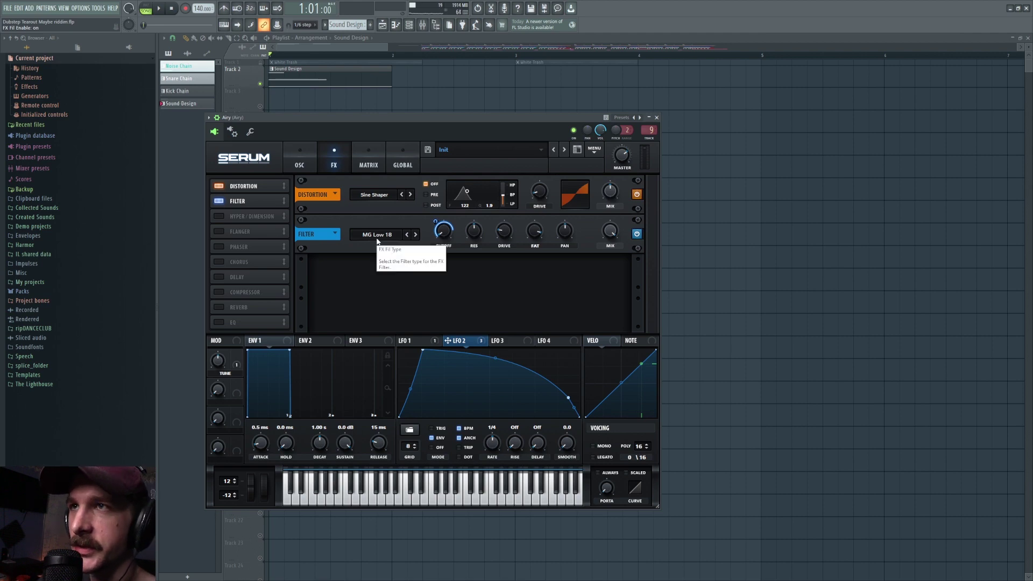
- Open the OTT insert on the Airy mixer track to inspect it, and toggle the Fruity Fast Dist insert
{"action": "left_click", "coordinate": [422, 25]}
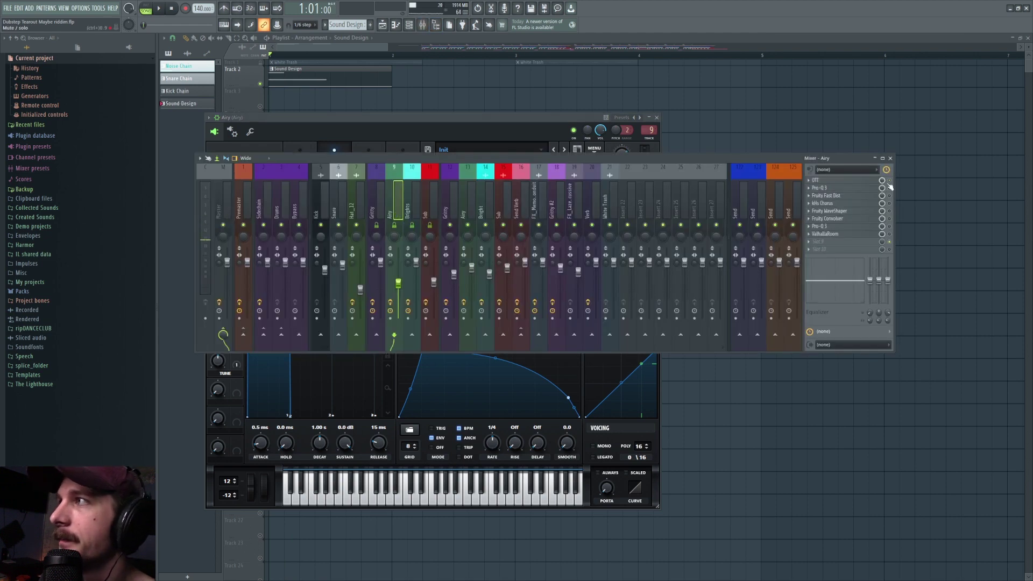
{"action": "left_click", "coordinate": [824, 180]}
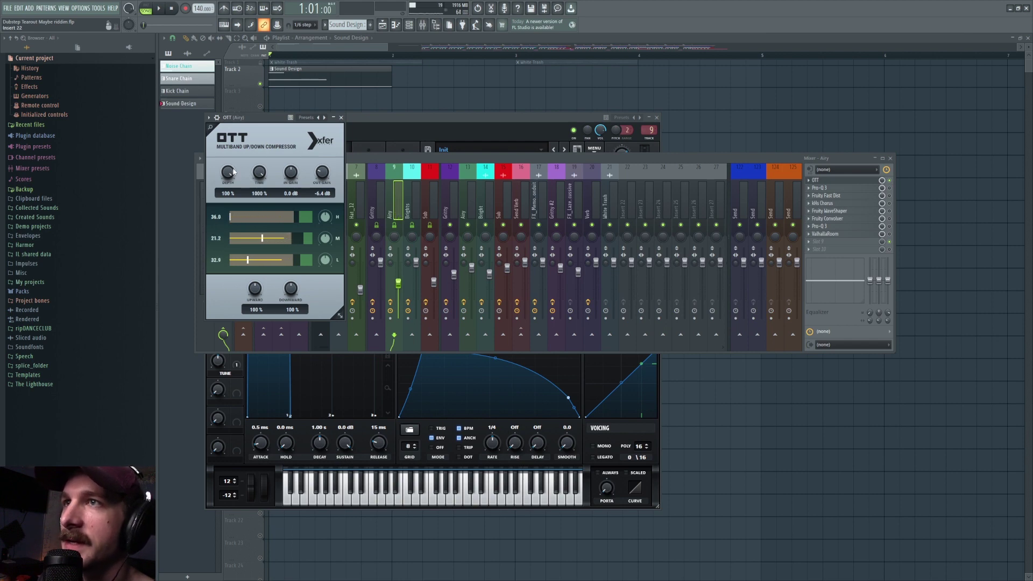
{"action": "left_click", "coordinate": [889, 196]}
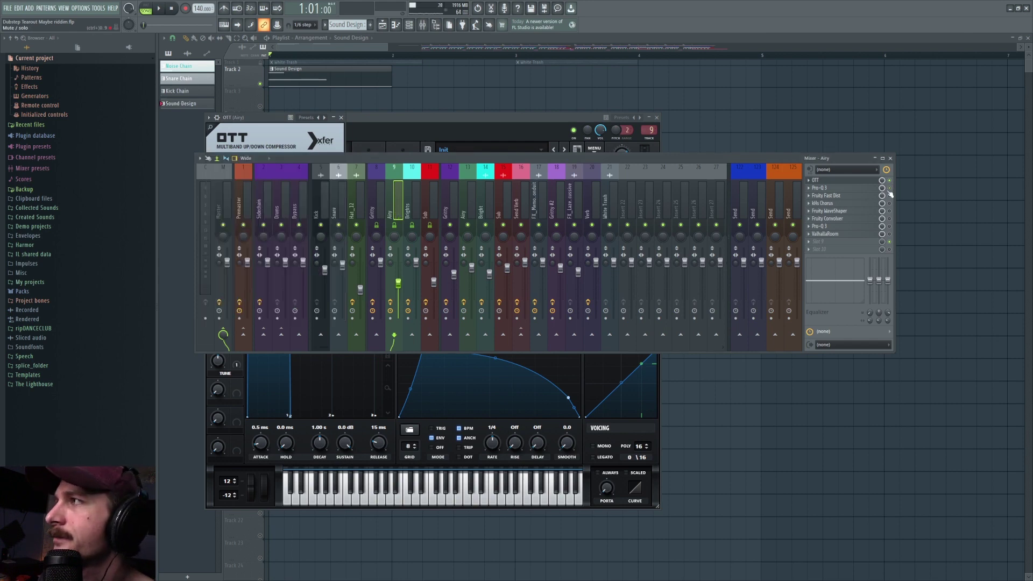
- Open the first Pro-Q 3 insert on the Airy mixer track, audition the sound through it, and open Fruity Fast Dist
{"action": "left_click", "coordinate": [850, 189]}
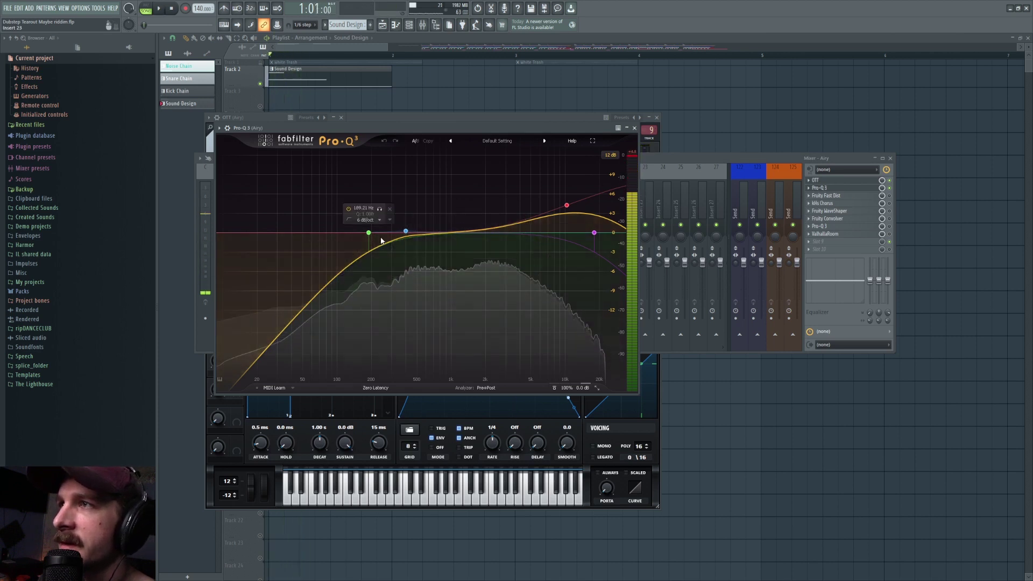
{"action": "key", "text": "space"}
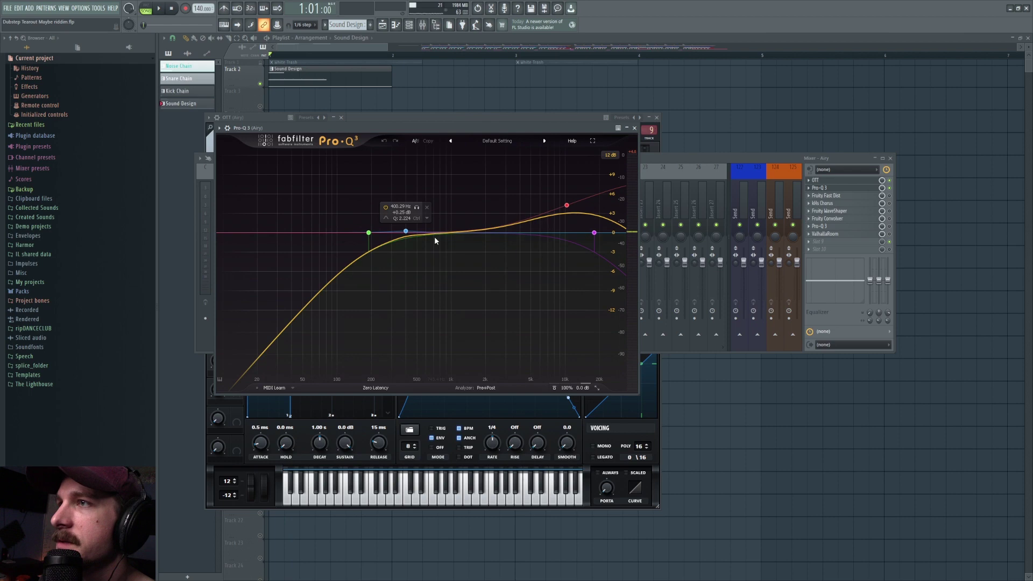
{"action": "left_click", "coordinate": [867, 199]}
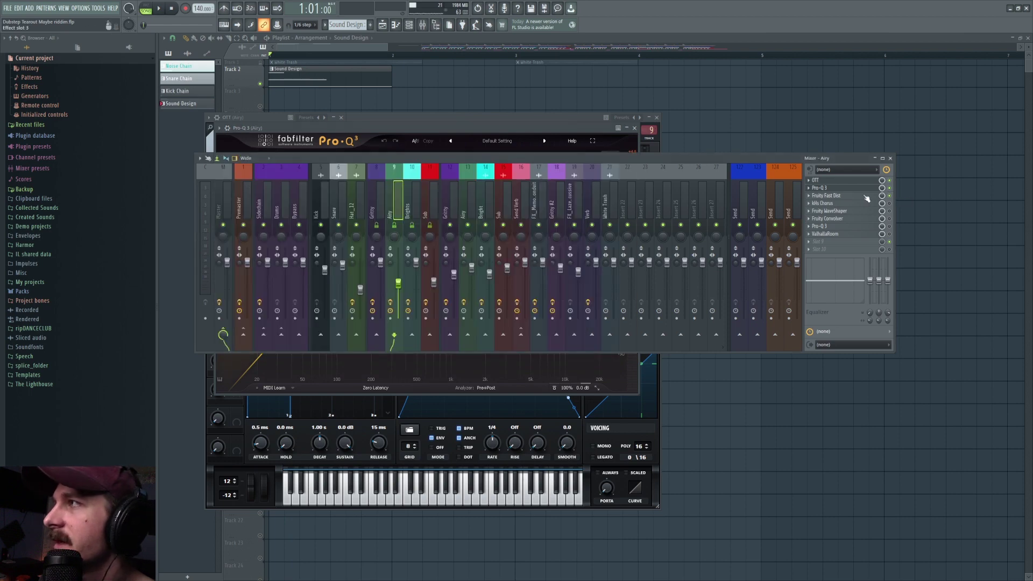
{"action": "left_click", "coordinate": [866, 196]}
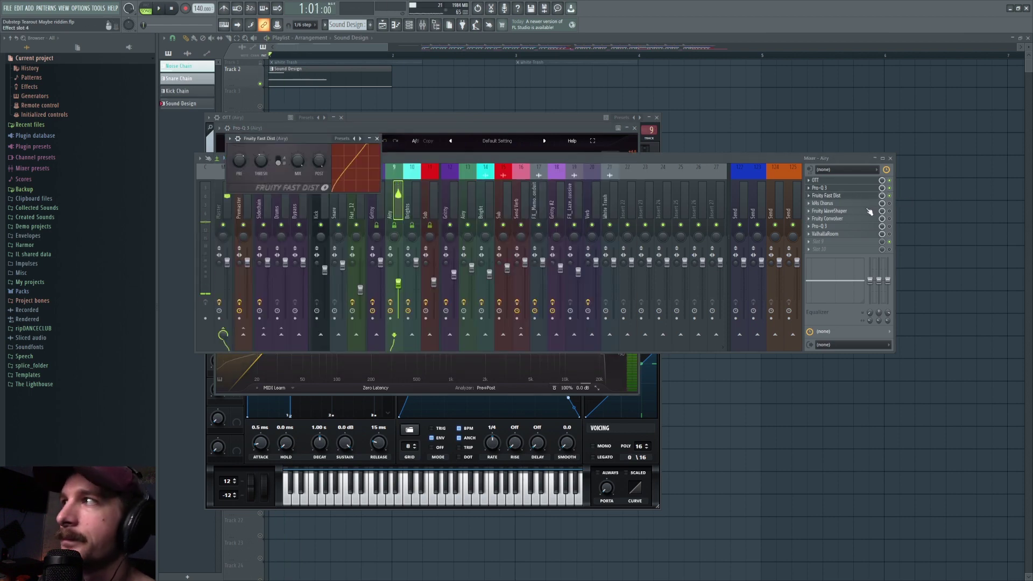
- Open the kHs Chorus insert on the Airy track and audition its stereo spread on the Wave Candy display
{"action": "left_click", "coordinate": [825, 203]}
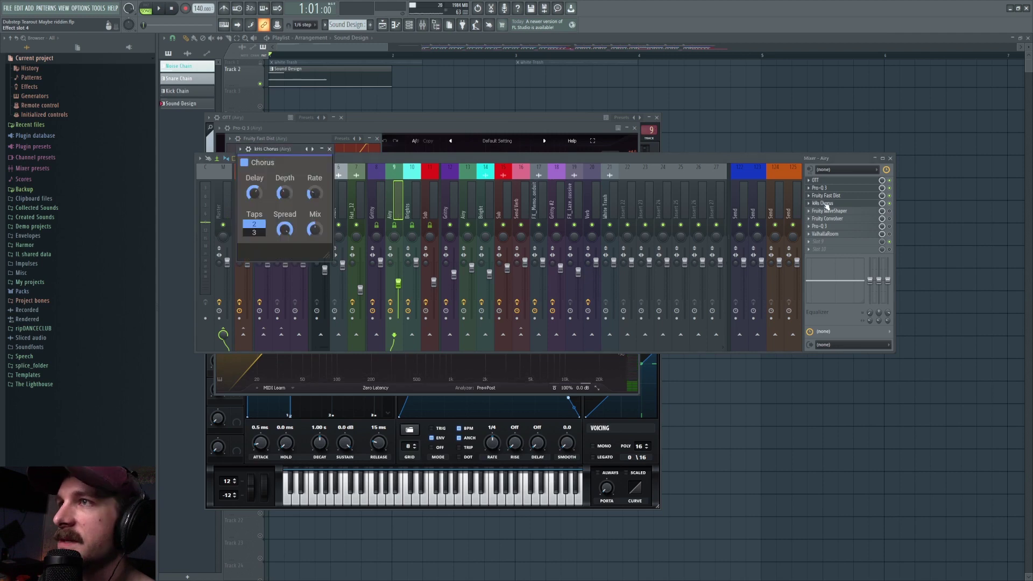
{"action": "left_click_drag", "start_coordinate": [465, 177], "coordinate": [595, 183]}
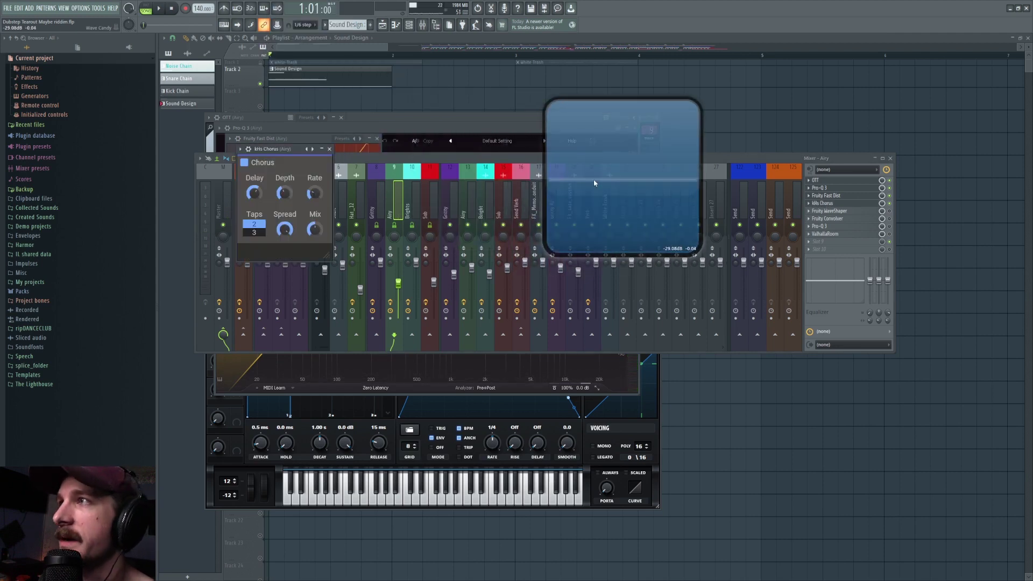
{"action": "key", "text": "space"}
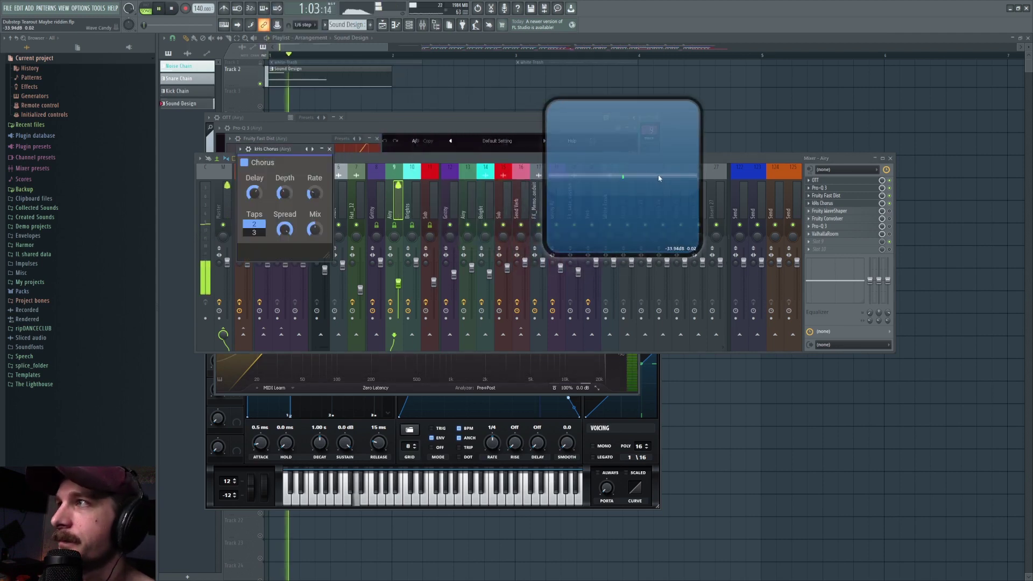
{"action": "left_click", "coordinate": [858, 204]}
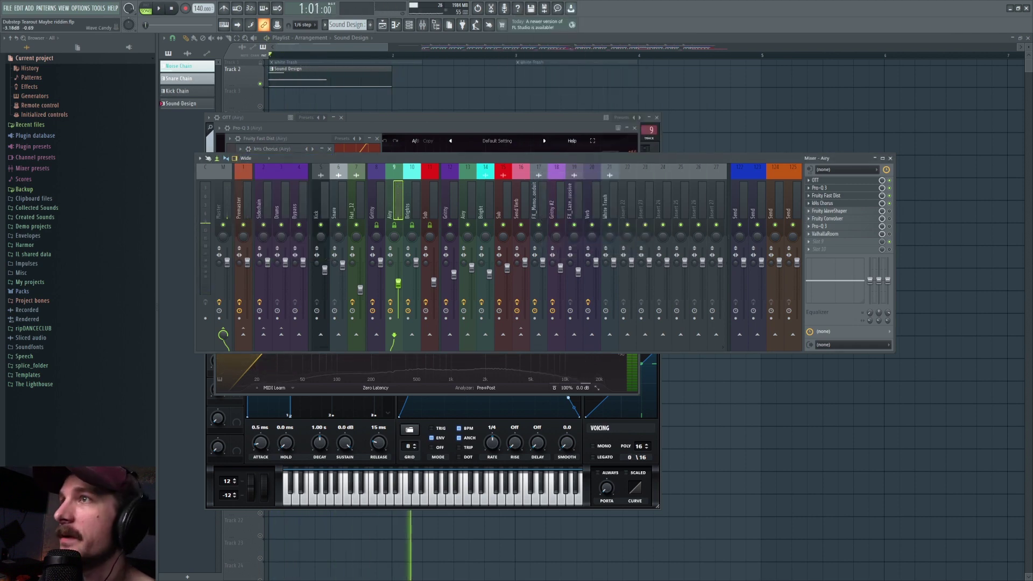
- Examine the Airy track's Fruity WaveShaper curve and Fruity Convolver impulse, and locate the Default impulse in the browser's Impulses folder
{"action": "left_click", "coordinate": [828, 211]}
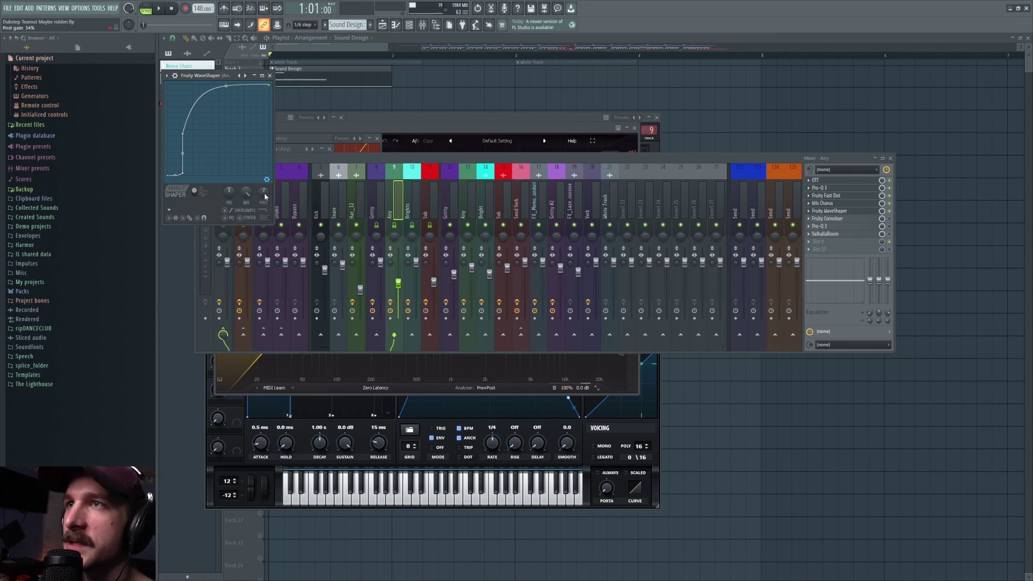
{"action": "left_click", "coordinate": [828, 218]}
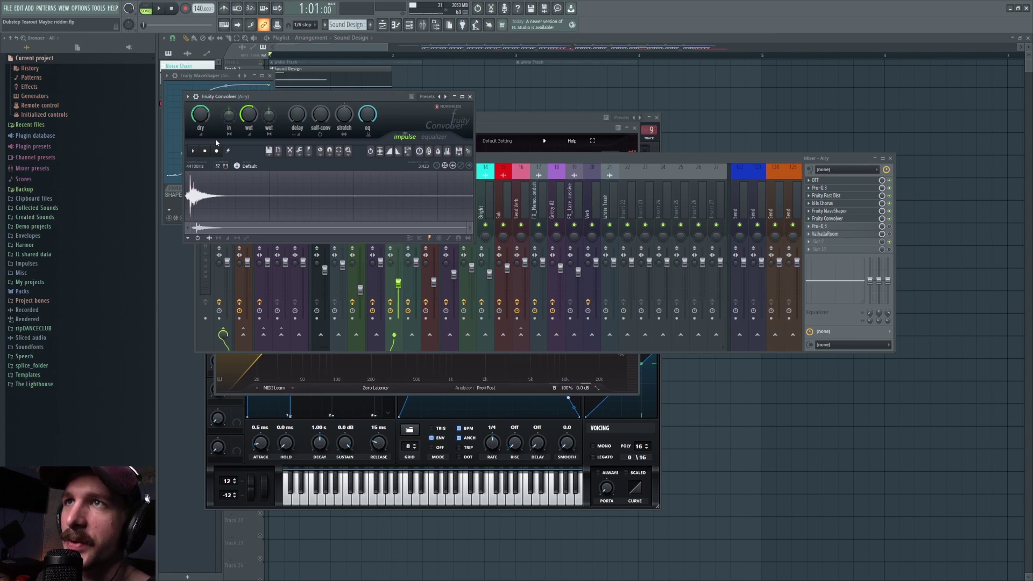
{"action": "scroll", "coordinate": [249, 116], "scroll_direction": "up", "scroll_amount": 8}
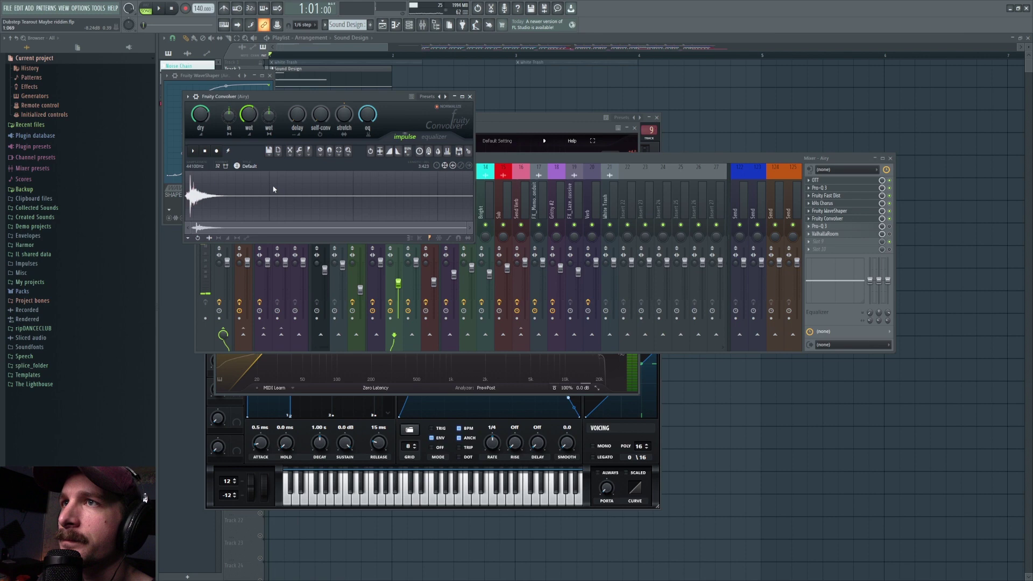
{"action": "left_click", "coordinate": [371, 151]}
{"action": "left_click", "coordinate": [371, 152]}
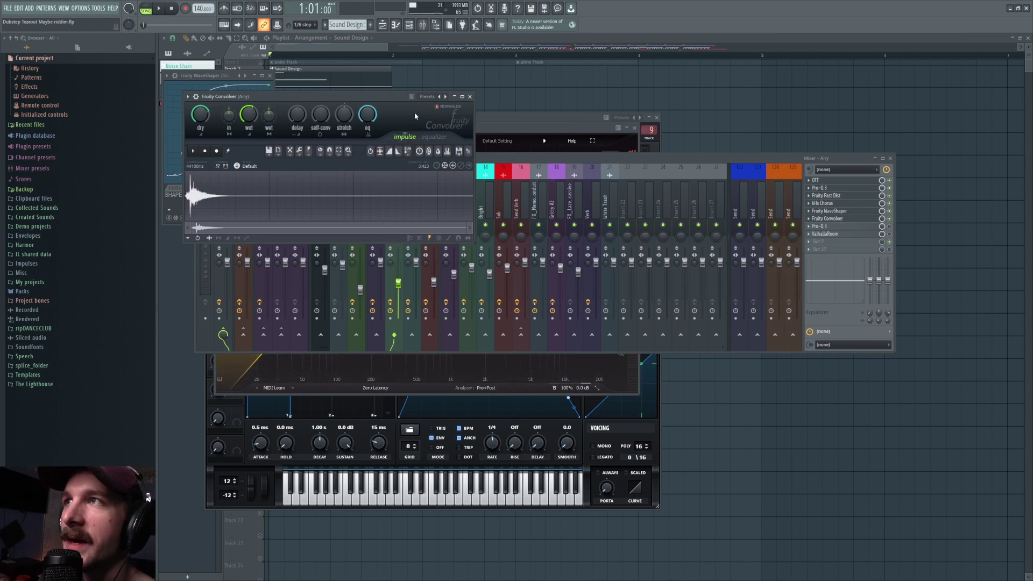
{"action": "left_click", "coordinate": [350, 198]}
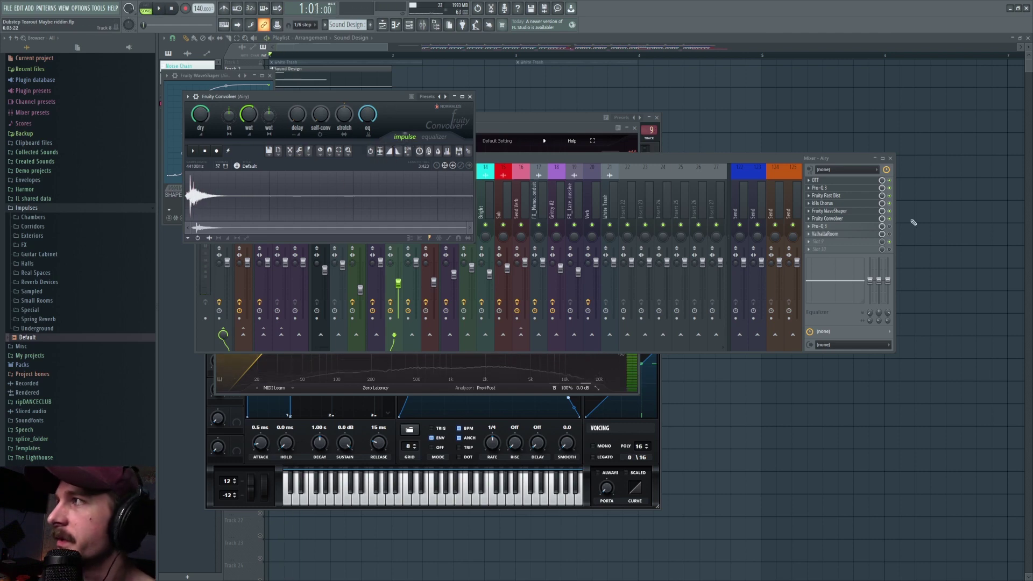
- Open the second Pro-Q 3 insert on the Airy track, audition it, and examine the settings of its EQ bands
{"action": "left_click", "coordinate": [838, 218]}
{"action": "left_click", "coordinate": [839, 226]}
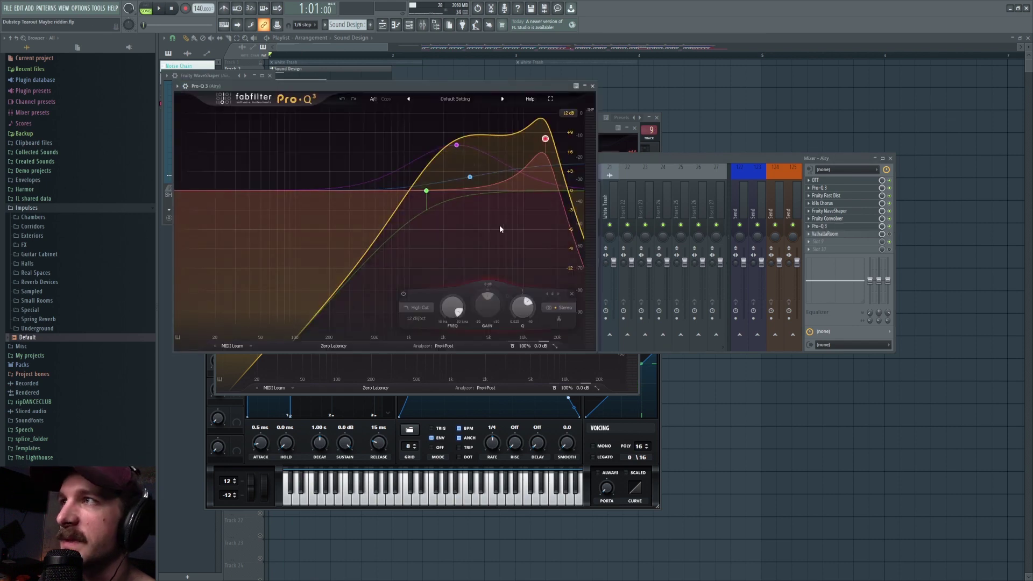
{"action": "key", "text": "space"}
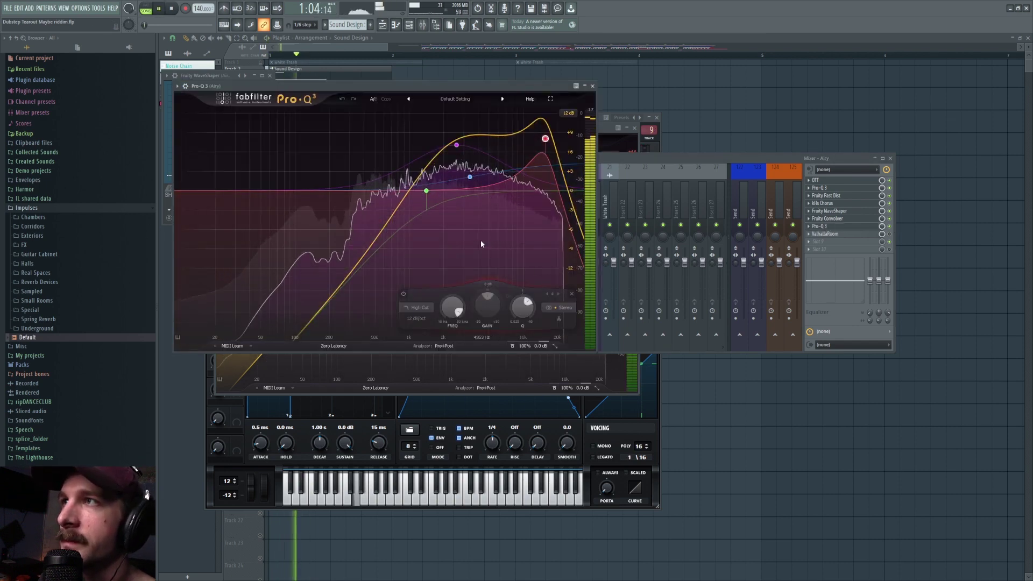
{"action": "key", "text": "space"}
{"action": "mouse_move", "coordinate": [454, 150]}
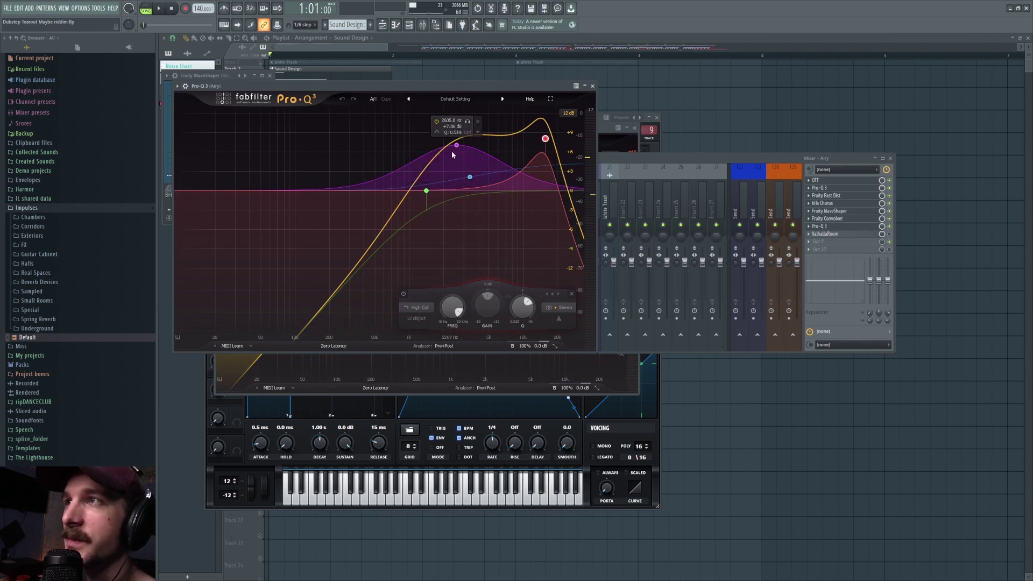
{"action": "mouse_move", "coordinate": [546, 148]}
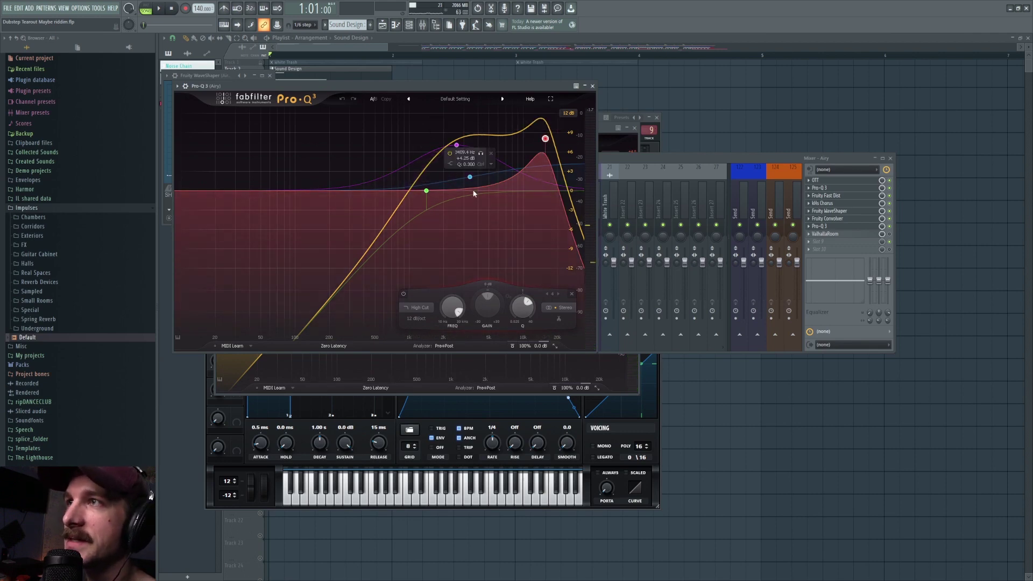
{"action": "mouse_move", "coordinate": [425, 196]}
- Open the ValhallaRoom insert on the Airy track, audition the Large Room reverb, and bring the mixer back into view
{"action": "left_click", "coordinate": [825, 233]}
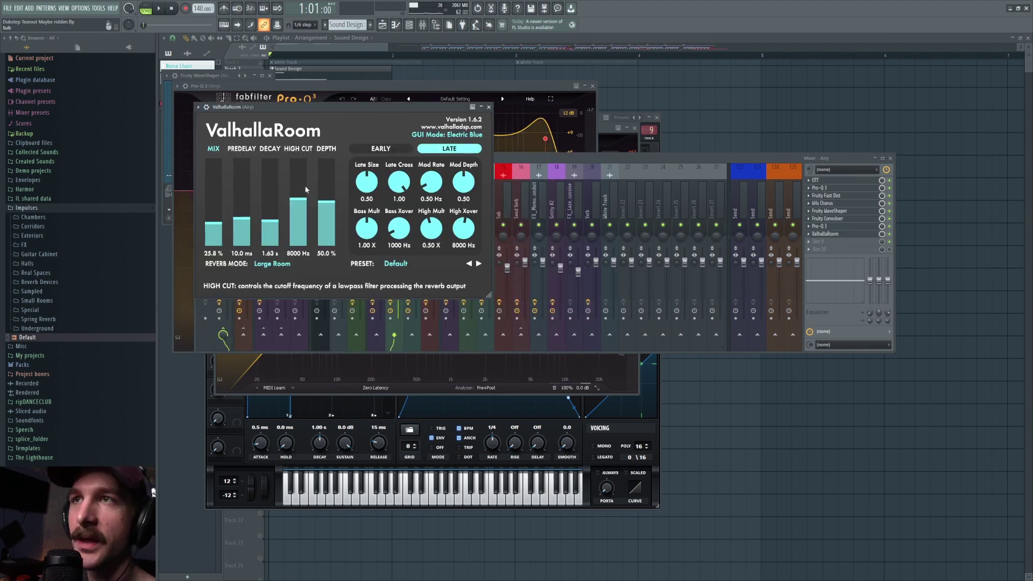
{"action": "key", "text": "space"}
{"action": "key", "text": "space"}
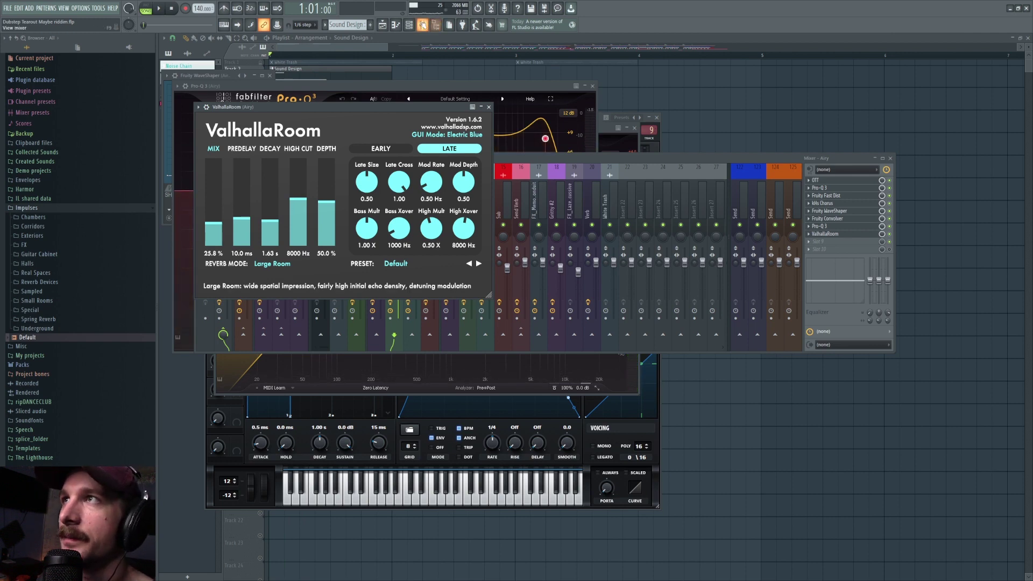
{"action": "left_click", "coordinate": [423, 25]}
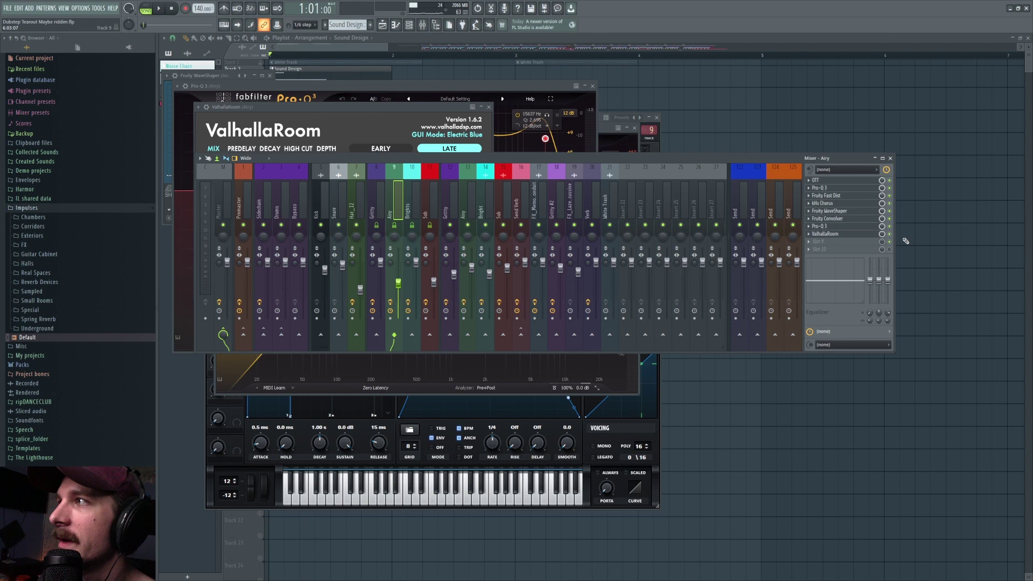
- Close all plugin windows, open the Bright channel's Serum patch, and show LFO 1 with its modulation targets
{"action": "key", "text": "F12"}
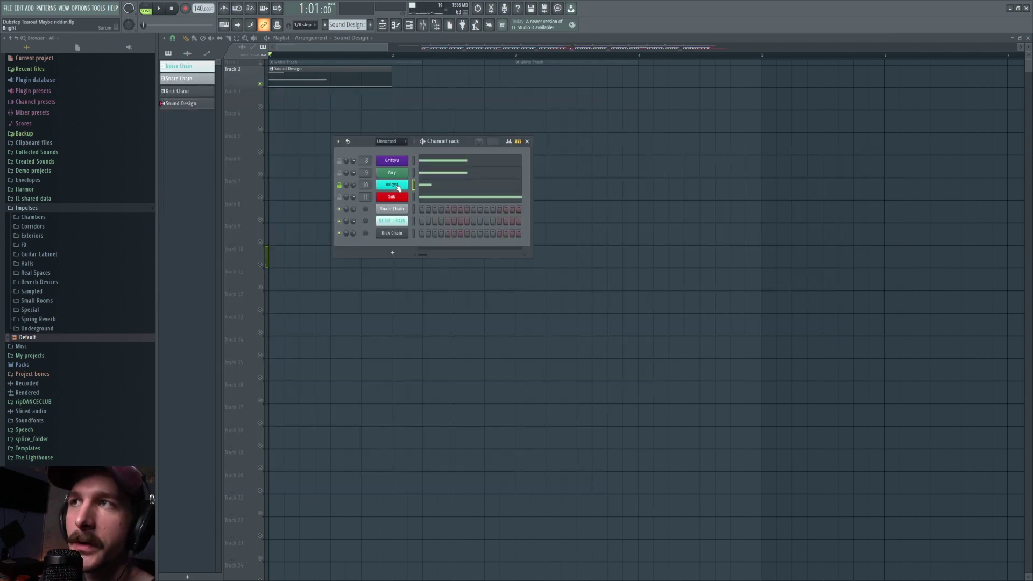
{"action": "left_click", "coordinate": [398, 185]}
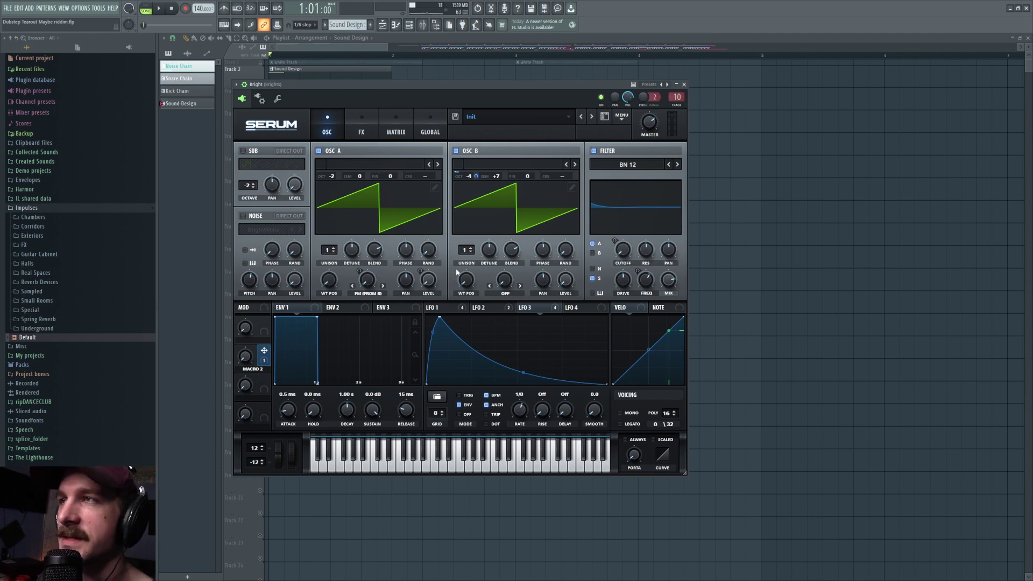
{"action": "left_click", "coordinate": [461, 309]}
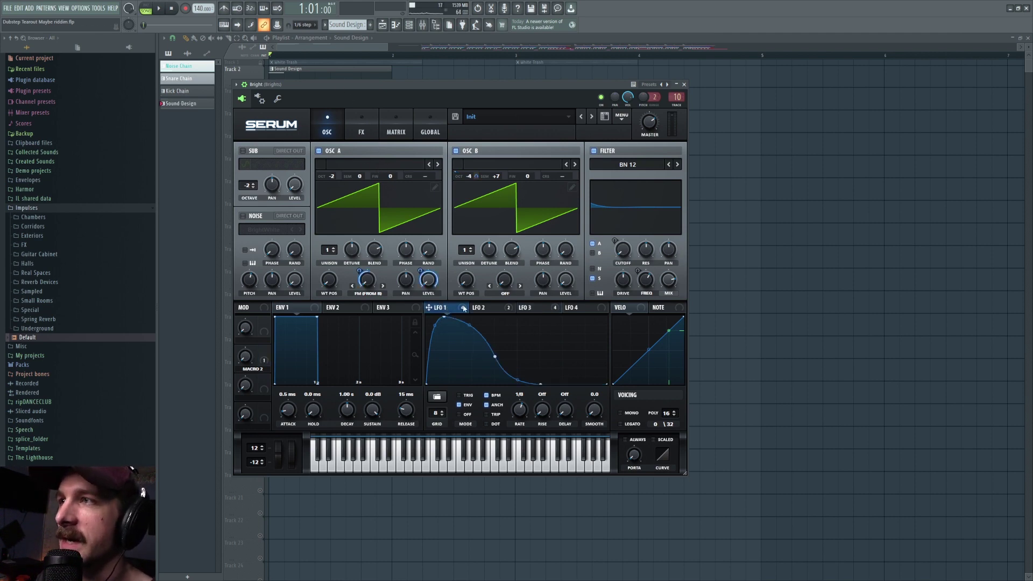
{"action": "mouse_move", "coordinate": [461, 310]}
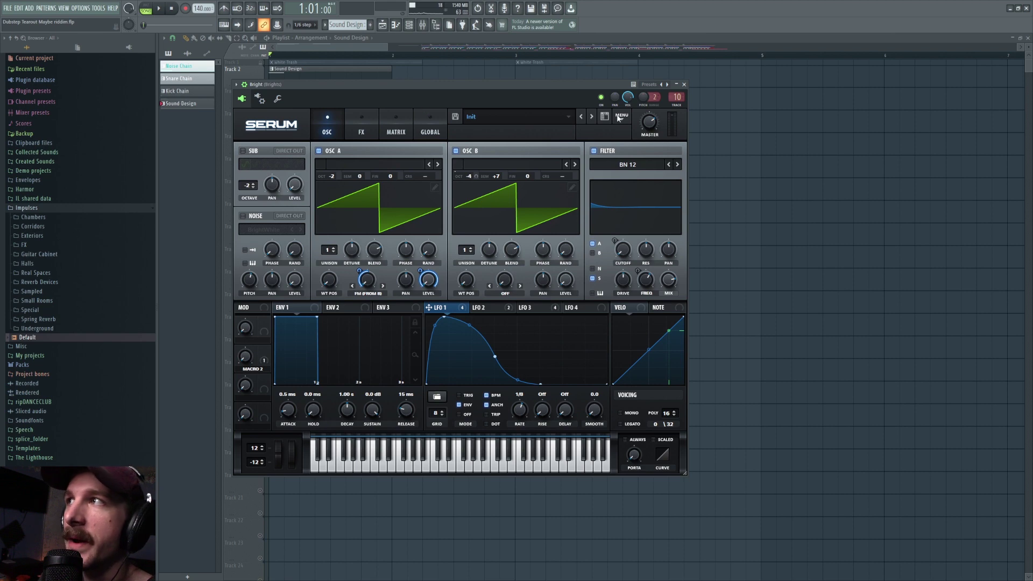
- Toggle two effects in the Bright patch's Serum rack and audition the oscillators without the filter
{"action": "left_click", "coordinate": [361, 131]}
{"action": "left_click", "coordinate": [245, 183]}
{"action": "left_click", "coordinate": [246, 198]}
{"action": "left_click", "coordinate": [327, 131]}
{"action": "key", "text": "space"}
{"action": "key", "text": "space"}
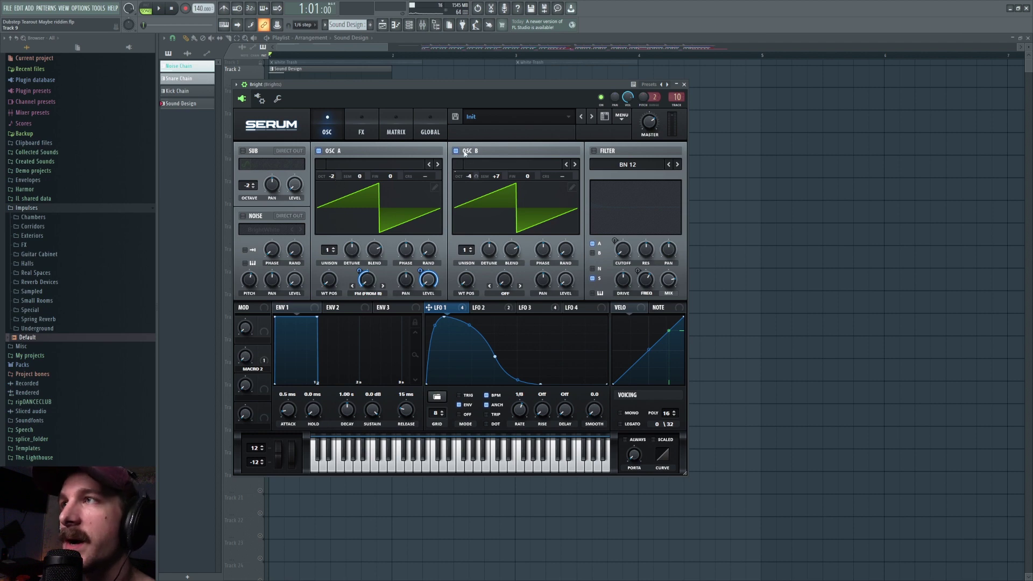
- Show LFO 2 in the Bright patch, turn off Oscillator A, and raise Oscillator B's level to isolate it
{"action": "left_click", "coordinate": [500, 308]}
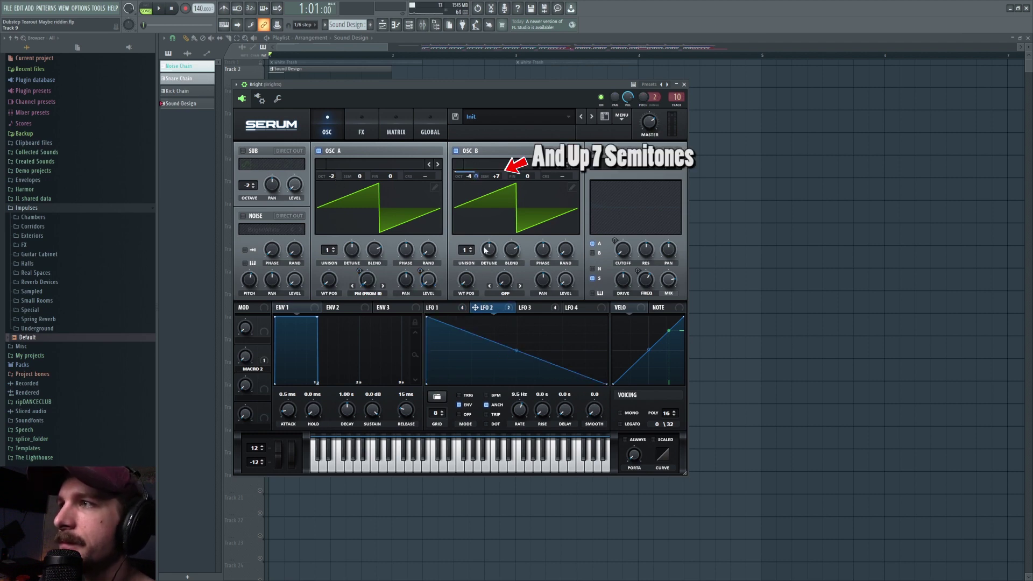
{"action": "left_click", "coordinate": [318, 150]}
{"action": "left_click_drag", "start_coordinate": [572, 284], "coordinate": [568, 183]}
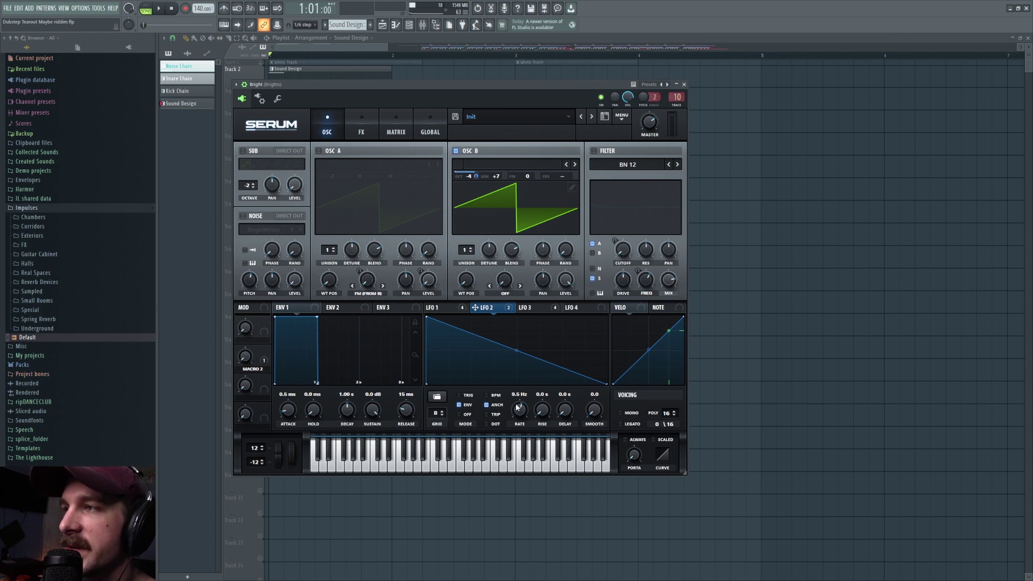
- Try a faster LFO 2 rate of 19.5 Hz on Oscillator B, and undo the rate change
{"action": "key", "text": "ctrl+z"}
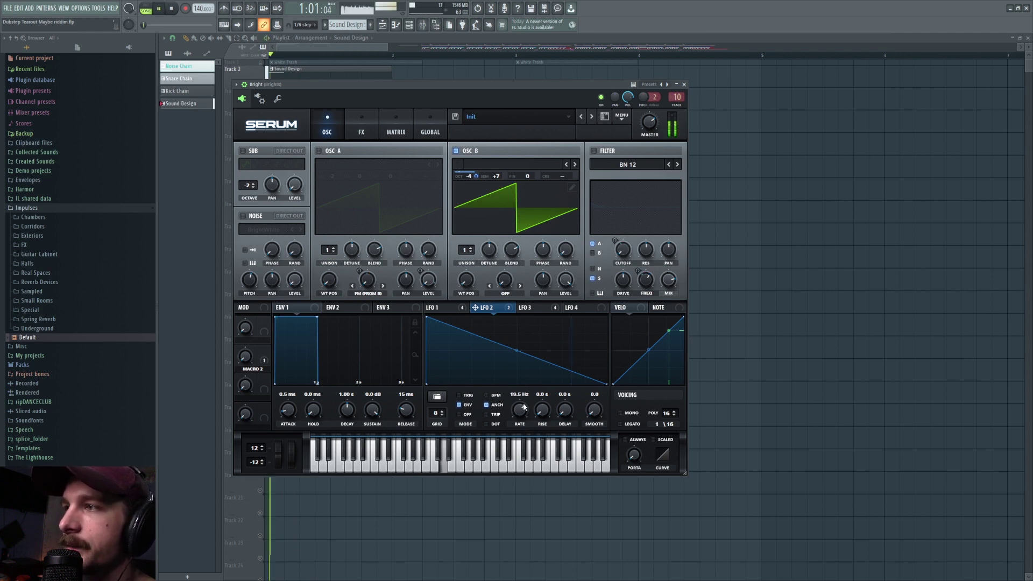
{"action": "left_click_drag", "start_coordinate": [530, 409], "coordinate": [524, 414]}
{"action": "key", "text": "ctrl+z"}
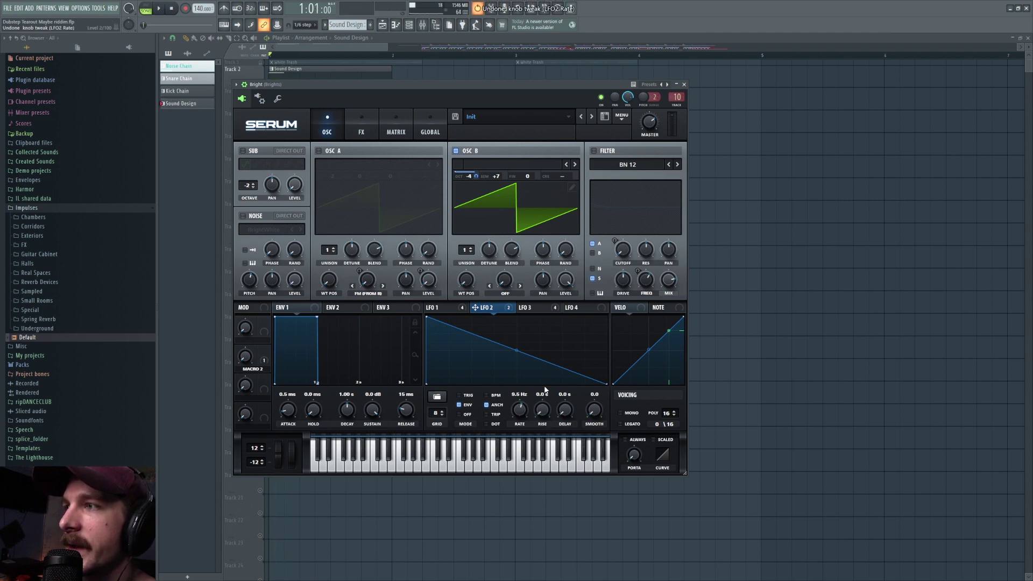
- Glance at LFO 3, return to LFO 2, and turn Oscillator A back on in the Bright patch
{"action": "left_click", "coordinate": [537, 305]}
{"action": "left_click", "coordinate": [484, 307]}
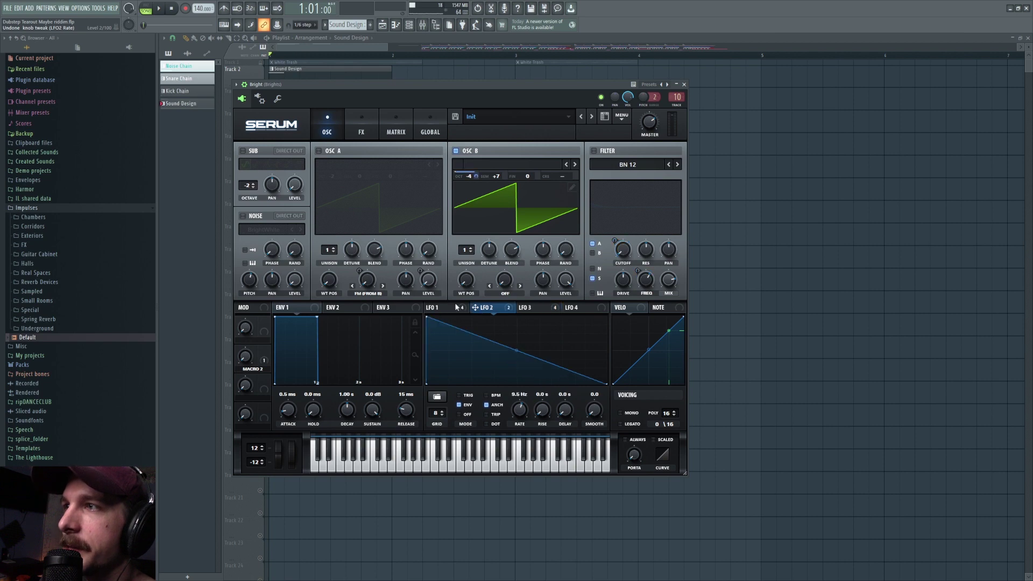
{"action": "left_click", "coordinate": [319, 151]}
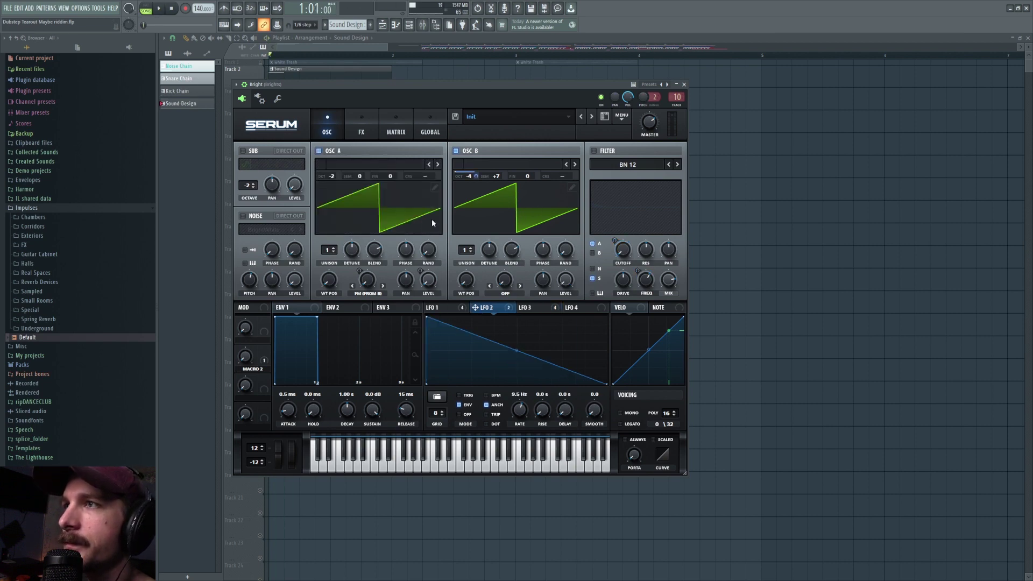
- Turn on the BN 12 filter in the Bright patch and compare the shapes and targets of LFO 3 and LFO 1
{"action": "left_click", "coordinate": [593, 151]}
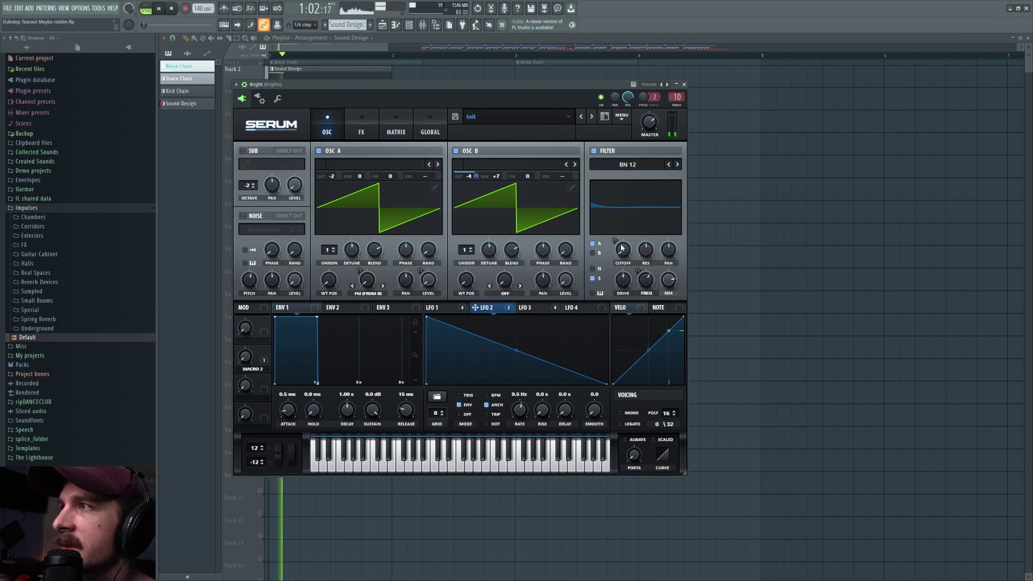
{"action": "left_click", "coordinate": [547, 308]}
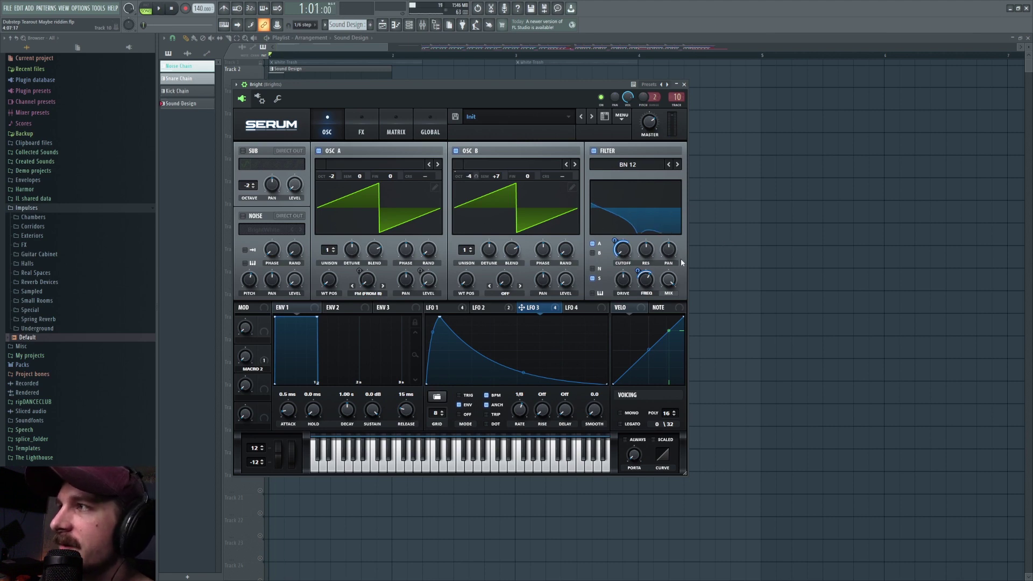
{"action": "left_click", "coordinate": [460, 310]}
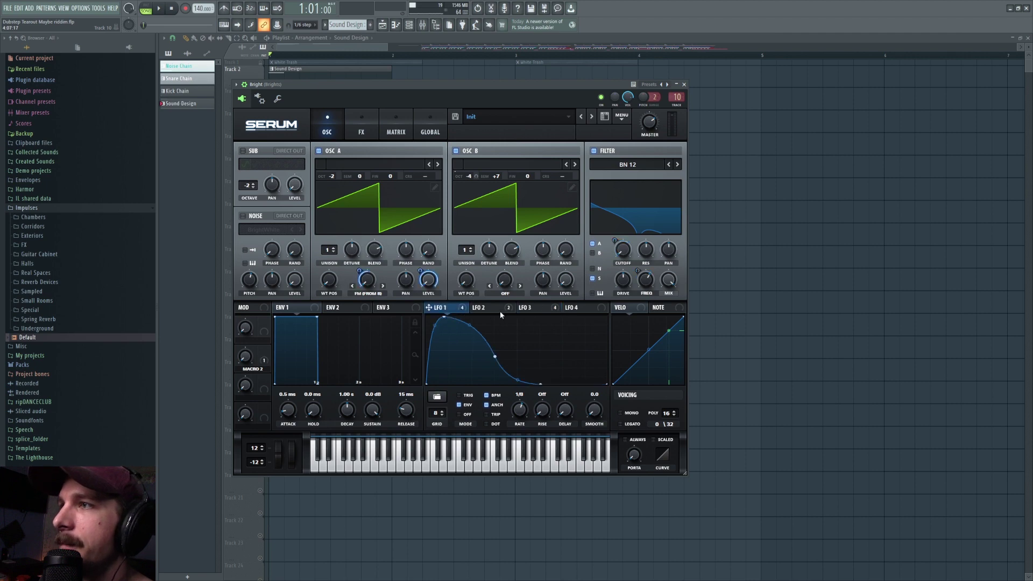
{"action": "left_click", "coordinate": [534, 309]}
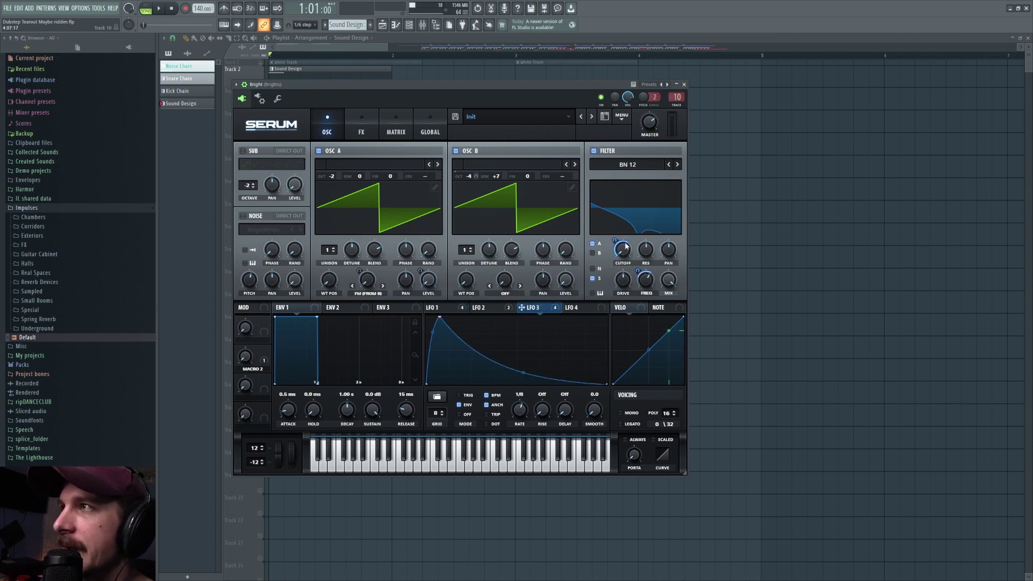
- Turn on the Flg + filter effect in the Bright patch, and briefly switch the distortion and compressor effects on and off
{"action": "left_click", "coordinate": [360, 127]}
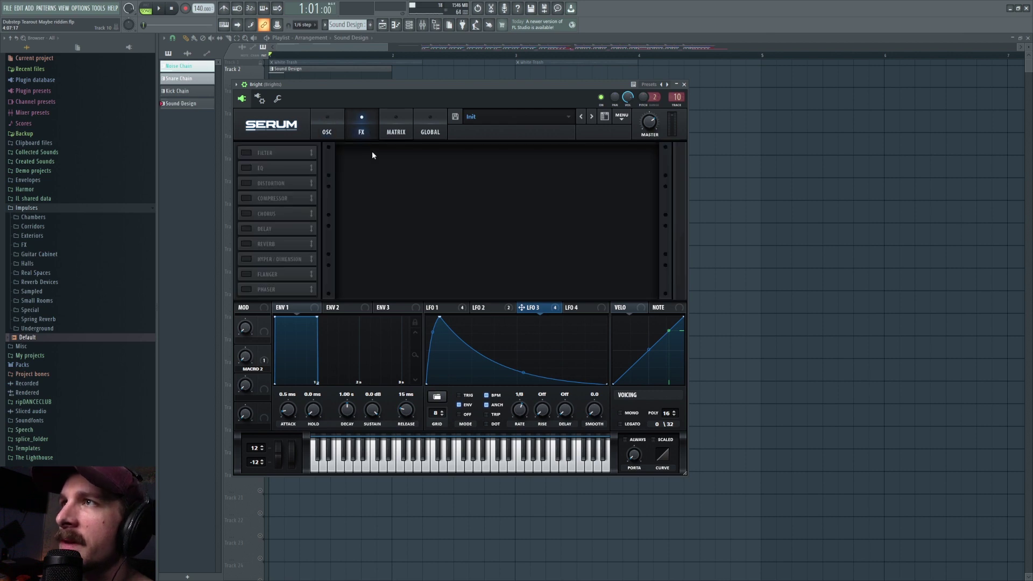
{"action": "left_click", "coordinate": [246, 152]}
{"action": "left_click", "coordinate": [246, 183]}
{"action": "left_click", "coordinate": [246, 198]}
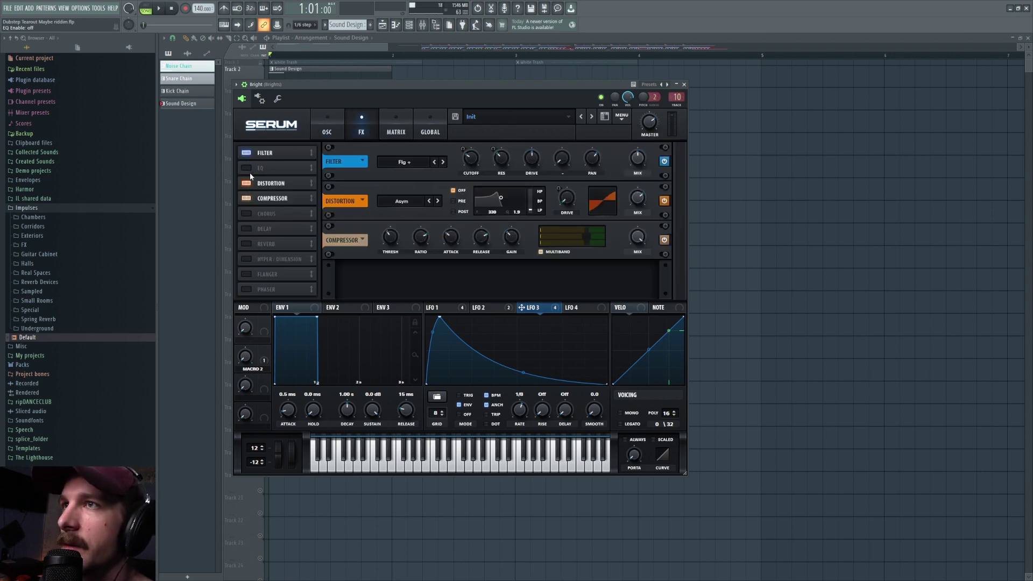
{"action": "left_click", "coordinate": [245, 183]}
{"action": "left_click", "coordinate": [246, 198]}
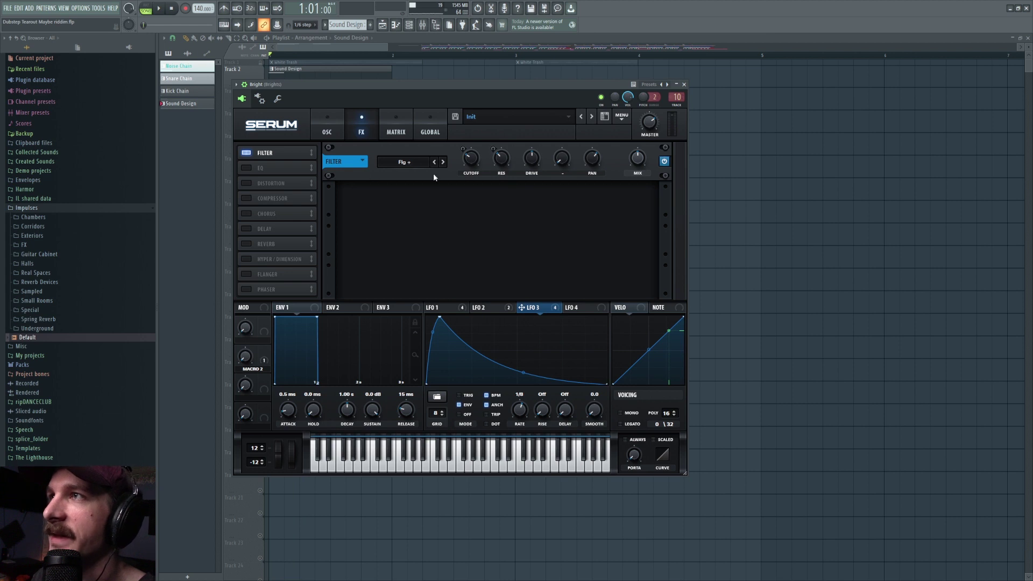
- Show LFO 2 in the Bright patch and compare its targets on Oscillator B and the filter effect
{"action": "left_click", "coordinate": [496, 307]}
{"action": "left_click", "coordinate": [327, 128]}
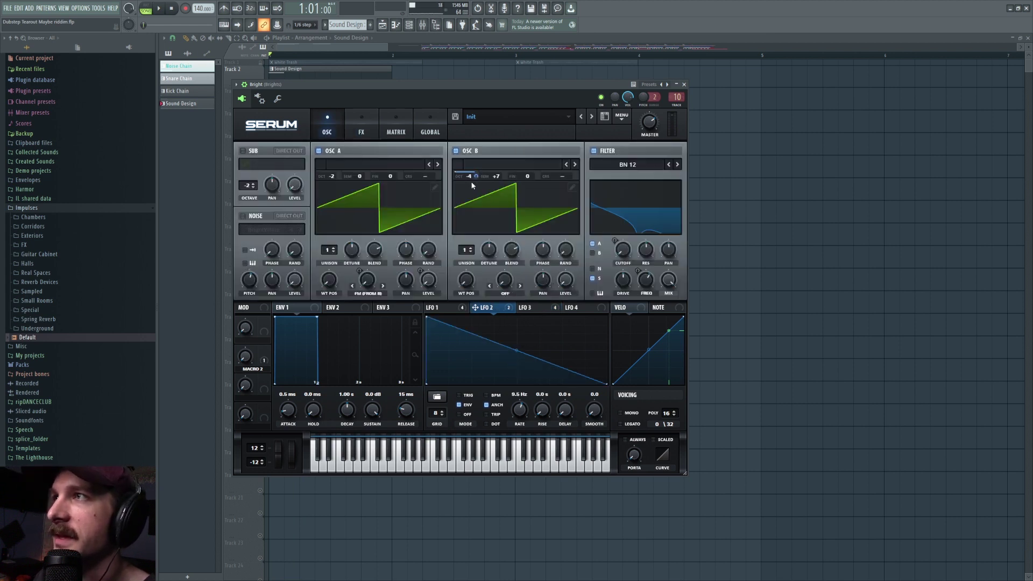
{"action": "left_click", "coordinate": [366, 131]}
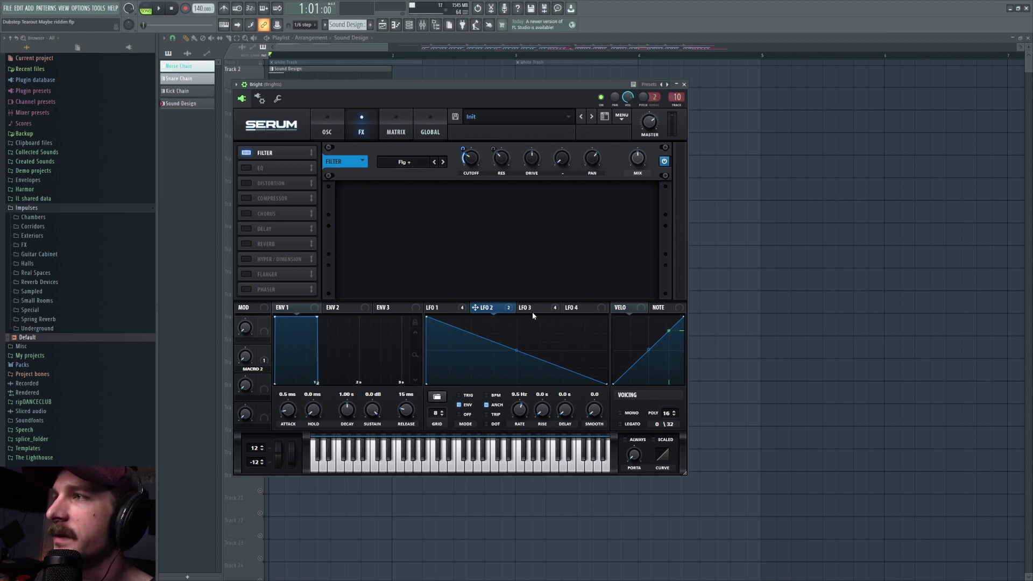
- Show LFO 1 and compare its targets on Oscillator A and the filter effect's resonance
{"action": "left_click", "coordinate": [438, 307]}
{"action": "right_click", "coordinate": [433, 308]}
{"action": "left_click", "coordinate": [412, 245]}
{"action": "left_click", "coordinate": [328, 128]}
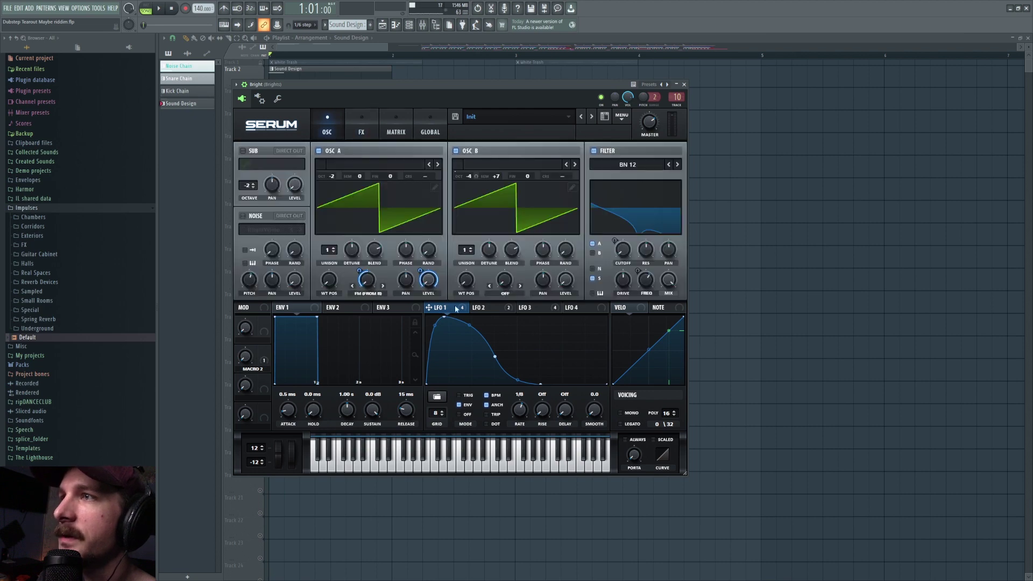
{"action": "left_click", "coordinate": [363, 129]}
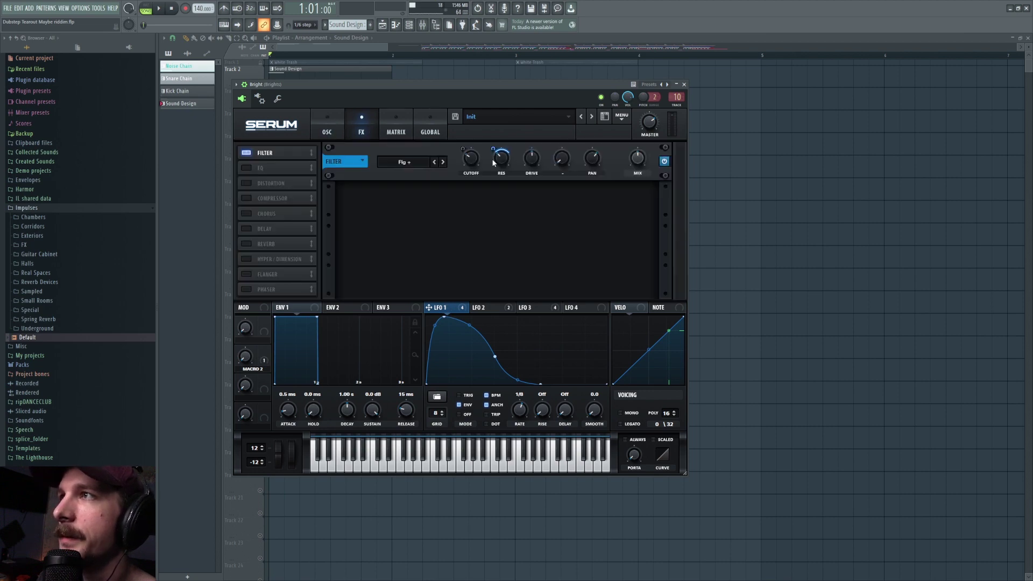
- Play the pattern through the filter effect and undo the tweak to the filter effect's pan
{"action": "right_click", "coordinate": [534, 161]}
{"action": "left_click", "coordinate": [534, 144]}
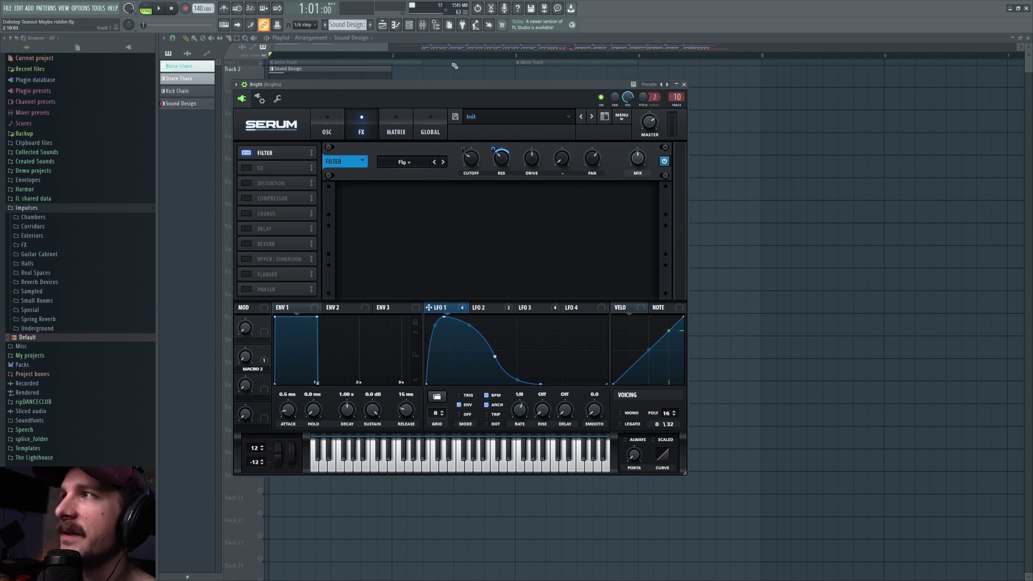
{"action": "key", "text": "space"}
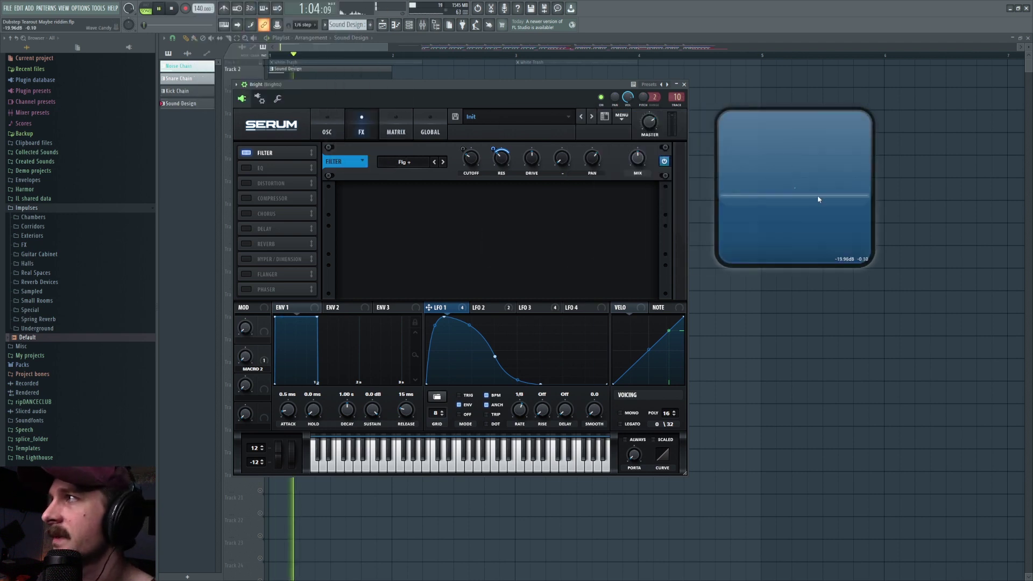
{"action": "key", "text": "space"}
{"action": "key", "text": "ctrl+z"}
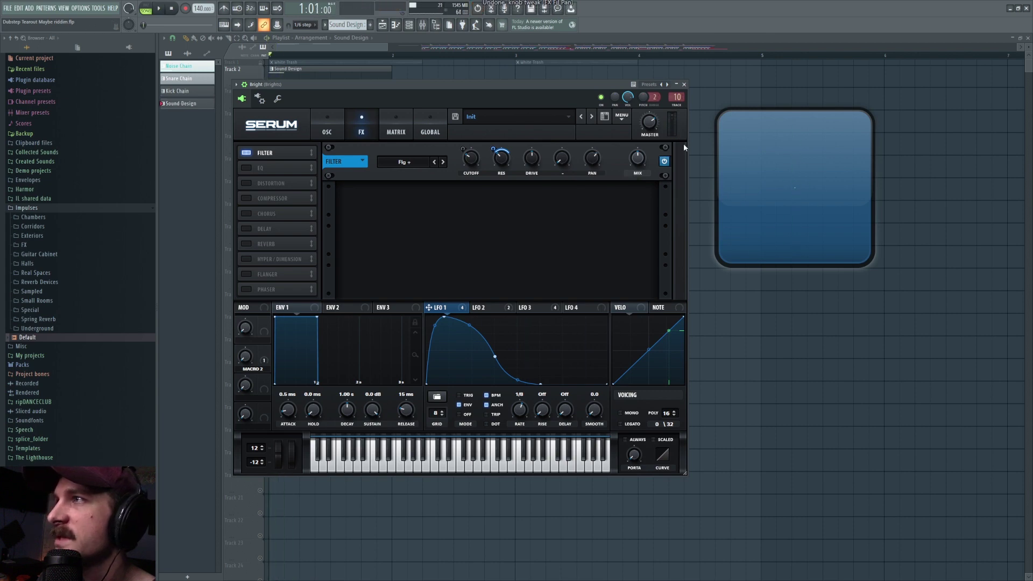
- Turn on the EQ effect and trace LFO 3's targets across the EQ frequencies and the oscillator filter
{"action": "left_click", "coordinate": [245, 167]}
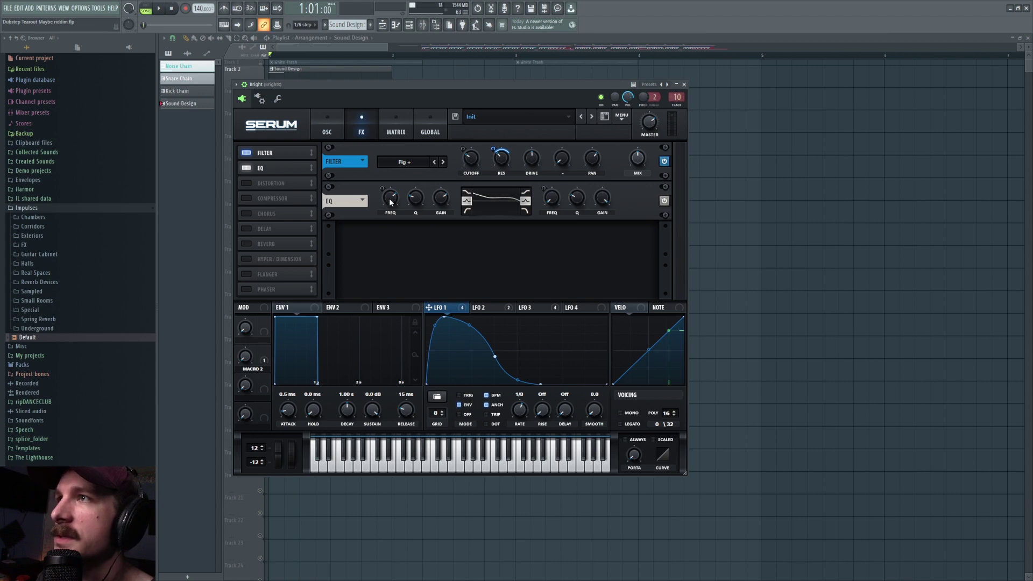
{"action": "left_click", "coordinate": [548, 309]}
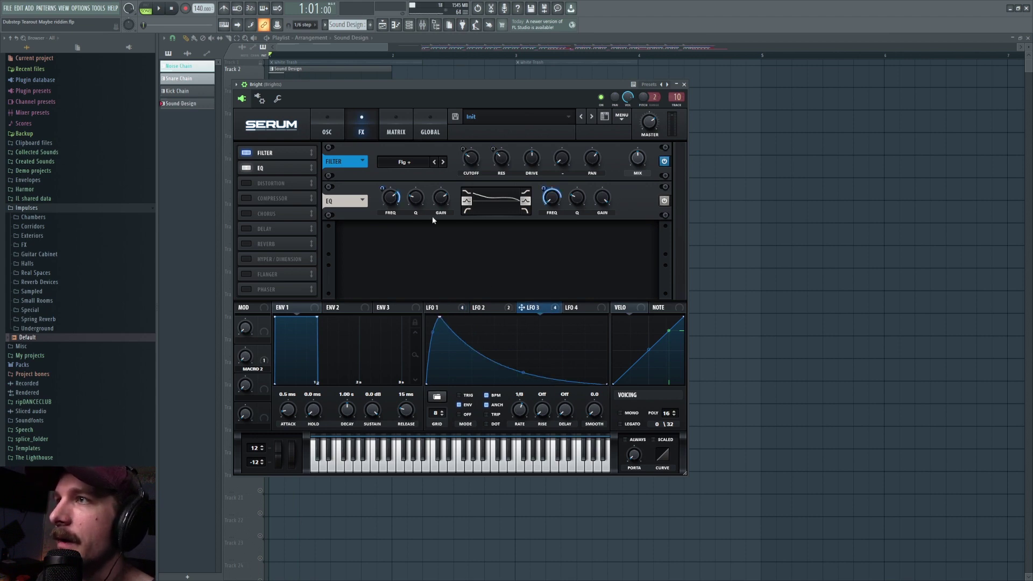
{"action": "left_click", "coordinate": [342, 131]}
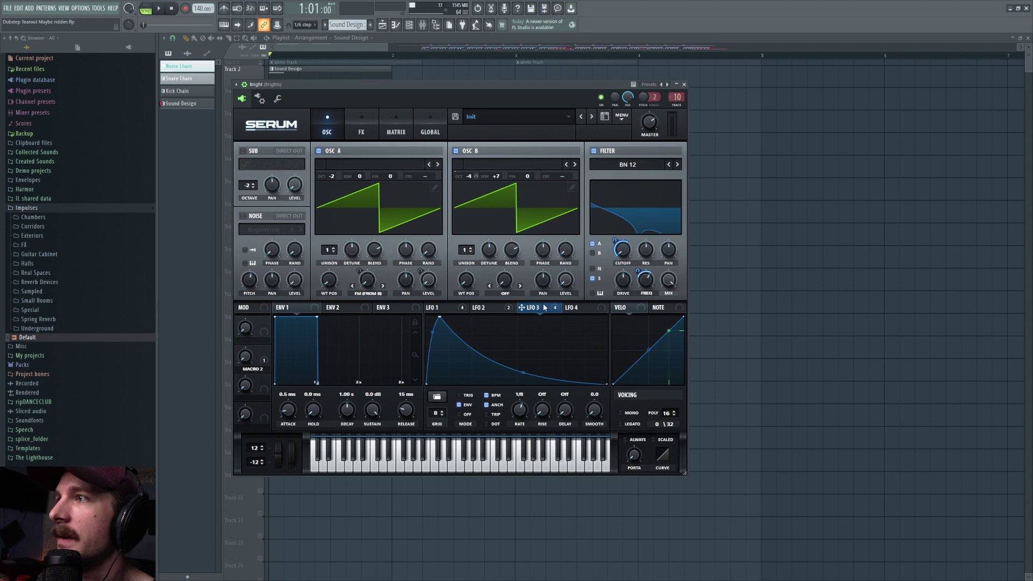
{"action": "left_click", "coordinate": [396, 132]}
{"action": "left_click", "coordinate": [361, 131]}
{"action": "key", "text": "ctrl+z"}
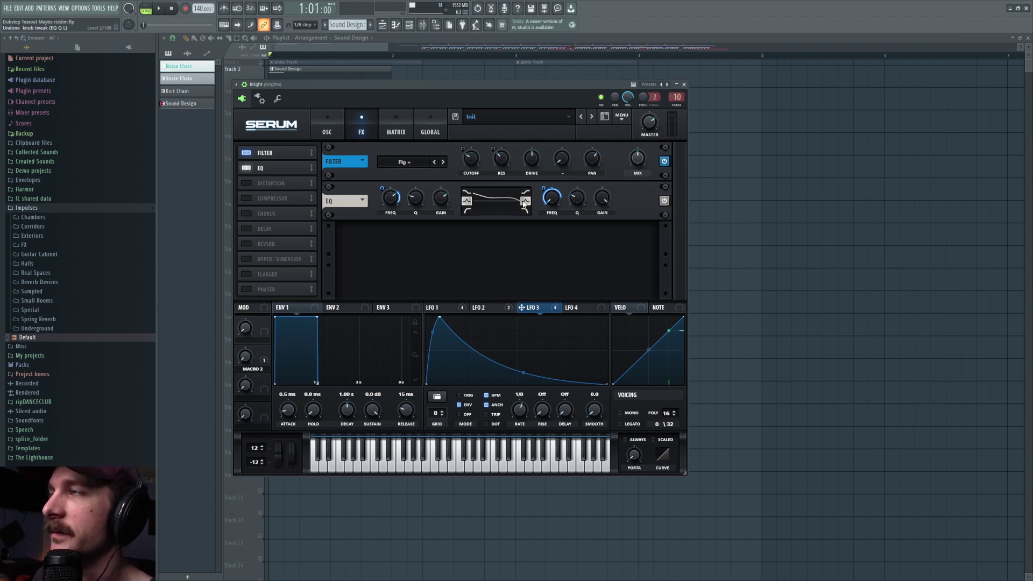
- Turn on the Asym distortion and check LFO 1 on its drive, and turn on the multiband compressor
{"action": "left_click", "coordinate": [248, 183]}
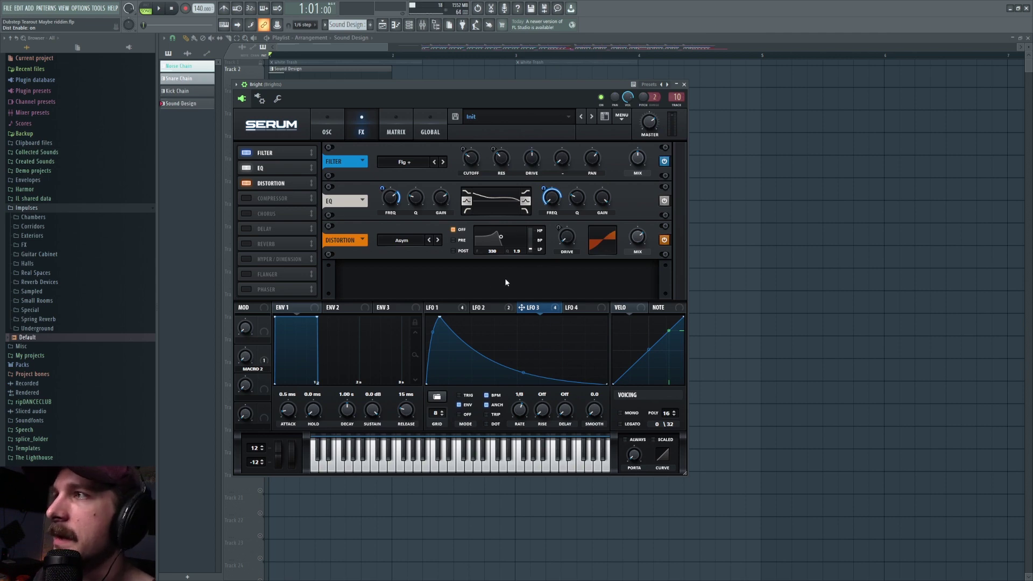
{"action": "left_click", "coordinate": [447, 310]}
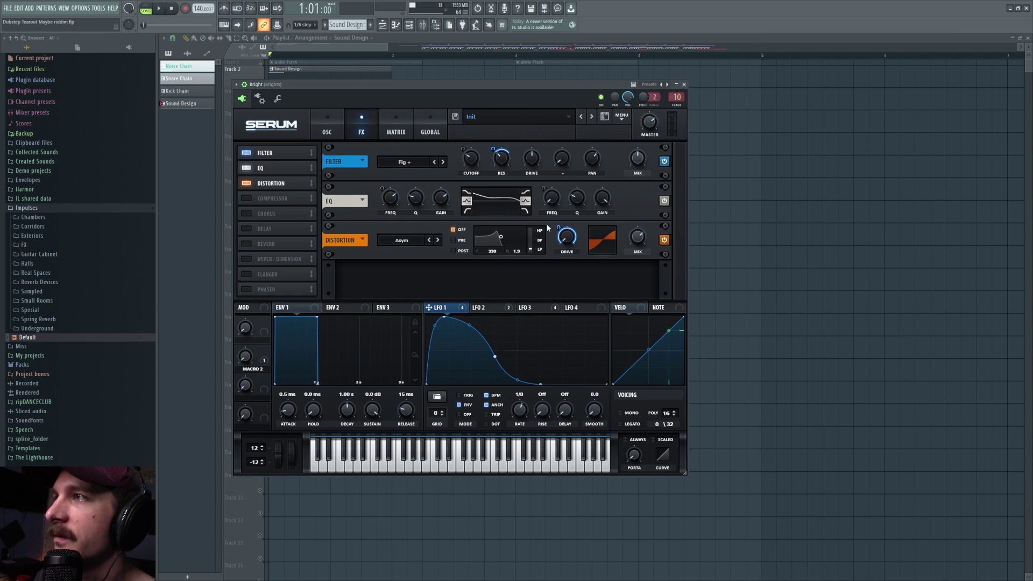
{"action": "right_click", "coordinate": [636, 238]}
{"action": "left_click", "coordinate": [637, 239]}
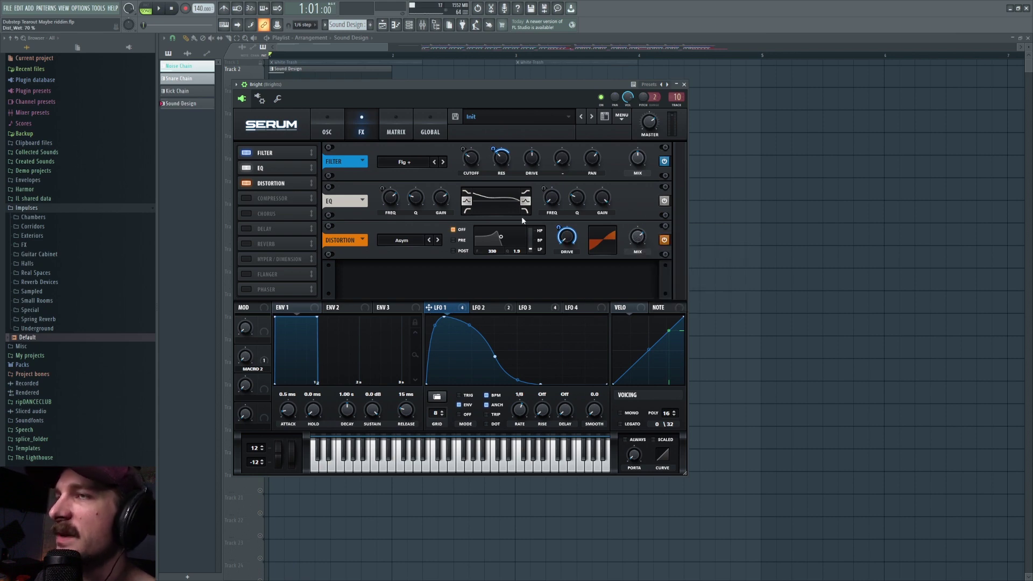
{"action": "left_click", "coordinate": [246, 197]}
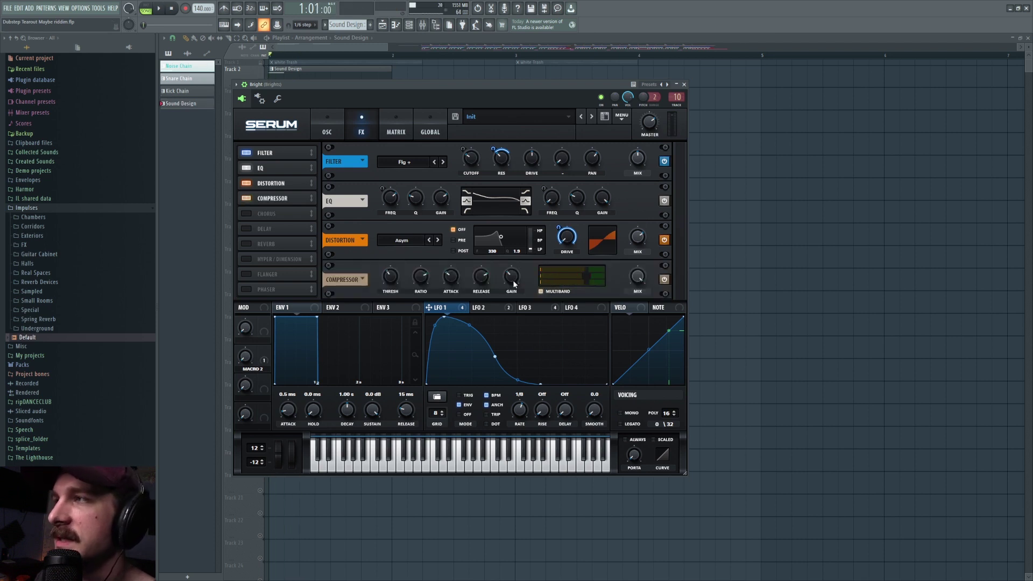
- Solo track 8 with the Bright clips in the playlist arrangement and play it from bar 9
{"action": "left_click", "coordinate": [324, 129]}
{"action": "left_click", "coordinate": [382, 25]}
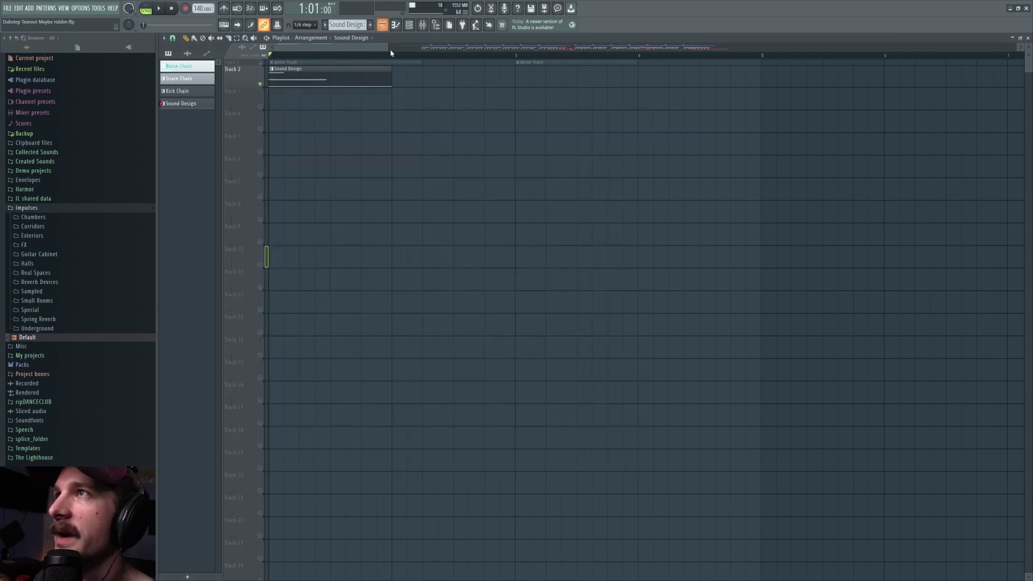
{"action": "left_click_drag", "start_coordinate": [401, 48], "coordinate": [511, 71]}
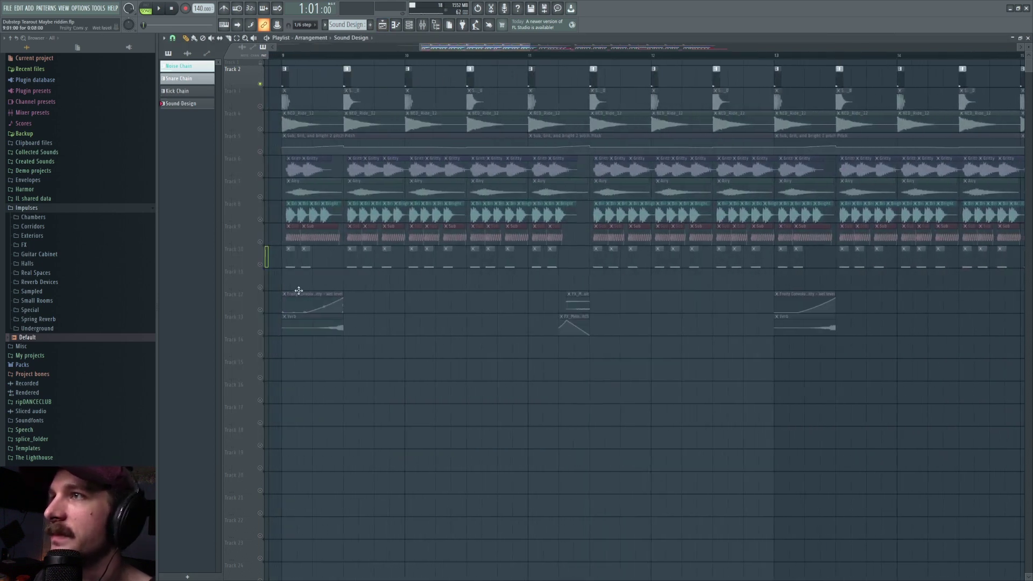
{"action": "left_click", "coordinate": [261, 216]}
{"action": "left_click", "coordinate": [282, 56]}
{"action": "key", "text": "space"}
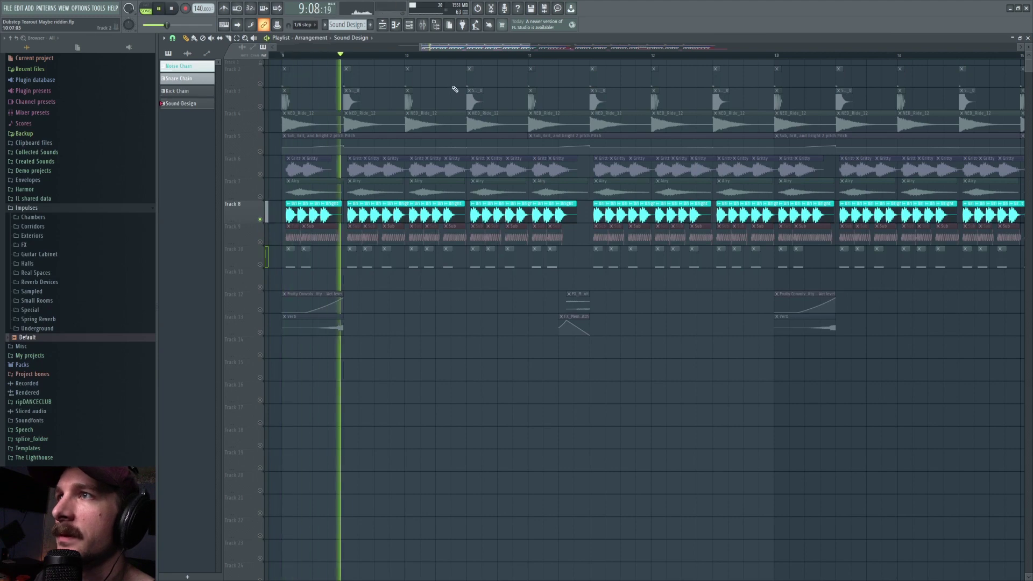
{"action": "key", "text": "space"}
- Play the soloed Bright clips from the middle of bar 17 in the second section
{"action": "left_click_drag", "start_coordinate": [458, 47], "coordinate": [602, 47]}
{"action": "left_click", "coordinate": [372, 56]}
{"action": "key", "text": "space"}
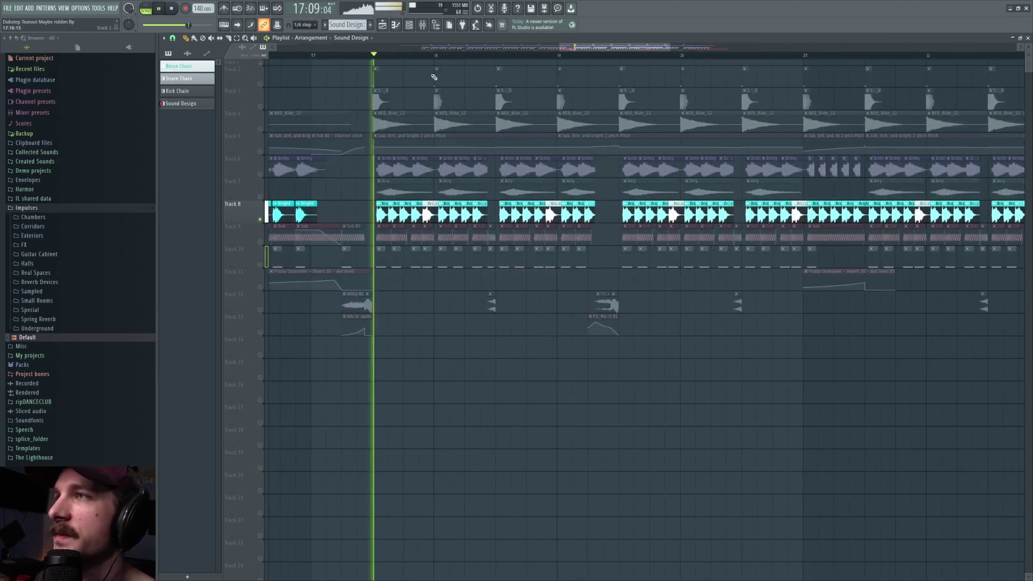
{"action": "key", "text": "space"}
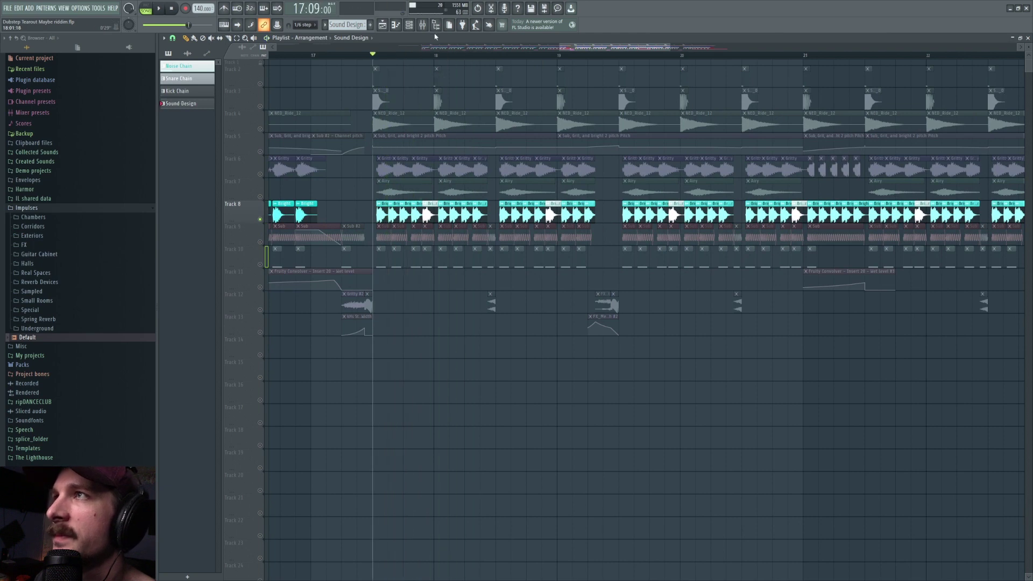
- Reopen the Bright channel's Serum patch and turn off its filter, EQ, distortion and compressor effects
{"action": "key", "text": "l"}
{"action": "left_click", "coordinate": [409, 25]}
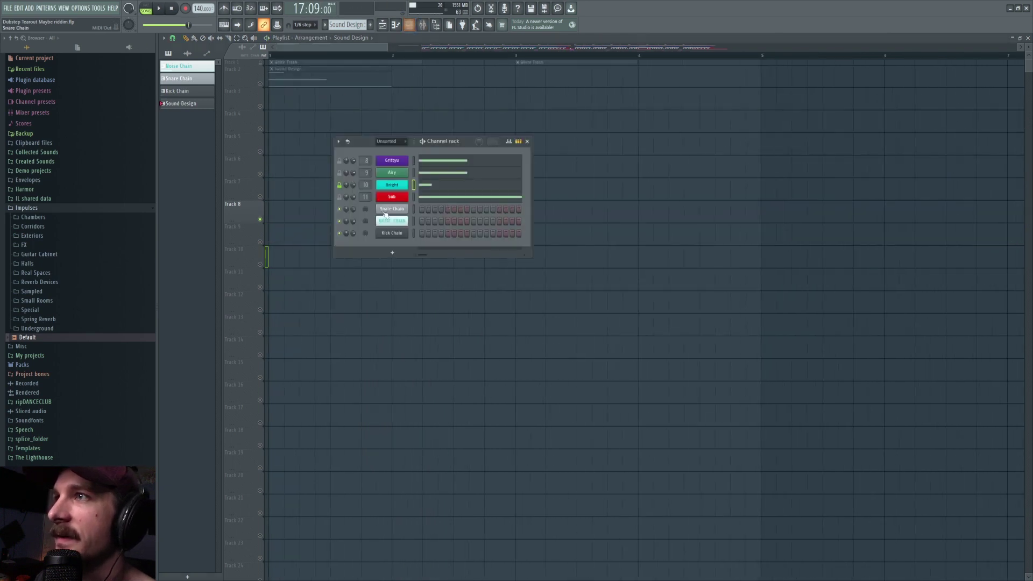
{"action": "left_click", "coordinate": [392, 178]}
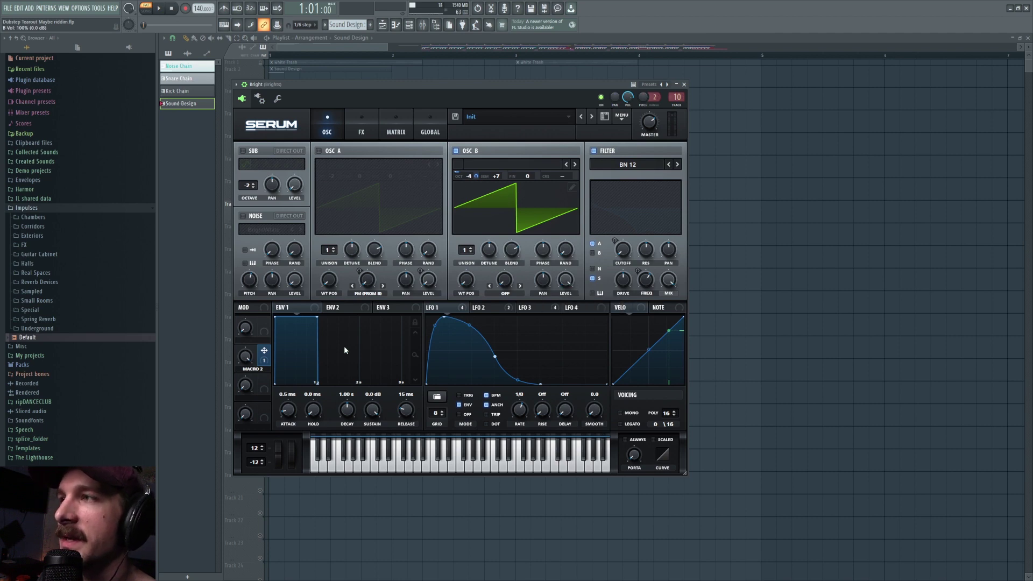
{"action": "left_click", "coordinate": [362, 121]}
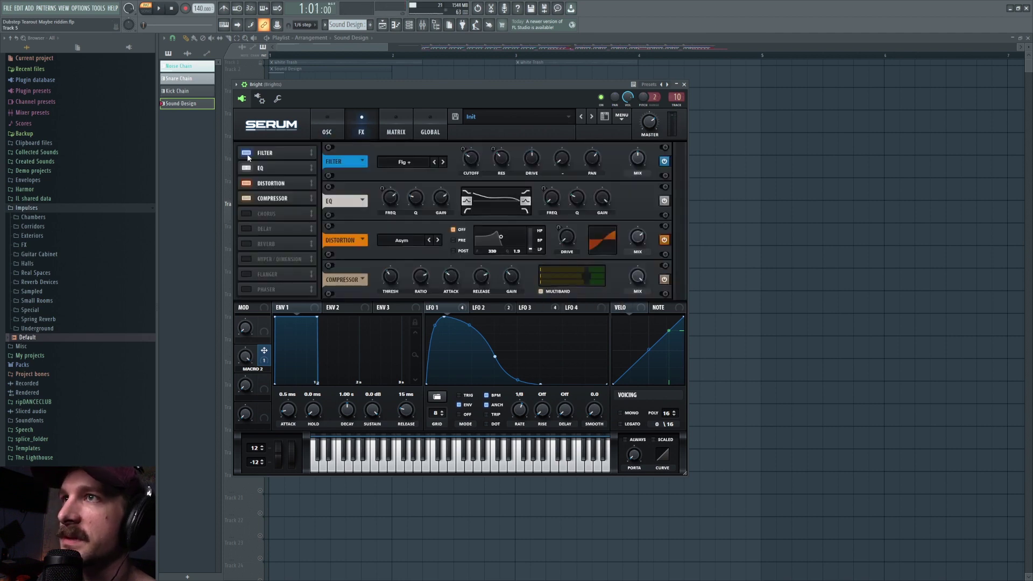
{"action": "scroll", "coordinate": [245, 183], "scroll_direction": "down", "scroll_amount": 5}
- Show LFO 2 on Oscillator B, and turn Oscillator A on, toggling Oscillator B off and on to compare
{"action": "left_click", "coordinate": [330, 131]}
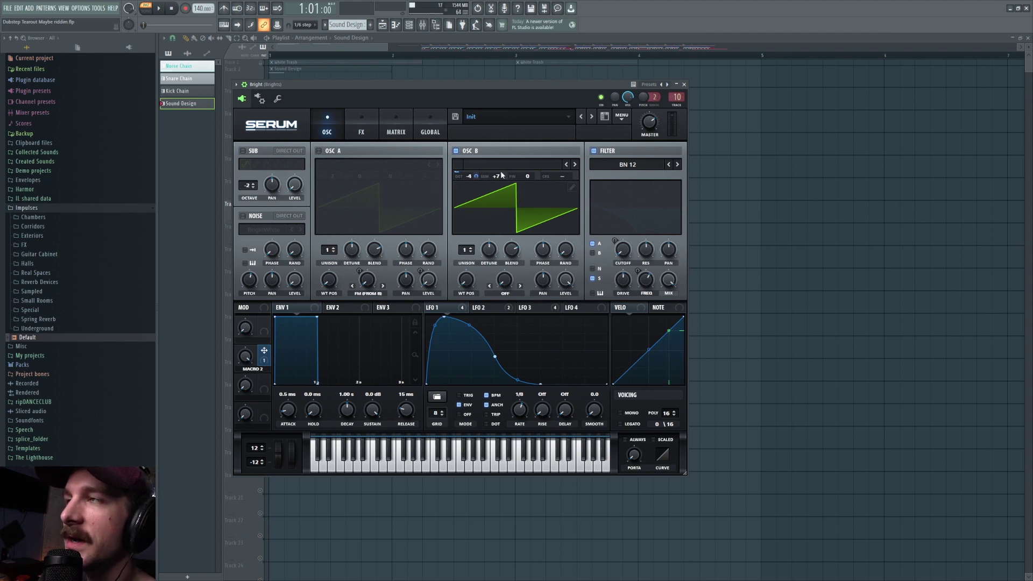
{"action": "left_click", "coordinate": [494, 309]}
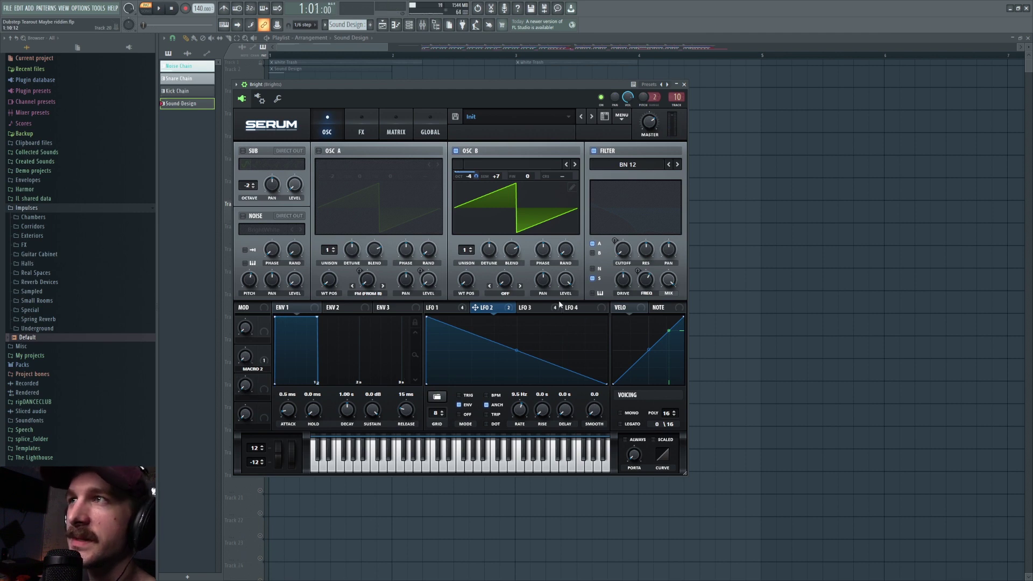
{"action": "left_click", "coordinate": [318, 151]}
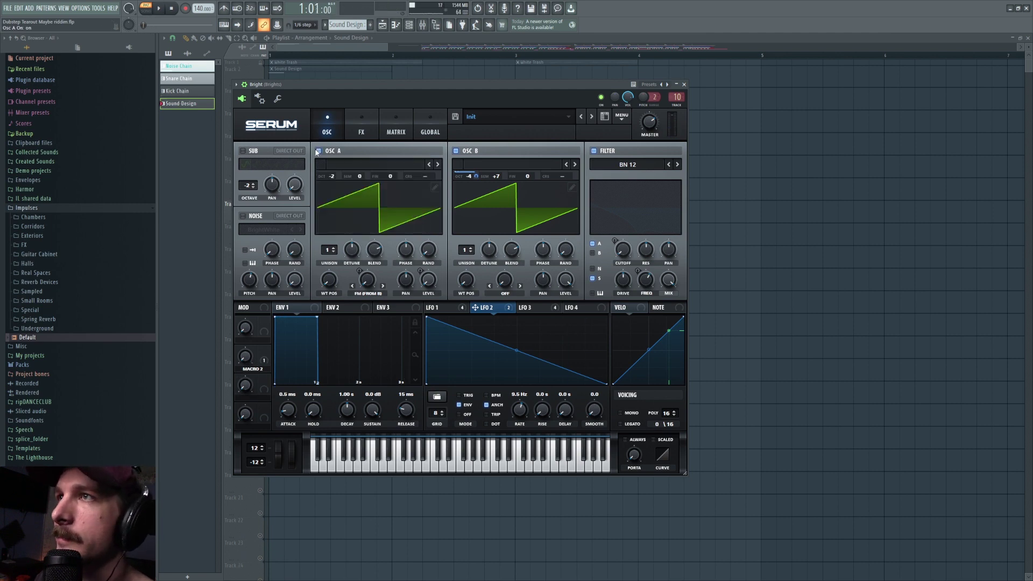
{"action": "left_click", "coordinate": [455, 151]}
{"action": "left_click", "coordinate": [456, 151]}
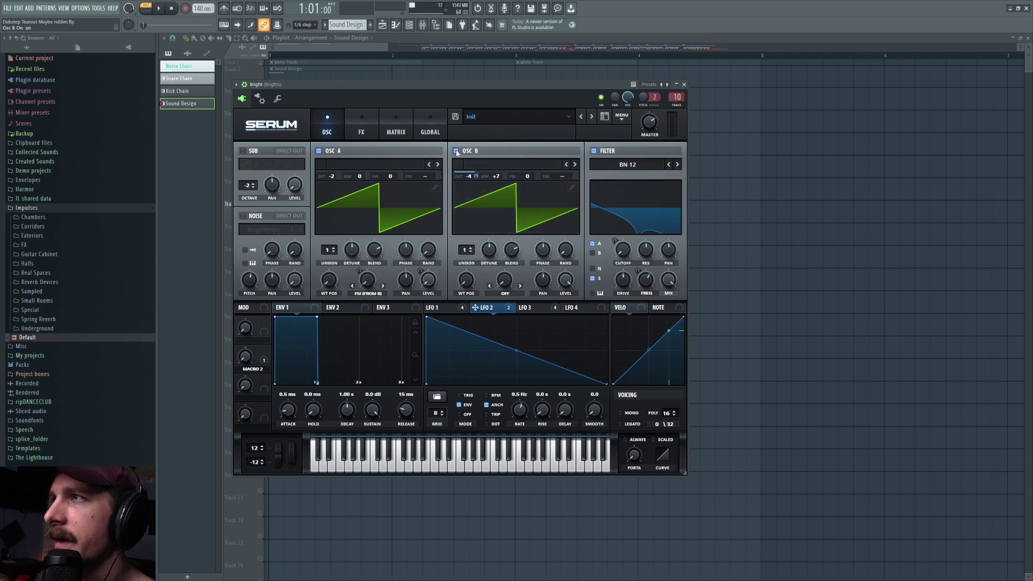
- Turn on the filter, EQ, distortion and compressor effects in the Bright patch
{"action": "left_click", "coordinate": [359, 124]}
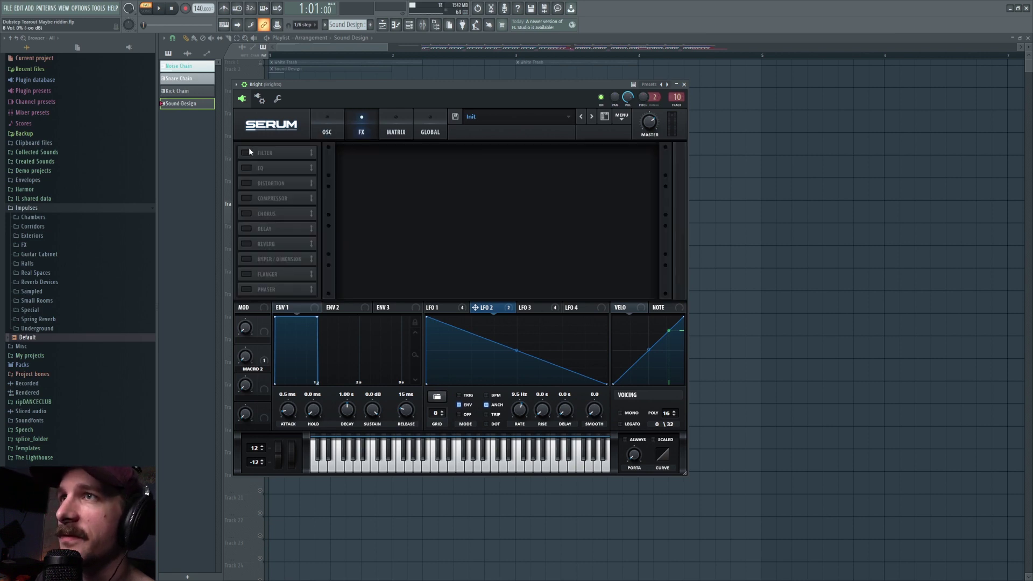
{"action": "left_click", "coordinate": [249, 153]}
{"action": "left_click", "coordinate": [249, 168]}
{"action": "left_click", "coordinate": [248, 182]}
{"action": "left_click", "coordinate": [247, 198]}
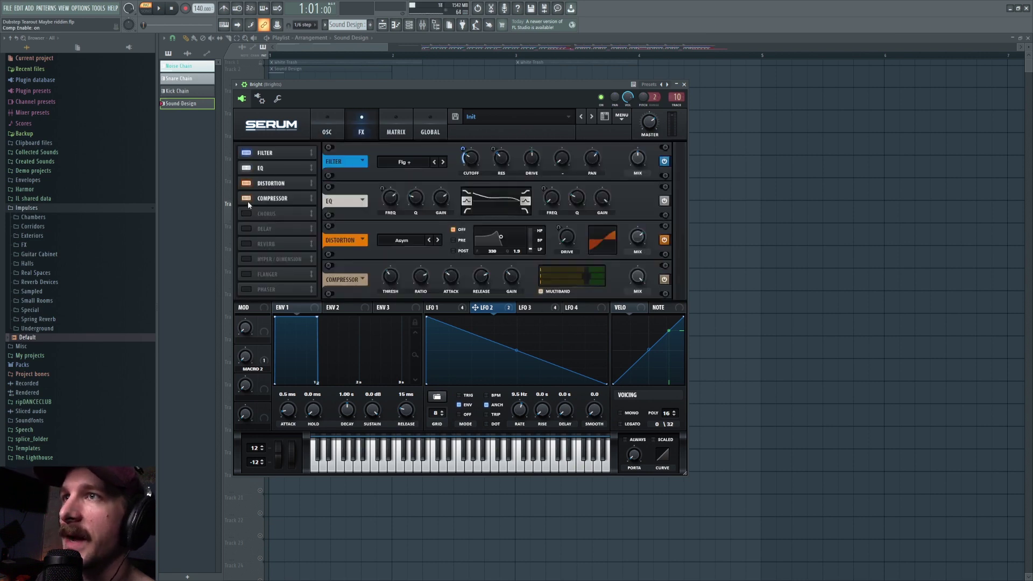
- Examine the first Pro-Q 3 curve and the kHs Convolver settings in the Brights mixer track's effects chain
{"action": "left_click", "coordinate": [424, 25]}
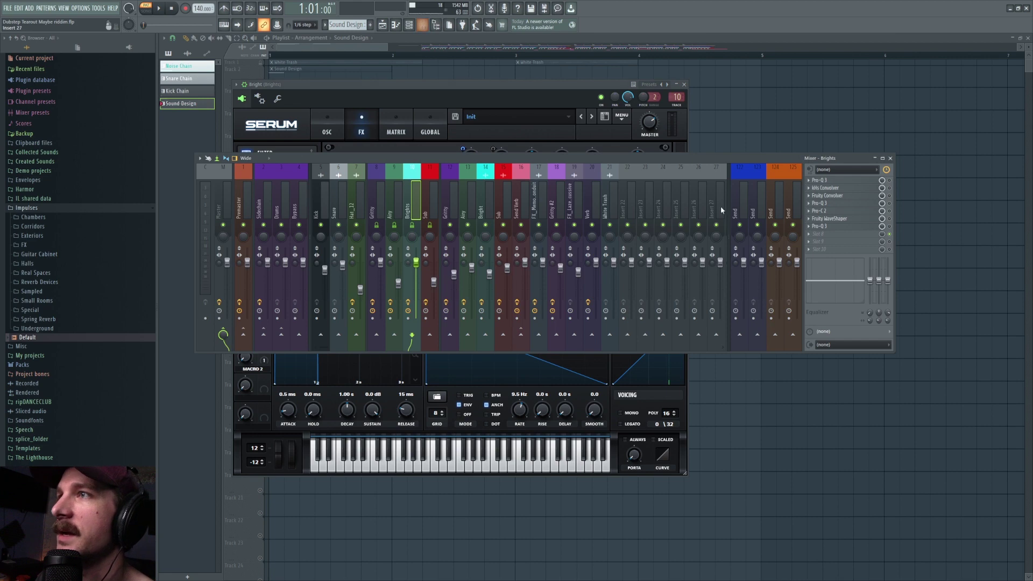
{"action": "left_click", "coordinate": [842, 180]}
{"action": "left_click", "coordinate": [360, 149]}
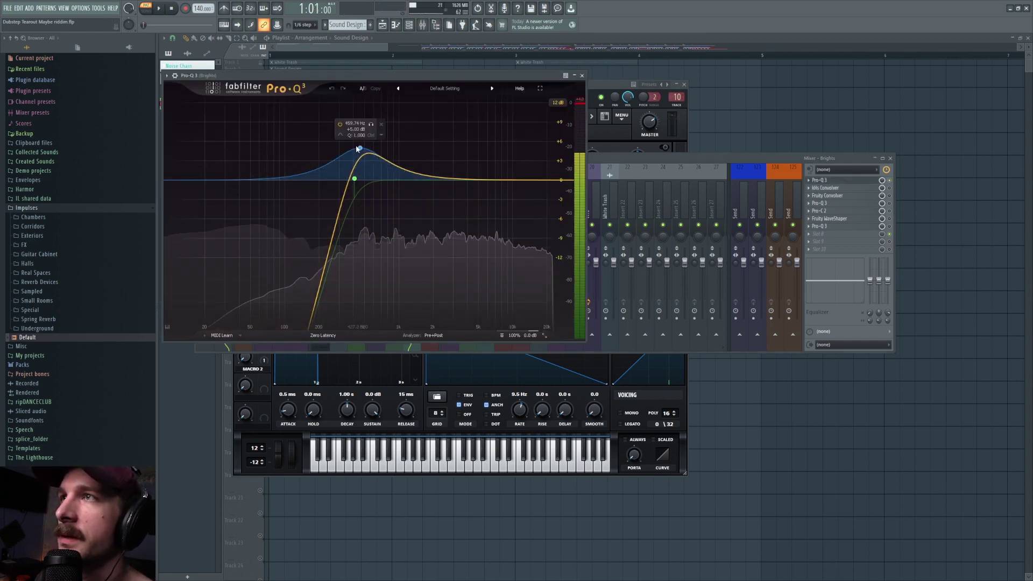
{"action": "left_click", "coordinate": [894, 195]}
{"action": "left_click", "coordinate": [860, 188]}
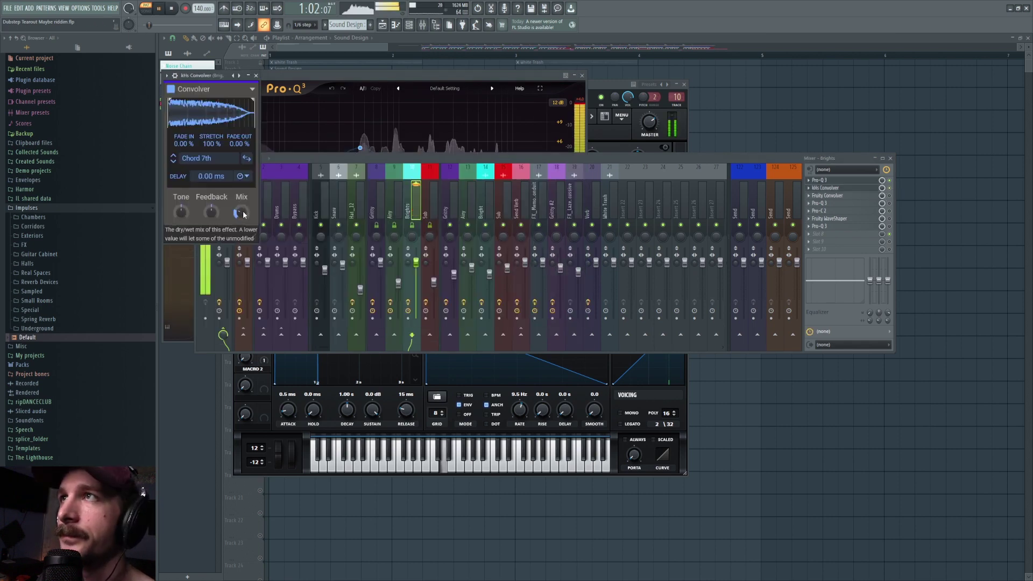
- Try a slightly different mix amount on the kHs Convolver and audition the Brights layer
{"action": "mouse_move", "coordinate": [242, 212]}
{"action": "left_mouse_down"}
{"action": "mouse_move", "coordinate": [242, 232]}
{"action": "mouse_move", "coordinate": [242, 214]}
{"action": "left_mouse_up"}
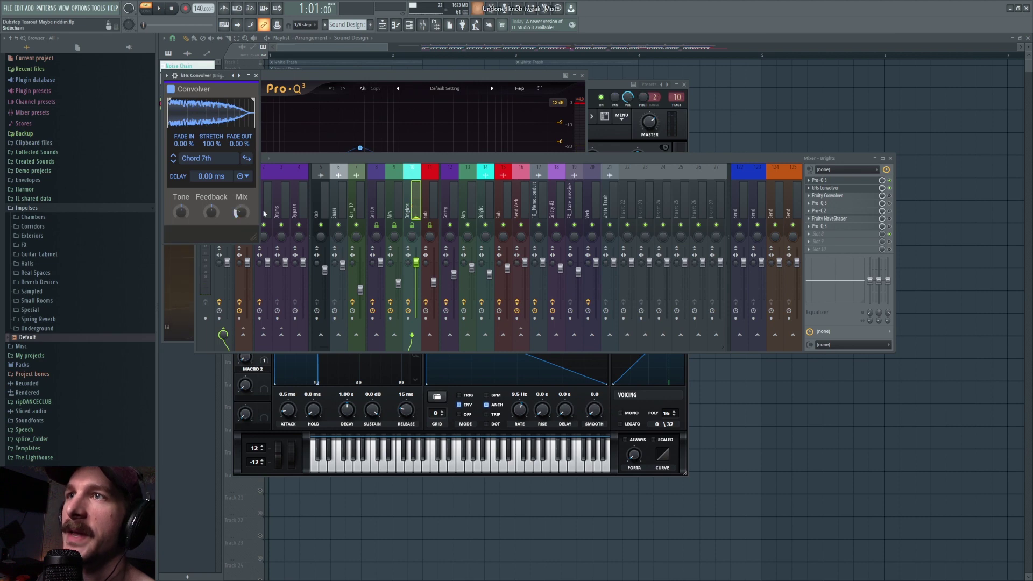
{"action": "left_click", "coordinate": [158, 8]}
{"action": "left_click", "coordinate": [171, 9]}
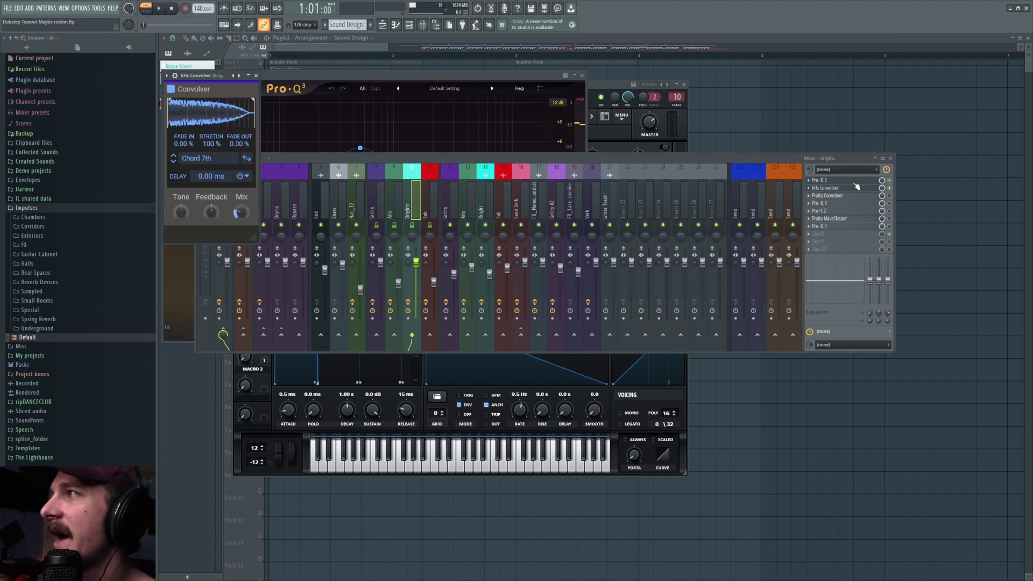
- Turn on the convolver in the Brights effects chain, and open Fruity Convolver to audition its Clap_Acoustic impulse
{"action": "left_click", "coordinate": [891, 191]}
{"action": "left_click", "coordinate": [843, 189]}
{"action": "left_click", "coordinate": [843, 190]}
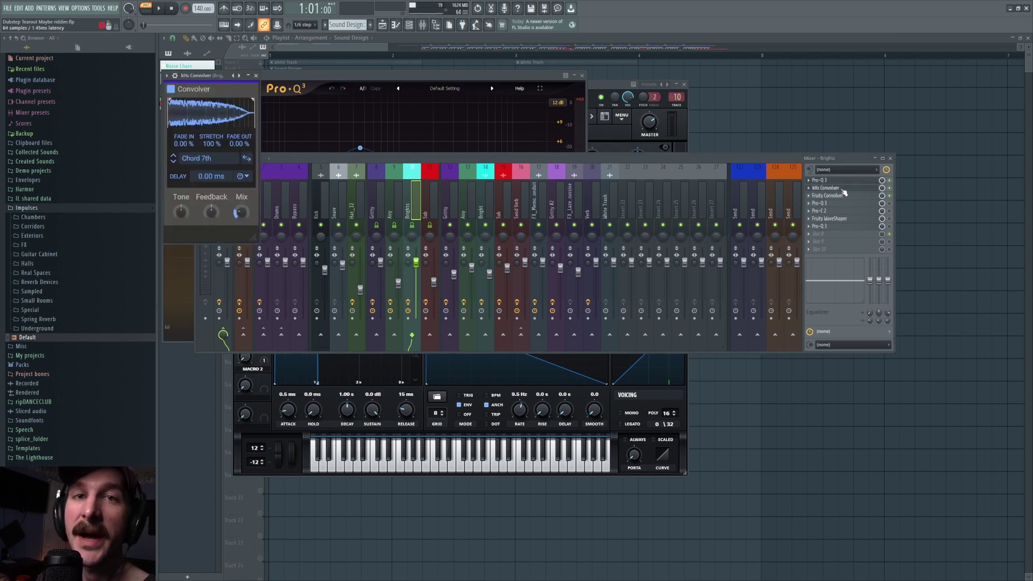
{"action": "left_click", "coordinate": [829, 195]}
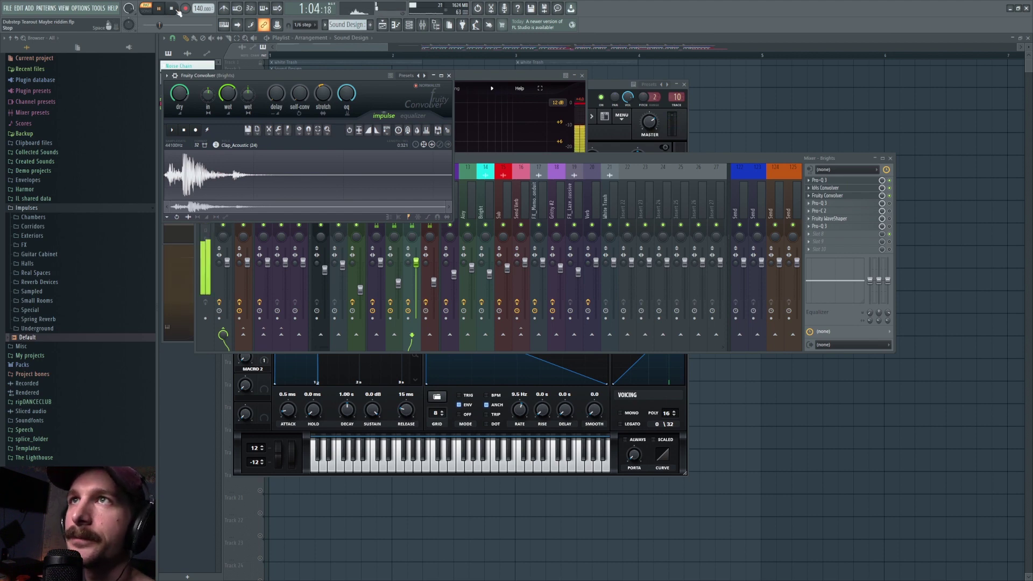
{"action": "left_click", "coordinate": [172, 131]}
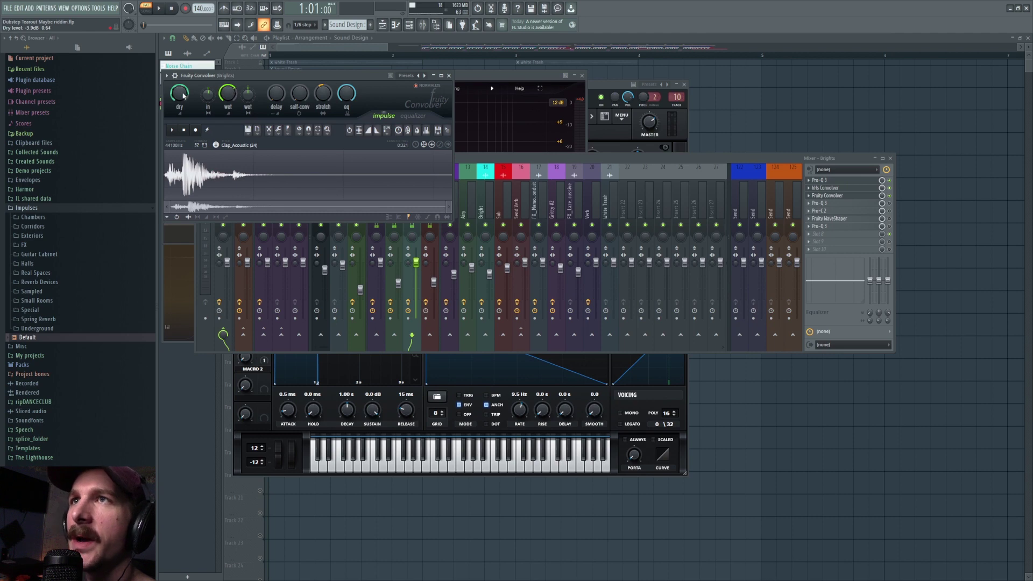
- Enable the second Pro-Q 3 on the Brights track, and examine its curve and output level
{"action": "left_click", "coordinate": [890, 205]}
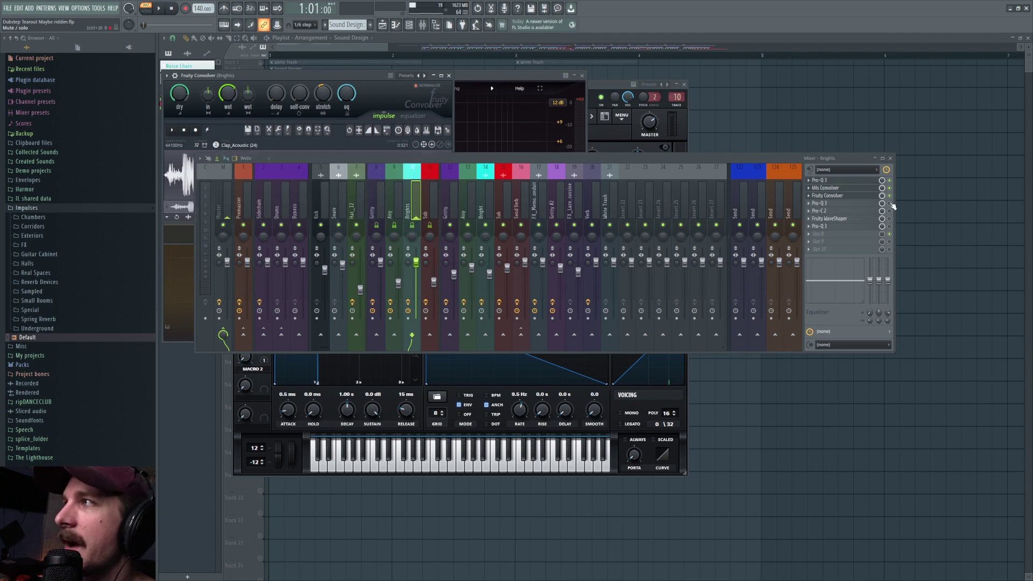
{"action": "left_click", "coordinate": [835, 203]}
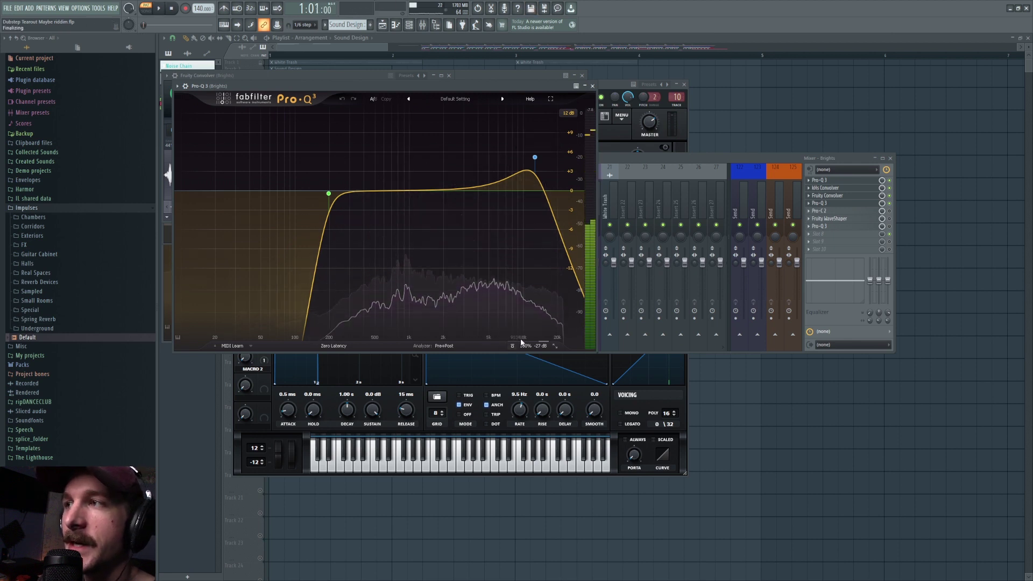
{"action": "mouse_move", "coordinate": [526, 349]}
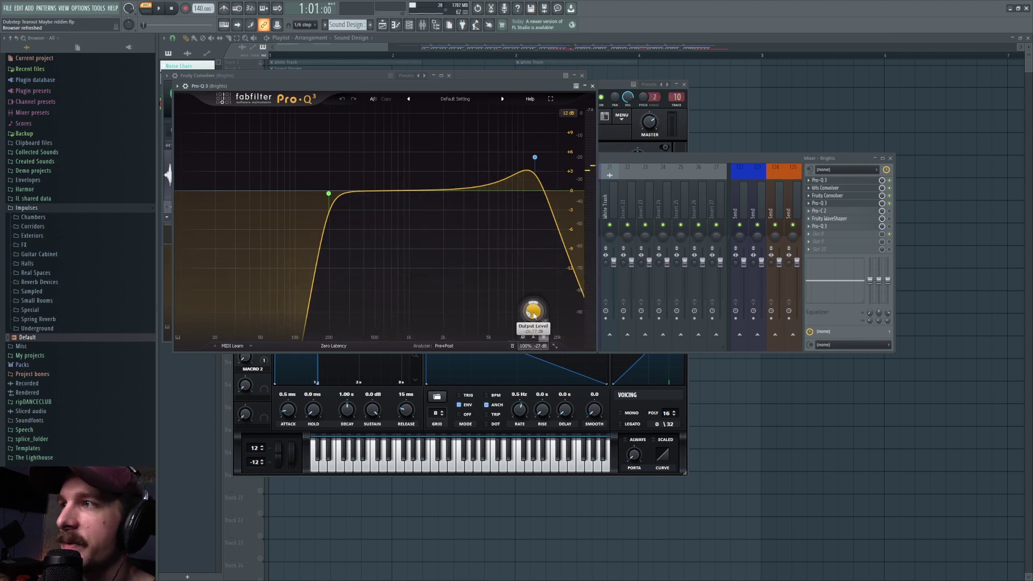
{"action": "mouse_move", "coordinate": [533, 315]}
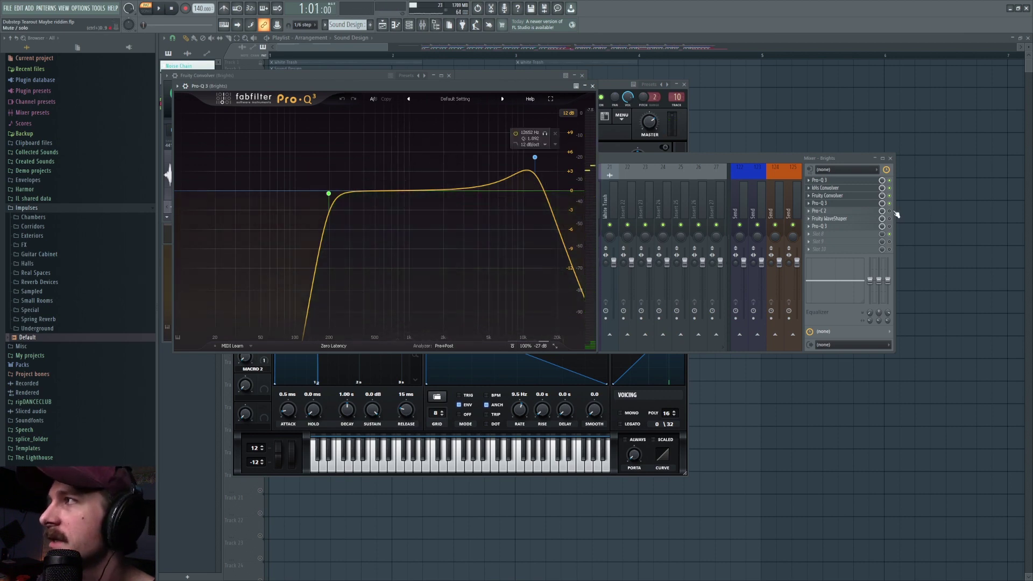
- Open Pro-C 2 on the Brights track, and place the Master track's Oscilloscope beside it
{"action": "left_click", "coordinate": [860, 210]}
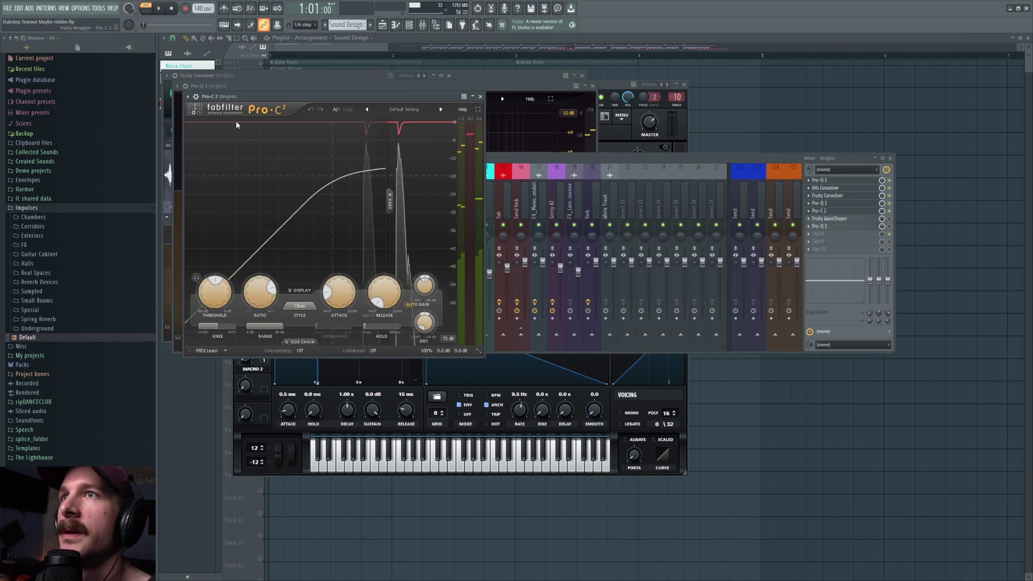
{"action": "key", "text": "F9"}
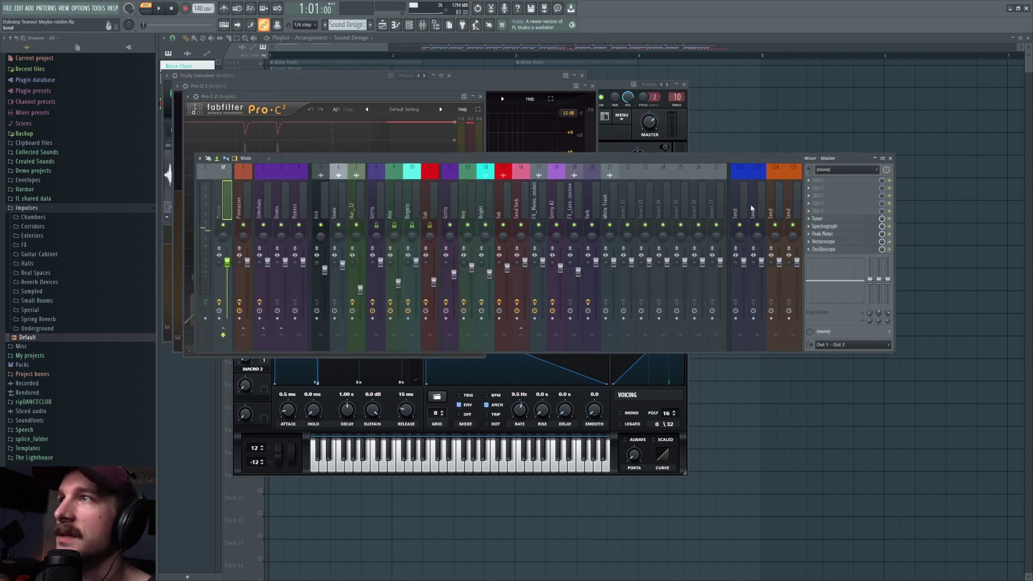
{"action": "left_click", "coordinate": [225, 207]}
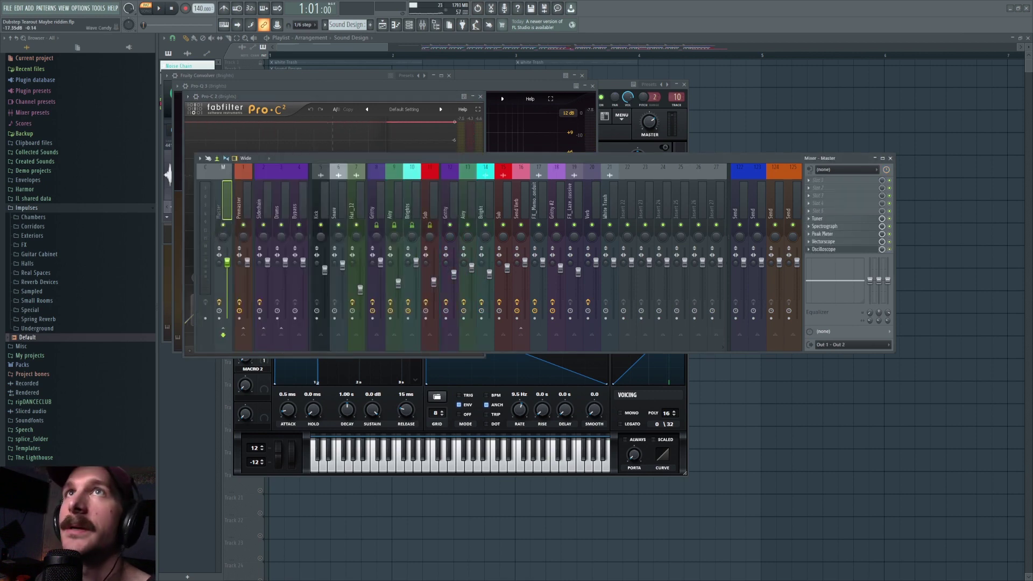
{"action": "left_click", "coordinate": [823, 249]}
{"action": "left_click_drag", "start_coordinate": [725, 114], "coordinate": [575, 173]}
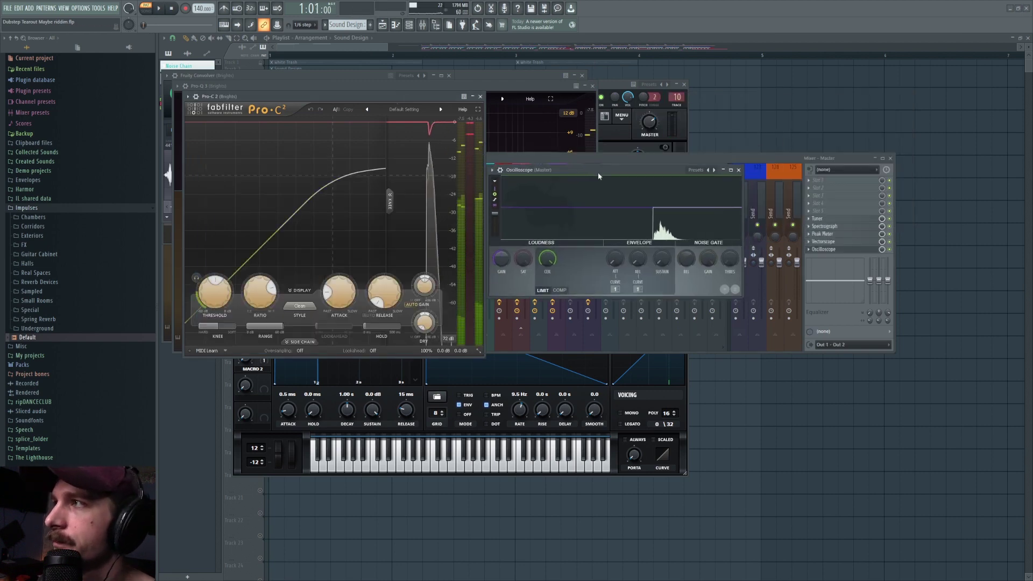
- Compare the Brights sound on the Oscilloscope with Pro-C 2 off and on, and close the Oscilloscope
{"action": "key", "text": "F9"}
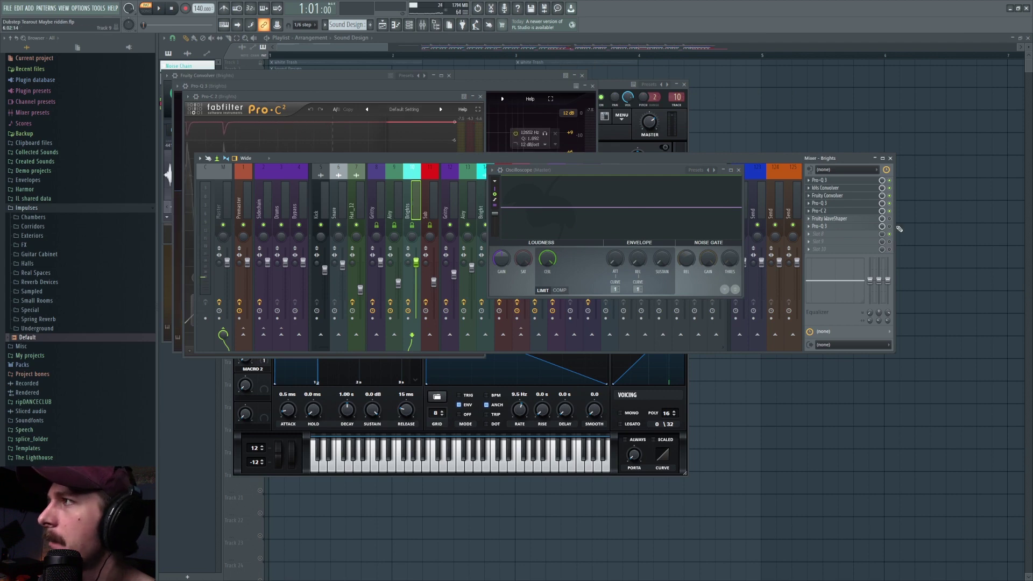
{"action": "left_click", "coordinate": [819, 211]}
{"action": "key", "text": "space"}
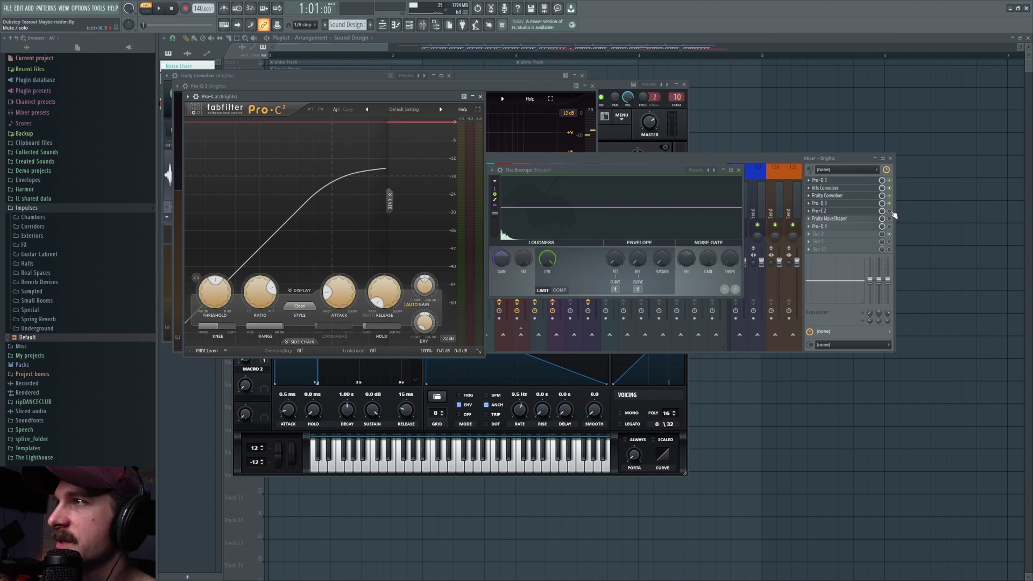
{"action": "left_click", "coordinate": [883, 211]}
{"action": "key", "text": "space"}
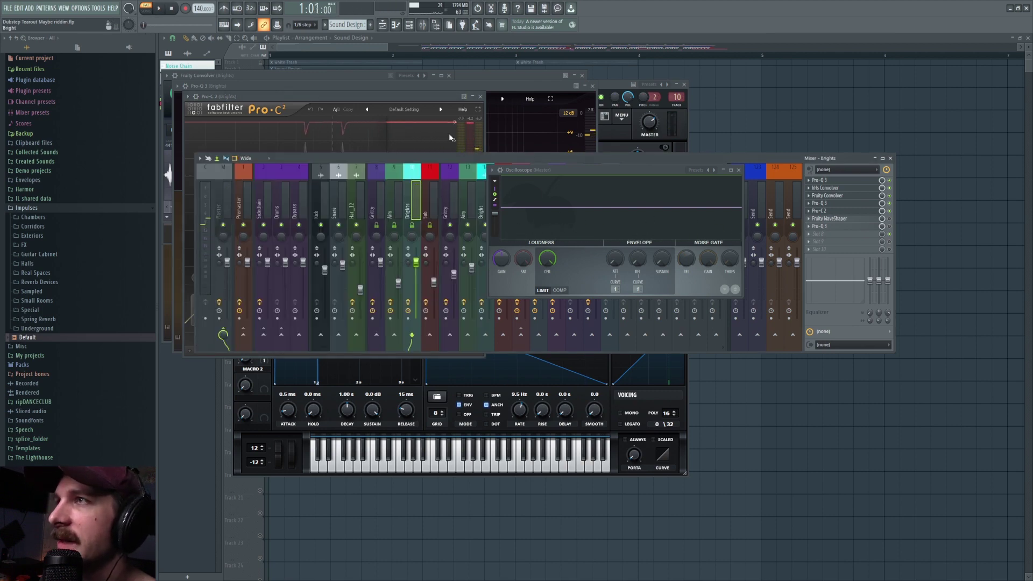
{"action": "left_click", "coordinate": [404, 101]}
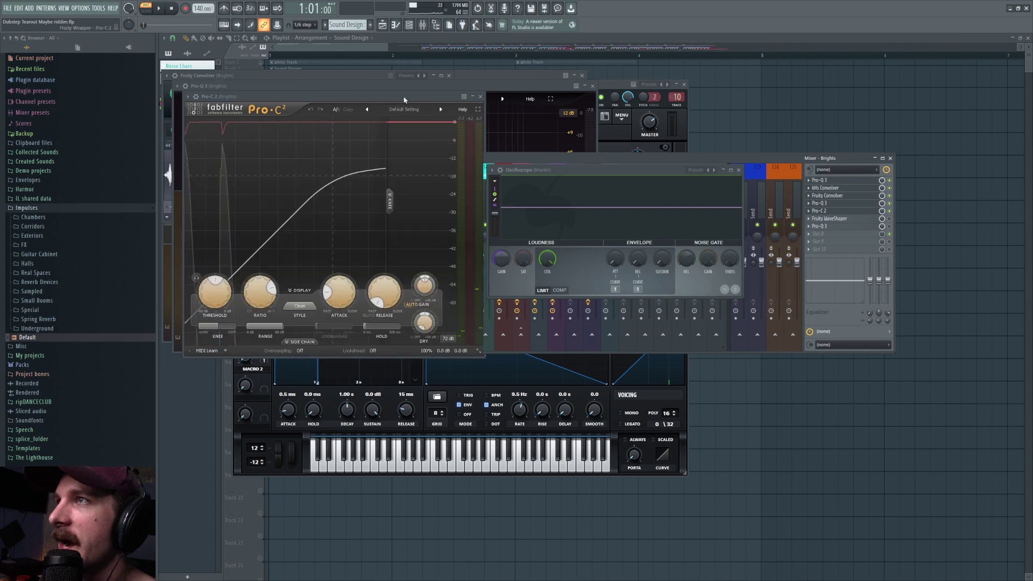
{"action": "left_click", "coordinate": [622, 169]}
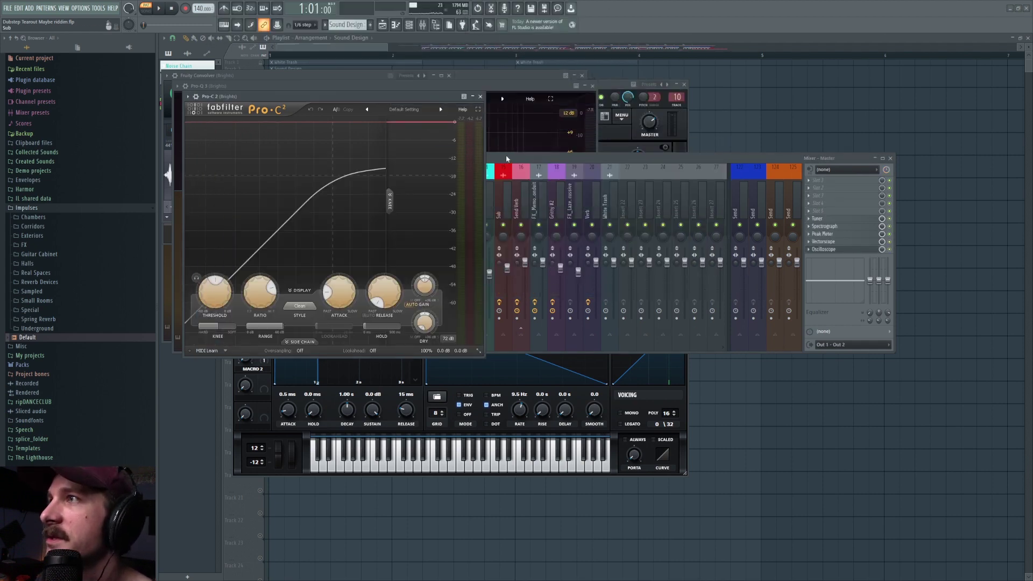
- Open Fruity WaveShaper on the Brights track and audition the sound through its curve
{"action": "key", "text": "F9"}
{"action": "left_click", "coordinate": [836, 220]}
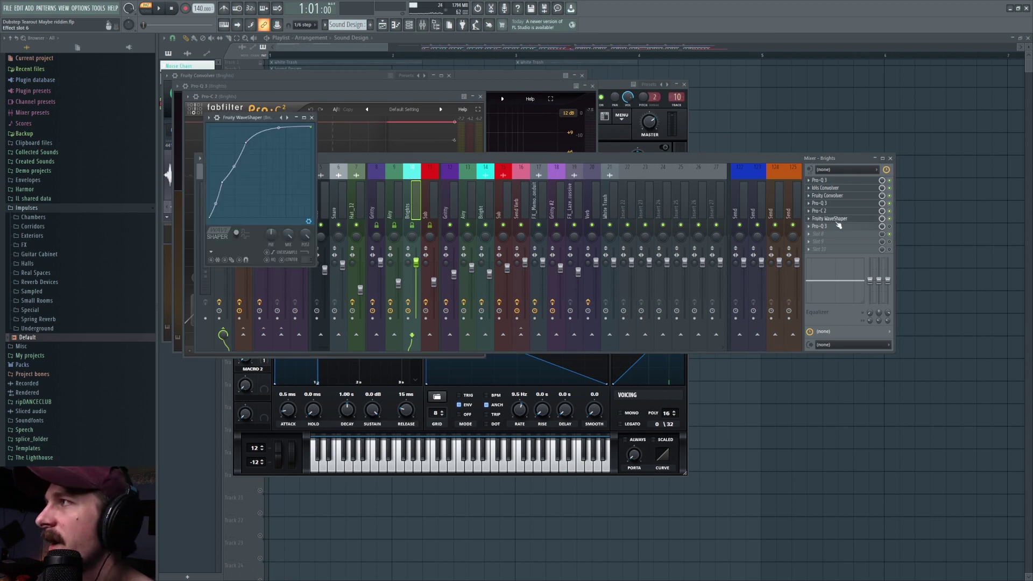
{"action": "key", "text": "space"}
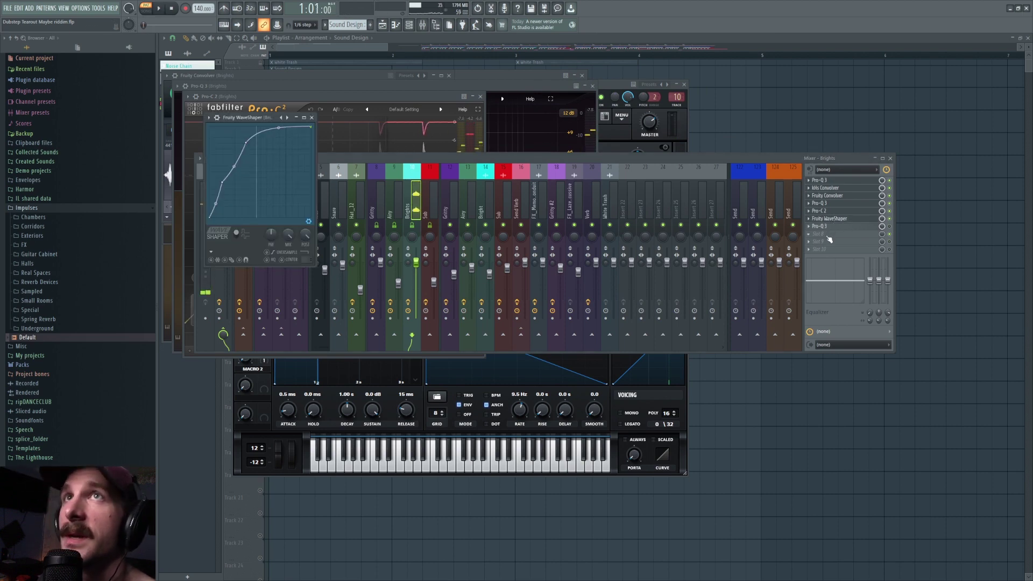
{"action": "key", "text": "space"}
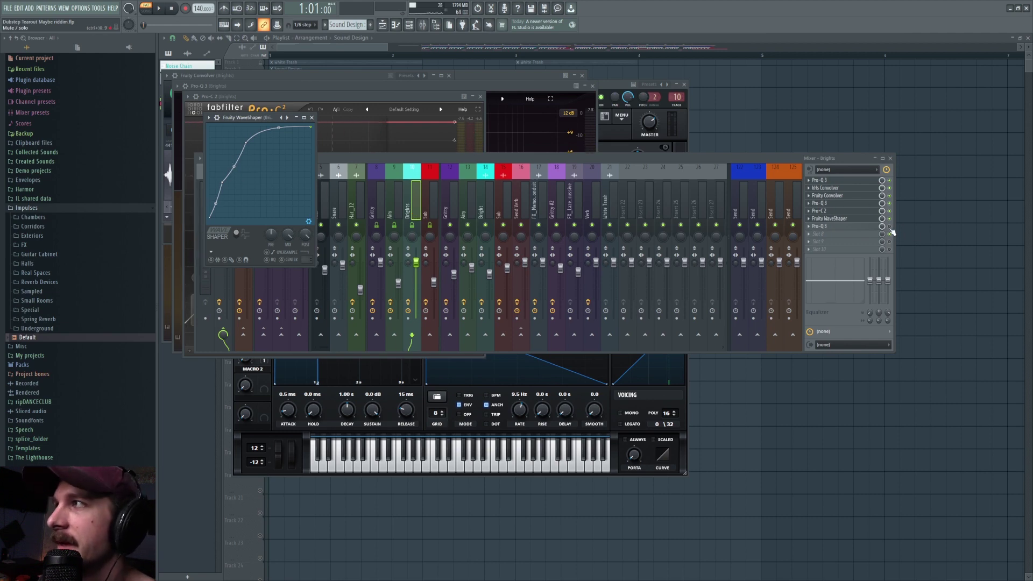
- Examine the last Pro-Q 3 curve in the Brights chain, comparing it with the Fruity WaveShaper before it
{"action": "left_click", "coordinate": [826, 226]}
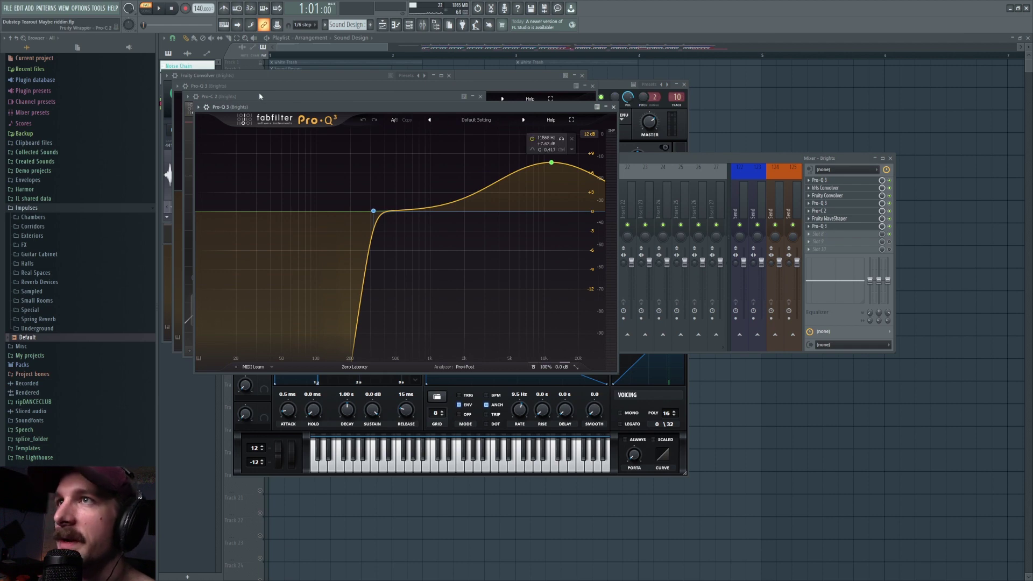
{"action": "left_click", "coordinate": [819, 210]}
{"action": "left_click", "coordinate": [842, 223]}
{"action": "left_click", "coordinate": [842, 224]}
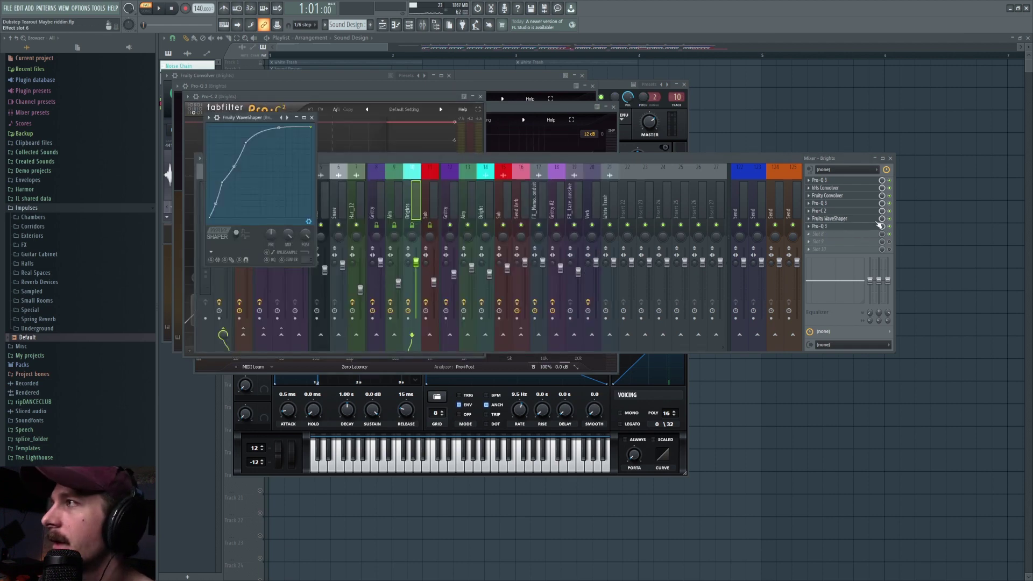
{"action": "left_click", "coordinate": [840, 228]}
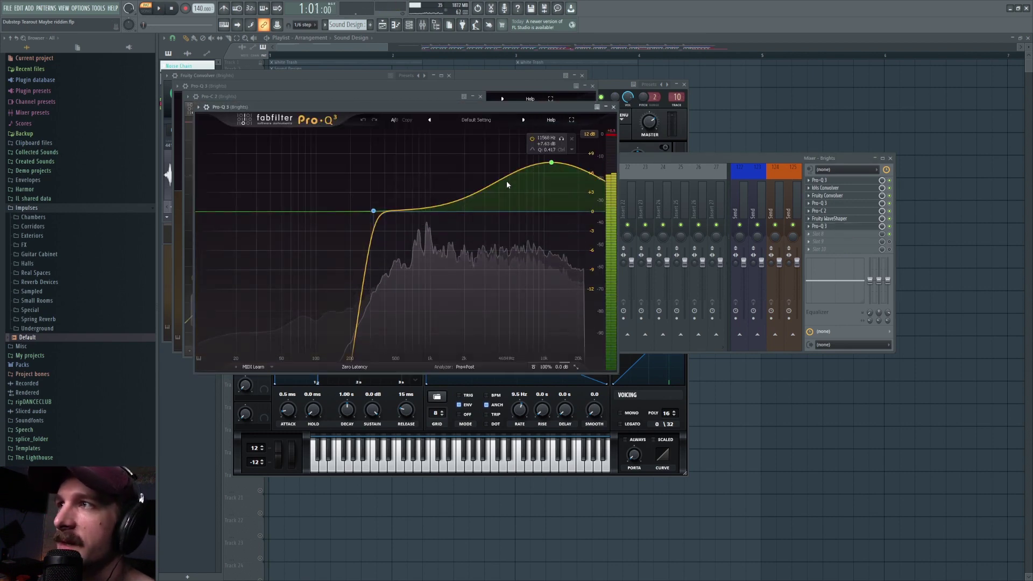
- Switch between the Bright Serum patch's Macro 2 and the last Pro-Q 3's spectrum to show the macro's effect
{"action": "left_click", "coordinate": [606, 88]}
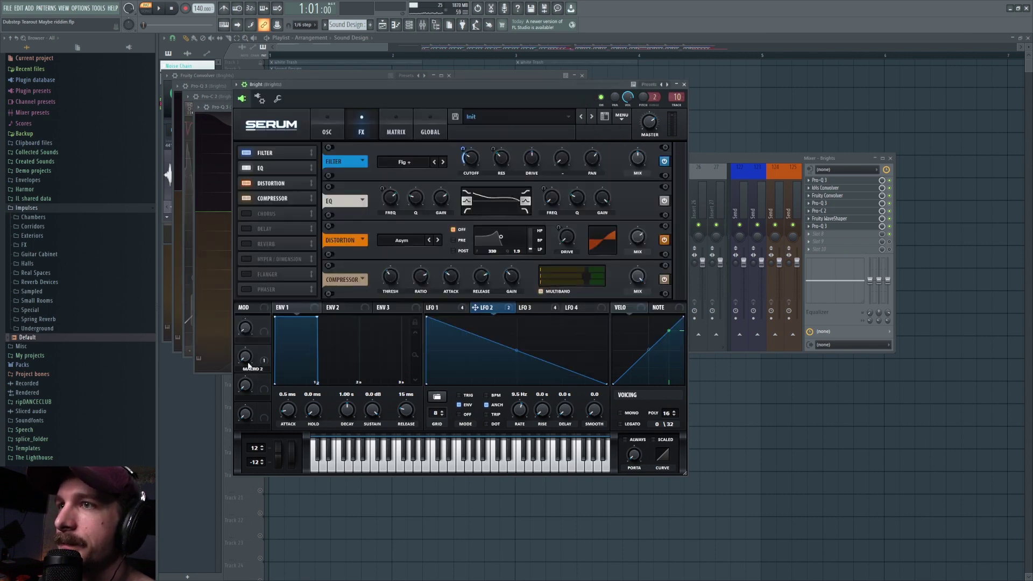
{"action": "left_click", "coordinate": [838, 227]}
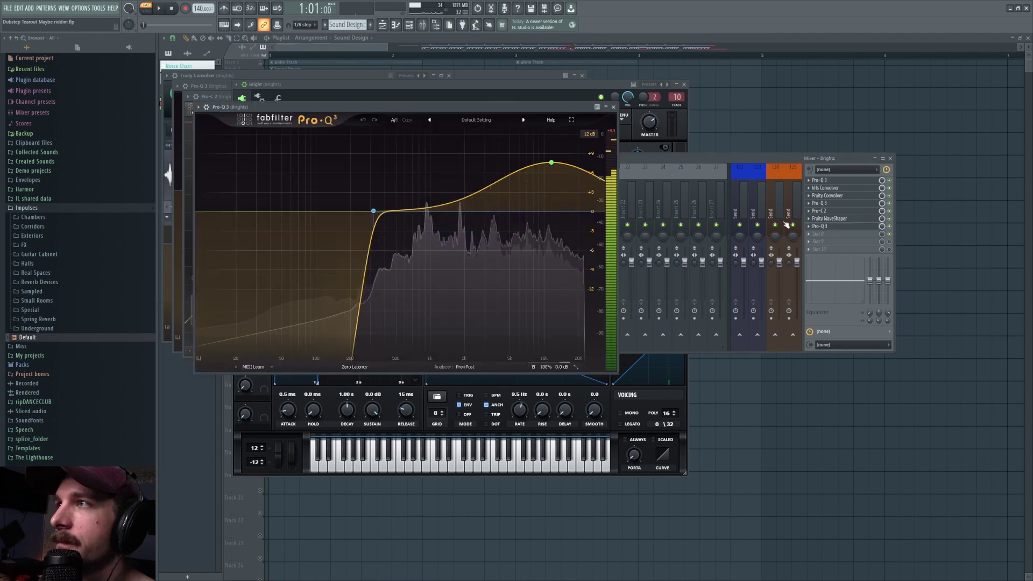
{"action": "left_click", "coordinate": [451, 91]}
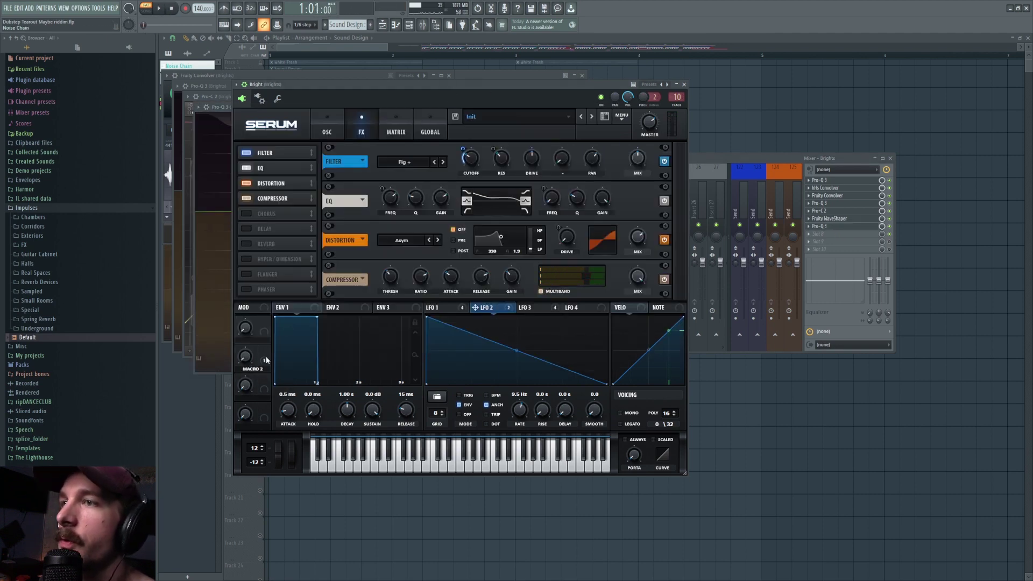
{"action": "left_click", "coordinate": [704, 161]}
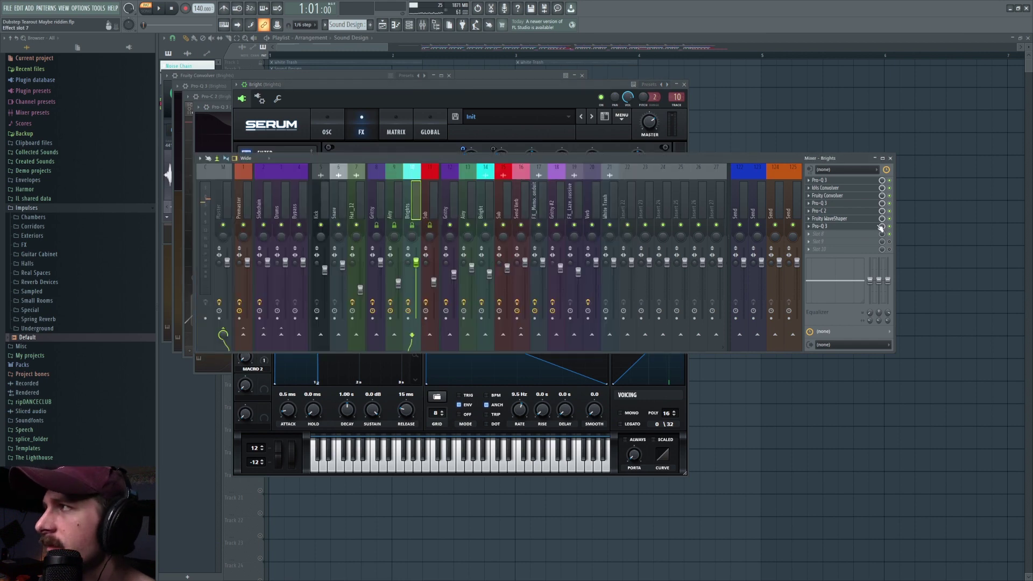
- Reopen the Bright channel's Serum patch on its oscillator page and sweep Macro 2
{"action": "left_click", "coordinate": [409, 24]}
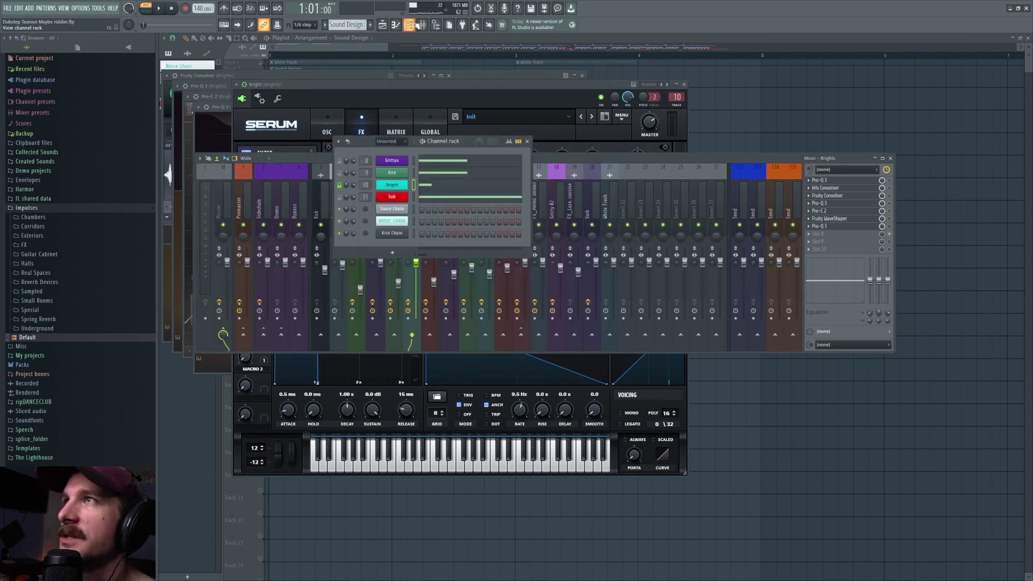
{"action": "left_click", "coordinate": [401, 188]}
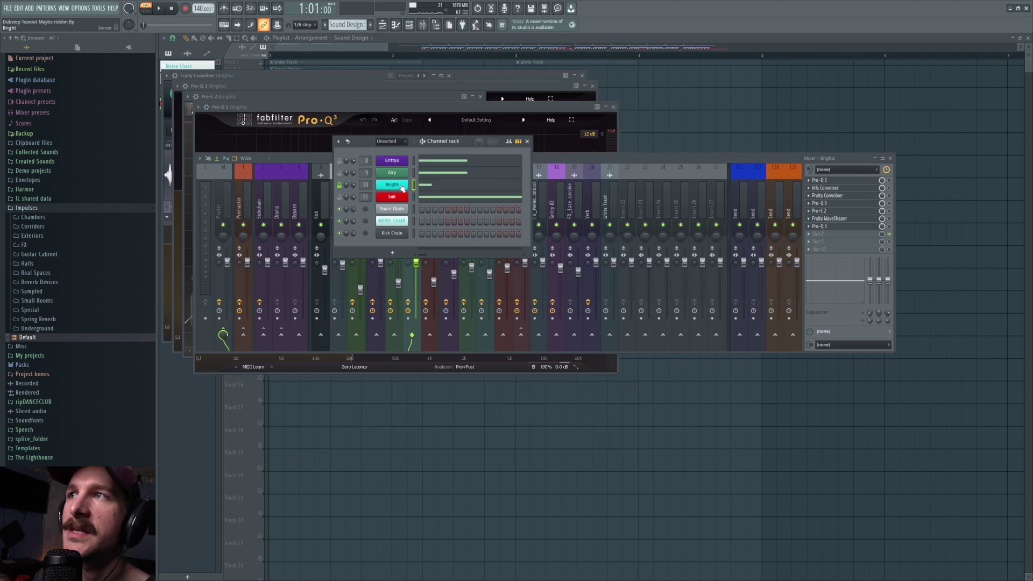
{"action": "left_click_drag", "start_coordinate": [253, 352], "coordinate": [282, 230]}
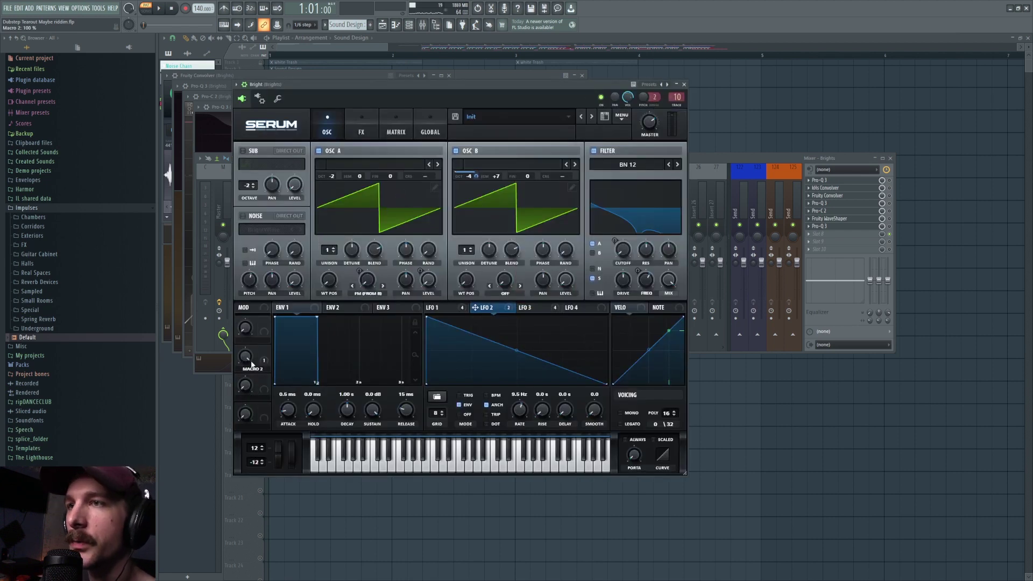
- Solo the Sub channel and open its Serum patch, closing the channel rack
{"action": "left_click", "coordinate": [409, 25]}
{"action": "left_click", "coordinate": [341, 185]}
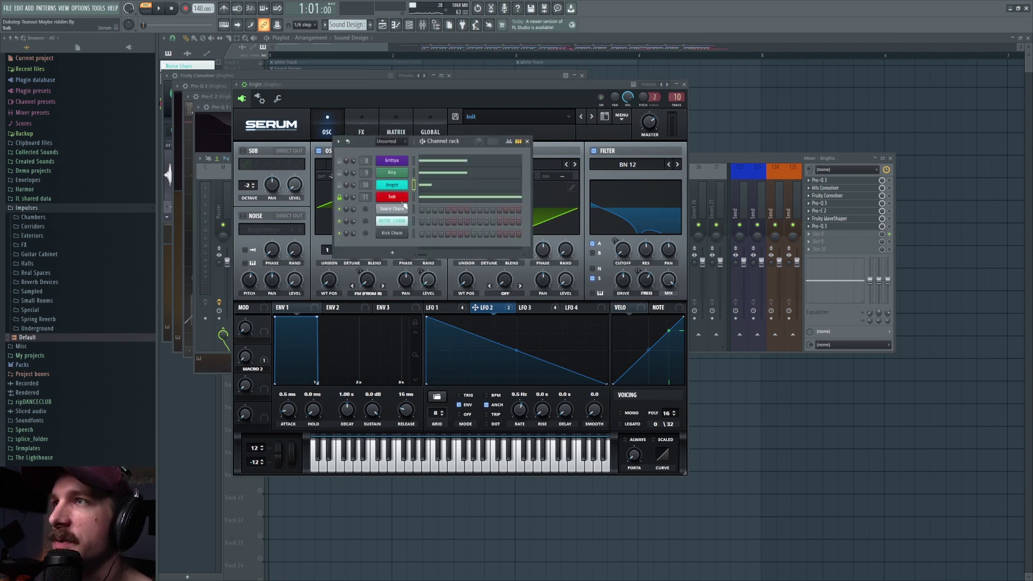
{"action": "left_click", "coordinate": [393, 197]}
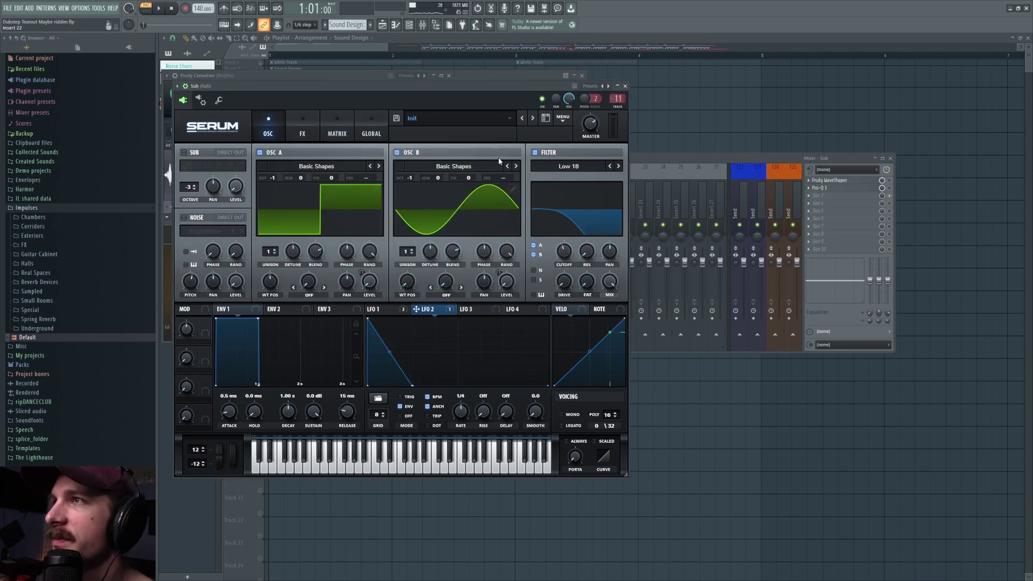
{"action": "left_click", "coordinate": [408, 25]}
{"action": "left_click", "coordinate": [412, 26]}
{"action": "left_click", "coordinate": [412, 26]}
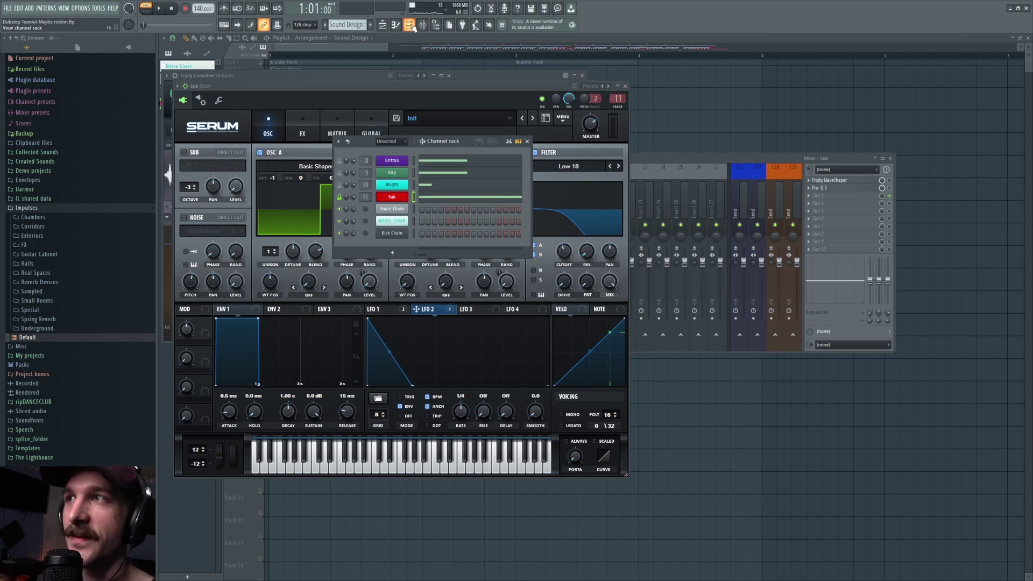
{"action": "key", "text": "F6"}
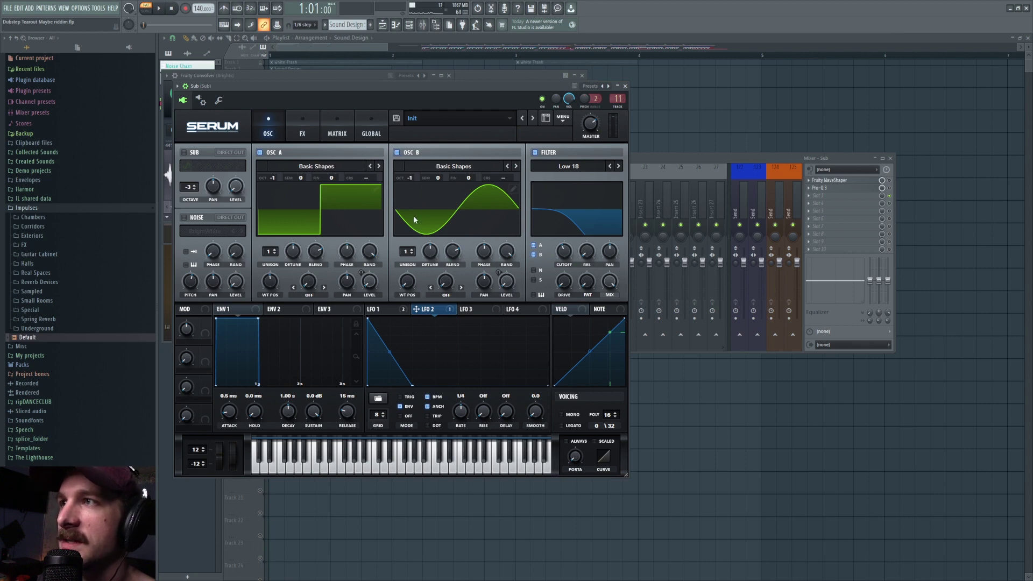
- Show the Sub patch's LFO 1 shape while playing the sound, and switch back to LFO 2
{"action": "left_click", "coordinate": [394, 309]}
{"action": "key", "text": "space"}
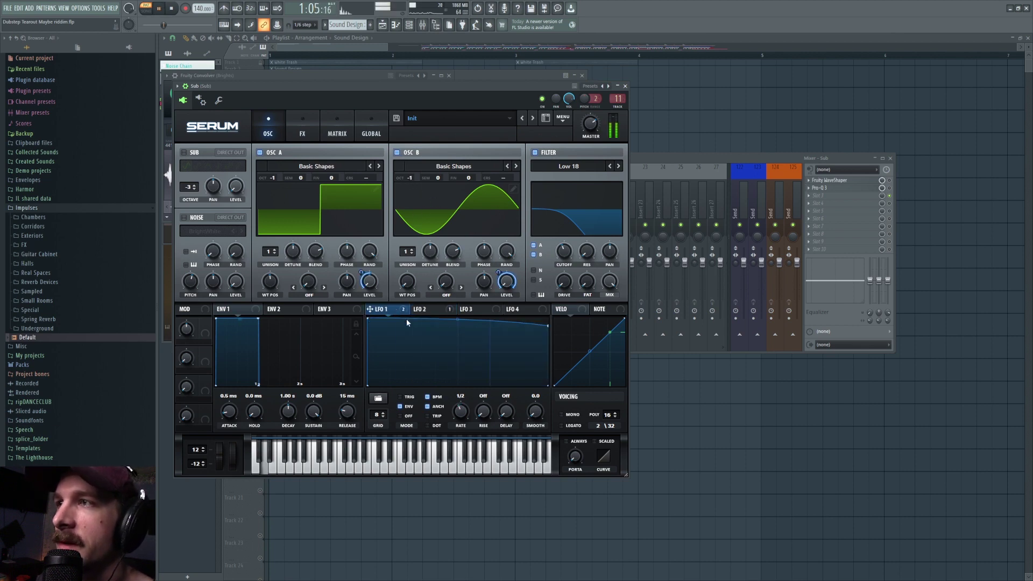
{"action": "key", "text": "space"}
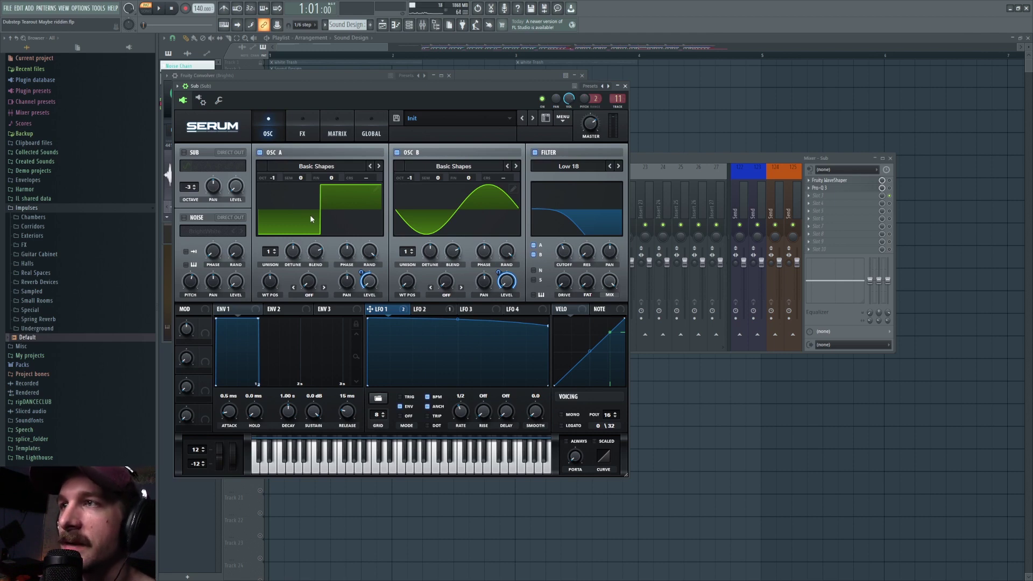
{"action": "left_click", "coordinate": [427, 310]}
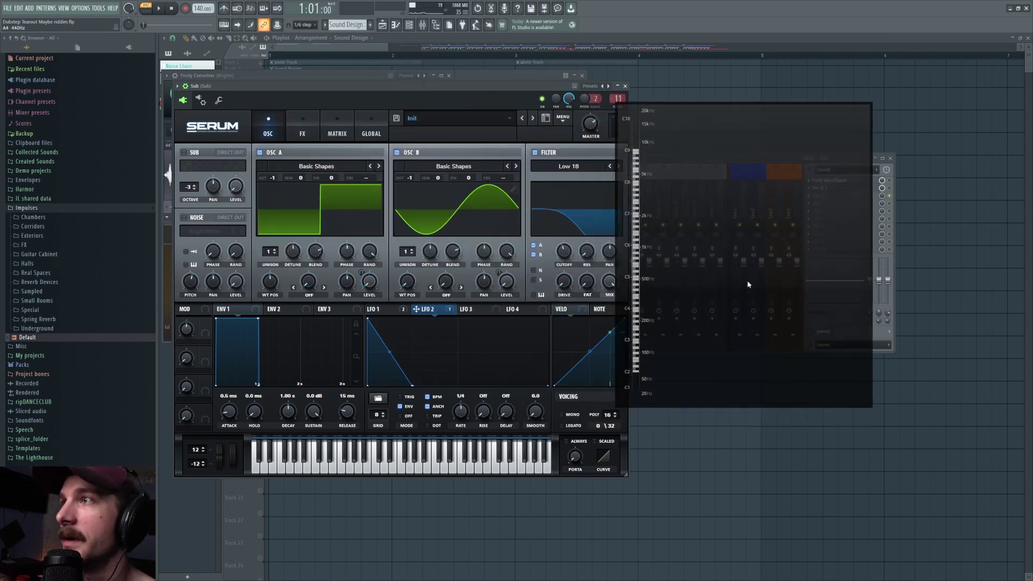
- Bypass the Sub patch's Low 18 filter and play the sound without filtering against the spectrum display
{"action": "left_click", "coordinate": [535, 152]}
{"action": "key", "text": "space"}
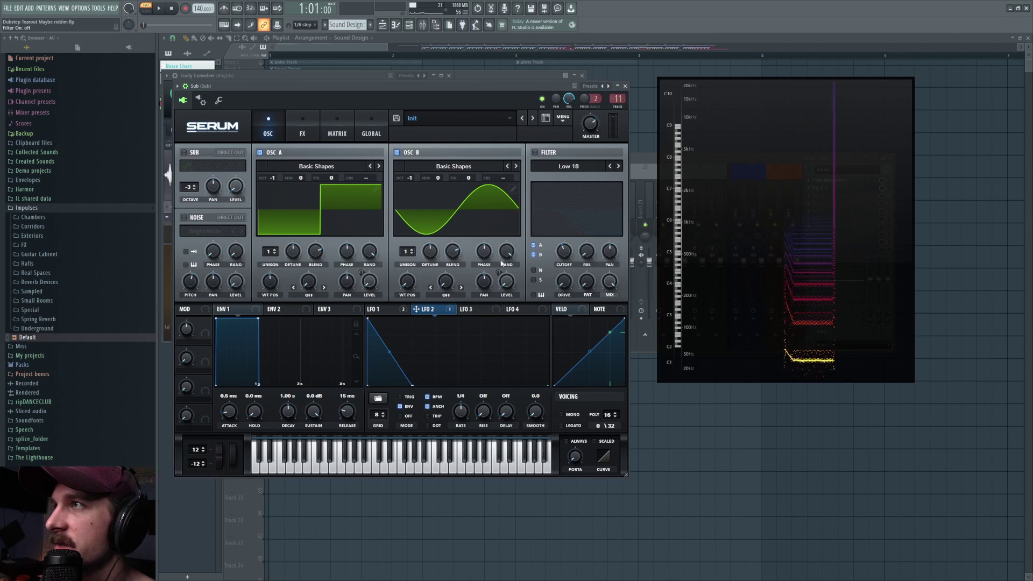
{"action": "key", "text": "space"}
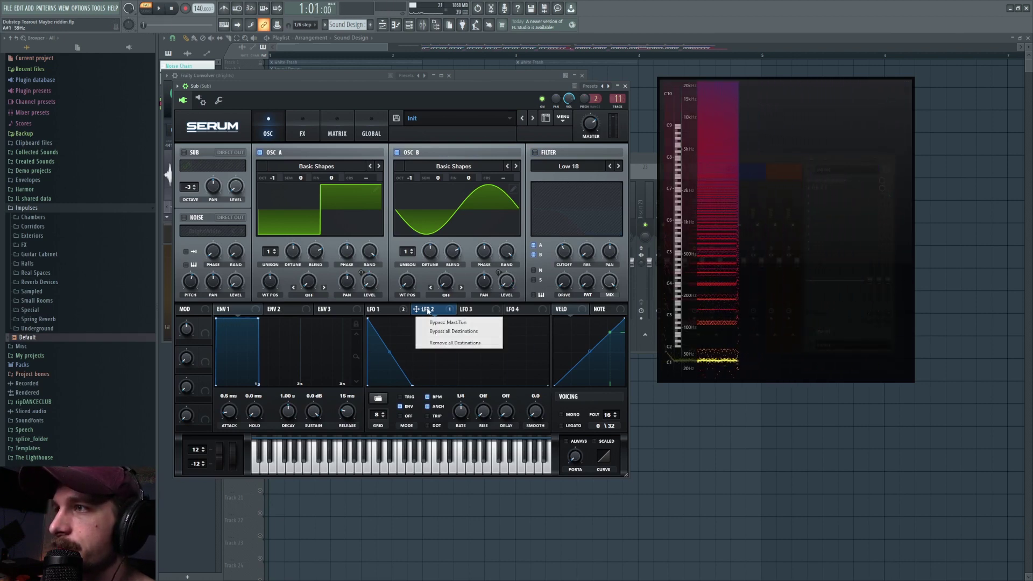
- Sort the Sub patch's modulation matrix by source and inspect the destination choices for LFO 2's Mast.Tun route
{"action": "left_click", "coordinate": [336, 128]}
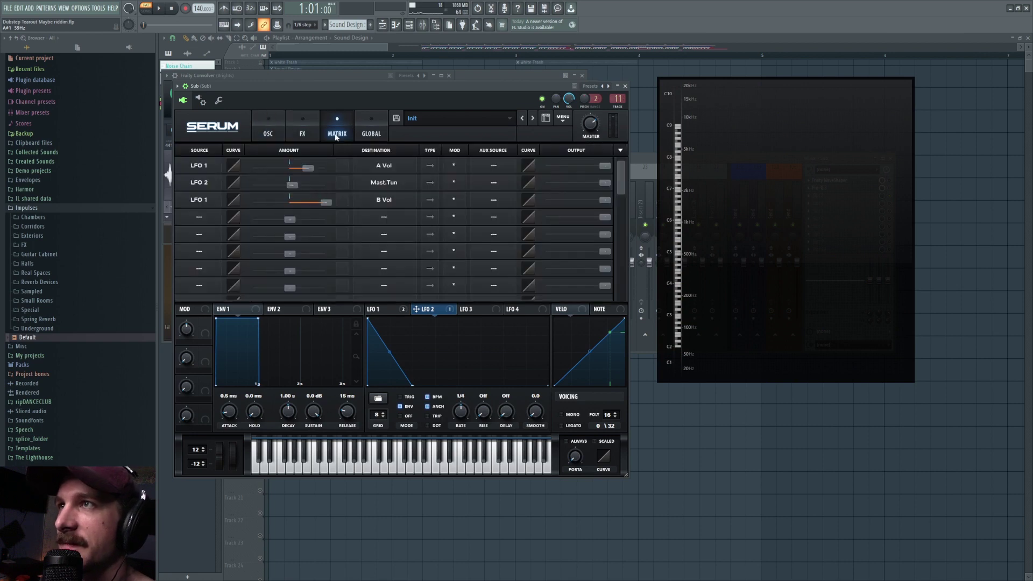
{"action": "left_click", "coordinate": [620, 150]}
{"action": "left_click", "coordinate": [645, 162]}
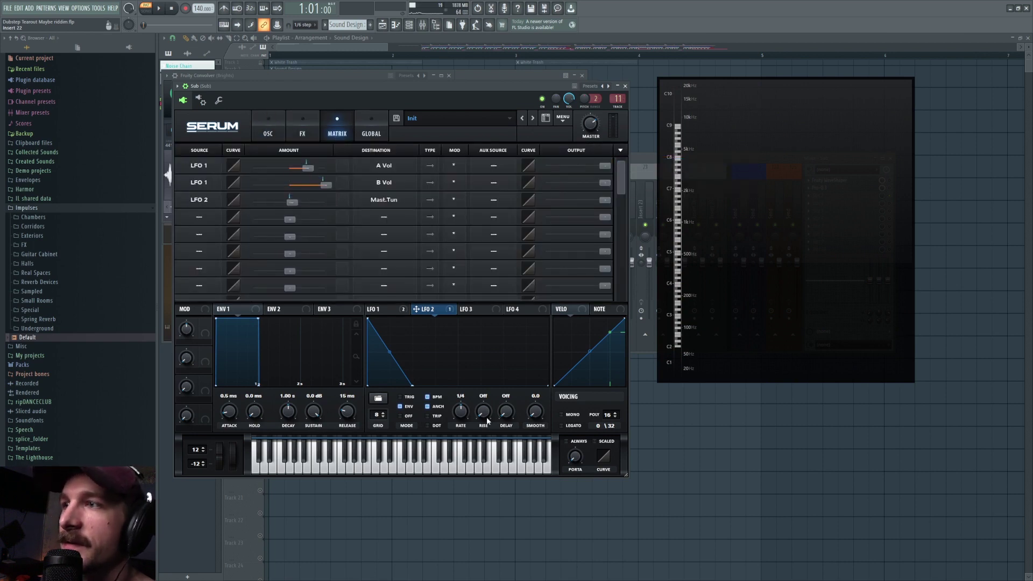
{"action": "left_click", "coordinate": [386, 199]}
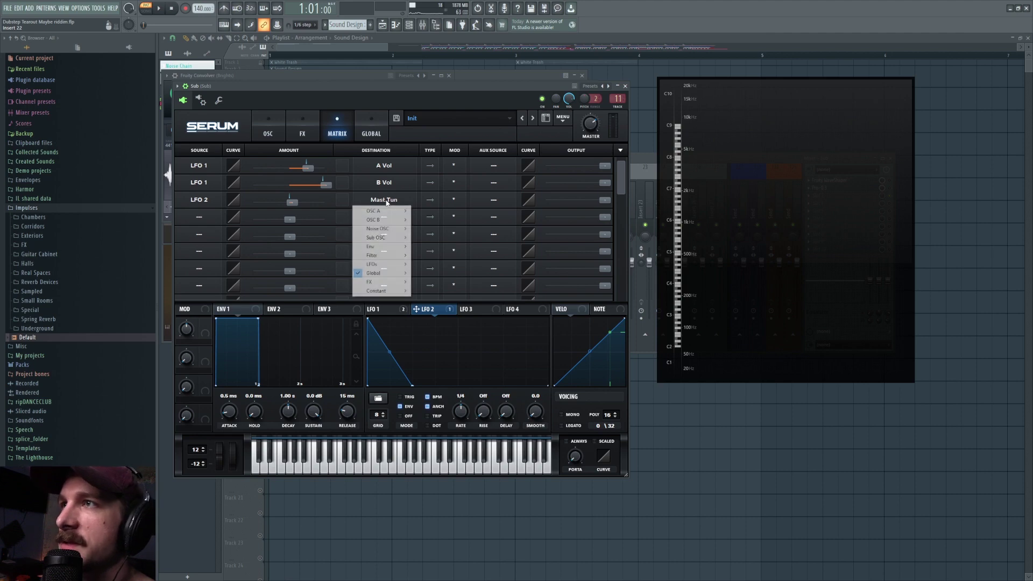
{"action": "left_click", "coordinate": [422, 205]}
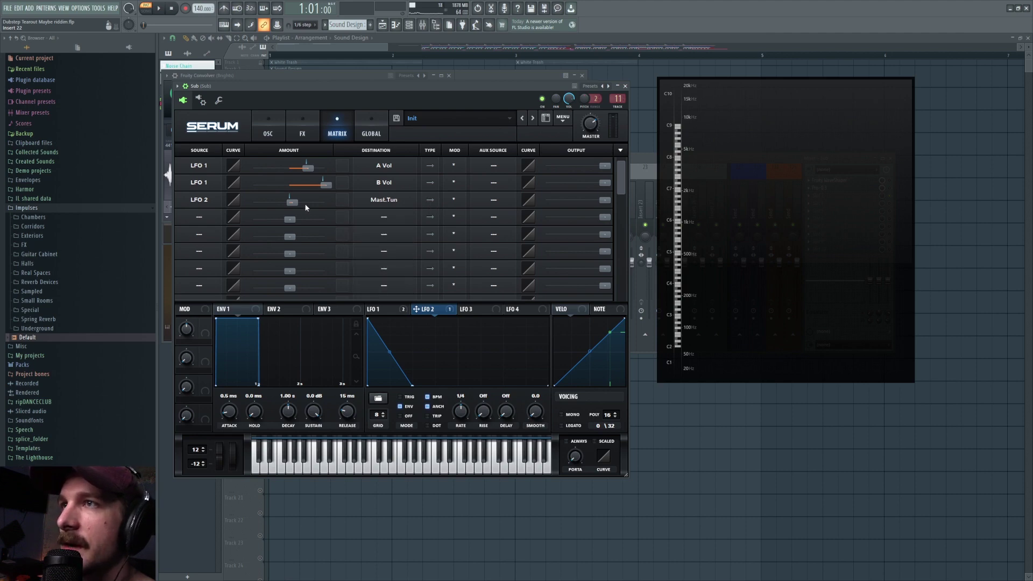
- Re-enable the Low 18 filter on the oscillator page, and review LFO 1, LFO 2 and the filter cutoff
{"action": "left_click", "coordinate": [267, 129]}
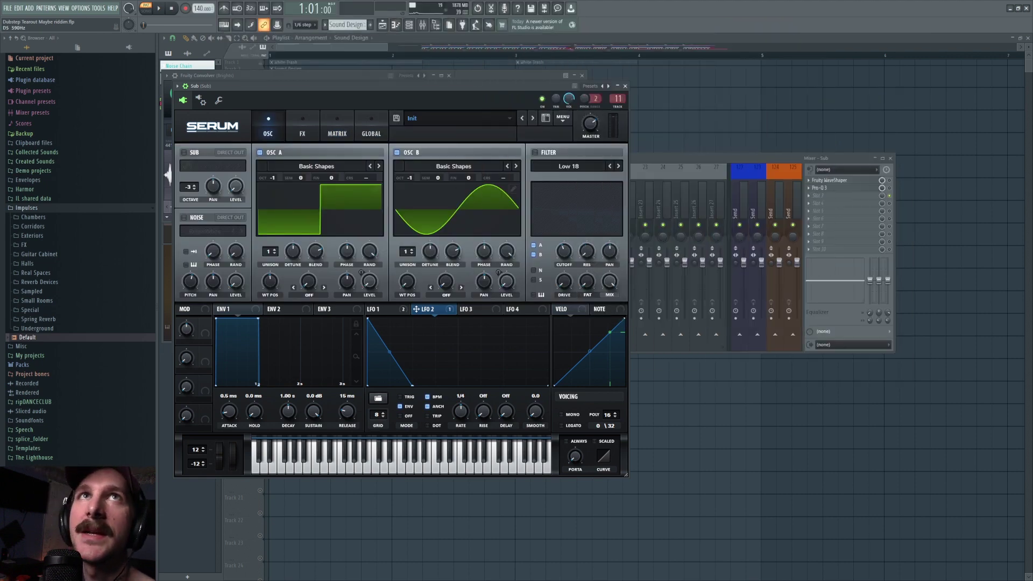
{"action": "left_click", "coordinate": [535, 153]}
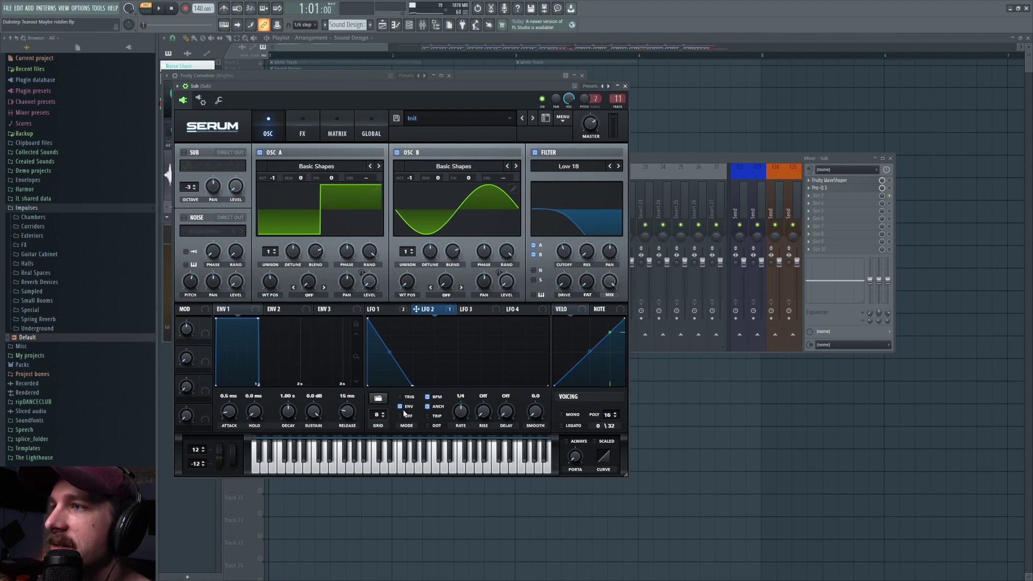
{"action": "left_click", "coordinate": [391, 304]}
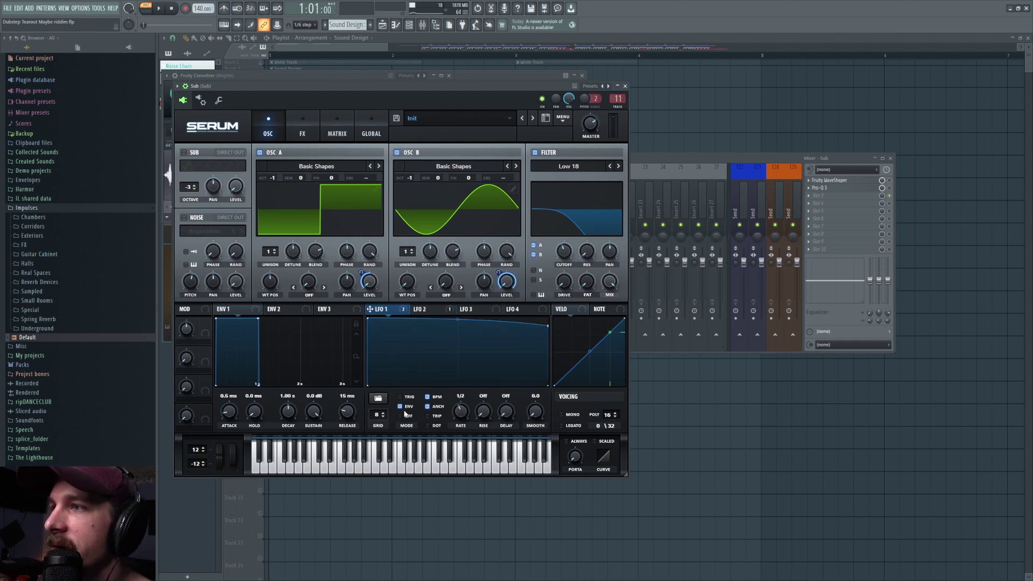
{"action": "left_click", "coordinate": [437, 309]}
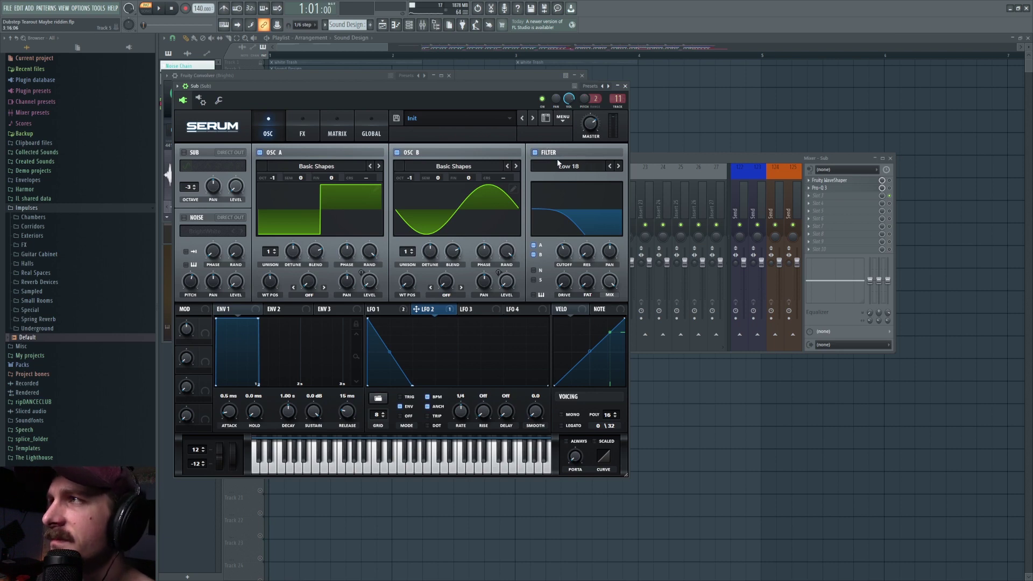
{"action": "double_click", "coordinate": [567, 250]}
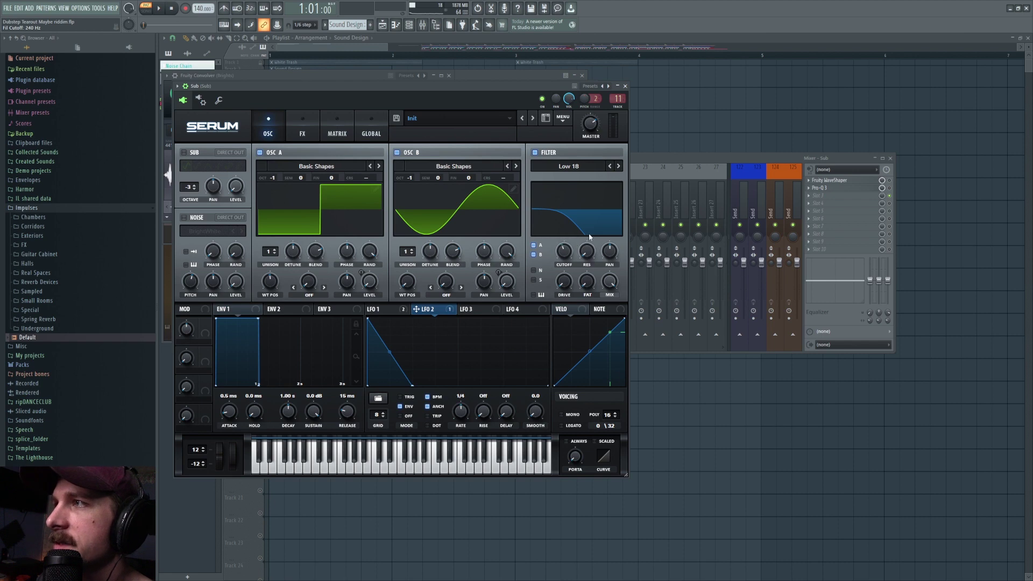
- Open the Sub mixer track's Fruity WaveShaper and Pro-Q 3, examining the distortion curve and the high-cut band during playback
{"action": "left_click", "coordinate": [872, 183]}
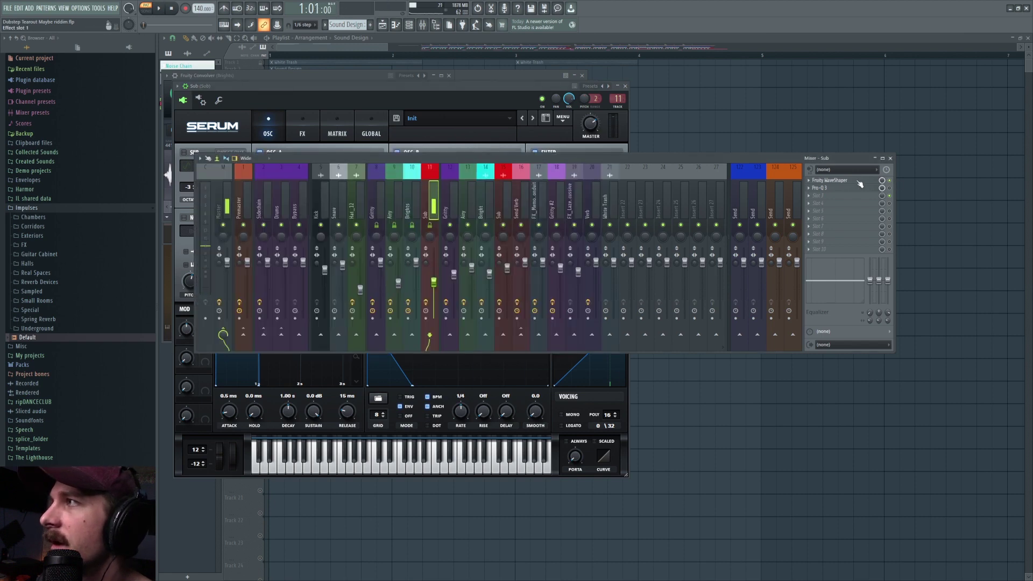
{"action": "left_click", "coordinate": [860, 183]}
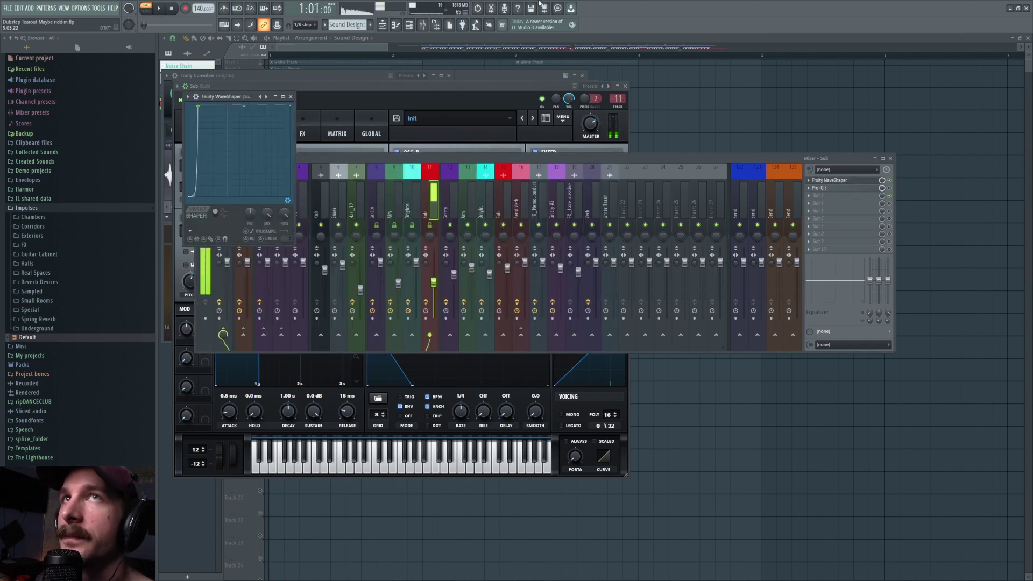
{"action": "left_click_drag", "start_coordinate": [235, 91], "coordinate": [553, 145]}
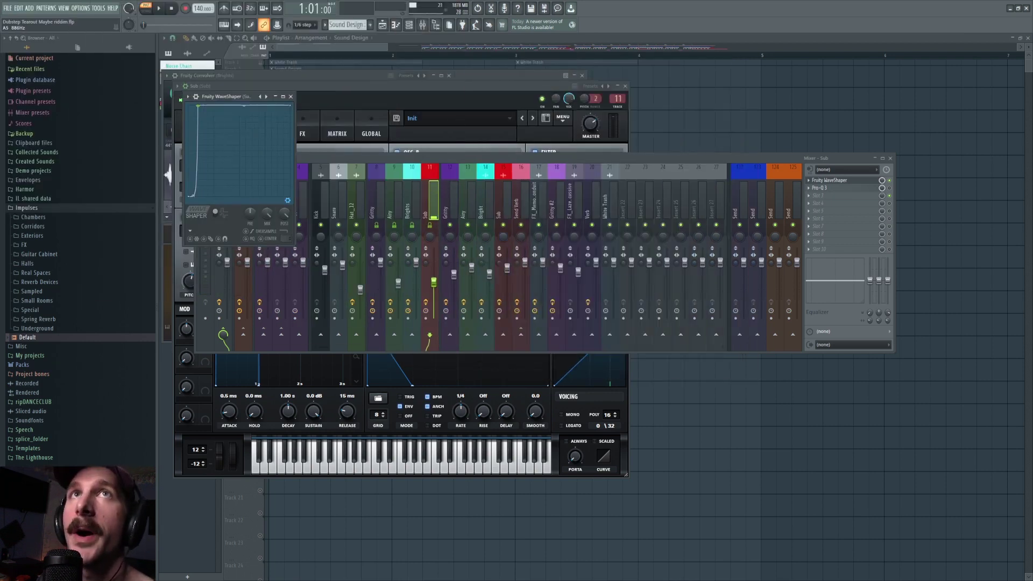
{"action": "left_click", "coordinate": [820, 188]}
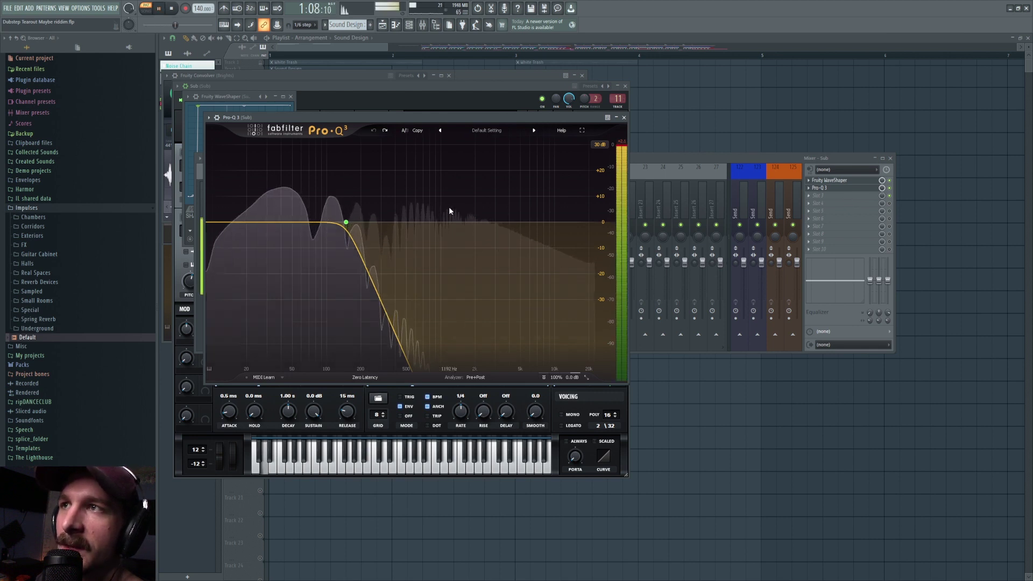
{"action": "left_click", "coordinate": [346, 221]}
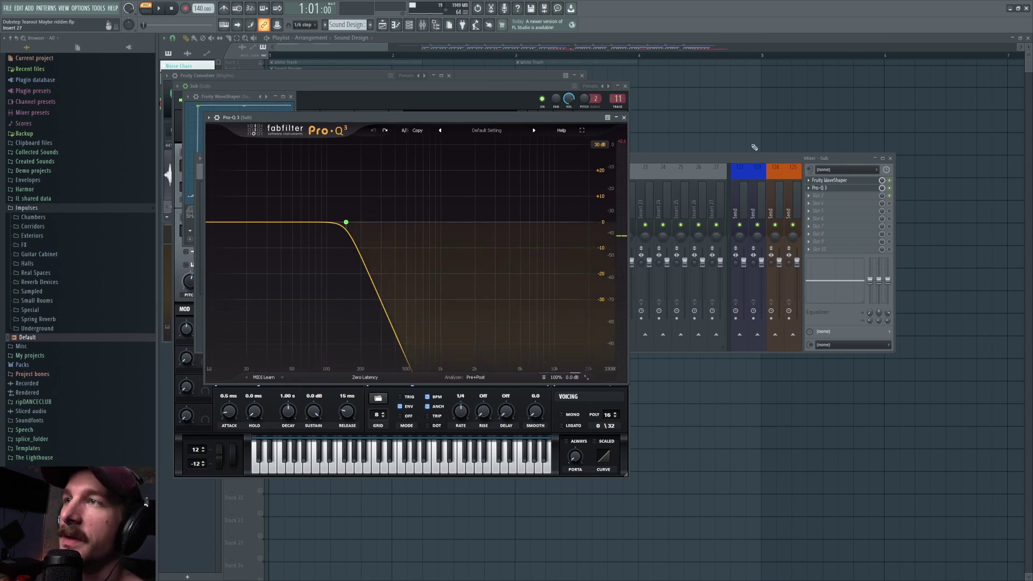
- Return to the playlist, leave only tracks 2 to 4 unmuted, and play briefly from bar 9
{"action": "left_click", "coordinate": [893, 203]}
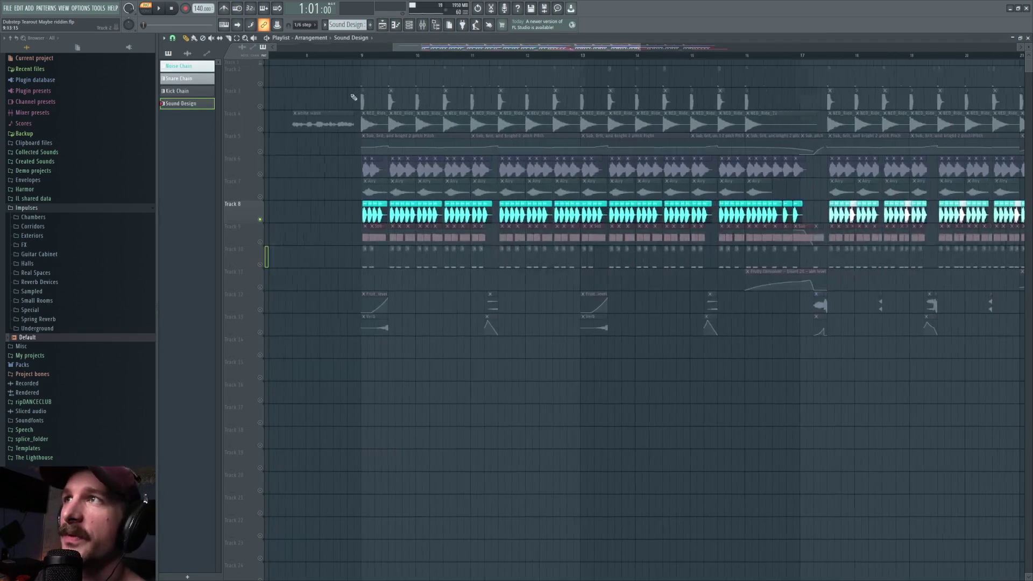
{"action": "left_click_drag", "start_coordinate": [242, 70], "coordinate": [260, 123]}
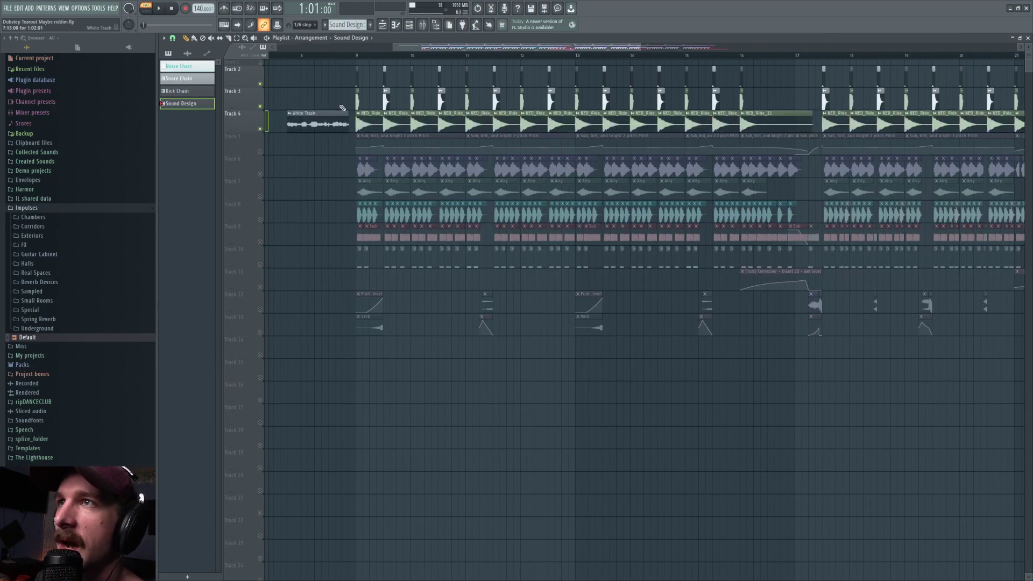
{"action": "left_click", "coordinate": [355, 56]}
{"action": "key", "text": "space"}
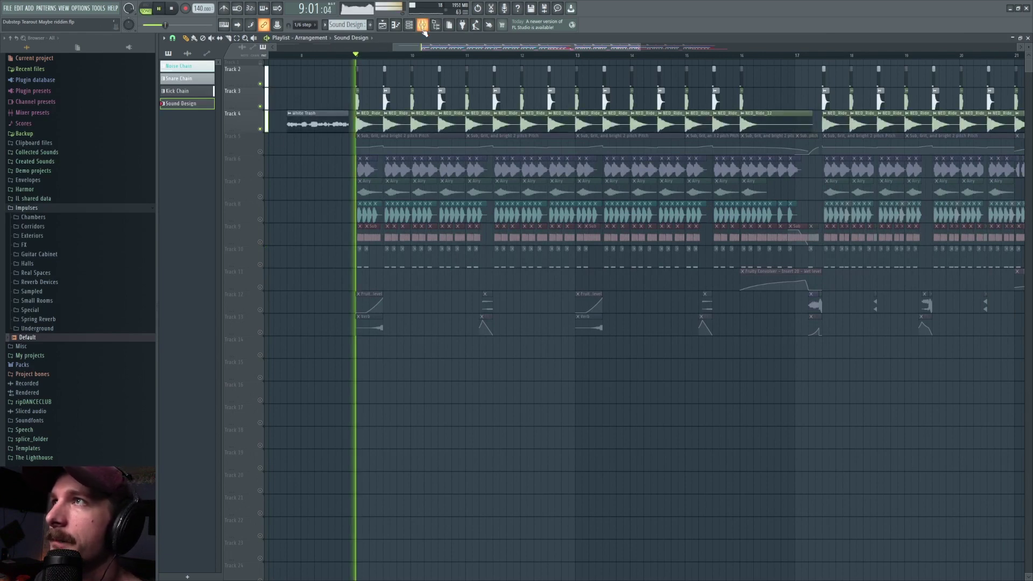
{"action": "key", "text": "space"}
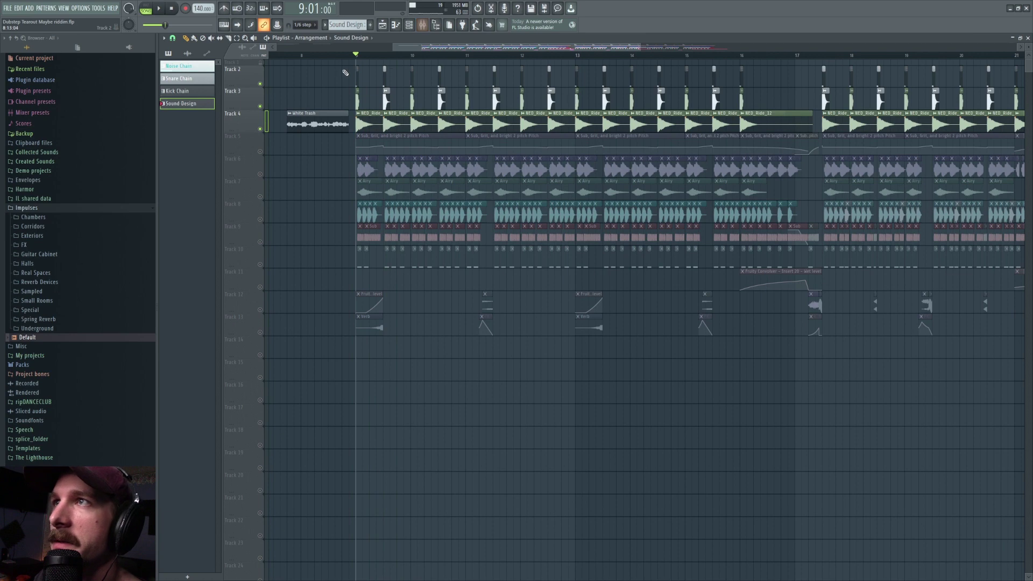
- Focus on the kick and snare clips from bar 9 and open the Sidechain mixer track's Kick Chain VolumeShaper
{"action": "left_click_drag", "start_coordinate": [446, 48], "coordinate": [460, 48]}
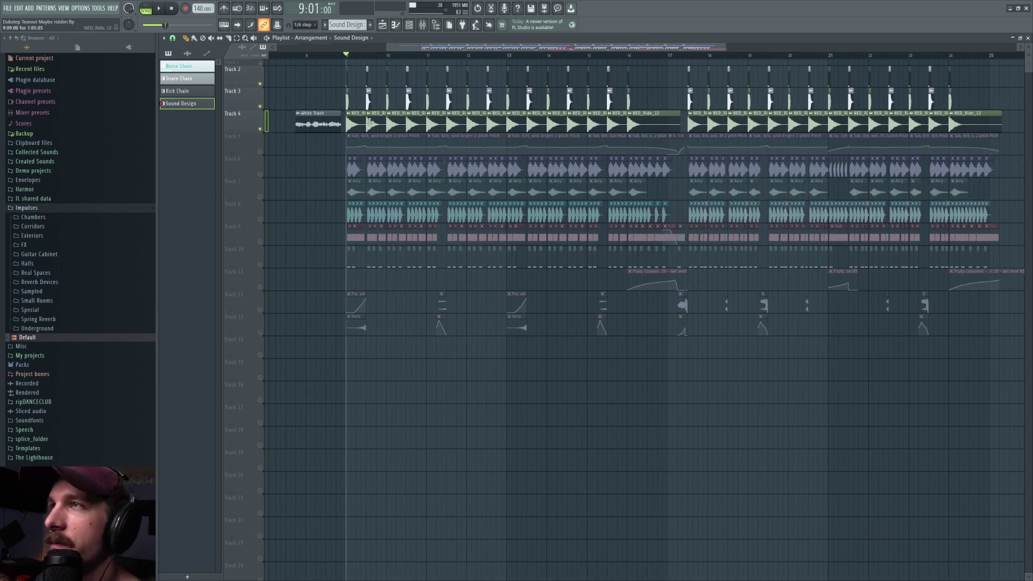
{"action": "scroll", "coordinate": [322, 73], "scroll_direction": "up", "scroll_amount": 5}
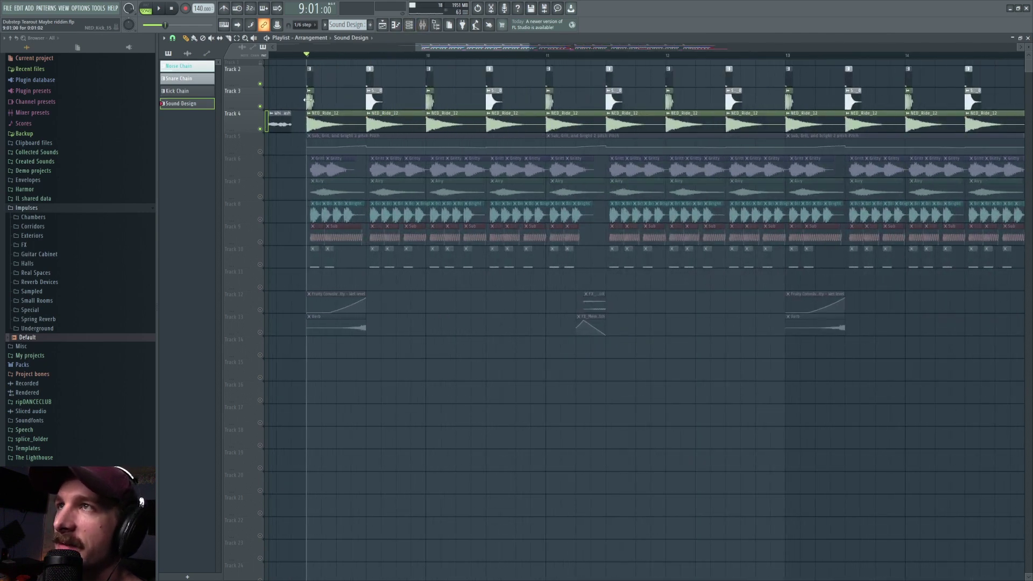
{"action": "left_click", "coordinate": [422, 24]}
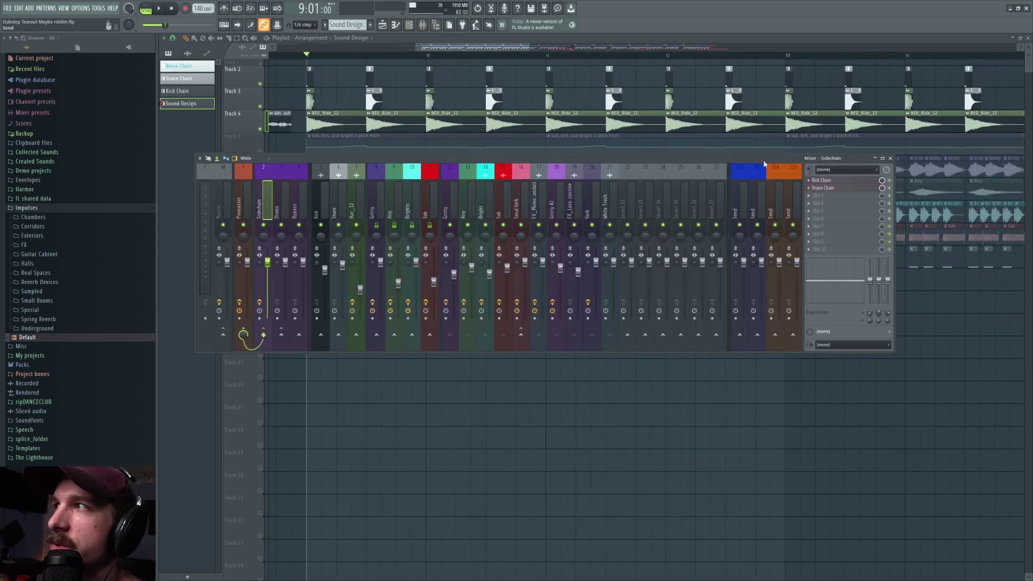
{"action": "left_click", "coordinate": [819, 180]}
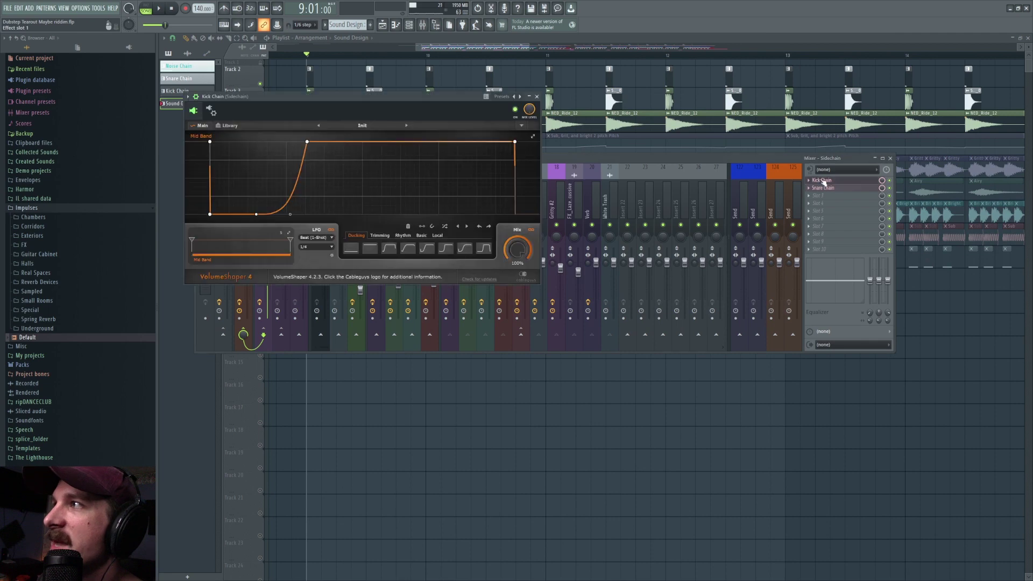
- Check the Kick Chain MIDI Out channel and the Kick Chain plugin's MIDI port settings, returning to the volume curve
{"action": "left_click", "coordinate": [409, 25]}
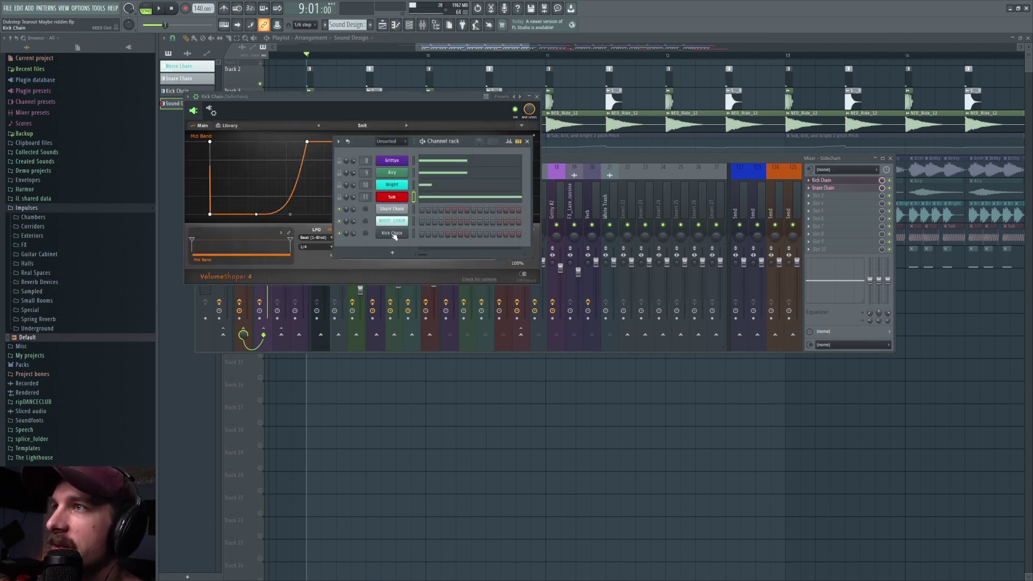
{"action": "left_click", "coordinate": [394, 234]}
{"action": "left_click", "coordinate": [441, 122]}
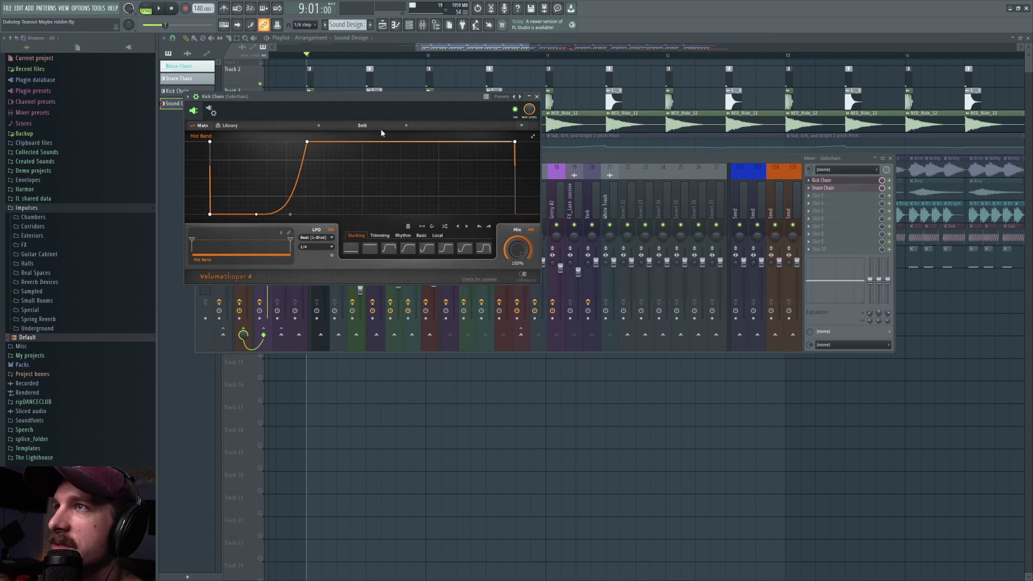
{"action": "left_click", "coordinate": [214, 115]}
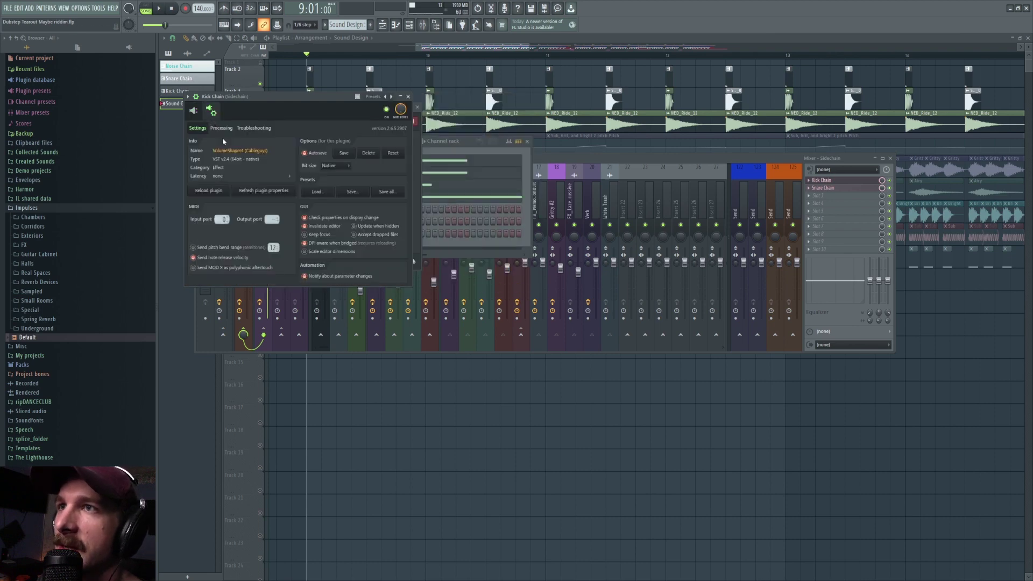
{"action": "left_click", "coordinate": [193, 111]}
- Play the drums from bar 9 with the Kick Chain curve open to show how the kick triggers it
{"action": "key", "text": "space"}
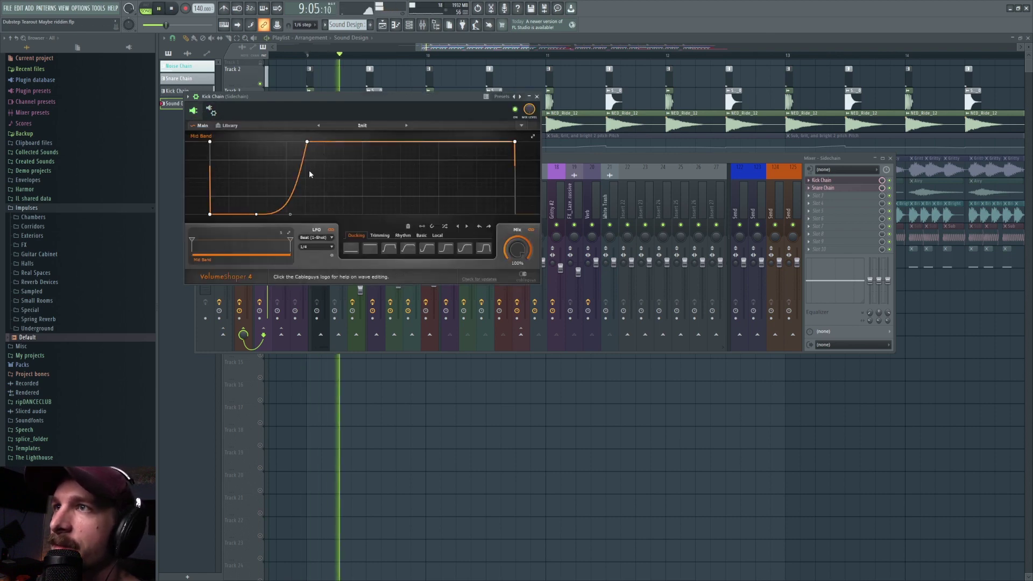
{"action": "key", "text": "space"}
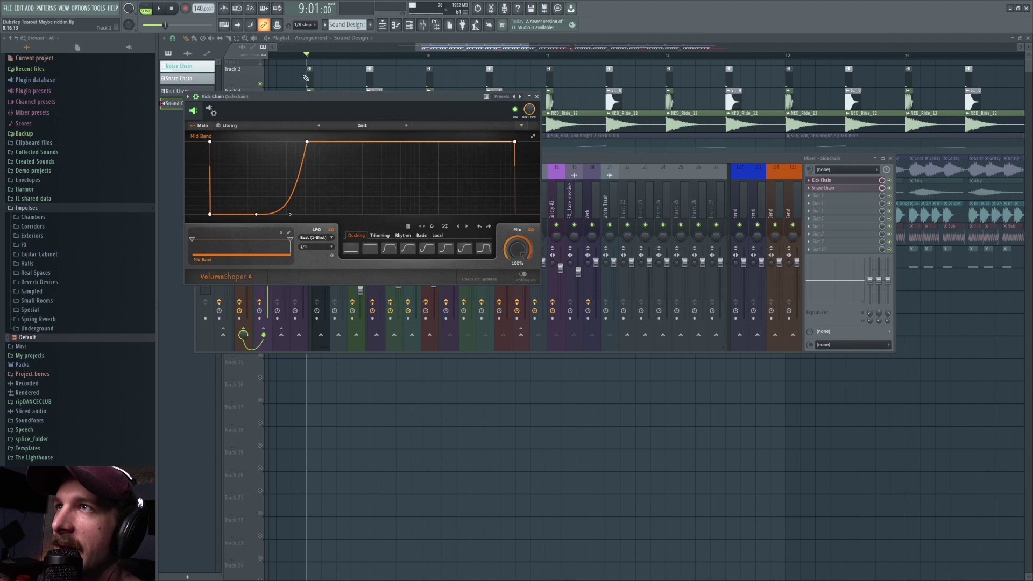
{"action": "key", "text": "space"}
{"action": "key", "text": "space"}
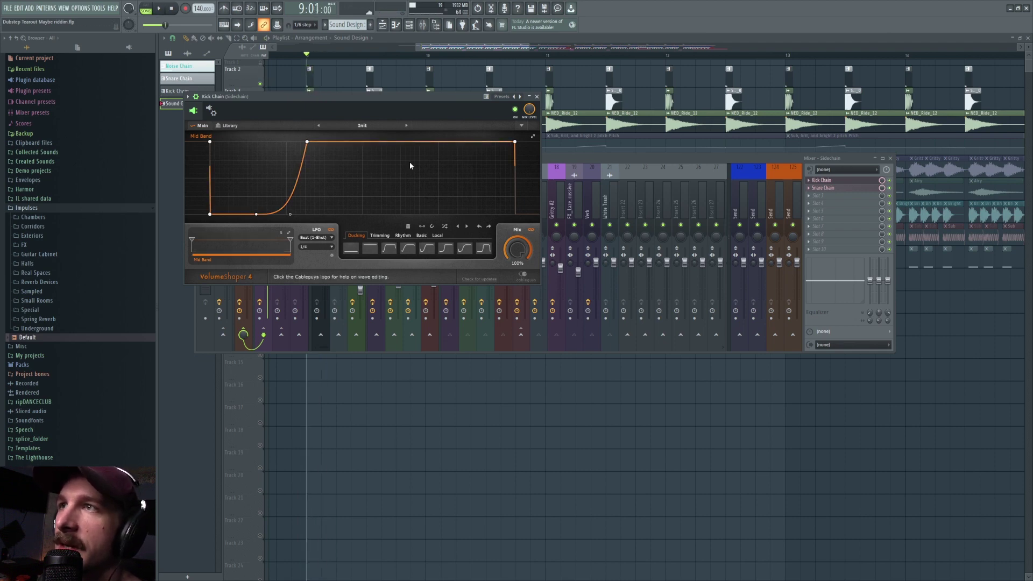
- Set the playback position to the first snare at 9:09 and open the Sidechain track's Snare Chain VolumeShaper
{"action": "left_click", "coordinate": [370, 56]}
{"action": "left_click", "coordinate": [422, 24]}
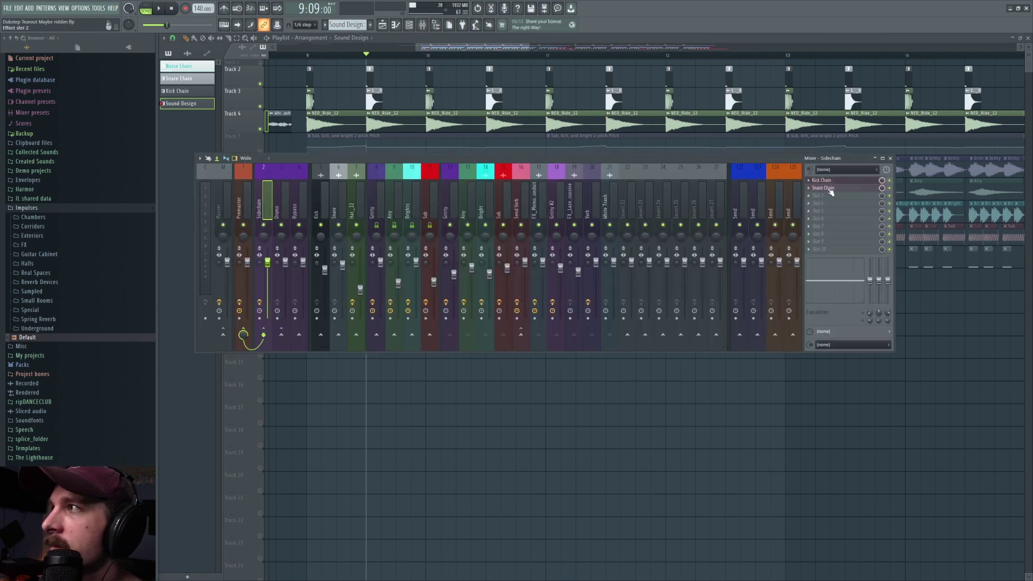
{"action": "left_click", "coordinate": [822, 188]}
{"action": "double_click", "coordinate": [827, 188]}
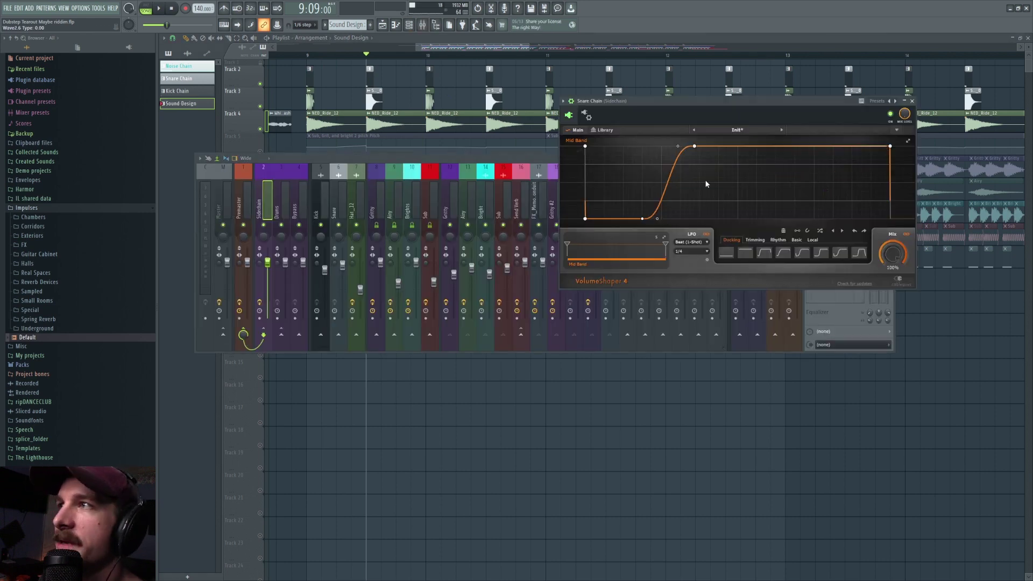
- Open the Kick Chain VolumeShaper beside the Snare Chain one and compare the two volume curves
{"action": "key", "text": "space"}
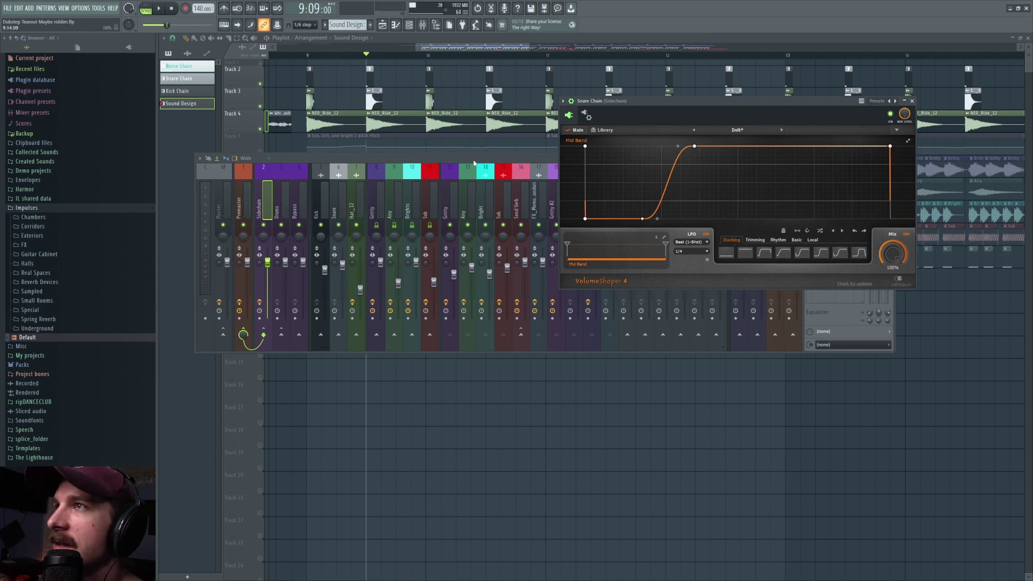
{"action": "left_click", "coordinate": [501, 157]}
{"action": "left_click", "coordinate": [839, 181]}
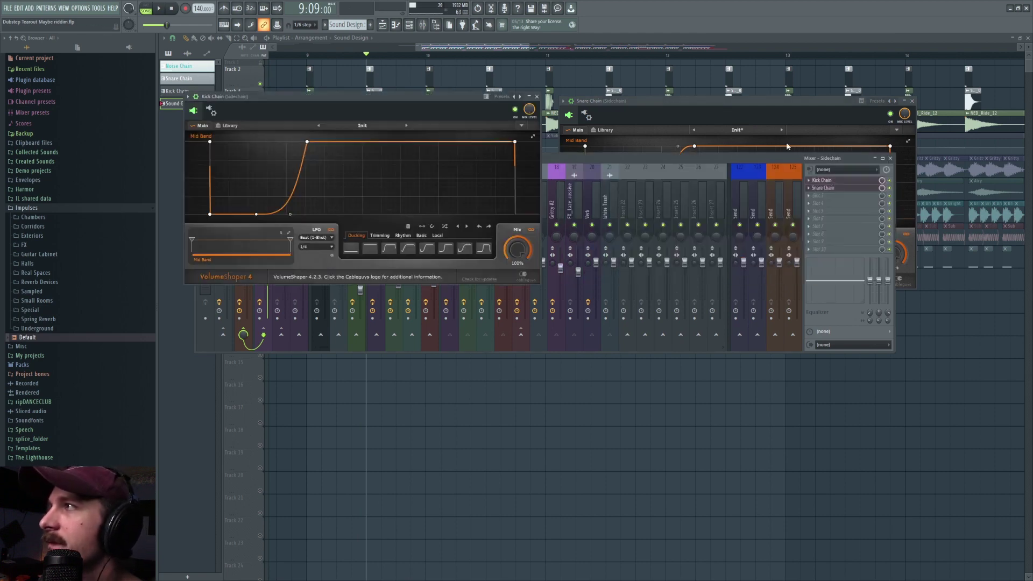
{"action": "left_click", "coordinate": [763, 105]}
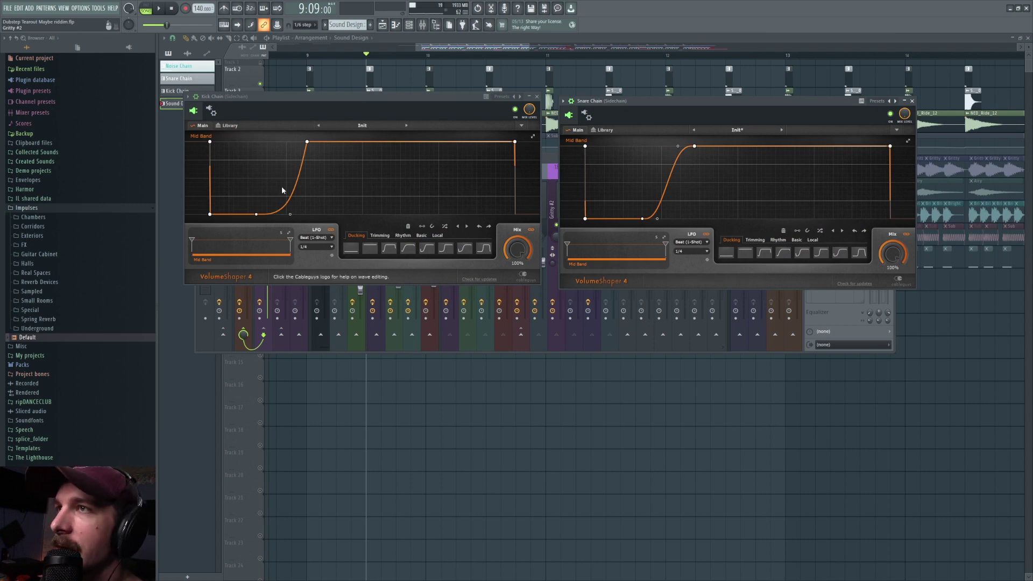
{"action": "left_click_drag", "start_coordinate": [314, 104], "coordinate": [708, 242]}
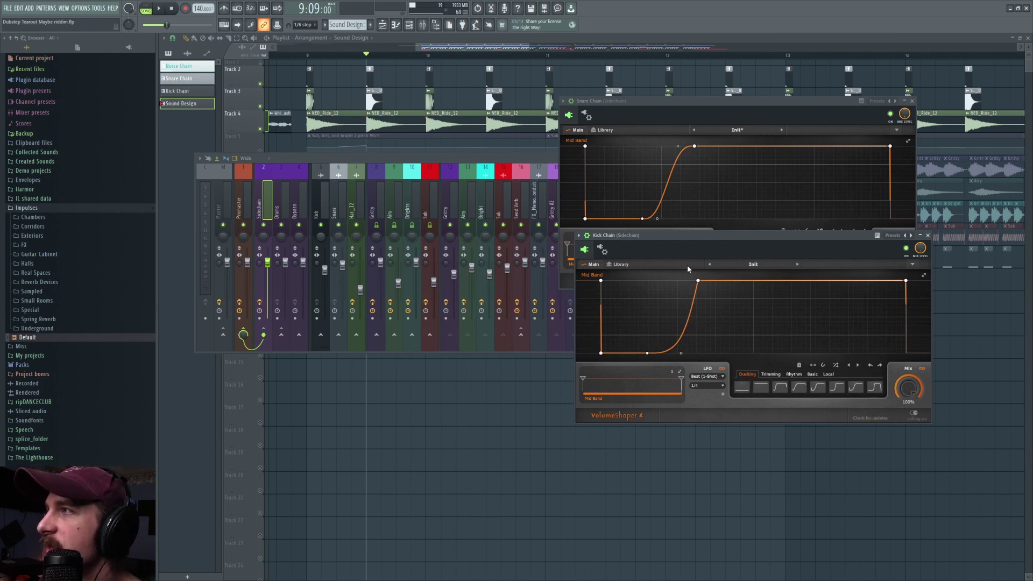
{"action": "left_click_drag", "start_coordinate": [786, 237], "coordinate": [394, 105]}
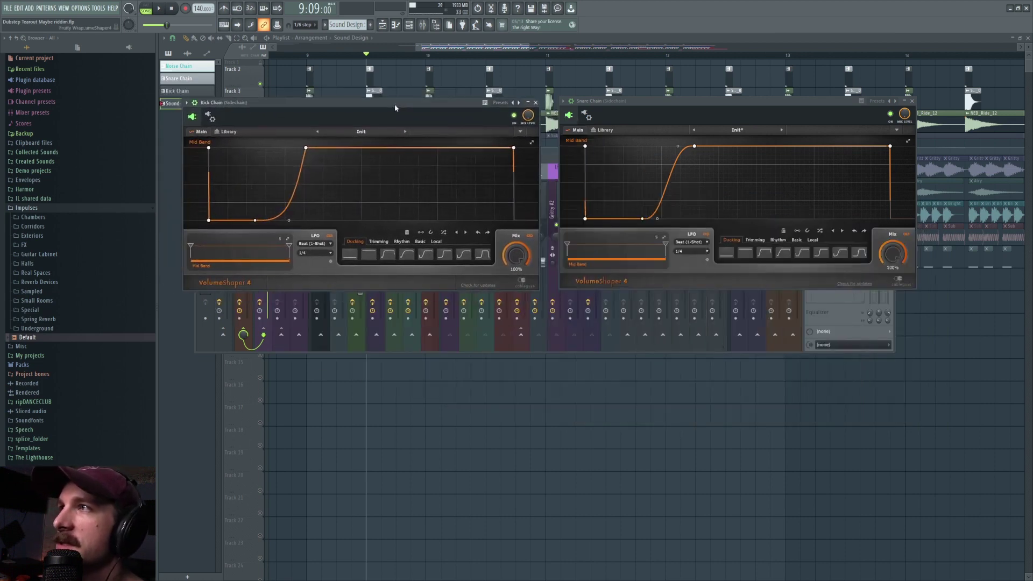
- Close the Kick Chain and Snare Chain VolumeShaper windows and hide the mixer
{"action": "left_click", "coordinate": [912, 101]}
{"action": "left_click", "coordinate": [536, 102]}
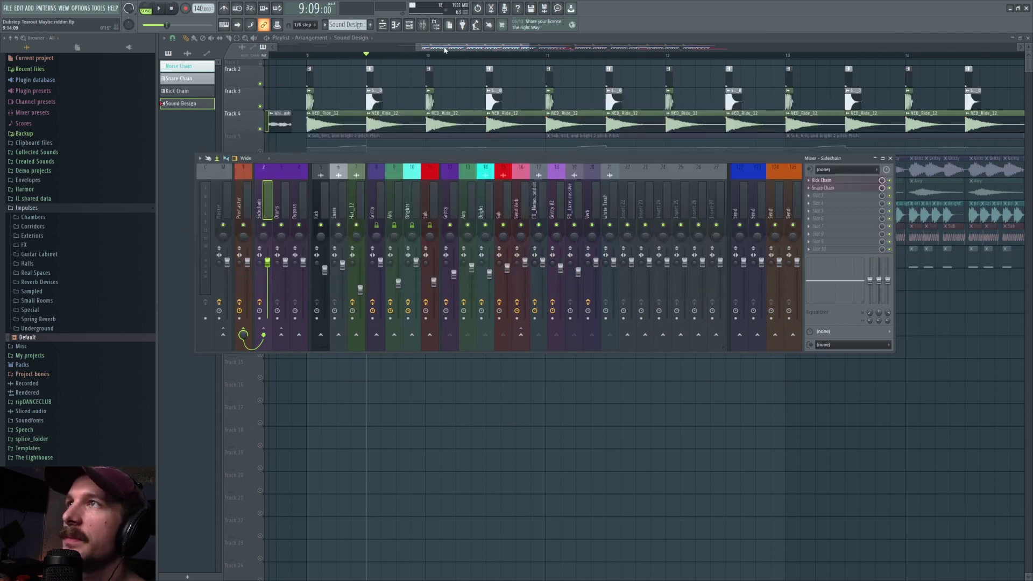
{"action": "key", "text": "F9"}
- Leave only the bass layers on Tracks 6 to 9 unmuted and play them from bar 9
{"action": "left_click_drag", "start_coordinate": [444, 50], "coordinate": [432, 50]}
{"action": "scroll", "coordinate": [420, 55], "scroll_direction": "up", "scroll_amount": 4}
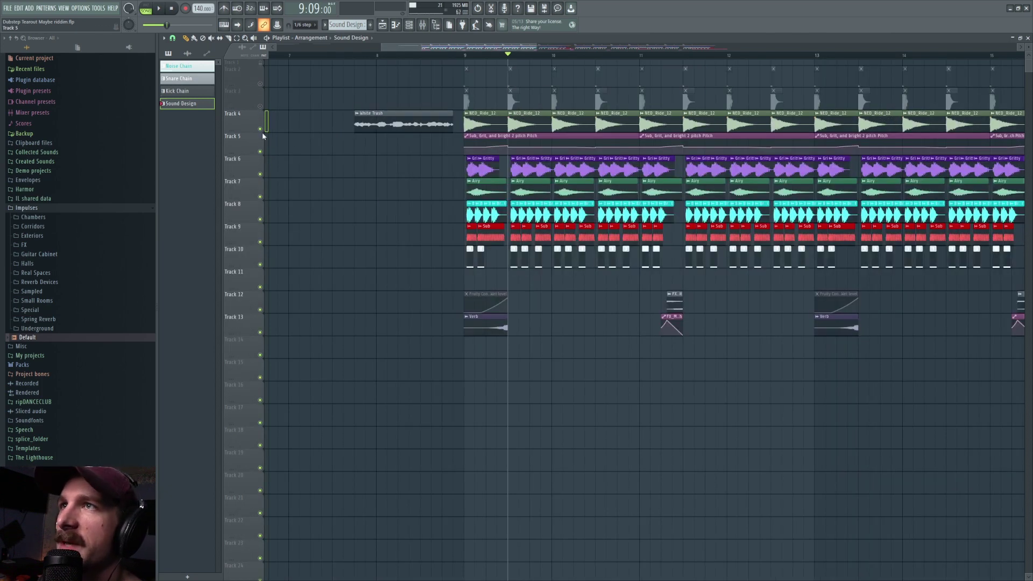
{"action": "left_click", "coordinate": [259, 129]}
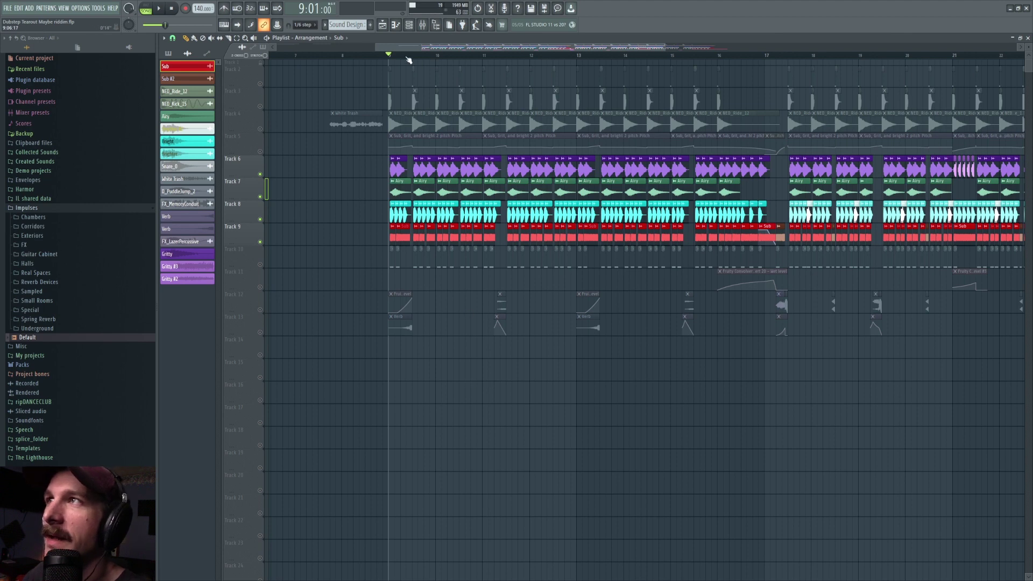
{"action": "scroll", "coordinate": [409, 59], "scroll_direction": "up", "scroll_amount": 5}
{"action": "scroll", "coordinate": [440, 47], "scroll_direction": "right", "scroll_amount": 1}
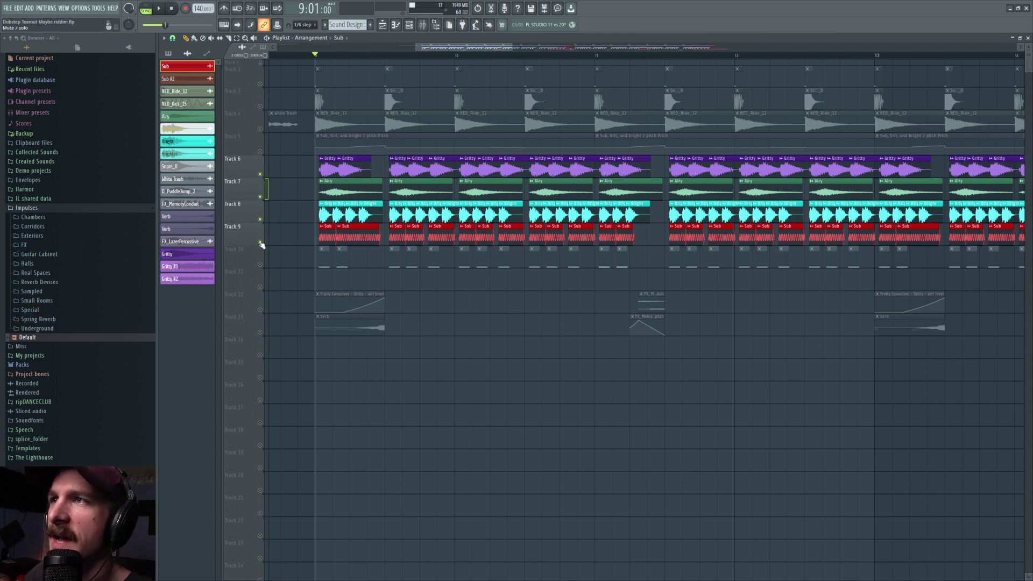
{"action": "key", "text": "space"}
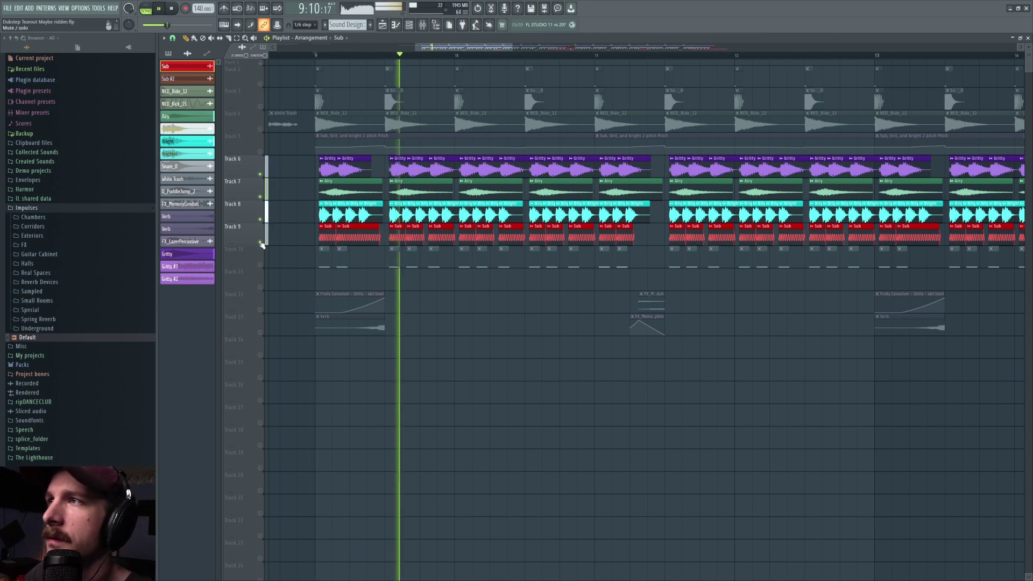
{"action": "key", "text": "space"}
- Mute the Bright and Airy tracks and play only the Gritty and Sub layers from bar 9
{"action": "left_click", "coordinate": [260, 219]}
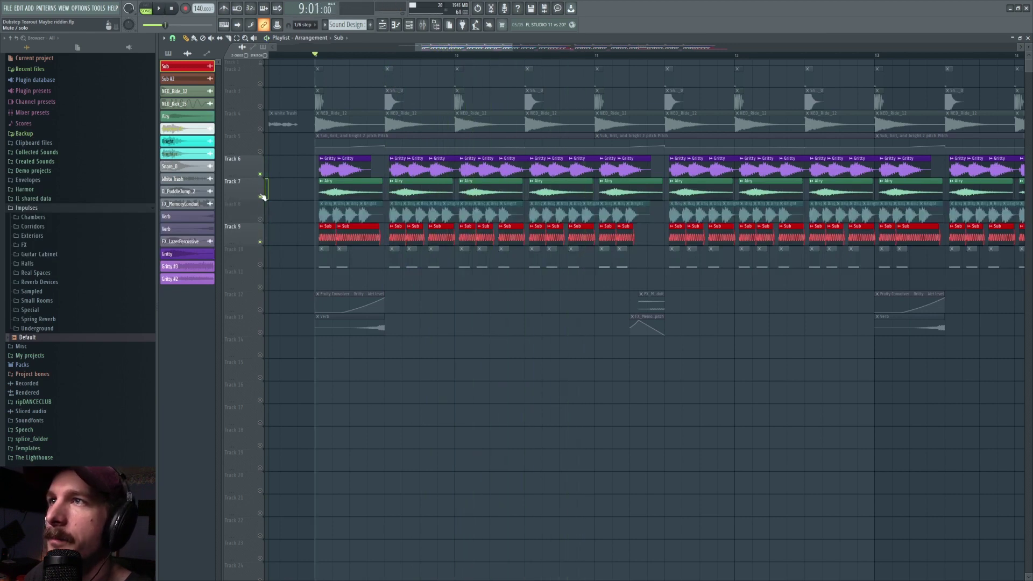
{"action": "left_click", "coordinate": [260, 196]}
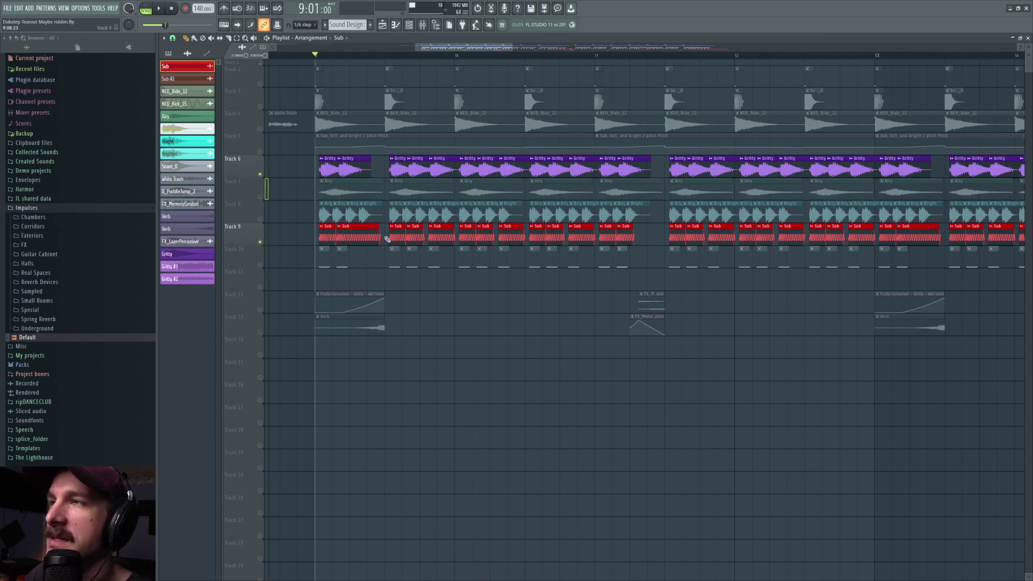
{"action": "key", "text": "space"}
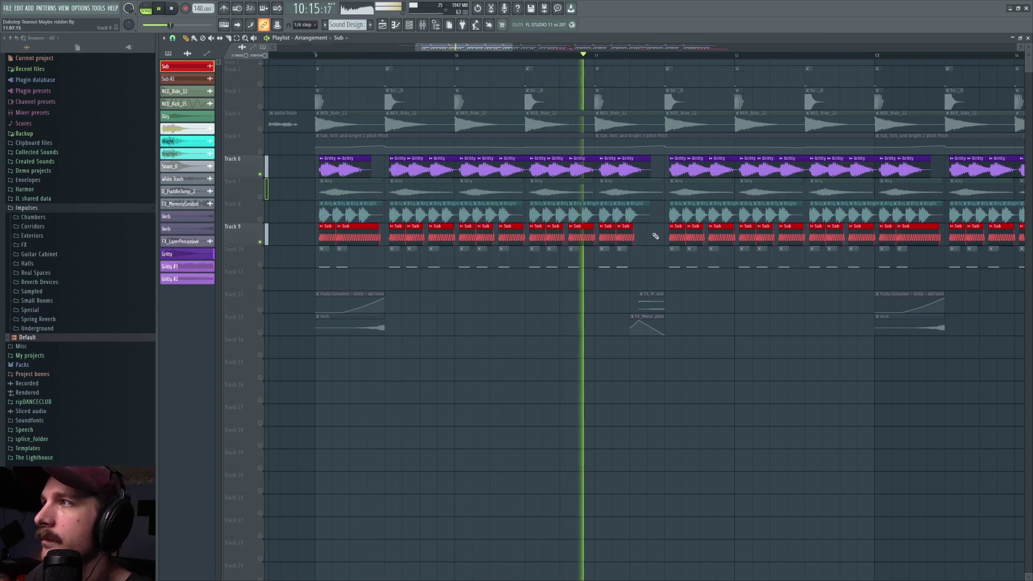
{"action": "key", "text": "space"}
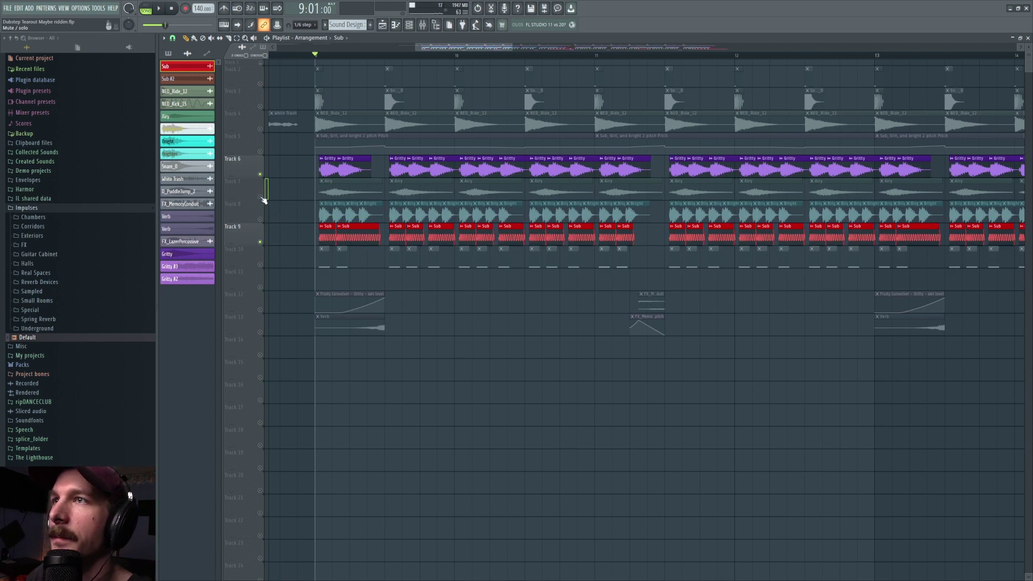
- Unmute the Bright layer on Track 8 and set the playlist snap to 1/2 step
{"action": "left_click", "coordinate": [261, 220]}
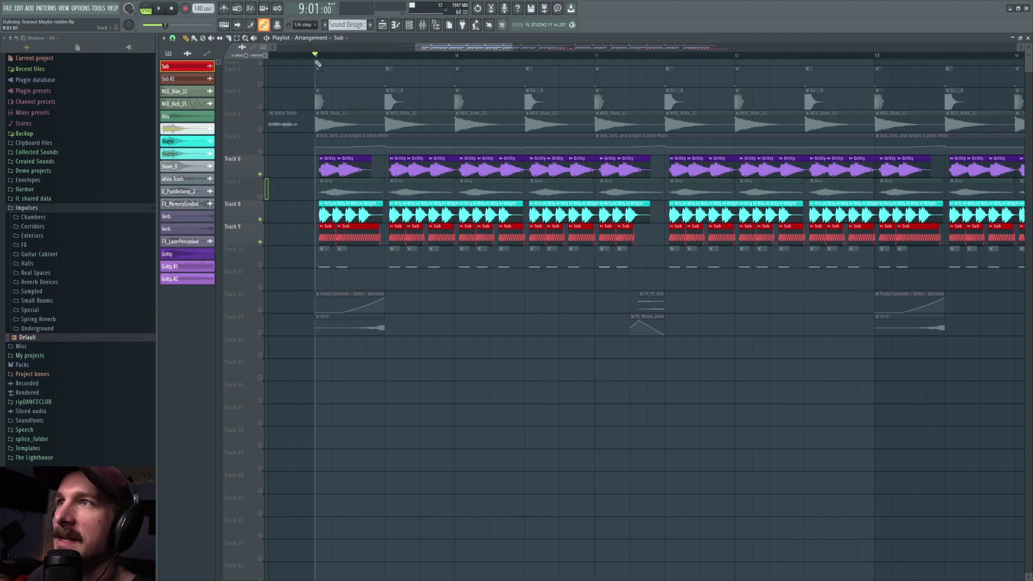
{"action": "scroll", "coordinate": [334, 61], "scroll_direction": "up", "scroll_amount": 1}
{"action": "scroll", "coordinate": [334, 61], "scroll_direction": "up", "scroll_amount": 5}
{"action": "left_click", "coordinate": [172, 37]}
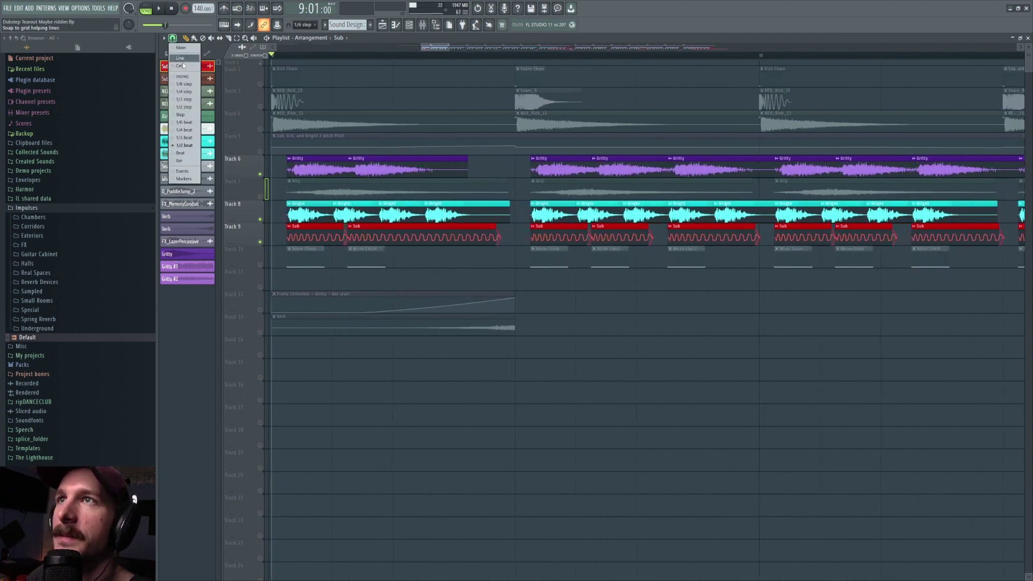
{"action": "left_click", "coordinate": [191, 107]}
{"action": "left_click_drag", "start_coordinate": [446, 47], "coordinate": [441, 47]}
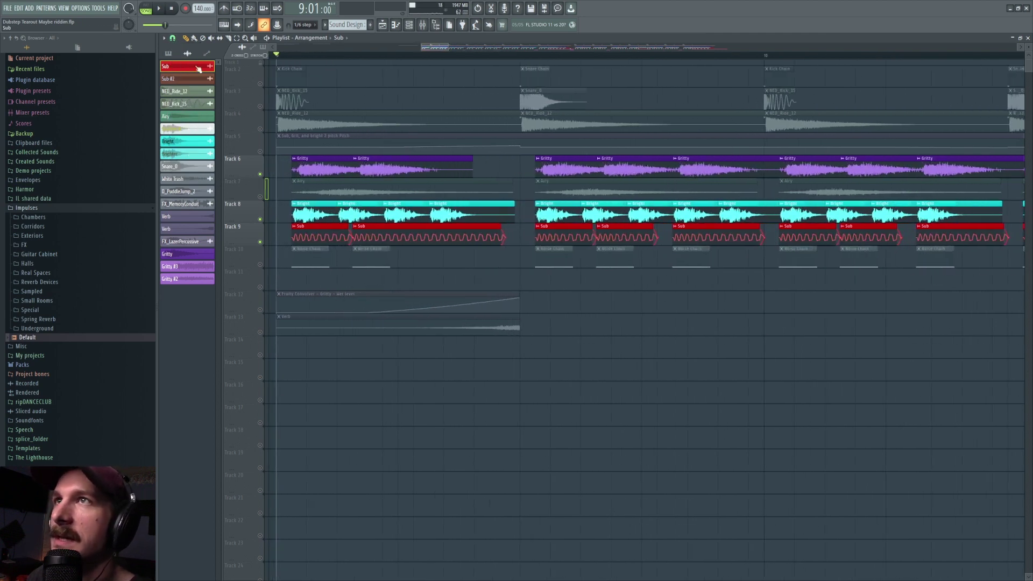
{"action": "left_click", "coordinate": [173, 38]}
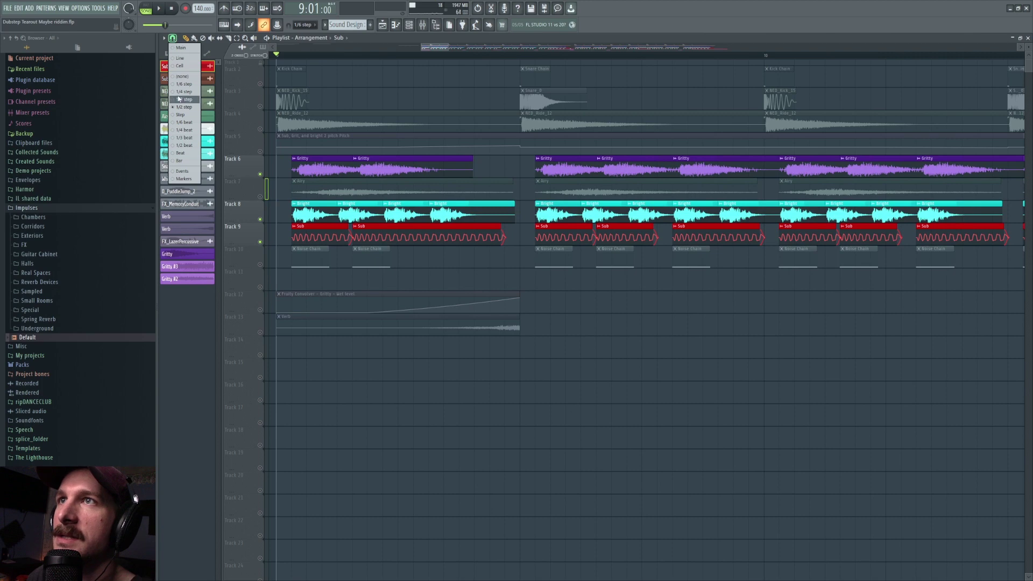
{"action": "left_click", "coordinate": [467, 54]}
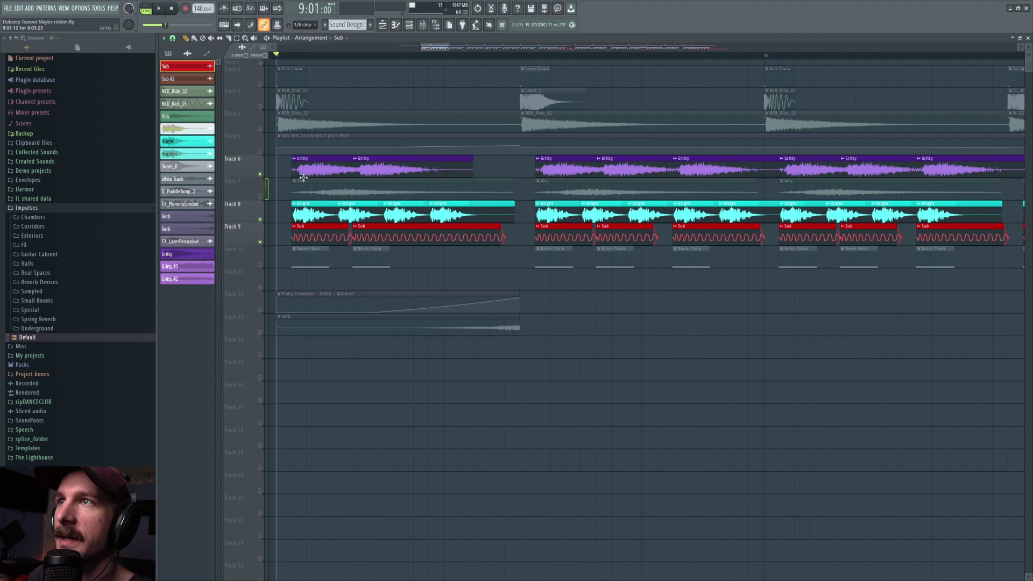
- Shift the second Bright clip in bar 9 slightly forward in time and undo the move
{"action": "mouse_move", "coordinate": [288, 149]}
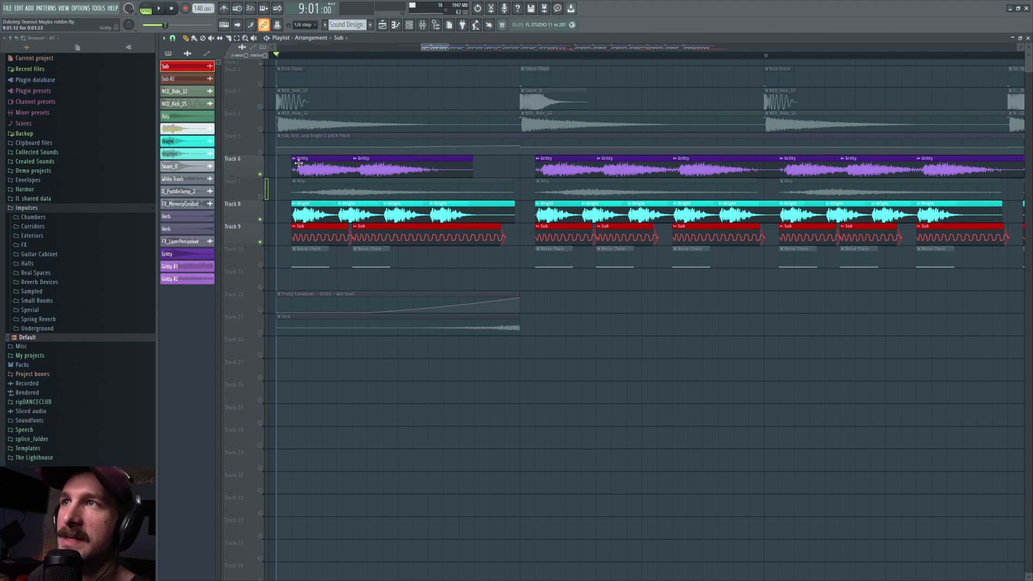
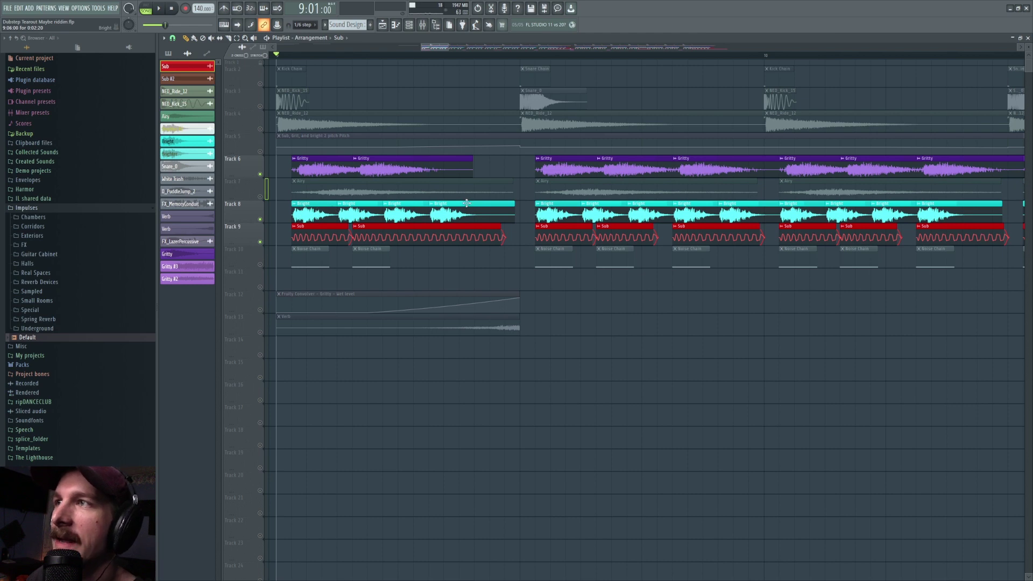
{"action": "left_click_drag", "start_coordinate": [348, 211], "coordinate": [363, 211]}
{"action": "key", "text": "ctrl+z"}
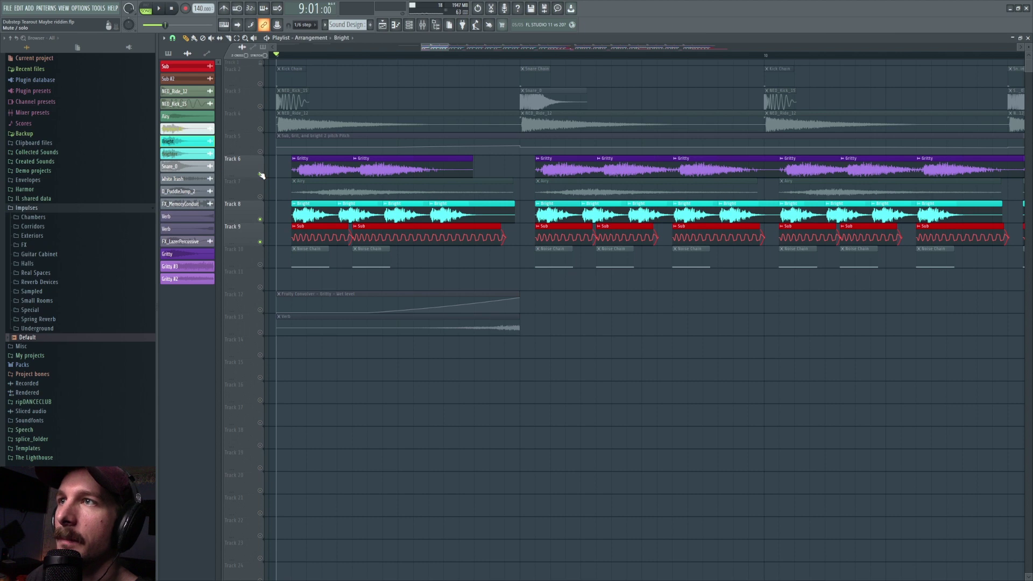
- Play the Gritty, Bright and Sub layers together from bar 9 to hear their combined rhythm
{"action": "scroll", "coordinate": [424, 59], "scroll_direction": "down", "scroll_amount": 5}
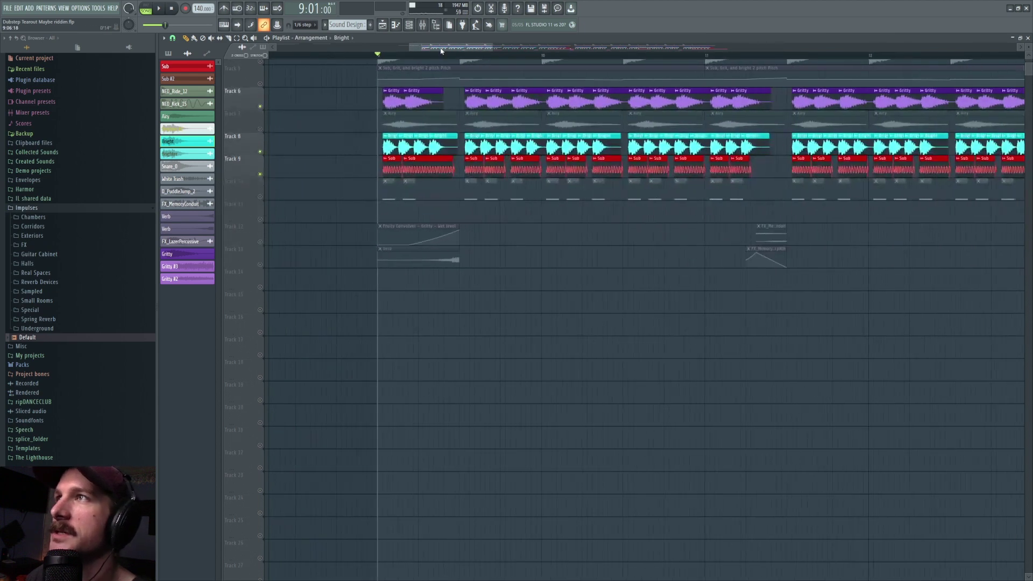
{"action": "scroll", "coordinate": [426, 256], "scroll_direction": "up", "scroll_amount": 3}
{"action": "key", "text": "space"}
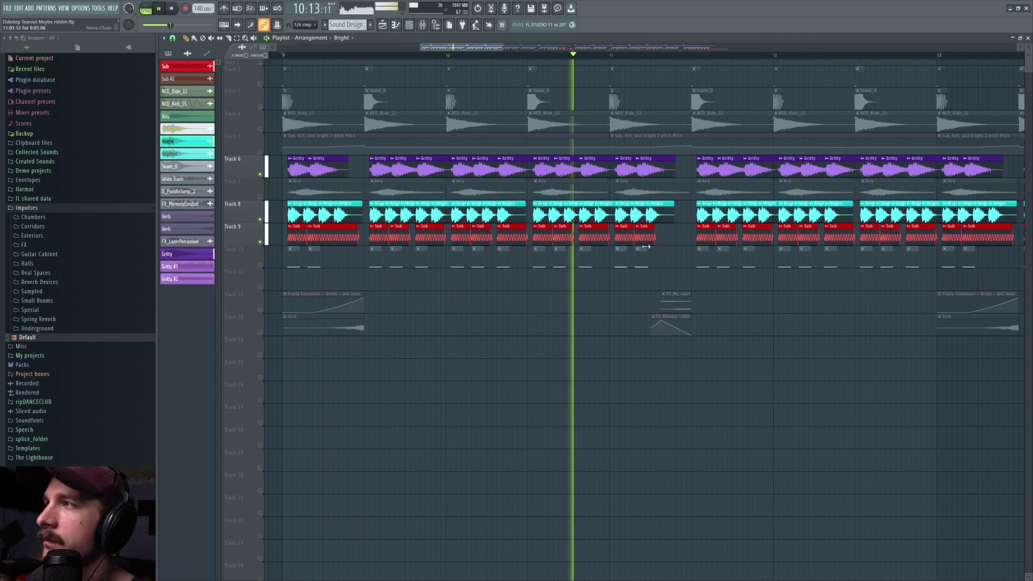
{"action": "key", "text": "space"}
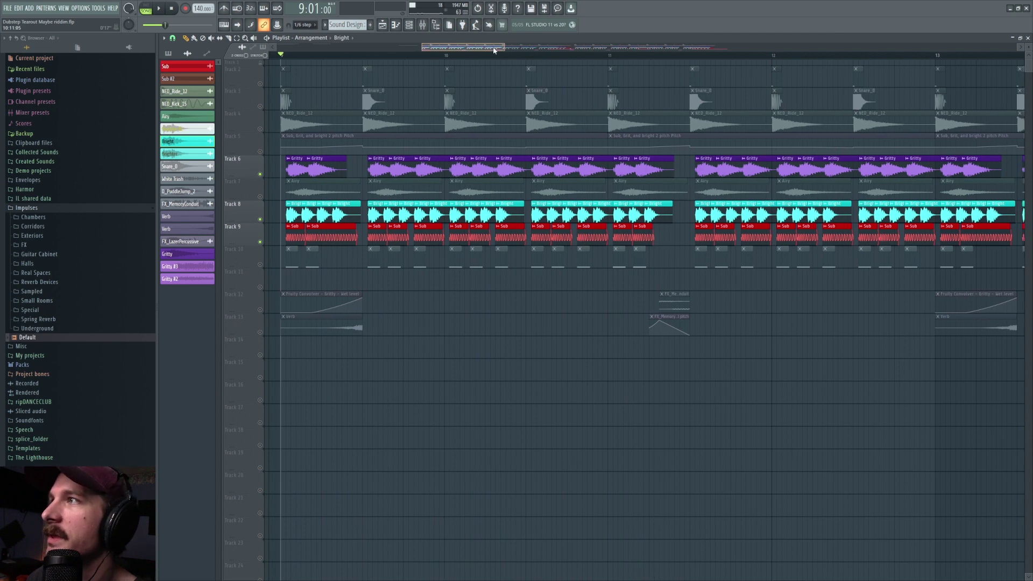
- Play the bass layers from bar 11, first alone and again with the effects on Tracks 12 and 13 unmuted
{"action": "scroll", "coordinate": [510, 58], "scroll_direction": "right", "scroll_amount": 3}
{"action": "left_click", "coordinate": [520, 59]}
{"action": "key", "text": "space"}
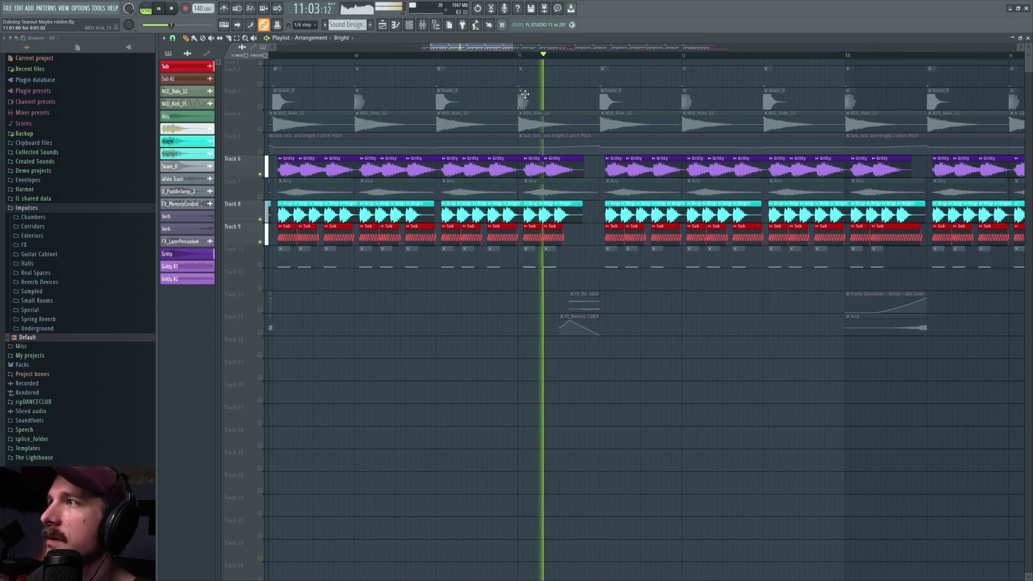
{"action": "key", "text": "space"}
{"action": "left_click", "coordinate": [259, 310]}
{"action": "left_click", "coordinate": [259, 332]}
{"action": "key", "text": "space"}
{"action": "key", "text": "space"}
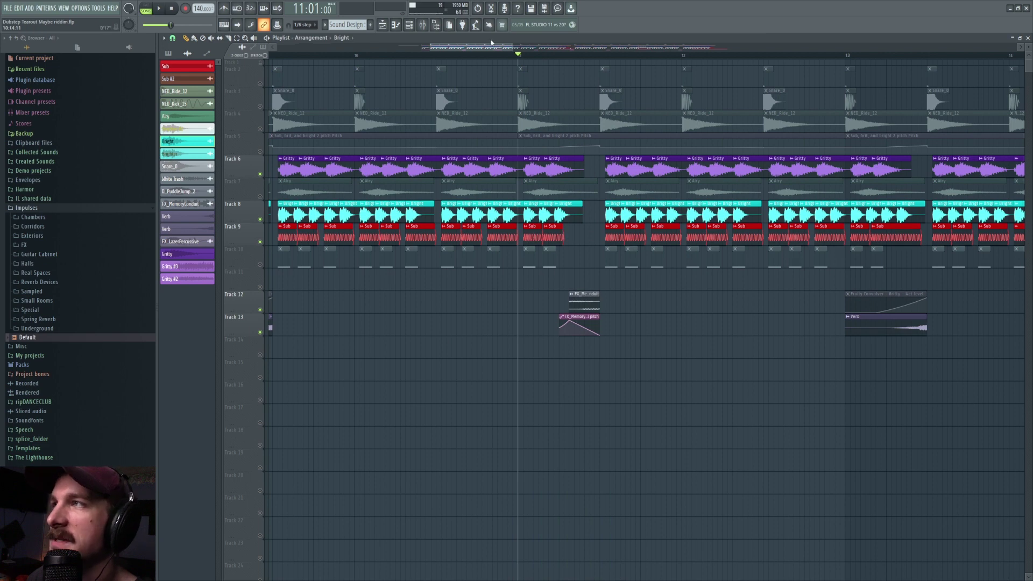
- Unmute all playlist tracks and play the full arrangement from bar 11
{"action": "scroll", "coordinate": [543, 59], "scroll_direction": "down", "scroll_amount": 2}
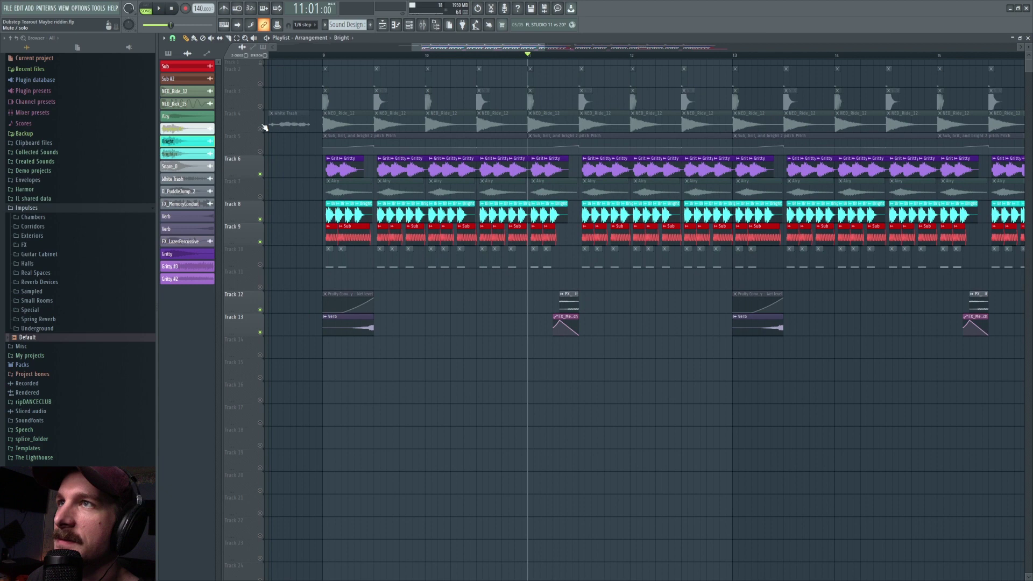
{"action": "left_click", "coordinate": [263, 128]}
{"action": "key", "text": "space"}
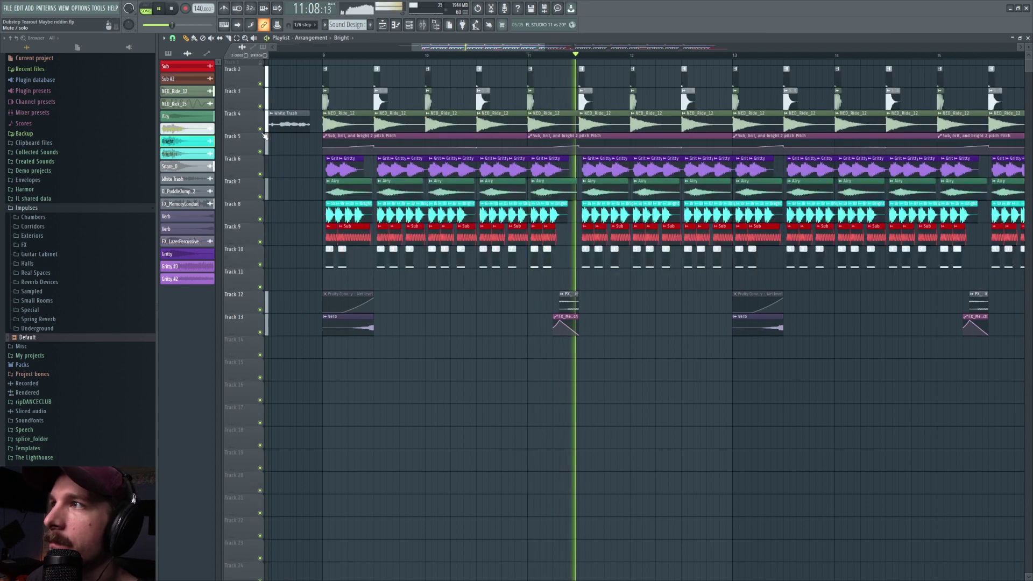
{"action": "key", "text": "space"}
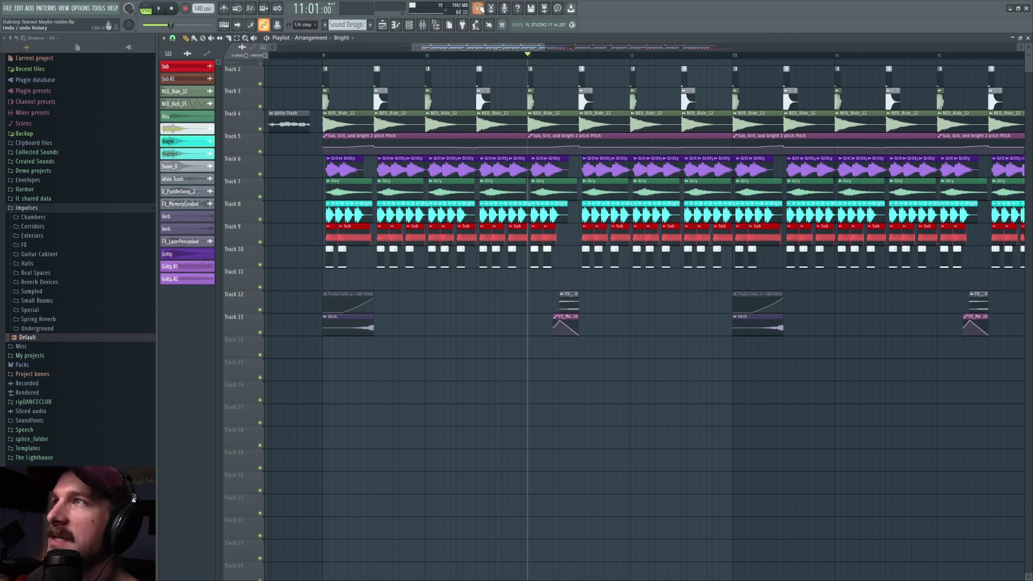
- Solo the Airy layer on Track 7 and play it from bar 9 and from 11:09
{"action": "scroll", "coordinate": [301, 196], "scroll_direction": "up", "scroll_amount": 2}
{"action": "right_click", "coordinate": [260, 197]}
{"action": "scroll", "coordinate": [486, 56], "scroll_direction": "down", "scroll_amount": 5}
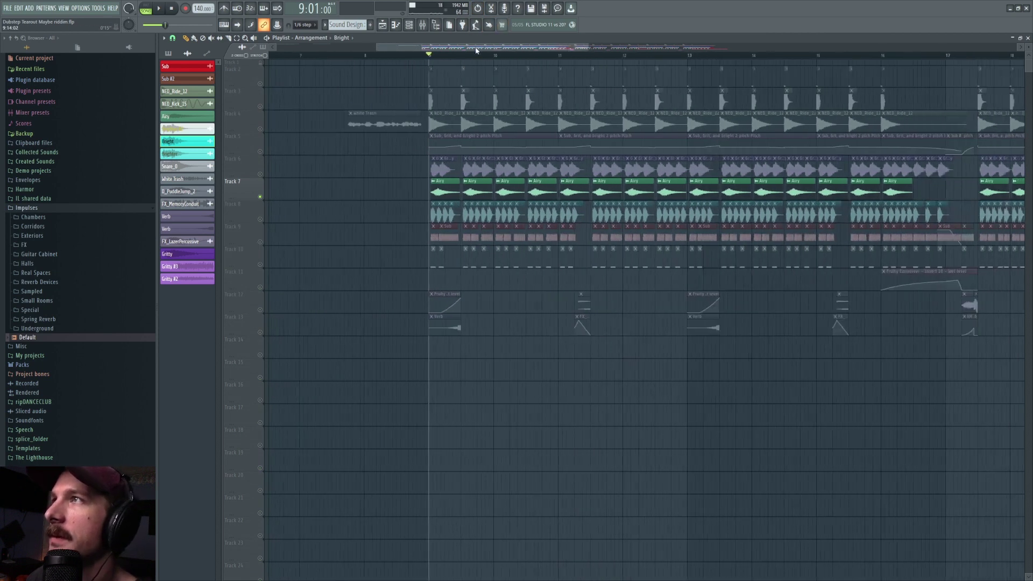
{"action": "left_click_drag", "start_coordinate": [522, 49], "coordinate": [554, 49]}
{"action": "key", "text": "space"}
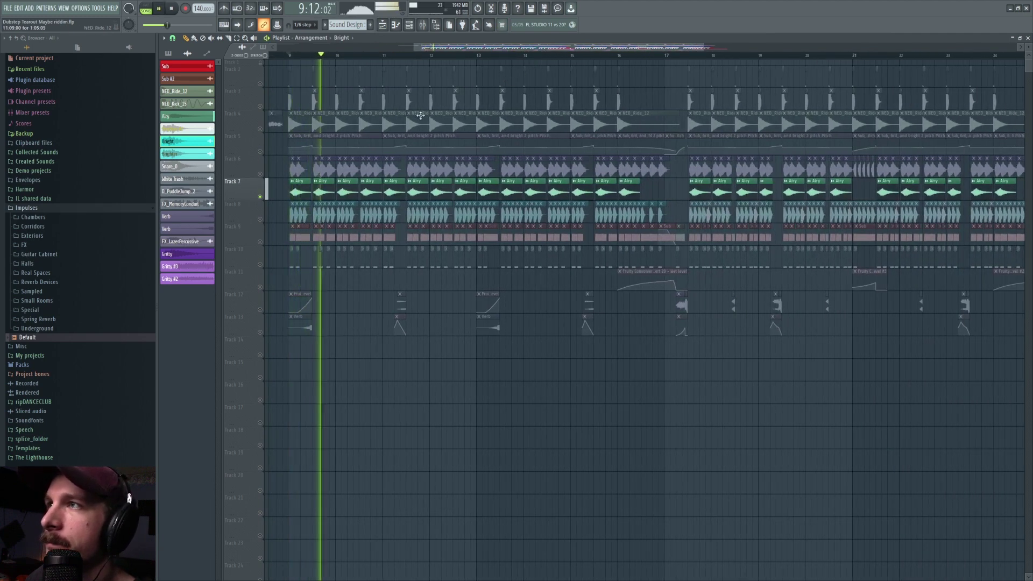
{"action": "key", "text": "space"}
{"action": "left_click", "coordinate": [407, 55]}
{"action": "key", "text": "space"}
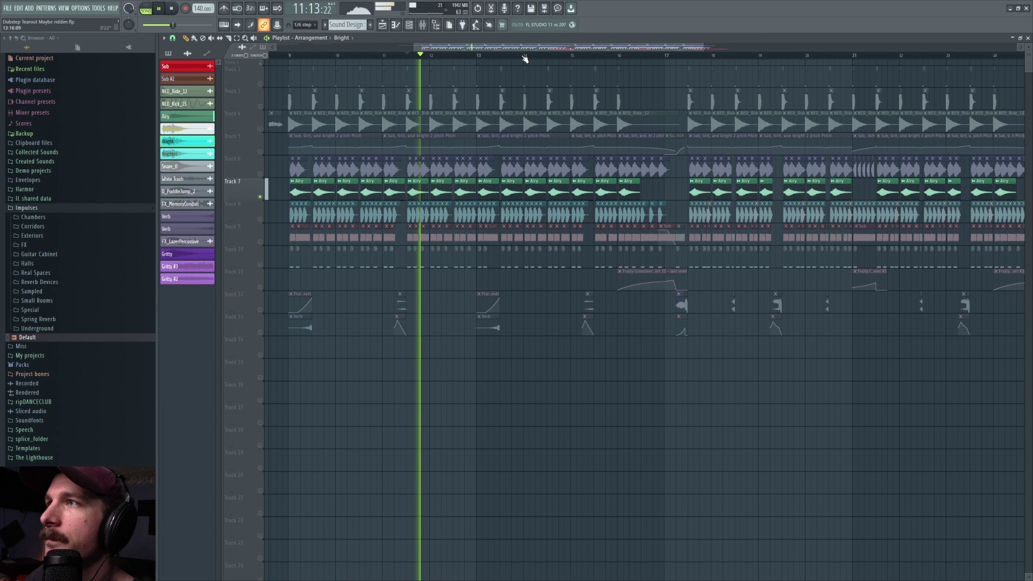
{"action": "key", "text": "space"}
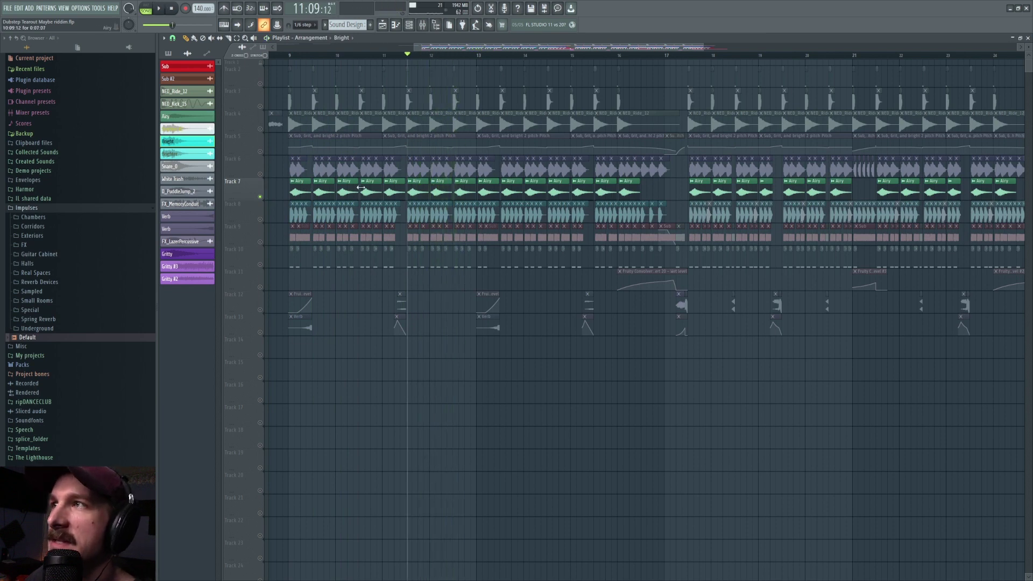
- Unmute Tracks 2, 3 and 4 and play the kick, snare and ride together with the Airy layer from 11:09
{"action": "left_click_drag", "start_coordinate": [261, 107], "coordinate": [261, 83]}
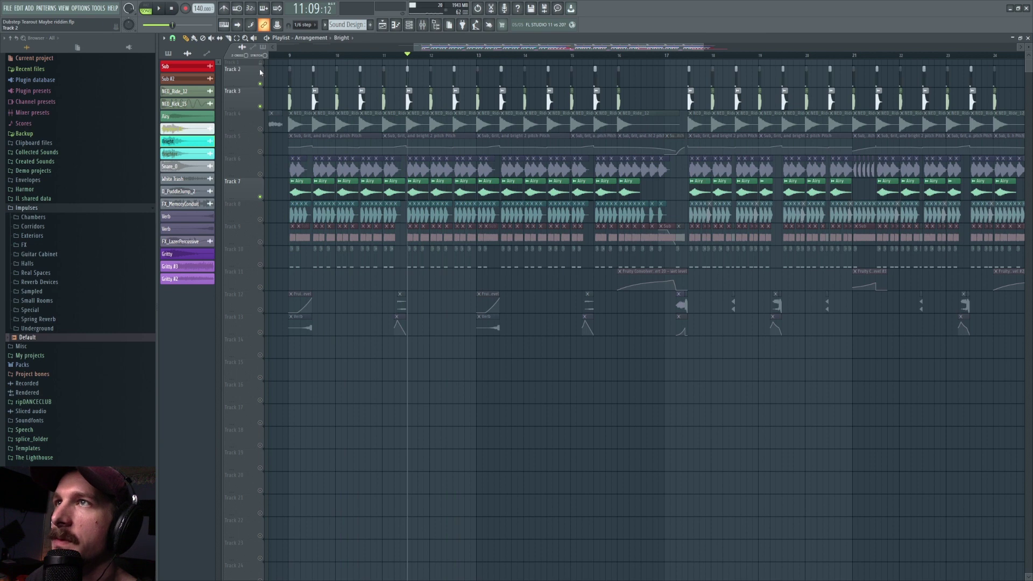
{"action": "key", "text": "space"}
{"action": "left_click", "coordinate": [260, 129]}
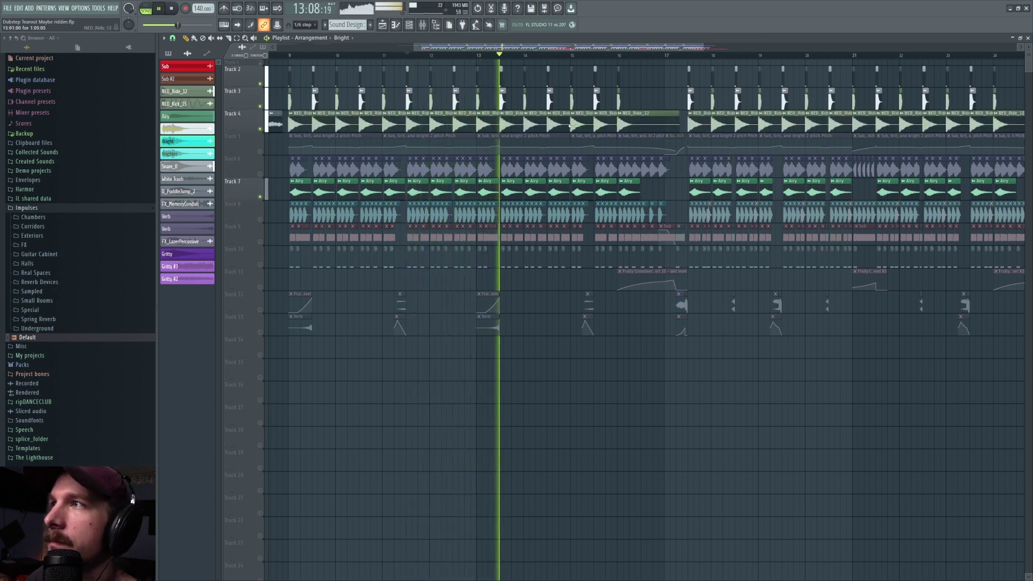
{"action": "key", "text": "space"}
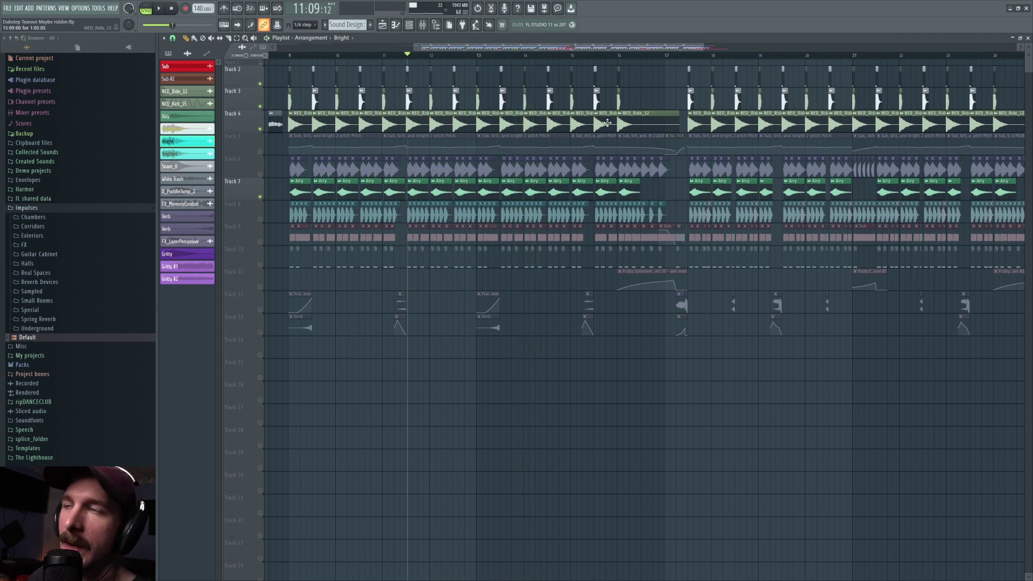
- Add Gritty on Track 6 and Bright on Track 8, play from 17:09, and mute the Airy layer during playback
{"action": "mouse_move", "coordinate": [445, 57]}
{"action": "left_mouse_down"}
{"action": "mouse_move", "coordinate": [466, 47]}
{"action": "mouse_move", "coordinate": [449, 48]}
{"action": "left_mouse_up"}
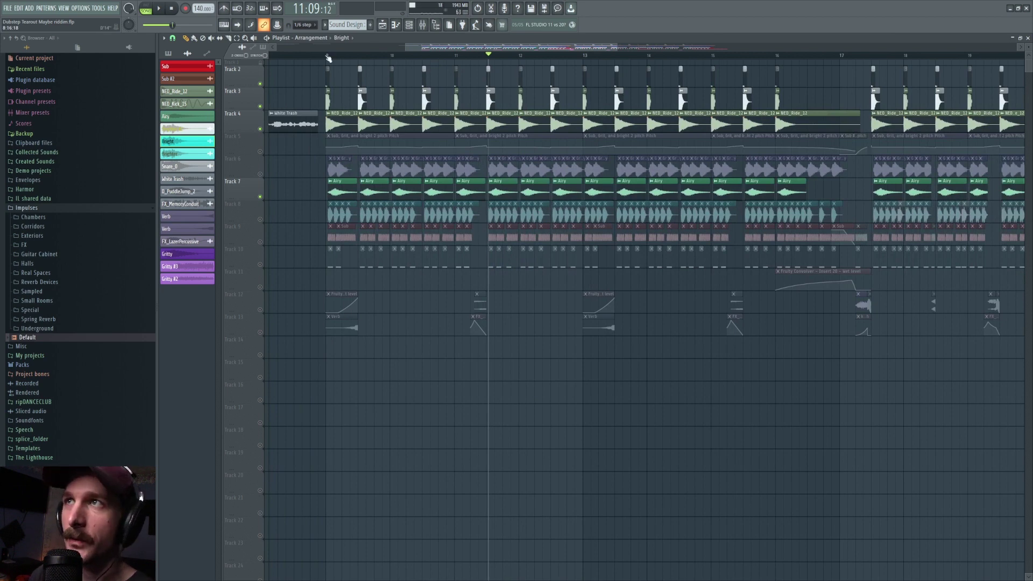
{"action": "mouse_move", "coordinate": [488, 54]}
{"action": "left_mouse_down"}
{"action": "mouse_move", "coordinate": [1011, 54]}
{"action": "mouse_move", "coordinate": [503, 57]}
{"action": "left_mouse_up"}
{"action": "left_click", "coordinate": [260, 174]}
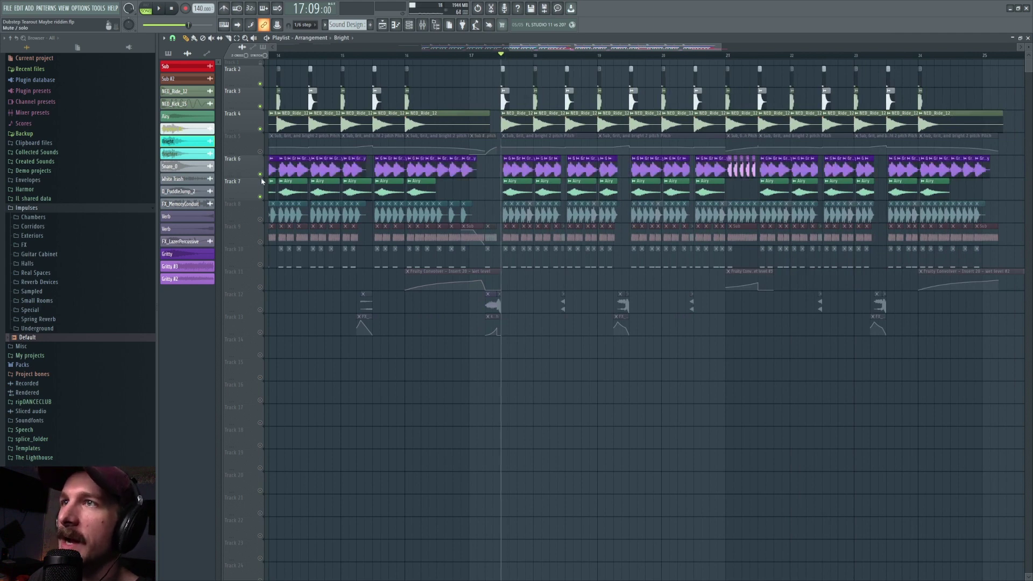
{"action": "left_click", "coordinate": [259, 219]}
{"action": "key", "text": "space"}
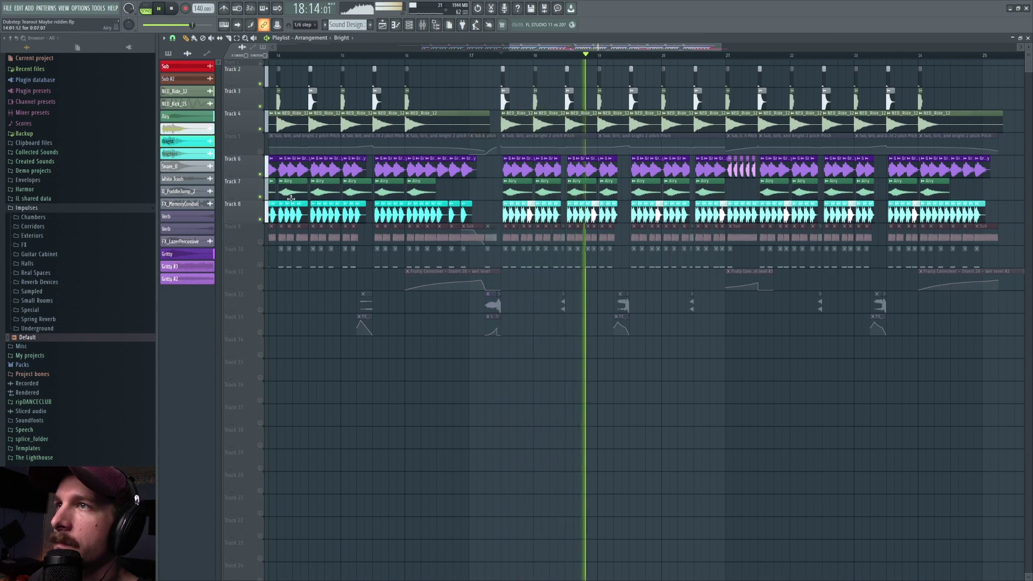
{"action": "left_click", "coordinate": [260, 198]}
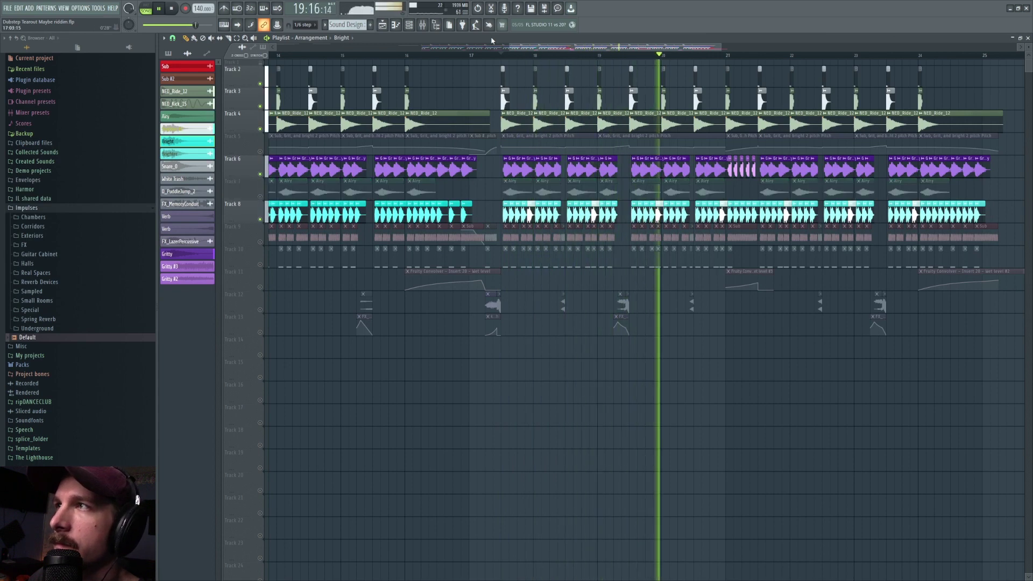
{"action": "key", "text": "space"}
- Mute Tracks 2, 3 and 4, unmute Sub on Track 9, and play Gritty, Bright and Sub from just before bar 9
{"action": "scroll", "coordinate": [516, 50], "scroll_direction": "down", "scroll_amount": 3}
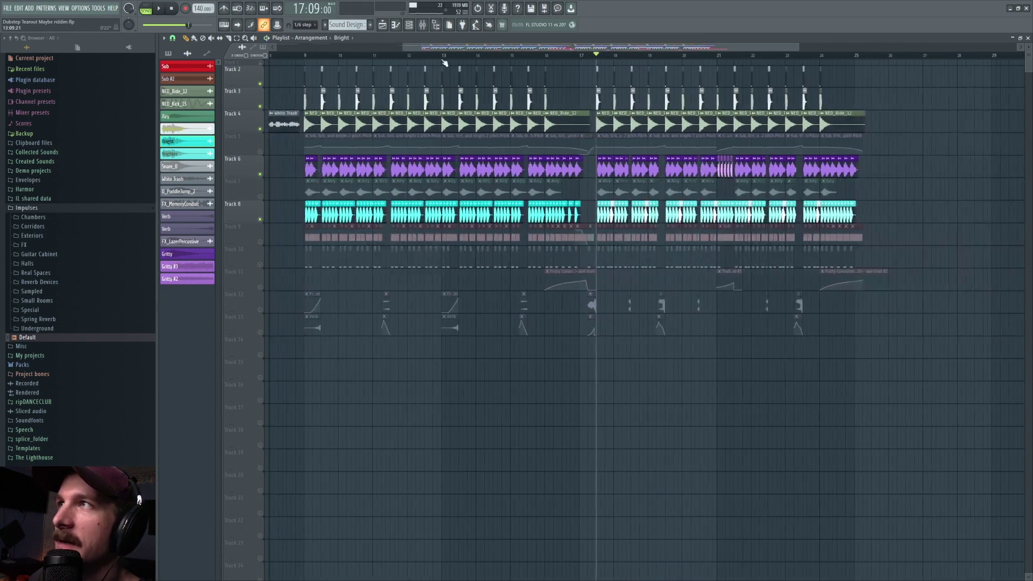
{"action": "left_click", "coordinate": [301, 55]}
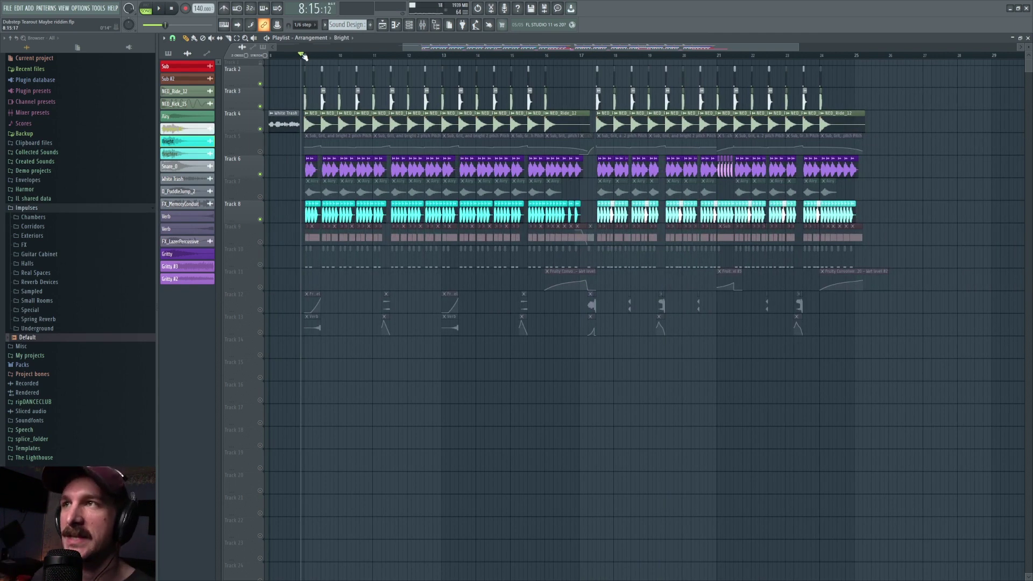
{"action": "scroll", "coordinate": [317, 56], "scroll_direction": "up", "scroll_amount": 2}
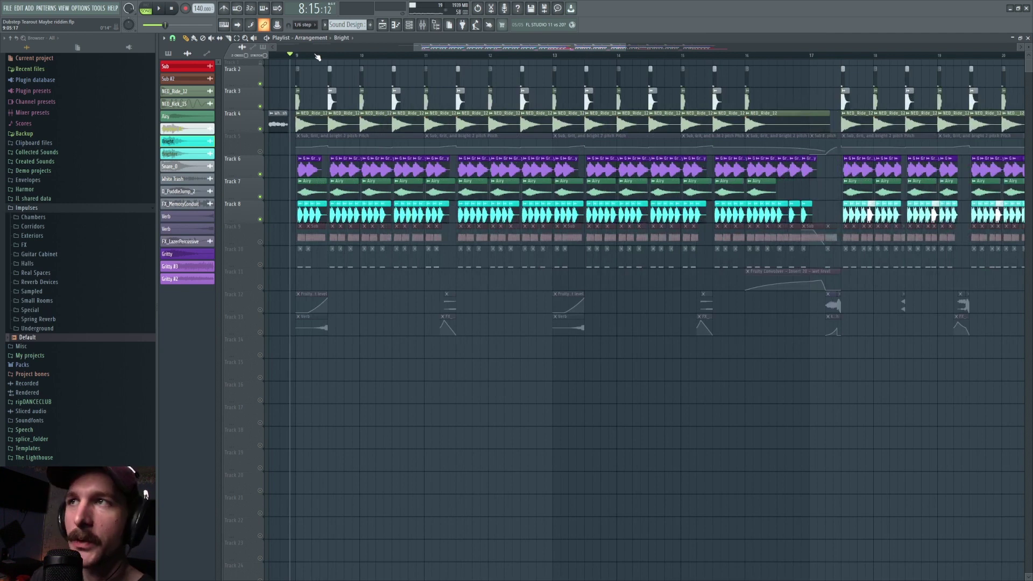
{"action": "scroll", "coordinate": [316, 58], "scroll_direction": "up", "scroll_amount": 2}
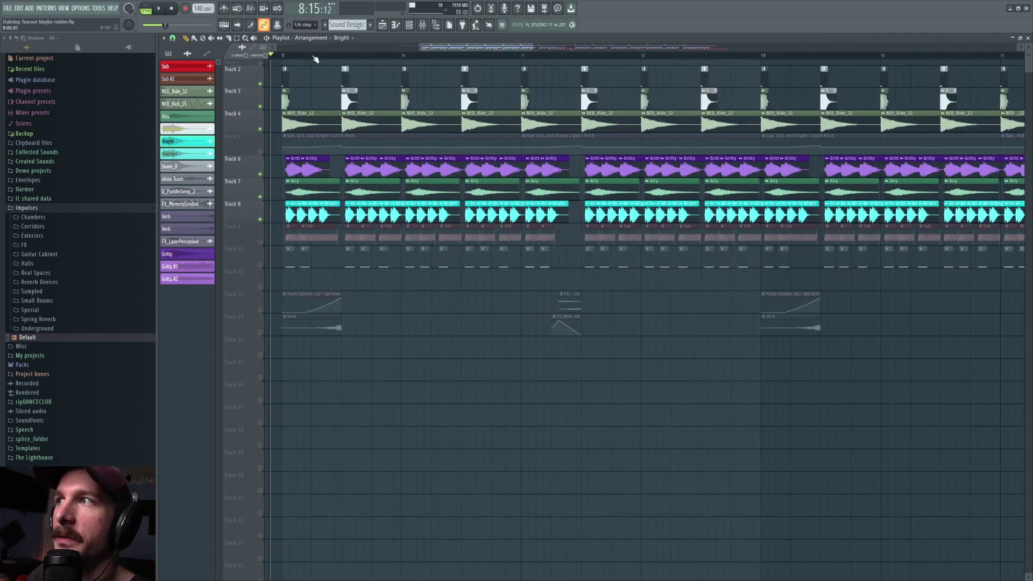
{"action": "left_click", "coordinate": [260, 198]}
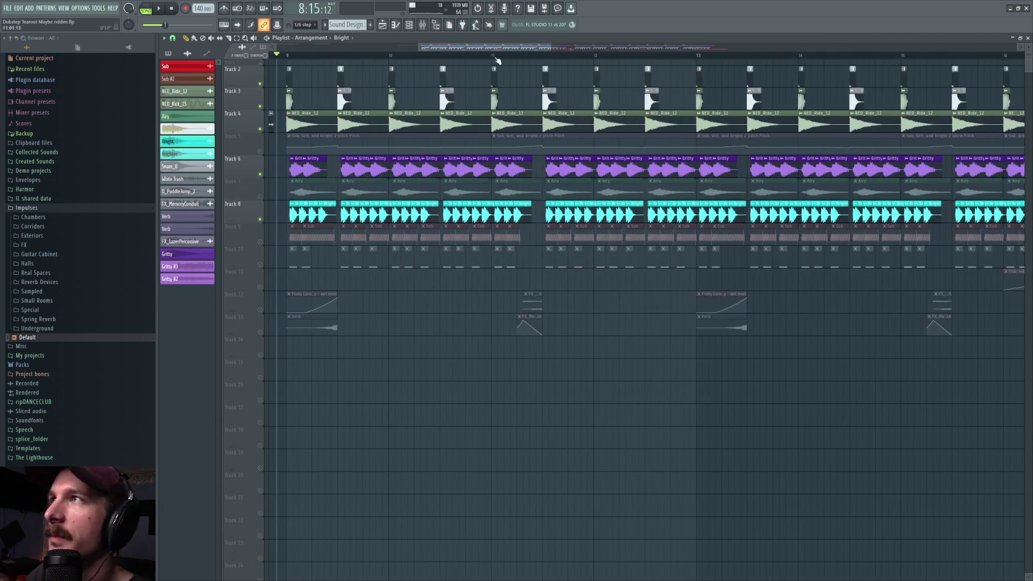
{"action": "scroll", "coordinate": [497, 60], "scroll_direction": "down", "scroll_amount": 2}
{"action": "left_click", "coordinate": [260, 242]}
{"action": "left_click", "coordinate": [260, 106]}
{"action": "left_click", "coordinate": [260, 84]}
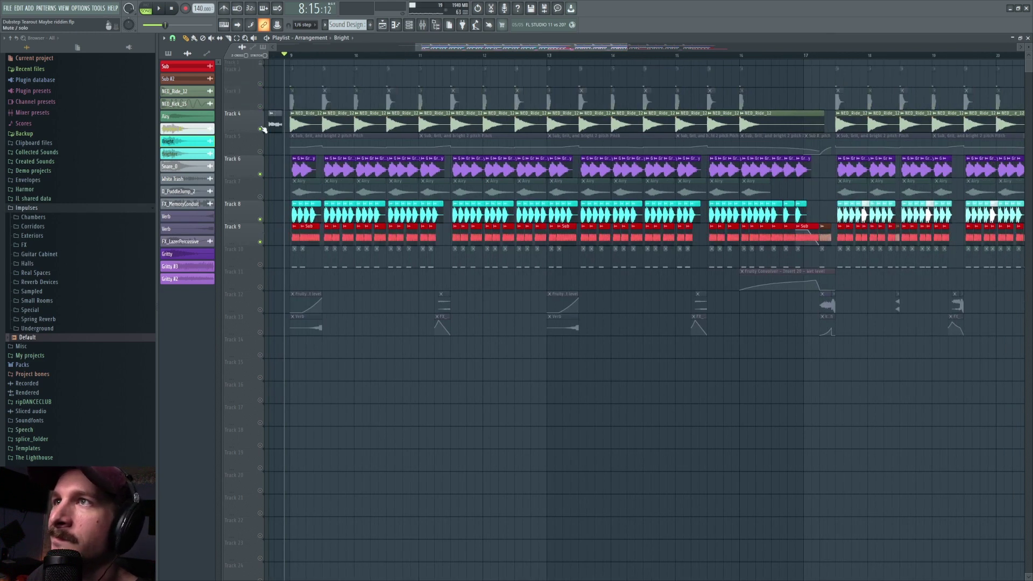
{"action": "left_click", "coordinate": [261, 129]}
{"action": "key", "text": "space"}
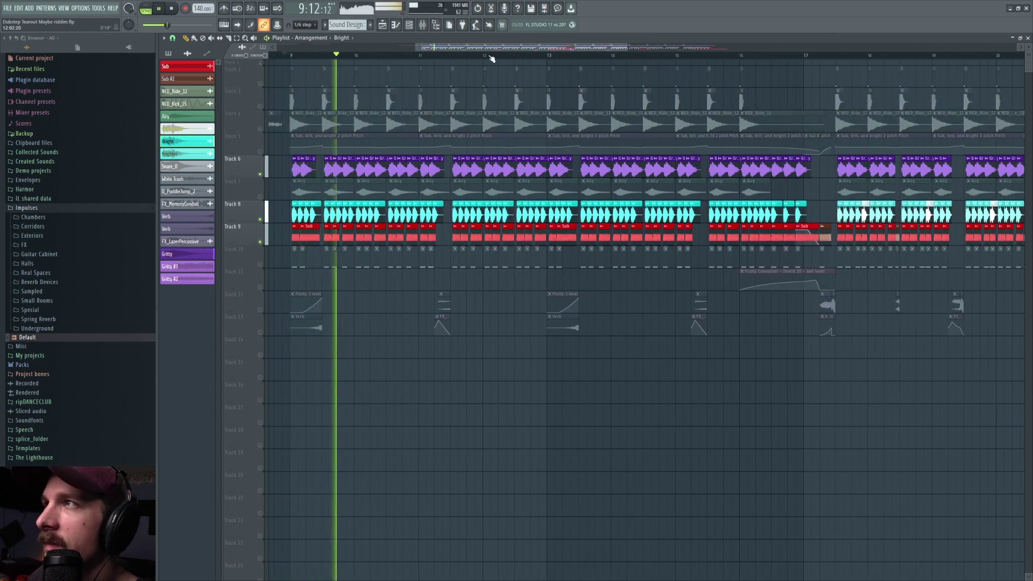
{"action": "key", "text": "space"}
- Lay out five consecutive Bright clips on the empty part of Track 11 as a rhythm example, and delete them
{"action": "scroll", "coordinate": [334, 55], "scroll_direction": "up", "scroll_amount": 5}
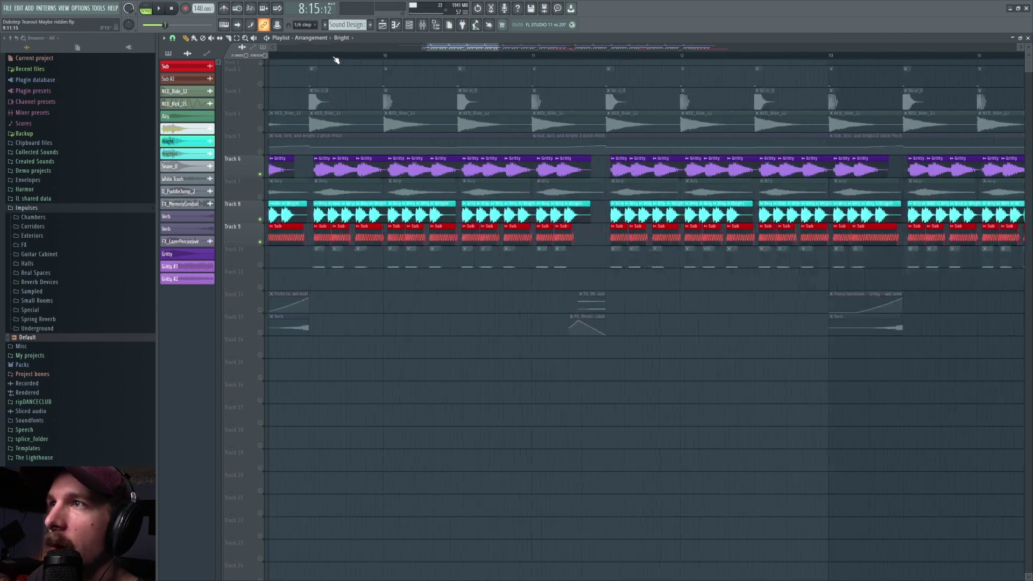
{"action": "left_click", "coordinate": [302, 280]}
{"action": "left_click_drag", "start_coordinate": [312, 300], "coordinate": [338, 261]}
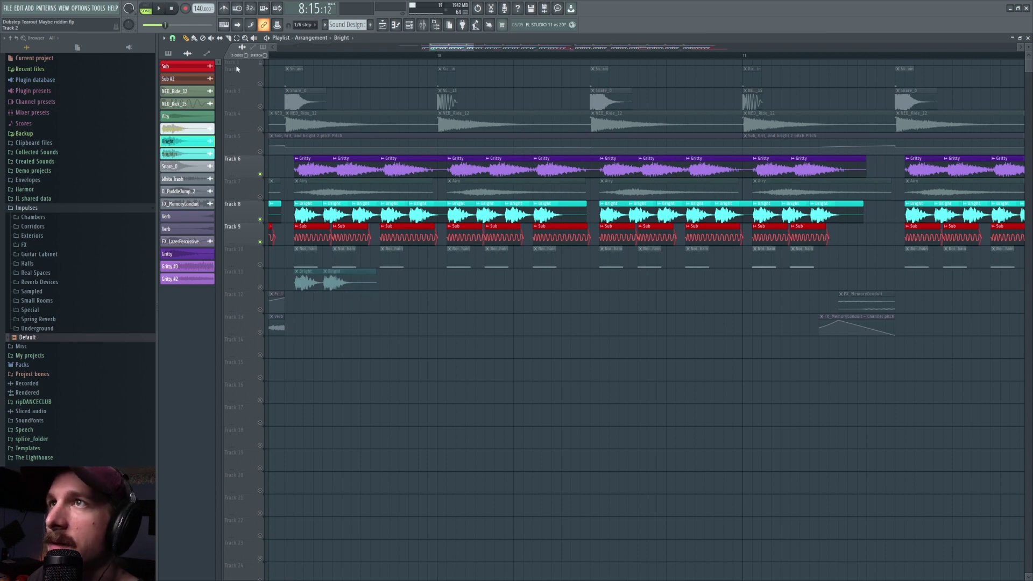
{"action": "left_click", "coordinate": [342, 272]}
{"action": "left_click_drag", "start_coordinate": [371, 301], "coordinate": [412, 269]}
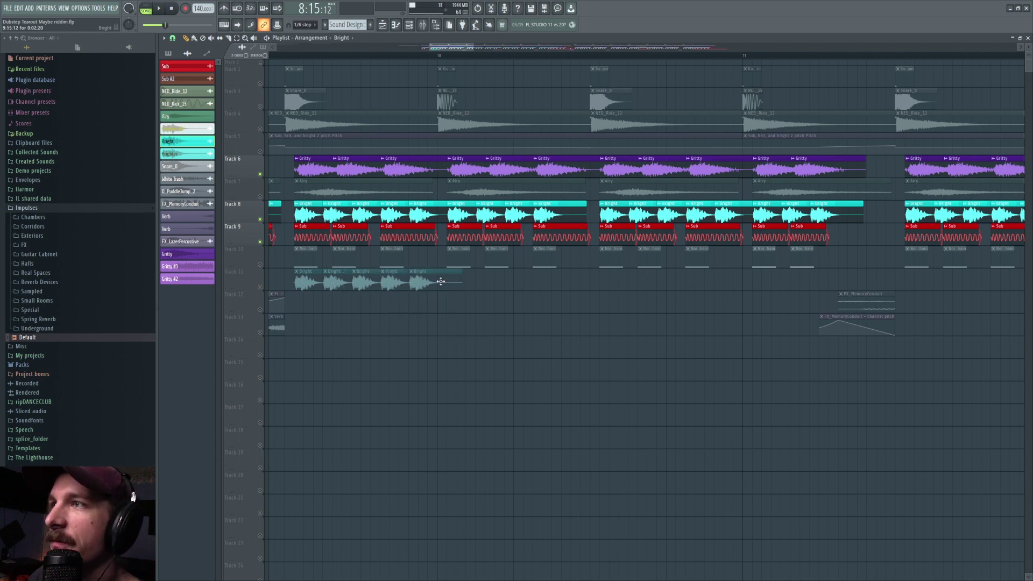
{"action": "key", "text": "Delete"}
- Change the playlist's snap setting, place the playhead at 12:01:00, and play the Gritty, Bright and Sub layers
{"action": "scroll", "coordinate": [455, 57], "scroll_direction": "down", "scroll_amount": 3}
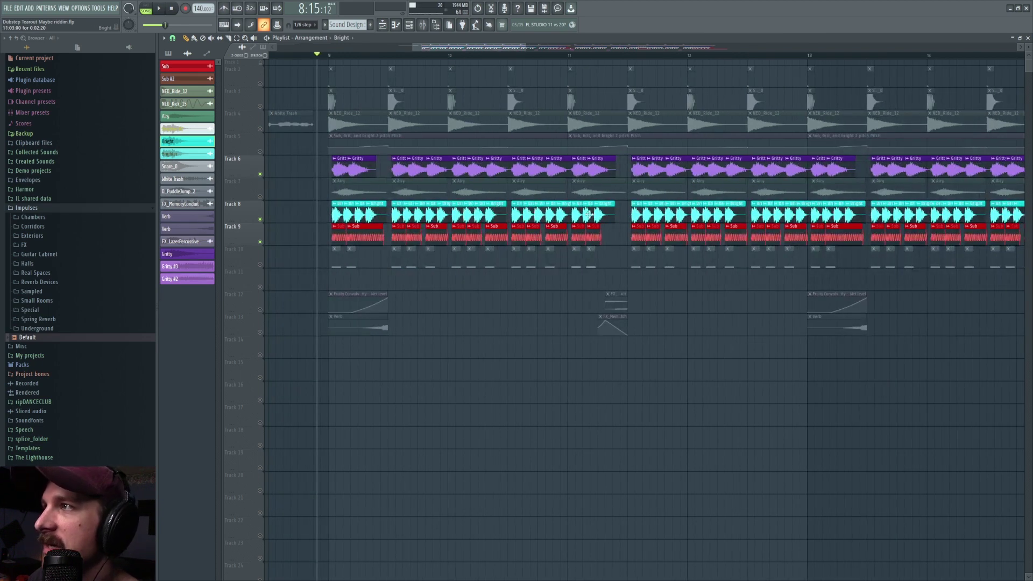
{"action": "scroll", "coordinate": [484, 60], "scroll_direction": "right", "scroll_amount": 5}
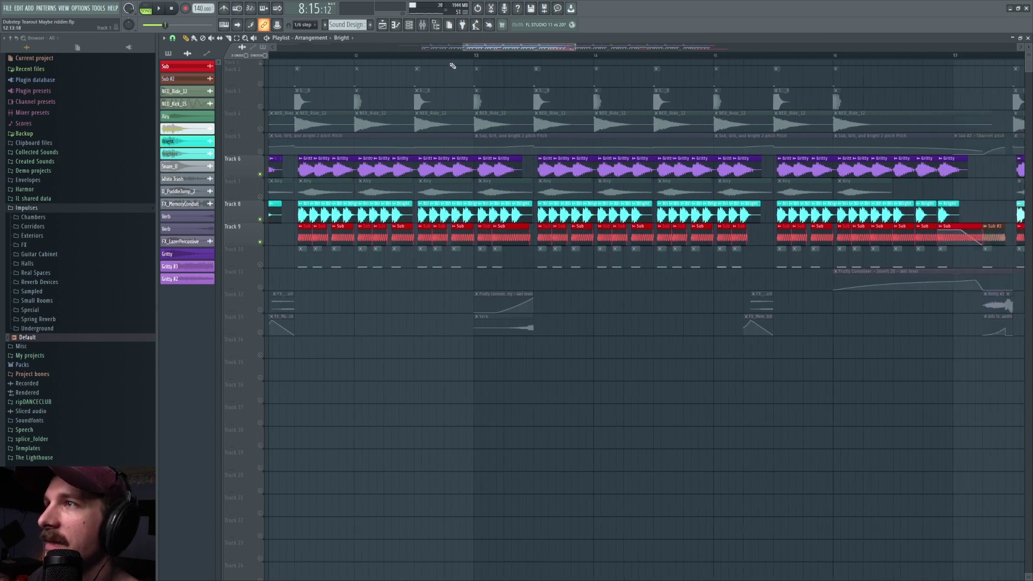
{"action": "left_click", "coordinate": [355, 58]}
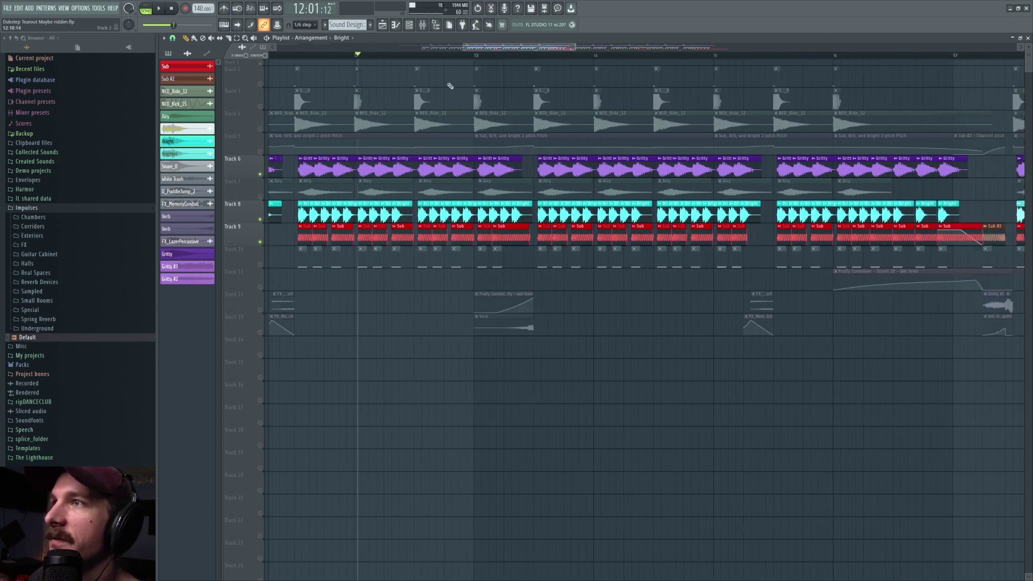
{"action": "left_click", "coordinate": [174, 39]}
{"action": "left_click", "coordinate": [185, 145]}
{"action": "left_click", "coordinate": [356, 55]}
{"action": "scroll", "coordinate": [472, 60], "scroll_direction": "down", "scroll_amount": 2}
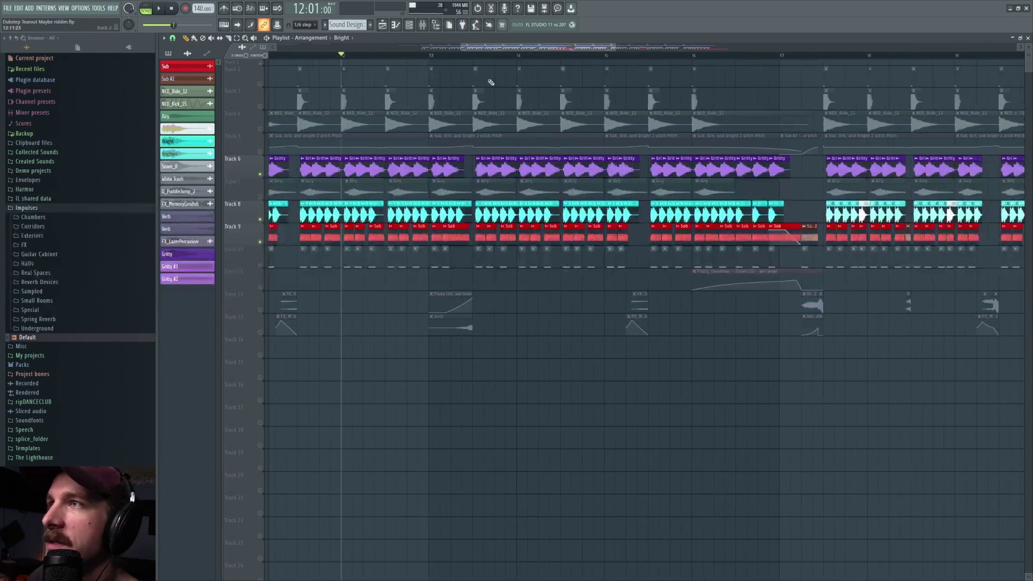
{"action": "key", "text": "space"}
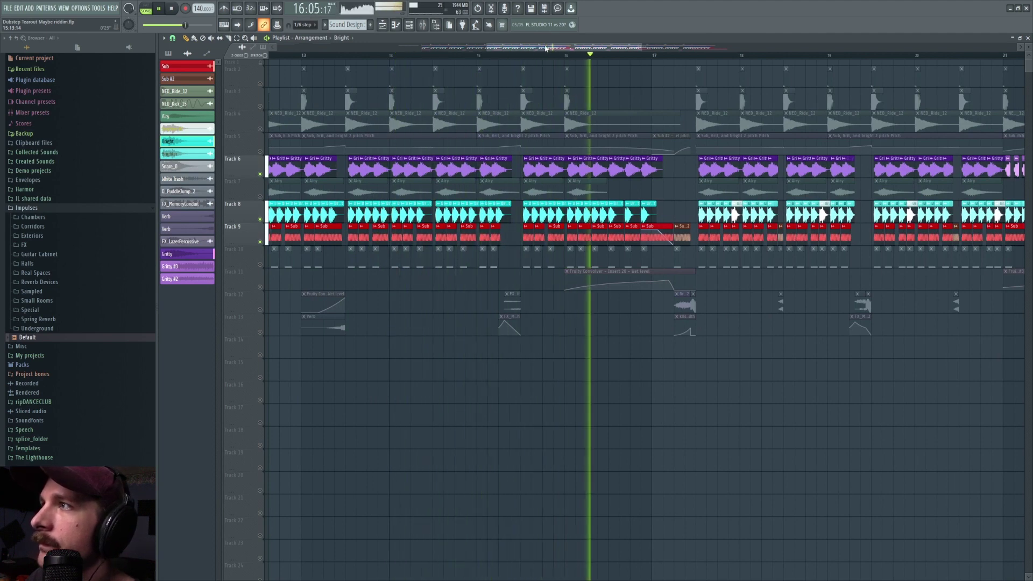
{"action": "key", "text": "space"}
- Mute the Bright layer on Track 8 and play Gritty and Sub alone around bar 15
{"action": "left_click_drag", "start_coordinate": [537, 47], "coordinate": [556, 49]}
{"action": "scroll", "coordinate": [560, 49], "scroll_direction": "down", "scroll_amount": 3}
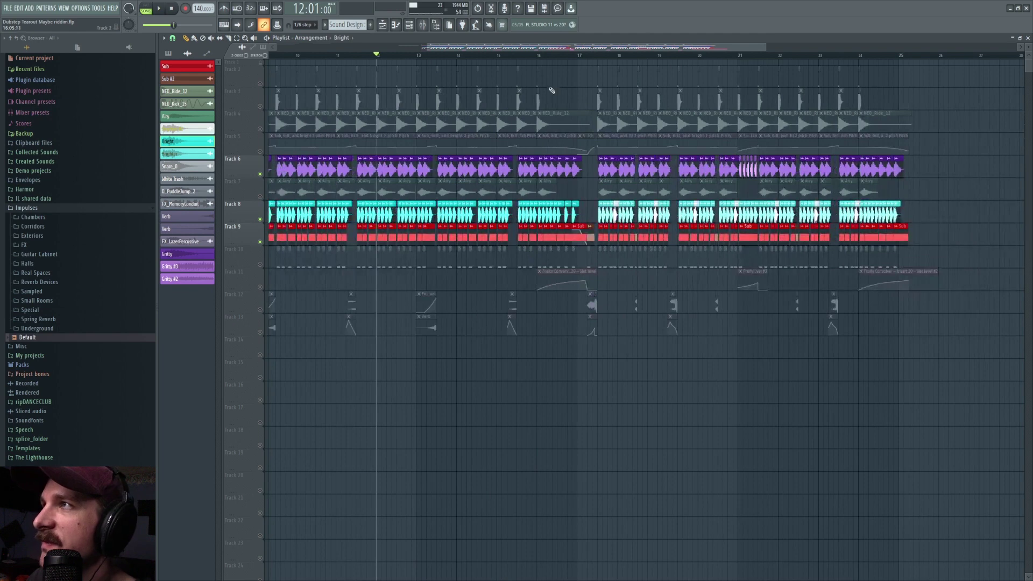
{"action": "scroll", "coordinate": [560, 54], "scroll_direction": "up", "scroll_amount": 4}
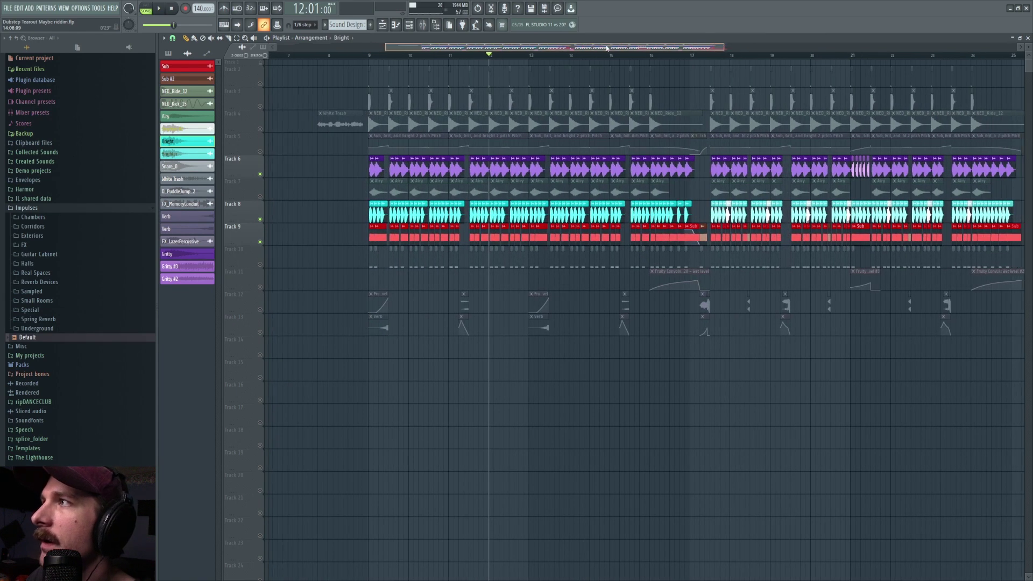
{"action": "scroll", "coordinate": [592, 55], "scroll_direction": "up", "scroll_amount": 3}
{"action": "left_click_drag", "start_coordinate": [441, 57], "coordinate": [546, 56]}
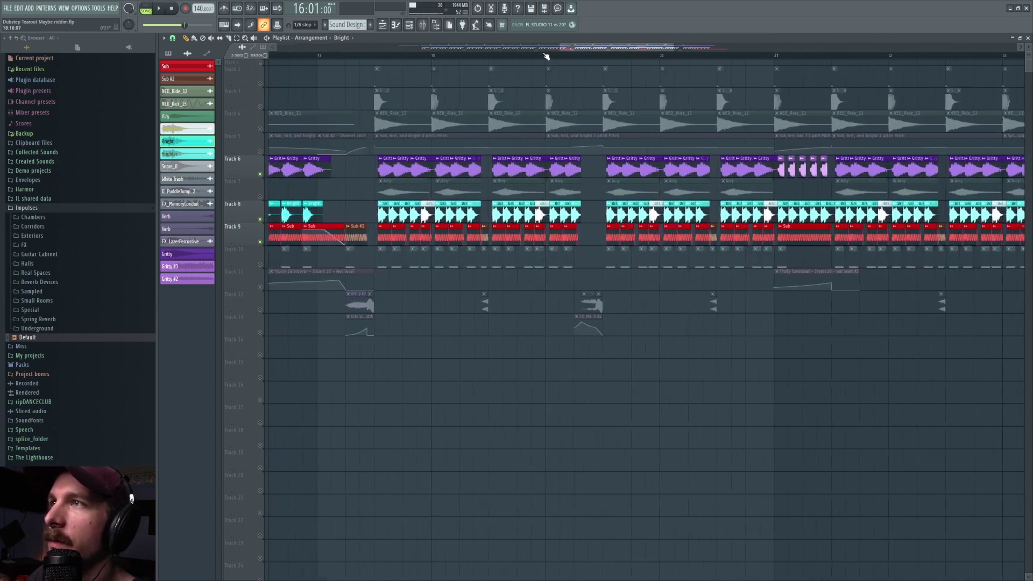
{"action": "left_click", "coordinate": [367, 56]}
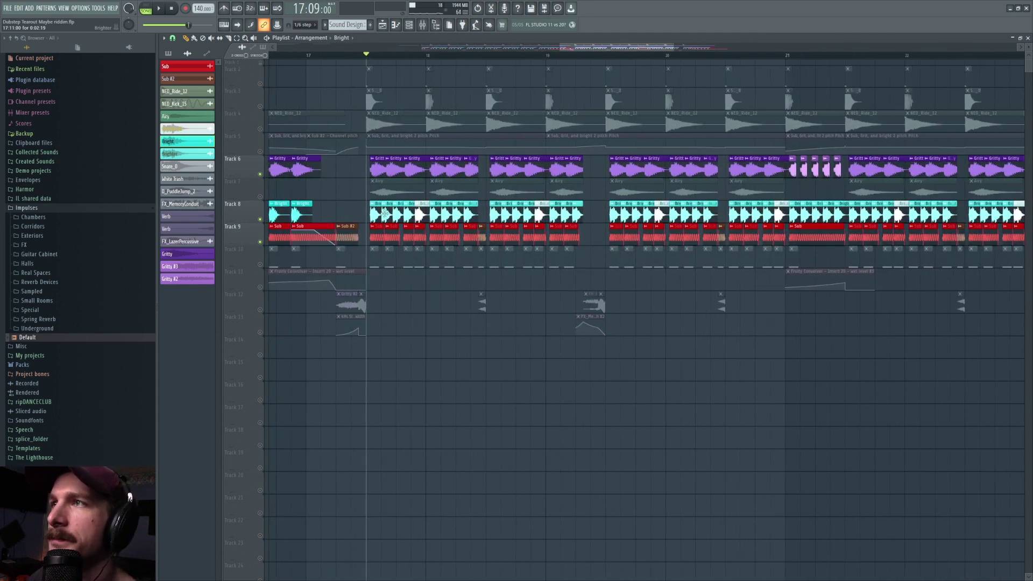
{"action": "left_click", "coordinate": [260, 219]}
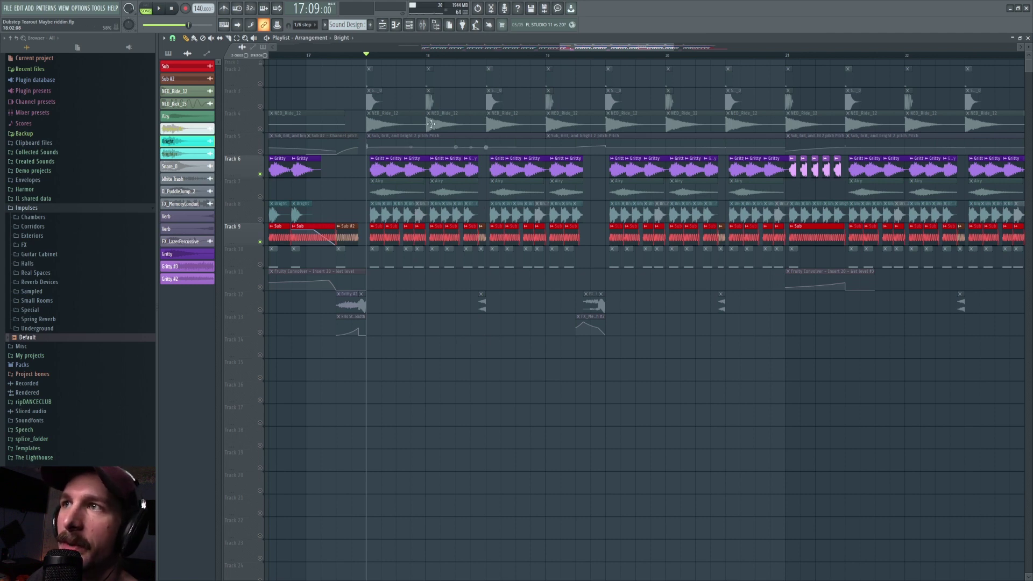
{"action": "scroll", "coordinate": [422, 60], "scroll_direction": "down", "scroll_amount": 4}
{"action": "mouse_move", "coordinate": [302, 58]}
{"action": "left_mouse_down"}
{"action": "mouse_move", "coordinate": [275, 54]}
{"action": "mouse_move", "coordinate": [350, 54]}
{"action": "mouse_move", "coordinate": [313, 47]}
{"action": "left_mouse_up"}
{"action": "key", "text": "space"}
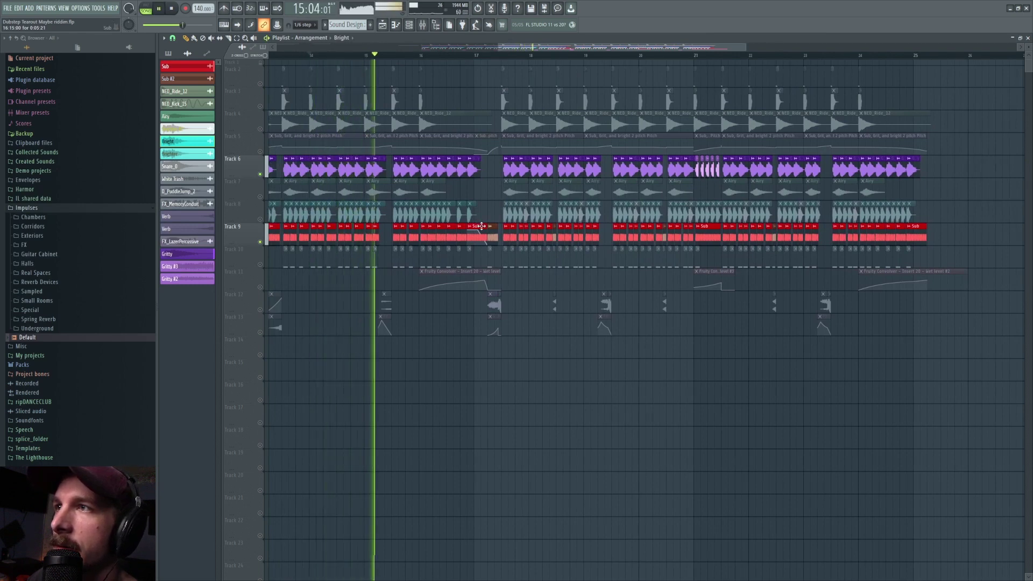
{"action": "key", "text": "space"}
- Play the Gritty and Sub layers from 17:09 to hear the second section's rhythm
{"action": "left_click", "coordinate": [503, 56]}
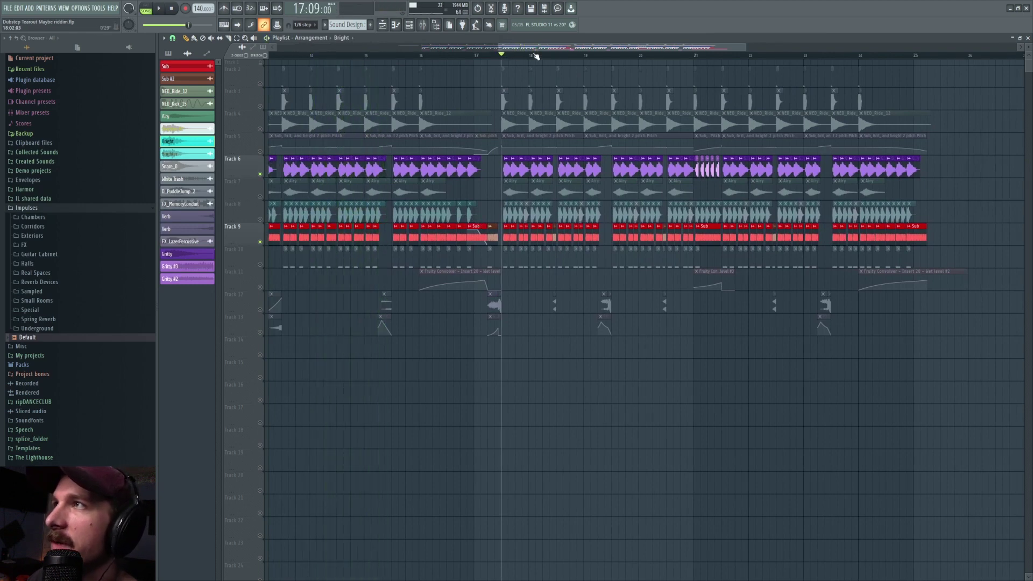
{"action": "scroll", "coordinate": [536, 57], "scroll_direction": "up", "scroll_amount": 5}
{"action": "key", "text": "space"}
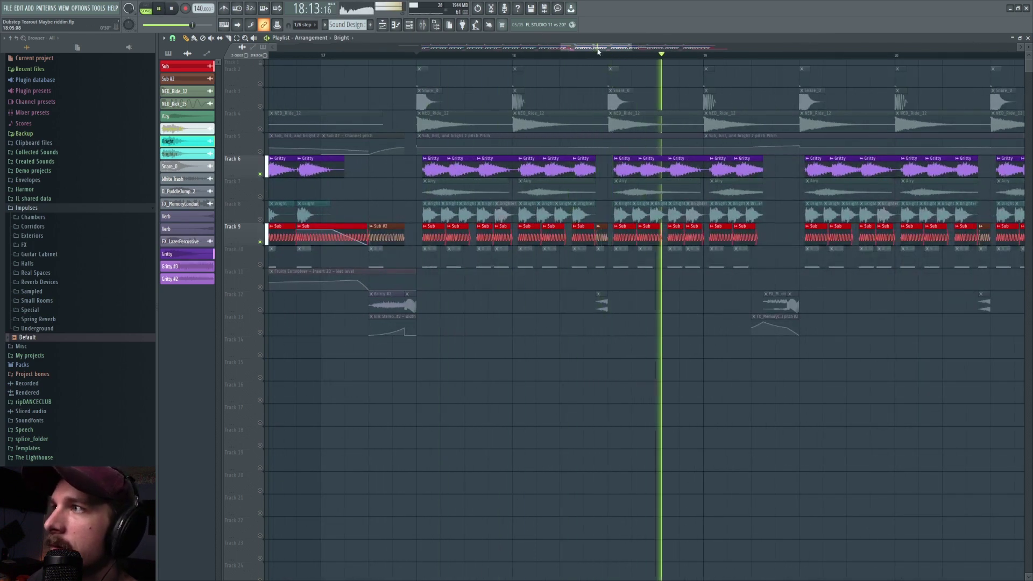
{"action": "key", "text": "space"}
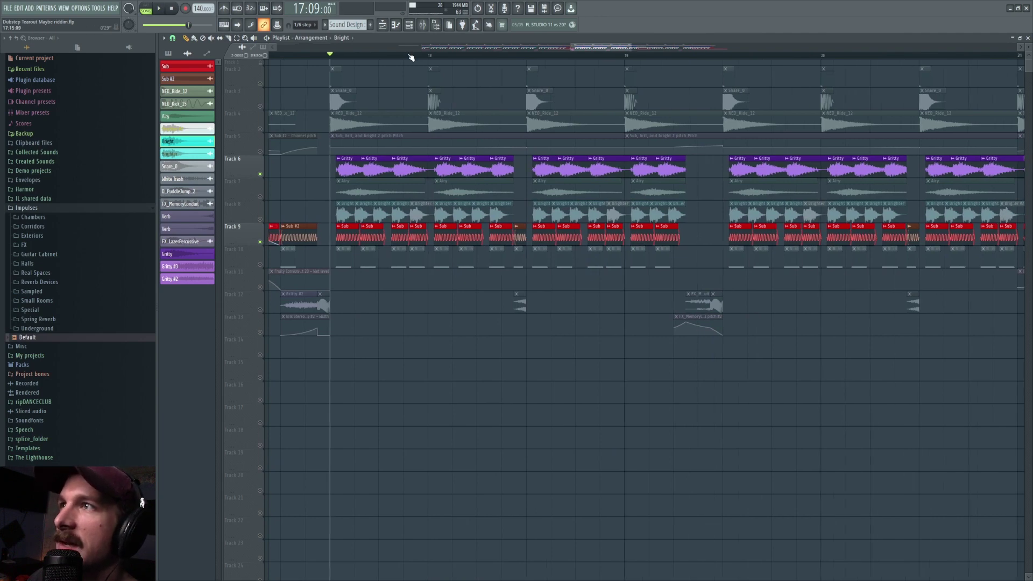
- Solo Track 8 and play its Brighter and Brighter #2 clips from 17:09
{"action": "scroll", "coordinate": [405, 101], "scroll_direction": "up", "scroll_amount": 3}
{"action": "left_click", "coordinate": [262, 218]}
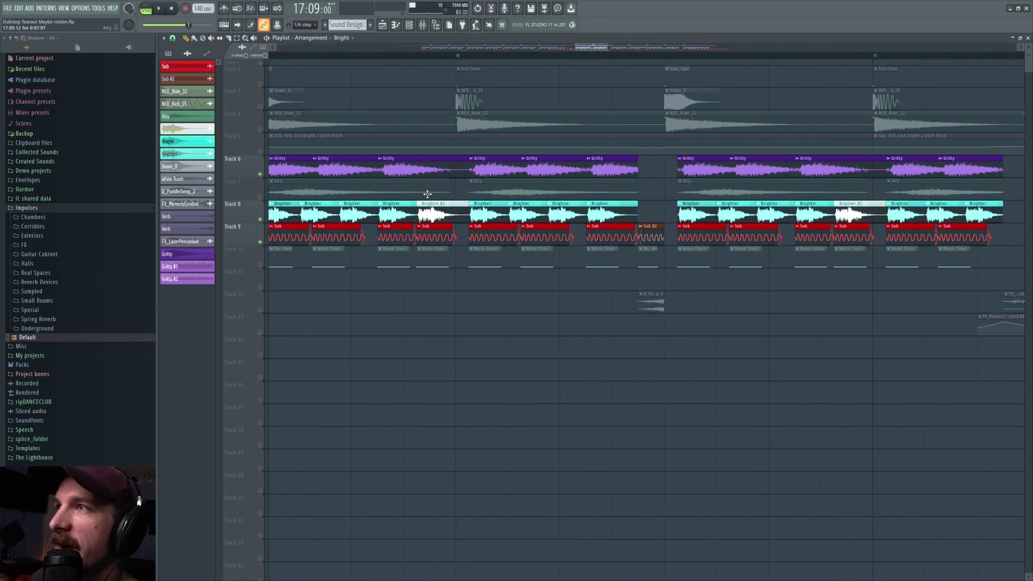
{"action": "scroll", "coordinate": [460, 63], "scroll_direction": "down", "scroll_amount": 4}
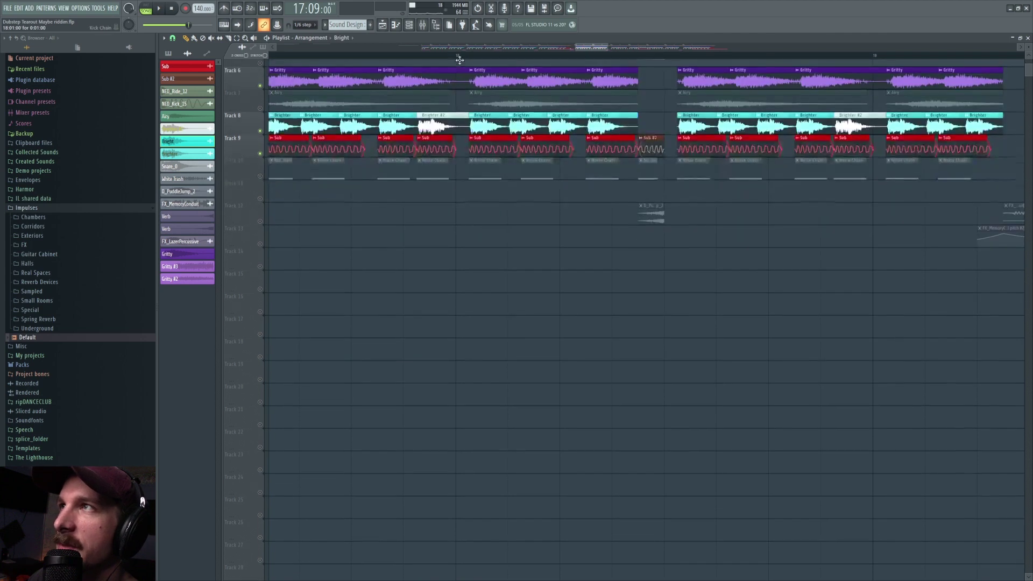
{"action": "scroll", "coordinate": [459, 56], "scroll_direction": "down", "scroll_amount": 4}
{"action": "right_click", "coordinate": [261, 128]}
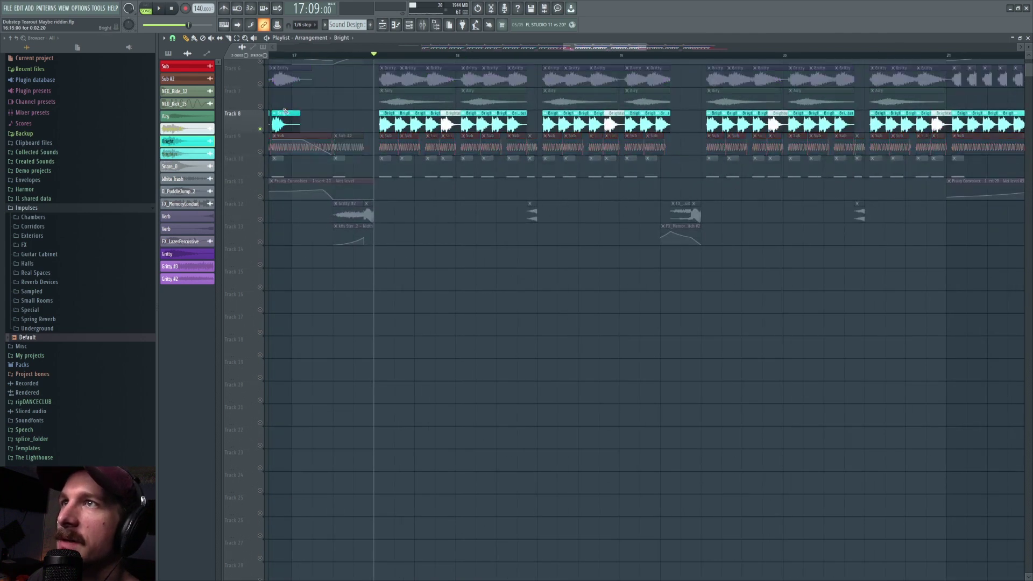
{"action": "scroll", "coordinate": [359, 58], "scroll_direction": "down", "scroll_amount": 3}
{"action": "key", "text": "space"}
{"action": "key", "text": "space"}
{"action": "left_click", "coordinate": [367, 57]}
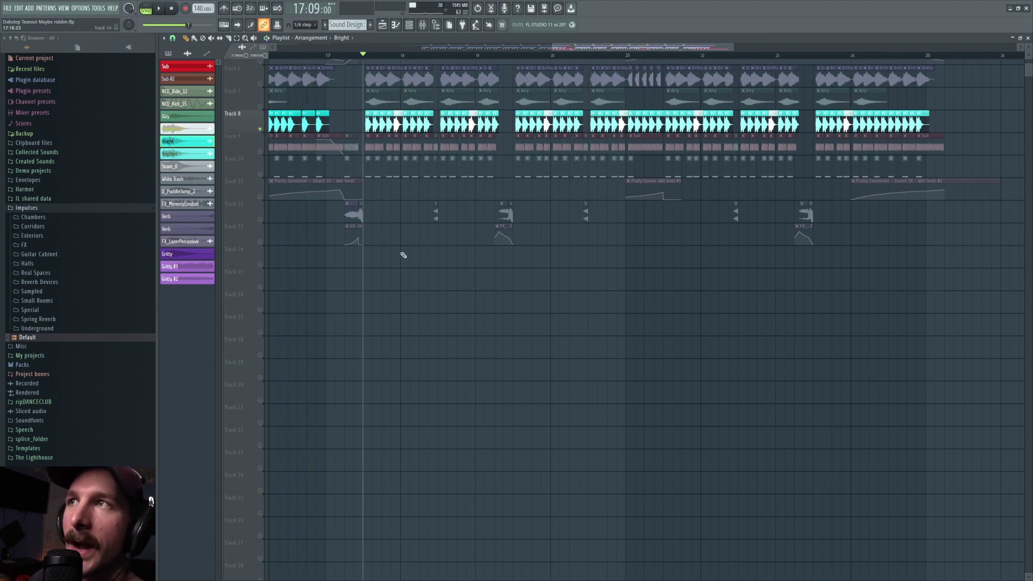
{"action": "key", "text": "space"}
{"action": "scroll", "coordinate": [401, 59], "scroll_direction": "up", "scroll_amount": 3}
{"action": "key", "text": "space"}
- Open the Brighter #2 clip's channel settings on Track 8, play from 17:09 to hear it, and close the settings
{"action": "left_click", "coordinate": [379, 128]}
{"action": "double_click", "coordinate": [379, 128]}
{"action": "key", "text": "space"}
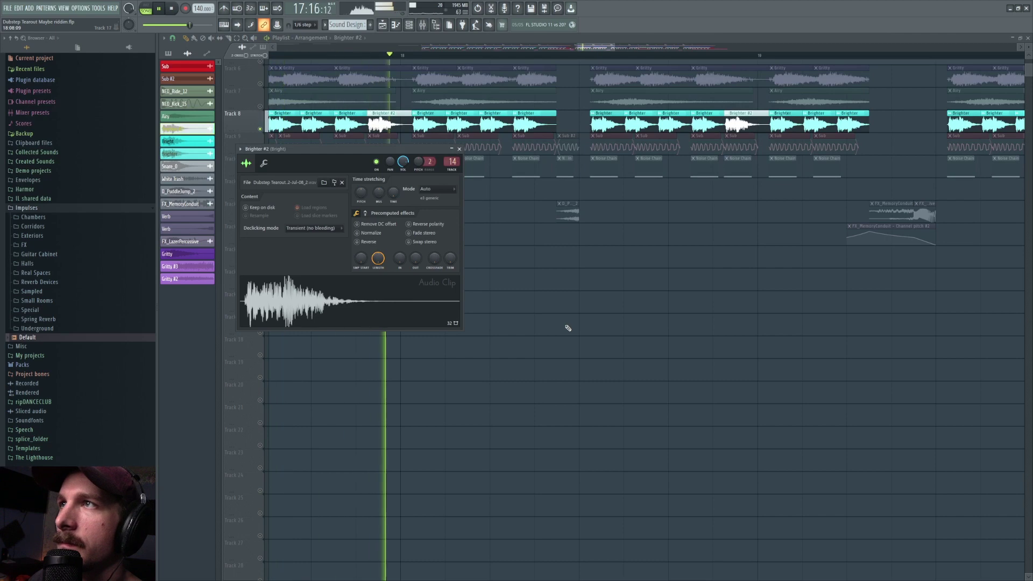
{"action": "key", "text": "space"}
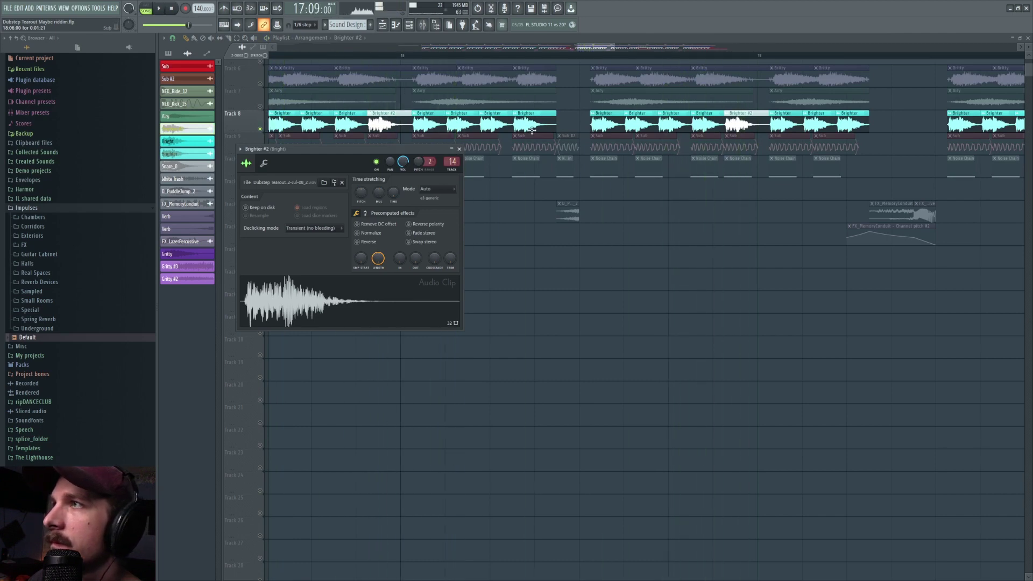
{"action": "scroll", "coordinate": [509, 56], "scroll_direction": "down", "scroll_amount": 5}
{"action": "key", "text": "Escape"}
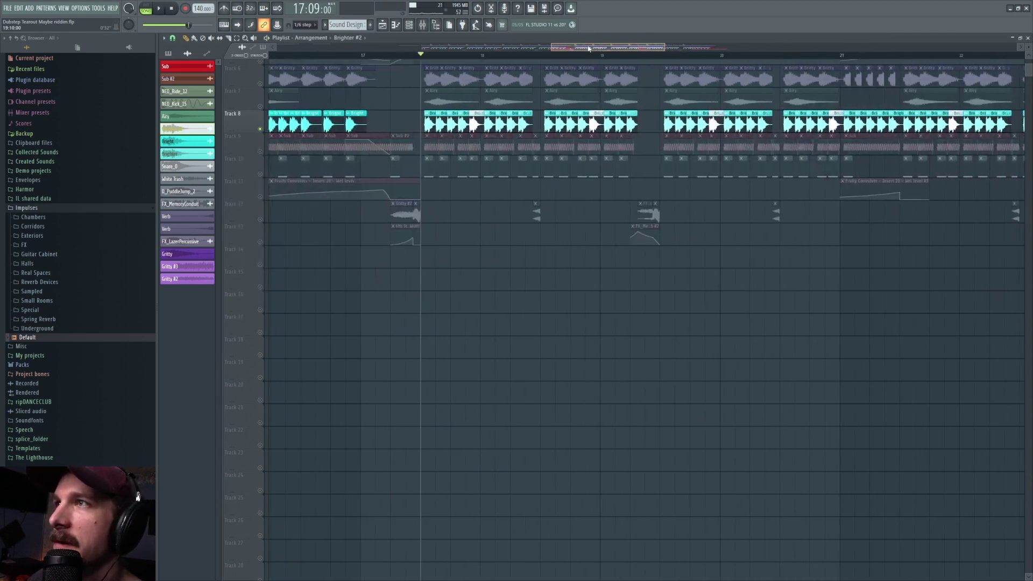
- Try a different ring modulation mix on the Brighter #2 clip, then undo the change
{"action": "scroll", "coordinate": [491, 58], "scroll_direction": "up", "scroll_amount": 5}
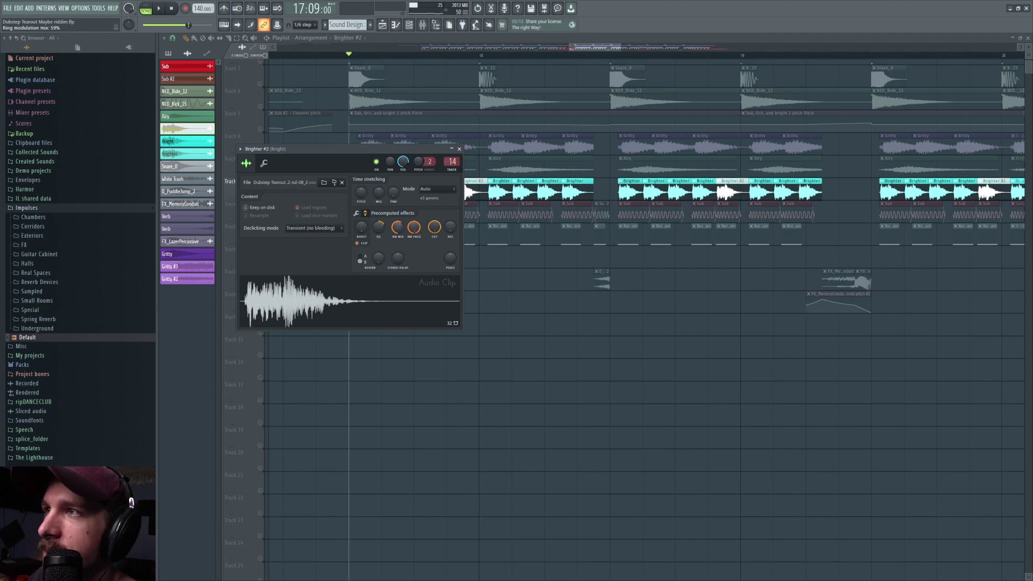
{"action": "left_click_drag", "start_coordinate": [397, 226], "coordinate": [397, 258]}
{"action": "key", "text": "ctrl+z"}
{"action": "key", "text": "ctrl+z"}
{"action": "key", "text": "ctrl+z"}
{"action": "key", "text": "ctrl+z"}
{"action": "key", "text": "ctrl+z"}
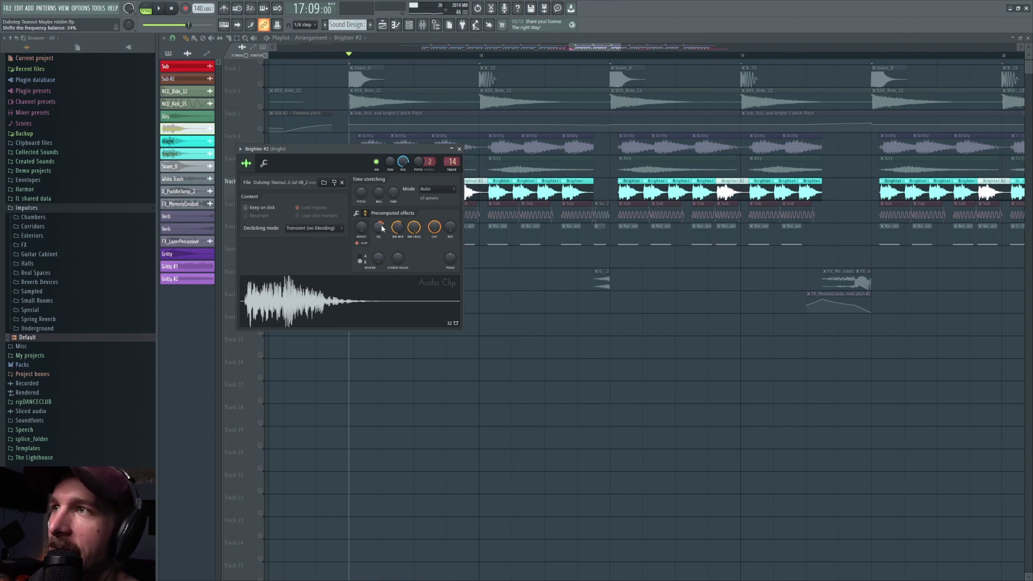
- Shift the EQ frequency balance of the Brighter #2 clip slightly and toggle undo and redo to compare it
{"action": "left_click_drag", "start_coordinate": [381, 228], "coordinate": [383, 229]}
{"action": "key", "text": "ctrl+z"}
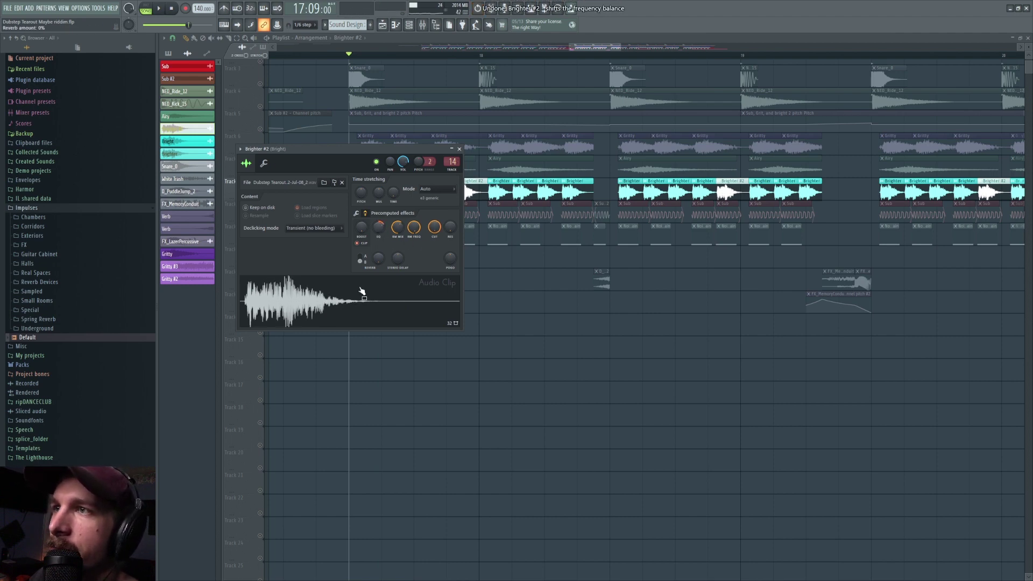
{"action": "key", "text": "ctrl+z"}
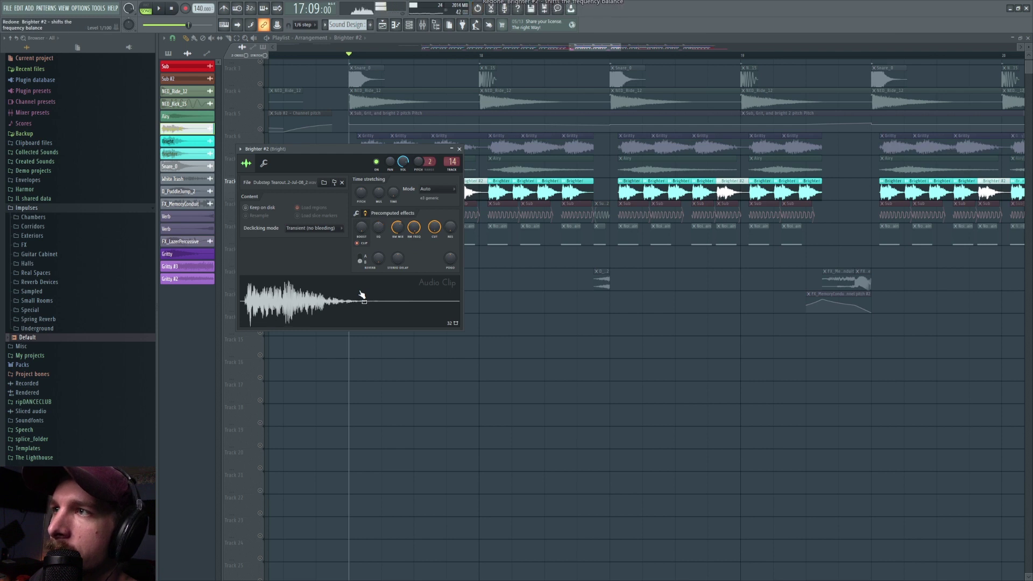
{"action": "key", "text": "ctrl+z"}
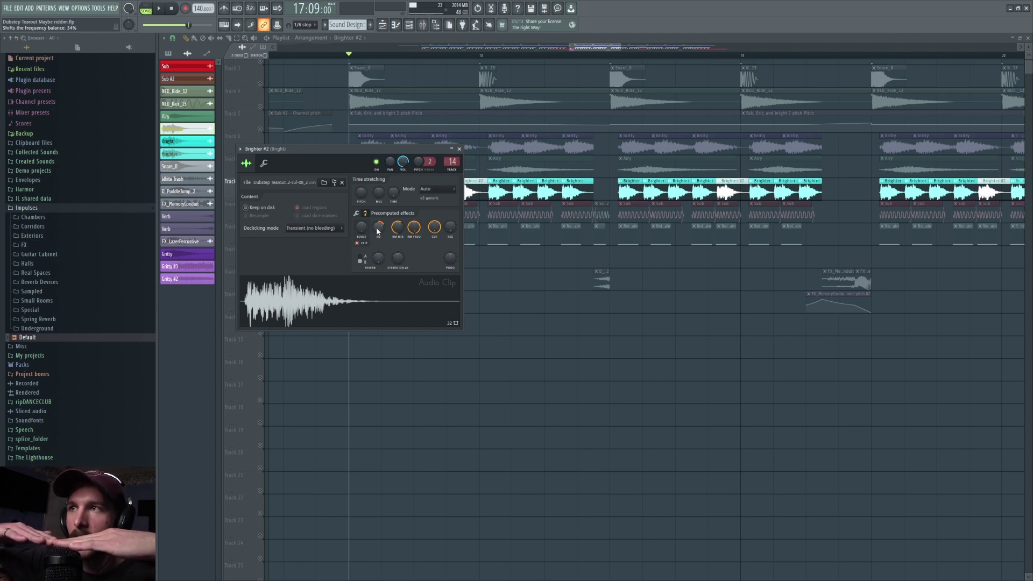
- Insert FabFilter Pro-Q 3 into effect slot 5 of the Bright mixer track
{"action": "left_click", "coordinate": [422, 25]}
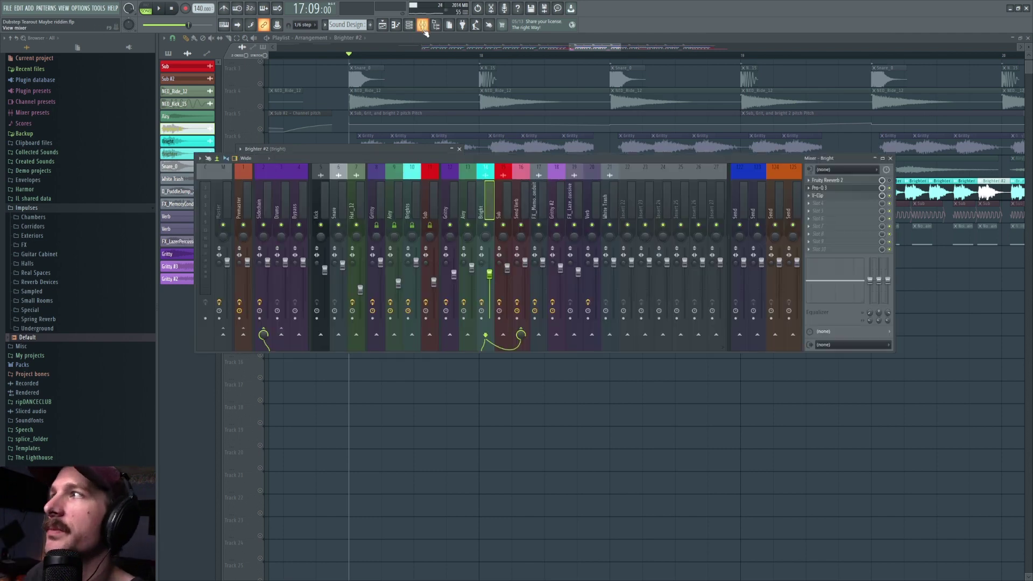
{"action": "left_click", "coordinate": [818, 210]}
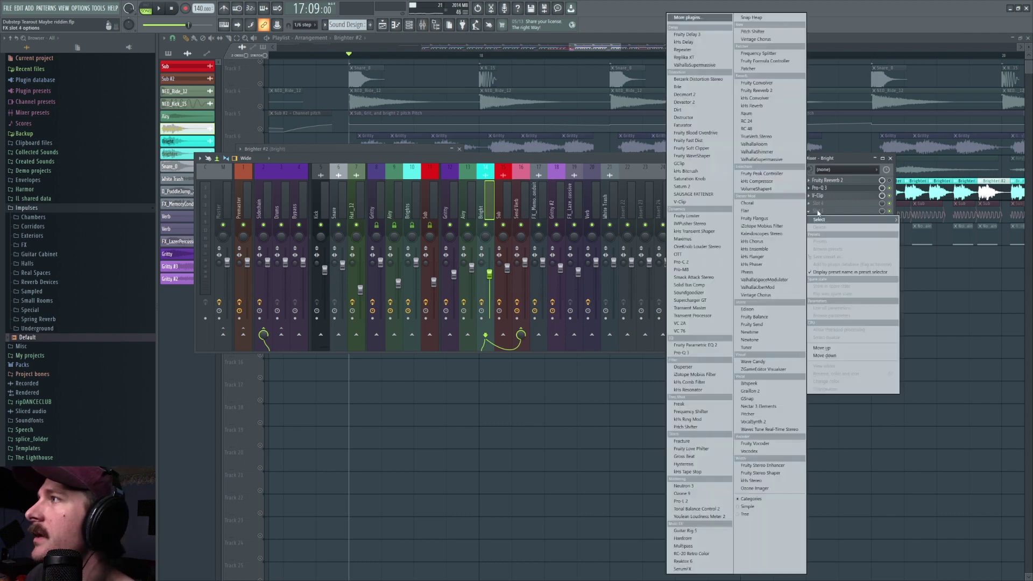
{"action": "left_click", "coordinate": [695, 355]}
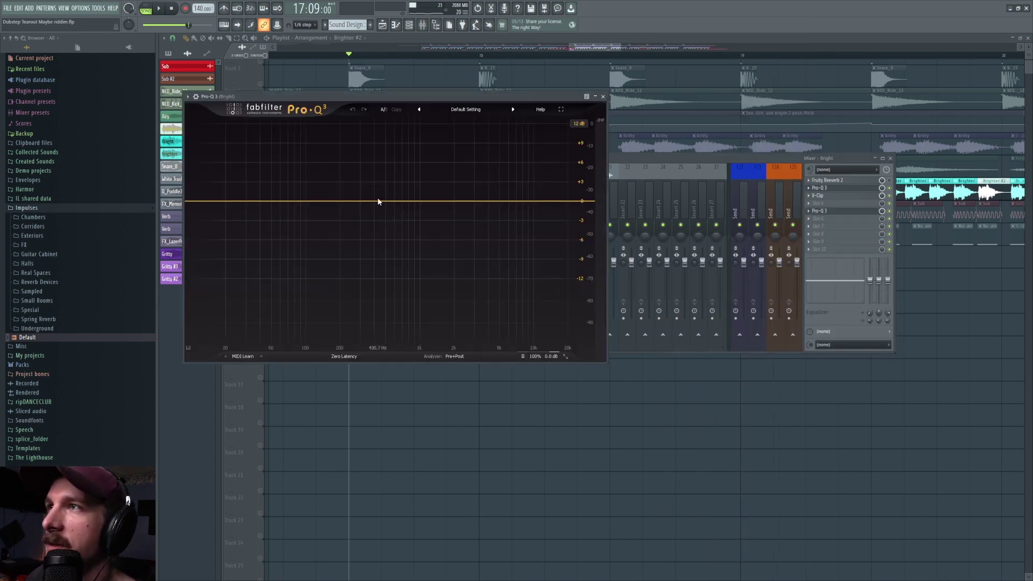
- Add a Flat Tilt band at about 430 Hz in Pro-Q 3 and tilt it toward the highs and toward the lows
{"action": "left_click", "coordinate": [378, 201]}
{"action": "double_click", "coordinate": [378, 312]}
{"action": "left_click", "coordinate": [309, 318]}
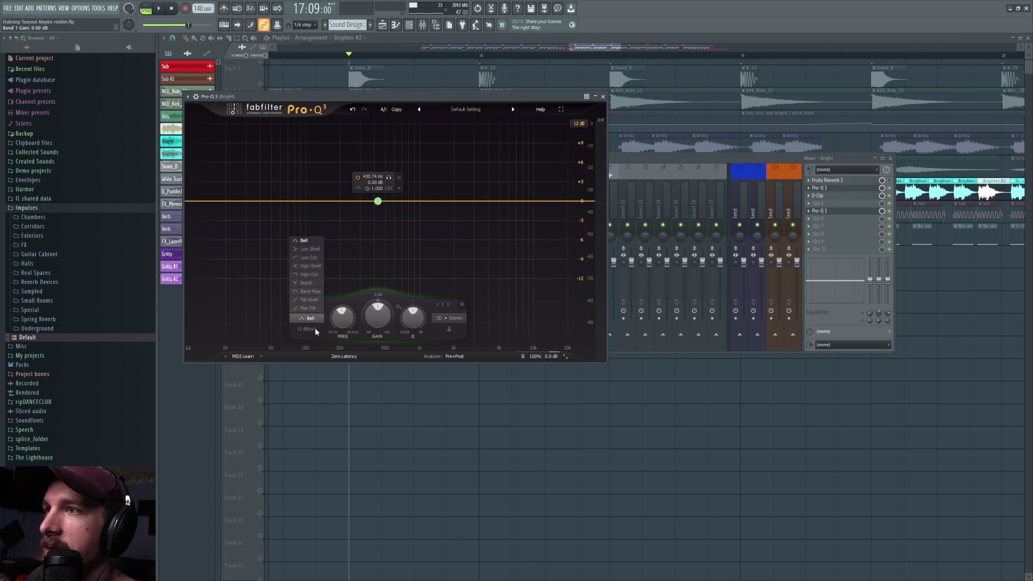
{"action": "left_click", "coordinate": [308, 309]}
{"action": "left_click_drag", "start_coordinate": [377, 316], "coordinate": [387, 283]}
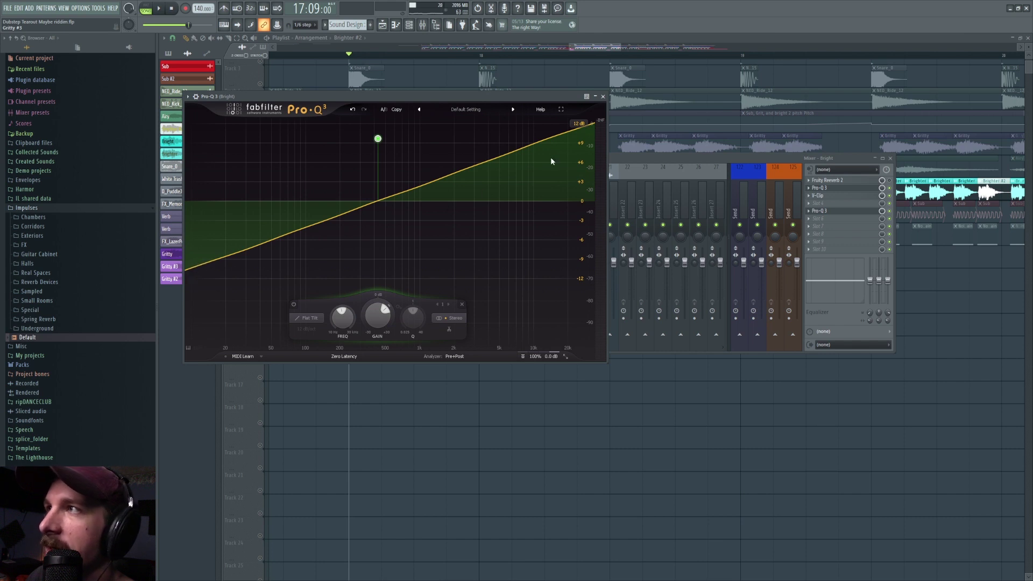
{"action": "left_click_drag", "start_coordinate": [378, 316], "coordinate": [358, 422]}
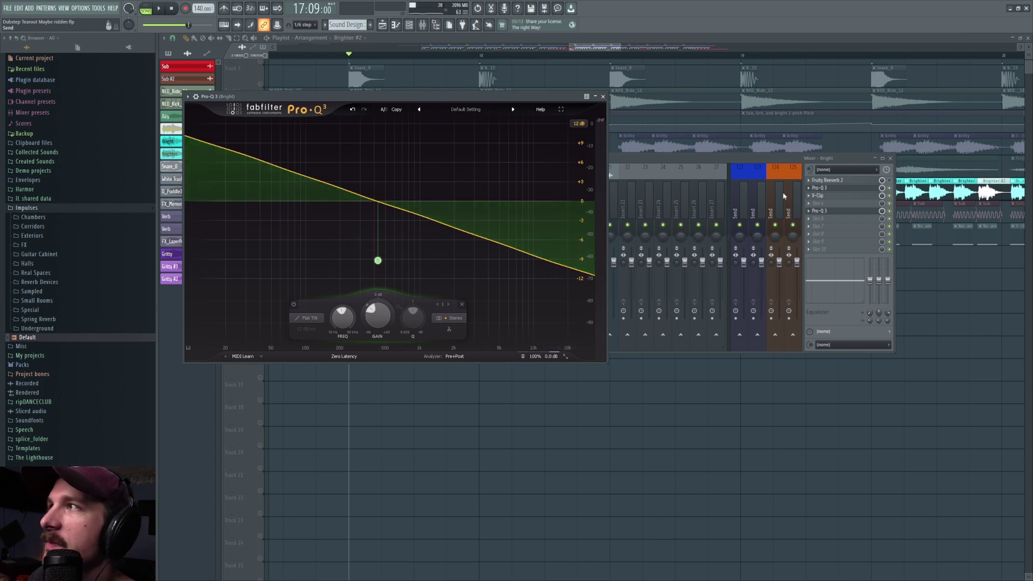
- Delete the Pro-Q 3 in slot 5 of the Bright mixer track and close the mixer
{"action": "left_click", "coordinate": [819, 211]}
{"action": "left_click", "coordinate": [819, 227]}
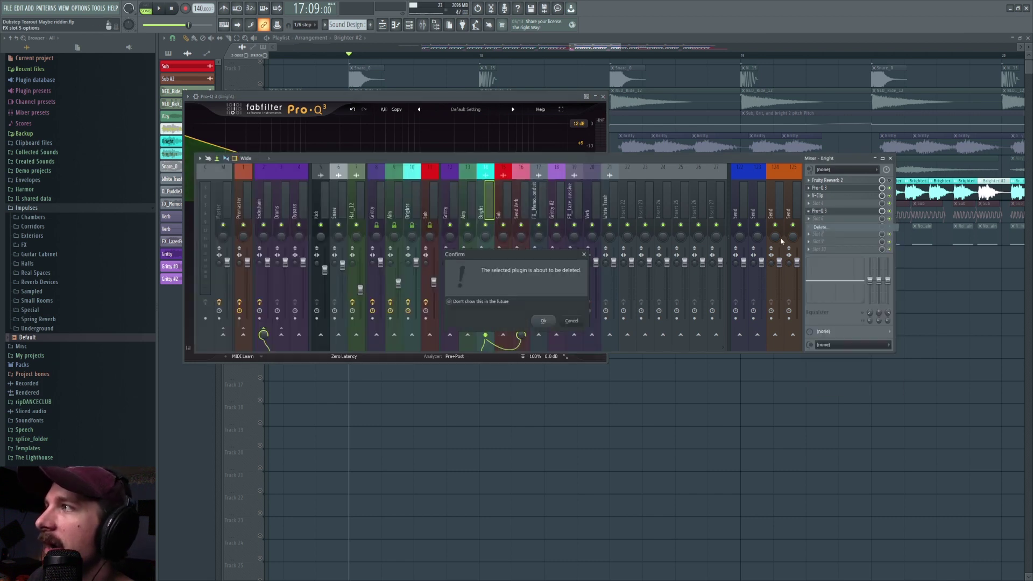
{"action": "left_click", "coordinate": [548, 326]}
{"action": "key", "text": "F9"}
- Audition the soloed Brighter track and try other EQ frequency balances on the Brighter #2 clip
{"action": "key", "text": "space"}
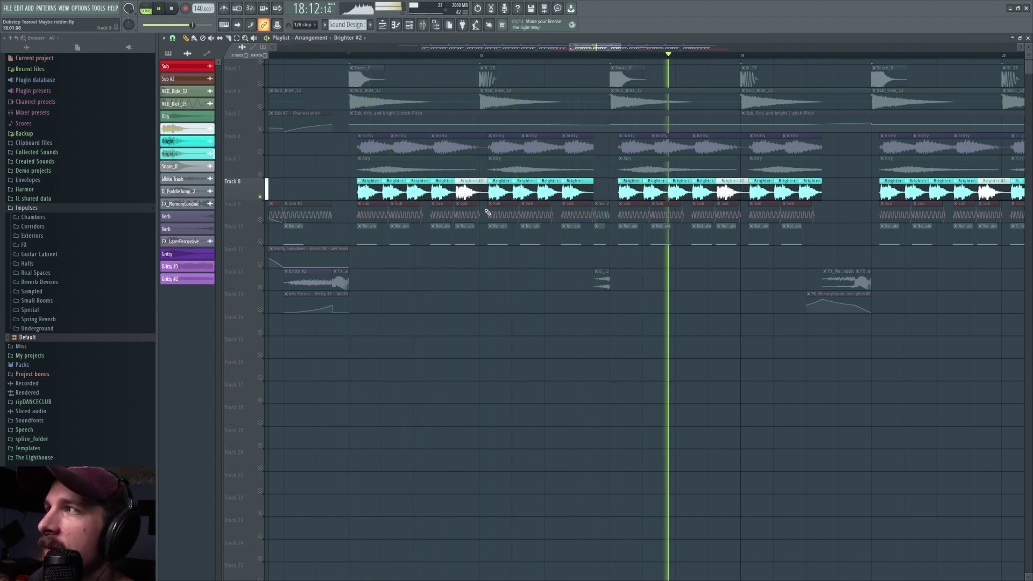
{"action": "key", "text": "space"}
{"action": "double_click", "coordinate": [465, 192]}
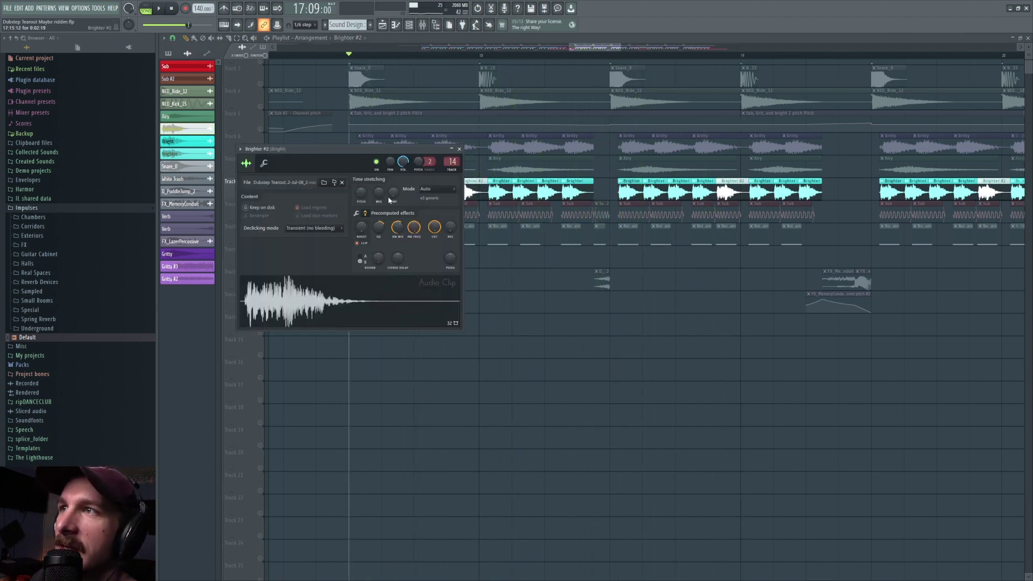
{"action": "left_click_drag", "start_coordinate": [381, 229], "coordinate": [381, 239]}
{"action": "key", "text": "space"}
{"action": "key", "text": "space"}
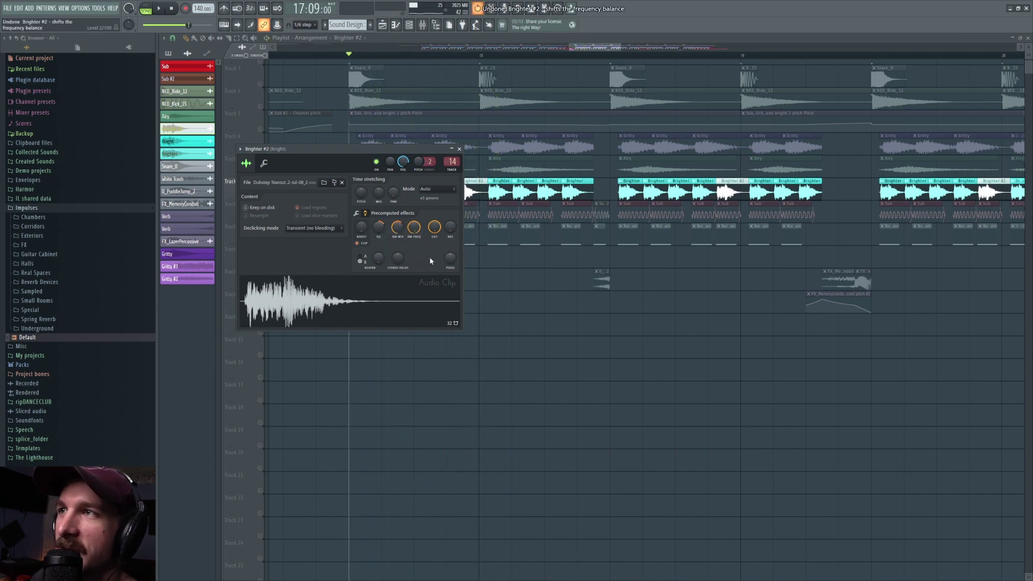
{"action": "left_click_drag", "start_coordinate": [386, 234], "coordinate": [386, 220]}
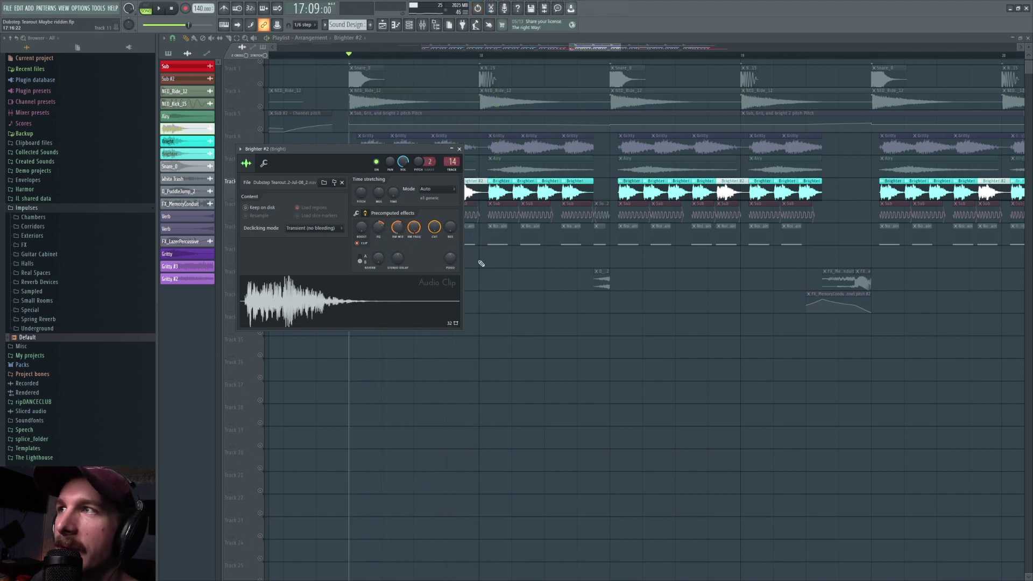
{"action": "key", "text": "Escape"}
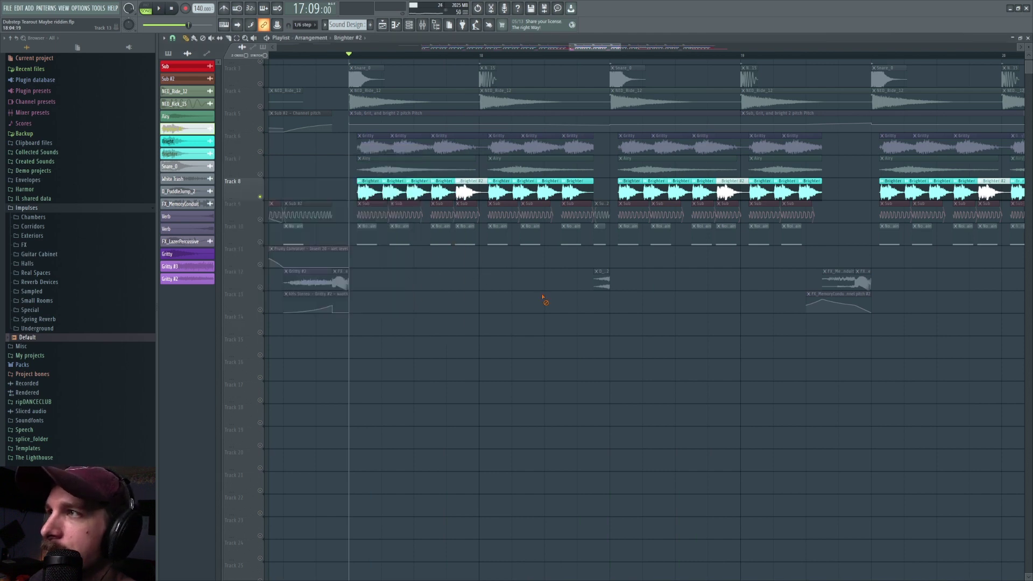
- Unmute Track 9 and audition the Sub clips together with the Brighter clips
{"action": "left_click", "coordinate": [263, 222]}
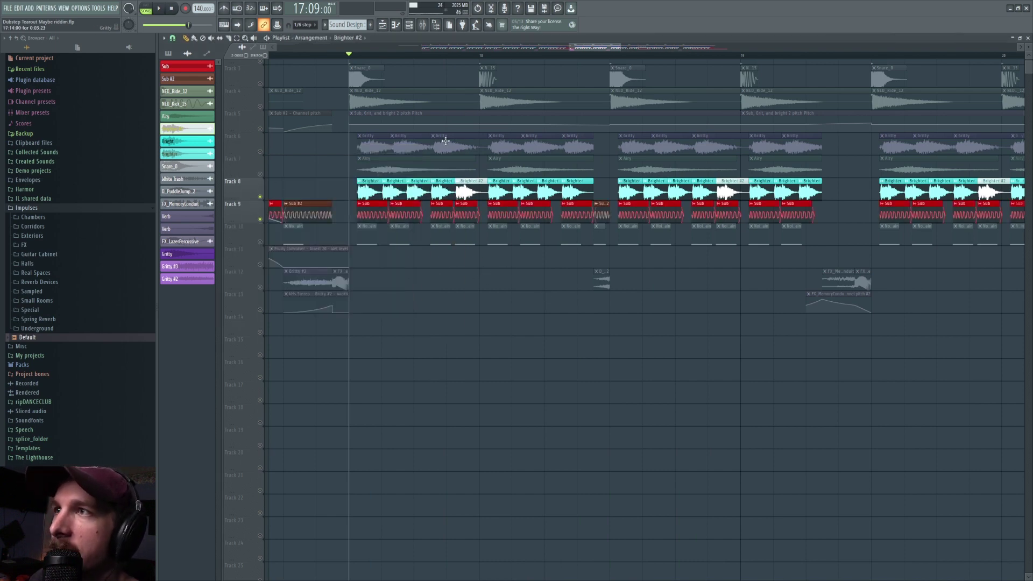
{"action": "key", "text": "space"}
{"action": "key", "text": "space"}
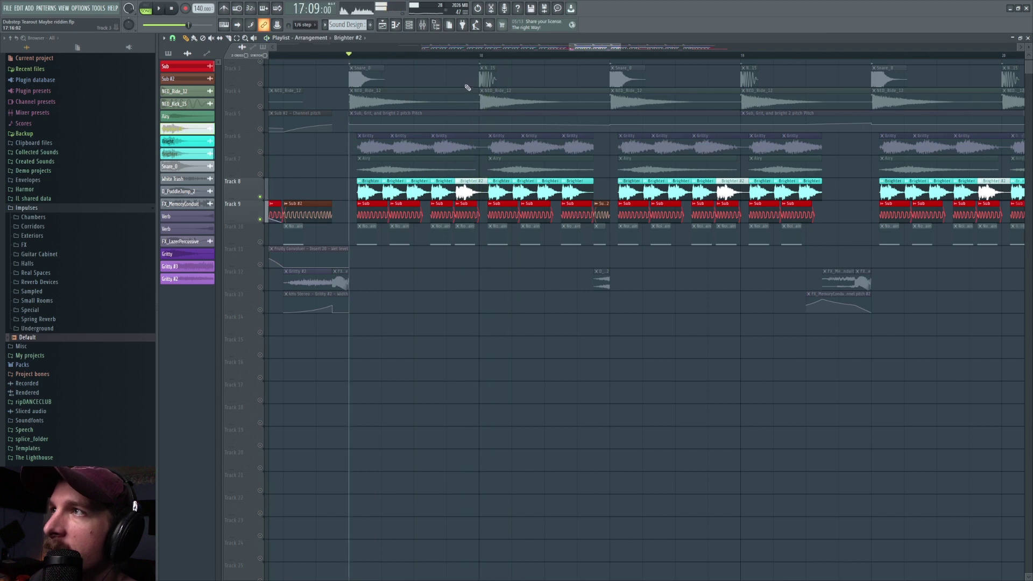
- Play further sections of Tracks 8 and 9, including from bar 19, to examine how the Brighter and Sub clips work together
{"action": "scroll", "coordinate": [465, 60], "scroll_direction": "up", "scroll_amount": 1}
{"action": "scroll", "coordinate": [466, 61], "scroll_direction": "up", "scroll_amount": 3}
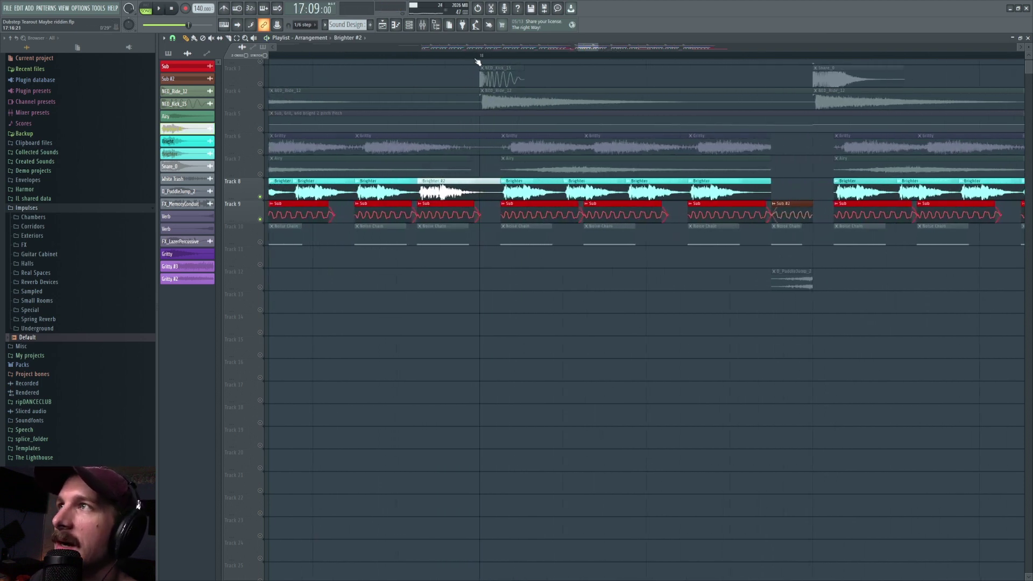
{"action": "scroll", "coordinate": [478, 61], "scroll_direction": "down", "scroll_amount": 5}
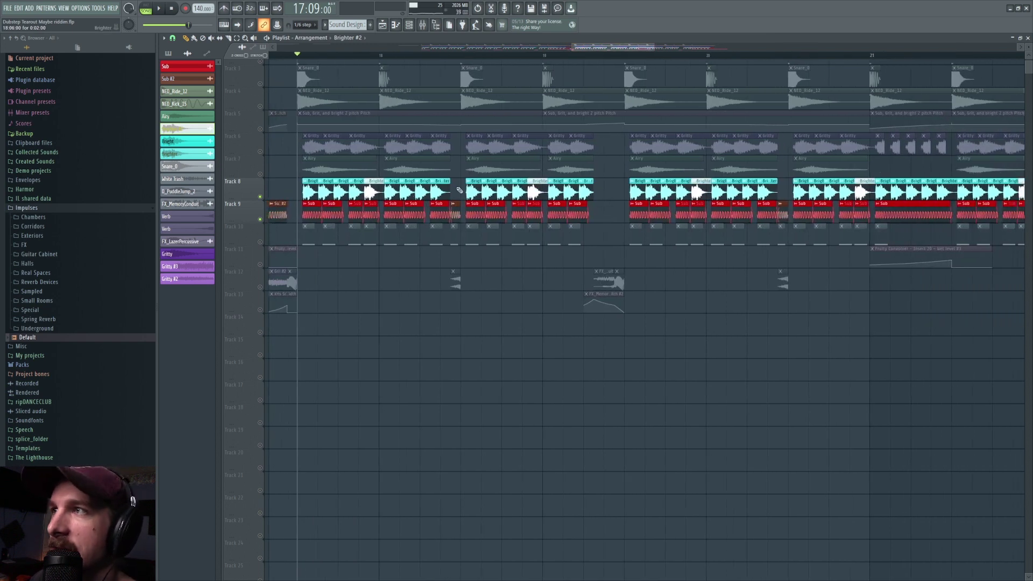
{"action": "left_click", "coordinate": [387, 55]}
{"action": "key", "text": "space"}
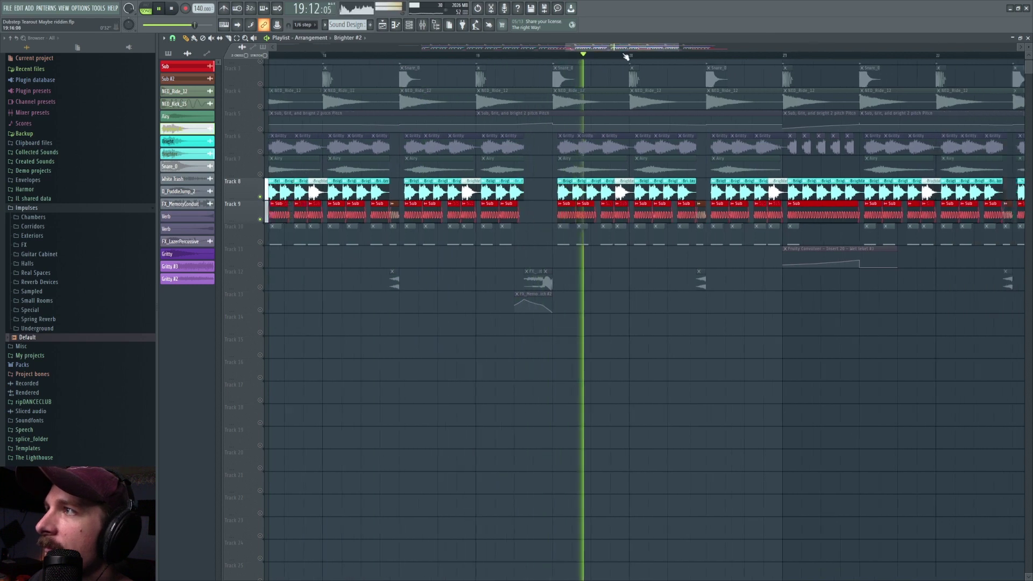
{"action": "scroll", "coordinate": [564, 60], "scroll_direction": "down", "scroll_amount": 2}
{"action": "key", "text": "space"}
{"action": "scroll", "coordinate": [397, 58], "scroll_direction": "up", "scroll_amount": 2}
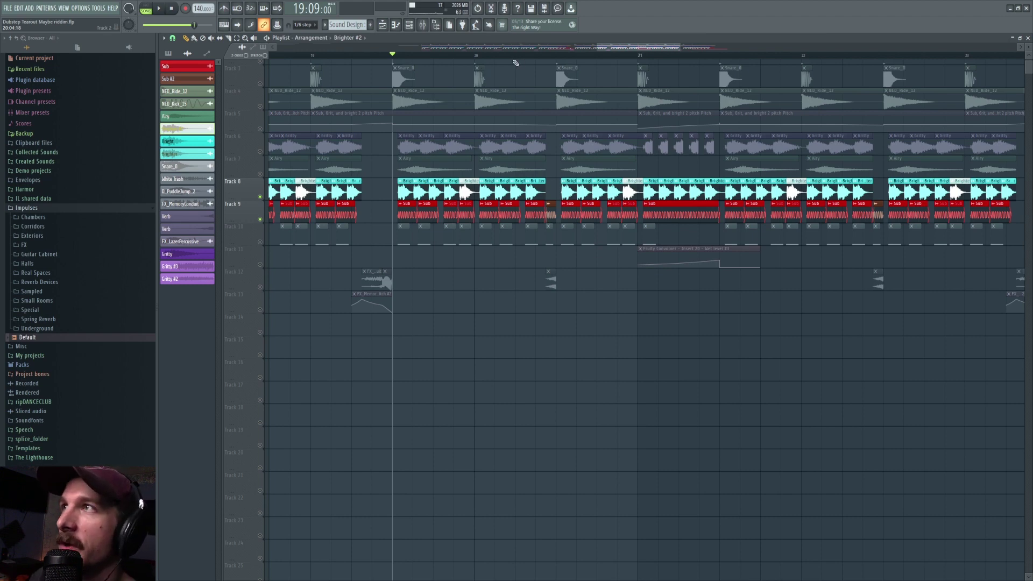
{"action": "scroll", "coordinate": [515, 63], "scroll_direction": "down", "scroll_amount": 4}
{"action": "key", "text": "space"}
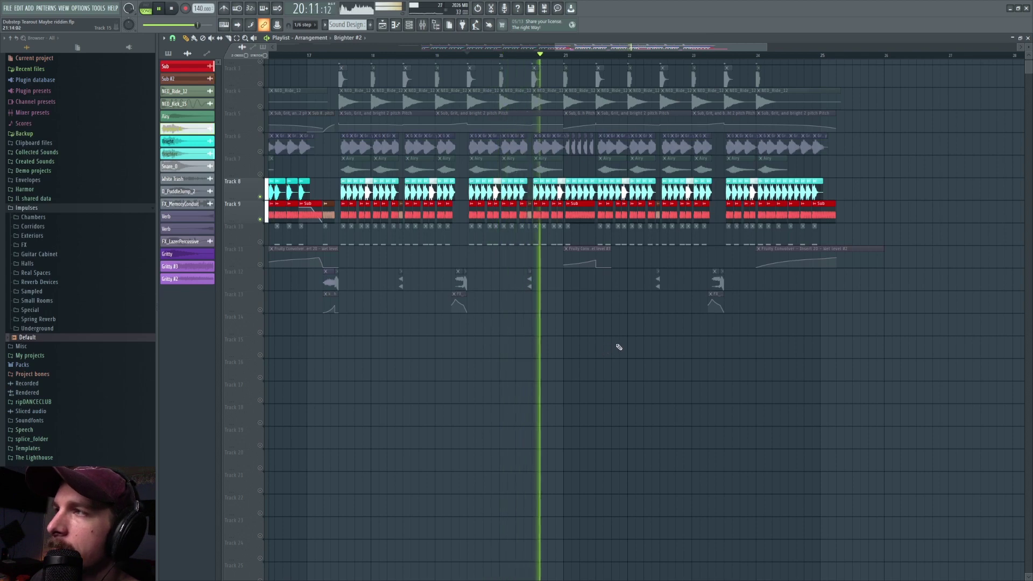
{"action": "key", "text": "space"}
- Unmute Tracks 7 and 6 and play the Airy and Gritty layers with the Brighter and Sub clips from bar 19
{"action": "left_click", "coordinate": [261, 175]}
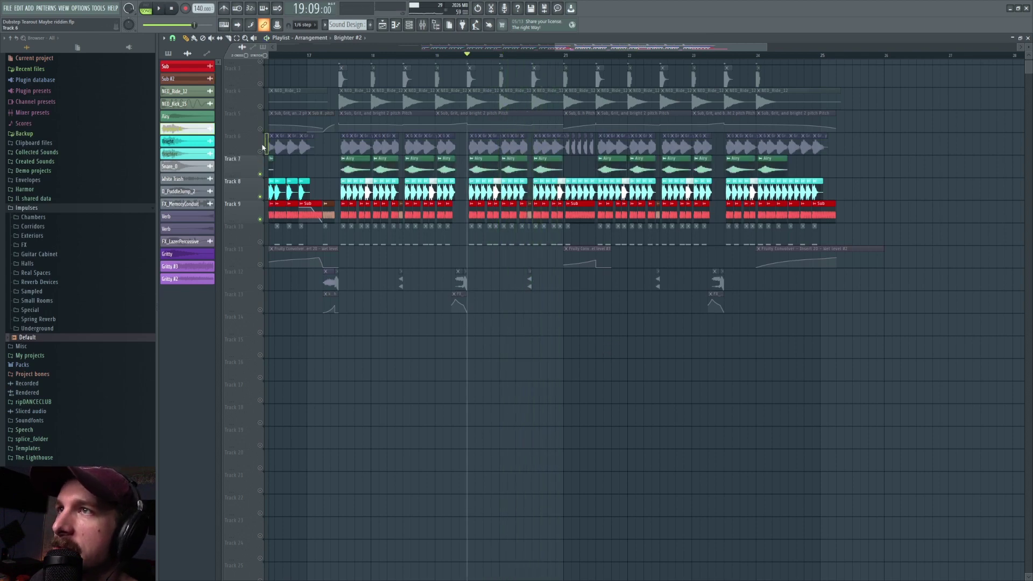
{"action": "left_click", "coordinate": [262, 150]}
{"action": "key", "text": "space"}
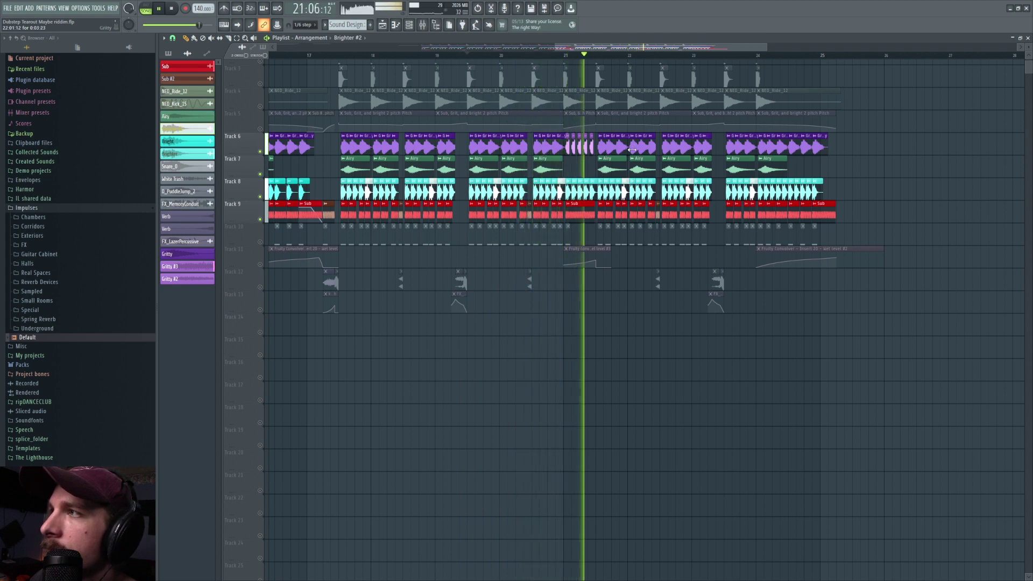
{"action": "scroll", "coordinate": [660, 54], "scroll_direction": "right", "scroll_amount": 2}
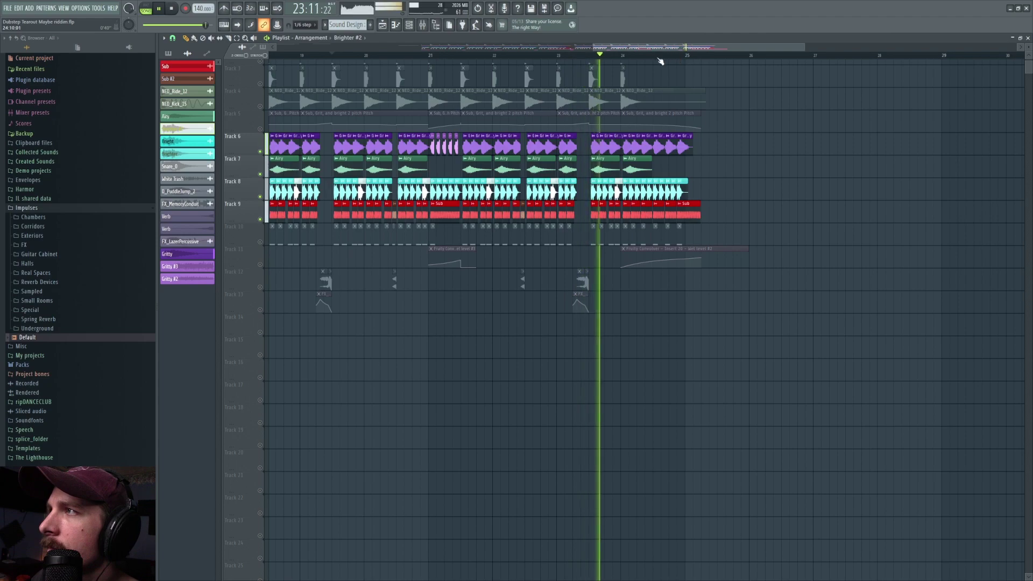
{"action": "key", "text": "space"}
- Unmute the pitch automation on Track 5 and set the playback position to bar 9
{"action": "scroll", "coordinate": [671, 56], "scroll_direction": "down", "scroll_amount": 4}
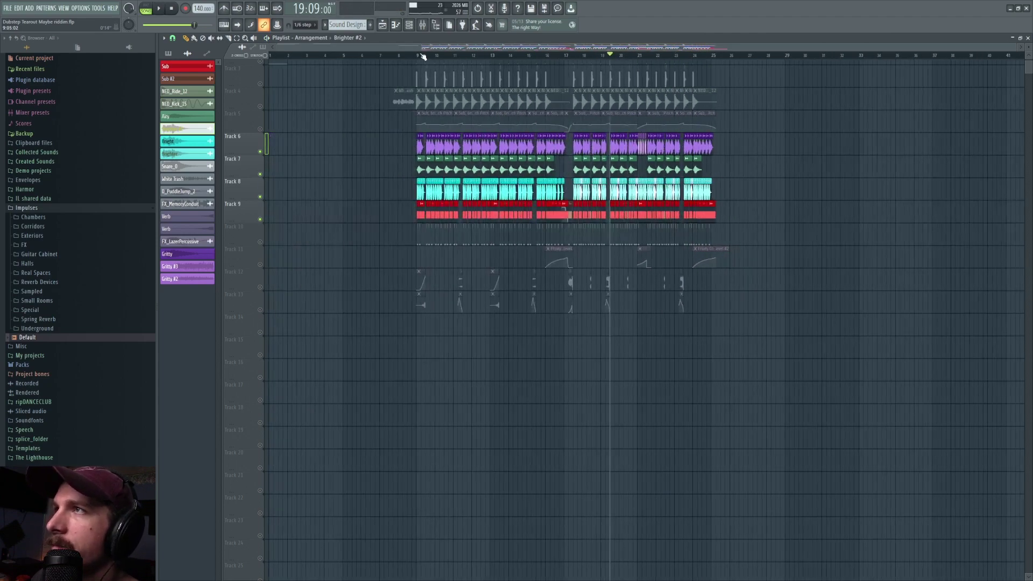
{"action": "scroll", "coordinate": [429, 56], "scroll_direction": "up", "scroll_amount": 5}
{"action": "scroll", "coordinate": [484, 128], "scroll_direction": "up", "scroll_amount": 1}
{"action": "left_click_drag", "start_coordinate": [449, 53], "coordinate": [315, 117]}
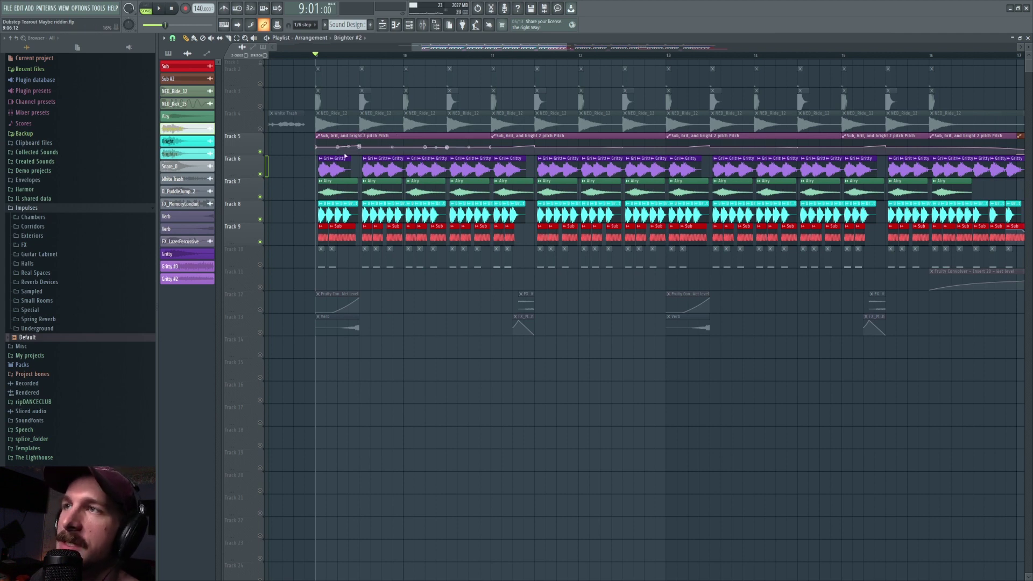
- Open the Gritty clip's channel settings and play from bar 9 to examine its automated channel pitch
{"action": "double_click", "coordinate": [336, 163]}
{"action": "key", "text": "space"}
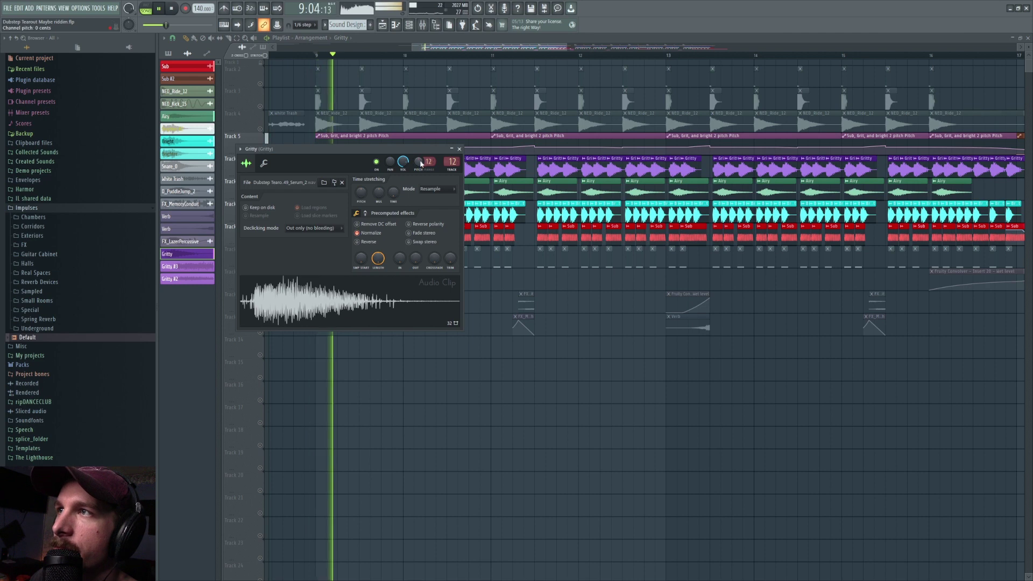
{"action": "key", "text": "space"}
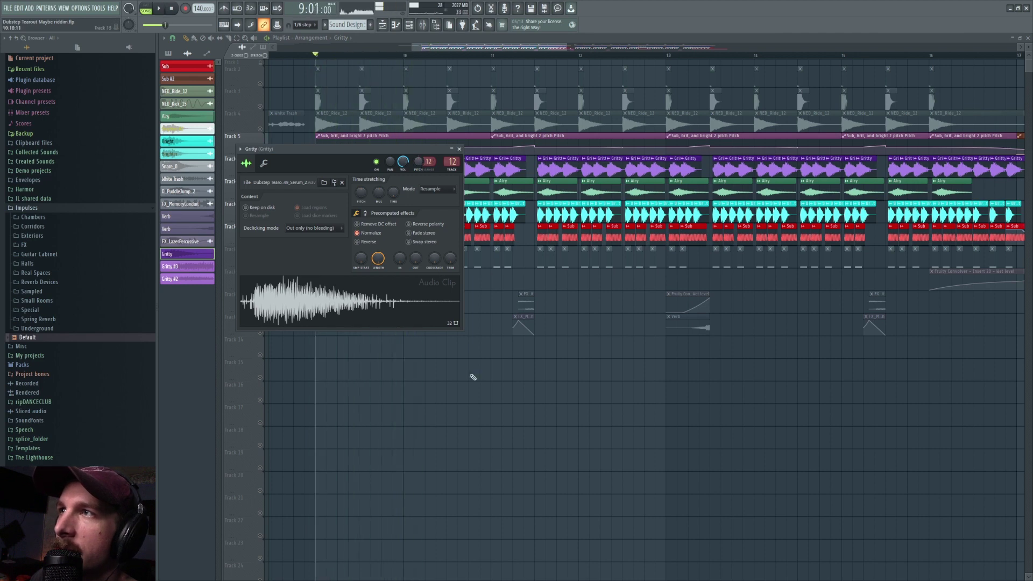
{"action": "key", "text": "Escape"}
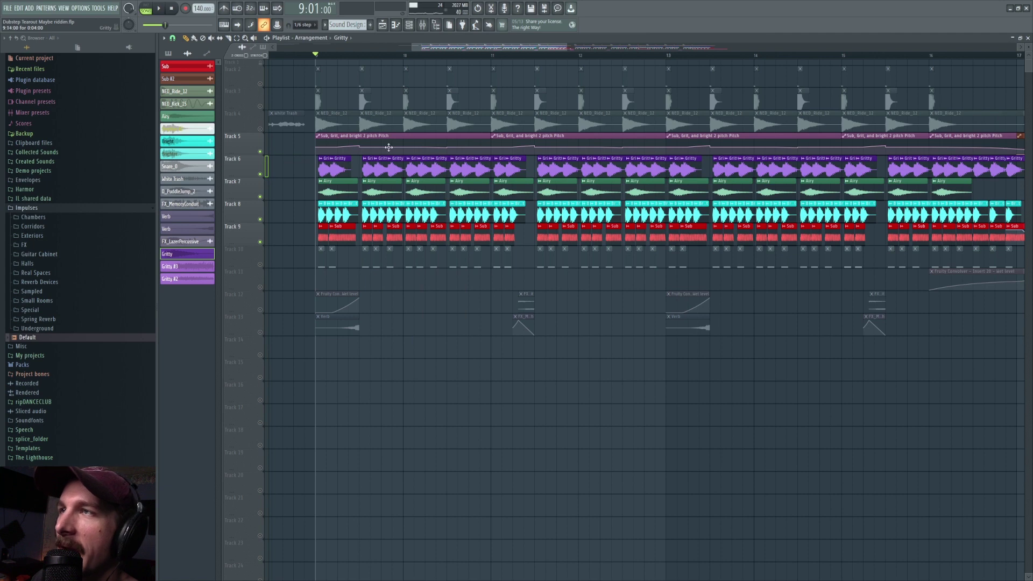
- Play the end of the arrangement from bar 24 to hear the pitch automation on the layered sounds
{"action": "left_click_drag", "start_coordinate": [464, 54], "coordinate": [641, 55]}
{"action": "left_click", "coordinate": [643, 55]}
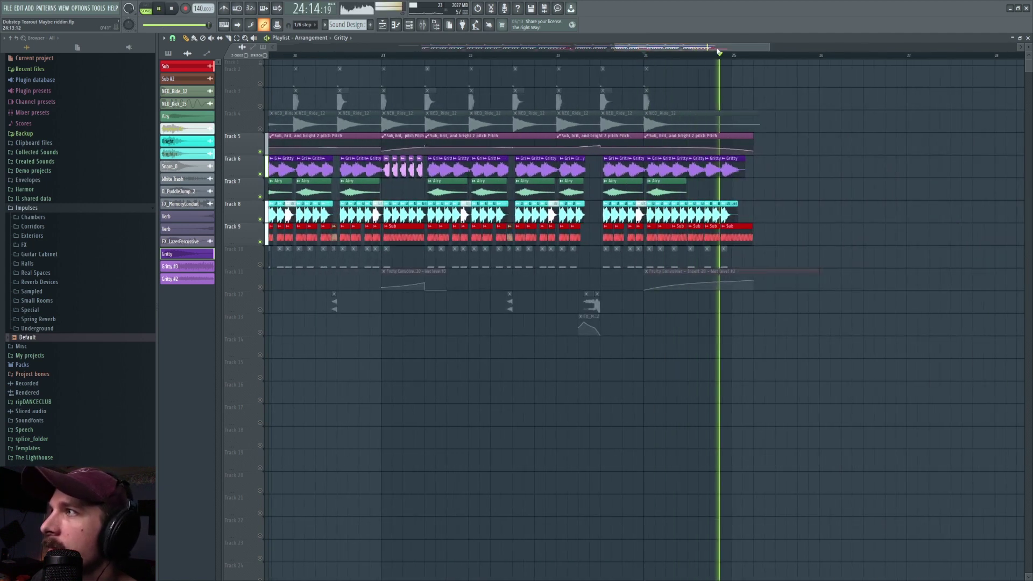
{"action": "key", "text": "space"}
- Return the playback position to bar 9 and play the start of the drop briefly
{"action": "scroll", "coordinate": [651, 57], "scroll_direction": "down", "scroll_amount": 4}
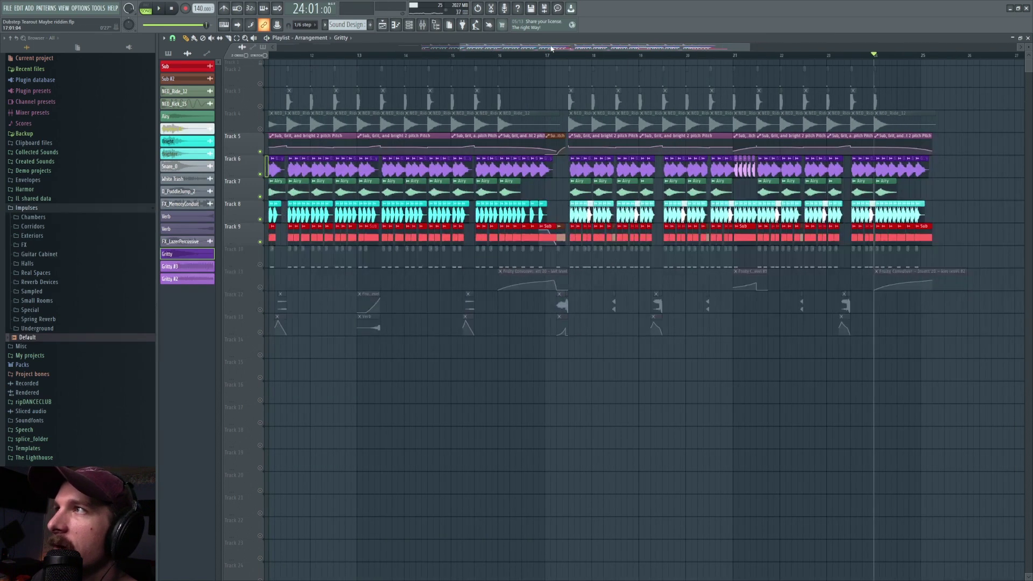
{"action": "left_click_drag", "start_coordinate": [483, 51], "coordinate": [458, 51]}
{"action": "left_click", "coordinate": [344, 55]}
{"action": "key", "text": "space"}
{"action": "key", "text": "space"}
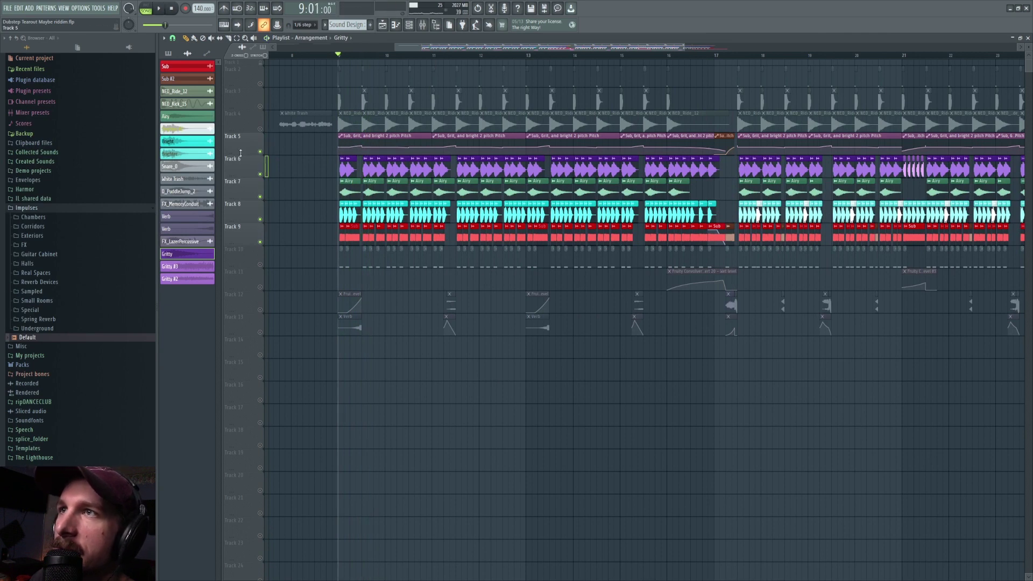
- Enlarge Track 5 vertically to show the pitch automation curve and play the drop from bar 9
{"action": "left_click_drag", "start_coordinate": [240, 153], "coordinate": [241, 316]}
{"action": "key", "text": "space"}
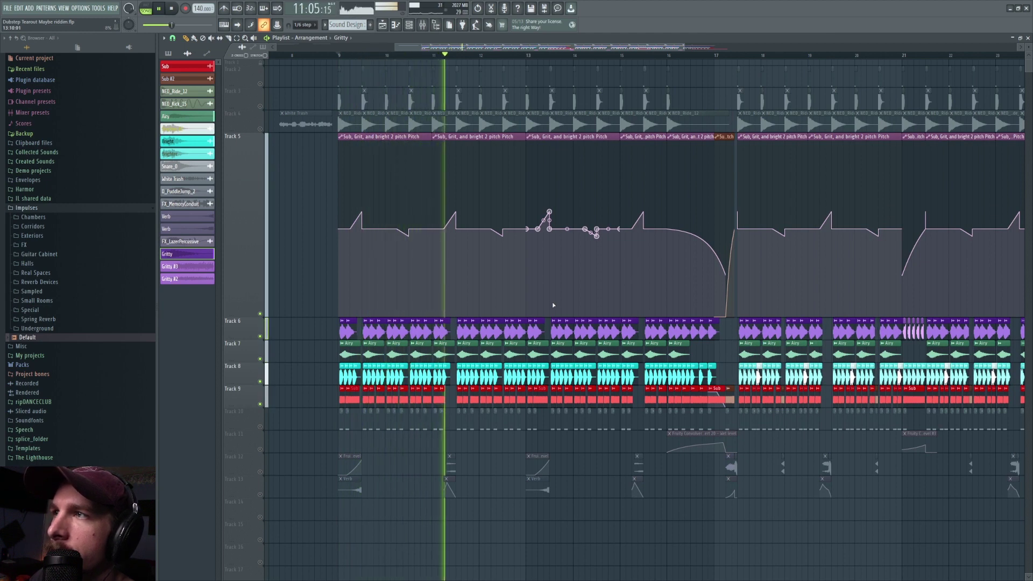
{"action": "key", "text": "space"}
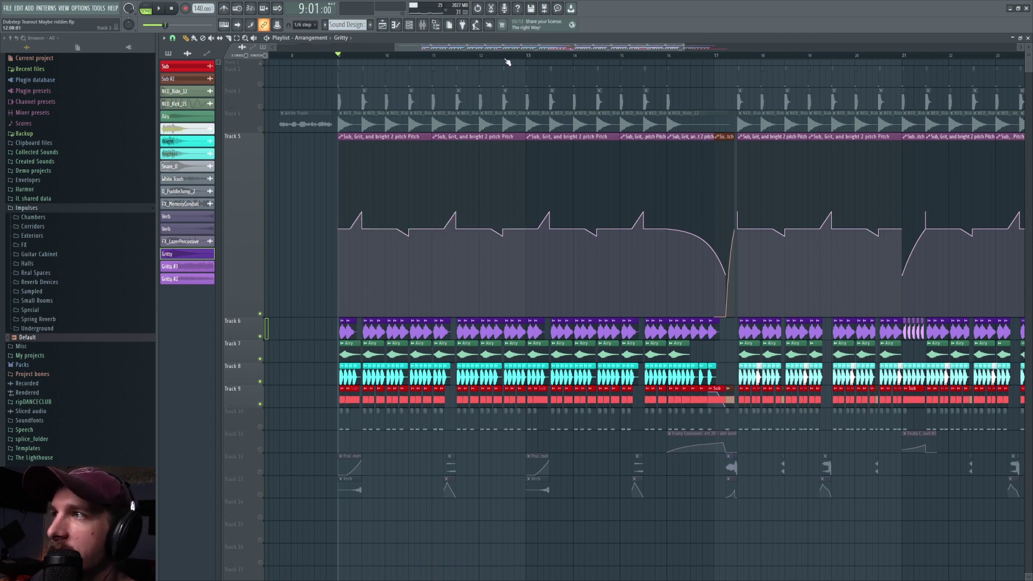
- Play the falling pitch curve on the layered sounds from bar 15 and again from bar 16
{"action": "scroll", "coordinate": [528, 49], "scroll_direction": "down", "scroll_amount": 4}
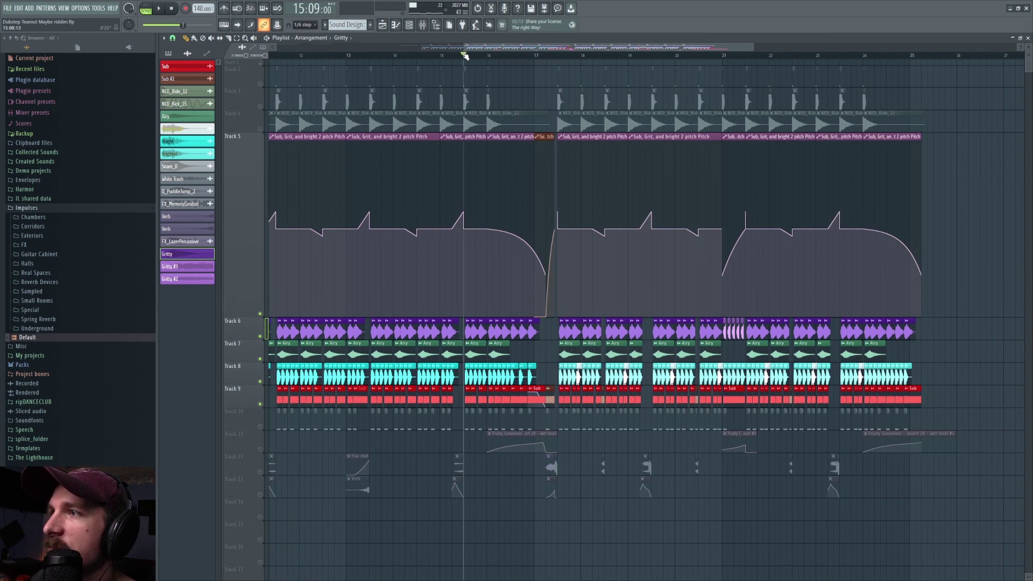
{"action": "key", "text": "space"}
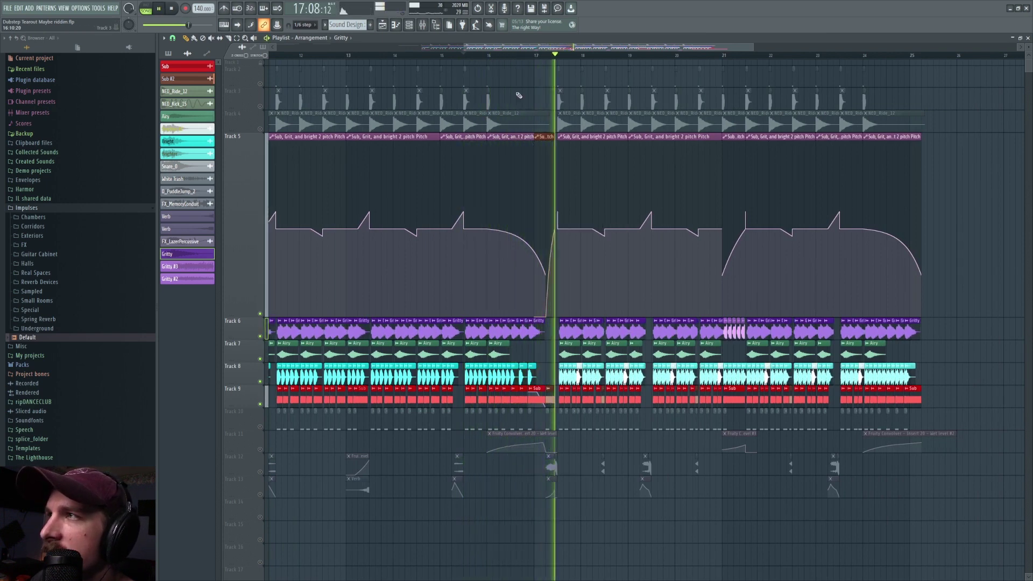
{"action": "key", "text": "space"}
{"action": "scroll", "coordinate": [488, 57], "scroll_direction": "up", "scroll_amount": 3}
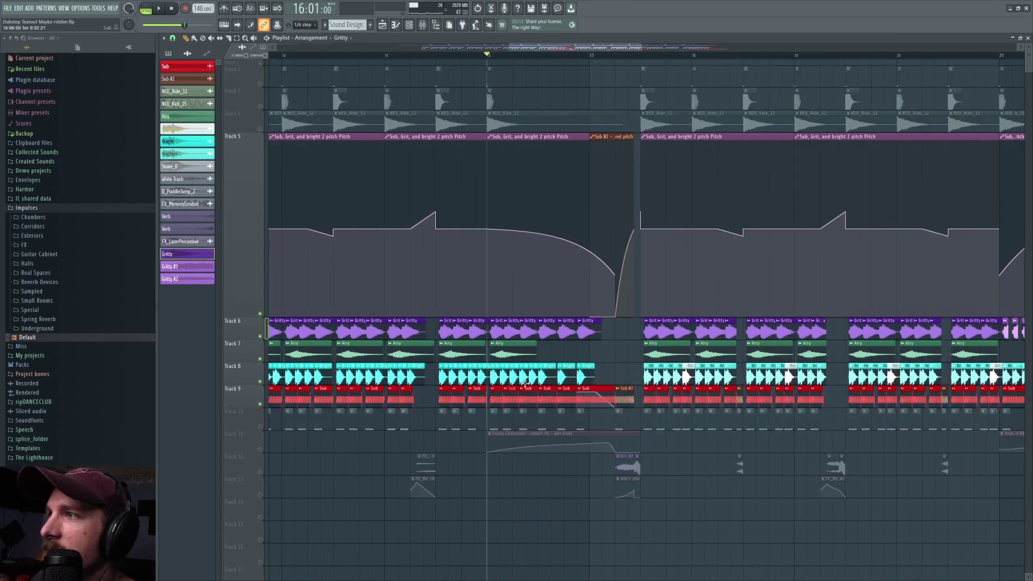
{"action": "key", "text": "space"}
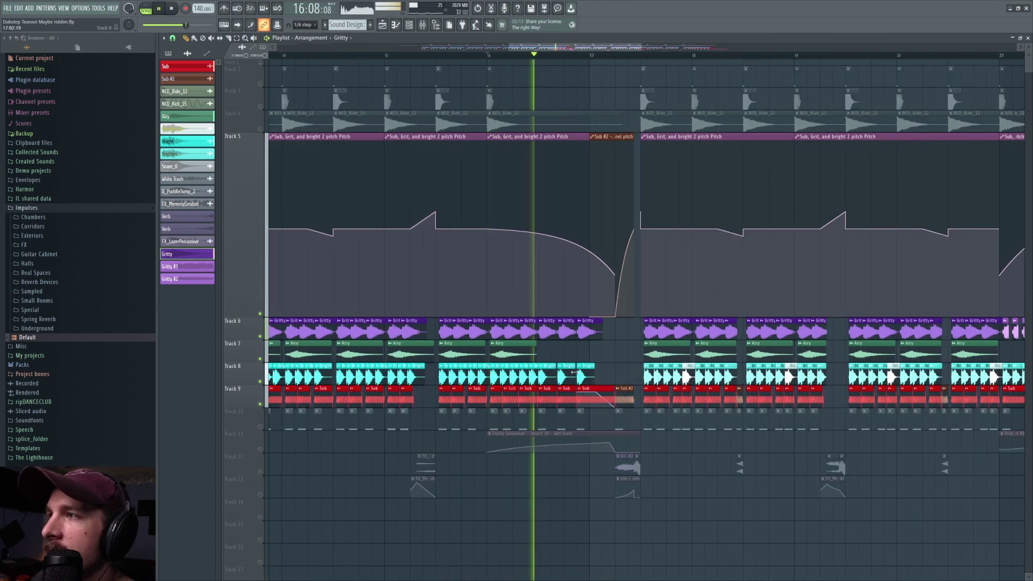
{"action": "key", "text": "space"}
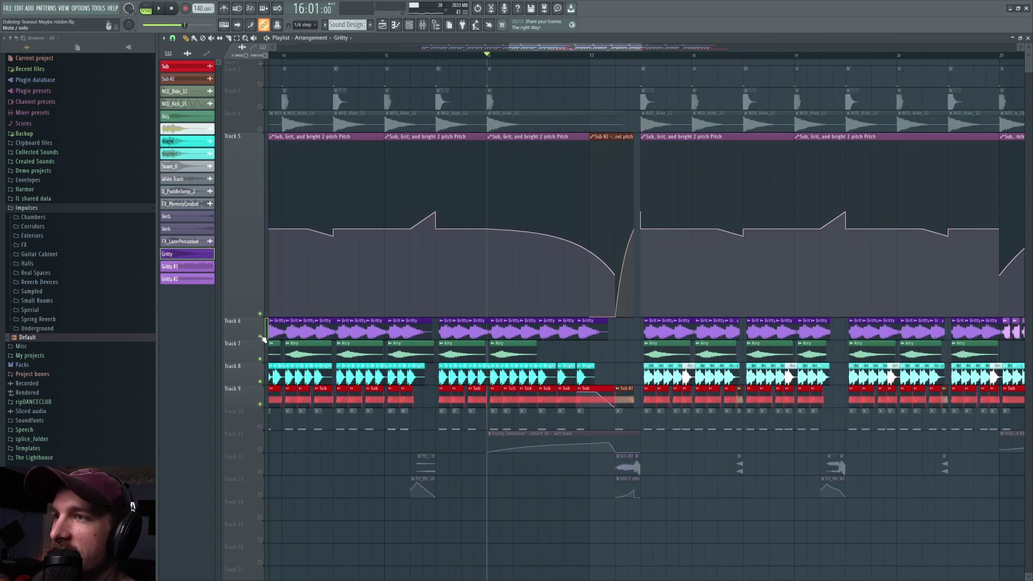
- Mute Tracks 6 and 7, play the Bright and Sub layers from bar 16, and unmute both tracks
{"action": "left_click", "coordinate": [260, 336]}
{"action": "left_click", "coordinate": [260, 359]}
{"action": "key", "text": "space"}
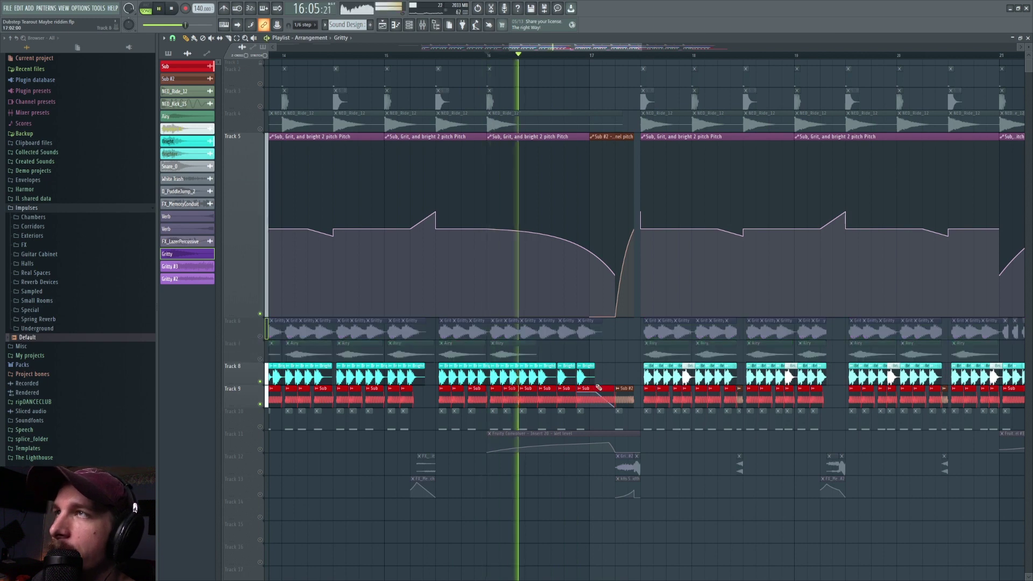
{"action": "key", "text": "space"}
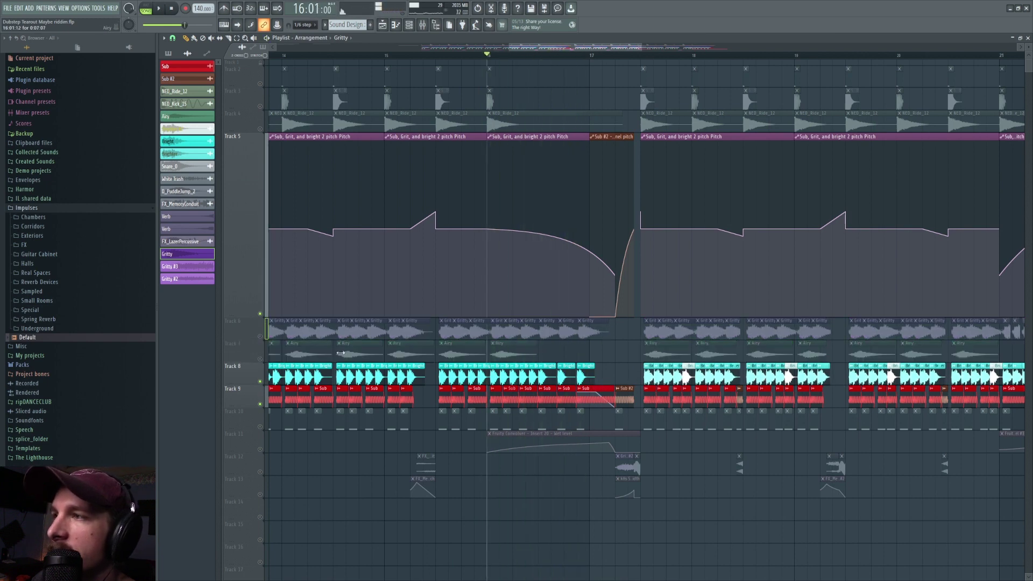
{"action": "left_click", "coordinate": [260, 359]}
{"action": "left_click", "coordinate": [260, 336]}
{"action": "scroll", "coordinate": [543, 51], "scroll_direction": "down", "scroll_amount": 5}
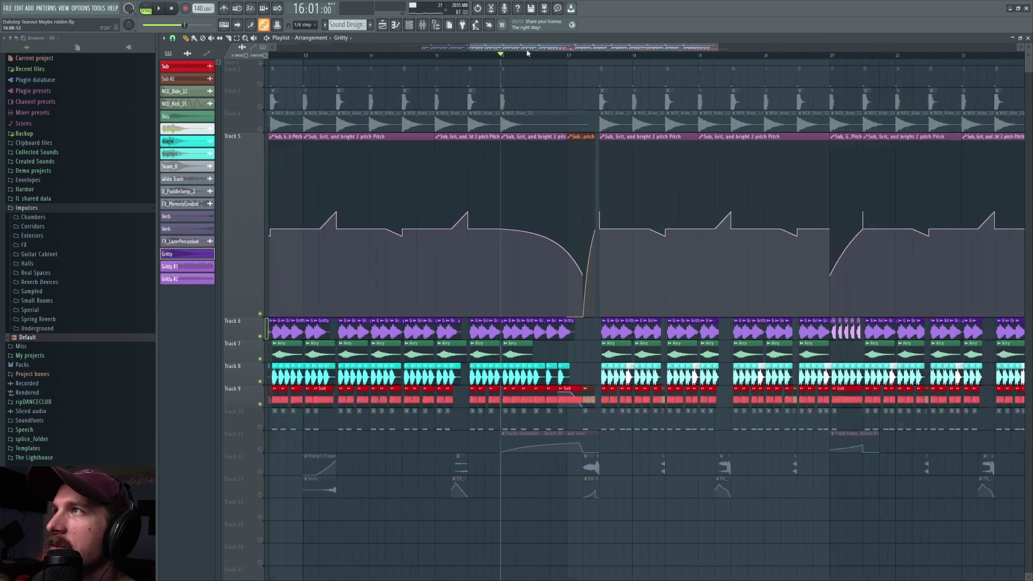
{"action": "scroll", "coordinate": [543, 49], "scroll_direction": "up", "scroll_amount": 4}
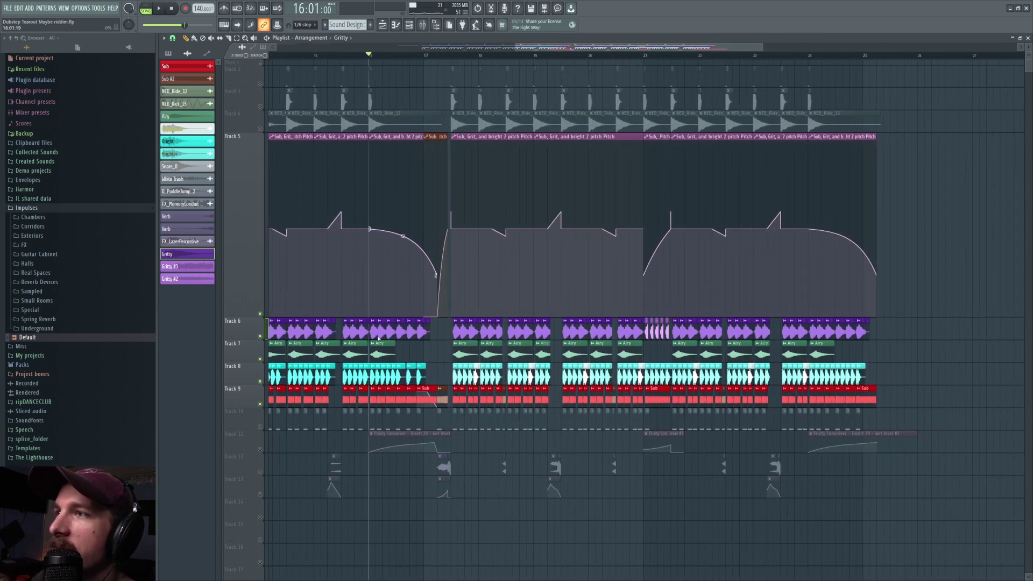
{"action": "double_click", "coordinate": [402, 370]}
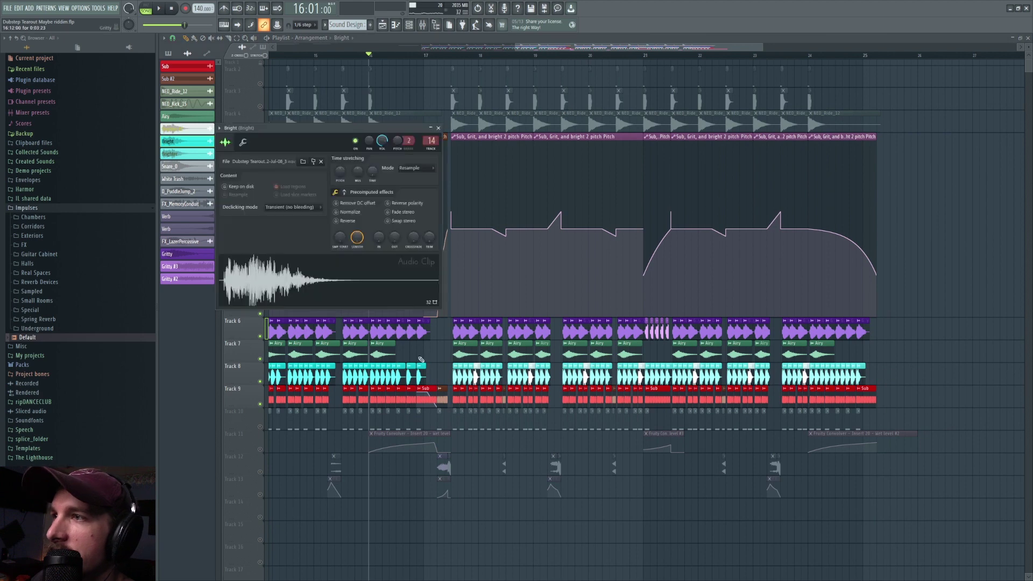
{"action": "key", "text": "Escape"}
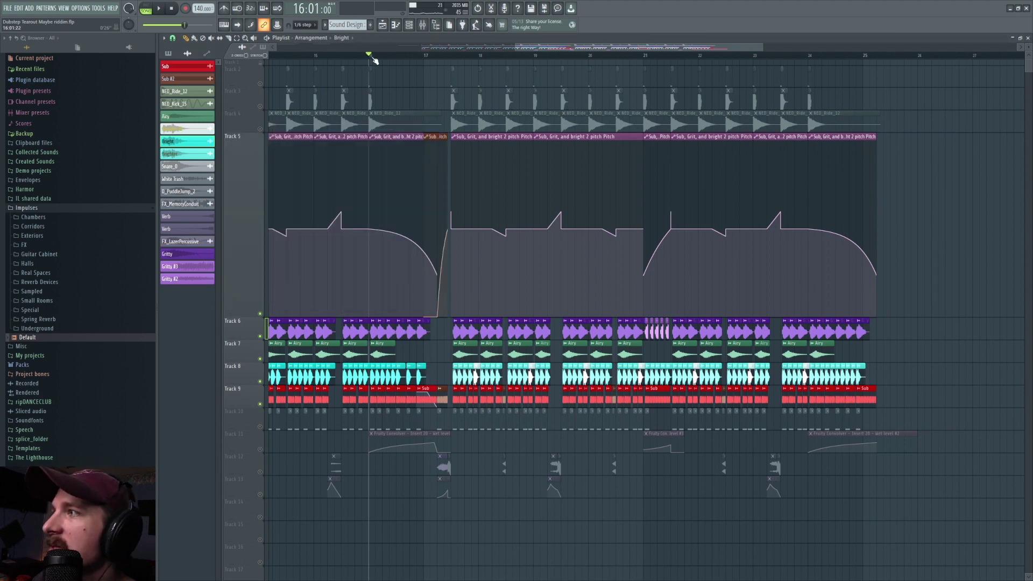
{"action": "scroll", "coordinate": [374, 60], "scroll_direction": "up", "scroll_amount": 4}
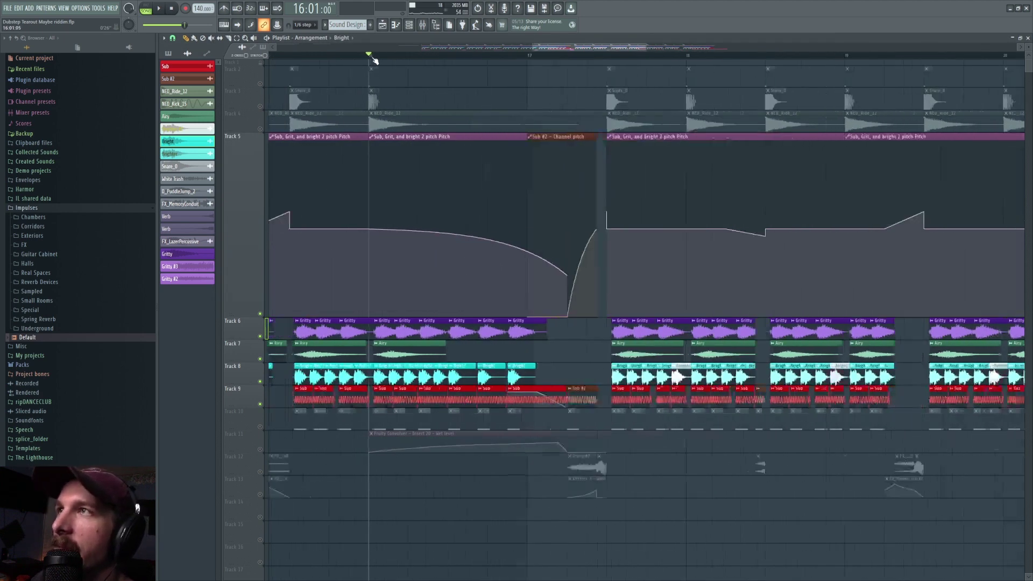
- Link the Bright clip's channel pitch to the "Sub, Grit, and bright 2 pitch Pitch" controller
{"action": "double_click", "coordinate": [441, 377]}
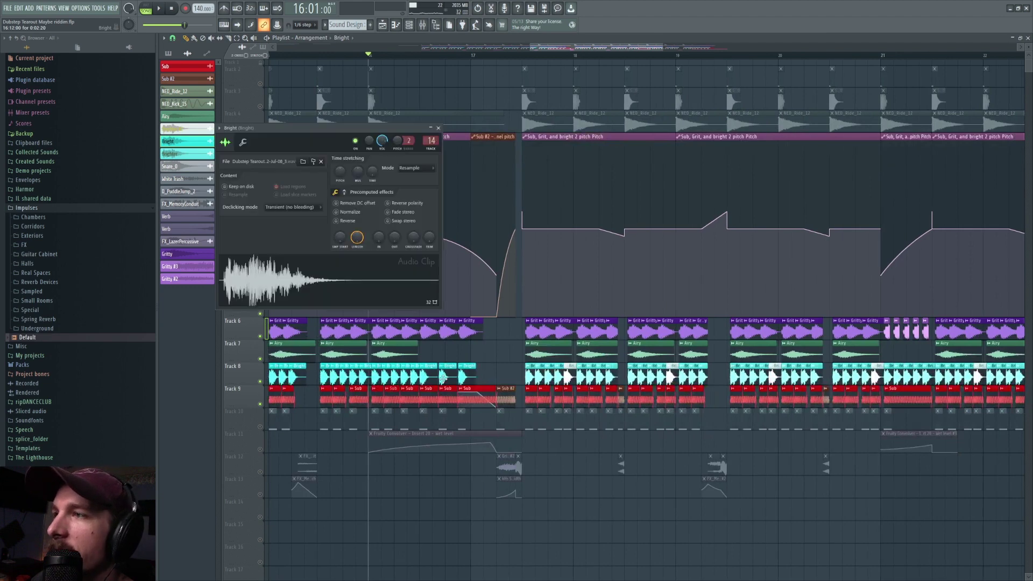
{"action": "right_click", "coordinate": [396, 142]}
{"action": "left_click", "coordinate": [416, 223]}
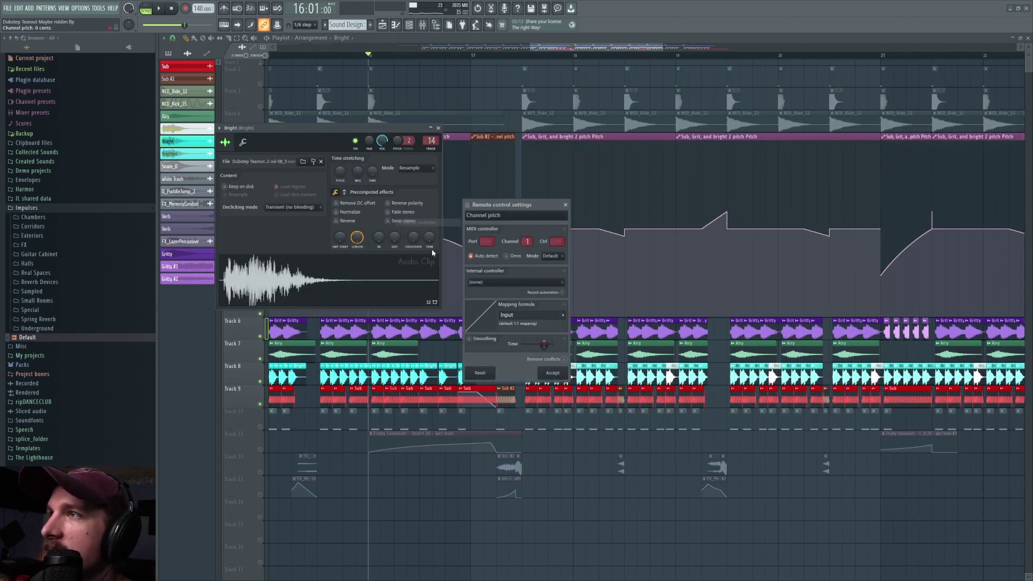
{"action": "left_click", "coordinate": [499, 283]}
{"action": "left_click", "coordinate": [501, 320]}
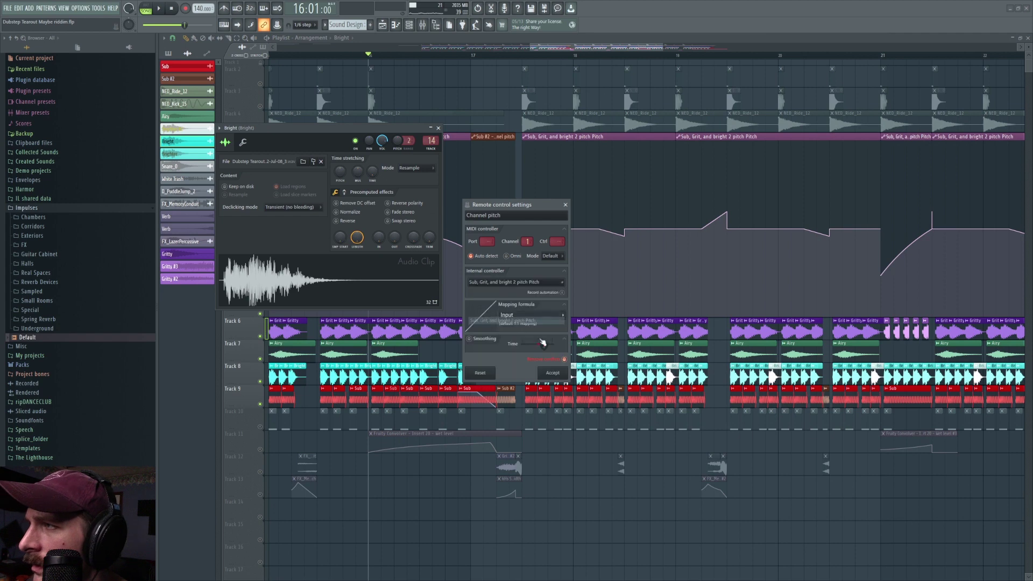
{"action": "left_click", "coordinate": [554, 373]}
- Play the drop from bar 16 to hear the Bright clip's linked pitch and close its channel settings
{"action": "key", "text": "space"}
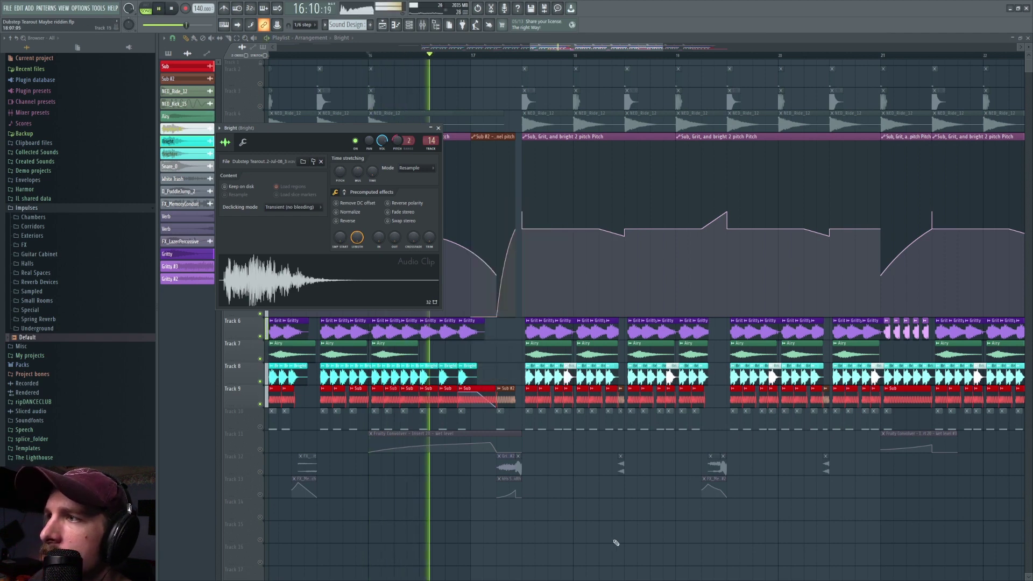
{"action": "left_click", "coordinate": [438, 128]}
{"action": "key", "text": "space"}
- Return the playback position to bar 9 and play the opening of the drop briefly
{"action": "left_click_drag", "start_coordinate": [597, 48], "coordinate": [497, 50]}
{"action": "left_click", "coordinate": [393, 58]}
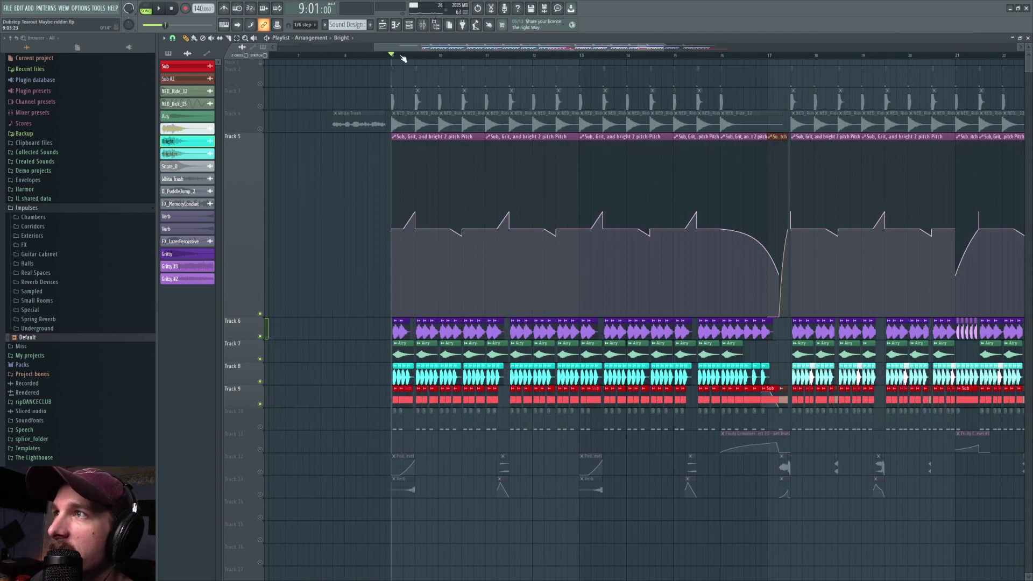
{"action": "scroll", "coordinate": [398, 59], "scroll_direction": "up", "scroll_amount": 3}
{"action": "key", "text": "space"}
{"action": "key", "text": "space"}
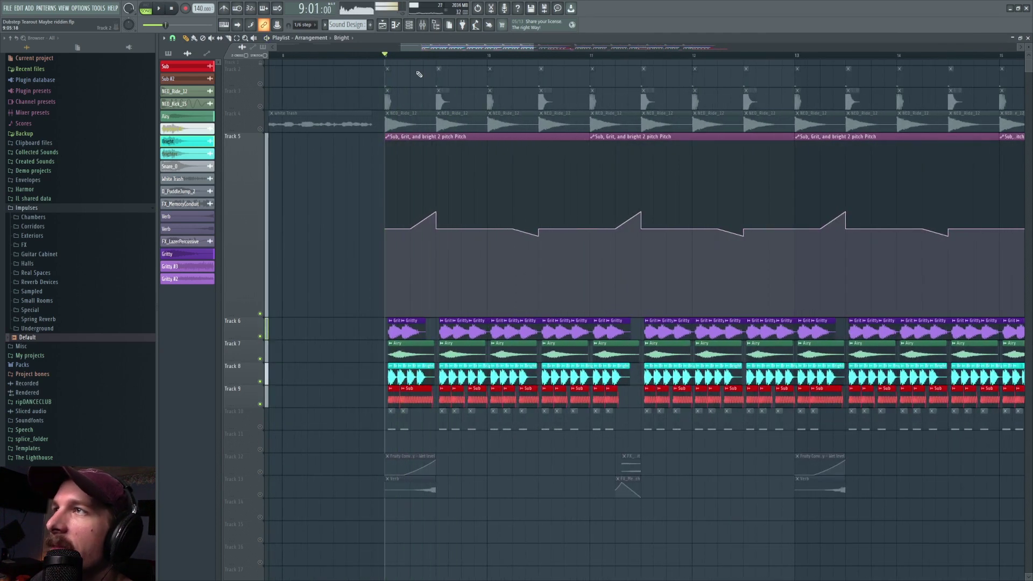
- Review the Bright clip's channel pitch link settings, accept them, and close the clip's channel settings
{"action": "double_click", "coordinate": [416, 374]}
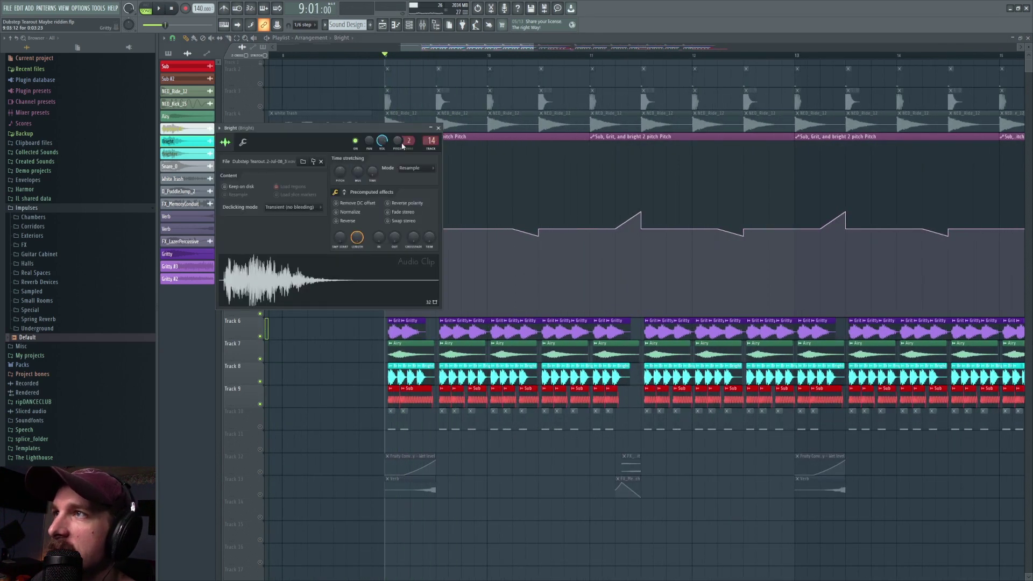
{"action": "right_click", "coordinate": [397, 142]}
{"action": "left_click", "coordinate": [426, 225]}
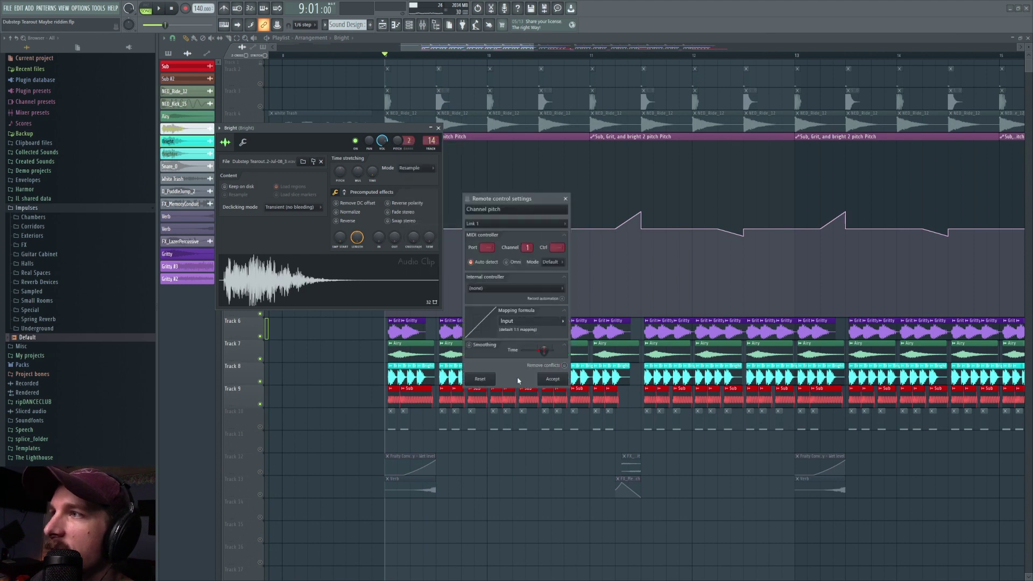
{"action": "left_click", "coordinate": [552, 379]}
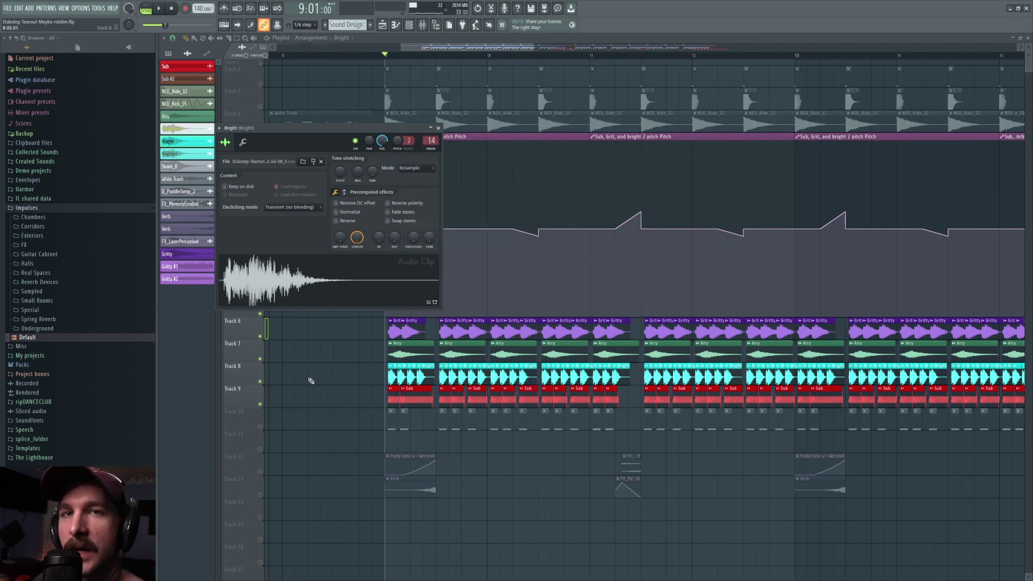
{"action": "left_click", "coordinate": [438, 128]}
- Play the second half of the drop from 17:09 to hear the pitch automation on all layers
{"action": "left_click_drag", "start_coordinate": [478, 48], "coordinate": [537, 59]}
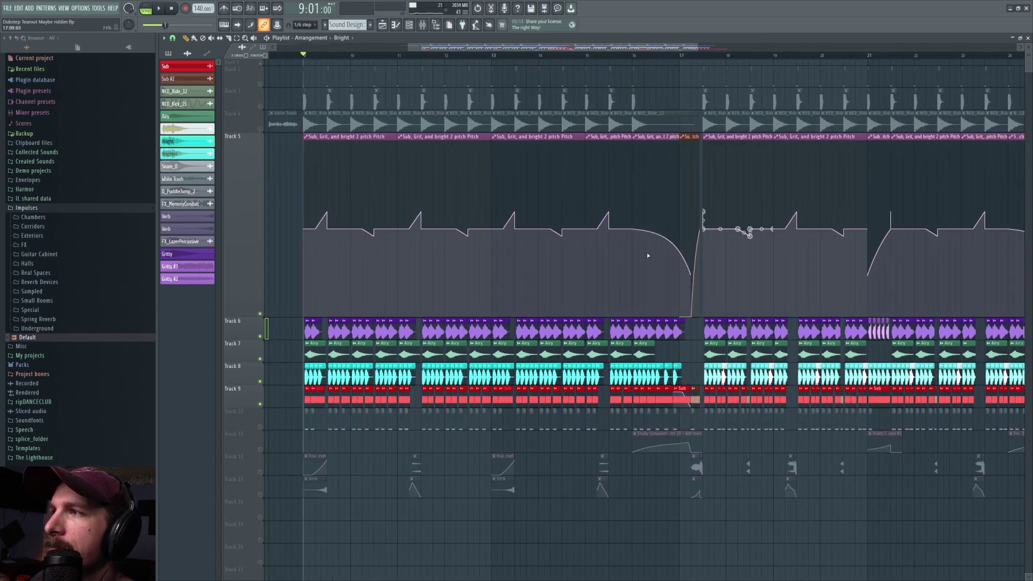
{"action": "key", "text": "space"}
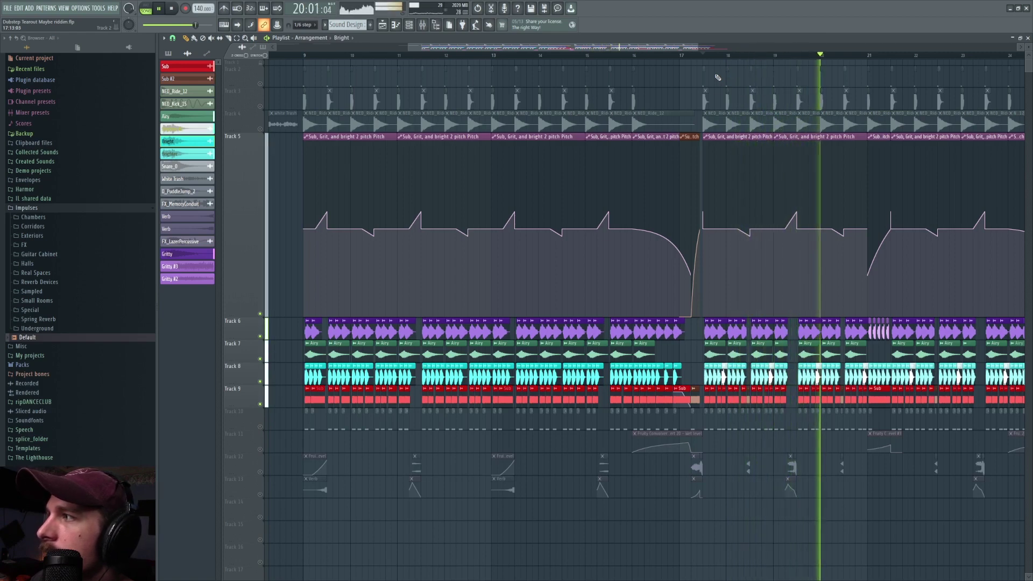
{"action": "key", "text": "space"}
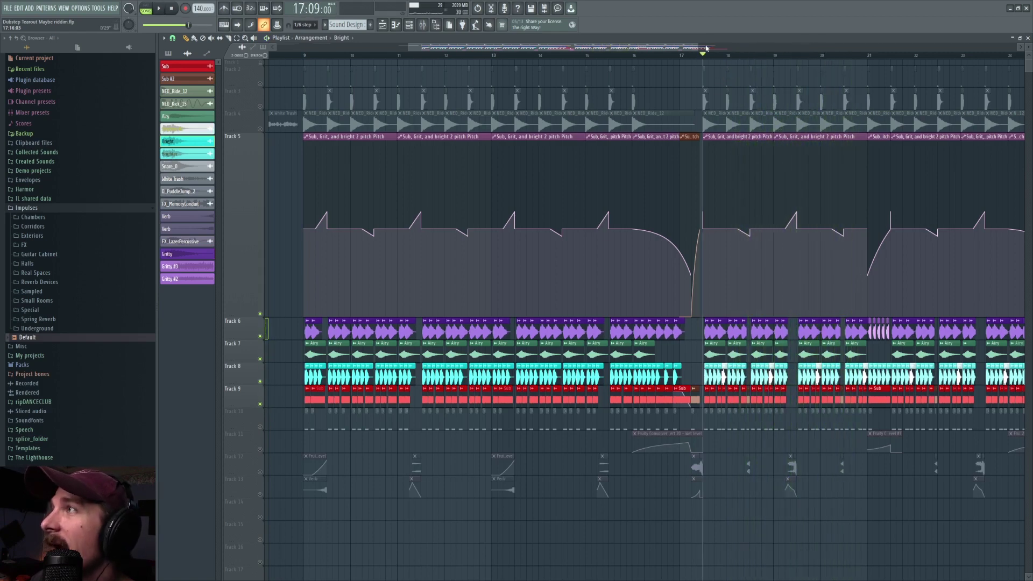
- Mute Tracks 6, 7 and 9 and play the Bright layer on Track 8 alone from 17:09 and bar 19
{"action": "scroll", "coordinate": [676, 48], "scroll_direction": "right", "scroll_amount": 4}
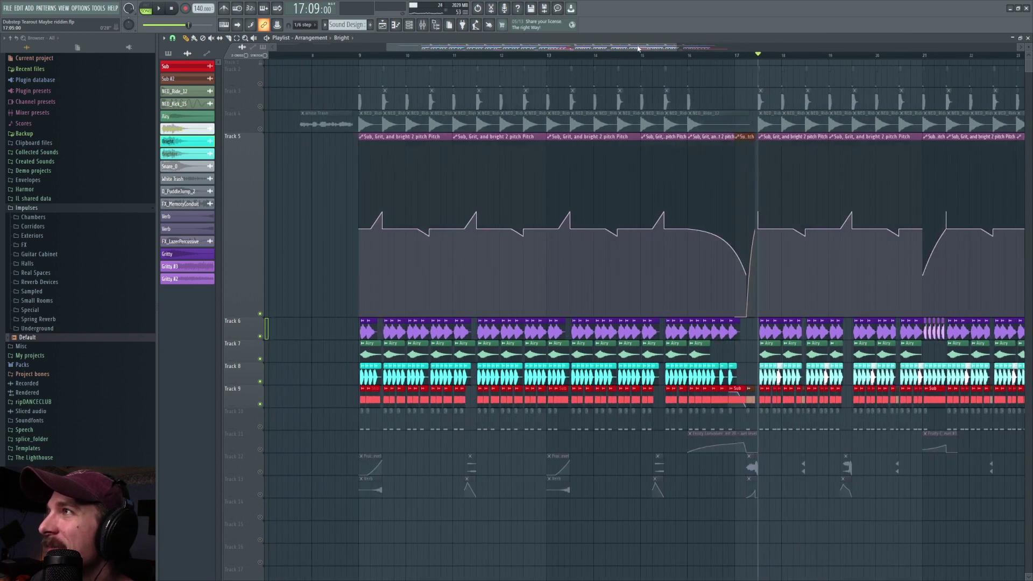
{"action": "scroll", "coordinate": [710, 57], "scroll_direction": "up", "scroll_amount": 3}
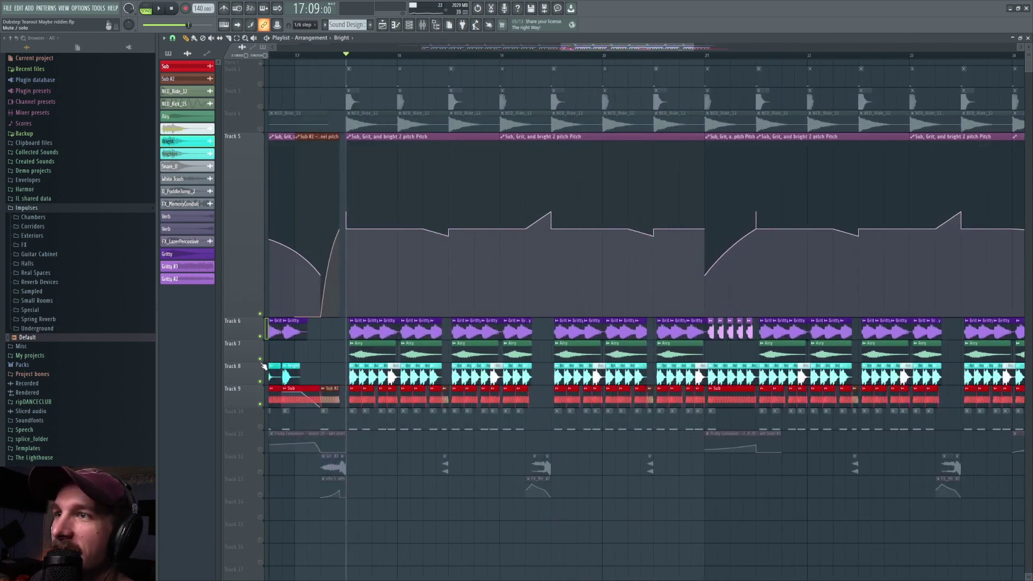
{"action": "left_click", "coordinate": [261, 359]}
{"action": "left_click", "coordinate": [261, 336]}
{"action": "left_click", "coordinate": [260, 404]}
{"action": "key", "text": "space"}
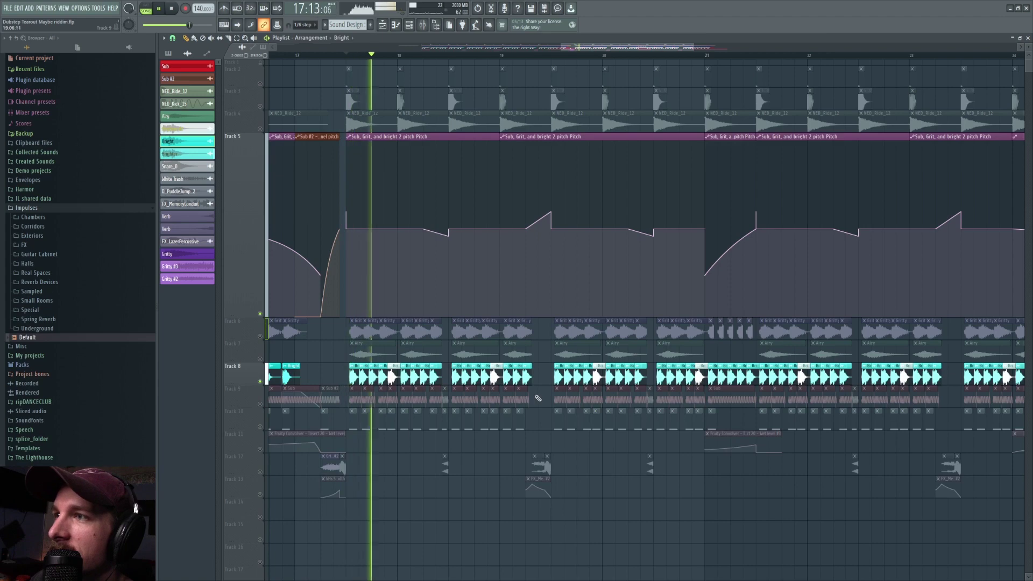
{"action": "key", "text": "space"}
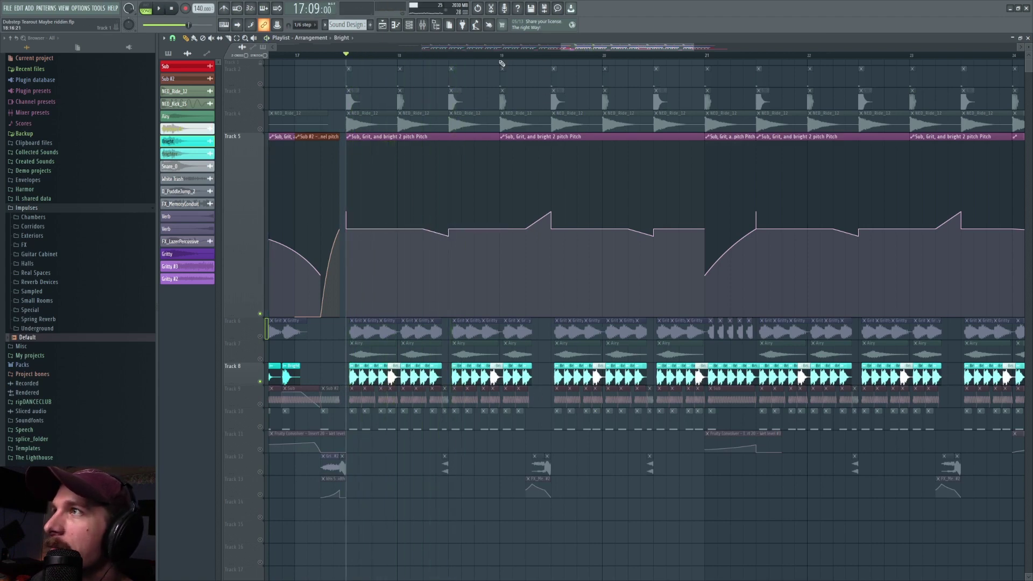
{"action": "key", "text": "space"}
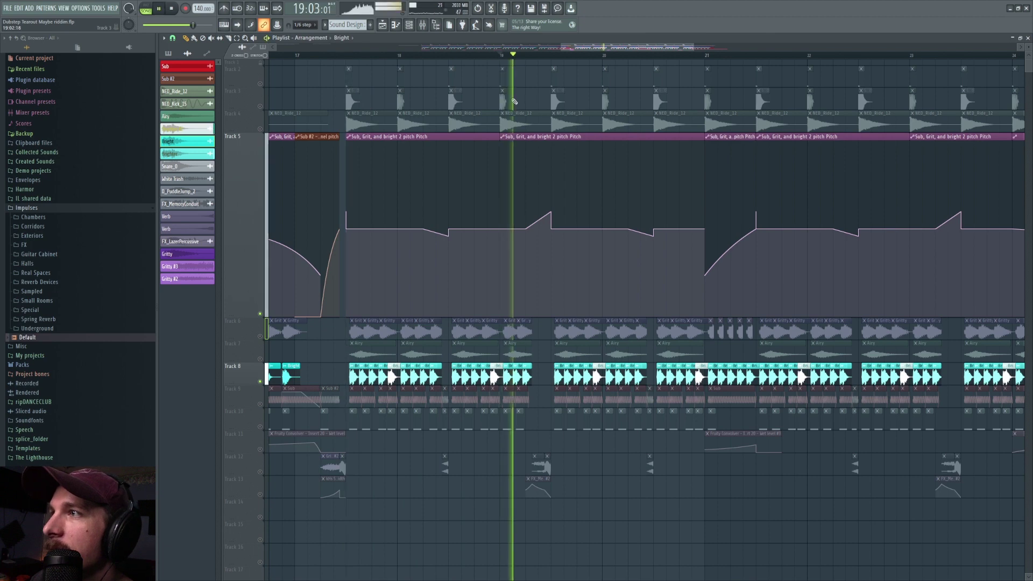
{"action": "key", "text": "space"}
- Unmute Tracks 9, 7 and 6 to restore the Sub, Airy and Gritty layers
{"action": "scroll", "coordinate": [502, 54], "scroll_direction": "down", "scroll_amount": 5}
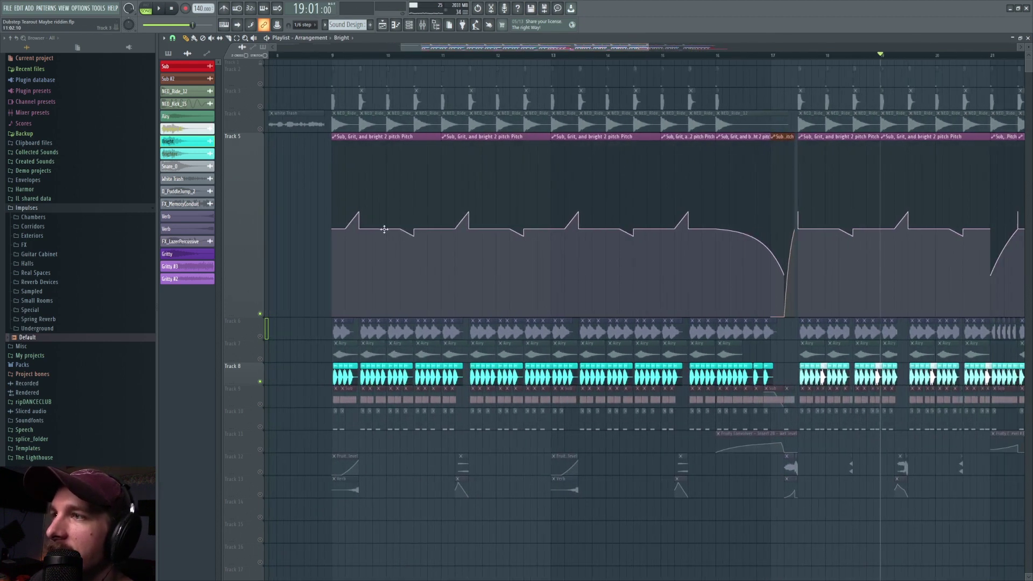
{"action": "left_click", "coordinate": [261, 404]}
{"action": "left_click", "coordinate": [261, 358]}
{"action": "left_click", "coordinate": [260, 336]}
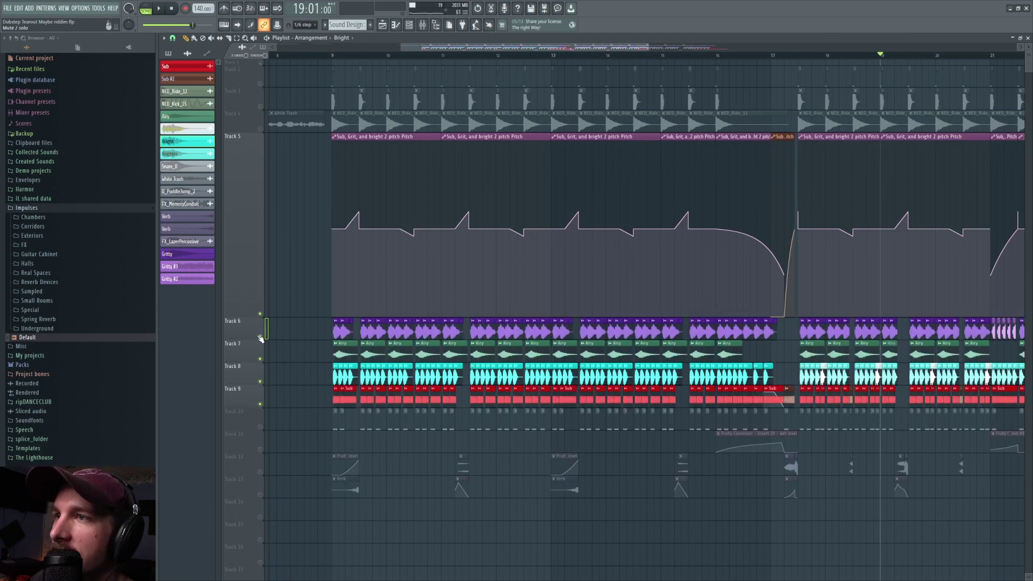
- Review the Gritty clip's time stretching mode in its channel settings, and close the settings
{"action": "scroll", "coordinate": [332, 58], "scroll_direction": "up", "scroll_amount": 4}
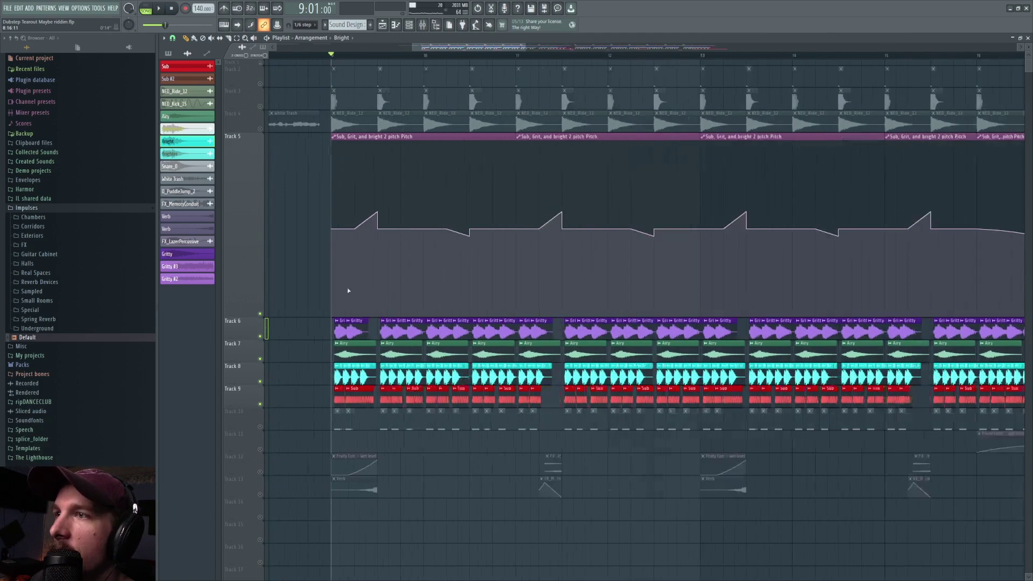
{"action": "double_click", "coordinate": [362, 335]}
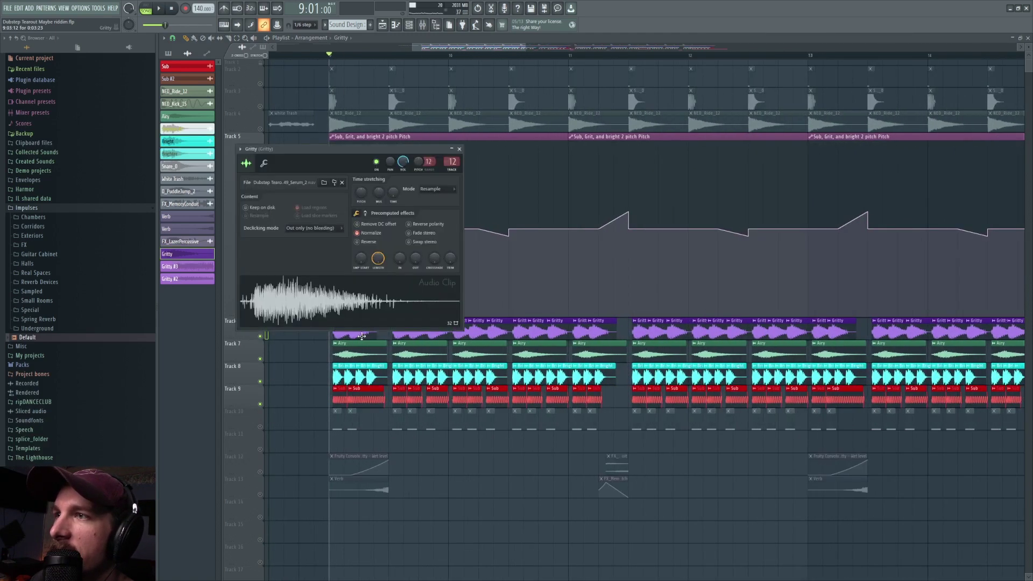
{"action": "left_click", "coordinate": [354, 388]}
{"action": "double_click", "coordinate": [360, 331]}
{"action": "key", "text": "Escape"}
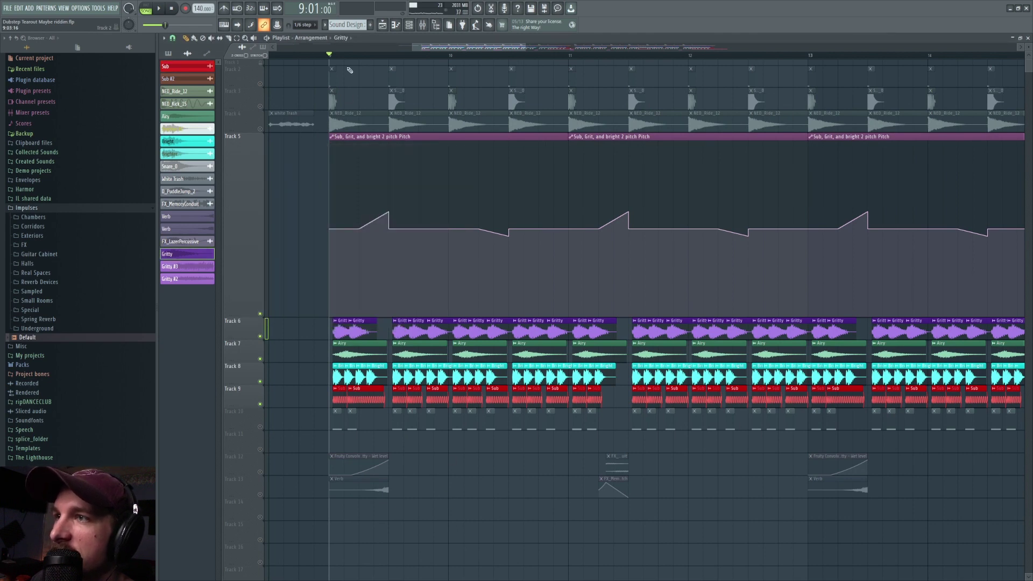
- Play the layers from bar 9 to hear the first pitch rise in the automation
{"action": "scroll", "coordinate": [350, 57], "scroll_direction": "up", "scroll_amount": 2}
{"action": "key", "text": "space"}
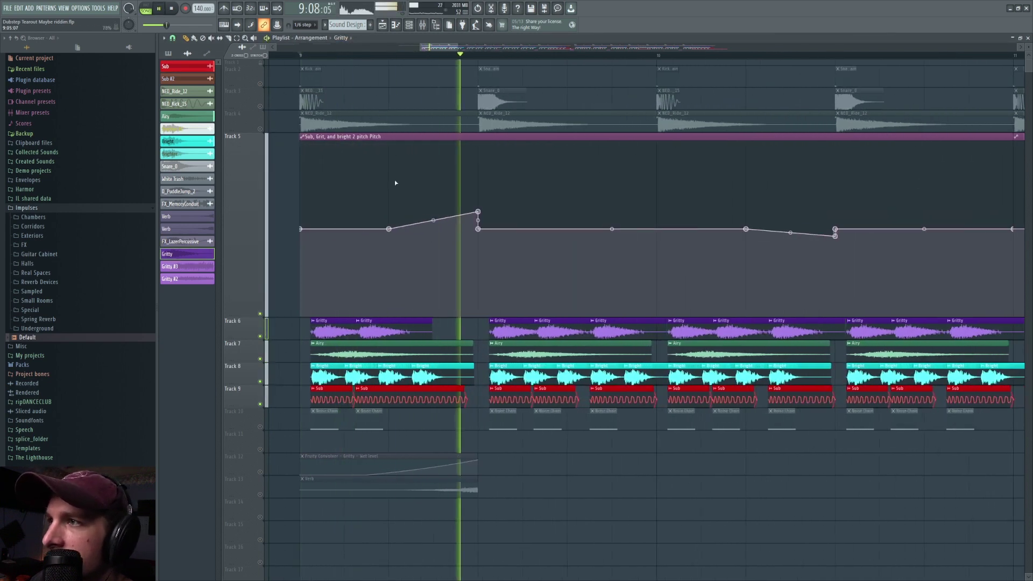
{"action": "key", "text": "space"}
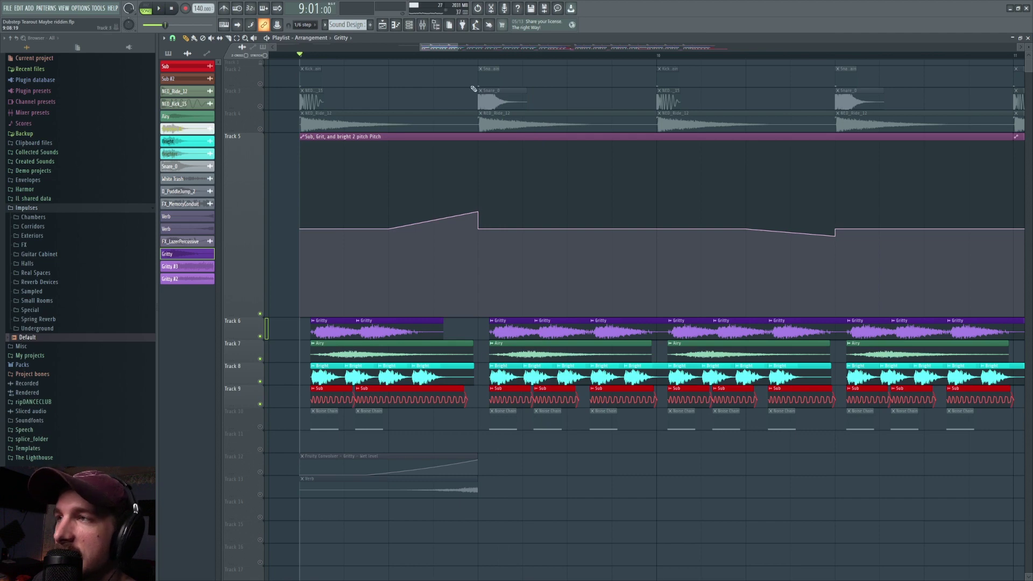
- Set the Sub clip's time stretching mode to Resample and play the layers from bar 9
{"action": "scroll", "coordinate": [478, 57], "scroll_direction": "down", "scroll_amount": 4}
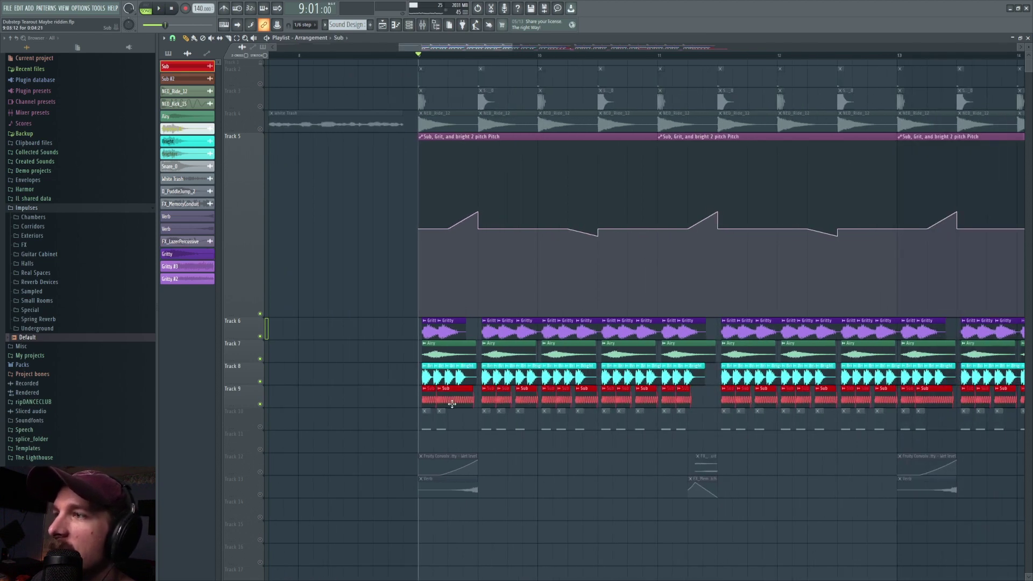
{"action": "double_click", "coordinate": [452, 403]}
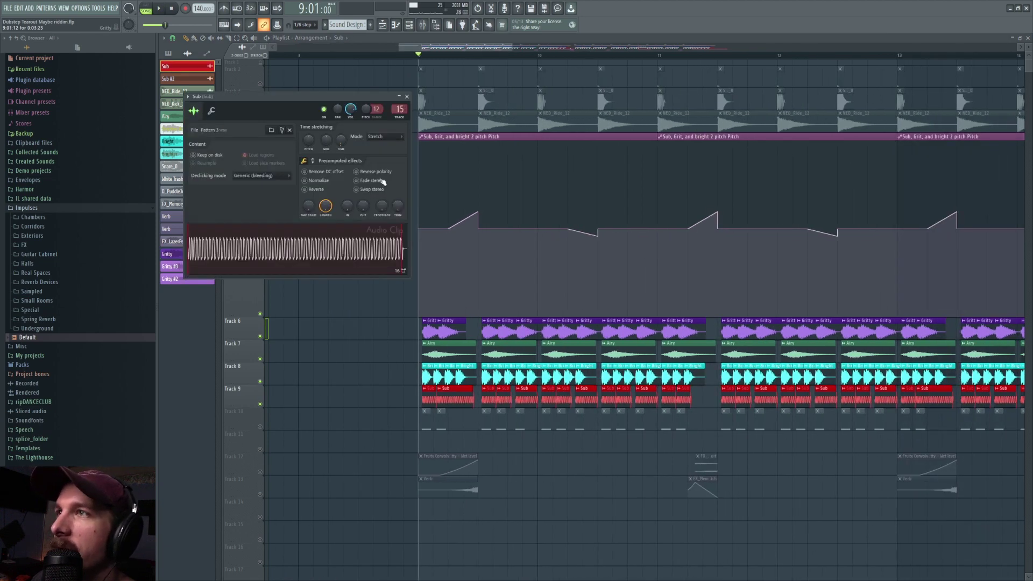
{"action": "right_click", "coordinate": [341, 141]}
{"action": "left_click", "coordinate": [385, 136]}
{"action": "left_click", "coordinate": [377, 144]}
{"action": "right_click", "coordinate": [341, 142]}
{"action": "left_click", "coordinate": [342, 144]}
{"action": "key", "text": "space"}
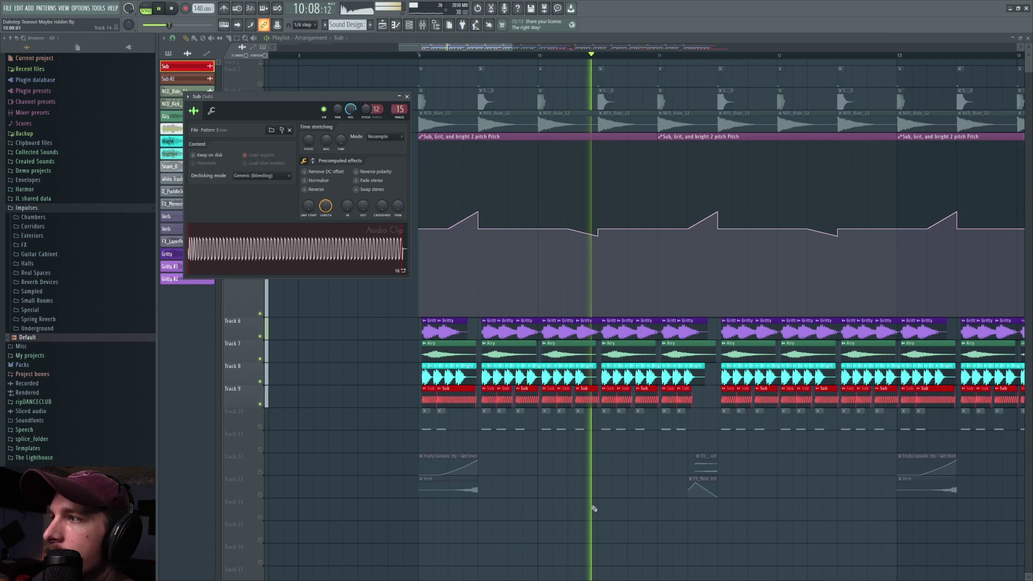
{"action": "key", "text": "space"}
- Play the layers from bar 16 to hear the falling pitch automation before the second half of the drop
{"action": "left_click", "coordinate": [538, 52]}
{"action": "scroll", "coordinate": [538, 53], "scroll_direction": "right", "scroll_amount": 6}
{"action": "left_click", "coordinate": [451, 54]}
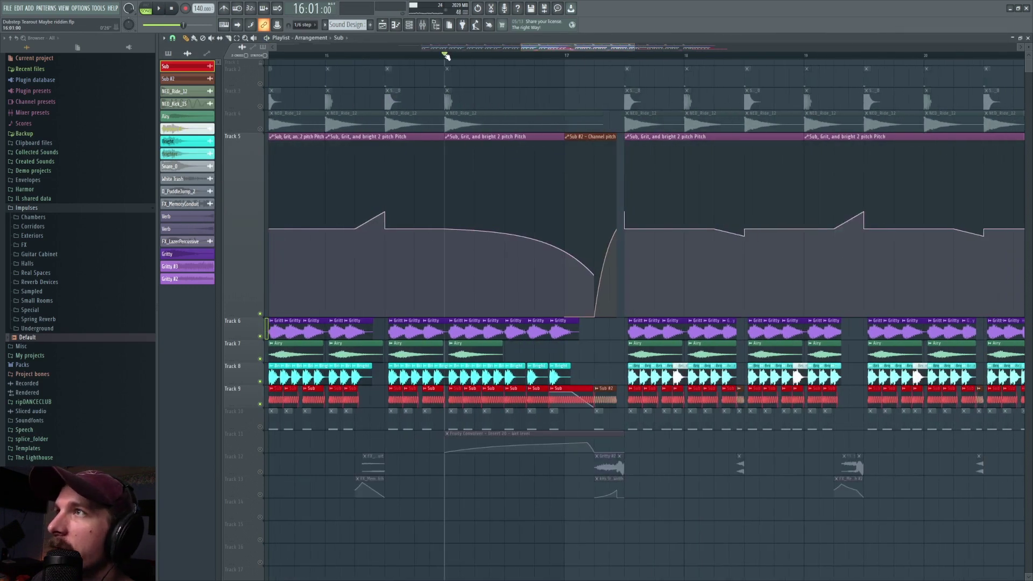
{"action": "key", "text": "space"}
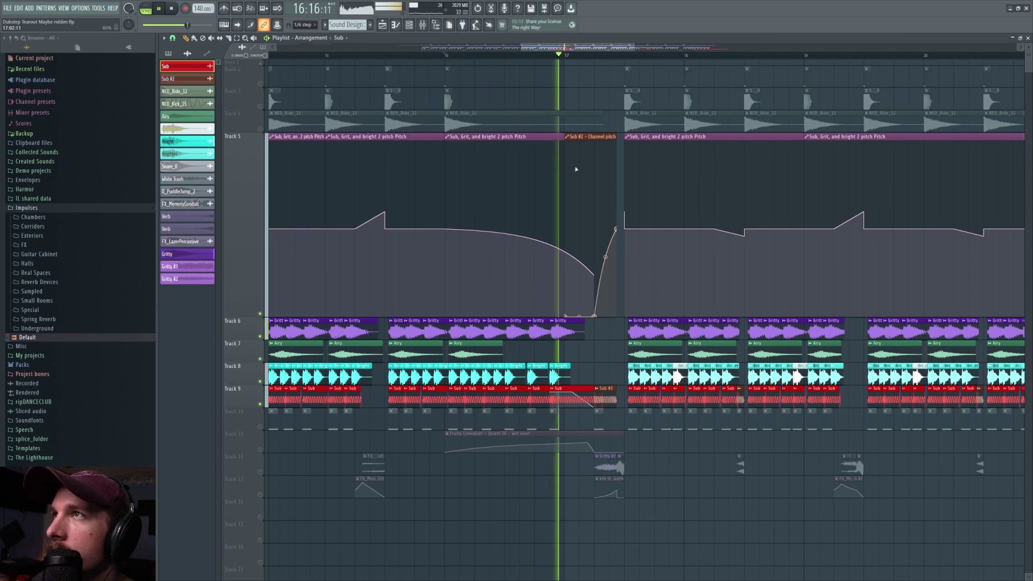
{"action": "key", "text": "space"}
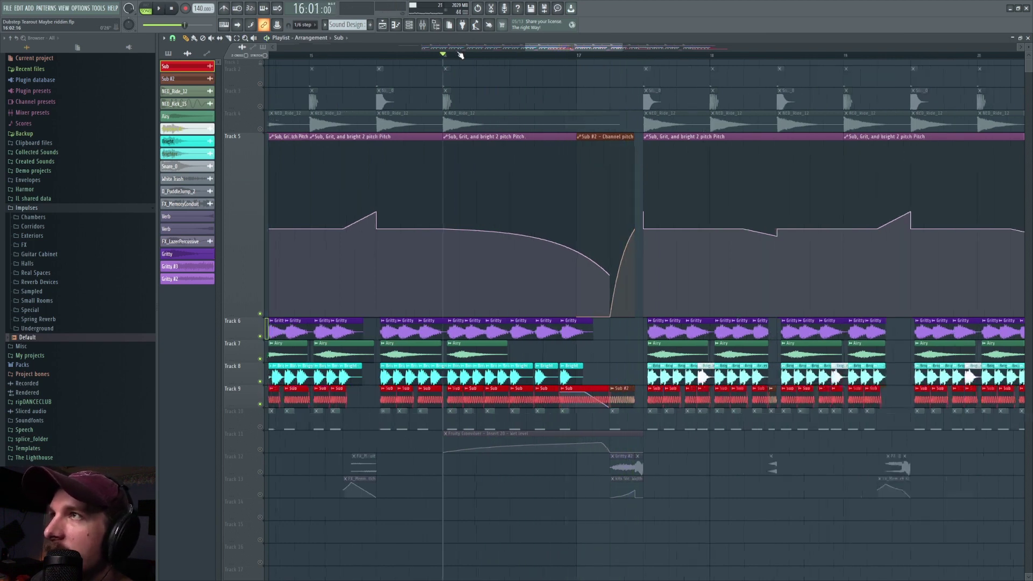
{"action": "scroll", "coordinate": [454, 51], "scroll_direction": "up", "scroll_amount": 4}
{"action": "key", "text": "space"}
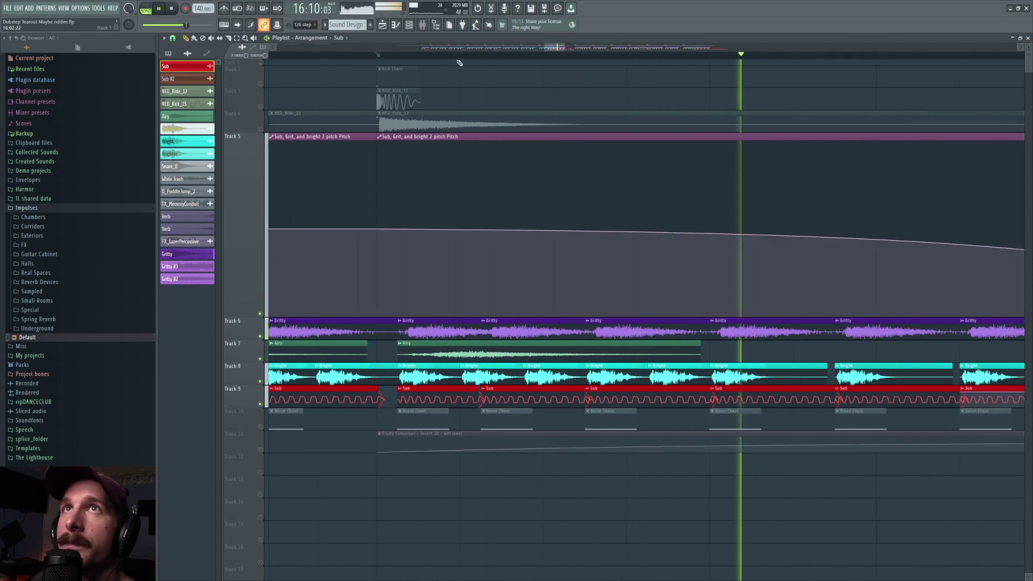
{"action": "key", "text": "space"}
- Set the Sub clip's time stretching mode to Stretch and play the pitch fall from bar 16
{"action": "scroll", "coordinate": [496, 57], "scroll_direction": "down", "scroll_amount": 4}
{"action": "scroll", "coordinate": [496, 56], "scroll_direction": "down", "scroll_amount": 3}
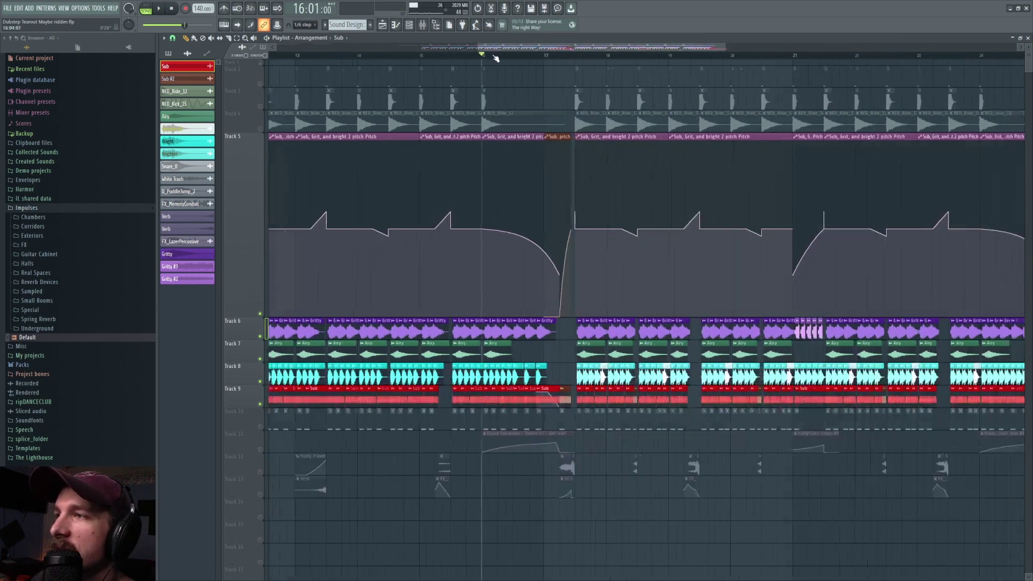
{"action": "double_click", "coordinate": [477, 397]}
{"action": "left_click", "coordinate": [394, 138]}
{"action": "left_click", "coordinate": [383, 148]}
{"action": "key", "text": "space"}
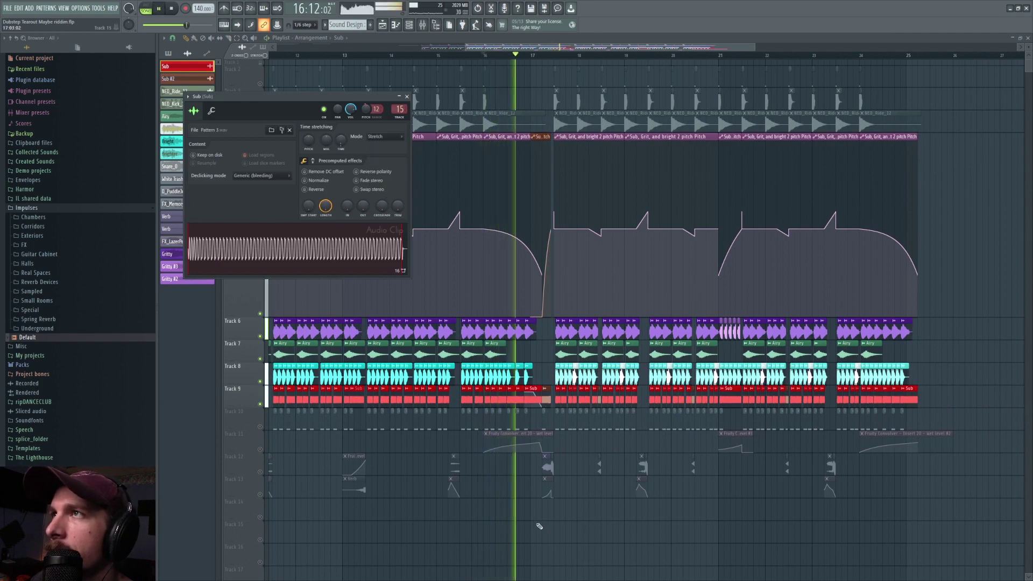
{"action": "key", "text": "space"}
- Switch the Sub clip's time stretching mode back to Resample and close its channel settings
{"action": "scroll", "coordinate": [495, 57], "scroll_direction": "up", "scroll_amount": 6}
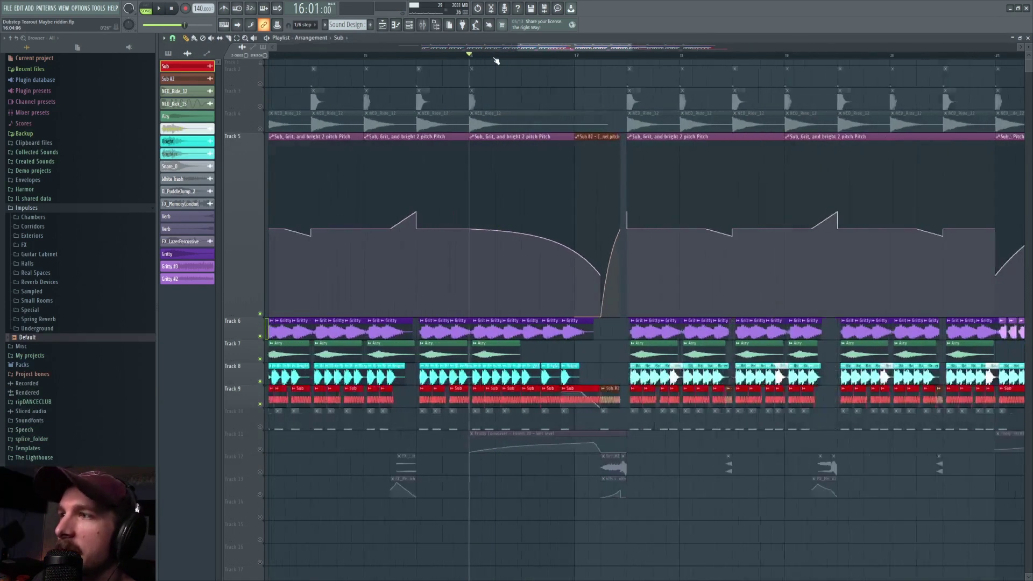
{"action": "double_click", "coordinate": [463, 397]}
{"action": "left_click", "coordinate": [379, 136]}
{"action": "left_click", "coordinate": [389, 138]}
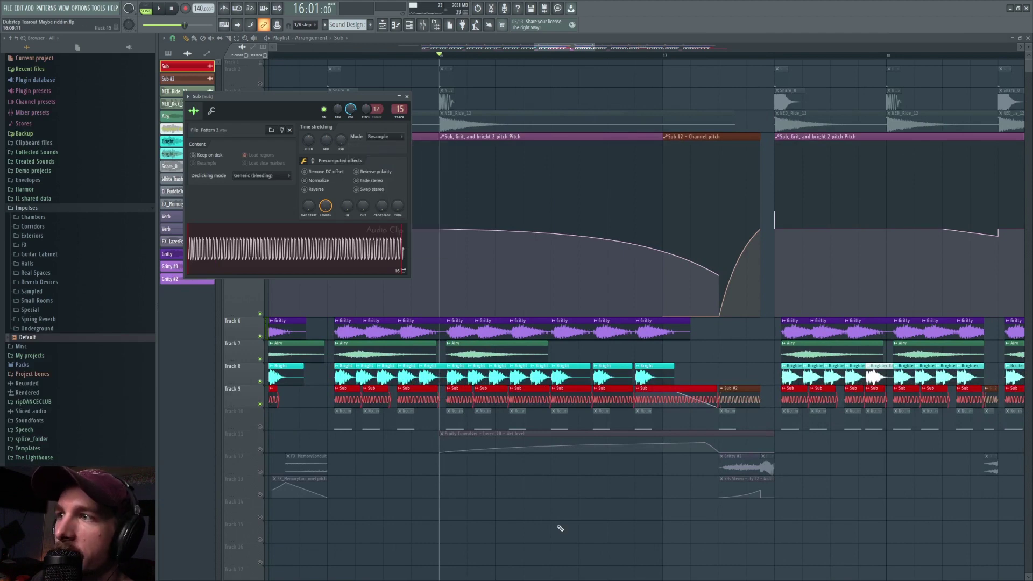
{"action": "key", "text": "Escape"}
- Play from bar 16 and mute Tracks 8, 7 and 6 to hear the Sub layer alone
{"action": "key", "text": "space"}
{"action": "left_click_drag", "start_coordinate": [259, 382], "coordinate": [261, 336]}
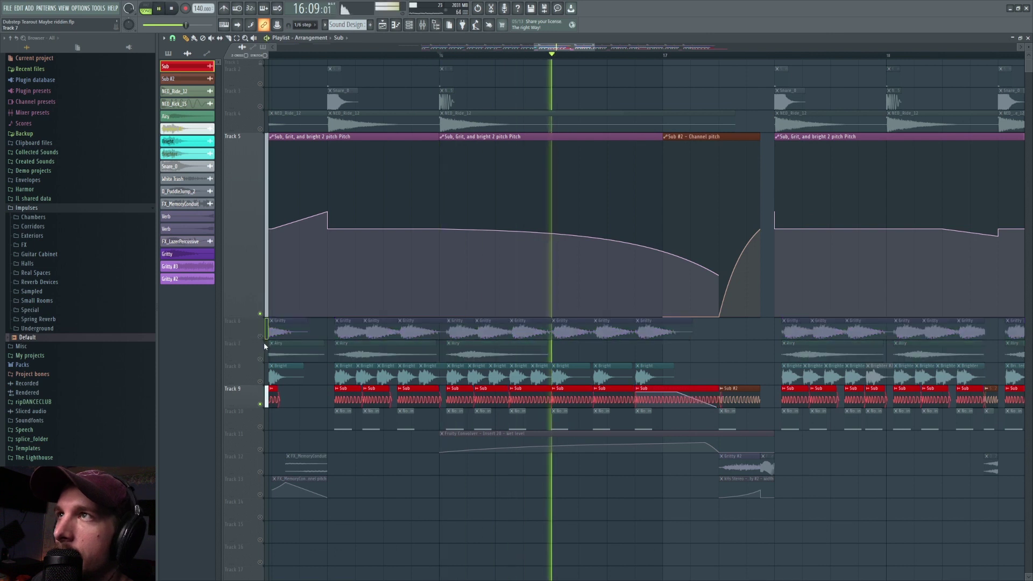
{"action": "key", "text": "space"}
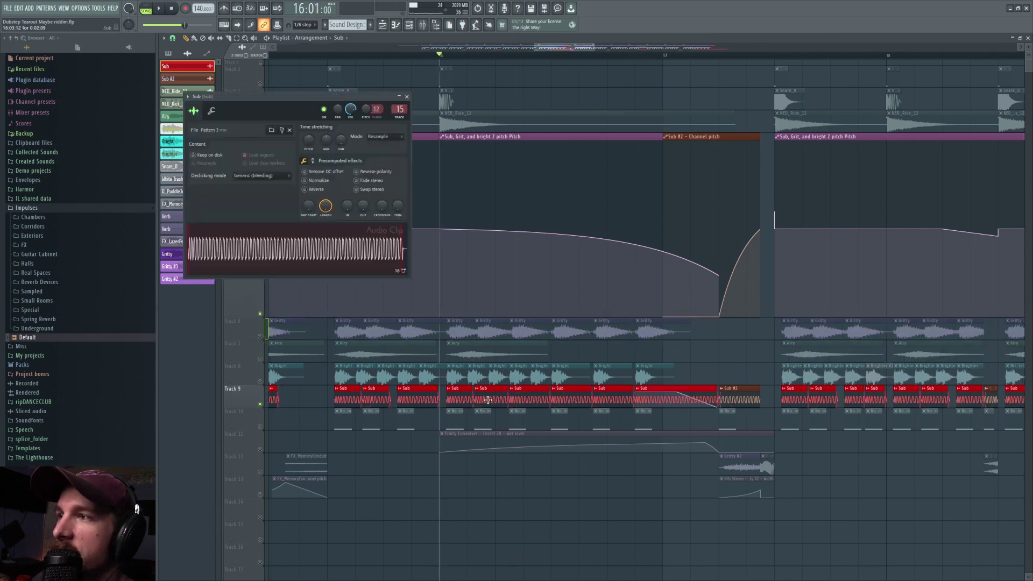
- Return the Sub clip to Stretch mode and play the isolated Sub layer from bar 16 for comparison
{"action": "double_click", "coordinate": [531, 400]}
{"action": "key", "text": "space"}
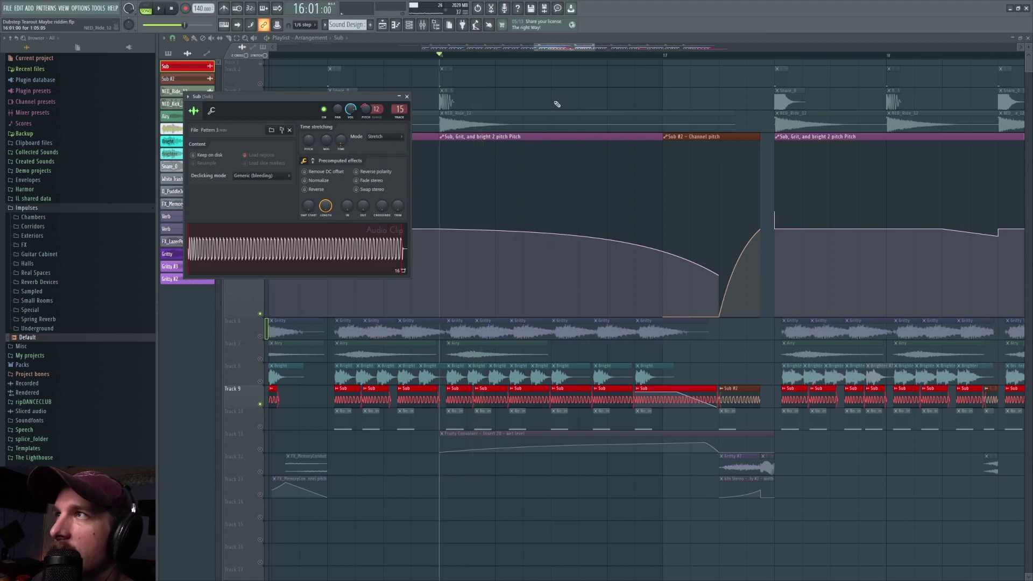
{"action": "key", "text": "Escape"}
{"action": "key", "text": "space"}
- Play the full drop from bar 9 with drums, bass layers and effects
{"action": "scroll", "coordinate": [543, 58], "scroll_direction": "right", "scroll_amount": 6}
{"action": "scroll", "coordinate": [543, 59], "scroll_direction": "down", "scroll_amount": 5}
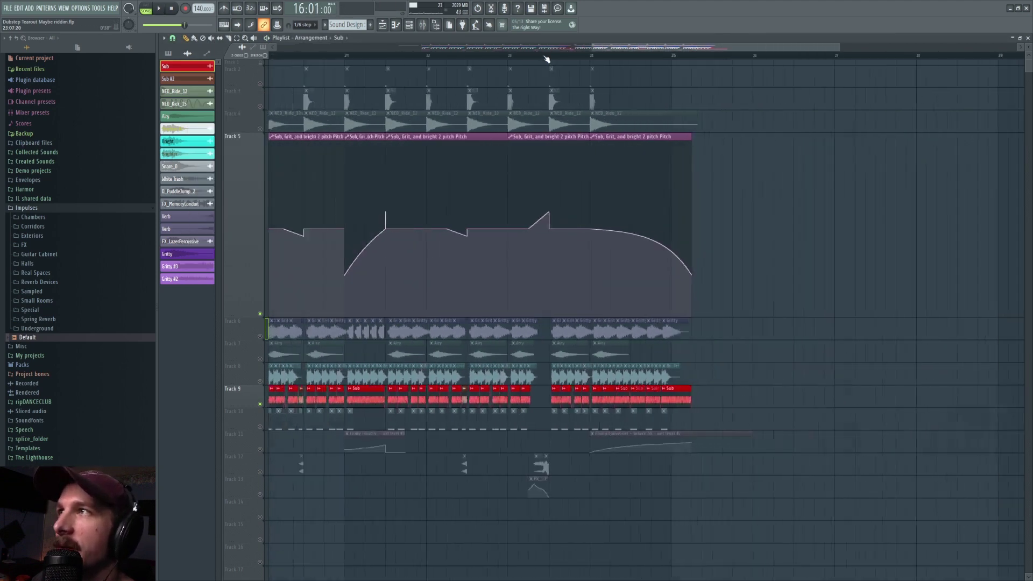
{"action": "scroll", "coordinate": [592, 56], "scroll_direction": "up", "scroll_amount": 4}
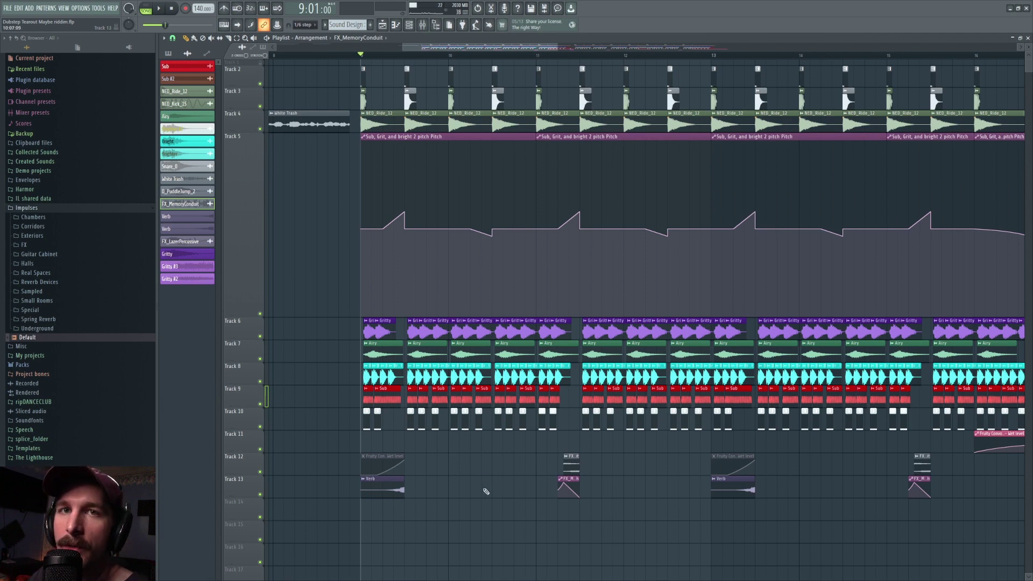
{"action": "key", "text": "space"}
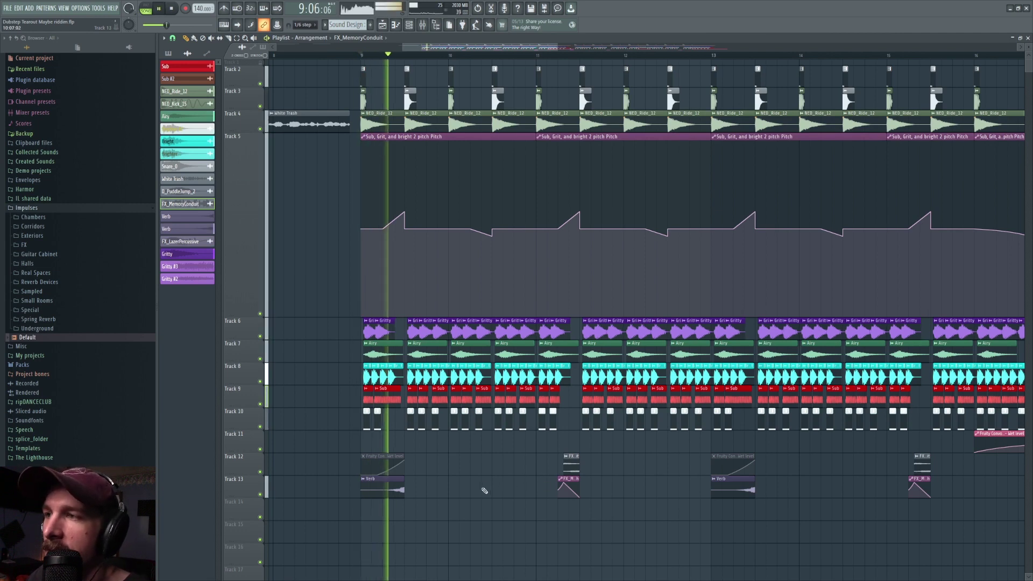
{"action": "mouse_move", "coordinate": [413, 186]}
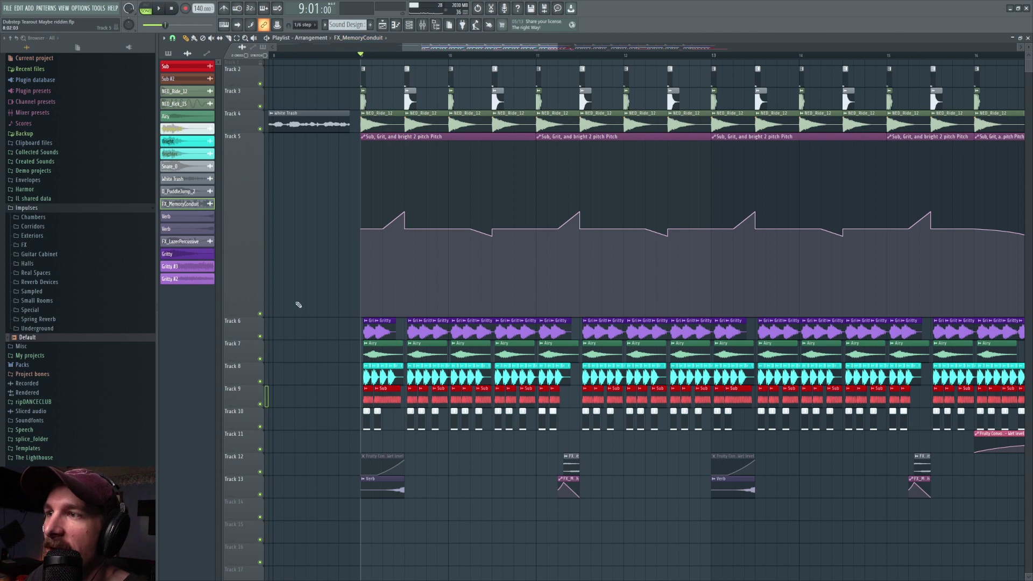
- Mute Tracks 13 and 12 and play the drop from bars 9 and 10 without the transition effects
{"action": "left_click", "coordinate": [260, 494]}
{"action": "left_click", "coordinate": [260, 471]}
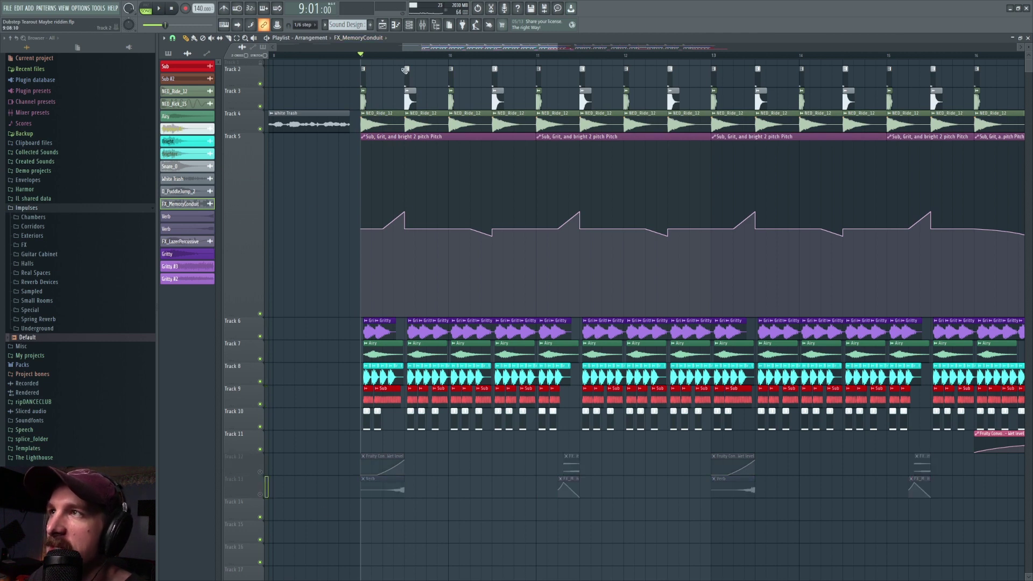
{"action": "key", "text": "space"}
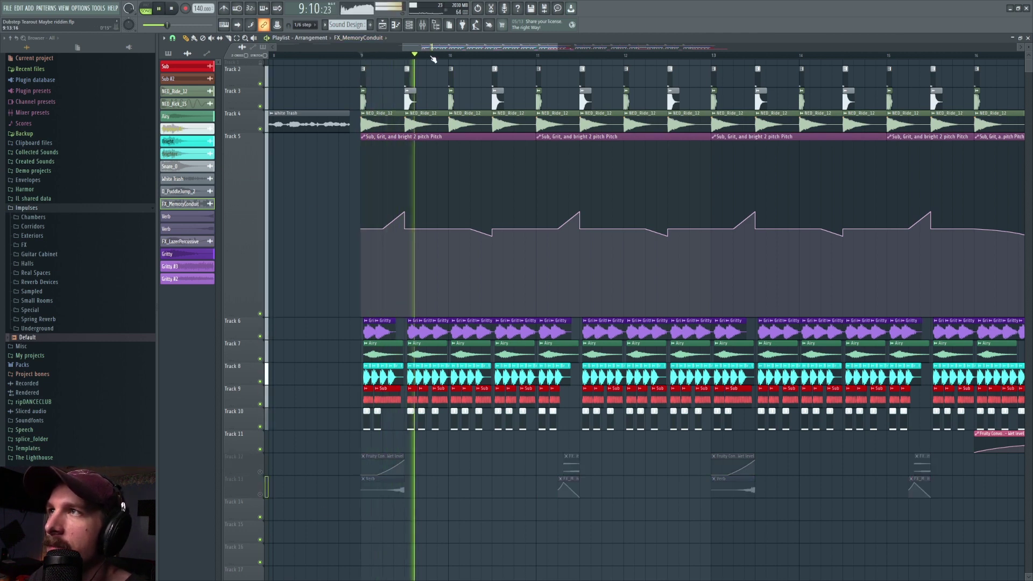
{"action": "key", "text": "space"}
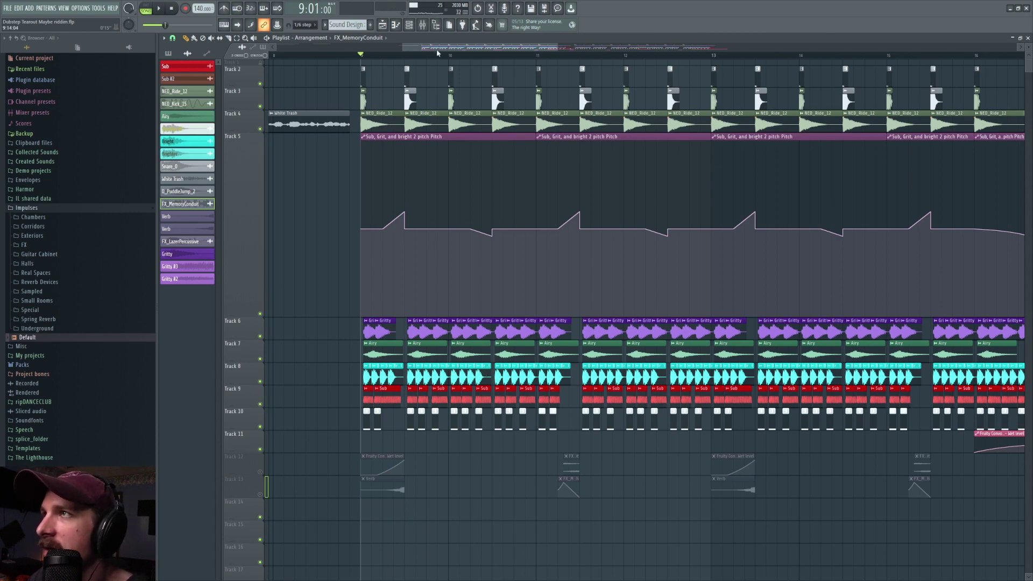
{"action": "key", "text": "space"}
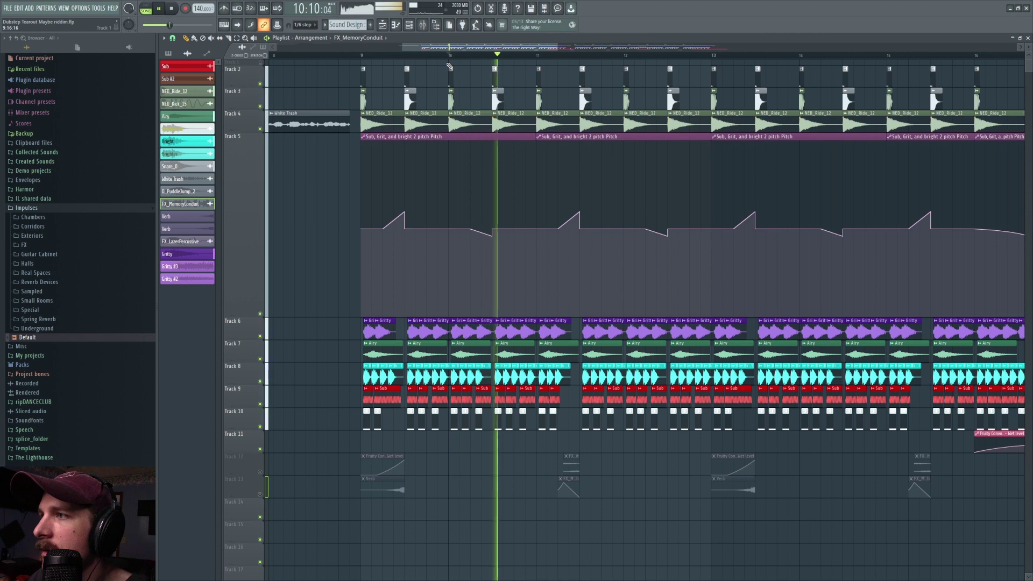
{"action": "key", "text": "space"}
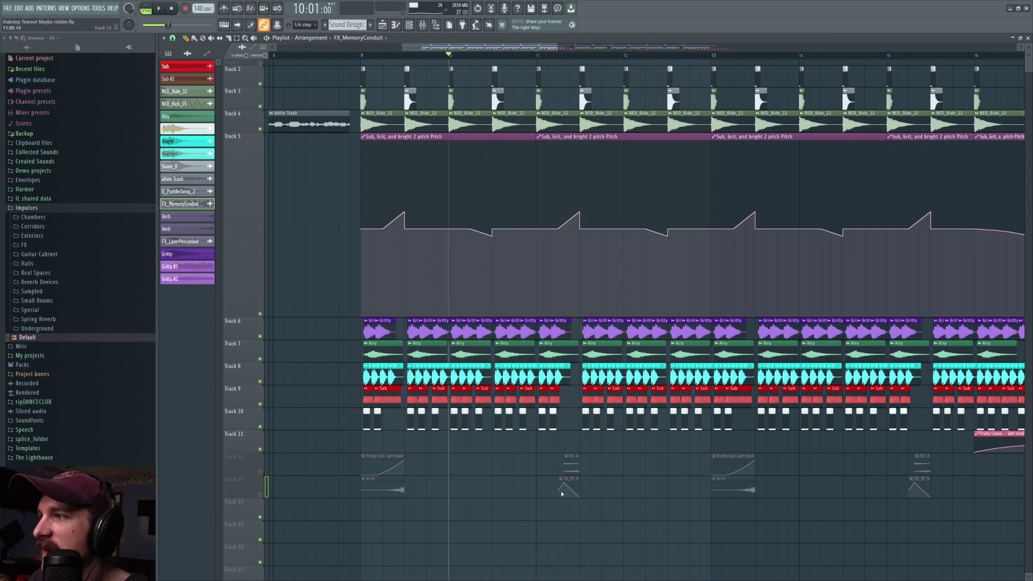
- Replay the drop from bar 9 without the transition effects, and unmute Tracks 12 and 13
{"action": "left_click", "coordinate": [362, 56]}
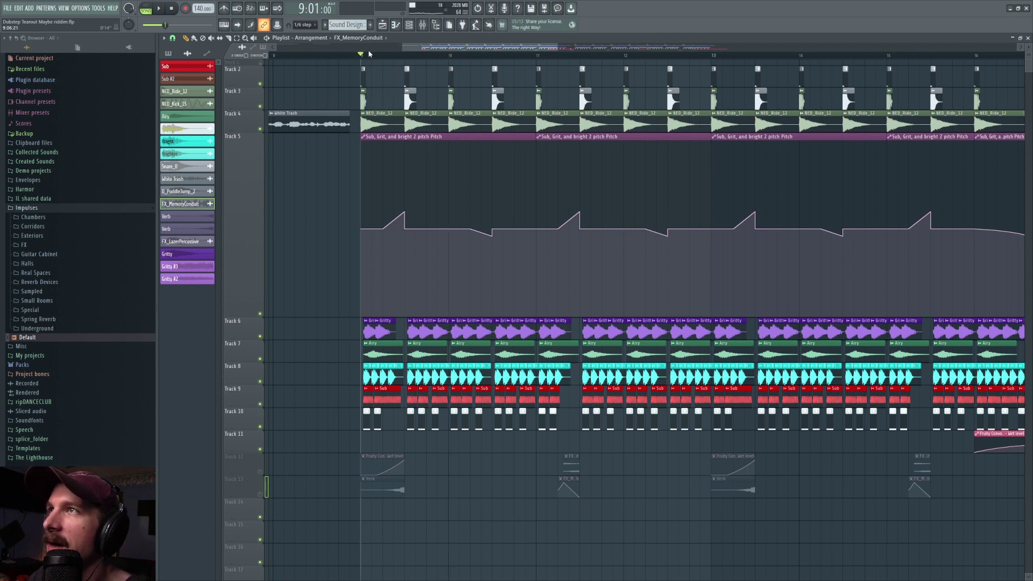
{"action": "scroll", "coordinate": [368, 54], "scroll_direction": "up", "scroll_amount": 2}
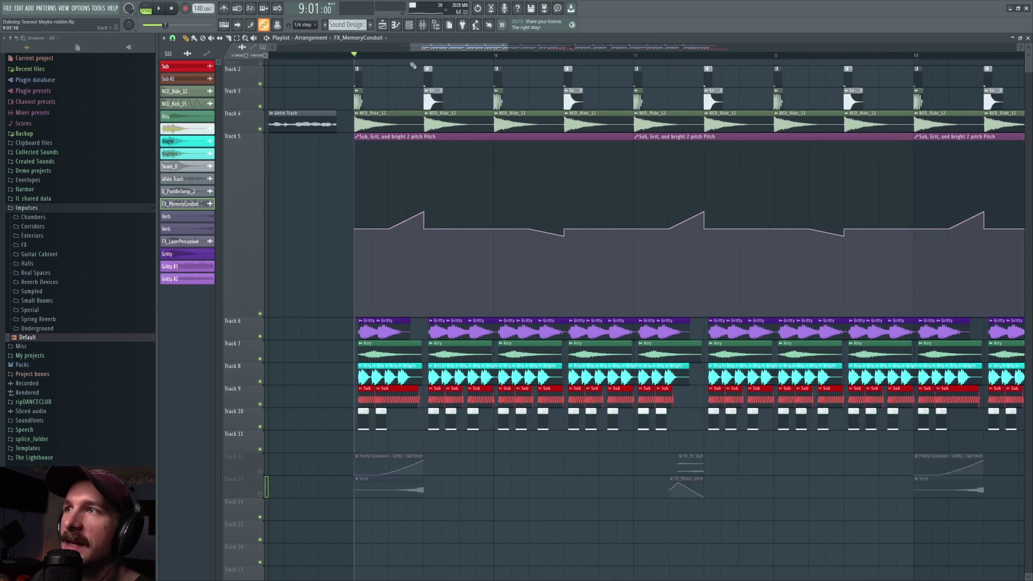
{"action": "key", "text": "space"}
{"action": "key", "text": "space"}
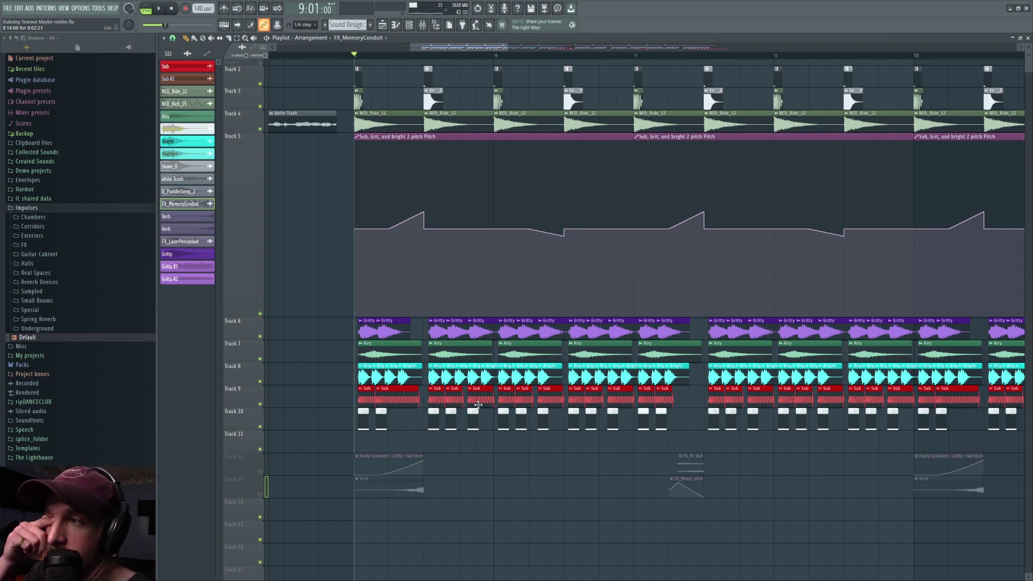
{"action": "left_click", "coordinate": [262, 494]}
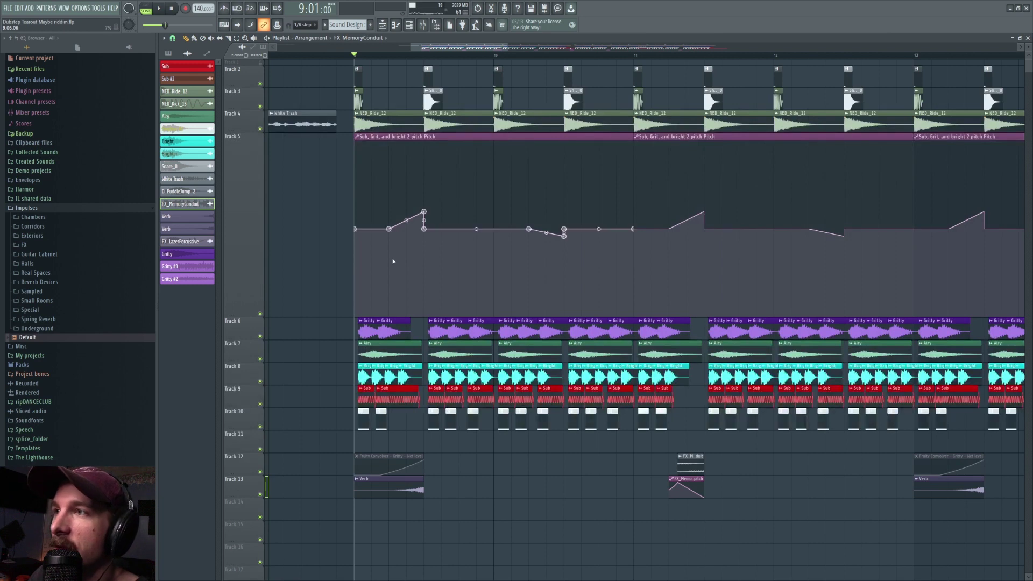
- Turn the dry level of the Fruity Convolver on the Gritty mixer track all the way down, and close the windows
{"action": "left_click", "coordinate": [422, 25]}
{"action": "left_click", "coordinate": [828, 180]}
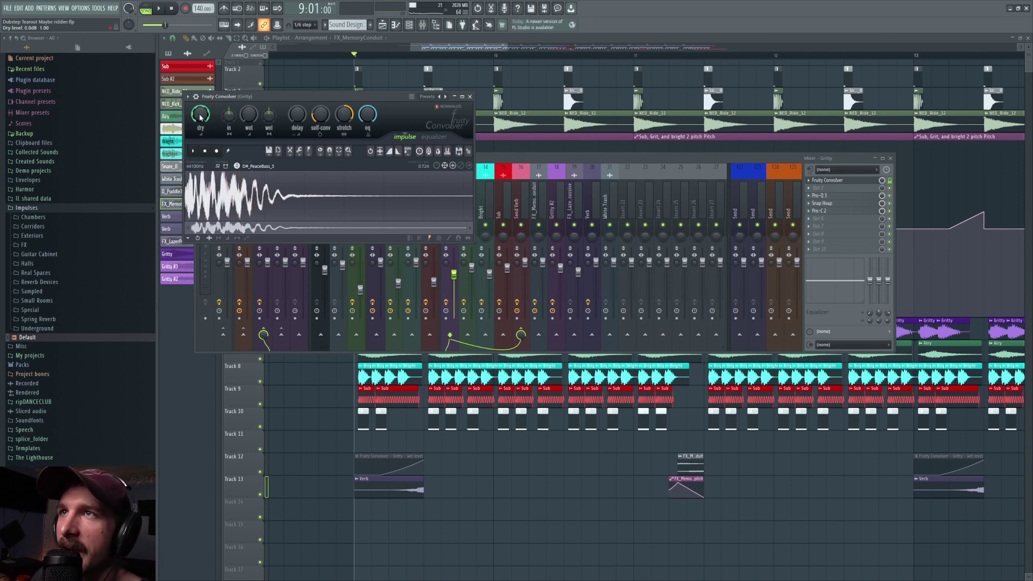
{"action": "left_click_drag", "start_coordinate": [200, 114], "coordinate": [202, 117]}
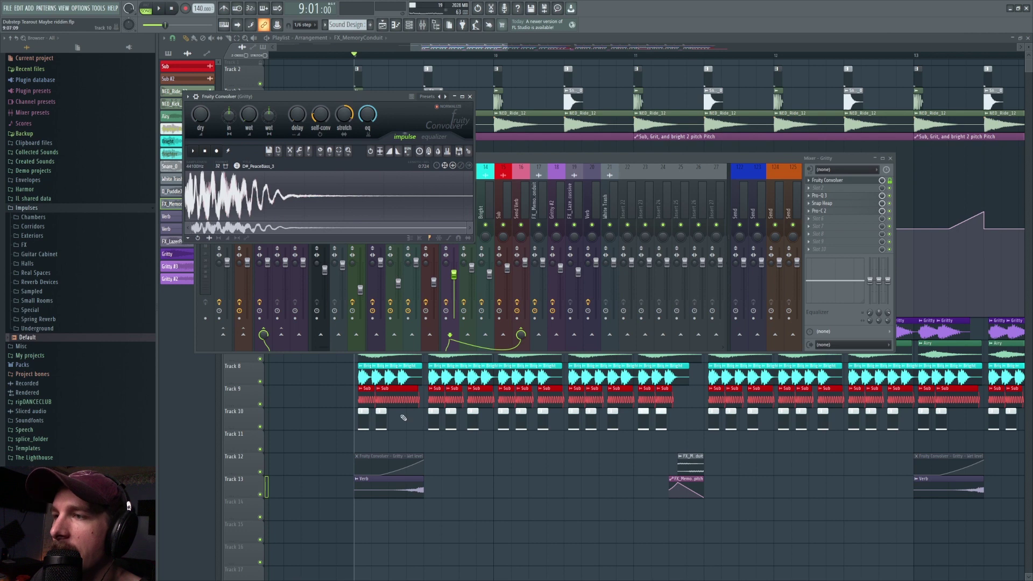
{"action": "key", "text": "F12"}
- Solo the Gritty track with its convolver wet-level automation on Track 12, open the Fruity Convolver, and play from bar 9
{"action": "right_click", "coordinate": [260, 336]}
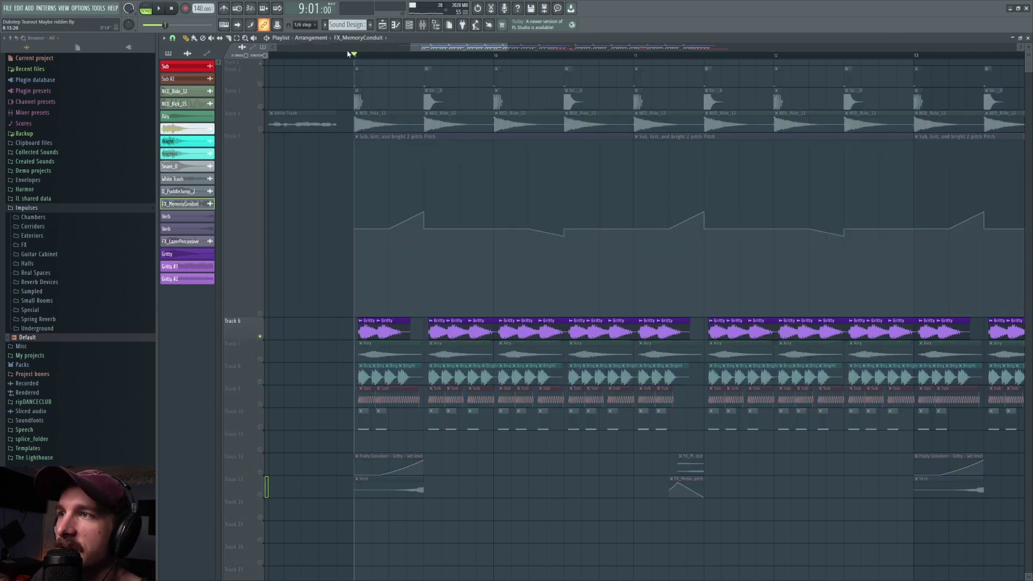
{"action": "key", "text": "F9"}
{"action": "key", "text": "F9"}
{"action": "double_click", "coordinate": [397, 464]}
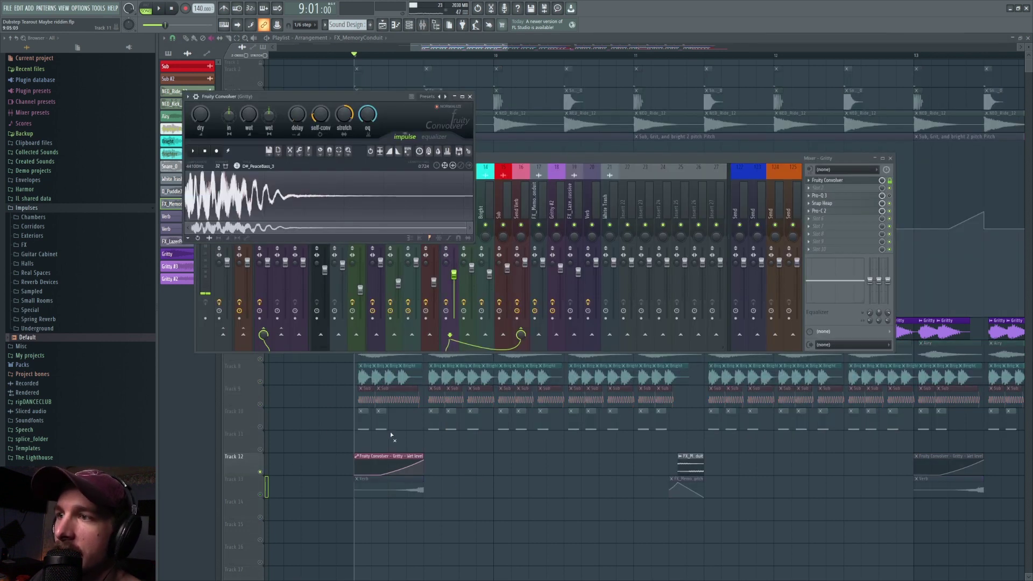
{"action": "key", "text": "space"}
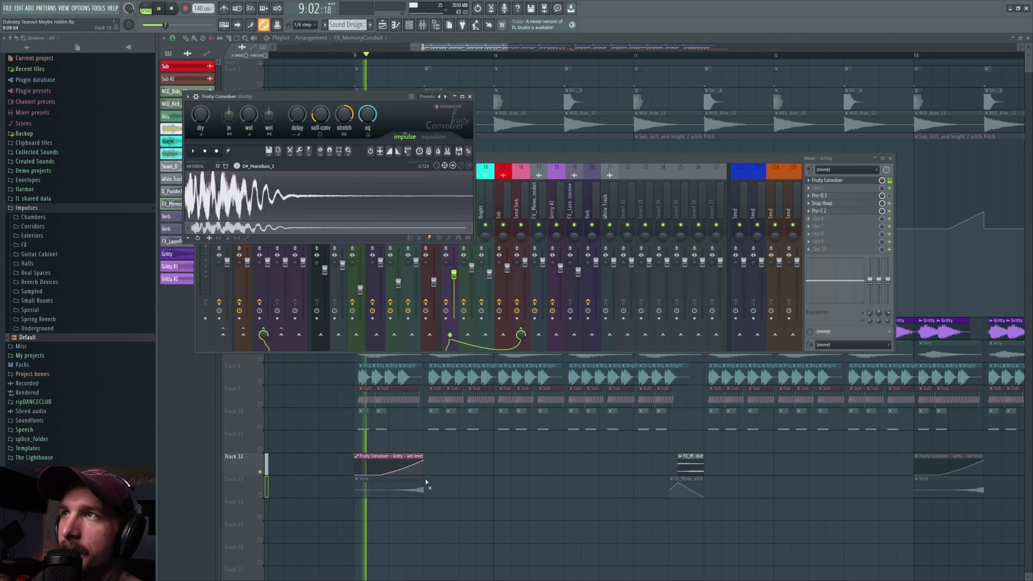
{"action": "key", "text": "space"}
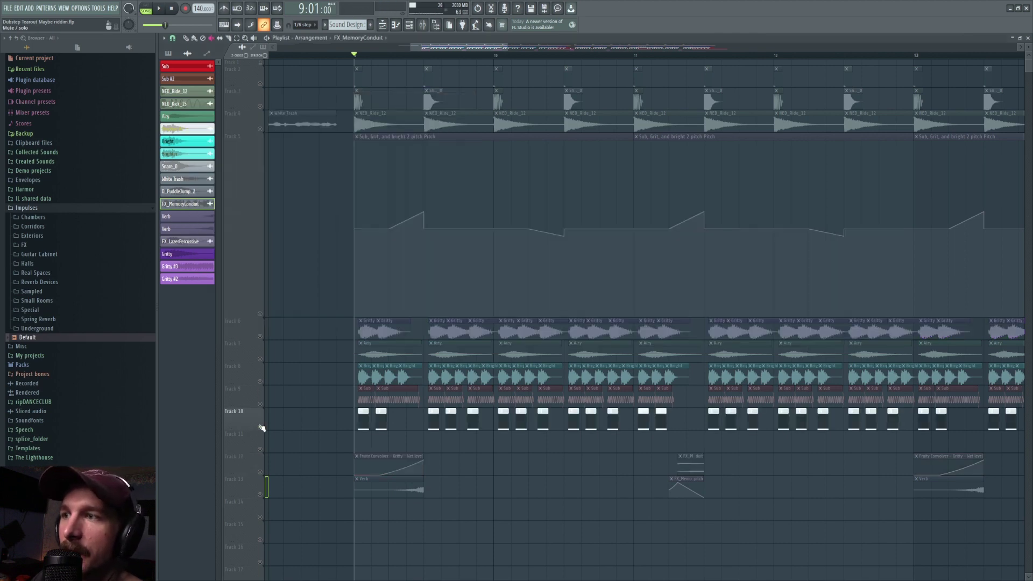
- Solo Track 10, play it from bar 9, and bring all tracks back in
{"action": "key", "text": "F12"}
{"action": "key", "text": "space"}
{"action": "key", "text": "space"}
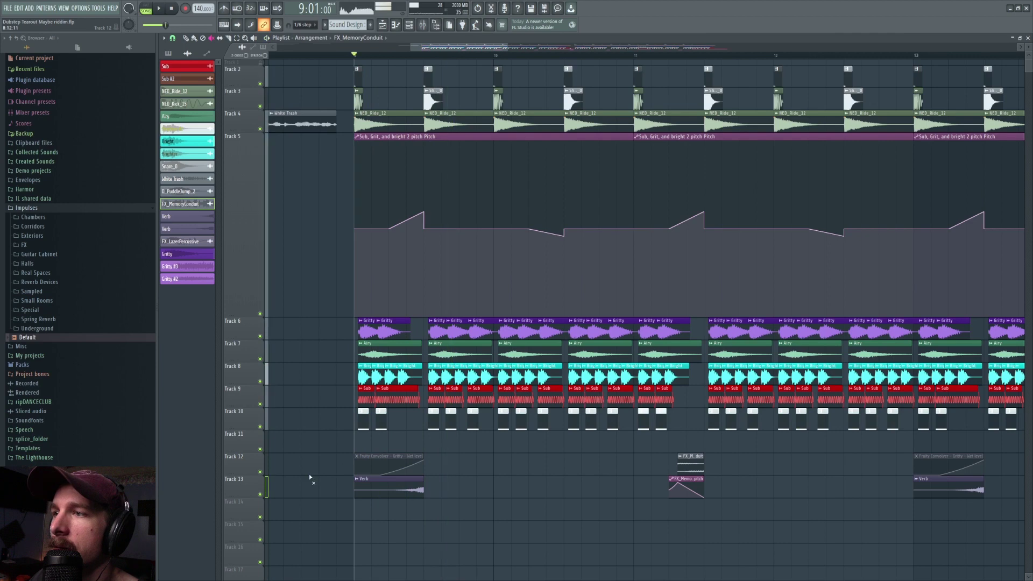
{"action": "key", "text": "F9"}
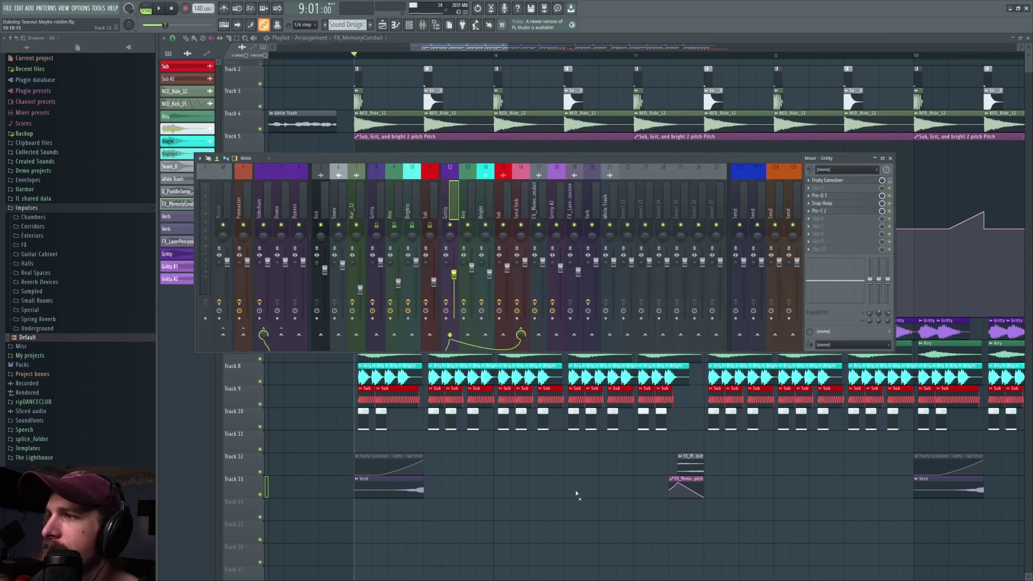
{"action": "key", "text": "F9"}
- Play the full drop from bar 11
{"action": "left_click", "coordinate": [634, 58]}
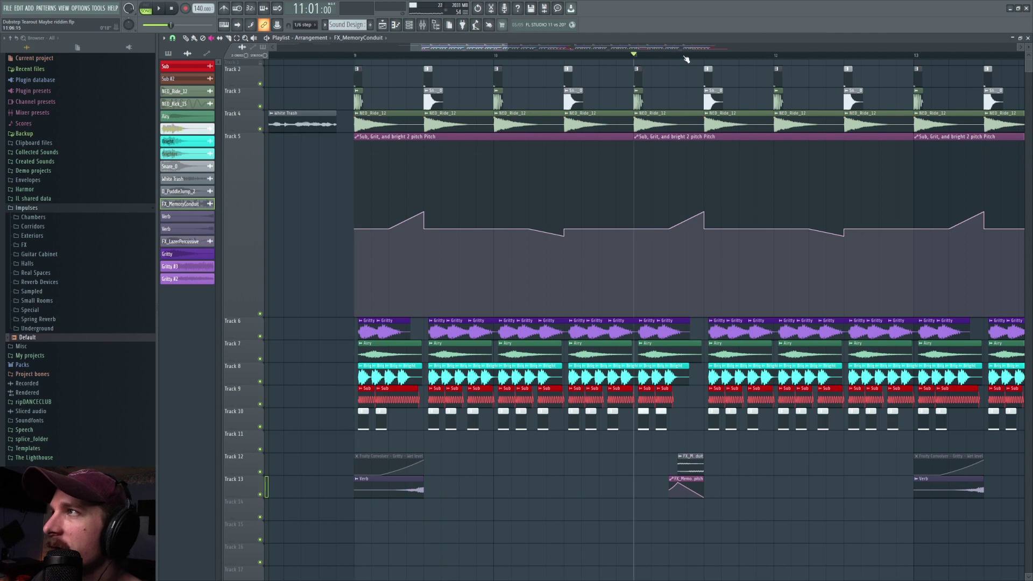
{"action": "scroll", "coordinate": [686, 58], "scroll_direction": "up", "scroll_amount": 3}
{"action": "key", "text": "space"}
{"action": "key", "text": "space"}
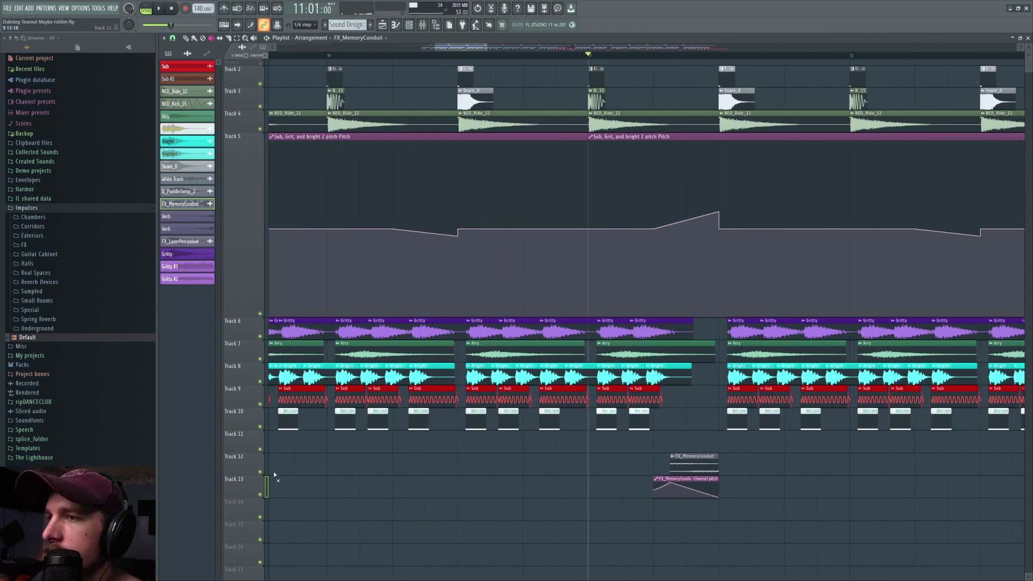
- Open the channel settings of the FX_MemoryConduit clip to examine its time-stretching mode, and stop playback
{"action": "double_click", "coordinate": [698, 467]}
{"action": "left_click", "coordinate": [321, 255]}
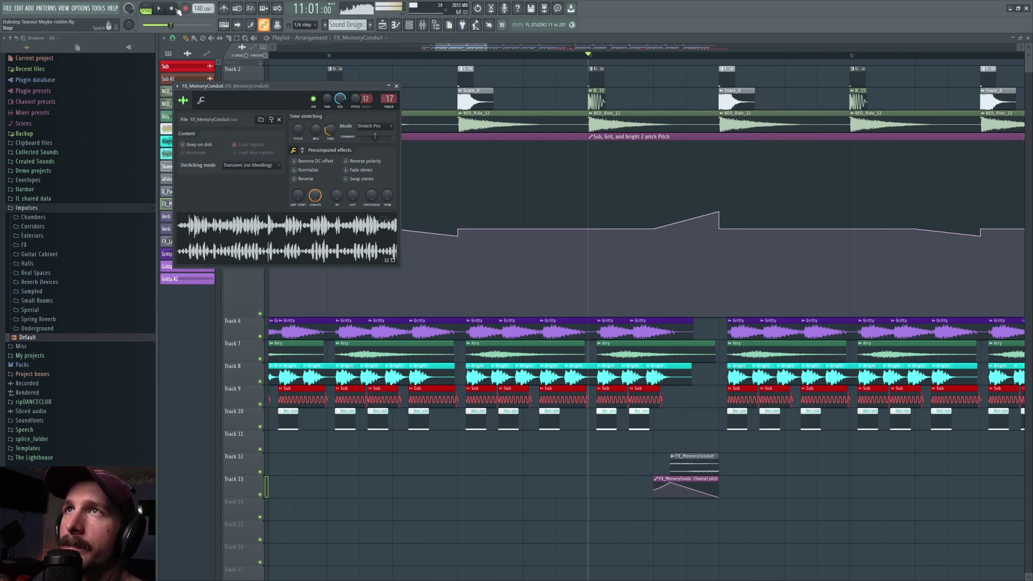
{"action": "left_click", "coordinate": [172, 9]}
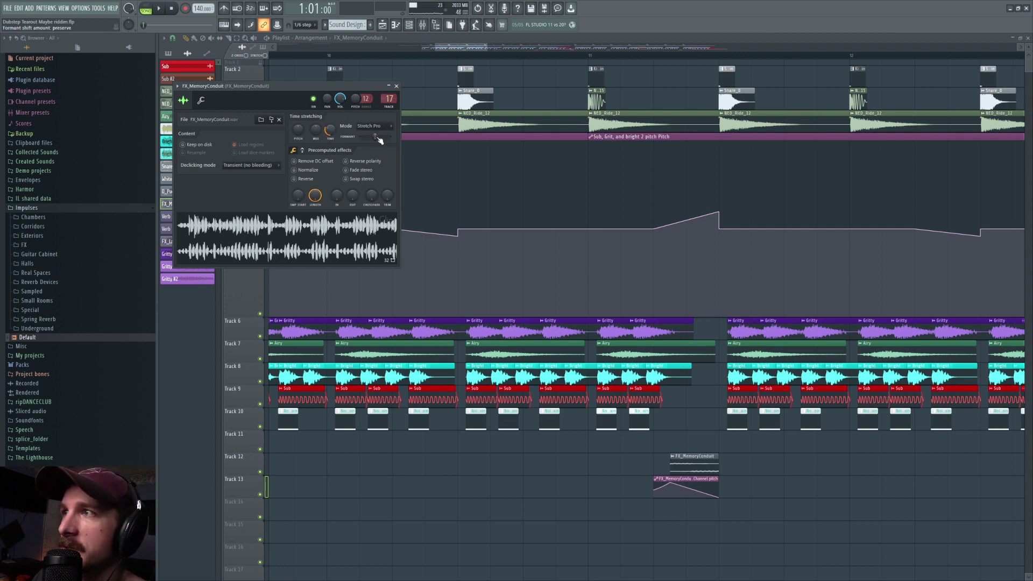
- Select the first half of bar 11 as the playback range and make Track 13 taller
{"action": "left_click_drag", "start_coordinate": [589, 53], "coordinate": [711, 71]}
{"action": "left_click", "coordinate": [756, 490]}
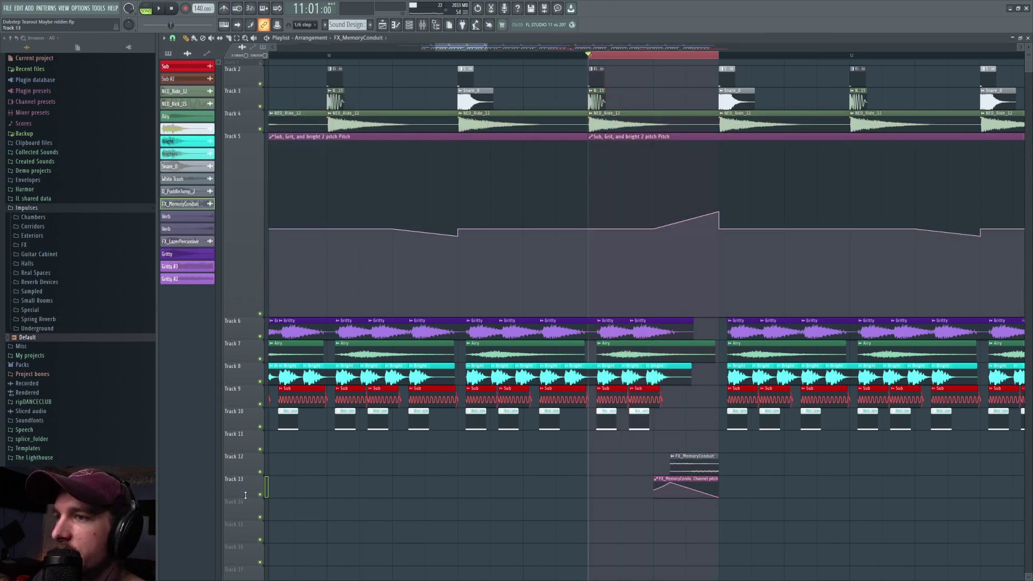
{"action": "left_click_drag", "start_coordinate": [245, 497], "coordinate": [246, 551]}
- Play the FX_MemoryConduit clip alone with its Track 13 pitch automation, and place the spectrogram over the playlist to examine the sound
{"action": "right_click", "coordinate": [260, 472]}
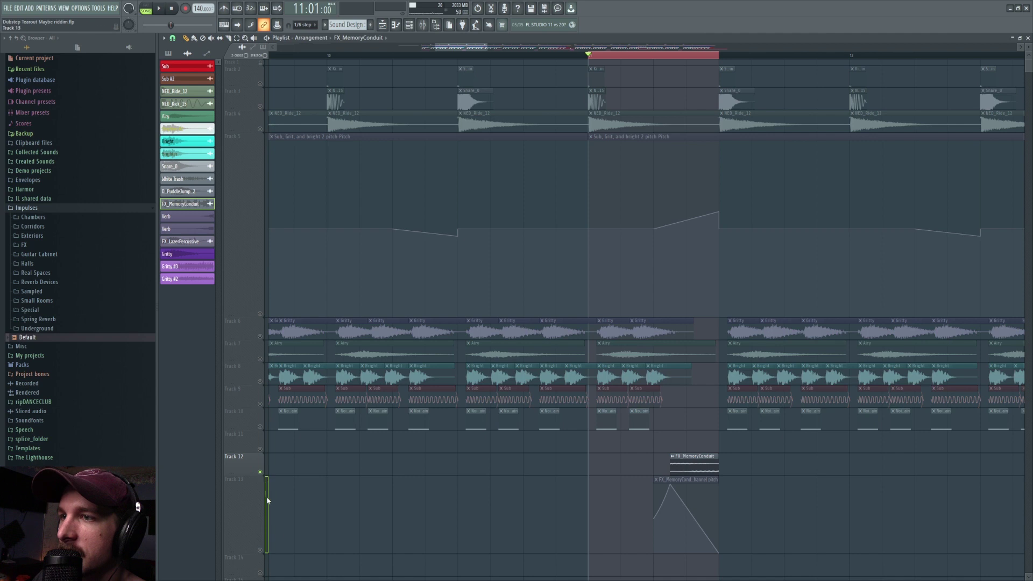
{"action": "left_click", "coordinate": [261, 549]}
{"action": "key", "text": "space"}
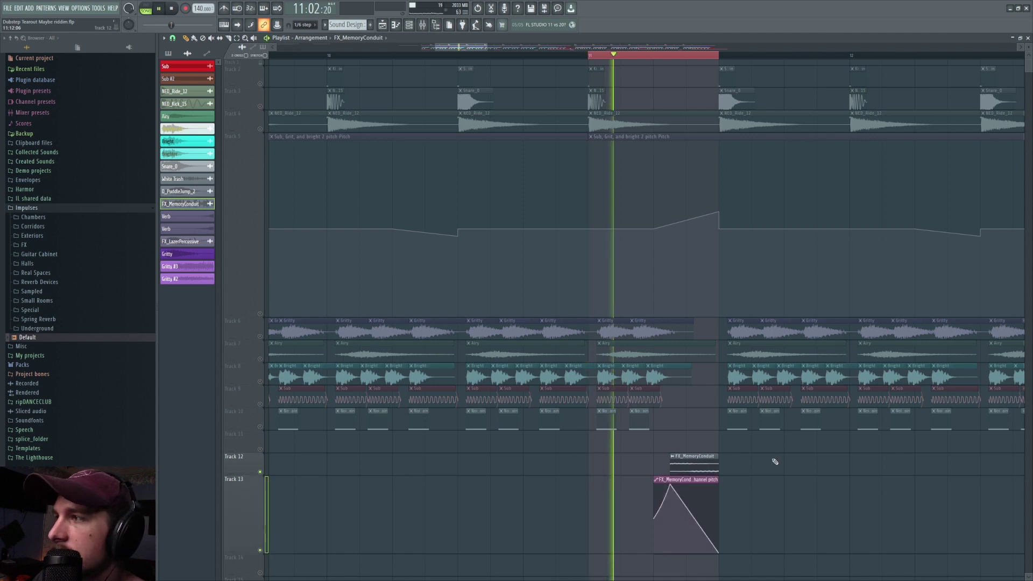
{"action": "left_click_drag", "start_coordinate": [597, 290], "coordinate": [870, 255]}
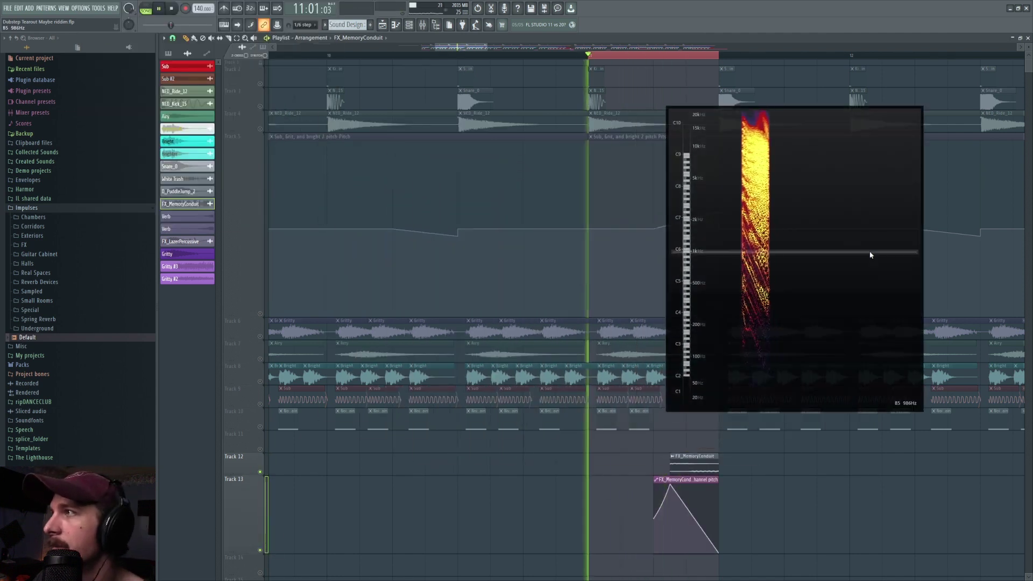
- Mute the pitch automation on Track 13 to compare the unpitched FX, and restore all tracks
{"action": "left_click", "coordinate": [260, 549]}
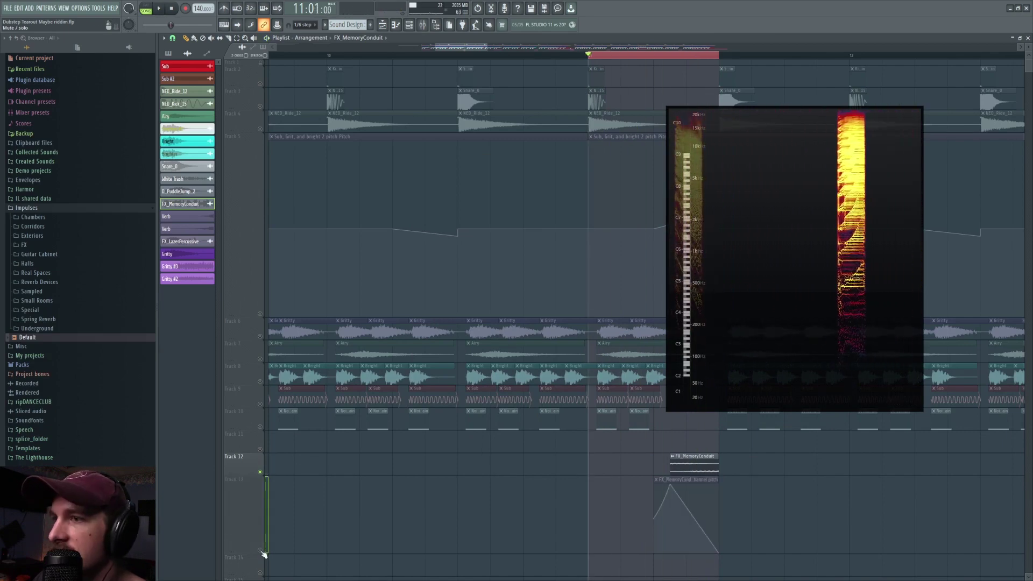
{"action": "left_click", "coordinate": [261, 550]}
{"action": "left_click", "coordinate": [260, 549], "text": "ctrl"}
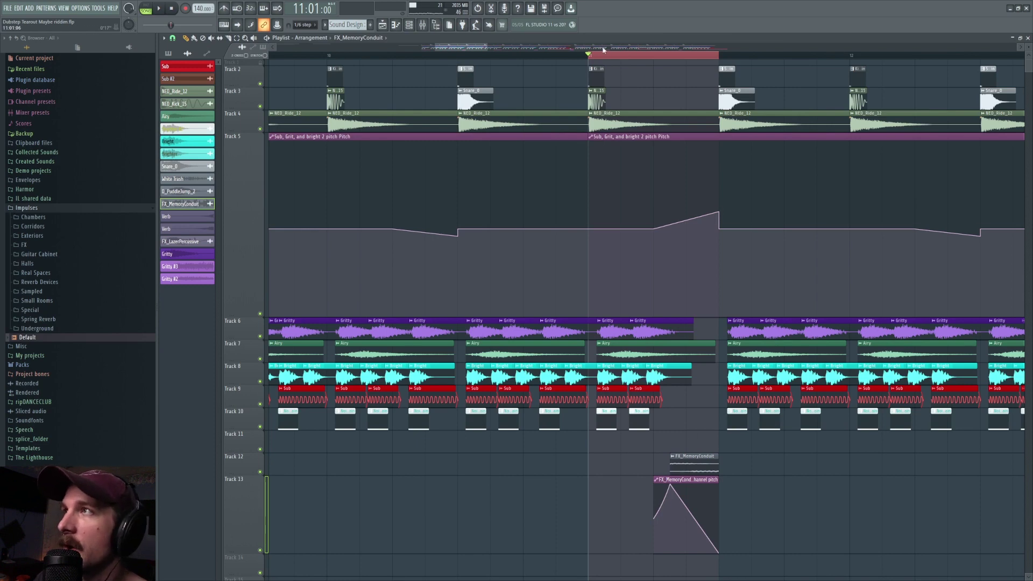
- Clear the playback range and play the drop from bar 11 with all tracks
{"action": "scroll", "coordinate": [617, 63], "scroll_direction": "down", "scroll_amount": 5}
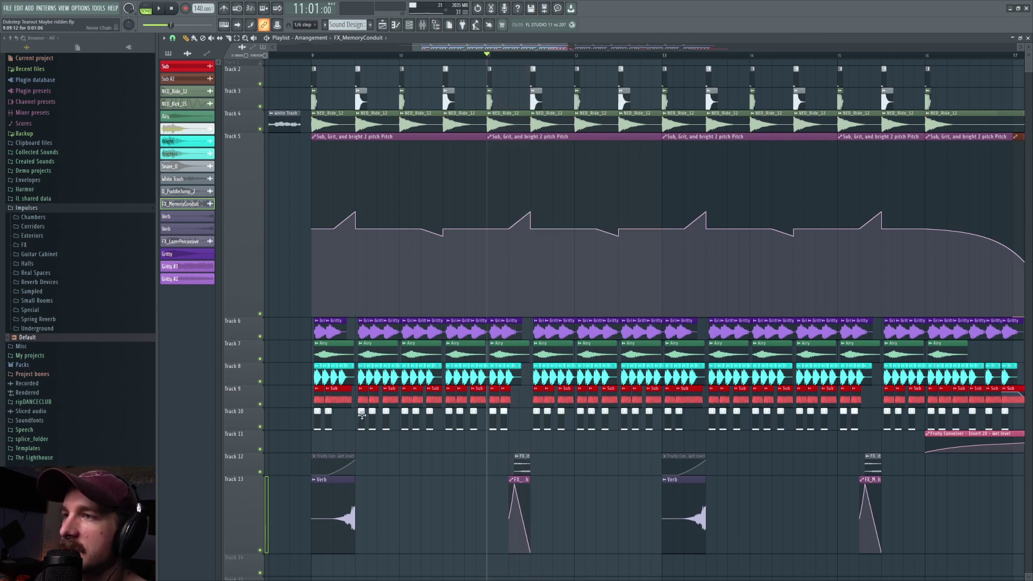
{"action": "key", "text": "space"}
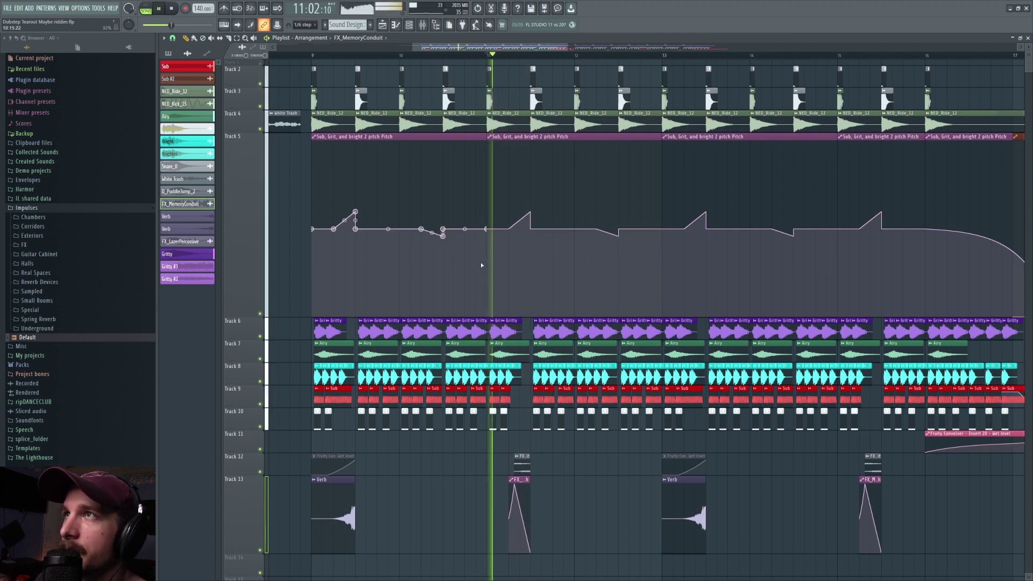
{"action": "key", "text": "space"}
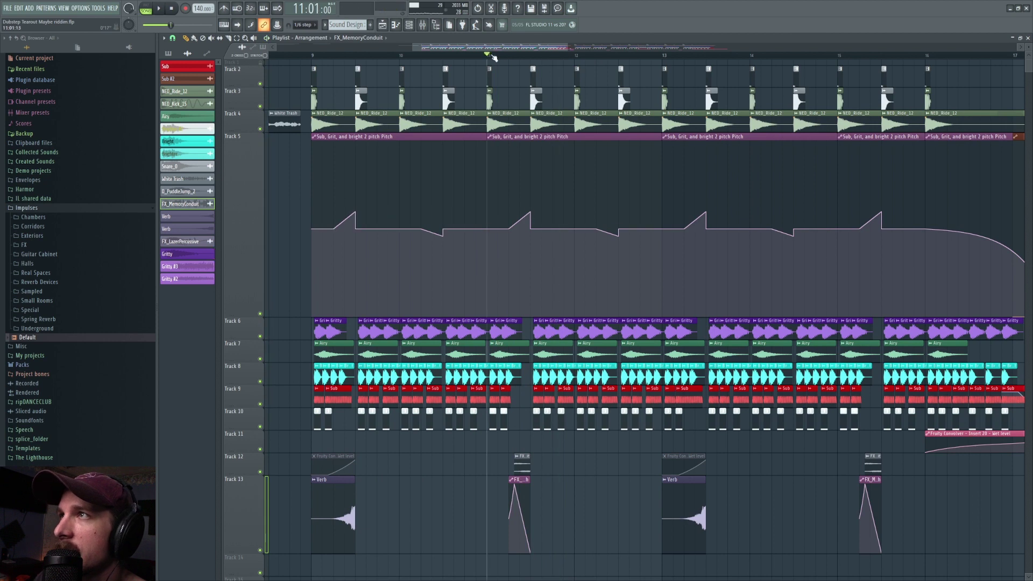
- Play the drop from bar 13 through the repeated transition effects
{"action": "left_click_drag", "start_coordinate": [491, 57], "coordinate": [521, 55]}
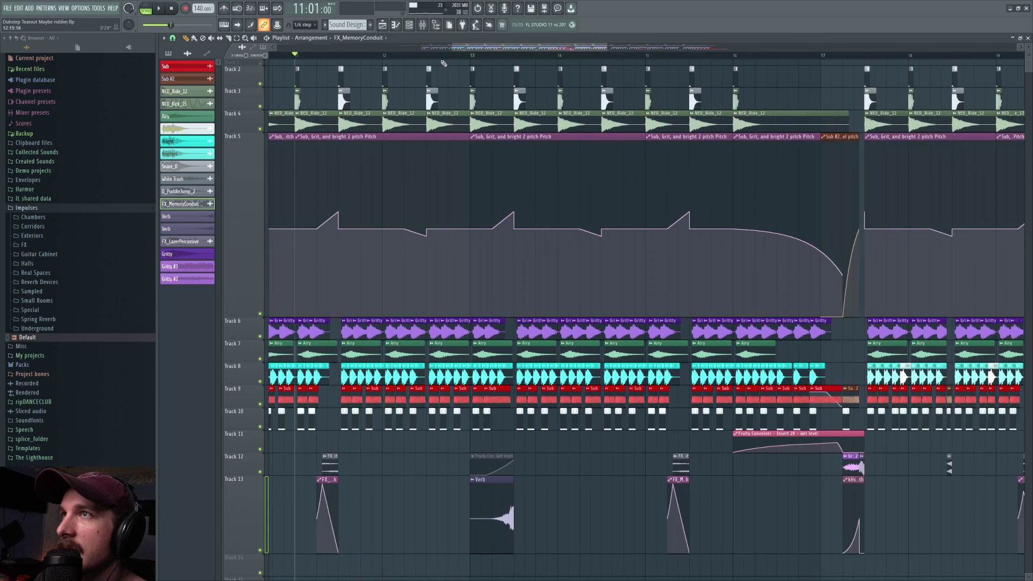
{"action": "left_click", "coordinate": [470, 55]}
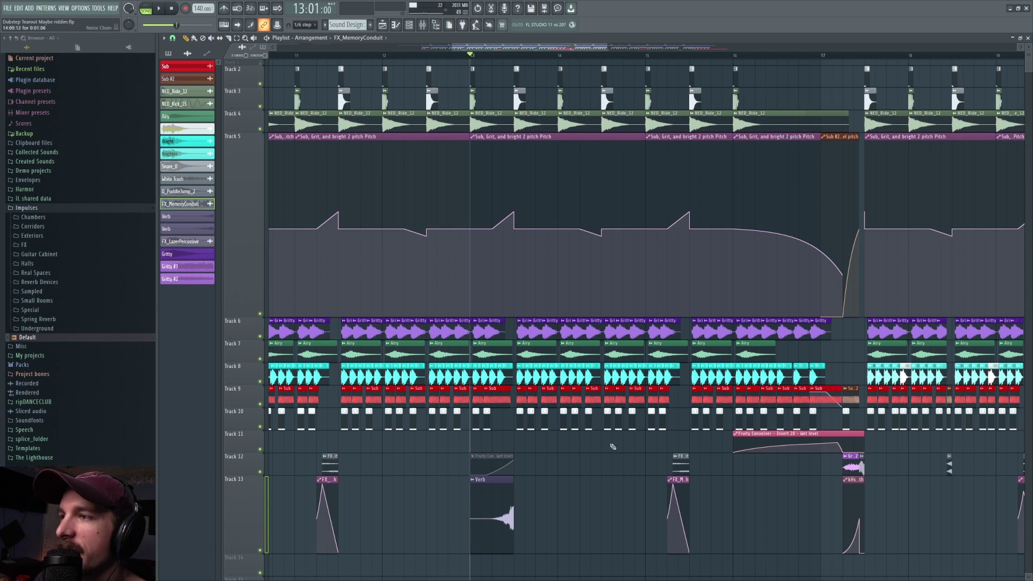
{"action": "key", "text": "space"}
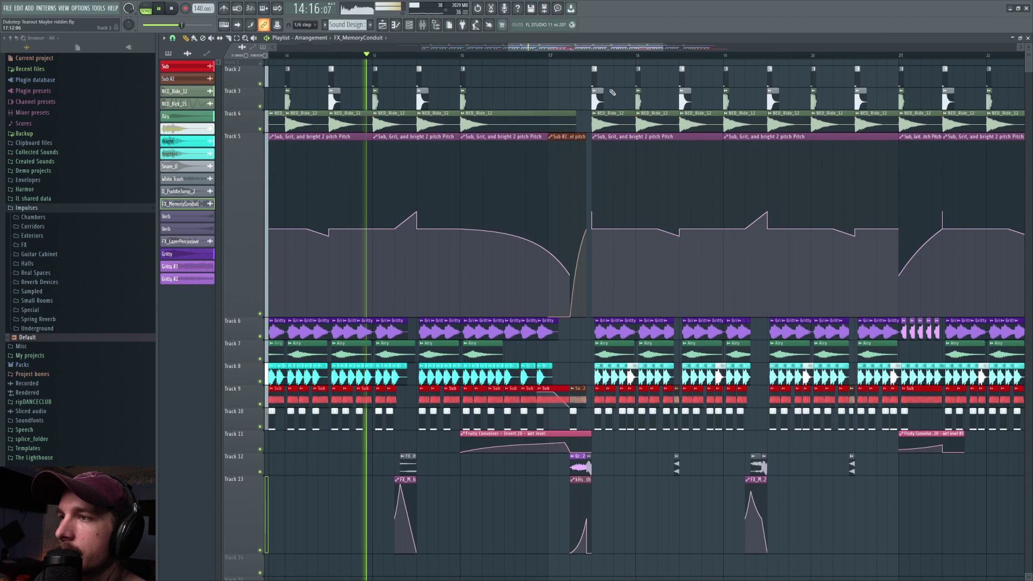
{"action": "key", "text": "space"}
- Set the playback position to bar 16 and play the section with the falling pitch curve
{"action": "left_click", "coordinate": [417, 55]}
{"action": "left_click", "coordinate": [465, 55]}
{"action": "scroll", "coordinate": [571, 56], "scroll_direction": "up", "scroll_amount": 3}
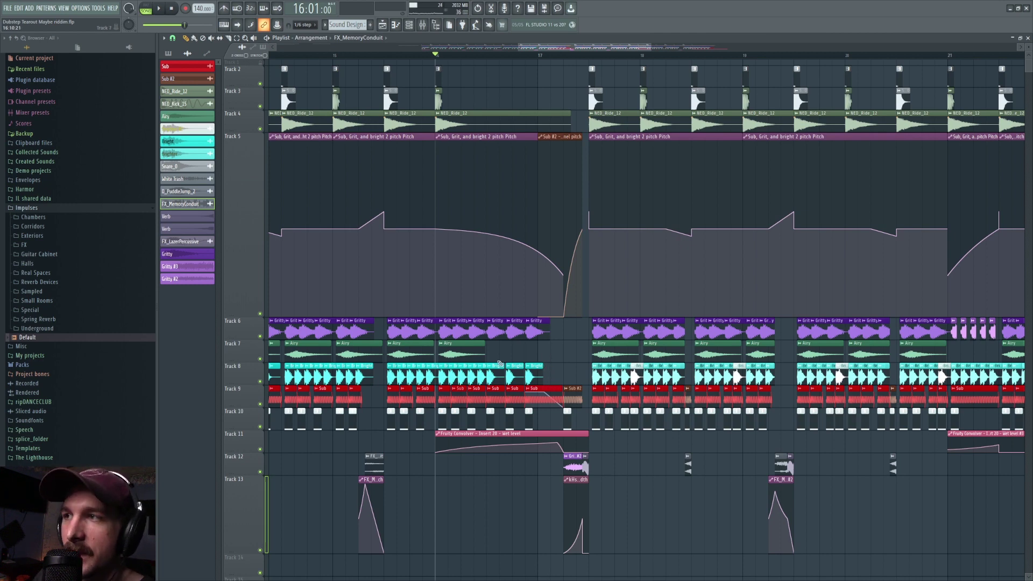
{"action": "scroll", "coordinate": [473, 57], "scroll_direction": "up", "scroll_amount": 4}
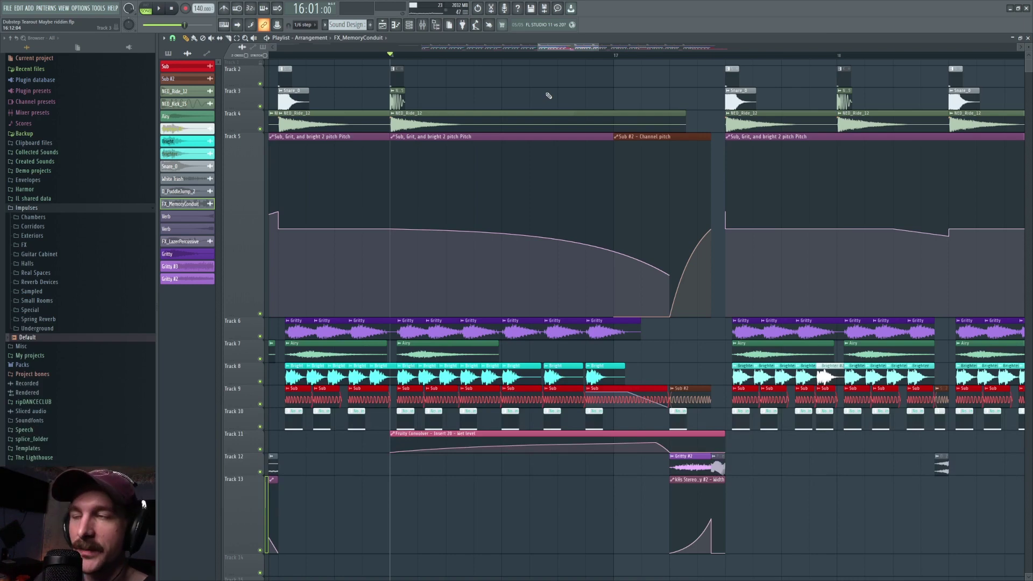
{"action": "key", "text": "space"}
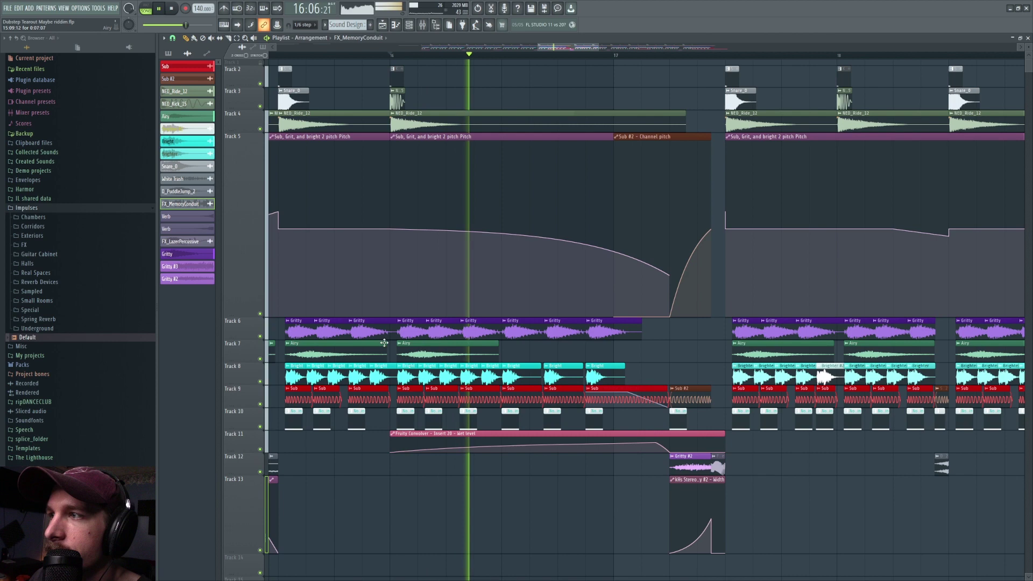
{"action": "key", "text": "space"}
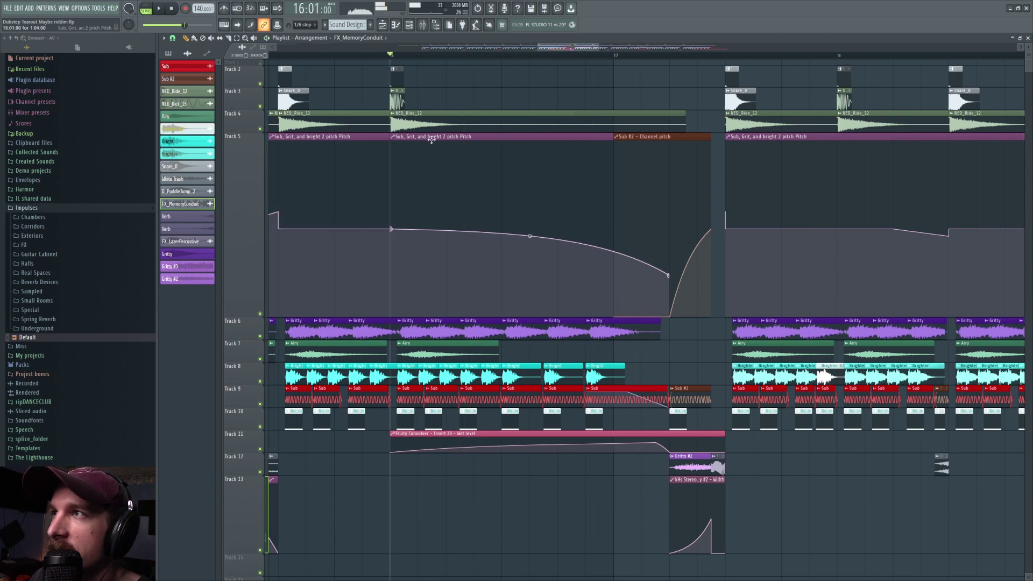
- Select the bar 16 clip of the Sub, Grit, and bright 2 pitch automation and replay the pitch drop
{"action": "double_click", "coordinate": [430, 138]}
{"action": "left_click", "coordinate": [439, 128]}
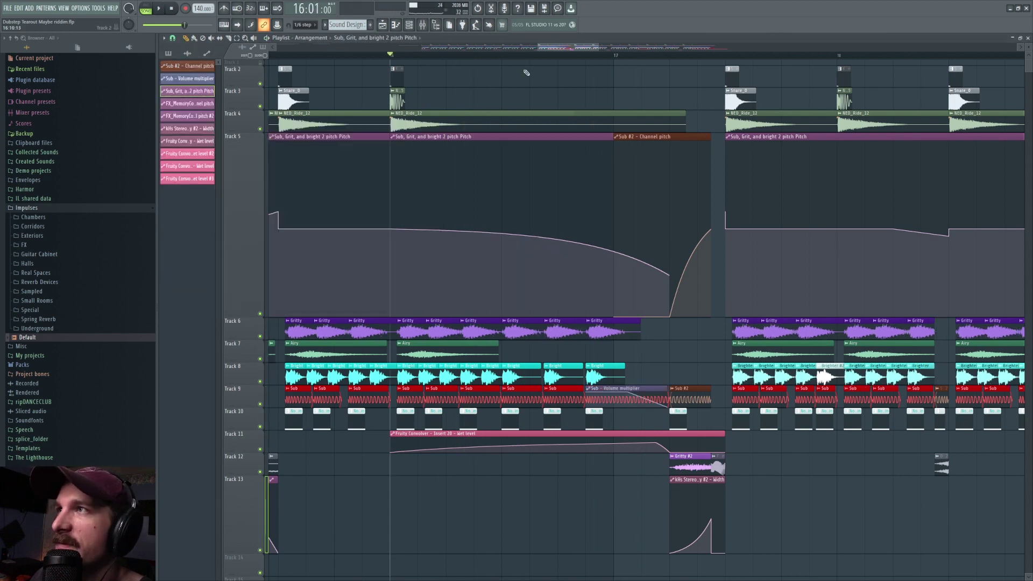
{"action": "key", "text": "space"}
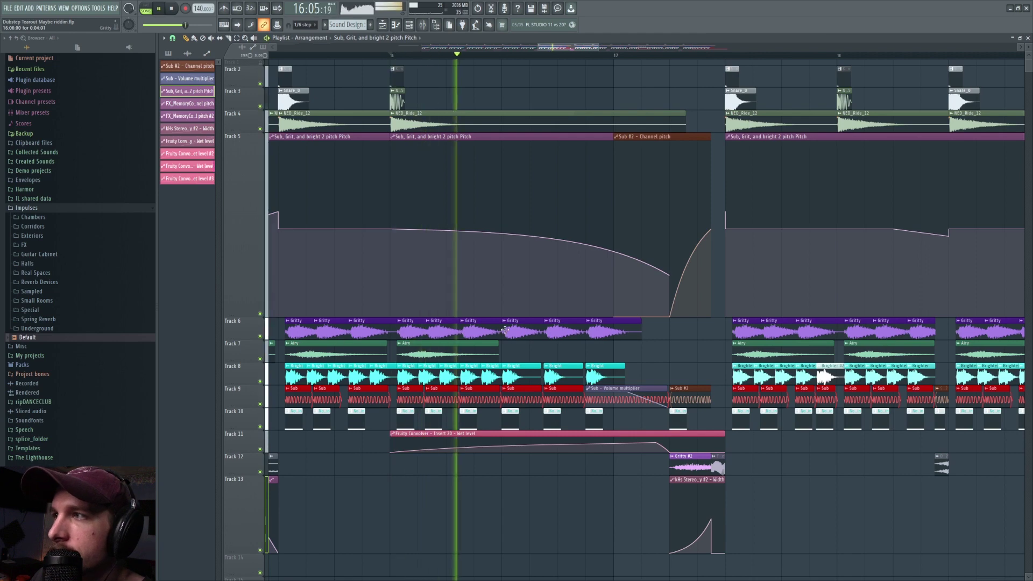
{"action": "key", "text": "space"}
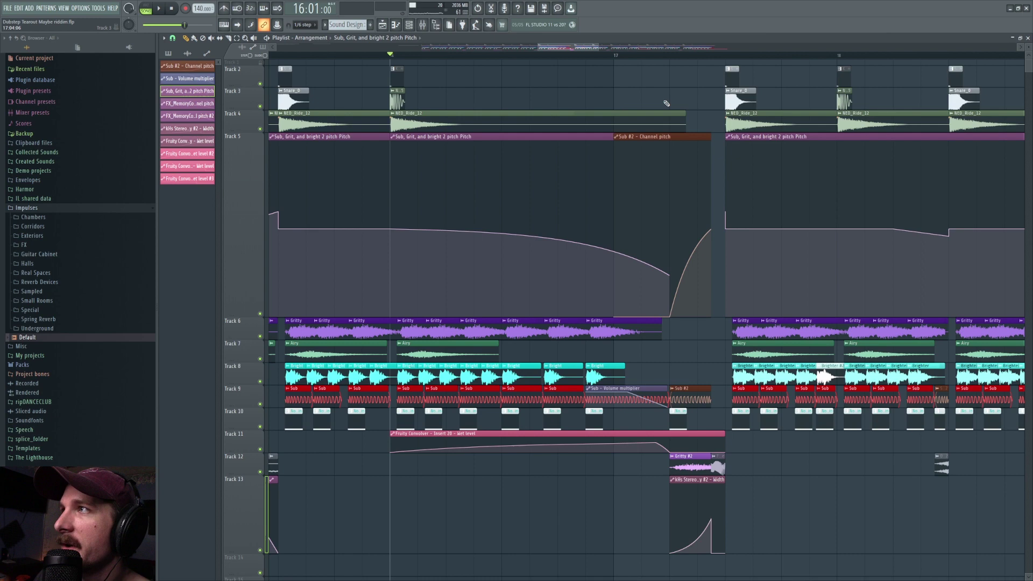
- Play from 17:05, where the Sub #2 channel pitch rises and the Gritty #2 clip starts
{"action": "scroll", "coordinate": [682, 65], "scroll_direction": "down", "scroll_amount": 2}
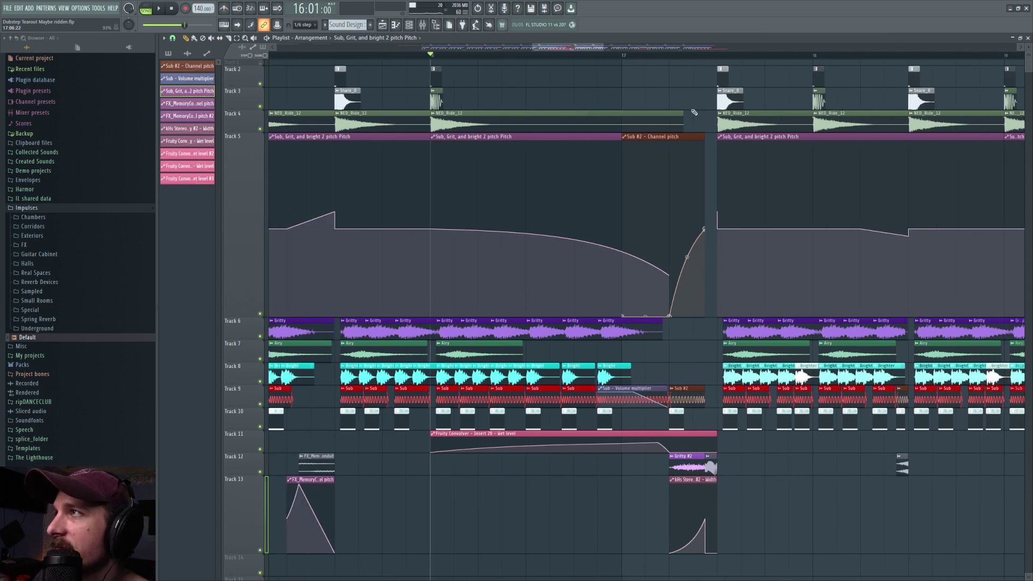
{"action": "left_click", "coordinate": [671, 55]}
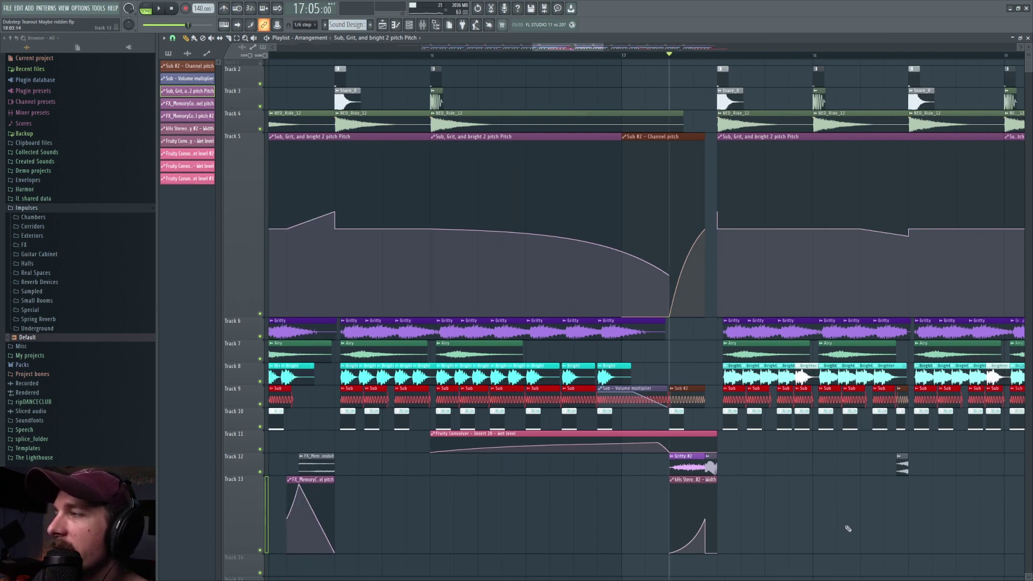
{"action": "key", "text": "space"}
{"action": "key", "text": "space"}
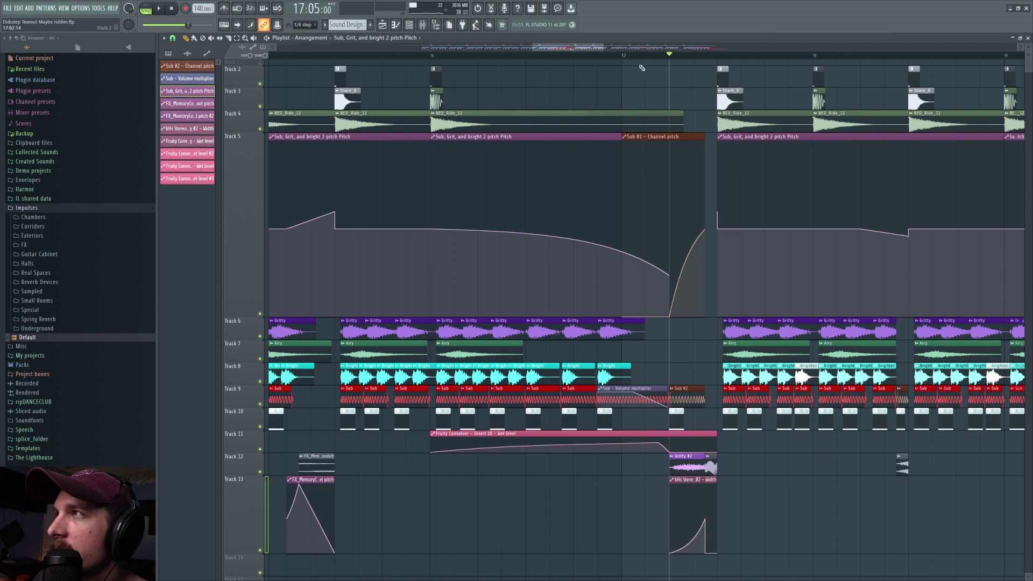
- Play twice from 16:15 to hear the Sub volume automation leading into the Sub #2 clip
{"action": "left_click", "coordinate": [456, 56]}
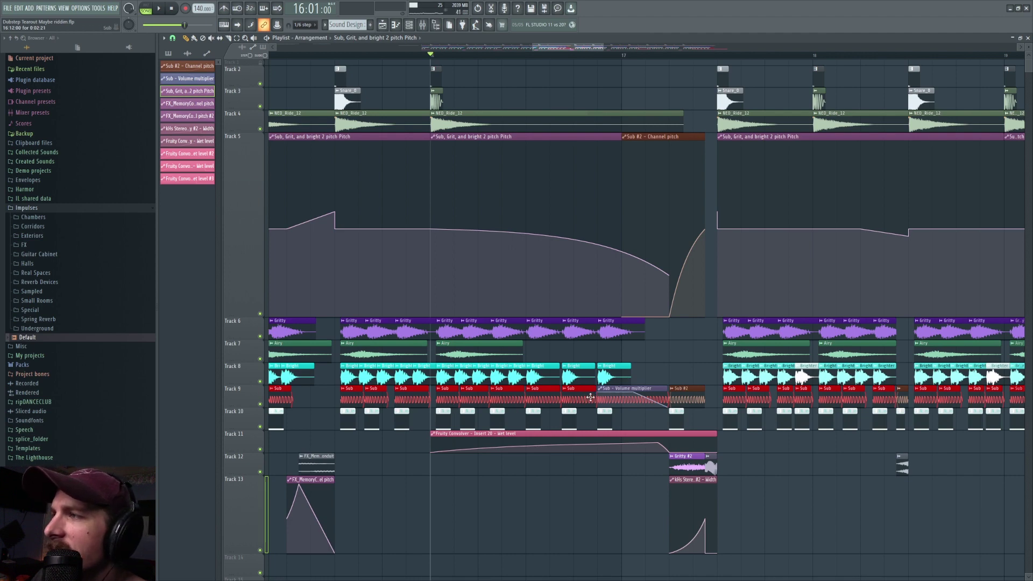
{"action": "left_click", "coordinate": [597, 56]}
{"action": "key", "text": "space"}
{"action": "key", "text": "space"}
{"action": "key", "text": "space"}
{"action": "key", "text": "space"}
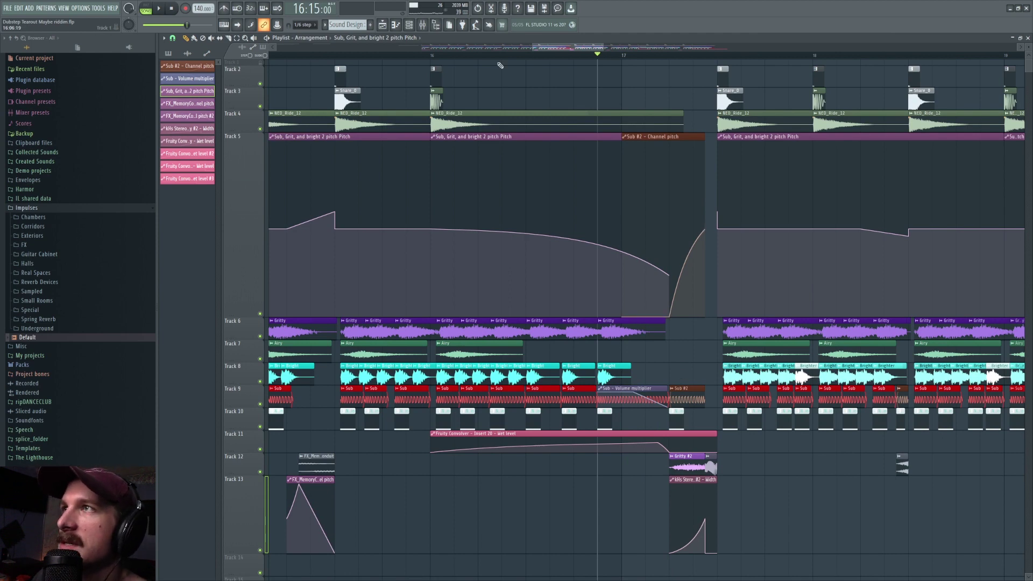
- Set the playback position to bar 16 and look through the Gritty, Airy, Bright and Sub mixer tracks to Send Verb
{"action": "left_click", "coordinate": [431, 56]}
{"action": "left_click", "coordinate": [423, 24]}
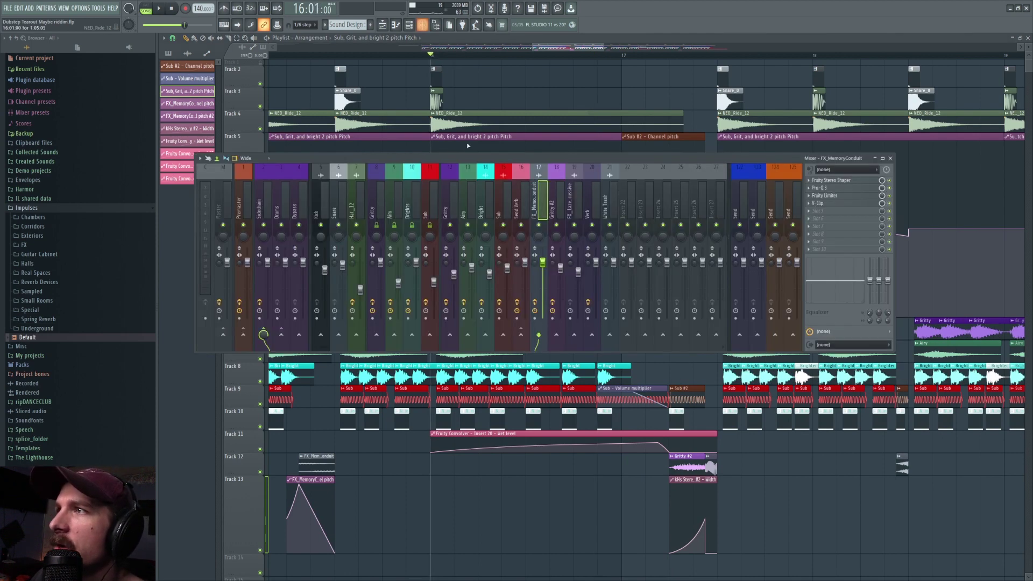
{"action": "left_click", "coordinate": [455, 202]}
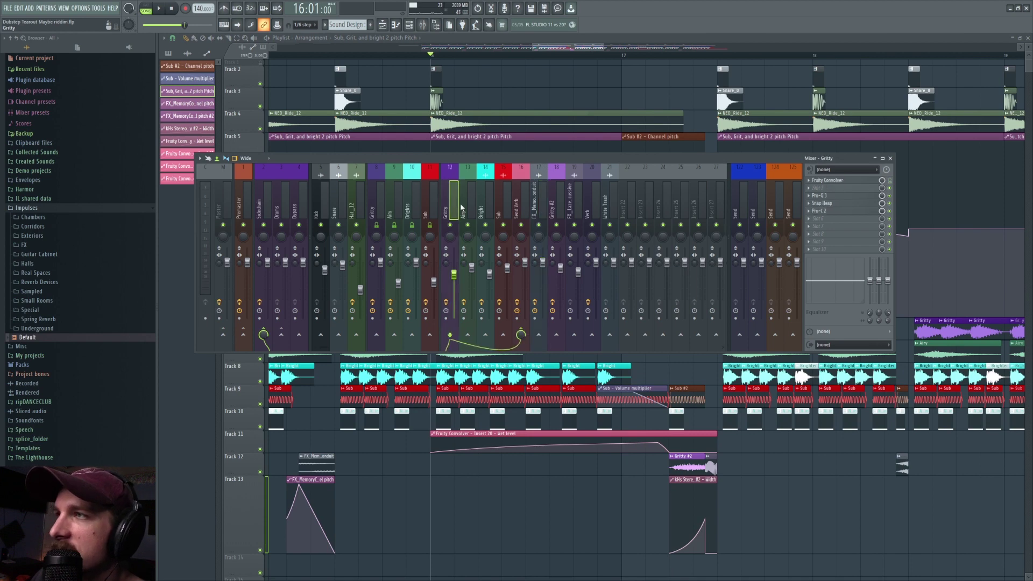
{"action": "left_click", "coordinate": [464, 209]}
{"action": "left_click", "coordinate": [482, 210]}
{"action": "left_click", "coordinate": [502, 200]}
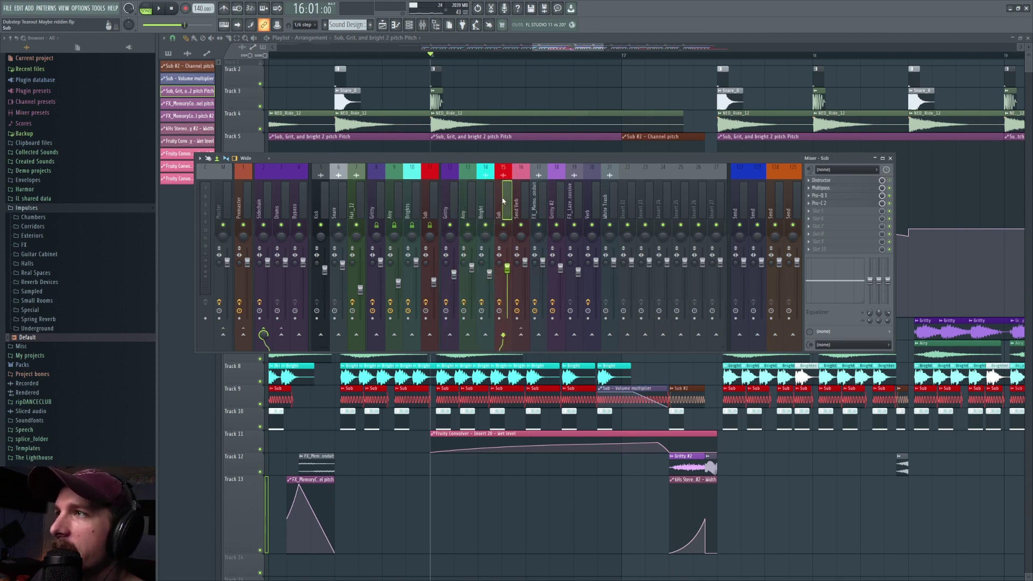
{"action": "left_click", "coordinate": [521, 209]}
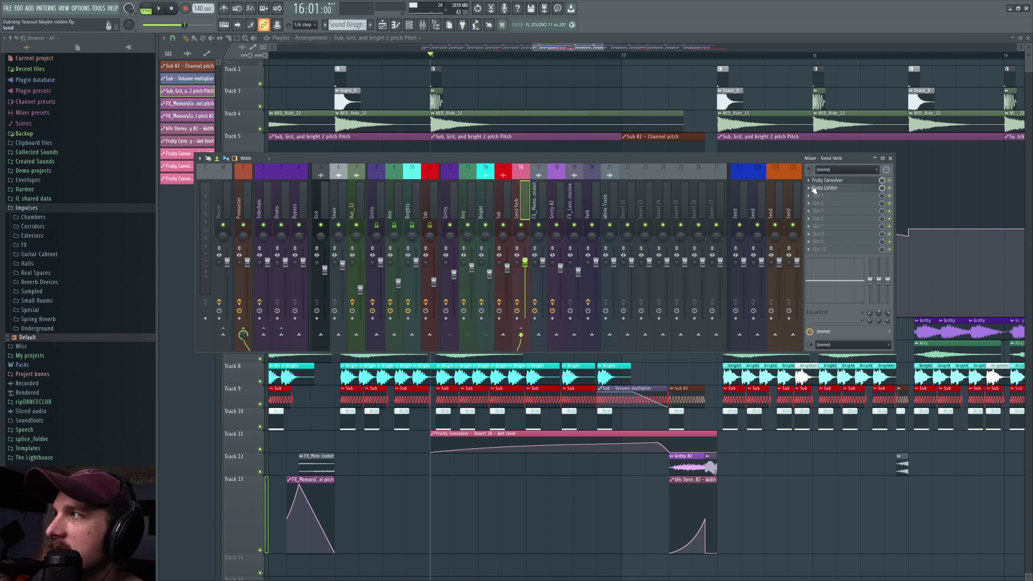
- Open the Fruity Convolver on Send Verb, play the fill from bar 16 and audition the impulse on its own
{"action": "left_click", "coordinate": [847, 181]}
{"action": "key", "text": "space"}
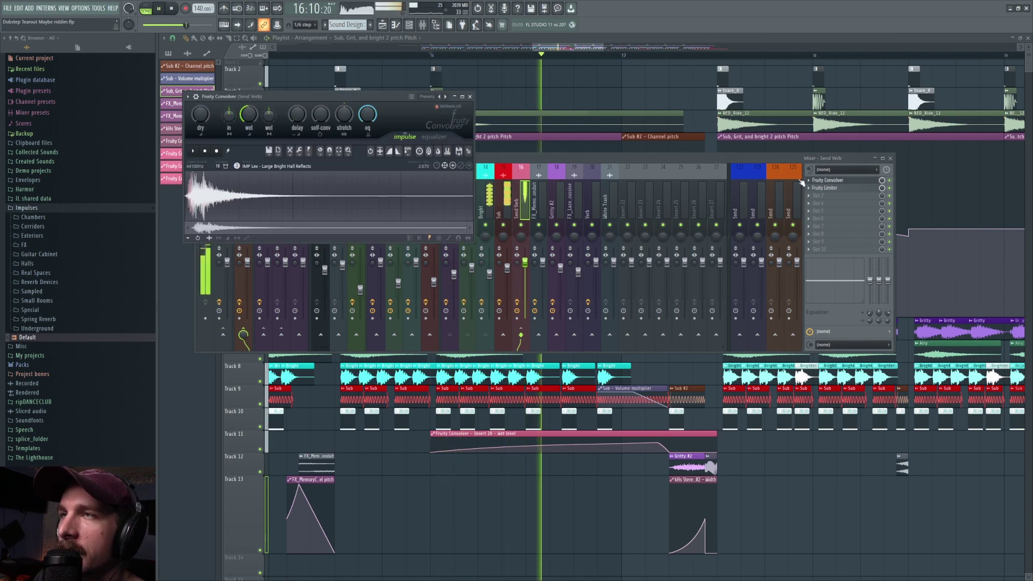
{"action": "key", "text": "space"}
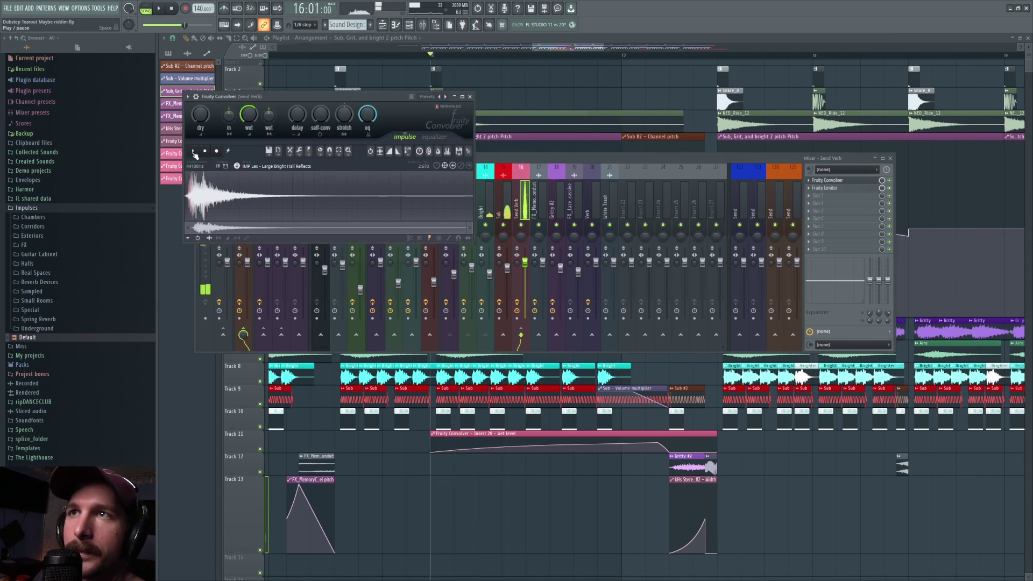
{"action": "left_click", "coordinate": [195, 153]}
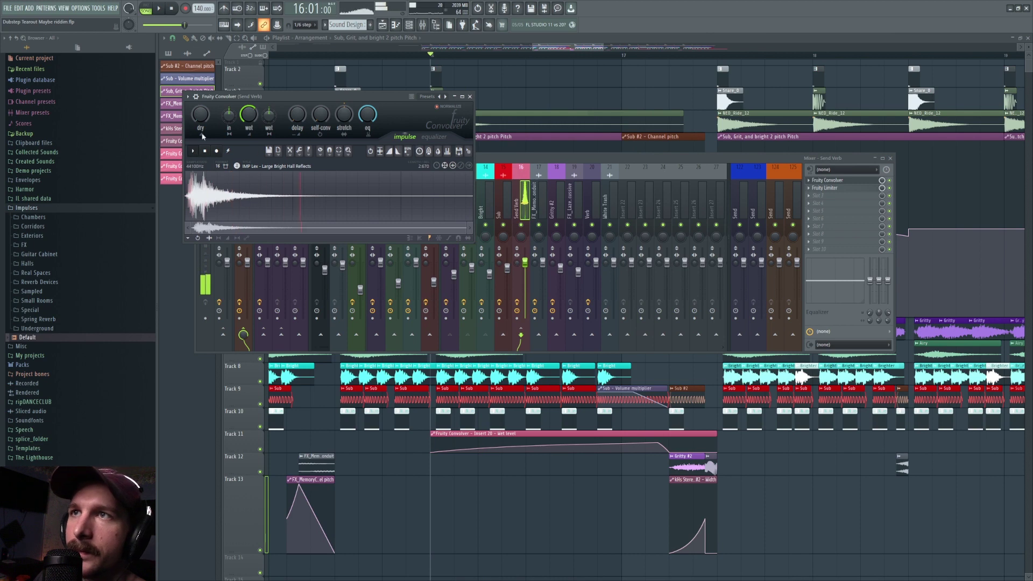
- Look up the Large Bright Reflects hall among the convolver presets without loading it, and replay from bar 16
{"action": "left_click", "coordinate": [435, 98]}
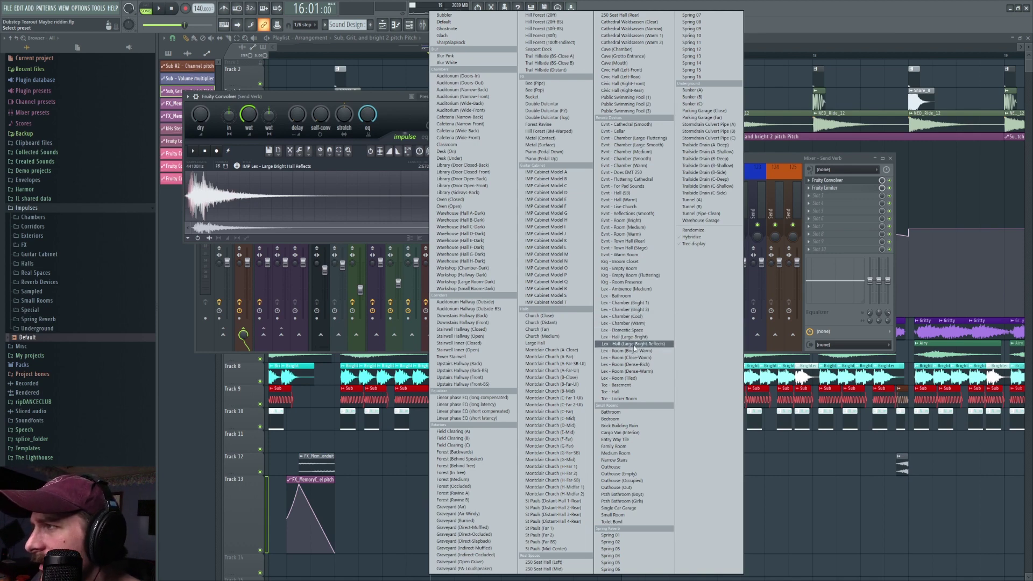
{"action": "key", "text": "Escape"}
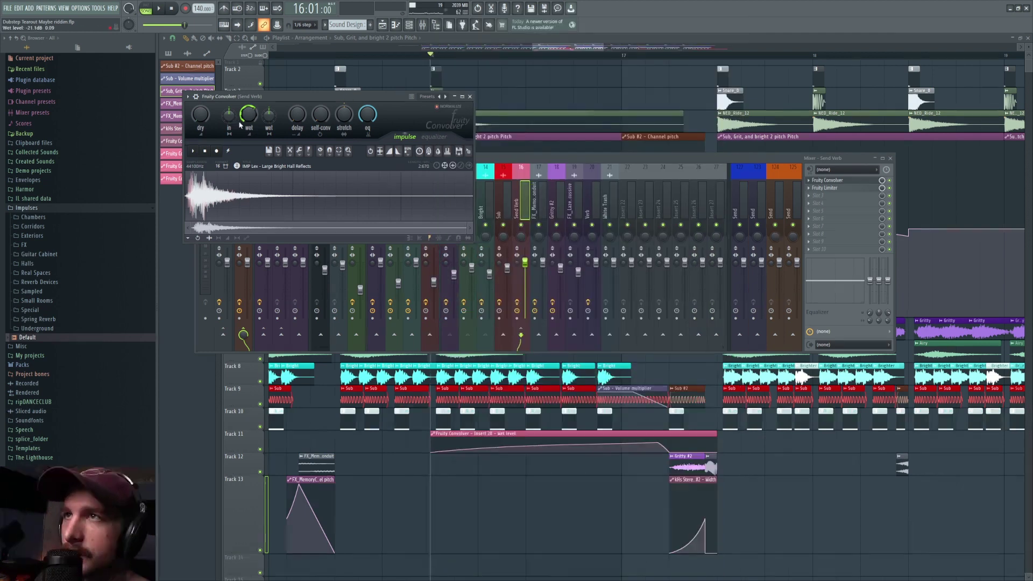
{"action": "key", "text": "space"}
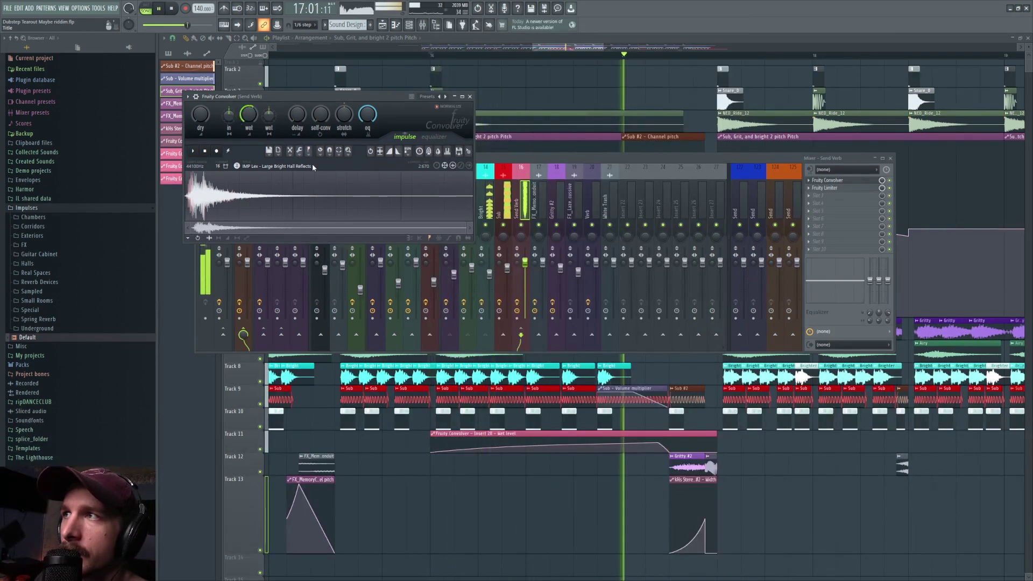
{"action": "key", "text": "space"}
- Open the Fruity Limiter on Send Verb and play from bar 16 to watch its compression of the reverb
{"action": "left_click", "coordinate": [825, 187]}
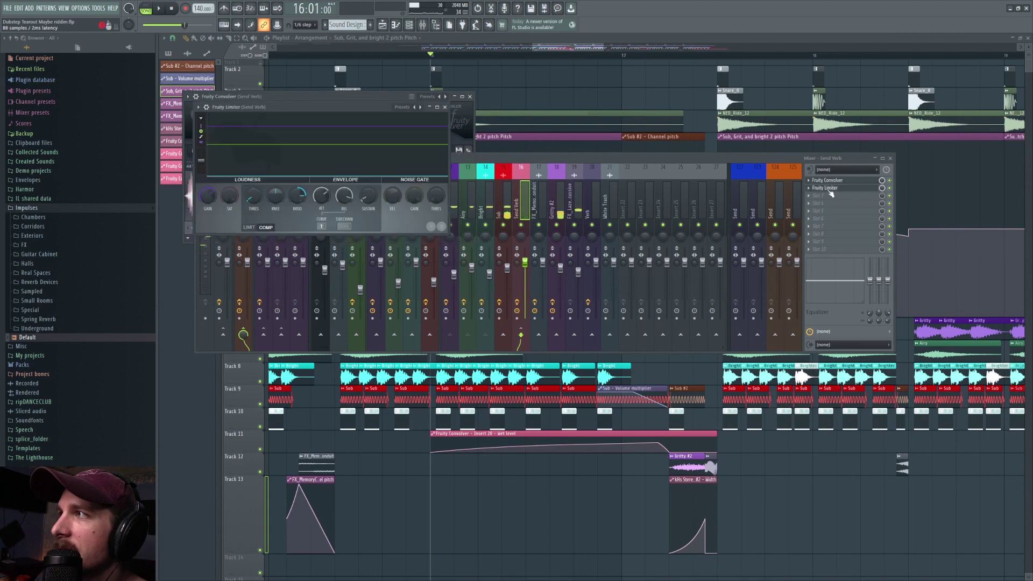
{"action": "key", "text": "space"}
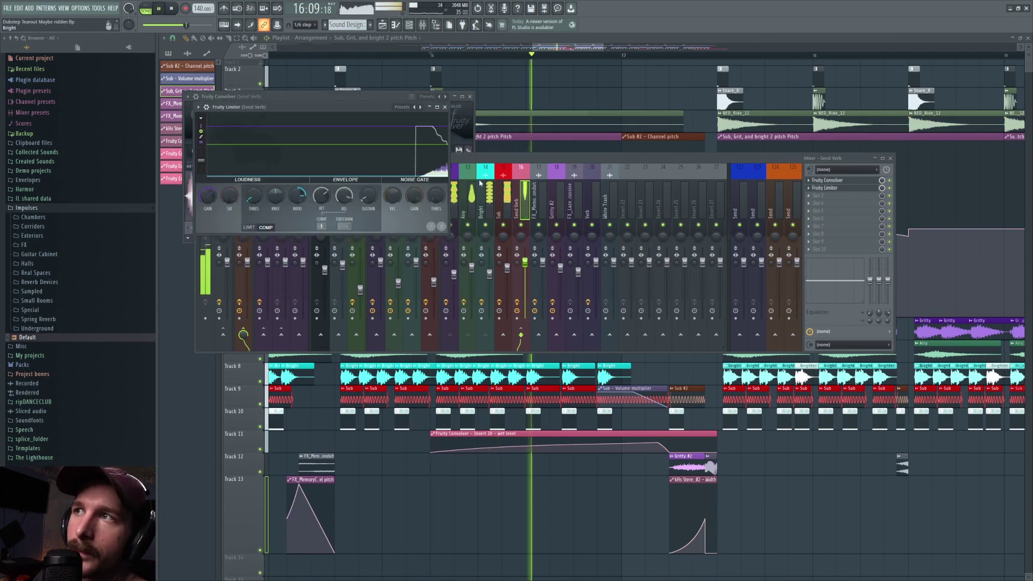
{"action": "key", "text": "space"}
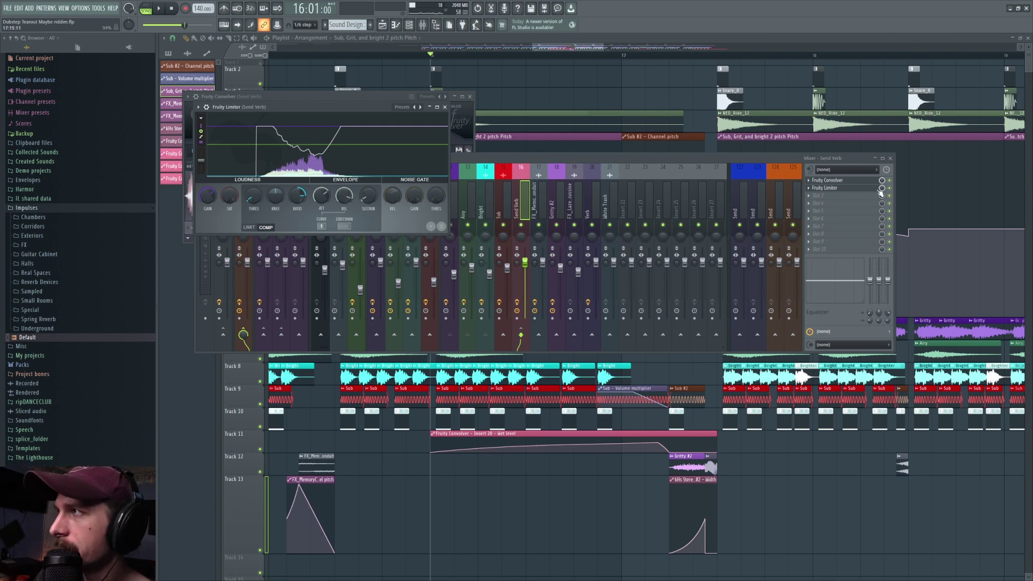
- Bring the playlist into view and play the fill from bar 16 against its automation clips
{"action": "left_click", "coordinate": [538, 158]}
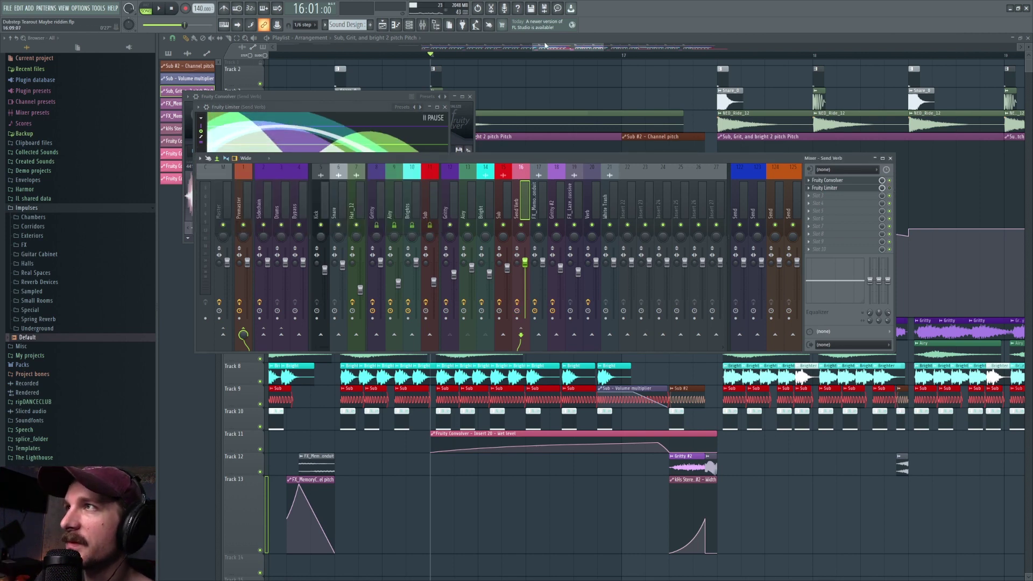
{"action": "left_click", "coordinate": [575, 132]}
{"action": "key", "text": "space"}
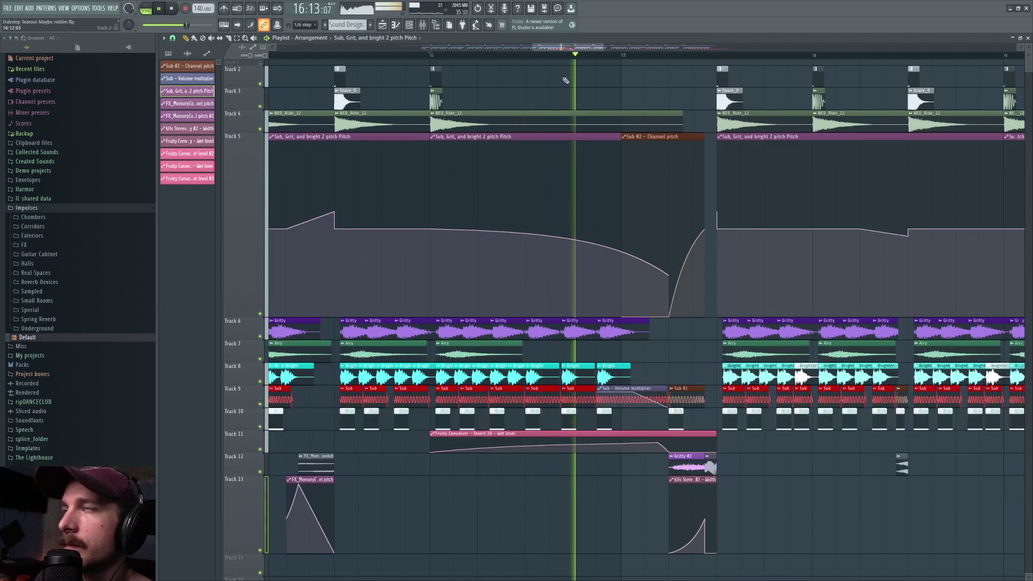
{"action": "key", "text": "space"}
- Reopen the Send Verb limiter from the mixer and play from bar 16 to check its ducking again
{"action": "left_click", "coordinate": [435, 24]}
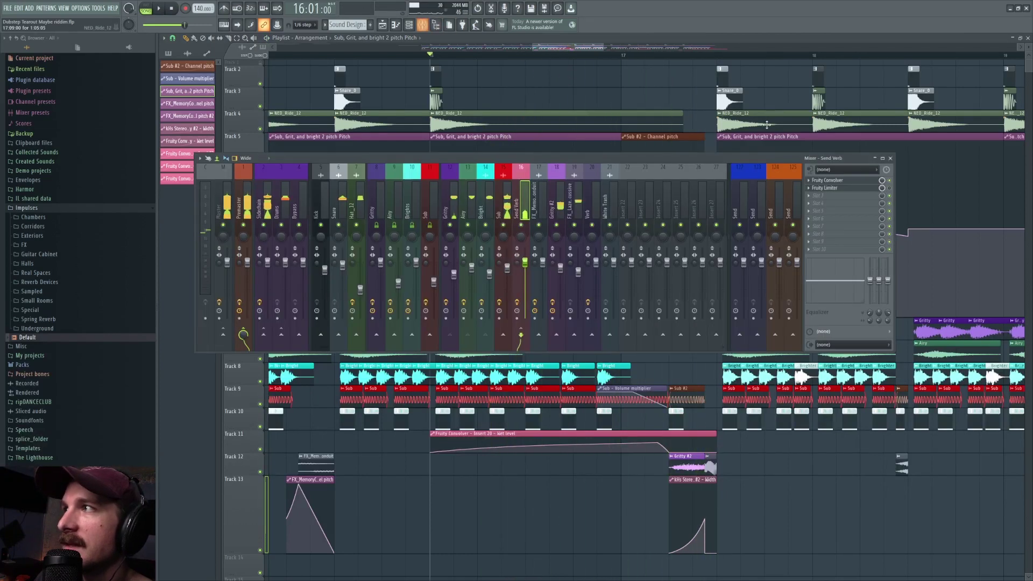
{"action": "left_click", "coordinate": [854, 188]}
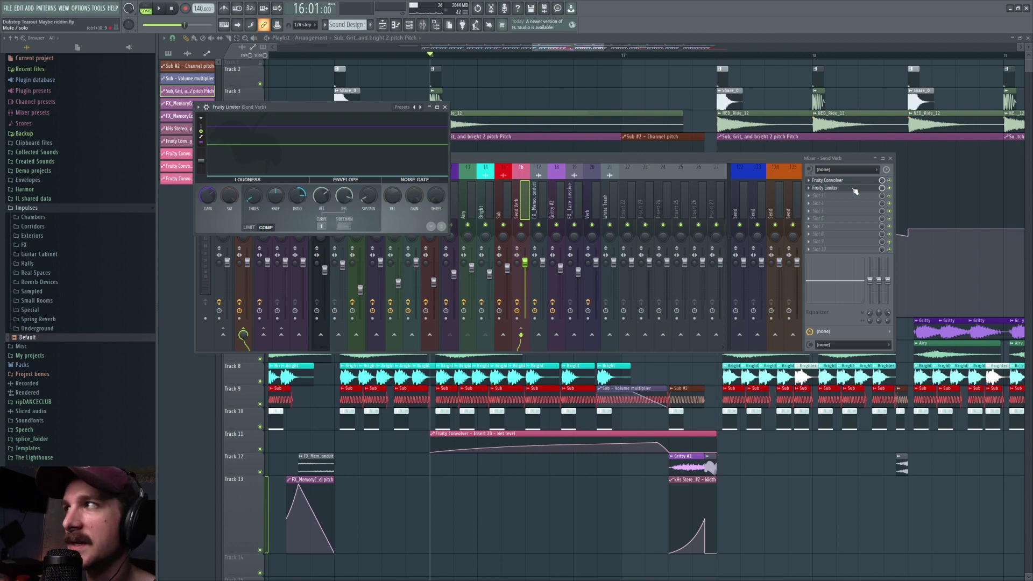
{"action": "right_click", "coordinate": [207, 198]}
{"action": "key", "text": "space"}
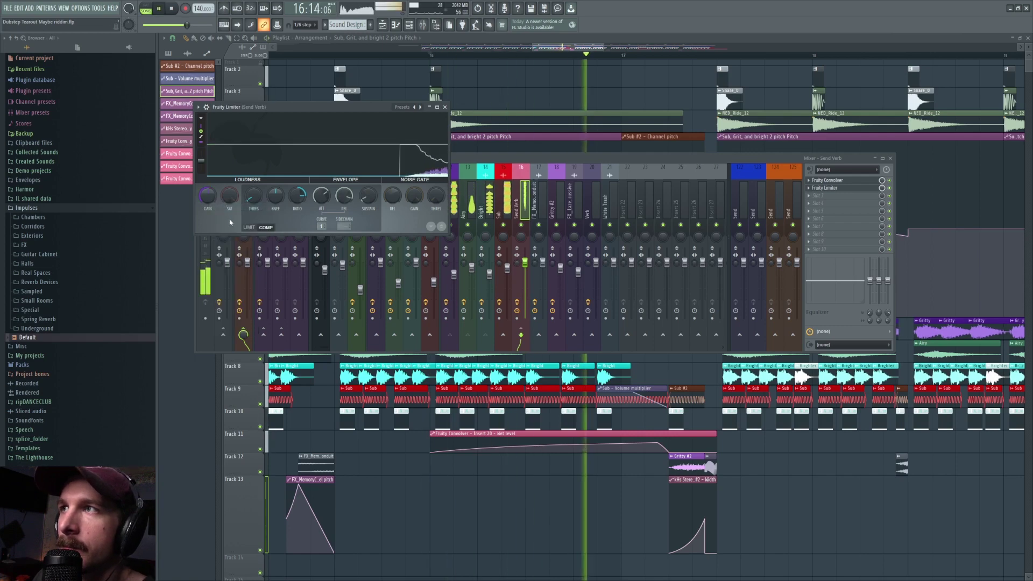
{"action": "key", "text": "space"}
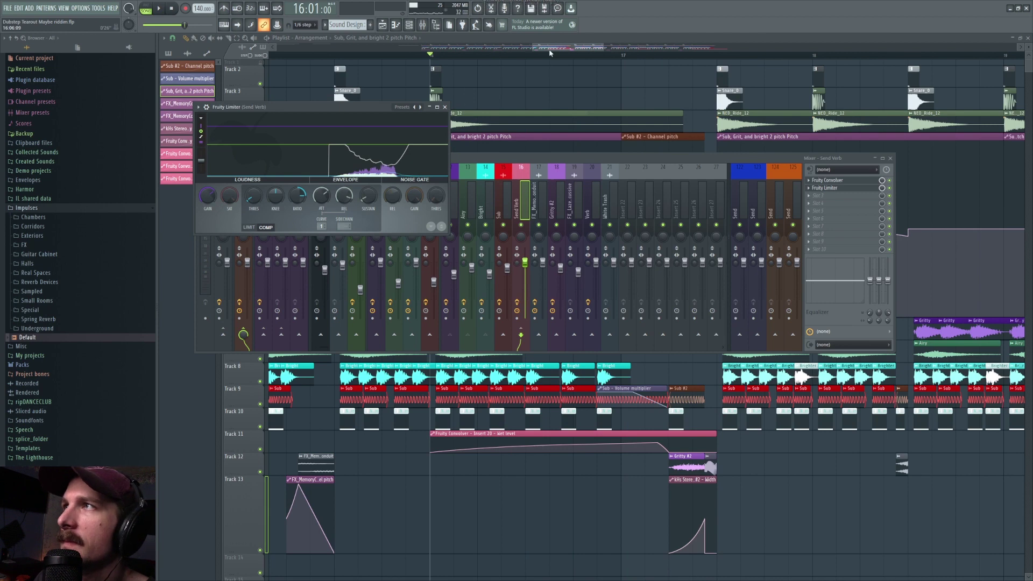
- Return to the playlist and set the playback position to 17:05, at the start of the Sub #2 clip
{"action": "key", "text": "F12"}
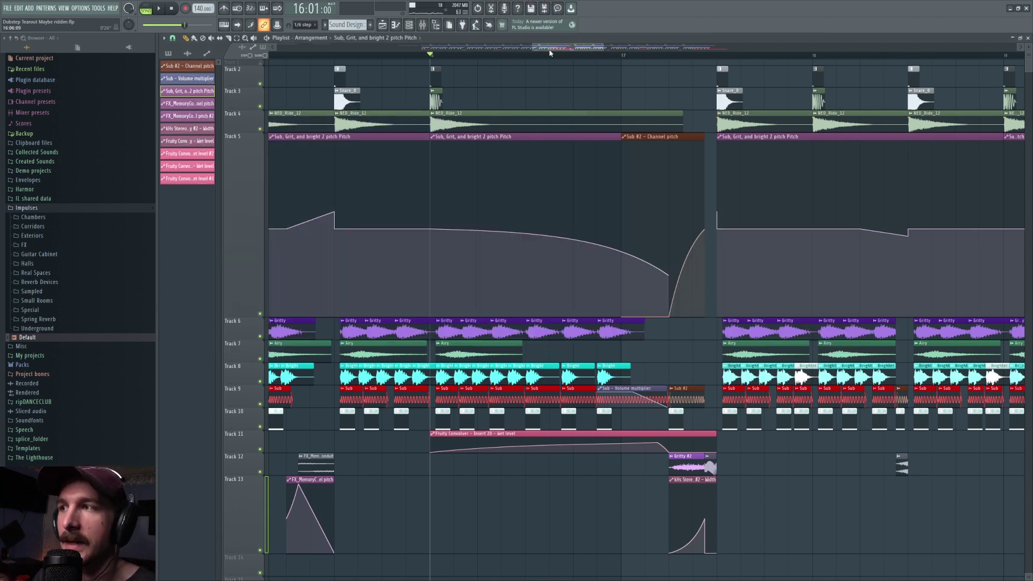
{"action": "scroll", "coordinate": [559, 57], "scroll_direction": "down", "scroll_amount": 4}
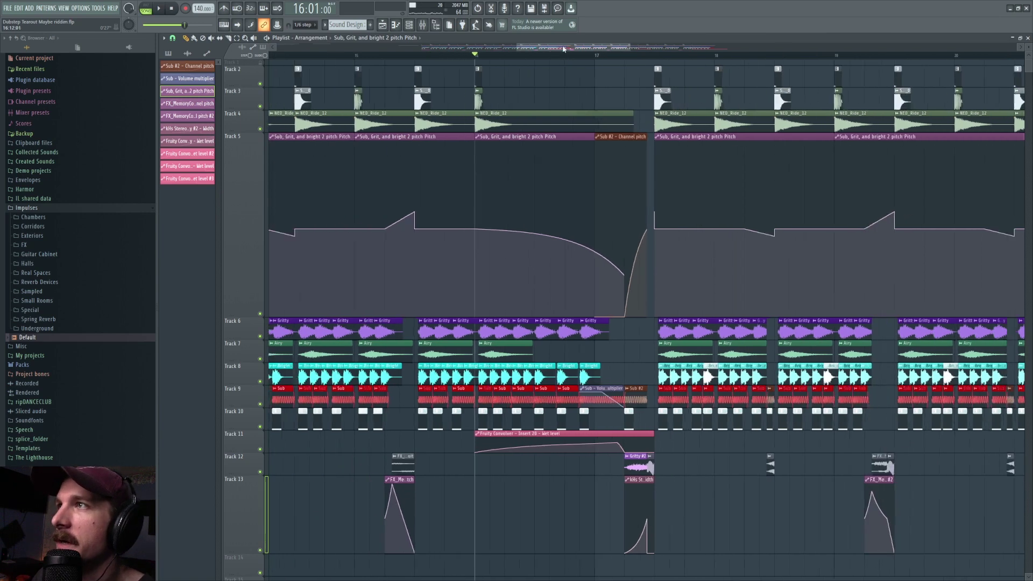
{"action": "scroll", "coordinate": [592, 50], "scroll_direction": "up", "scroll_amount": 2}
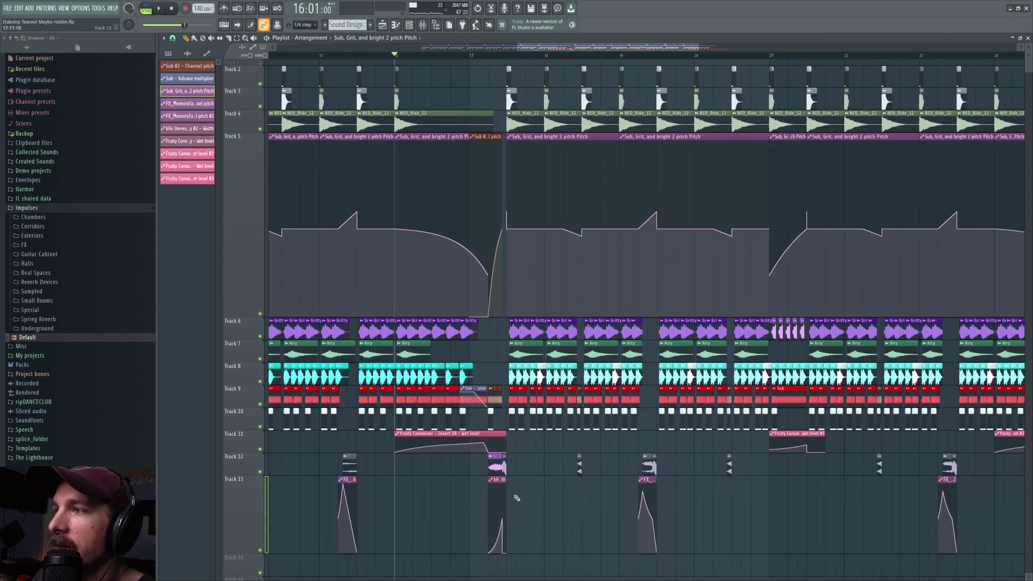
{"action": "scroll", "coordinate": [529, 59], "scroll_direction": "down", "scroll_amount": 3}
{"action": "scroll", "coordinate": [530, 58], "scroll_direction": "up", "scroll_amount": 4}
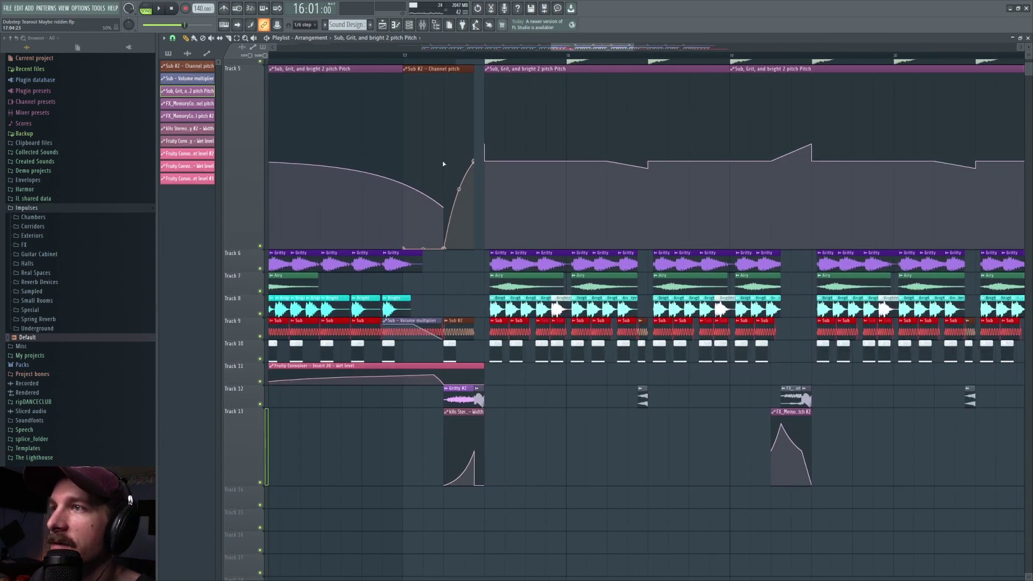
{"action": "left_click", "coordinate": [444, 56]}
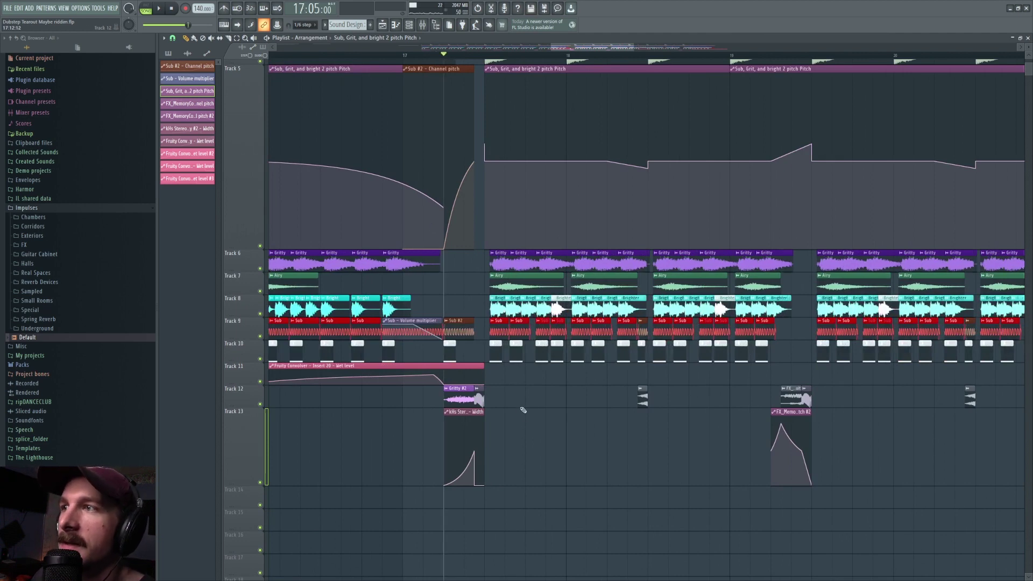
- Examine the reversed Sub #2 sample's settings and compare them with the original Sub sample's settings
{"action": "left_click", "coordinate": [452, 320]}
{"action": "left_click", "coordinate": [457, 335]}
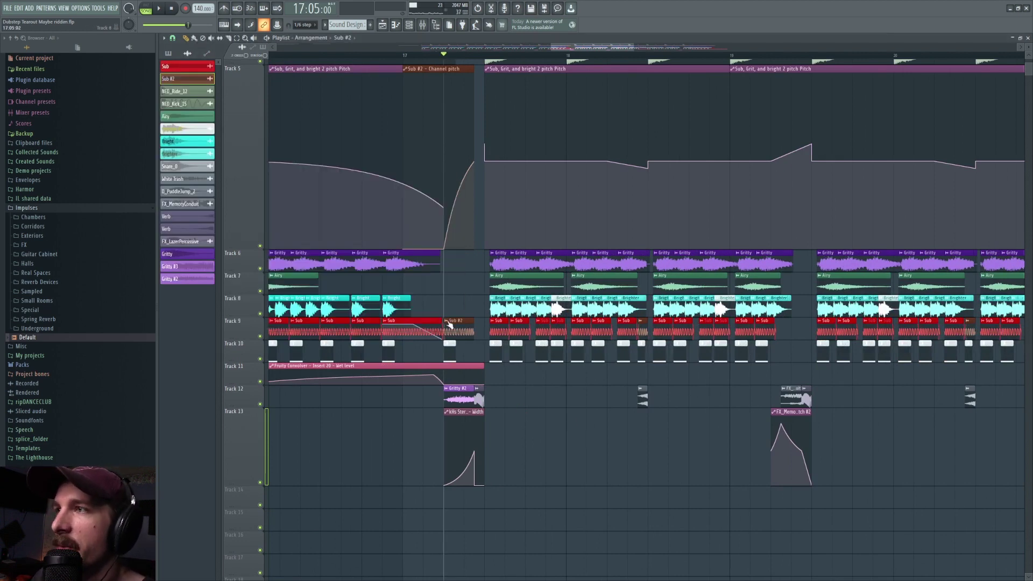
{"action": "left_click", "coordinate": [461, 329]}
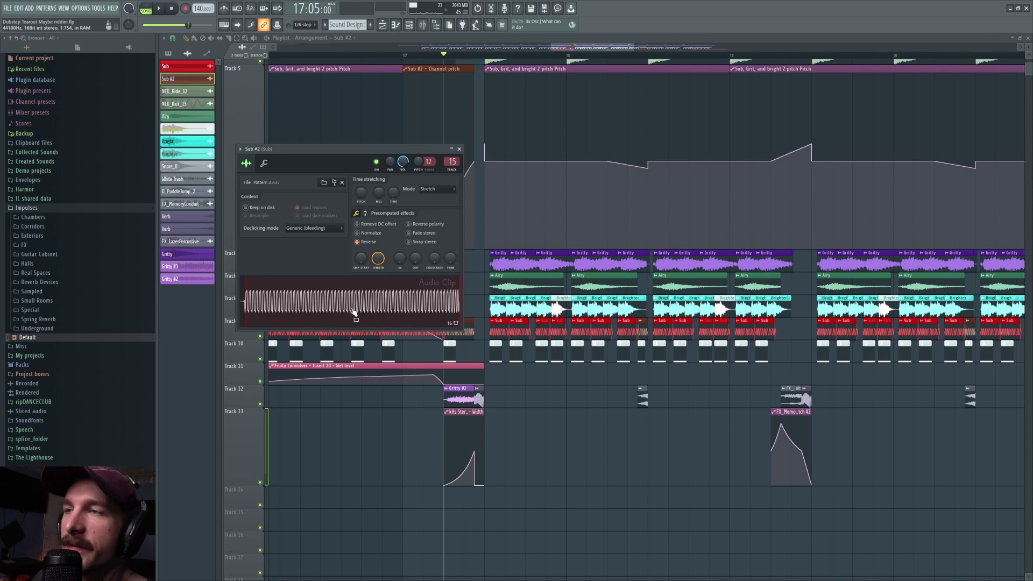
{"action": "key", "text": "Up"}
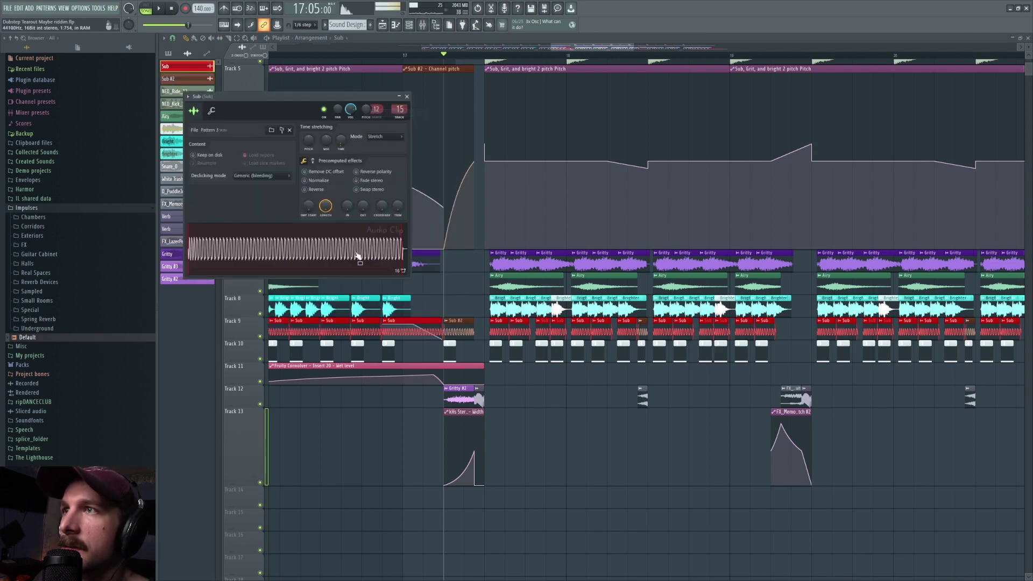
{"action": "key", "text": "Escape"}
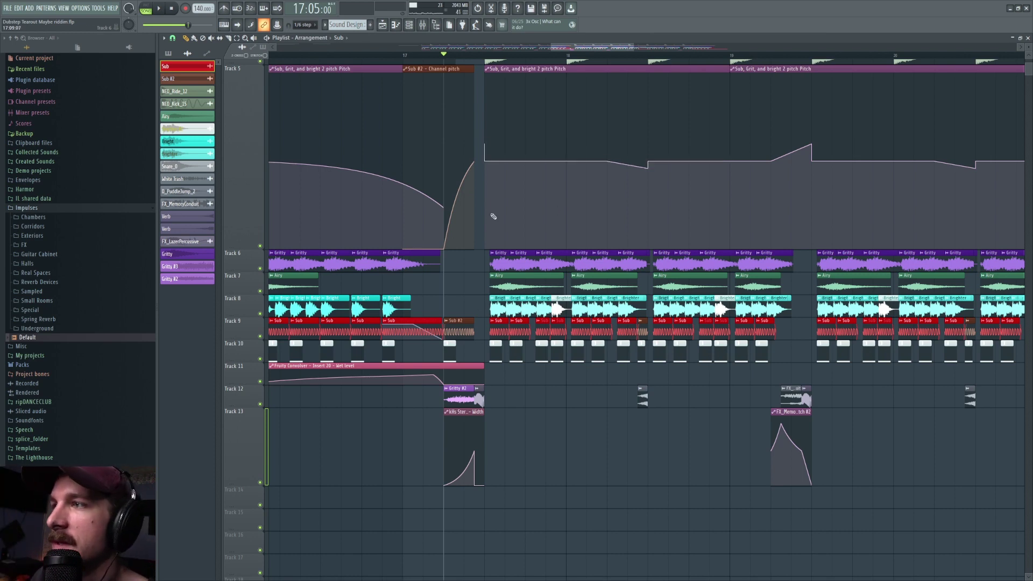
- Place a full-length copy of the Sub clip on Track 13, after the Gritty #2 width automation
{"action": "scroll", "coordinate": [457, 278], "scroll_direction": "up", "scroll_amount": 4}
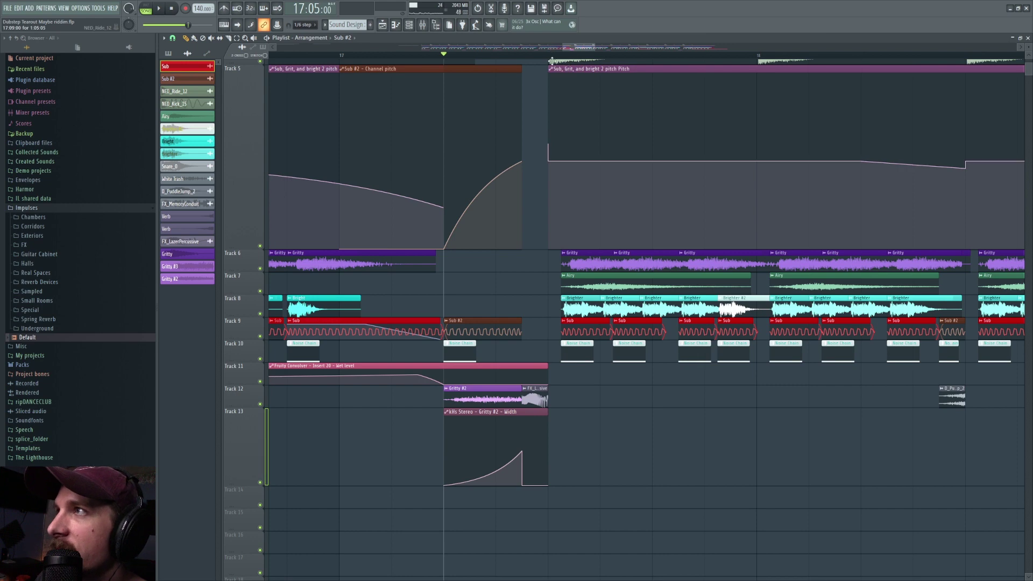
{"action": "key", "text": "ctrl+z"}
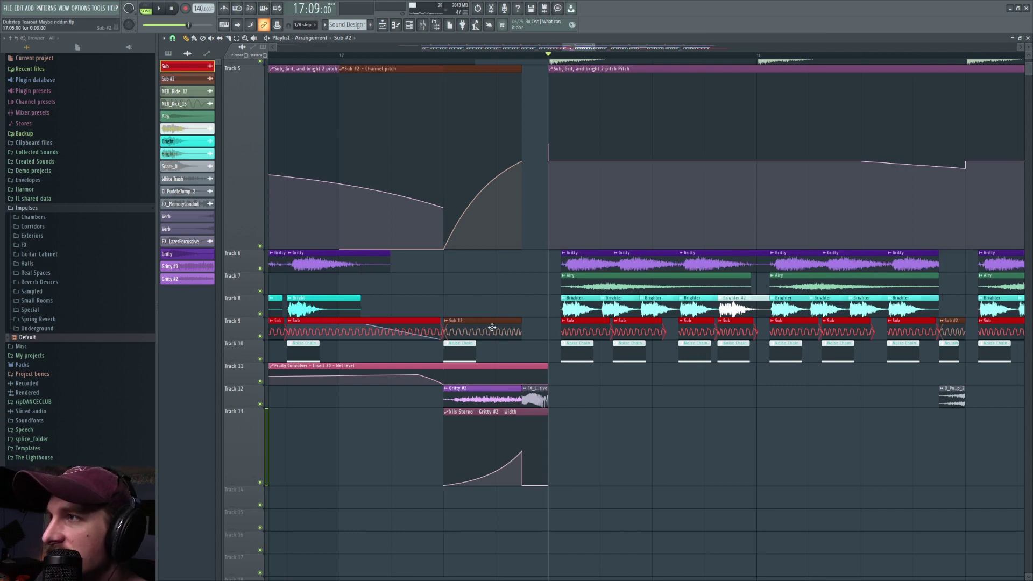
{"action": "key", "text": "ctrl+z"}
{"action": "left_click", "coordinate": [572, 329]}
{"action": "left_click_drag", "start_coordinate": [603, 421], "coordinate": [978, 433]}
- Place a full-length Sub #2 clip on Track 14 below the Sub copy to compare their waveforms, and remove it
{"action": "left_click", "coordinate": [461, 328]}
{"action": "left_click", "coordinate": [564, 497]}
{"action": "left_click_drag", "start_coordinate": [602, 497], "coordinate": [572, 494]}
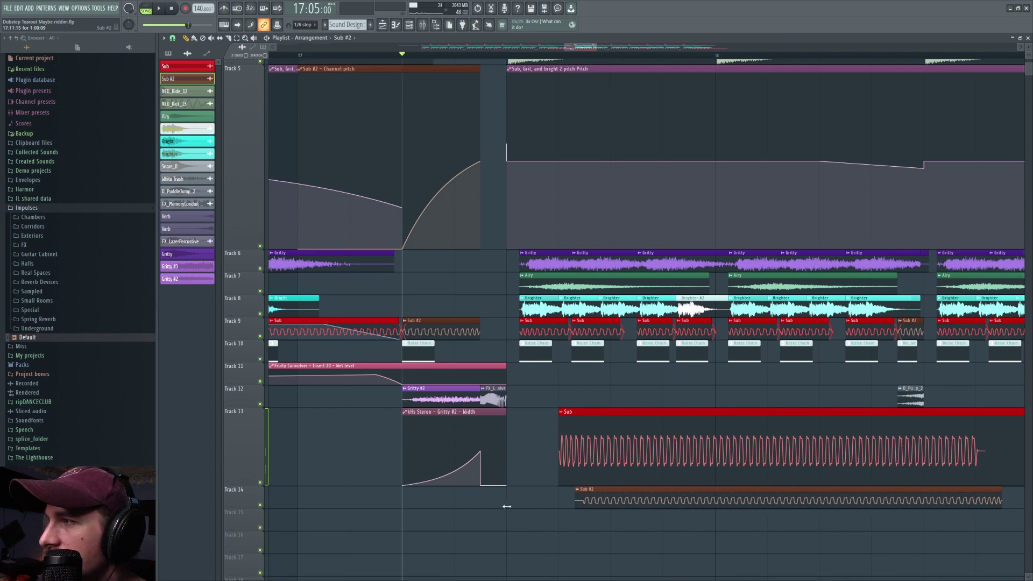
{"action": "key", "text": "ctrl+z"}
{"action": "left_click_drag", "start_coordinate": [957, 512], "coordinate": [661, 396]}
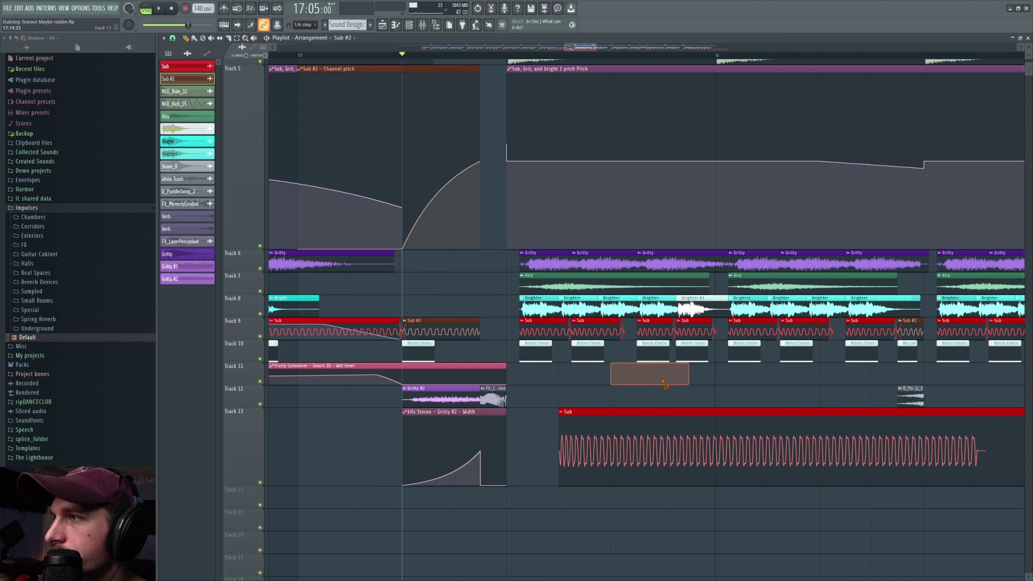
{"action": "right_click", "coordinate": [651, 377]}
- Solo Track 9 with the Sub clips and re-enable Track 5 so its pitch automation stays active
{"action": "right_click", "coordinate": [260, 336]}
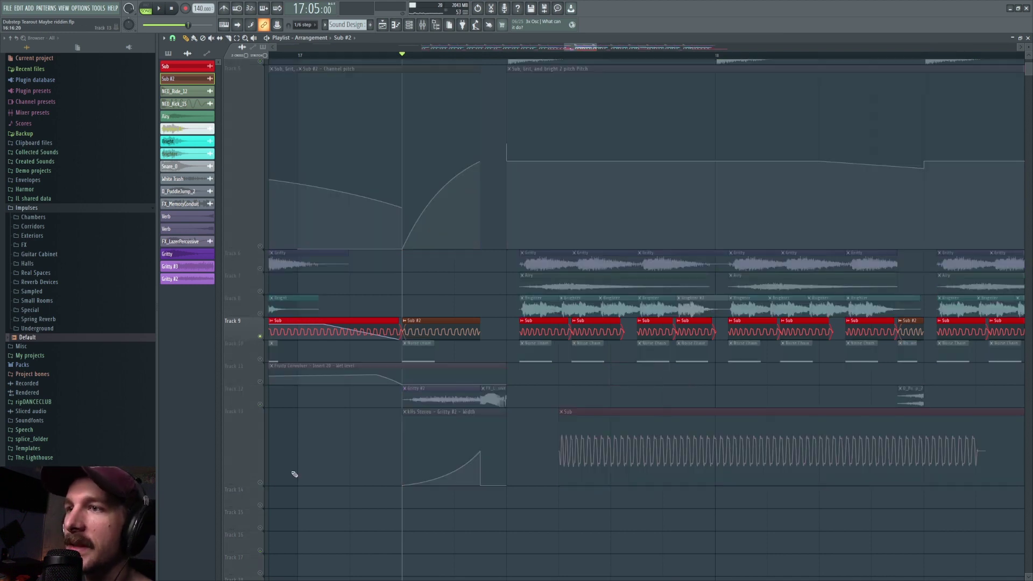
{"action": "left_click", "coordinate": [257, 245]}
{"action": "scroll", "coordinate": [385, 142], "scroll_direction": "up", "scroll_amount": 3}
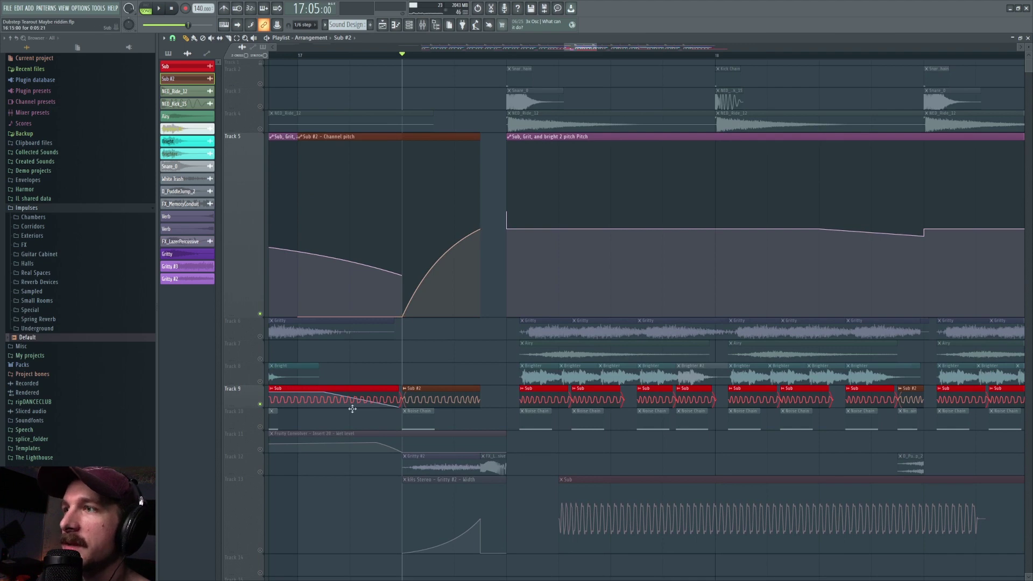
{"action": "left_click", "coordinate": [261, 403]}
{"action": "left_click", "coordinate": [261, 407]}
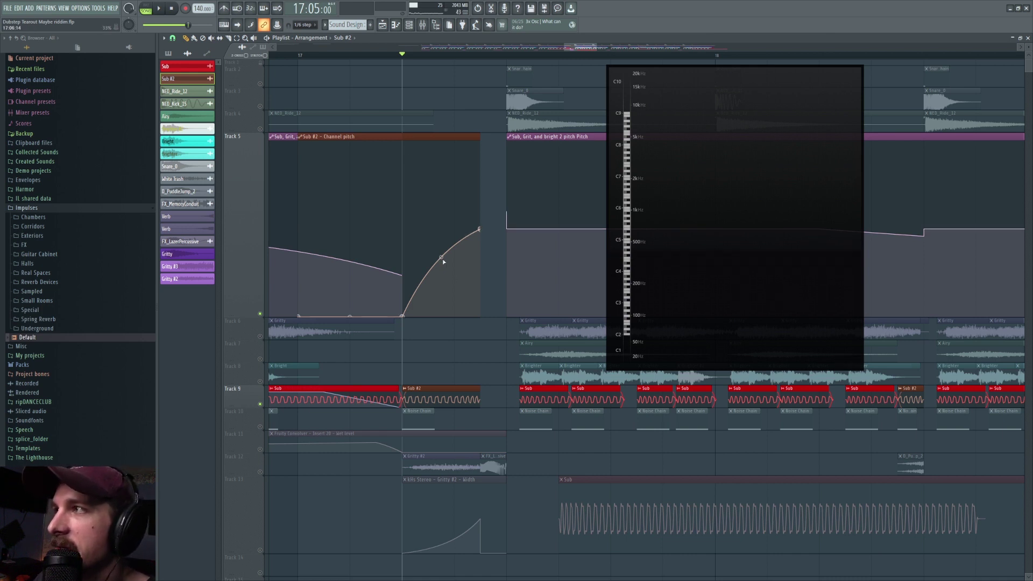
- Audition the Sub #2 rise from 17:05 on the spectrum display, try altering the sample's time-stretch pitch, and reset it
{"action": "key", "text": "space"}
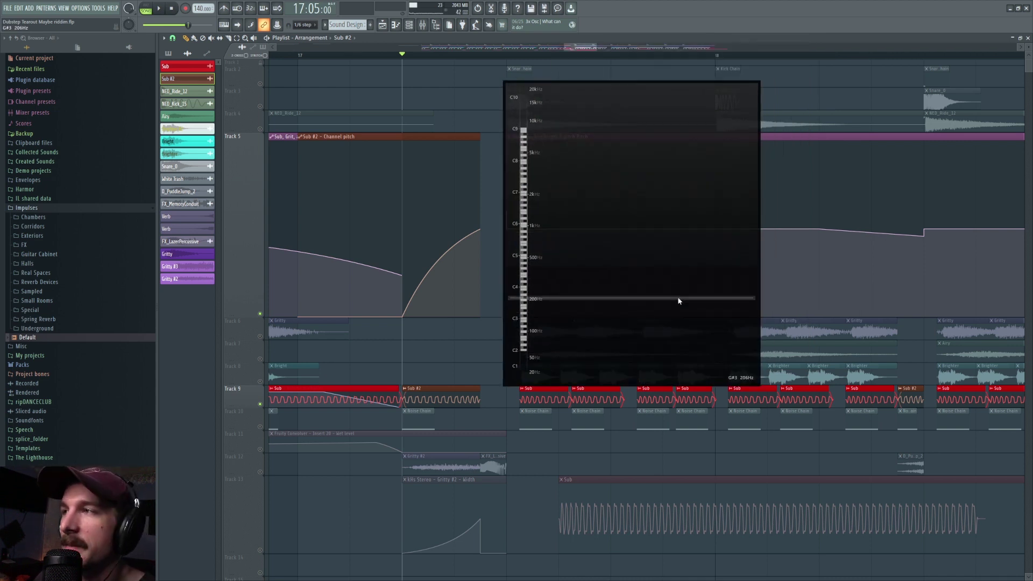
{"action": "key", "text": "space"}
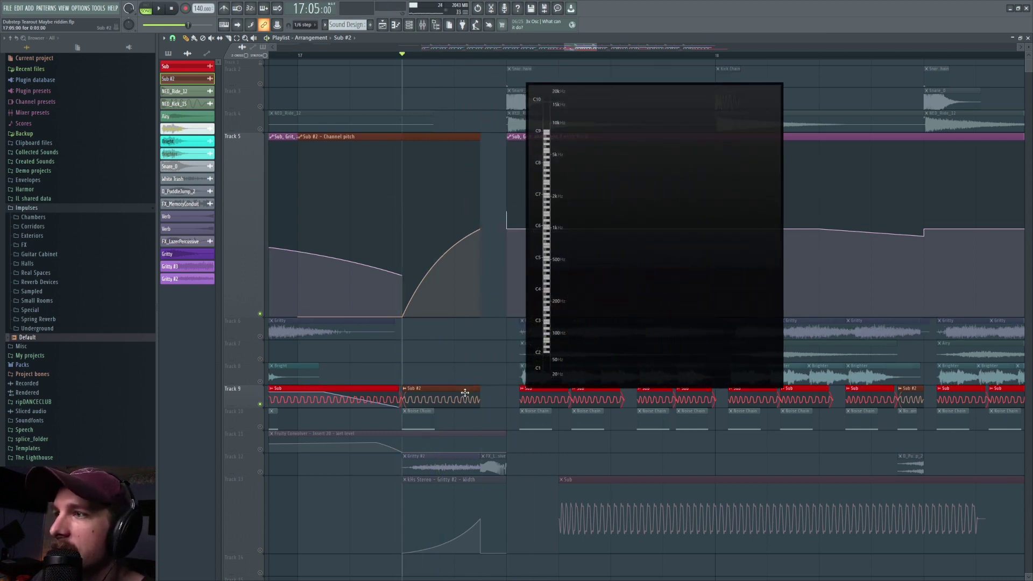
{"action": "double_click", "coordinate": [446, 389]}
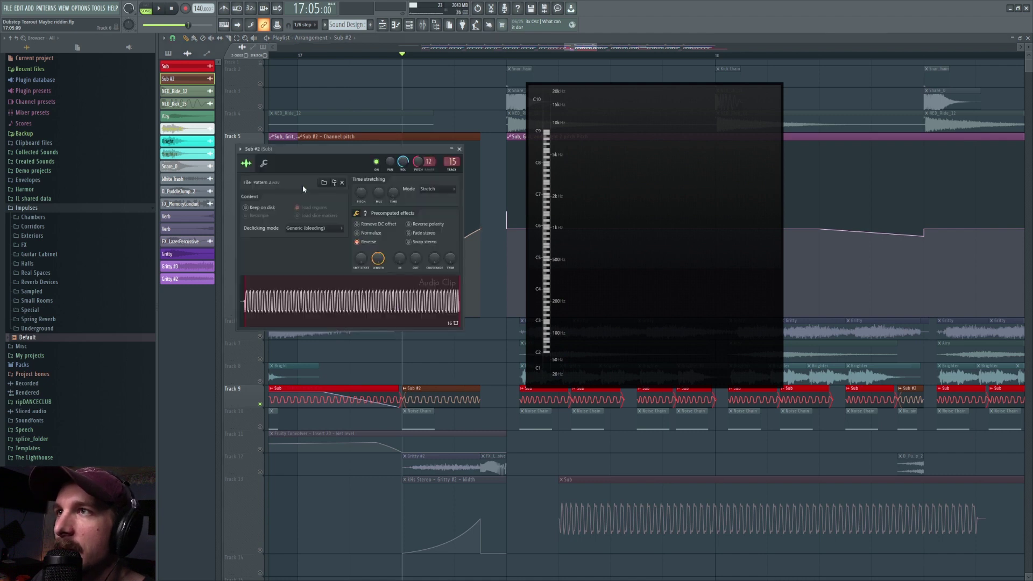
{"action": "key", "text": "space"}
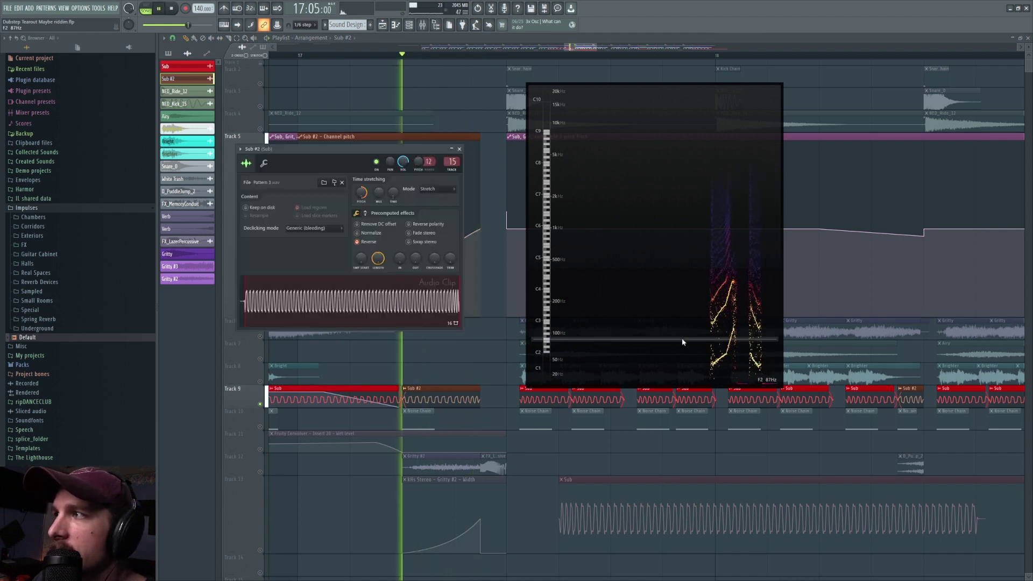
{"action": "key", "text": "space"}
{"action": "right_click", "coordinate": [363, 193]}
{"action": "left_click", "coordinate": [376, 196]}
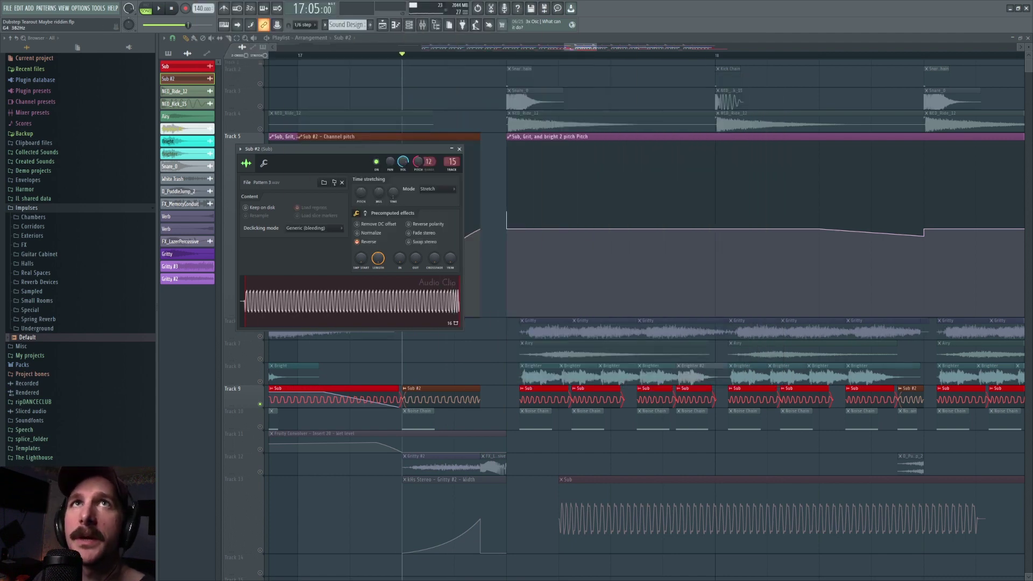
{"action": "key", "text": "Escape"}
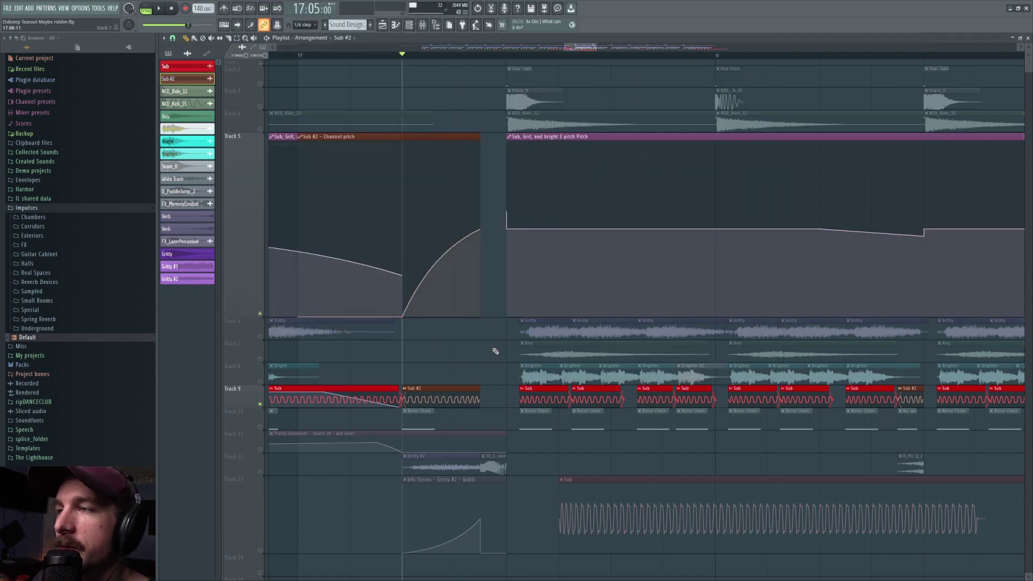
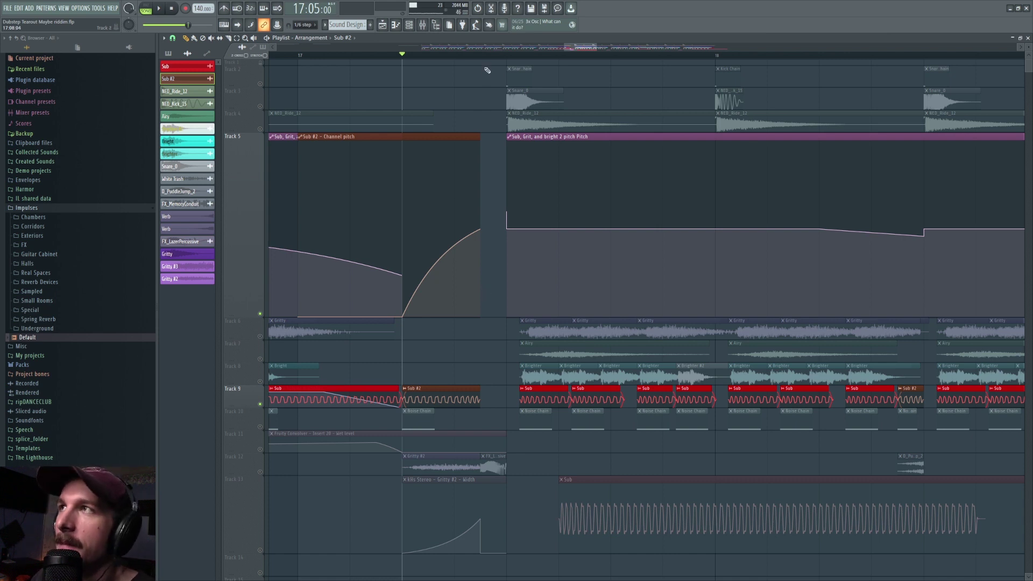
- Re-enable Tracks 10, 11, 12 and 13 so they play along with the Sub and its pitch automation
{"action": "scroll", "coordinate": [487, 72], "scroll_direction": "down", "scroll_amount": 4}
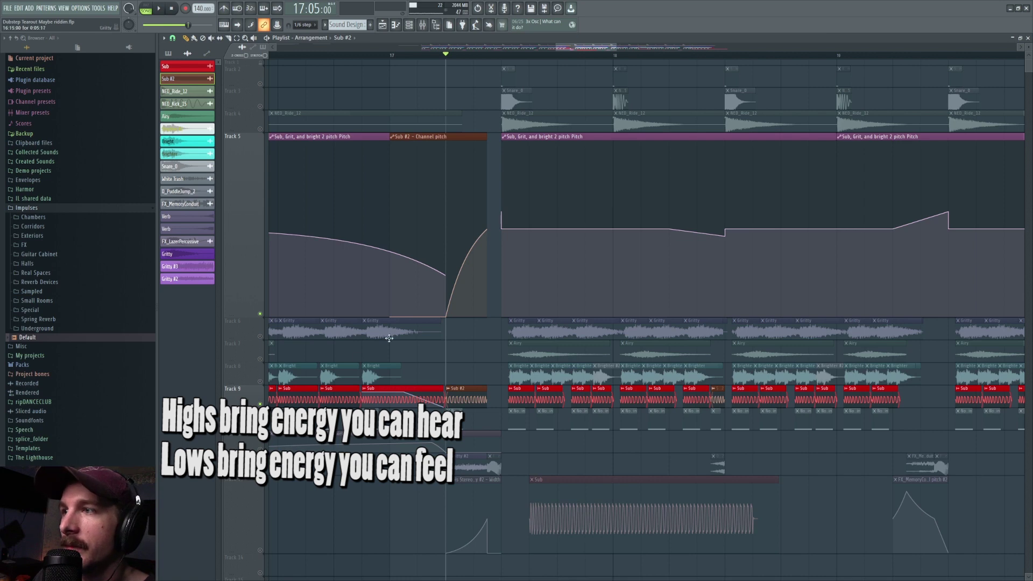
{"action": "left_click", "coordinate": [260, 426]}
{"action": "left_click", "coordinate": [260, 449]}
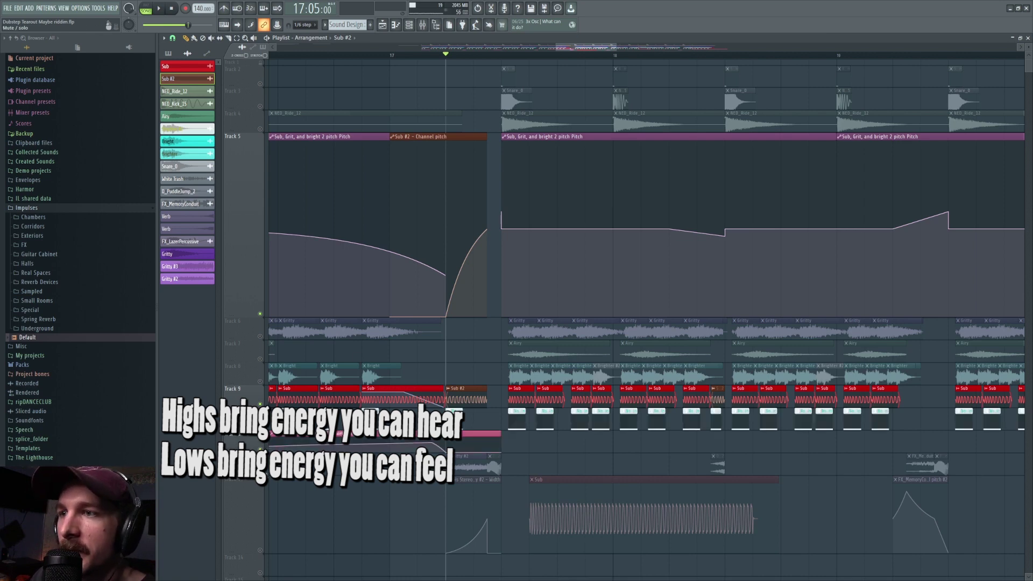
{"action": "left_click", "coordinate": [259, 471]}
{"action": "left_click", "coordinate": [259, 550]}
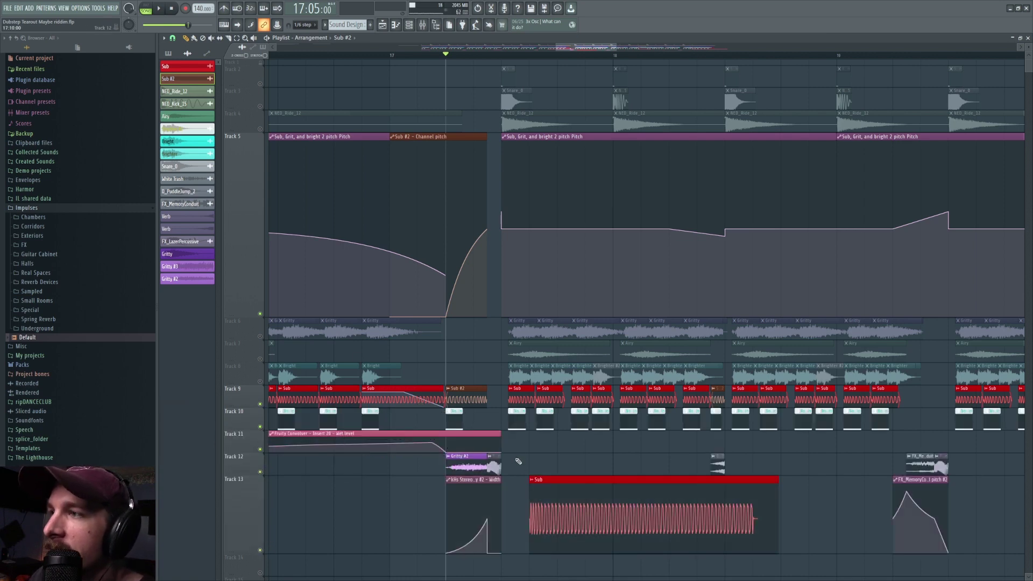
- Compare the Gritty #2 sample's waveform and settings with those of the original Gritty sample, setting the playhead to 15:15
{"action": "scroll", "coordinate": [478, 367], "scroll_direction": "down", "scroll_amount": 2}
{"action": "double_click", "coordinate": [469, 425]}
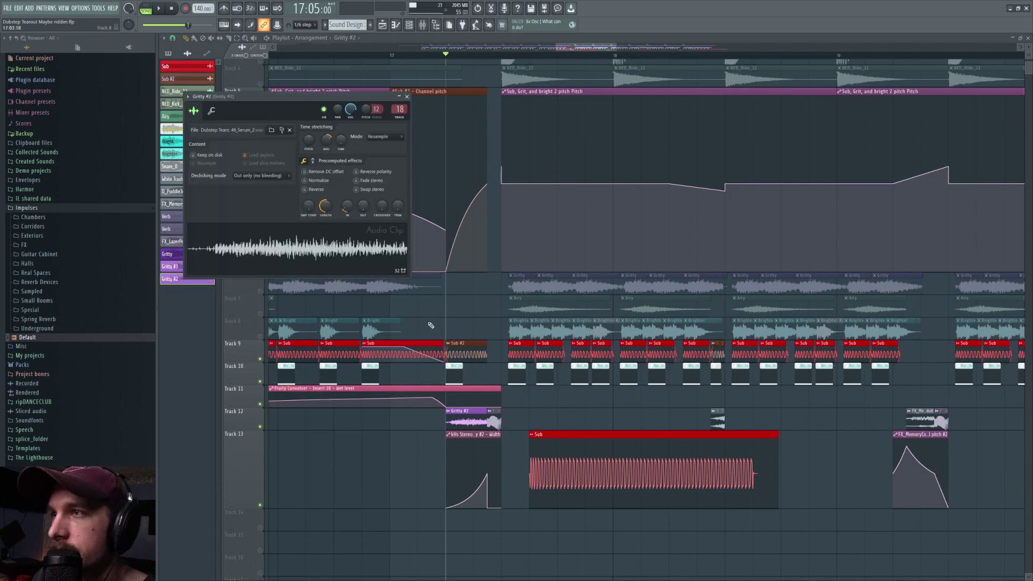
{"action": "double_click", "coordinate": [371, 291]}
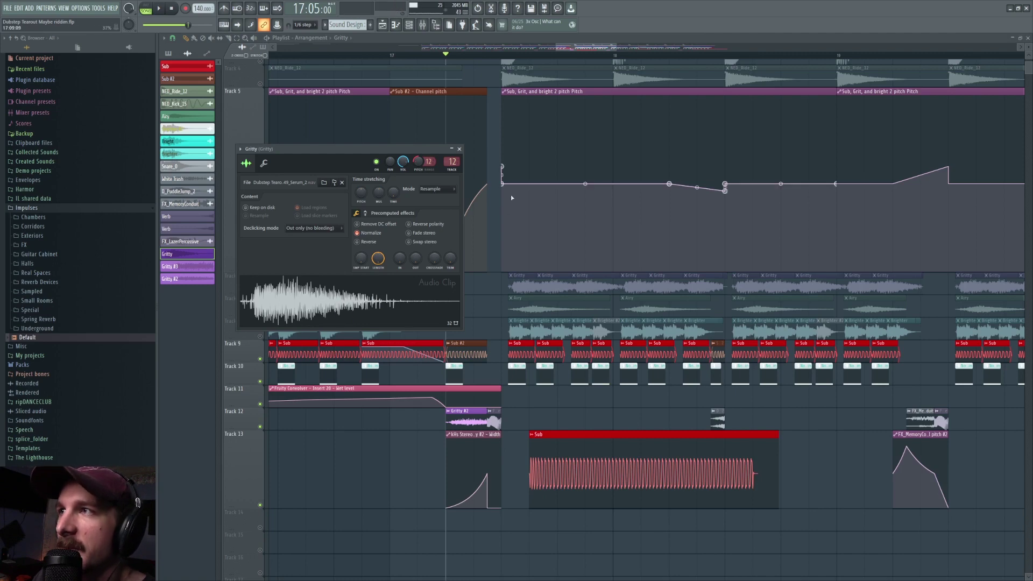
{"action": "left_click_drag", "start_coordinate": [602, 51], "coordinate": [536, 56]}
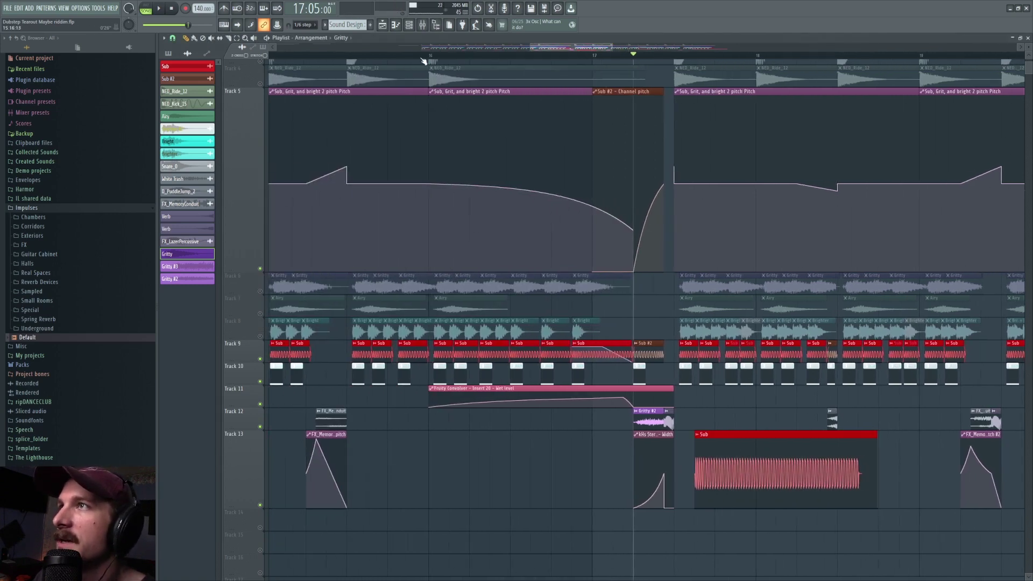
{"action": "scroll", "coordinate": [462, 115], "scroll_direction": "left", "scroll_amount": 2}
{"action": "left_click", "coordinate": [447, 55]}
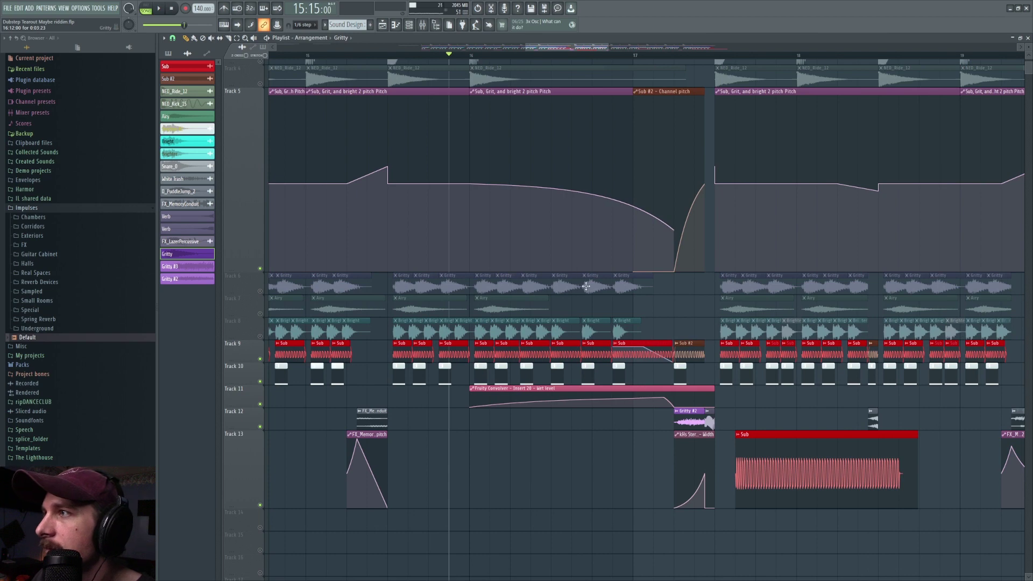
{"action": "double_click", "coordinate": [586, 286]}
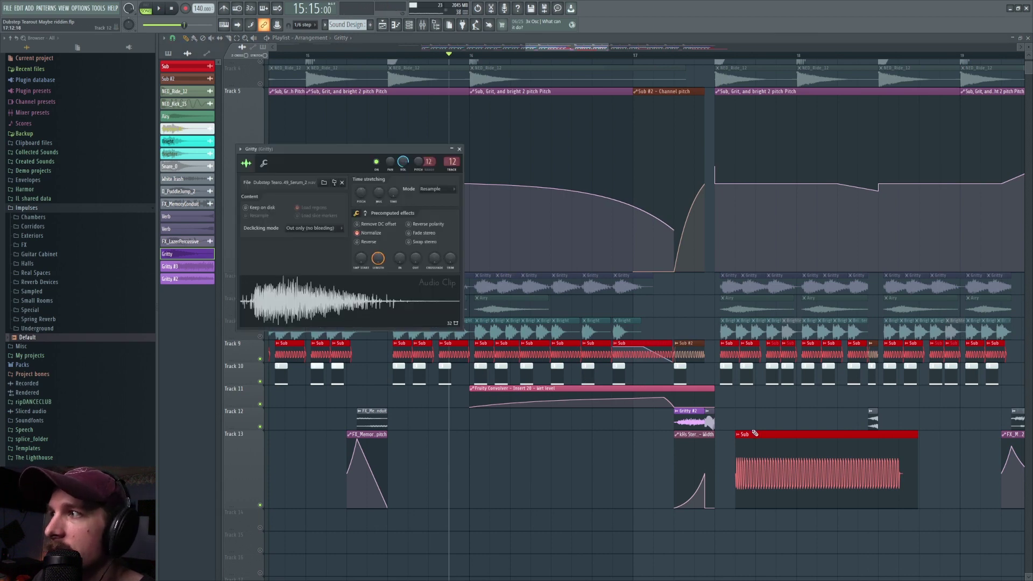
{"action": "double_click", "coordinate": [689, 415]}
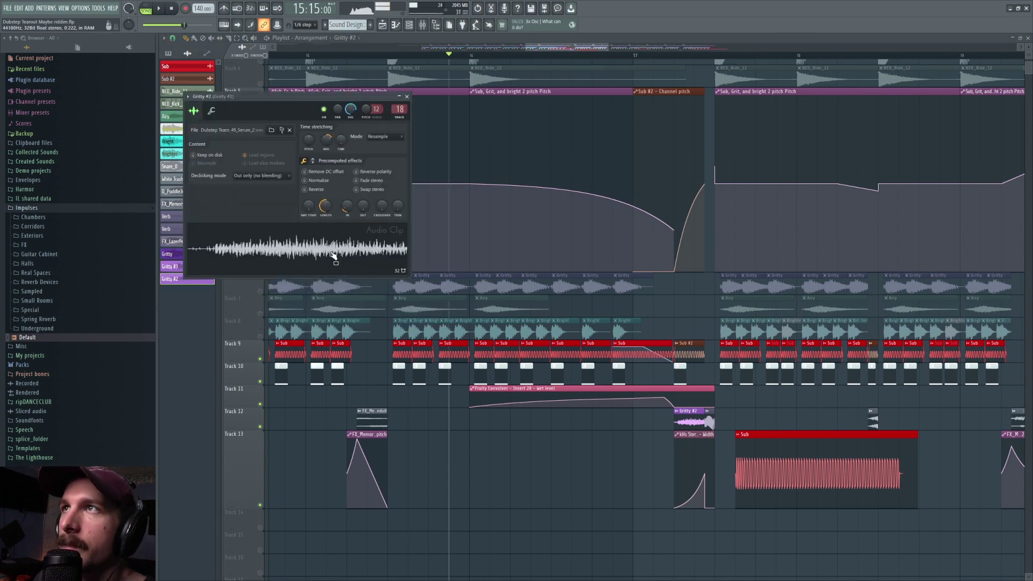
- Show the second set of precomputed effects for Gritty #2, audition the sample, and undo the trial time-stretch multiplier change
{"action": "left_click", "coordinate": [314, 160]}
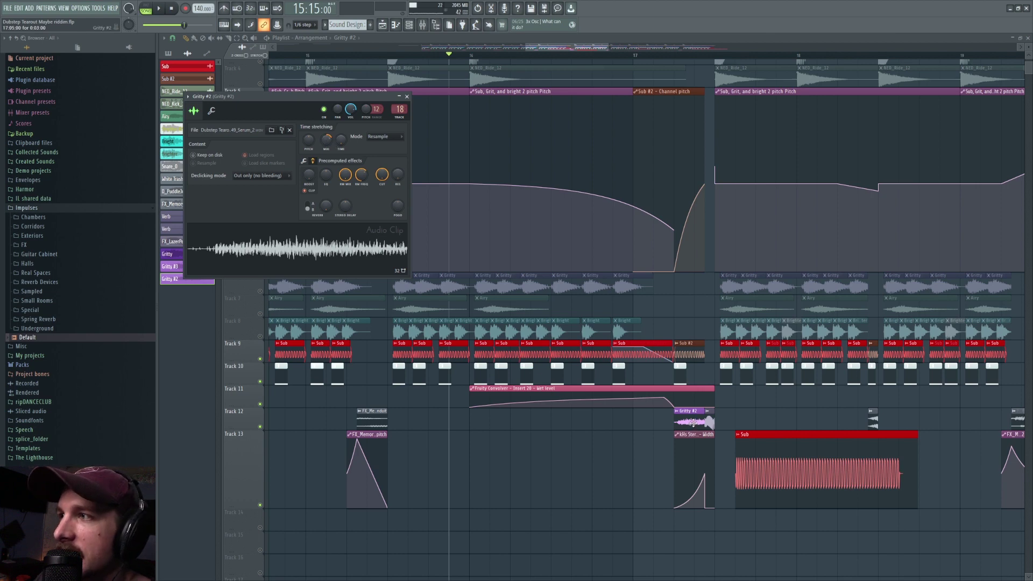
{"action": "left_click", "coordinate": [329, 255]}
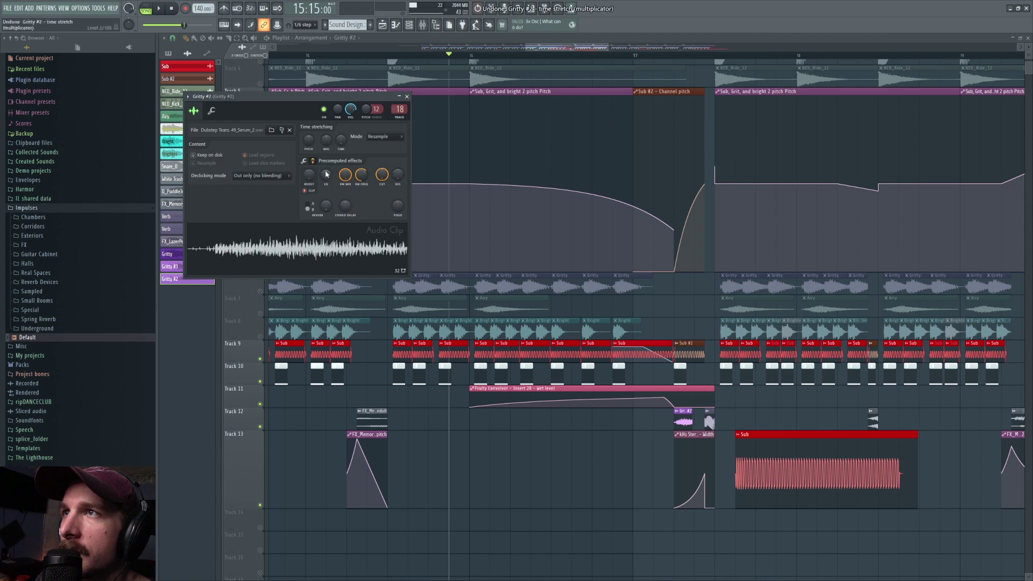
{"action": "key", "text": "ctrl+z"}
{"action": "key", "text": "ctrl+z"}
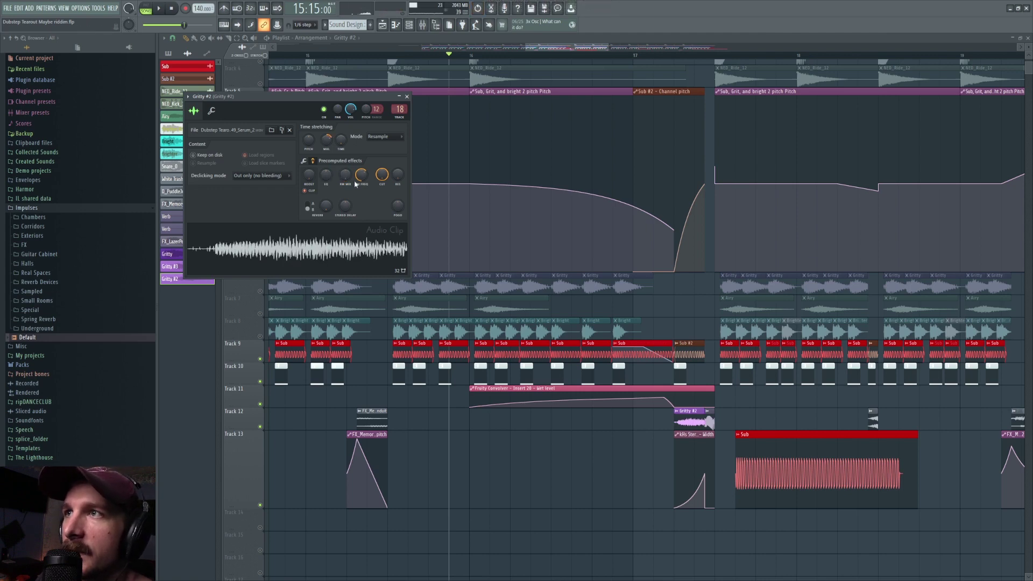
- Audition Gritty #2 with its ring modulation mix and frequency altered, and restore both to their original settings
{"action": "key", "text": "ctrl+z"}
{"action": "key", "text": "space"}
{"action": "key", "text": "space"}
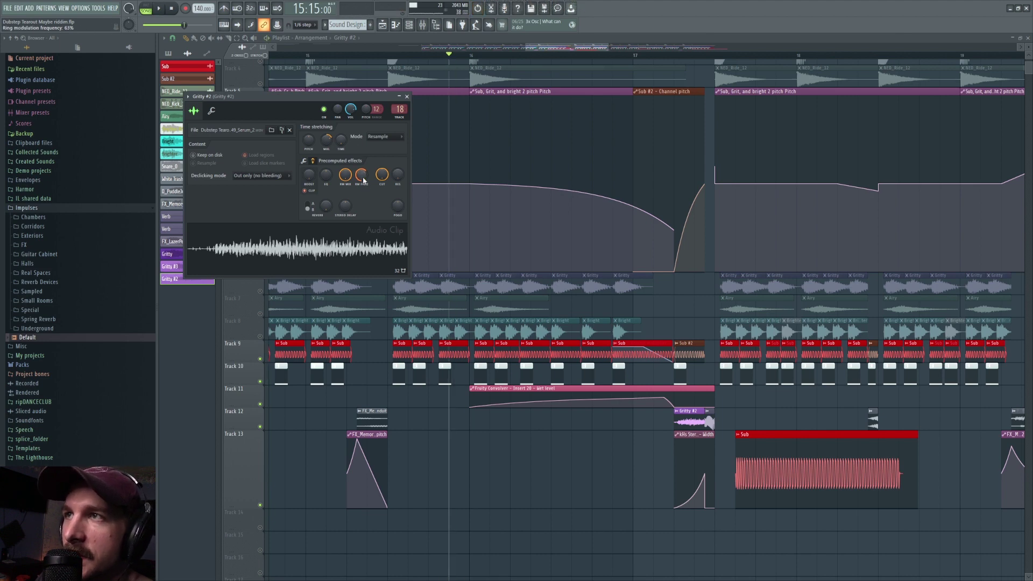
{"action": "key", "text": "space"}
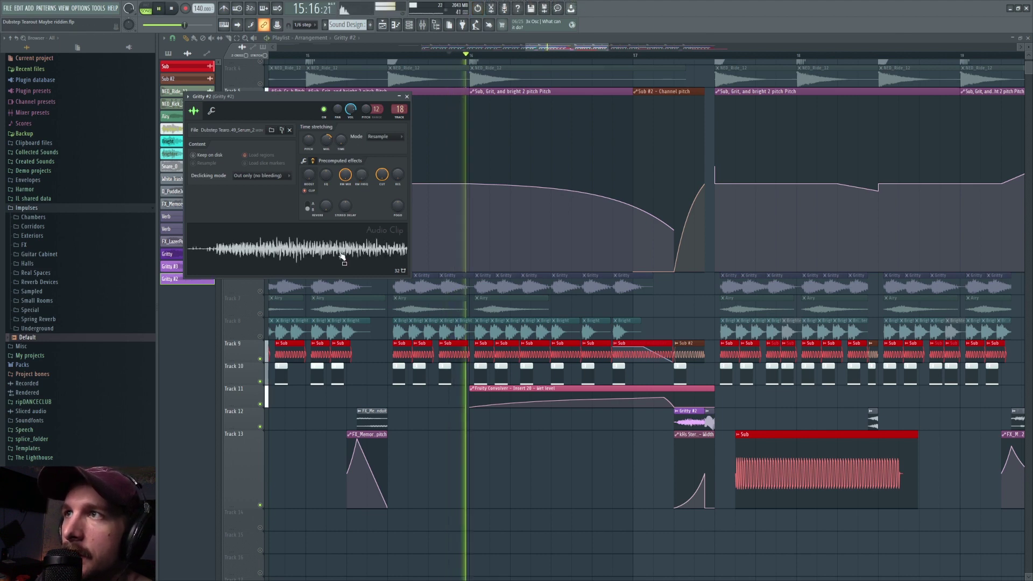
{"action": "key", "text": "space"}
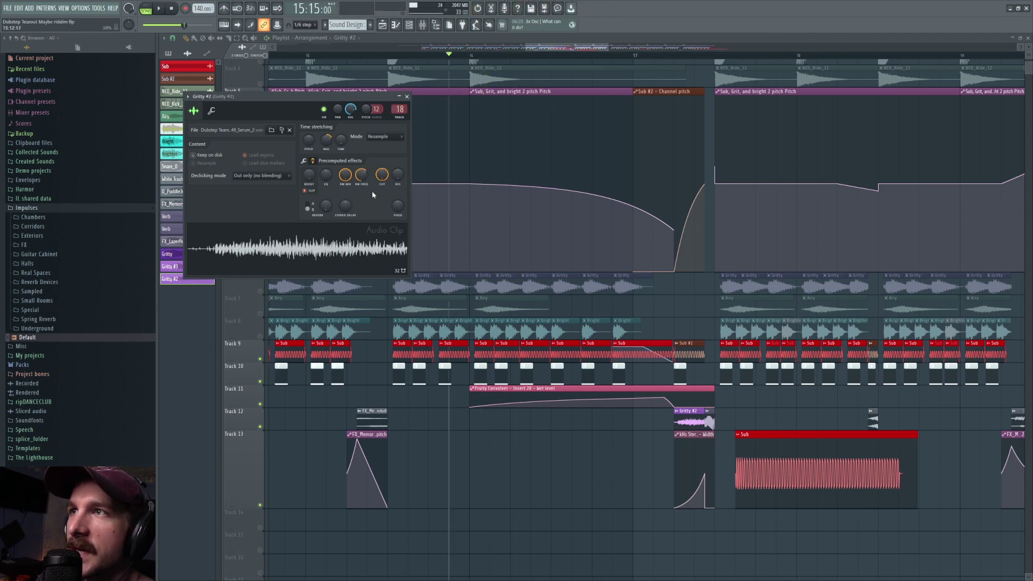
{"action": "left_click", "coordinate": [348, 255]}
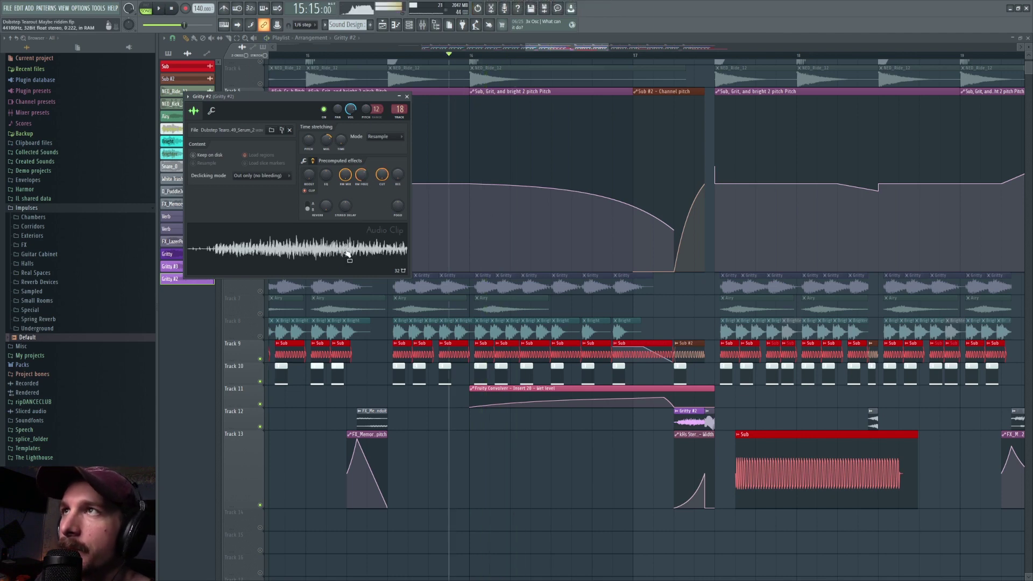
- Select the fill from 17:05 to 17:09 and play it with the Gritty #2 clip and its stereo width automation
{"action": "left_click", "coordinate": [678, 56]}
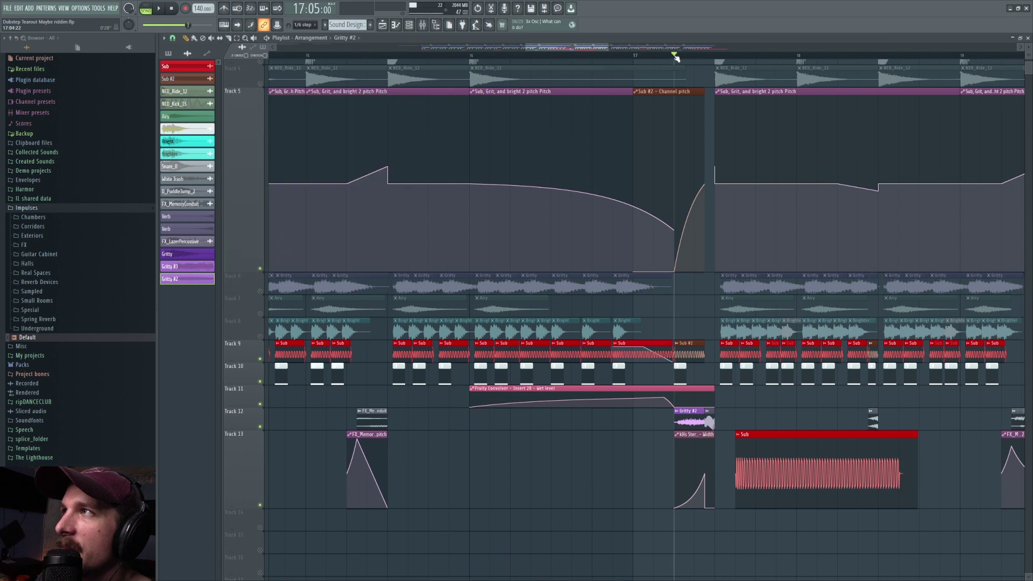
{"action": "scroll", "coordinate": [674, 51], "scroll_direction": "down", "scroll_amount": 3}
{"action": "left_click_drag", "start_coordinate": [675, 54], "coordinate": [700, 54]}
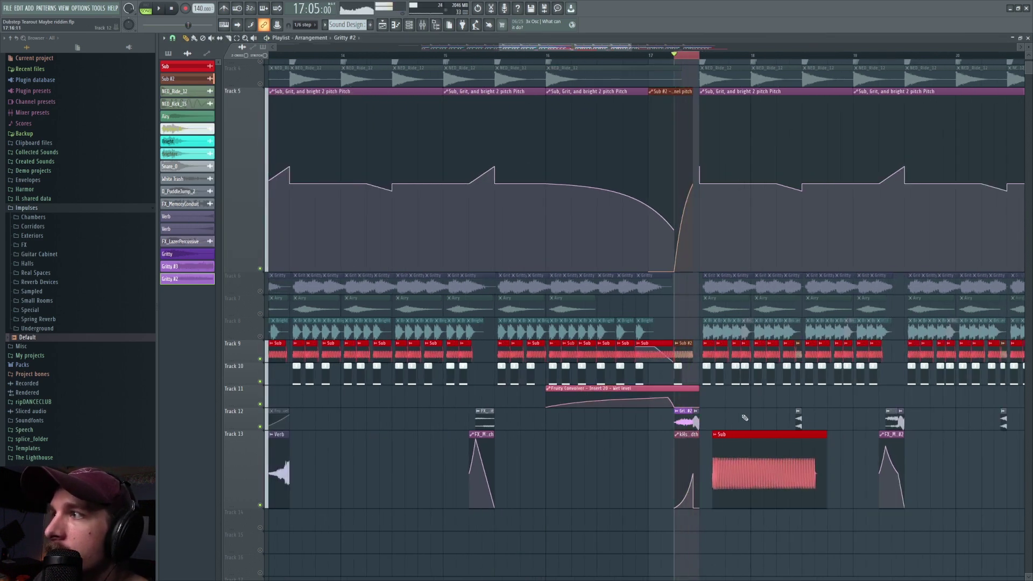
{"action": "left_click", "coordinate": [689, 433]}
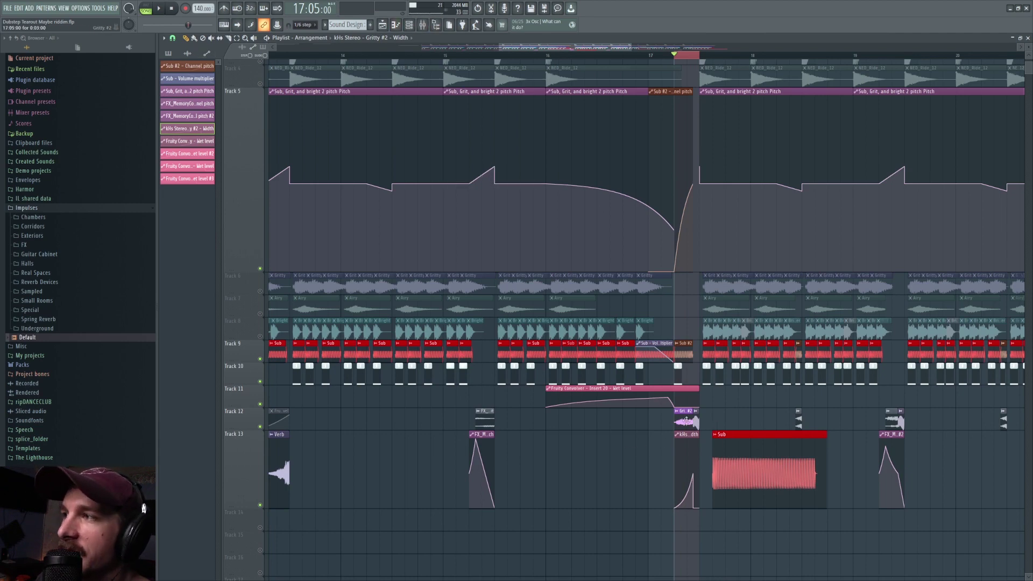
{"action": "scroll", "coordinate": [704, 59], "scroll_direction": "up", "scroll_amount": 4}
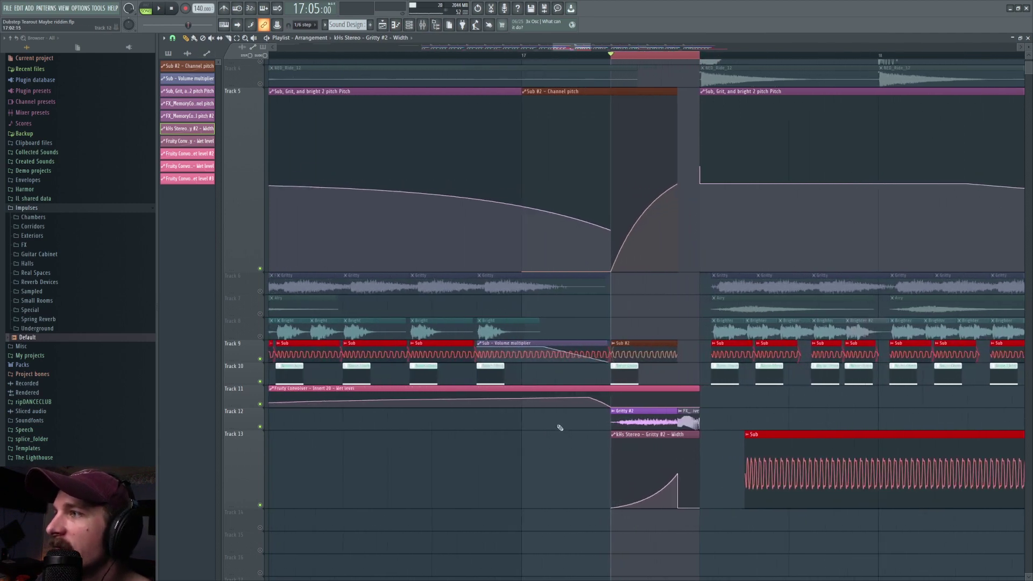
{"action": "key", "text": "space"}
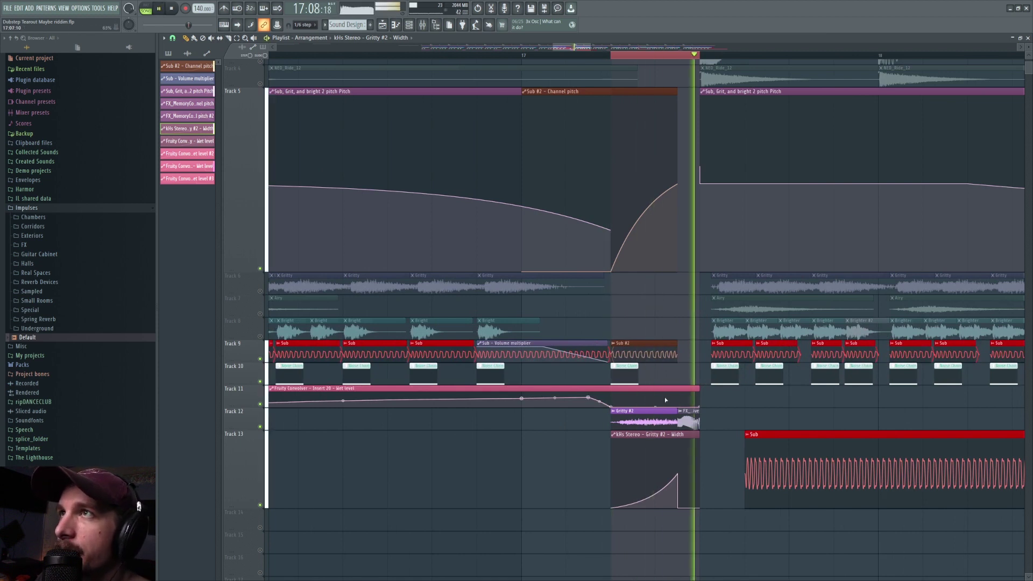
- Inspect the FX_LazerPercussive sample that follows Gritty #2 on Track 12
{"action": "left_click", "coordinate": [692, 419]}
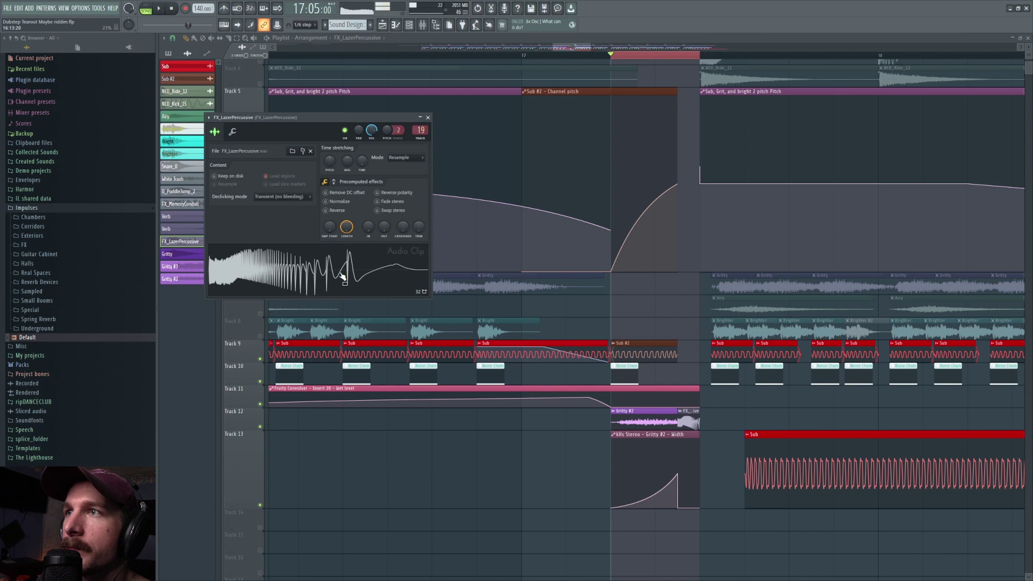
{"action": "scroll", "coordinate": [688, 63], "scroll_direction": "down", "scroll_amount": 4}
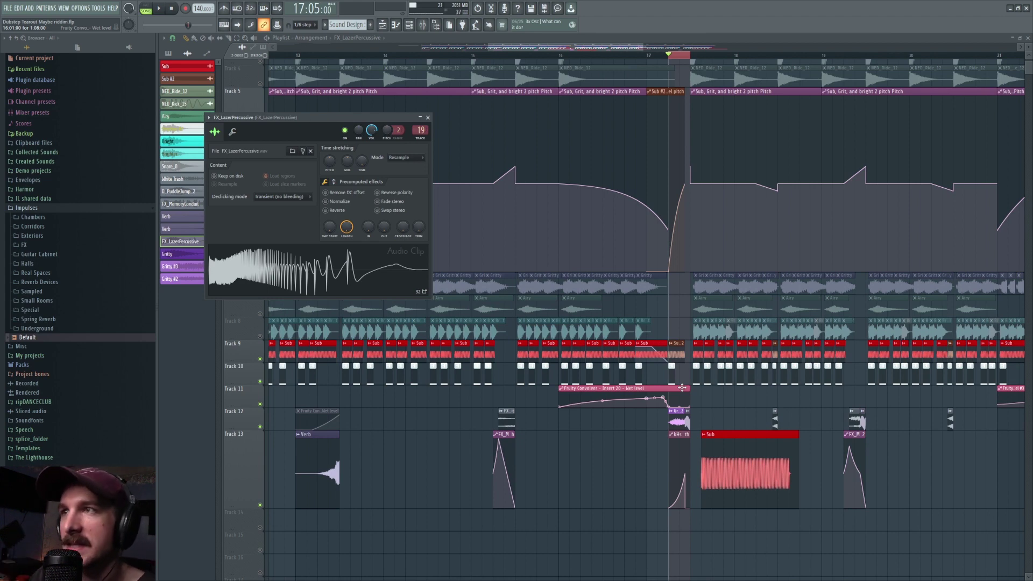
- Play the fill and the following drop with all tracks enabled, and delete the full-length Sub clip from Track 13
{"action": "left_click", "coordinate": [718, 412]}
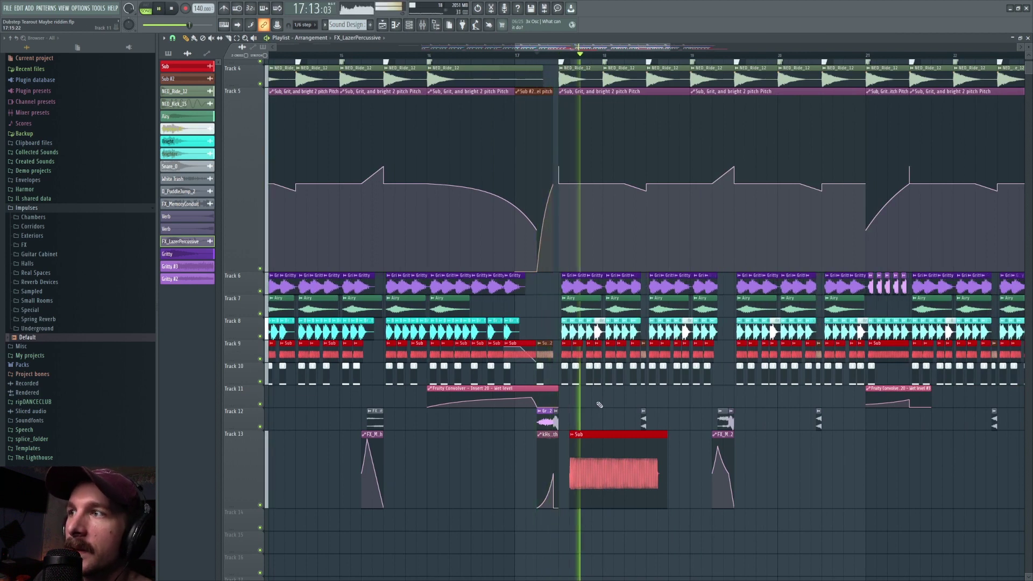
{"action": "right_click", "coordinate": [594, 447]}
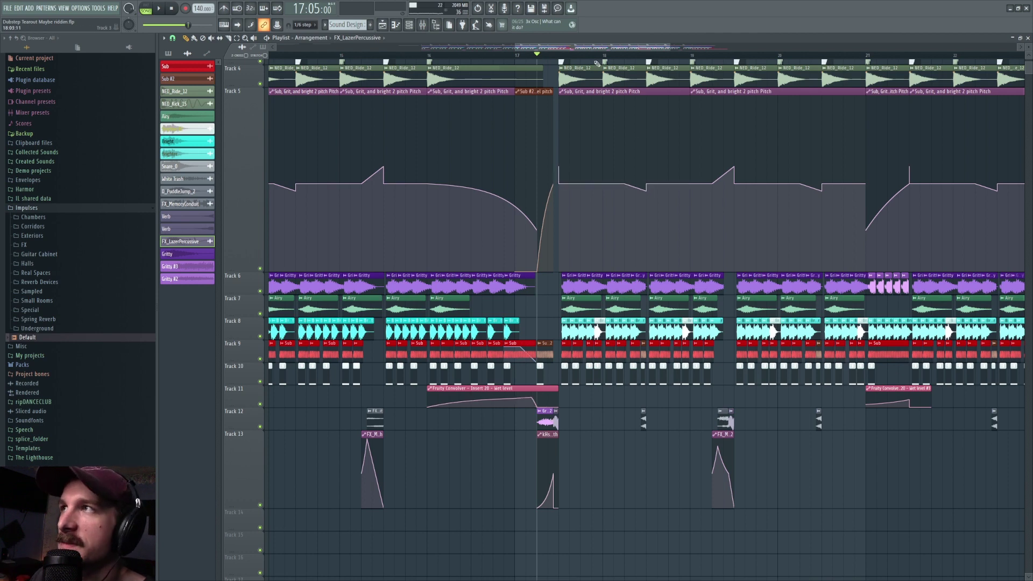
{"action": "key", "text": "space"}
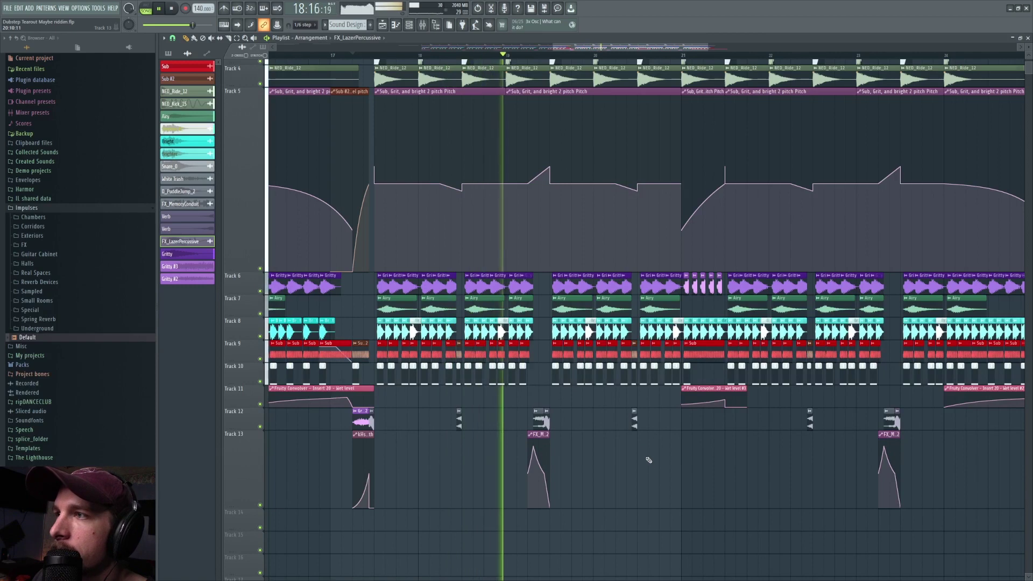
{"action": "key", "text": "space"}
- Solo Tracks 9 and 10 in the playlist and play the sub with its Track 10 layer from 17:09
{"action": "scroll", "coordinate": [311, 63], "scroll_direction": "up", "scroll_amount": 4}
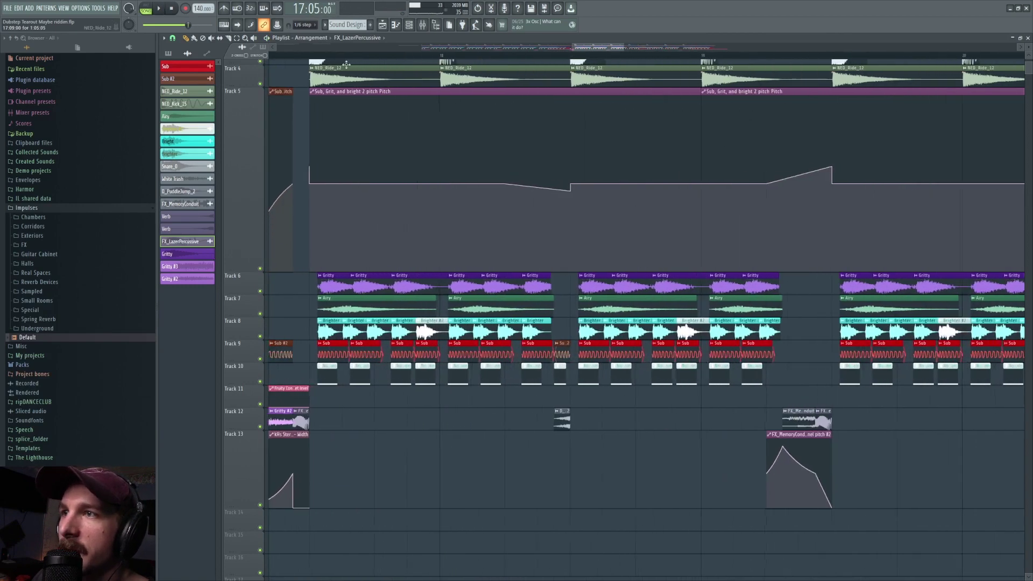
{"action": "left_click", "coordinate": [311, 63]}
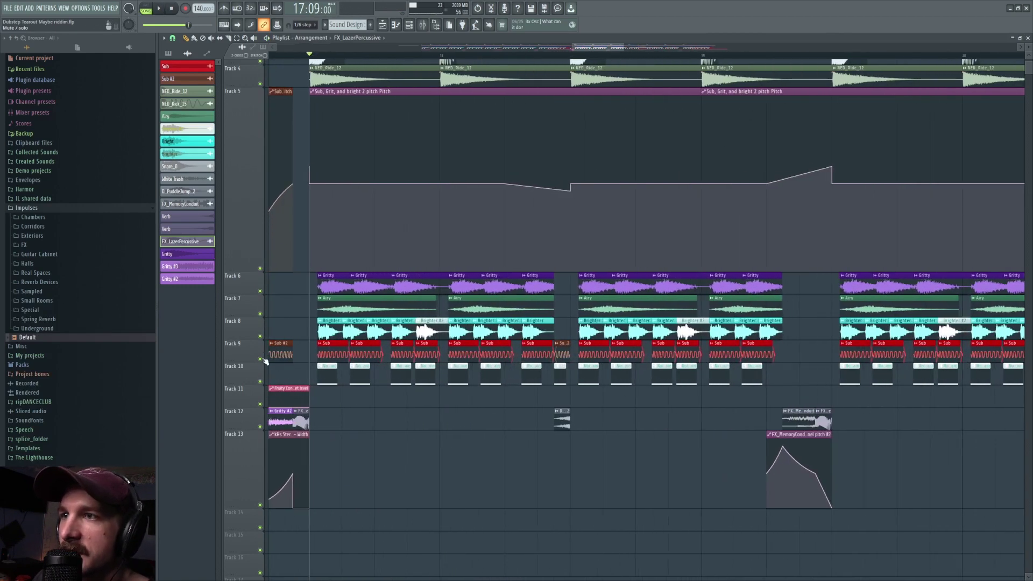
{"action": "left_click", "coordinate": [260, 359], "text": "ctrl"}
{"action": "left_click", "coordinate": [260, 382]}
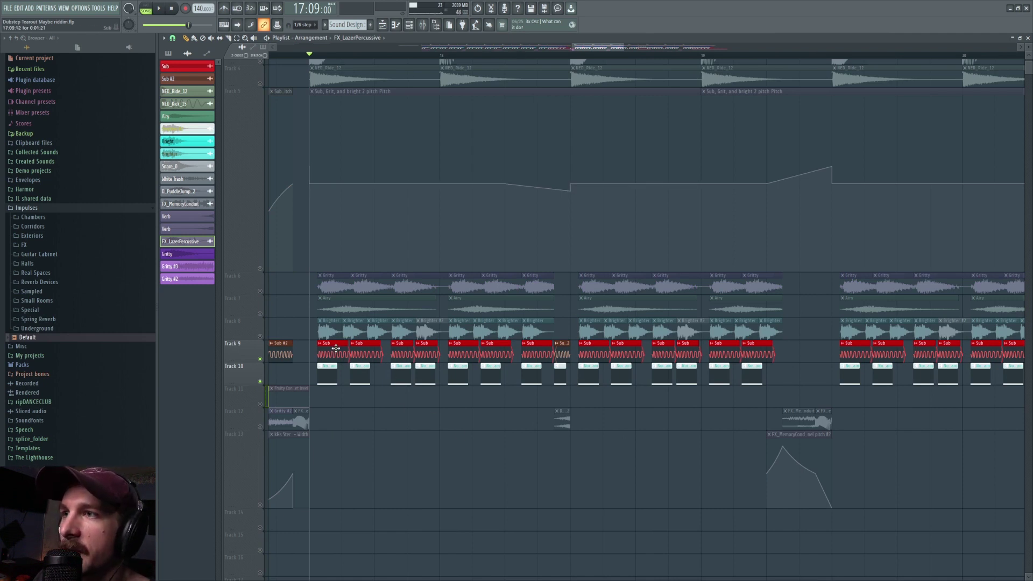
{"action": "key", "text": "space"}
{"action": "key", "text": "space"}
- Mute Track 10 and play the Track 9 sub on its own from 17:09
{"action": "left_click", "coordinate": [260, 382]}
{"action": "key", "text": "space"}
{"action": "key", "text": "space"}
- Inspect the Sub #2 clip just before 18:09 with Track 9 enlarged, and return the track to 100% size
{"action": "left_click", "coordinate": [441, 58]}
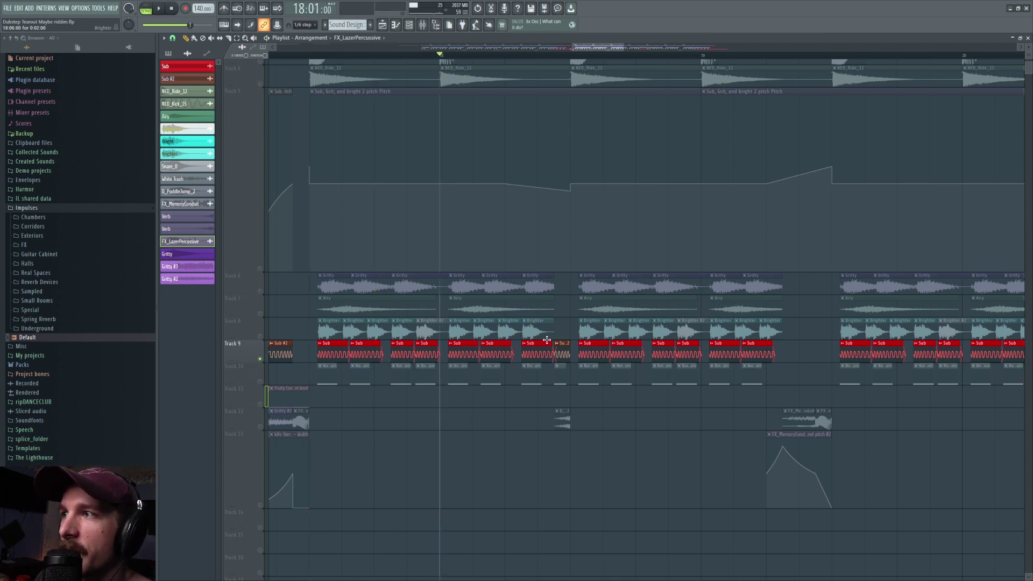
{"action": "double_click", "coordinate": [562, 353]}
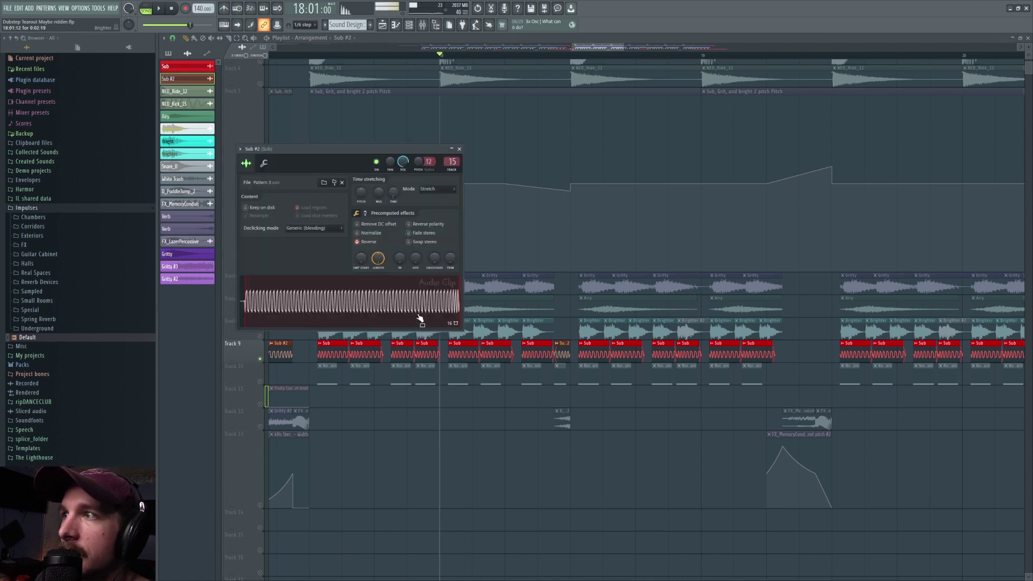
{"action": "scroll", "coordinate": [566, 61], "scroll_direction": "up", "scroll_amount": 5}
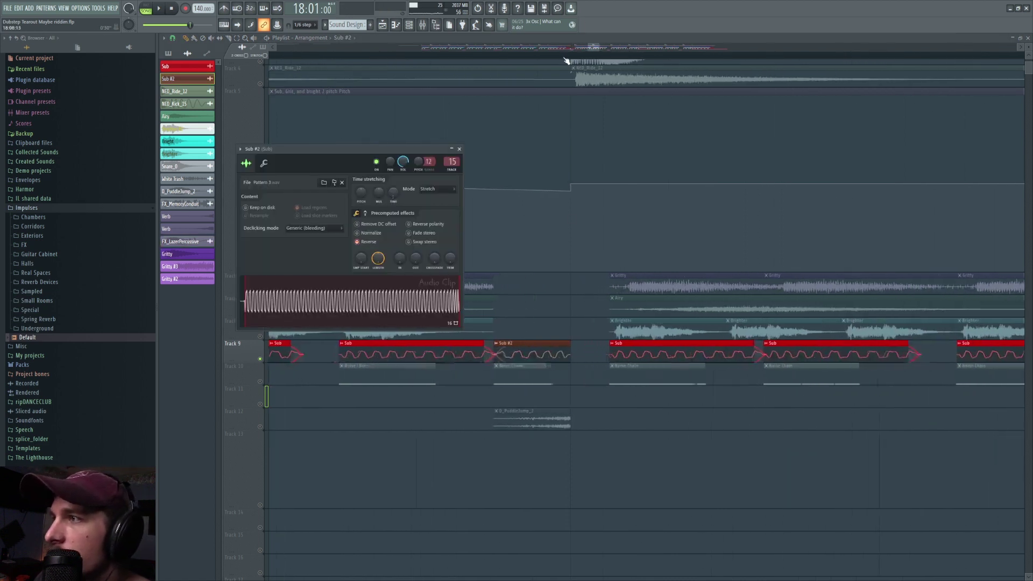
{"action": "left_click_drag", "start_coordinate": [239, 362], "coordinate": [240, 553]}
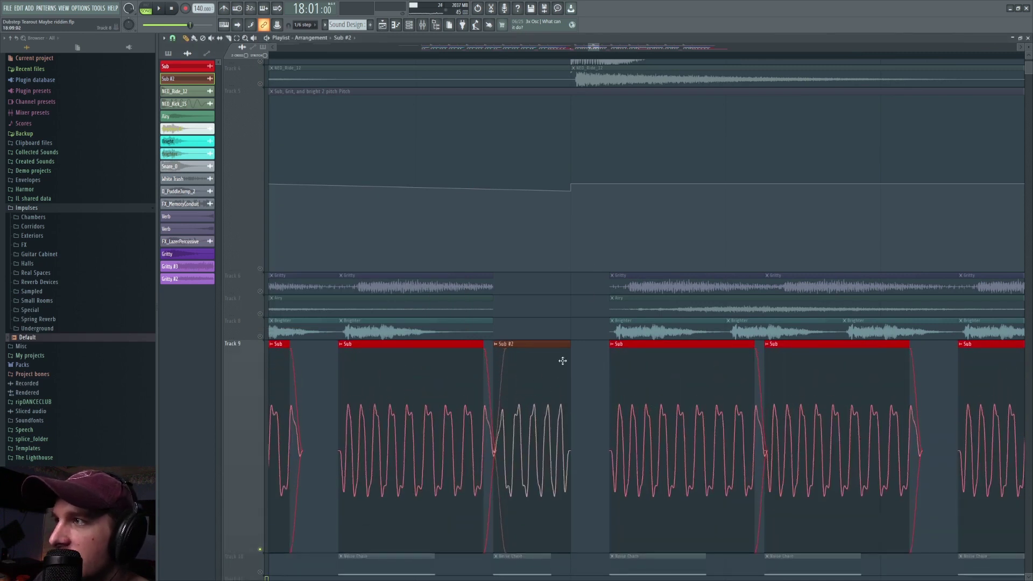
{"action": "right_click", "coordinate": [240, 343]}
{"action": "mouse_move", "coordinate": [264, 417]}
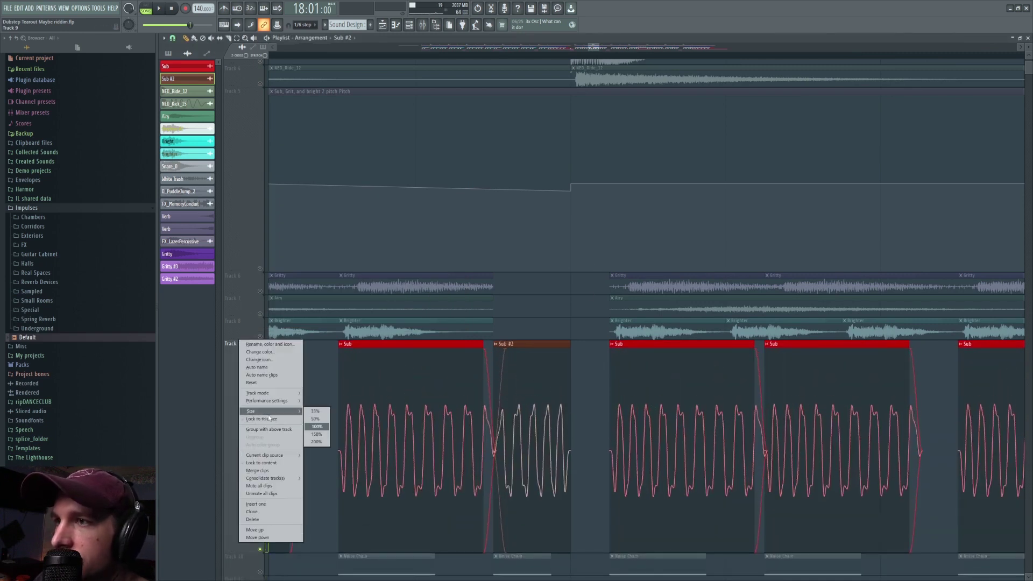
{"action": "left_click", "coordinate": [317, 425]}
- Enable Tracks 10 to 12 alongside the sub, audition the D_PuddleJump_2 sample, and play the arrangement from 18:01
{"action": "left_click_drag", "start_coordinate": [260, 427], "coordinate": [260, 381]}
{"action": "scroll", "coordinate": [574, 56], "scroll_direction": "down", "scroll_amount": 5}
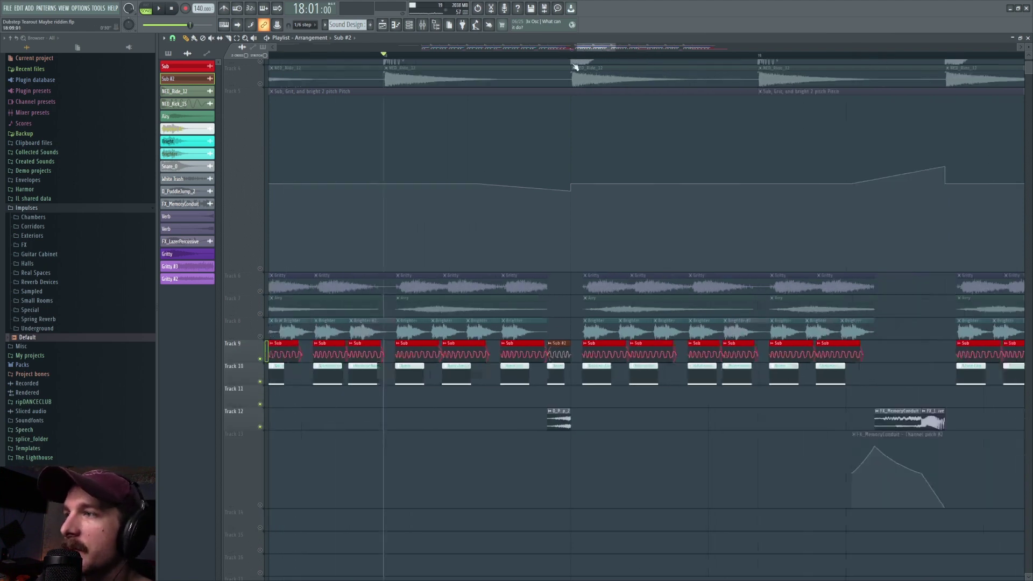
{"action": "double_click", "coordinate": [559, 420]}
{"action": "left_click", "coordinate": [347, 294]}
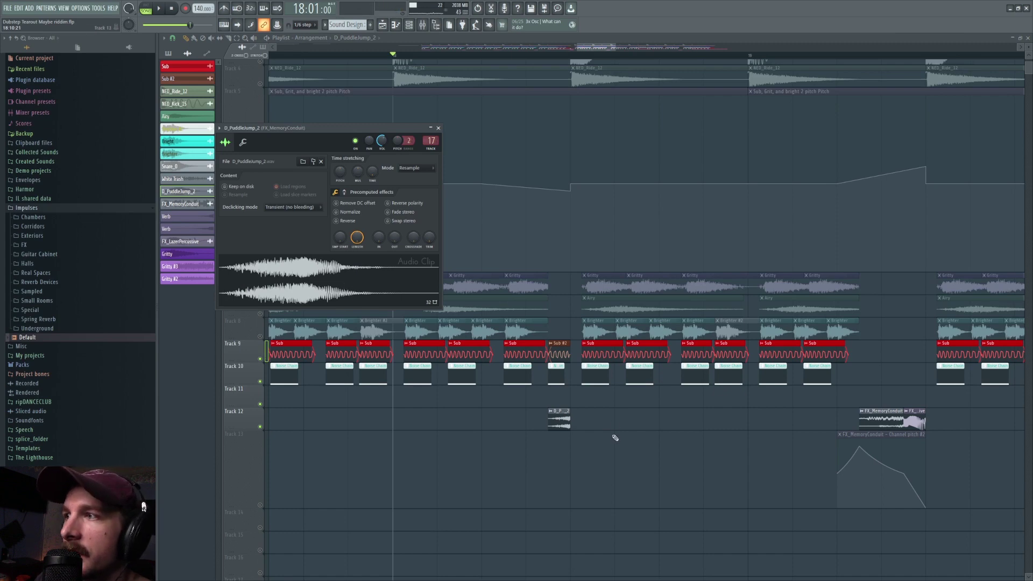
{"action": "key", "text": "Escape"}
{"action": "scroll", "coordinate": [507, 56], "scroll_direction": "down", "scroll_amount": 4}
{"action": "key", "text": "space"}
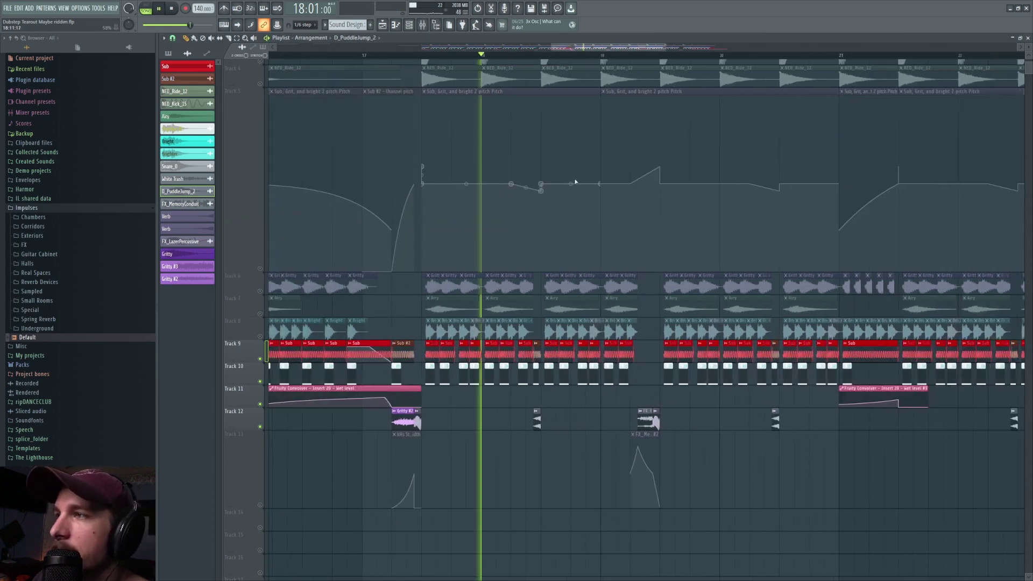
{"action": "key", "text": "space"}
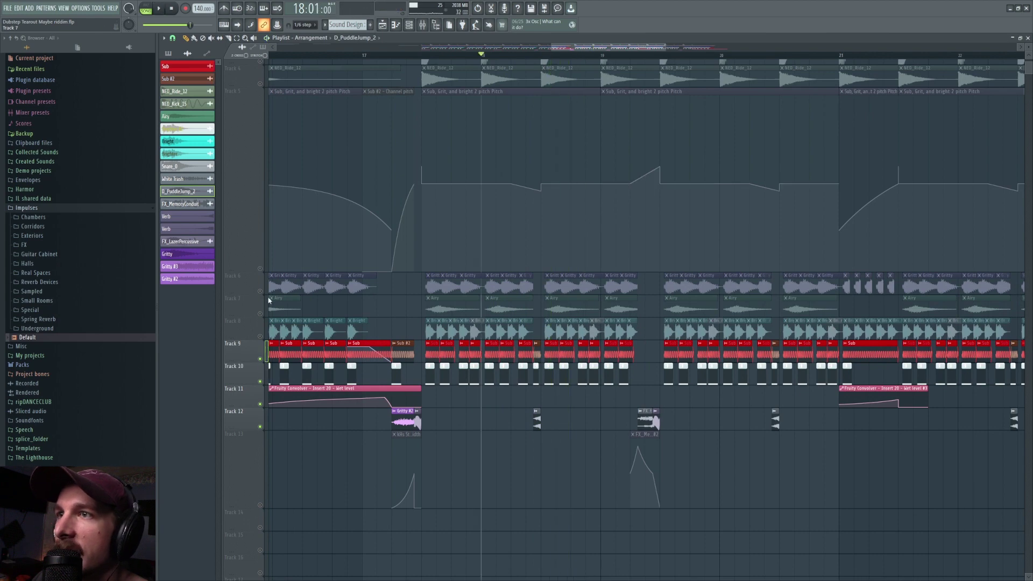
- Enable all tracks and play the full drop section from 17:09
{"action": "right_click", "coordinate": [260, 359]}
{"action": "left_click", "coordinate": [424, 57]}
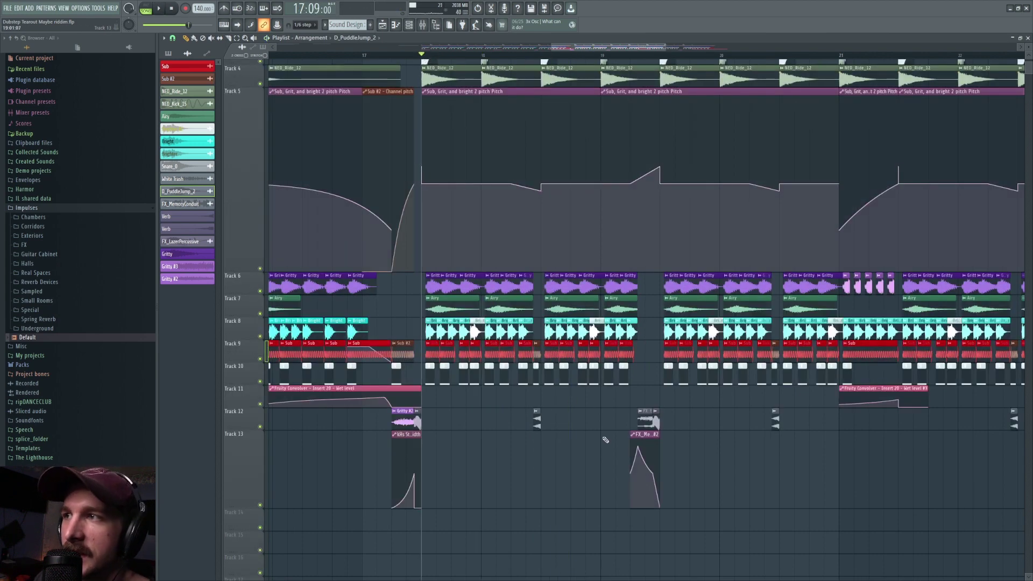
{"action": "key", "text": "space"}
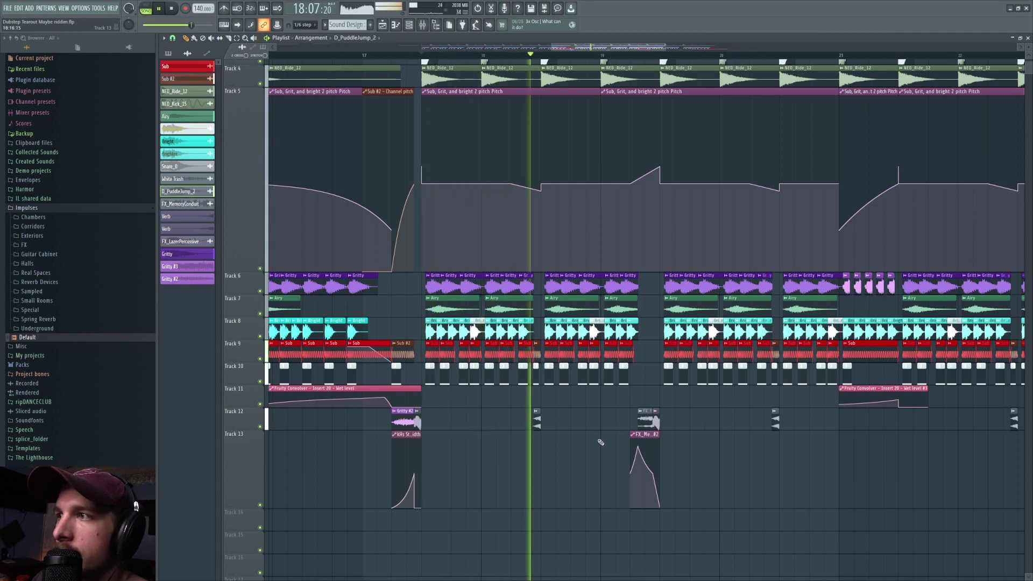
{"action": "key", "text": "space"}
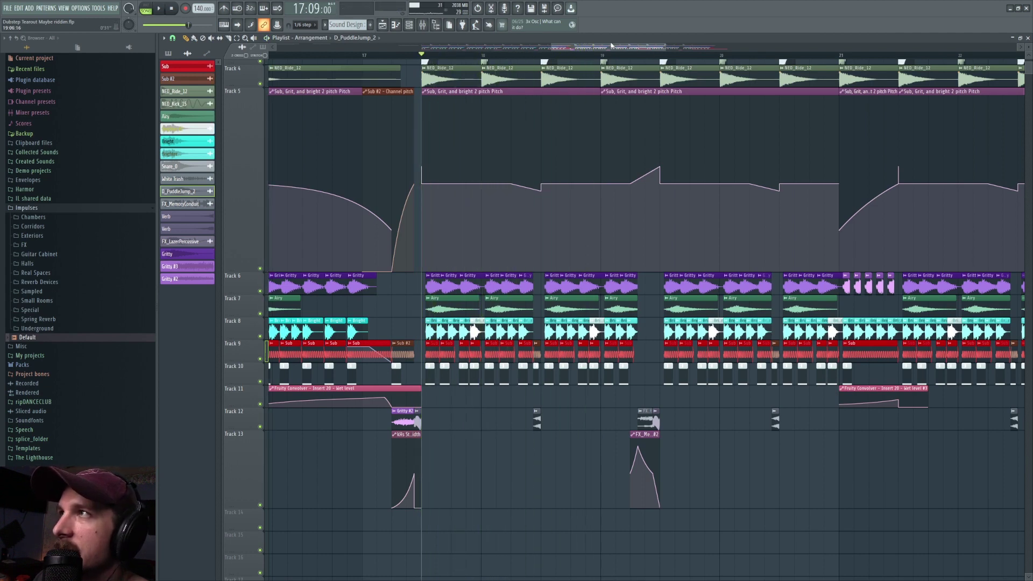
- Play the drop from 18:01 with all tracks enabled
{"action": "left_click_drag", "start_coordinate": [611, 45], "coordinate": [627, 51]}
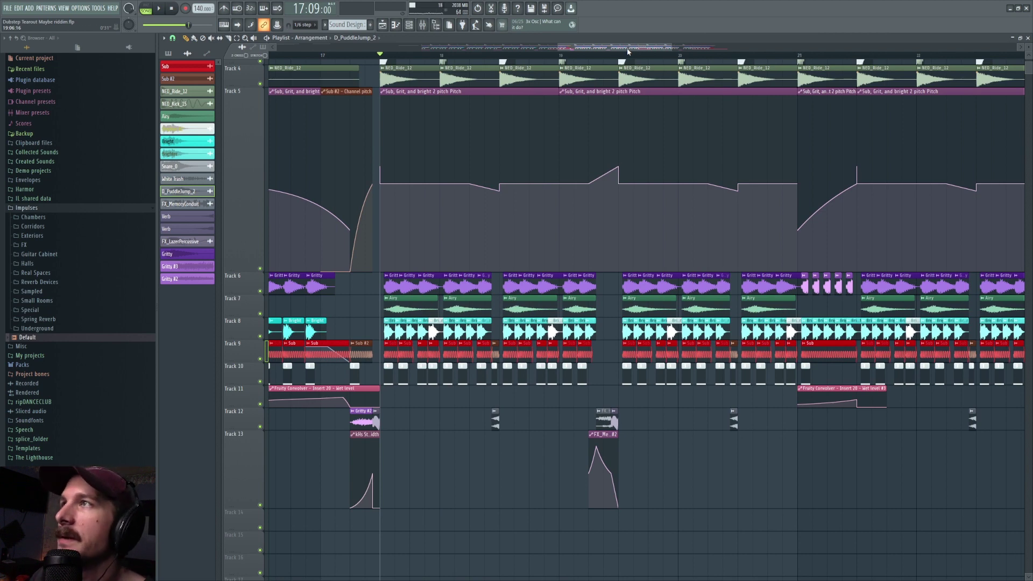
{"action": "left_click", "coordinate": [441, 56]}
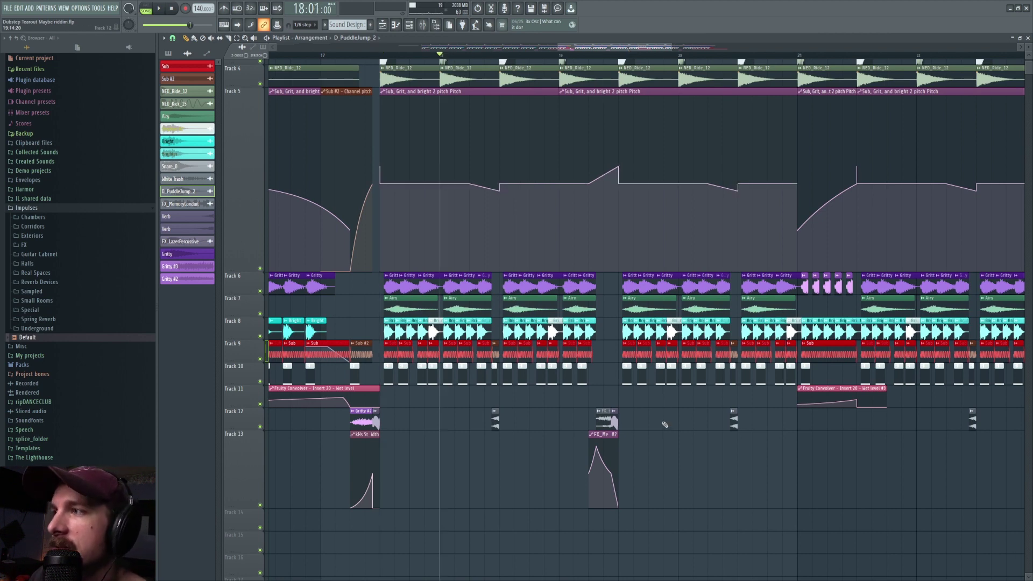
{"action": "key", "text": "space"}
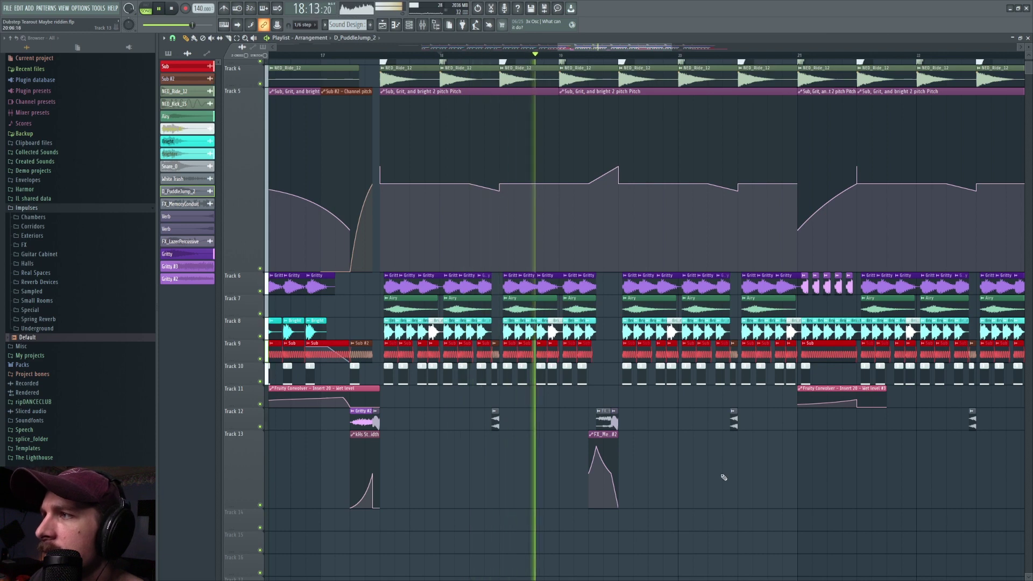
{"action": "key", "text": "space"}
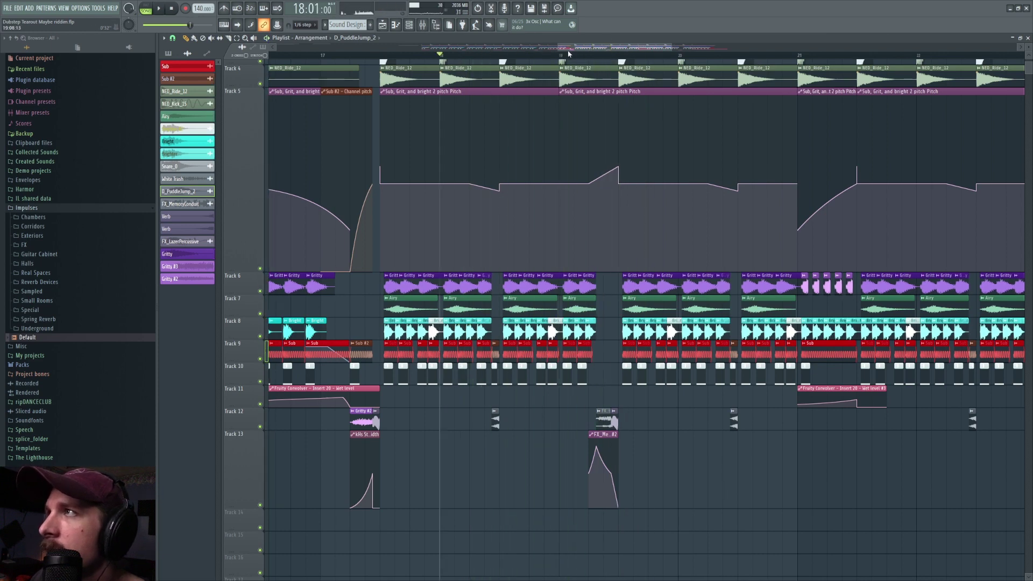
- Inspect the FX_MemoryConduit sample on Track 12 that leads up to 19:09
{"action": "double_click", "coordinate": [601, 423]}
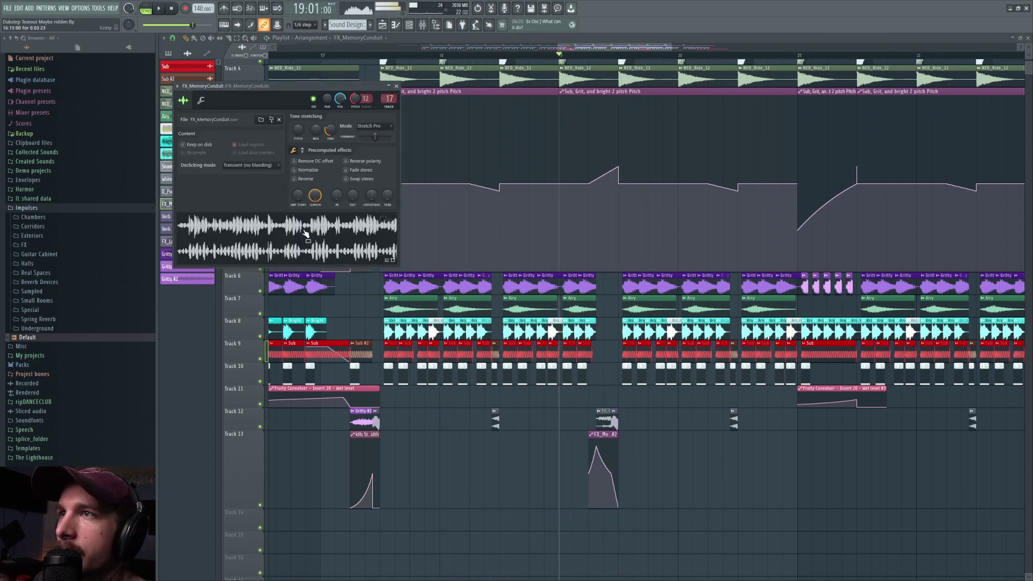
{"action": "key", "text": "space"}
{"action": "left_click", "coordinate": [590, 58]}
{"action": "scroll", "coordinate": [602, 57], "scroll_direction": "down", "scroll_amount": 2}
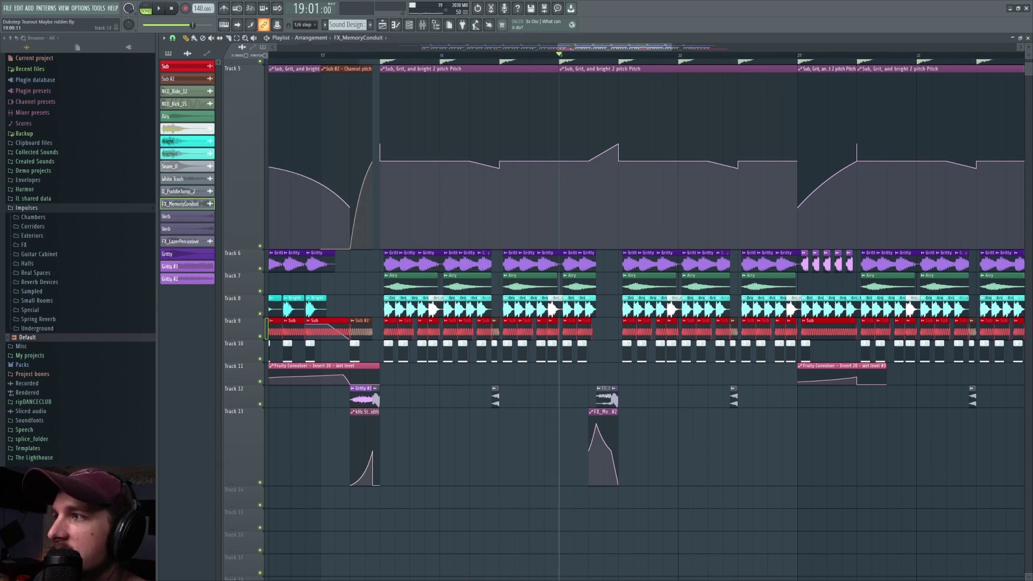
- Solo Tracks 12 and 13 and play the FX with their automation from 19:01
{"action": "scroll", "coordinate": [624, 56], "scroll_direction": "down", "scroll_amount": 4}
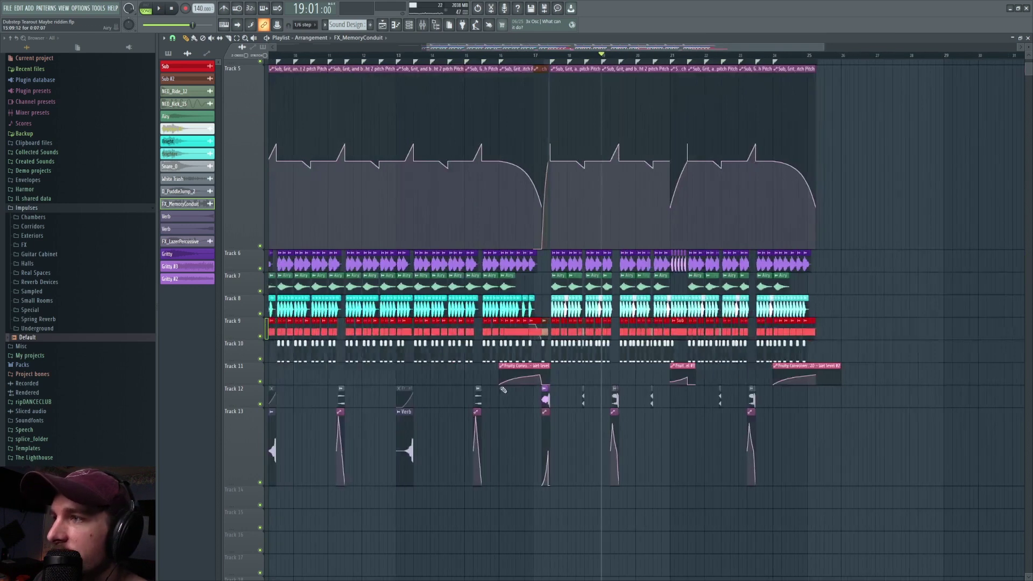
{"action": "scroll", "coordinate": [632, 57], "scroll_direction": "up", "scroll_amount": 4}
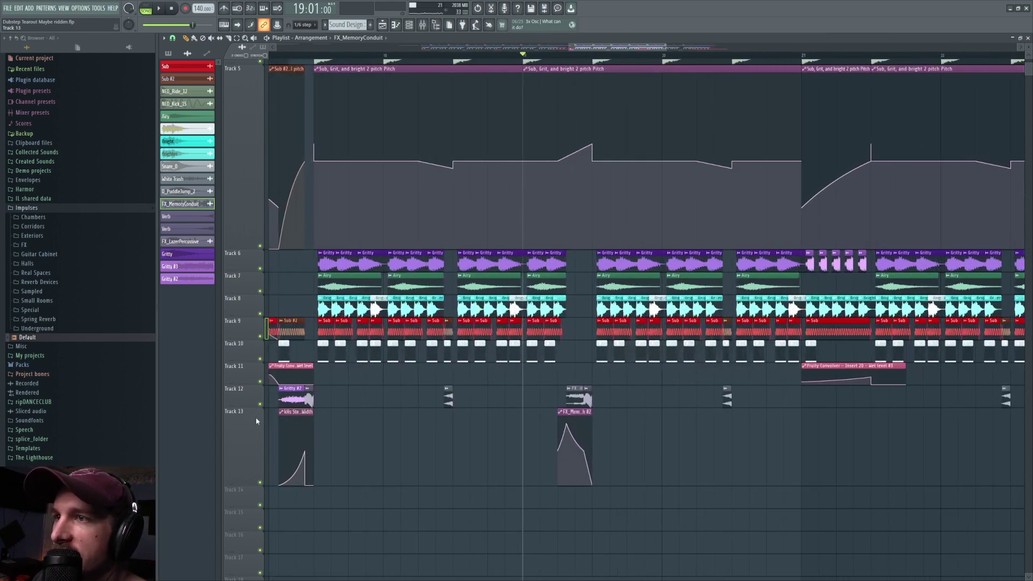
{"action": "right_click", "coordinate": [260, 403]}
{"action": "left_click", "coordinate": [260, 483]}
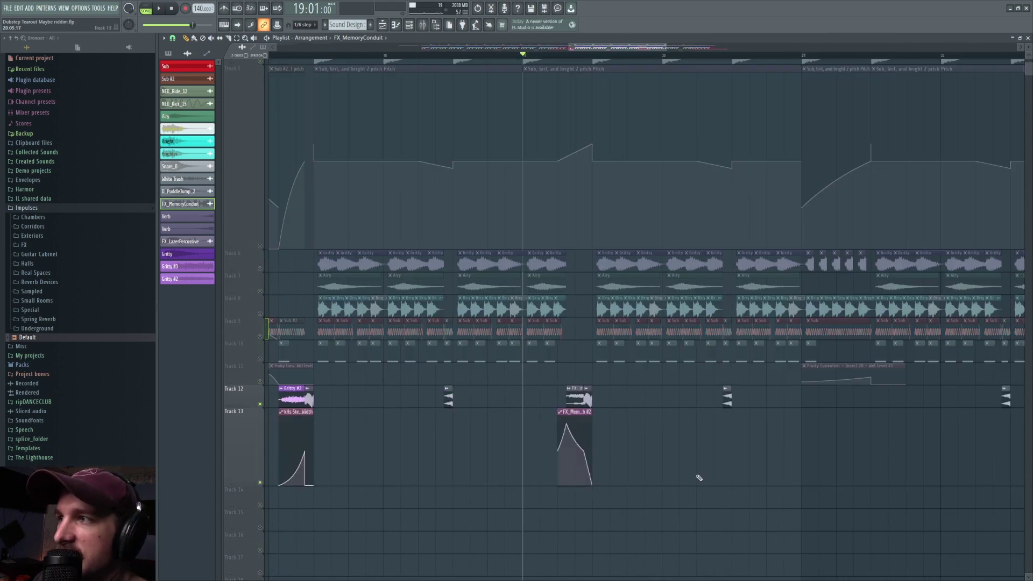
{"action": "key", "text": "space"}
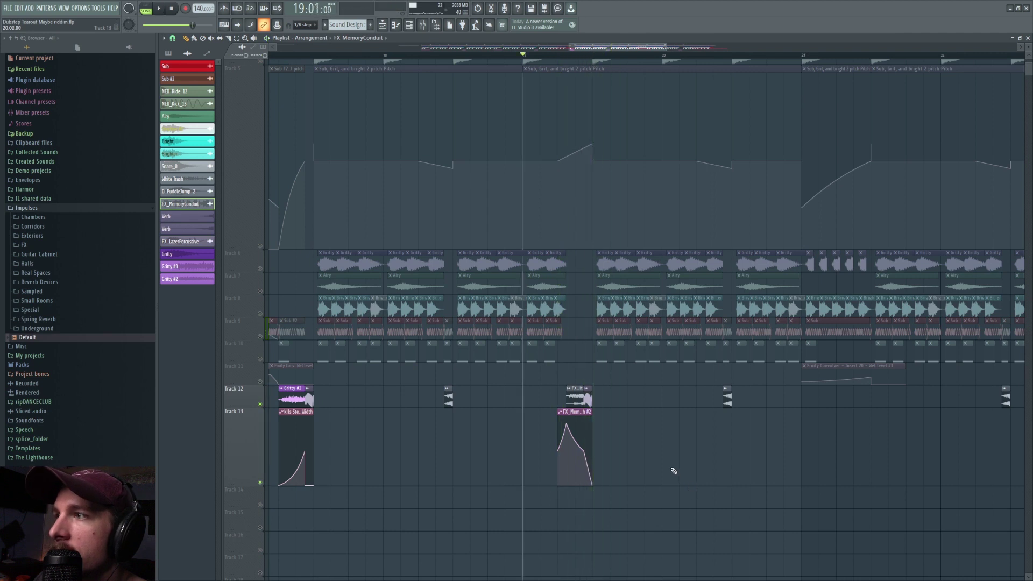
{"action": "key", "text": "space"}
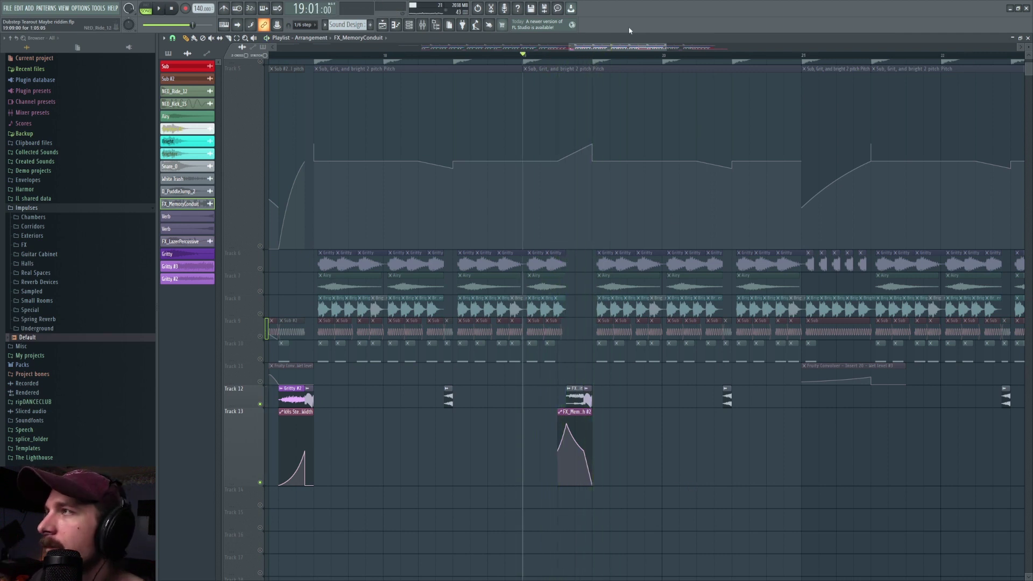
- Enable all tracks again and play the arrangement from 19:01 into bar 20
{"action": "scroll", "coordinate": [470, 348], "scroll_direction": "down", "scroll_amount": 5}
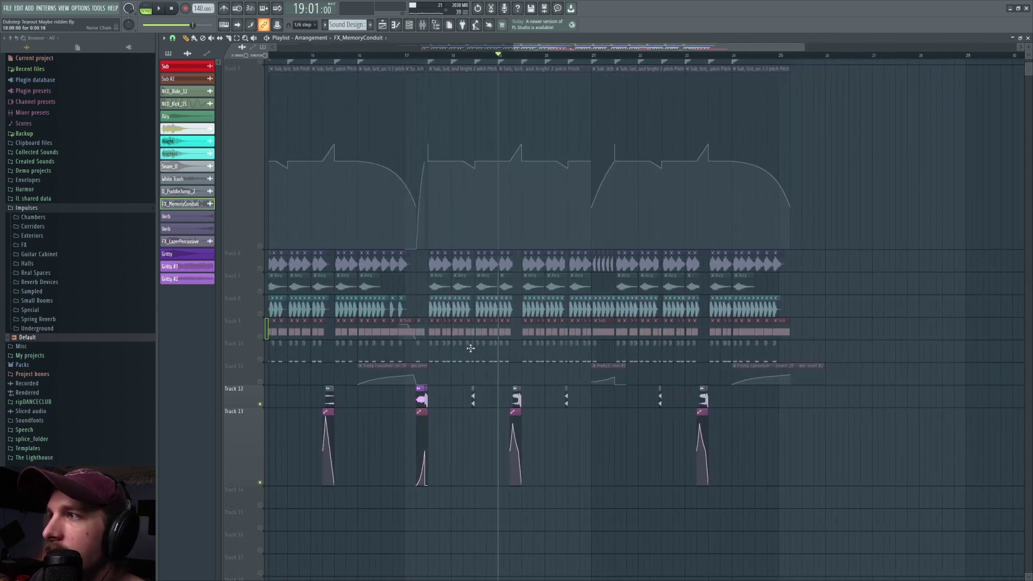
{"action": "right_click", "coordinate": [260, 358]}
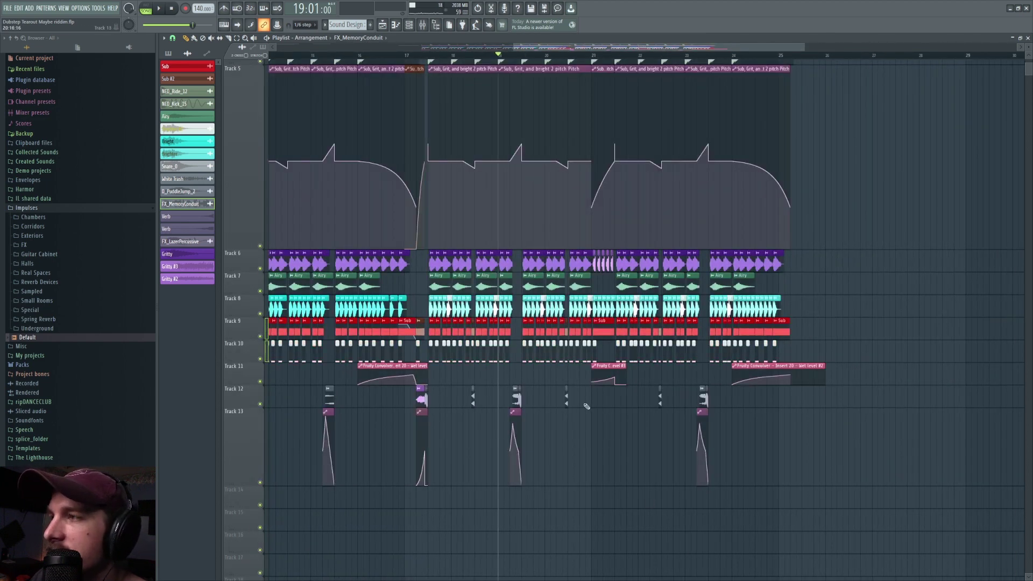
{"action": "key", "text": "space"}
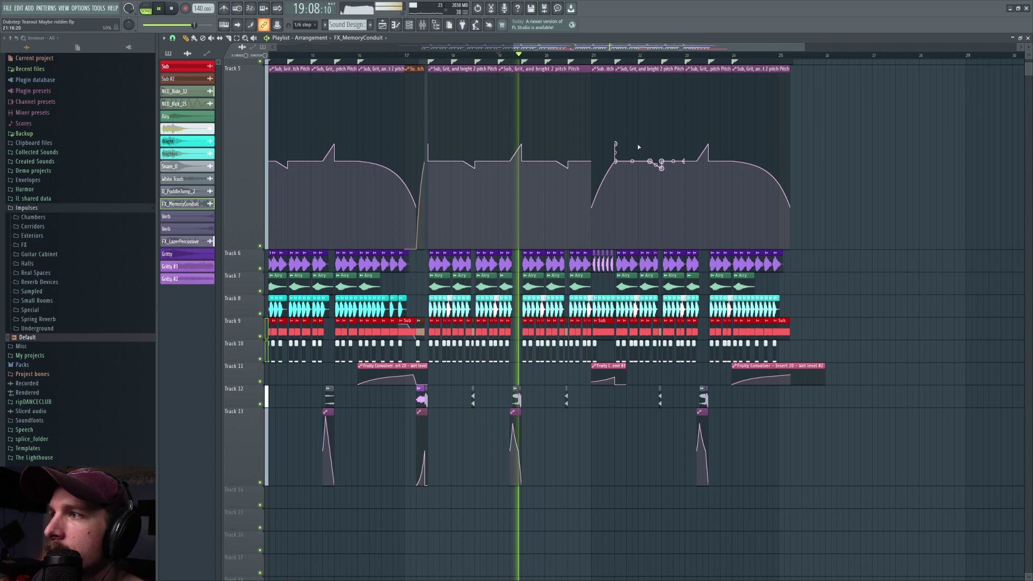
{"action": "scroll", "coordinate": [635, 86], "scroll_direction": "right", "scroll_amount": 2}
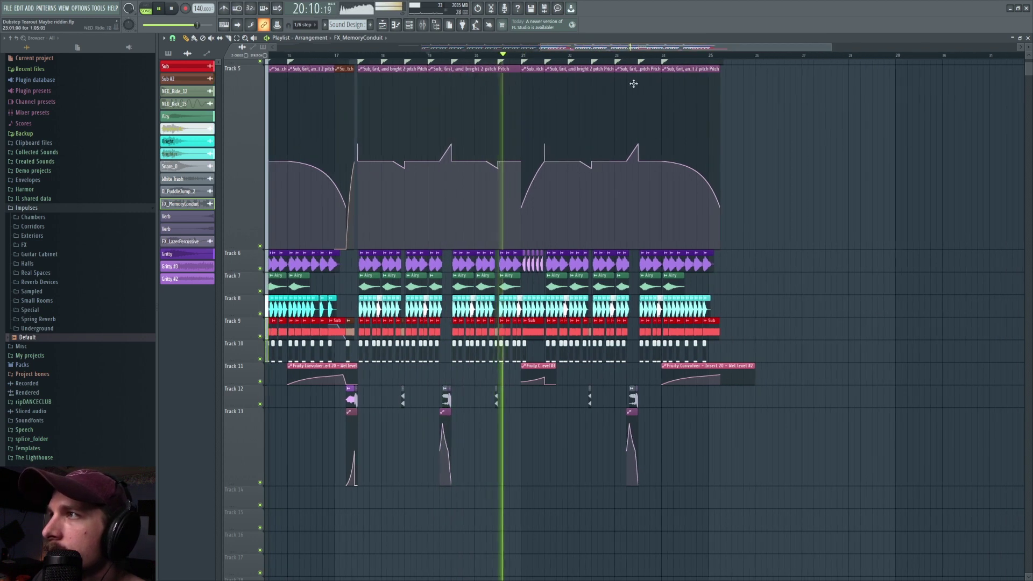
{"action": "key", "text": "space"}
- Play the drop's final section from 24:01 and inspect the last Brighter clip on Track 8
{"action": "scroll", "coordinate": [613, 63], "scroll_direction": "up", "scroll_amount": 5}
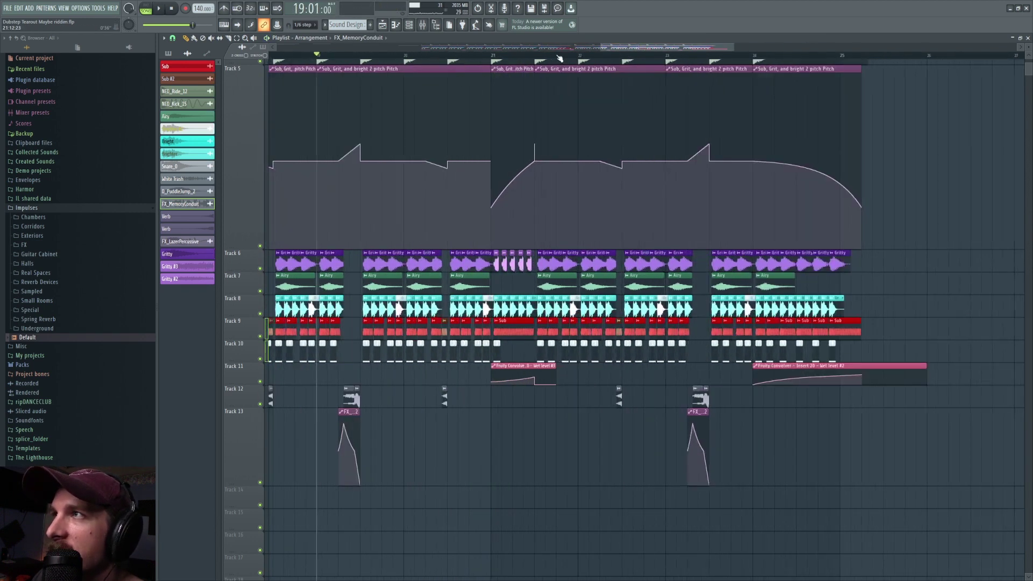
{"action": "scroll", "coordinate": [613, 63], "scroll_direction": "down", "scroll_amount": 4}
{"action": "left_click", "coordinate": [646, 56]}
{"action": "double_click", "coordinate": [753, 307]}
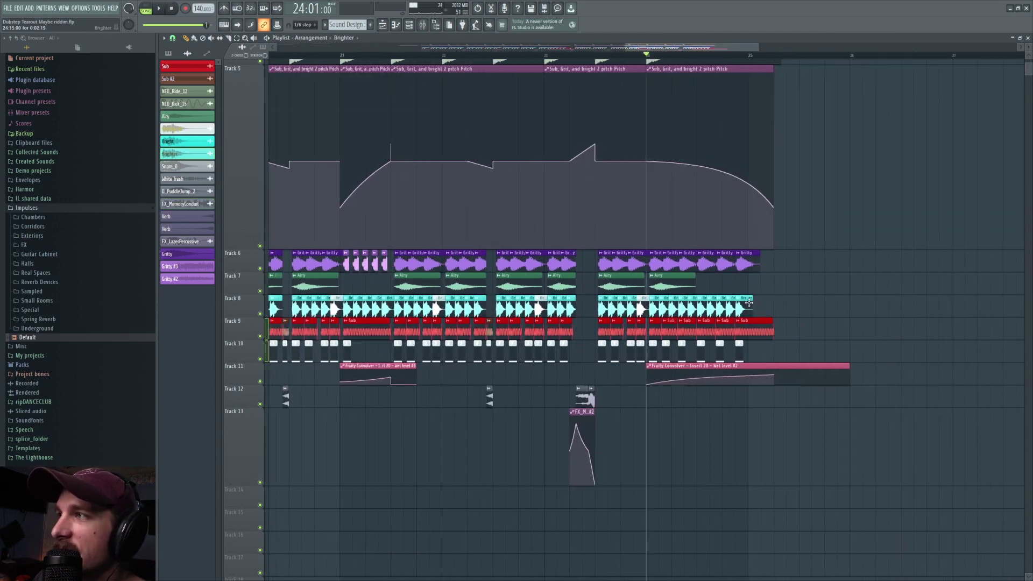
{"action": "key", "text": "space"}
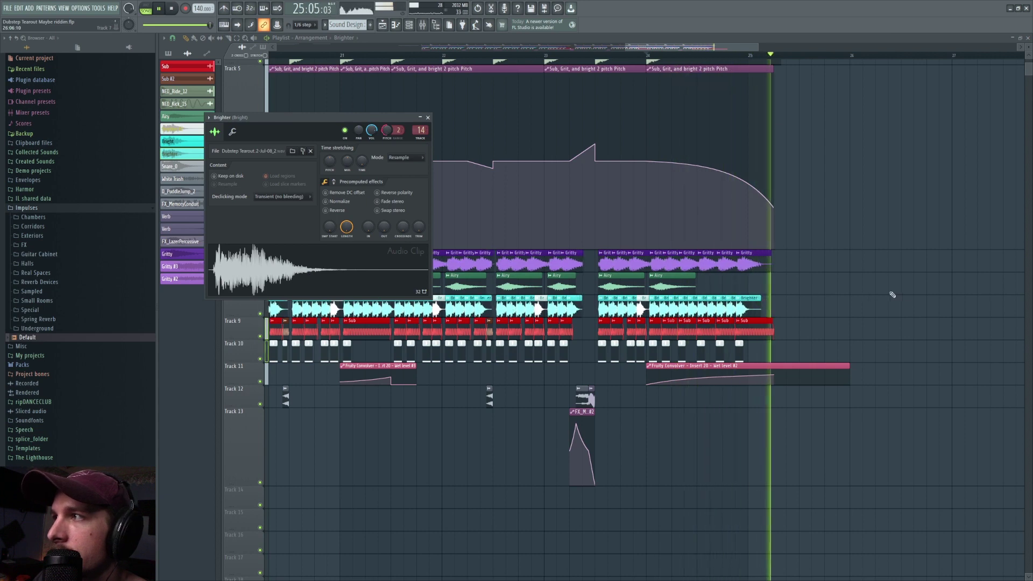
{"action": "key", "text": "Escape"}
{"action": "key", "text": "space"}
- Set the playback position to 21:01, where the Gritty clips on Track 6 change, with the surrounding sections in view
{"action": "scroll", "coordinate": [624, 56], "scroll_direction": "down", "scroll_amount": 2}
{"action": "left_click_drag", "start_coordinate": [591, 49], "coordinate": [587, 48]}
{"action": "left_click", "coordinate": [536, 56]}
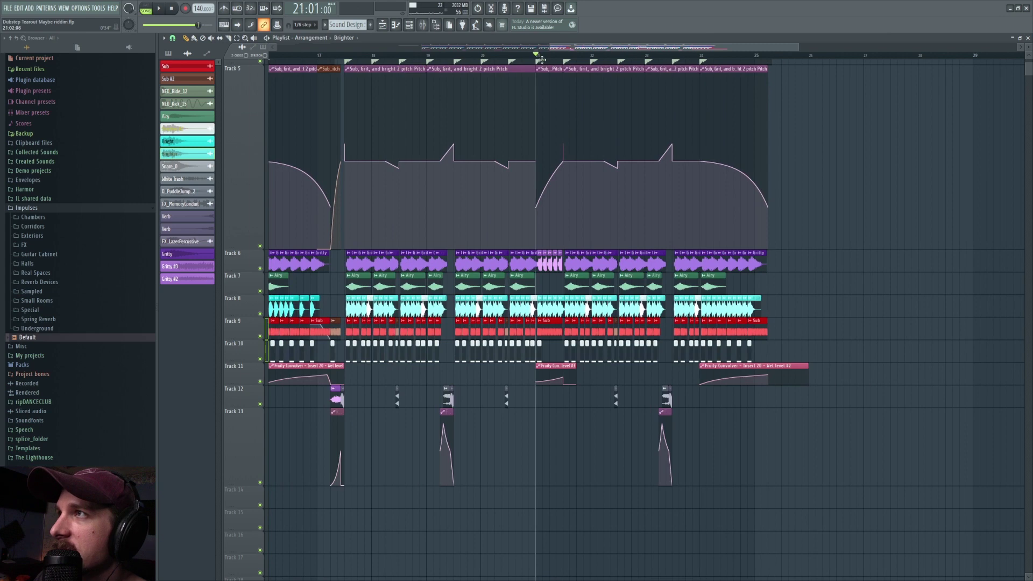
{"action": "scroll", "coordinate": [621, 161], "scroll_direction": "down", "scroll_amount": 2}
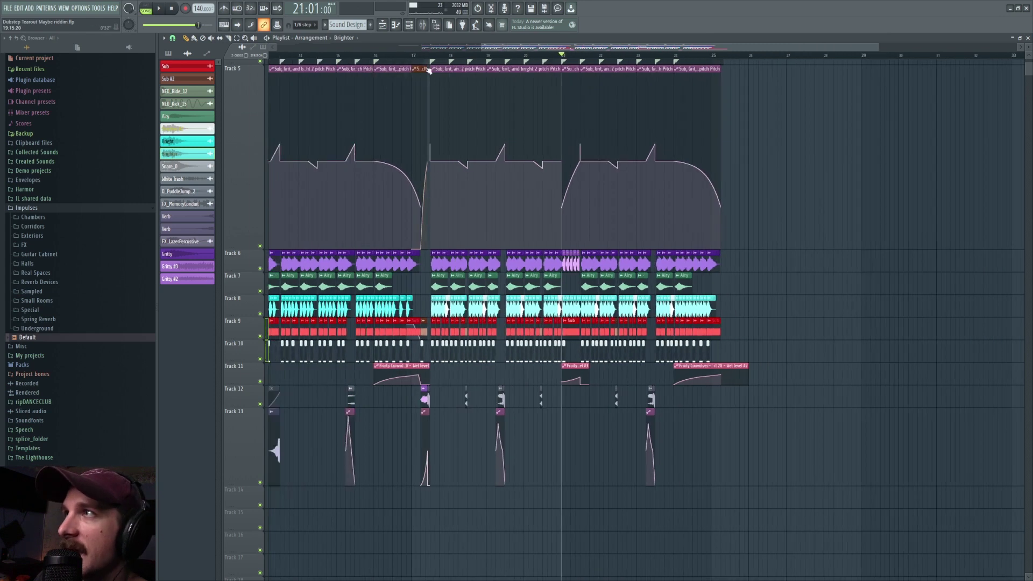
- Inspect the sample settings and waveform of the Gritty #3 clip on Track 6 at bar 21
{"action": "scroll", "coordinate": [569, 86], "scroll_direction": "up", "scroll_amount": 5}
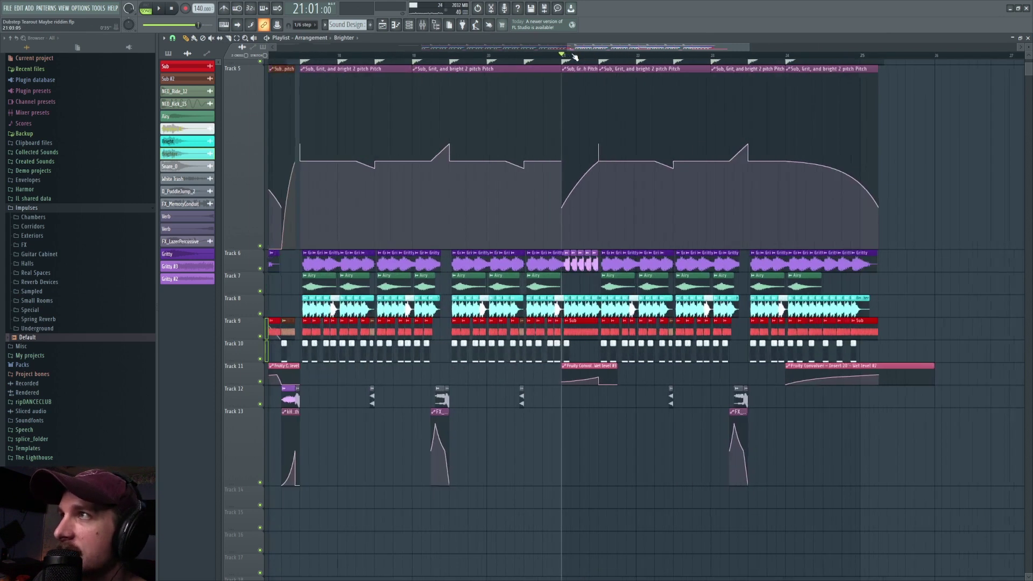
{"action": "double_click", "coordinate": [550, 264]}
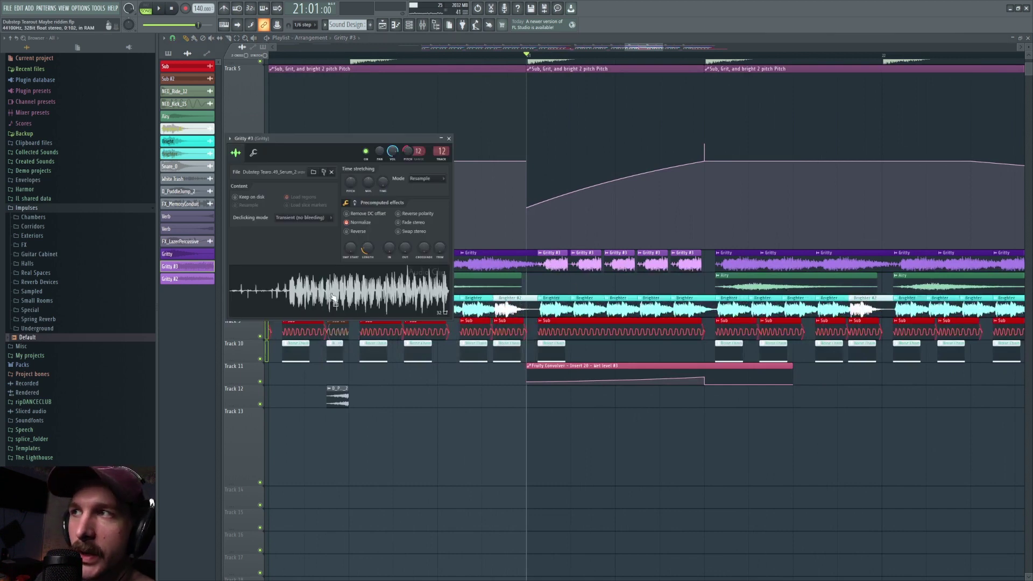
{"action": "key", "text": "Escape"}
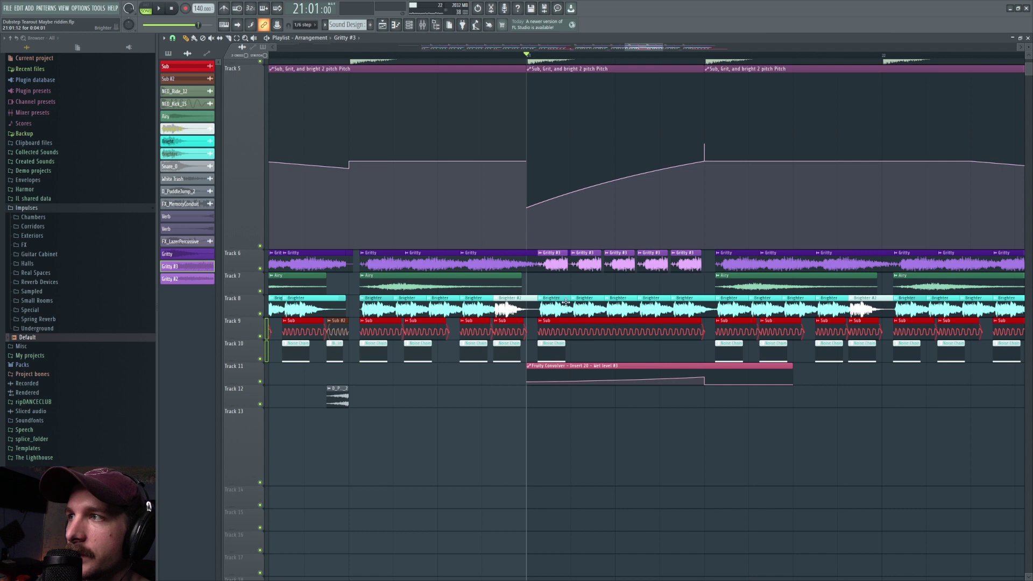
- Play the Gritty #3 variation and its rising pitch automation from 21:01
{"action": "key", "text": "space"}
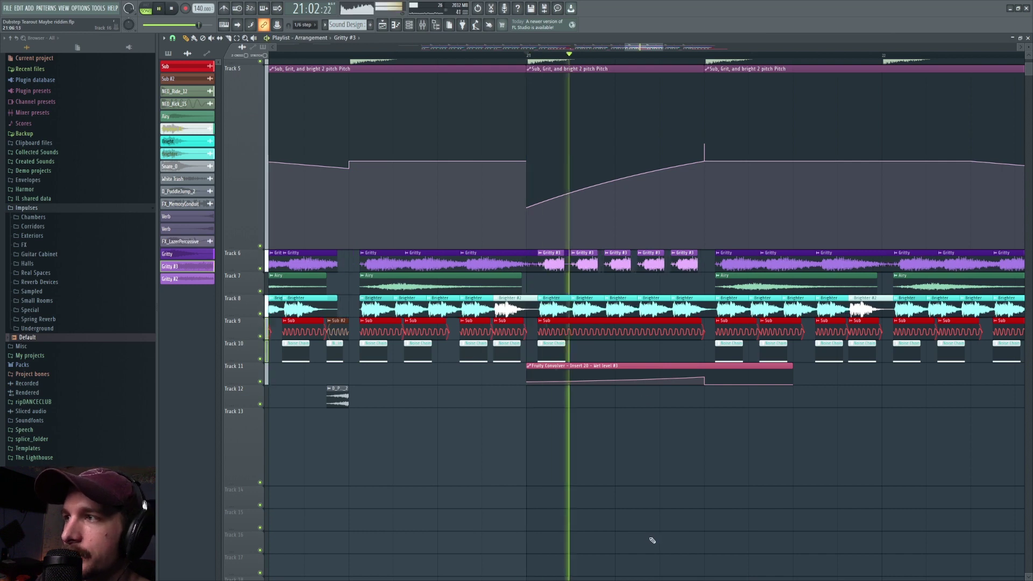
{"action": "key", "text": "space"}
{"action": "scroll", "coordinate": [670, 55], "scroll_direction": "down", "scroll_amount": 6}
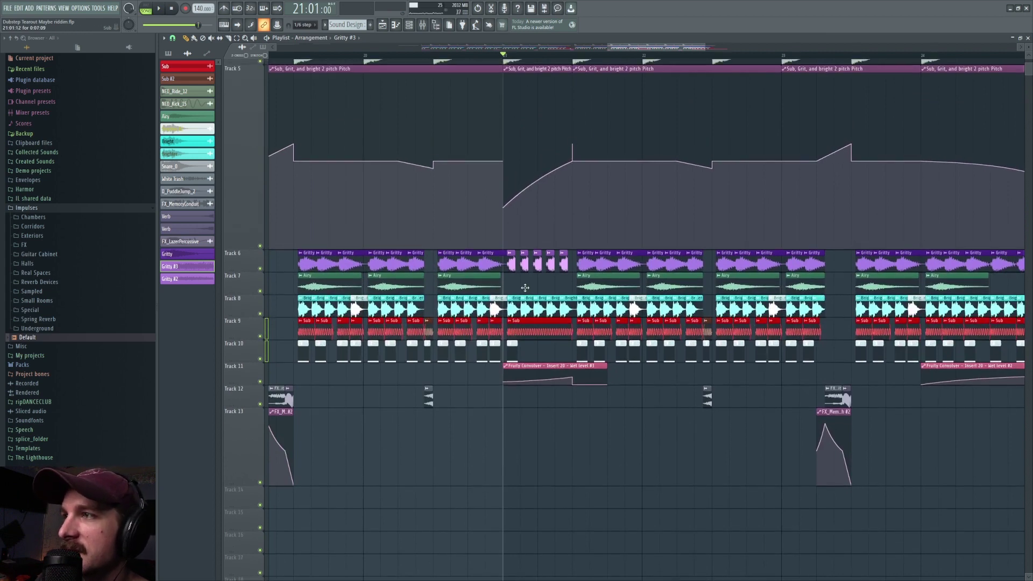
- Play the arrangement from 20:01 into bar 21 to hear the Gritty #3 variation in context
{"action": "left_click", "coordinate": [368, 54]}
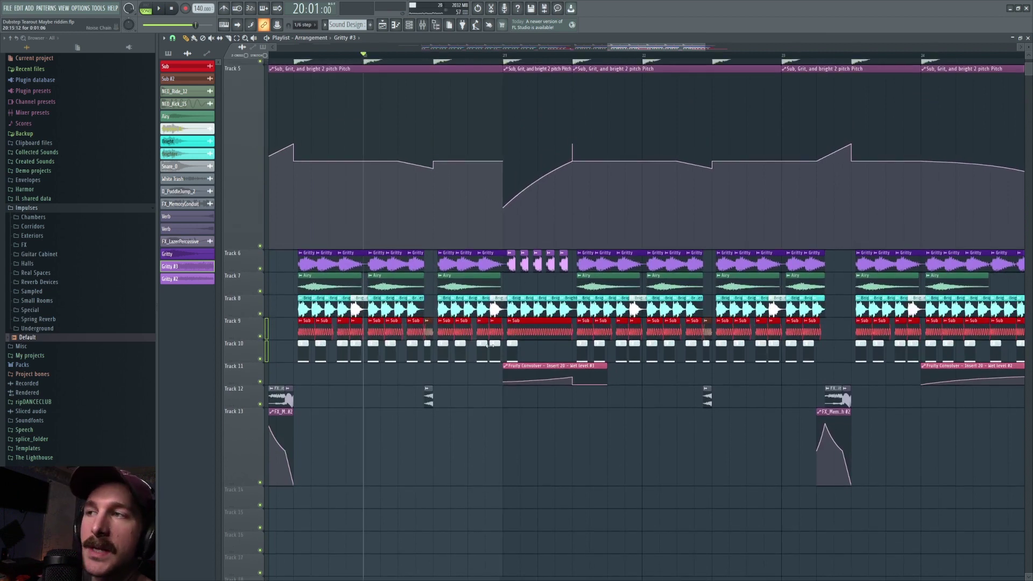
{"action": "key", "text": "space"}
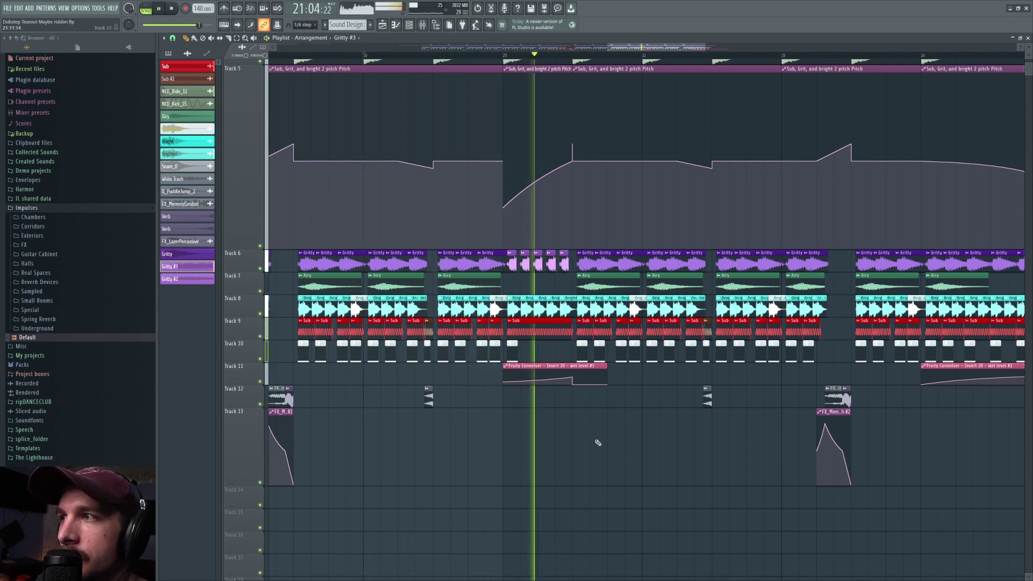
{"action": "key", "text": "space"}
{"action": "scroll", "coordinate": [652, 61], "scroll_direction": "left", "scroll_amount": 6}
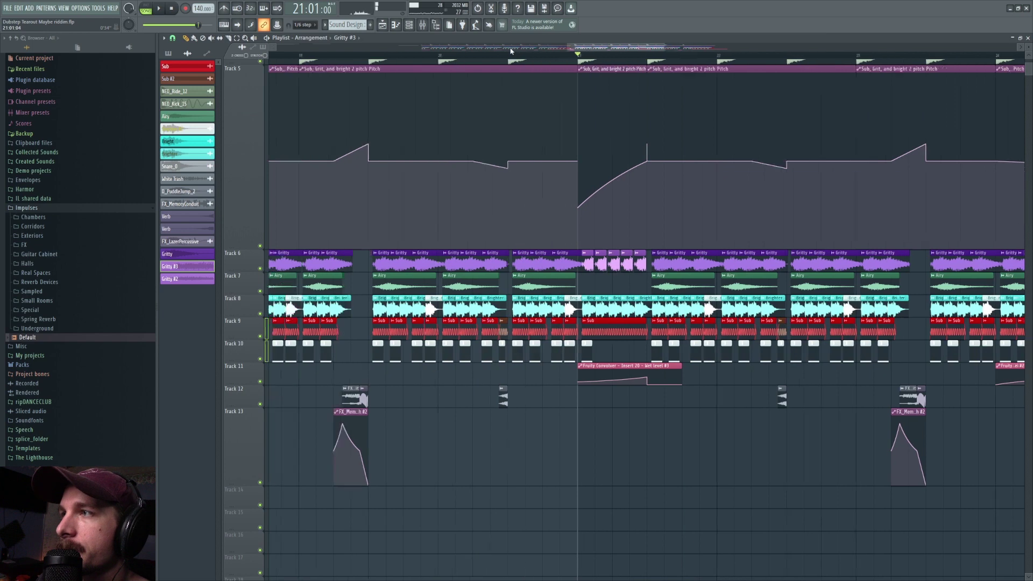
- Play the bar 21 variation again and check its levels in the mixer with the Gritty insert selected
{"action": "left_click_drag", "start_coordinate": [651, 61], "coordinate": [549, 58]}
{"action": "scroll", "coordinate": [569, 85], "scroll_direction": "up", "scroll_amount": 3}
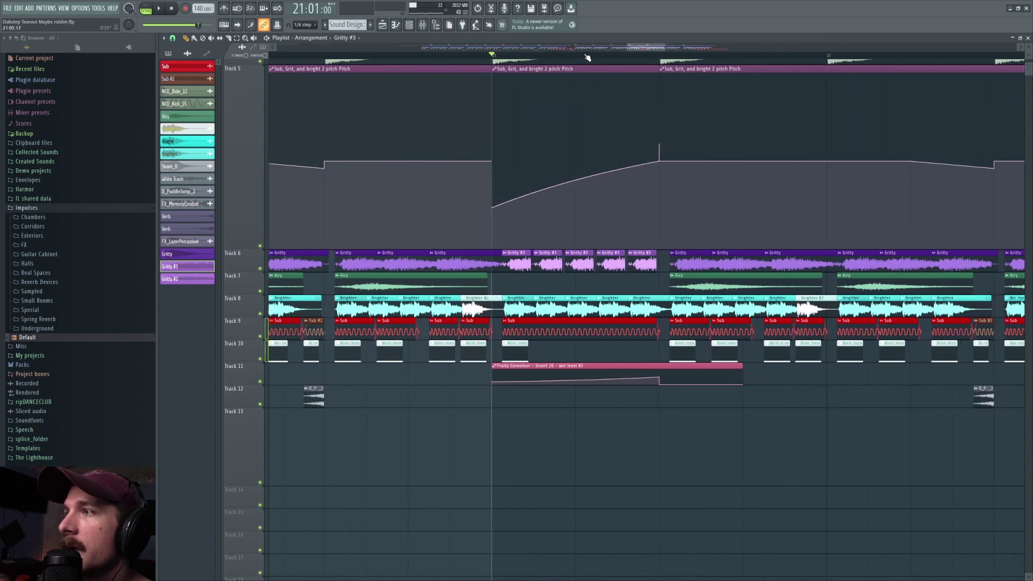
{"action": "scroll", "coordinate": [590, 62], "scroll_direction": "down", "scroll_amount": 4}
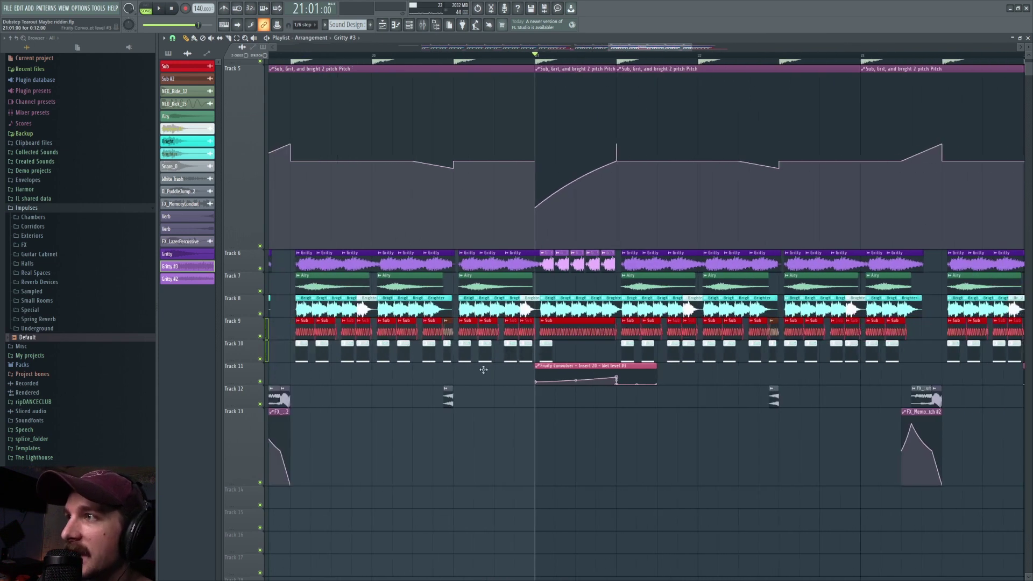
{"action": "key", "text": "space"}
{"action": "key", "text": "space"}
{"action": "key", "text": "F9"}
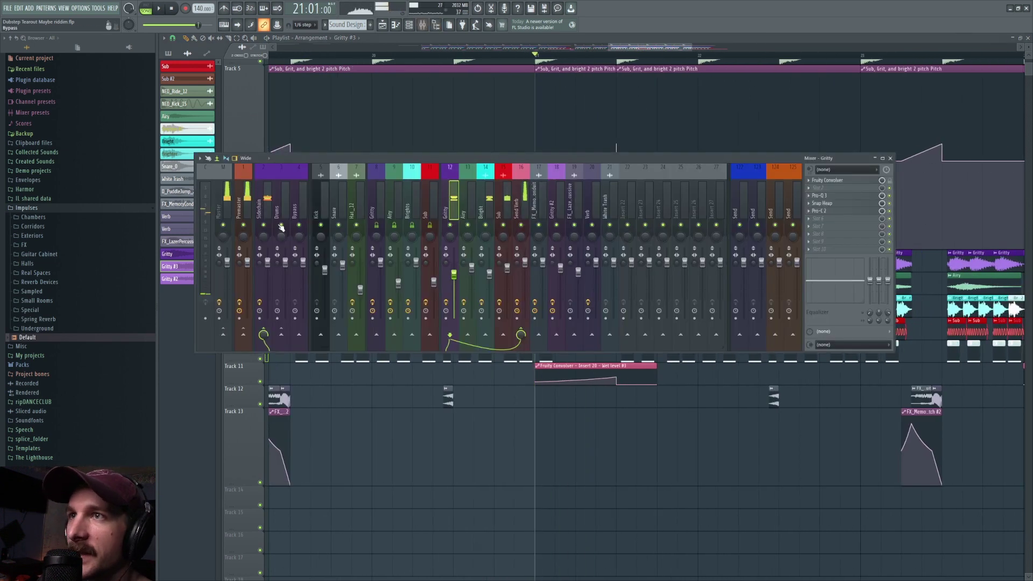
{"action": "key", "text": "space"}
{"action": "key", "text": "space"}
{"action": "key", "text": "F9"}
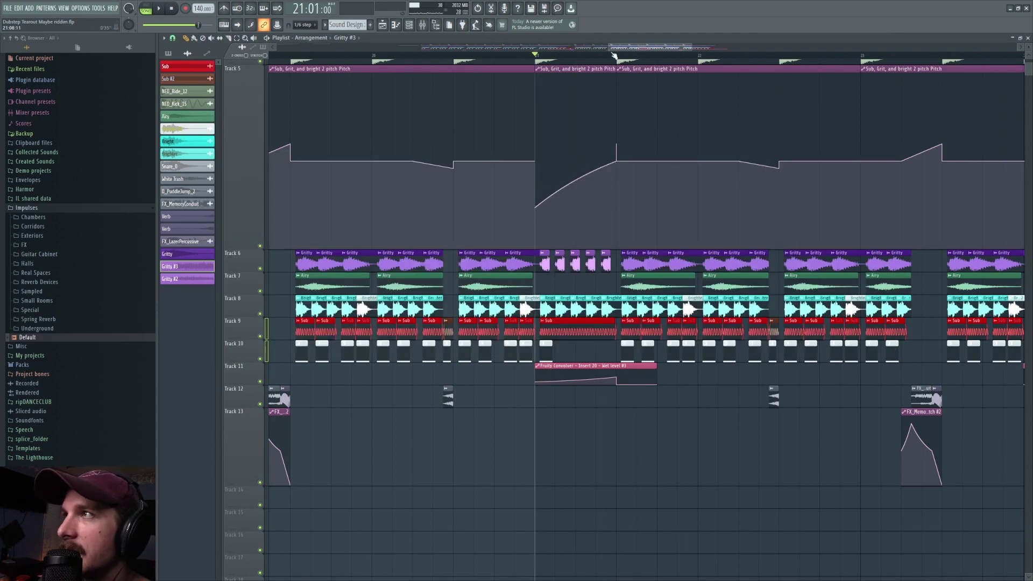
- Compare the bar 21 variation with the pitch automation and bass layers of the earlier drop section from bar 9
{"action": "scroll", "coordinate": [614, 56], "scroll_direction": "down", "scroll_amount": 3}
{"action": "scroll", "coordinate": [613, 56], "scroll_direction": "up", "scroll_amount": 5}
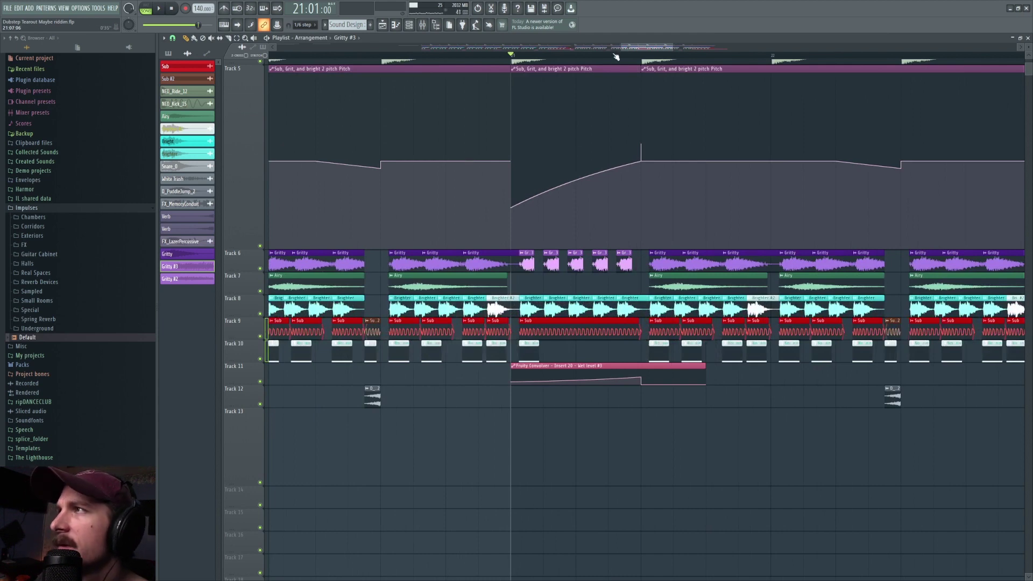
{"action": "scroll", "coordinate": [616, 56], "scroll_direction": "down", "scroll_amount": 3}
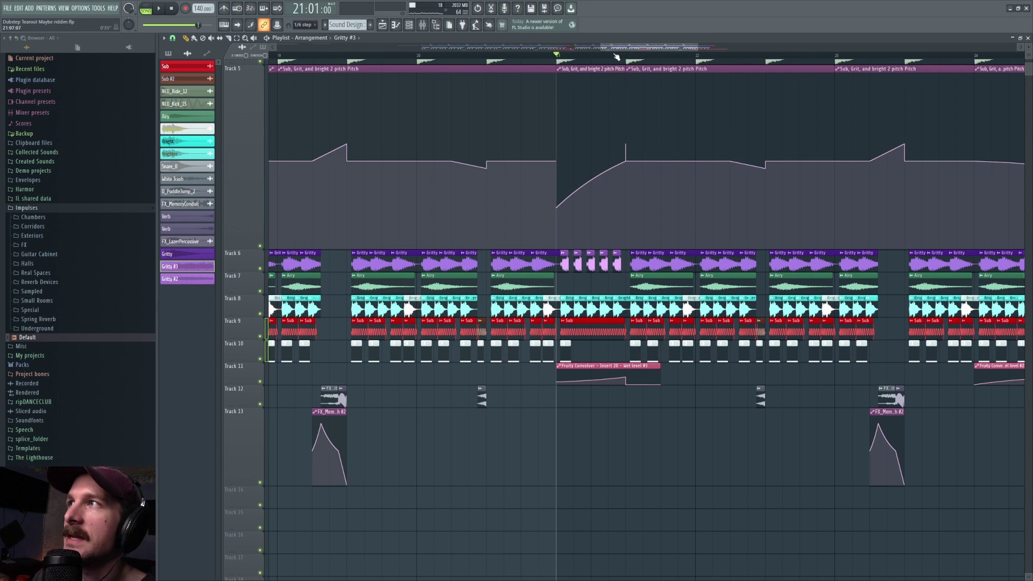
{"action": "scroll", "coordinate": [616, 56], "scroll_direction": "down", "scroll_amount": 6}
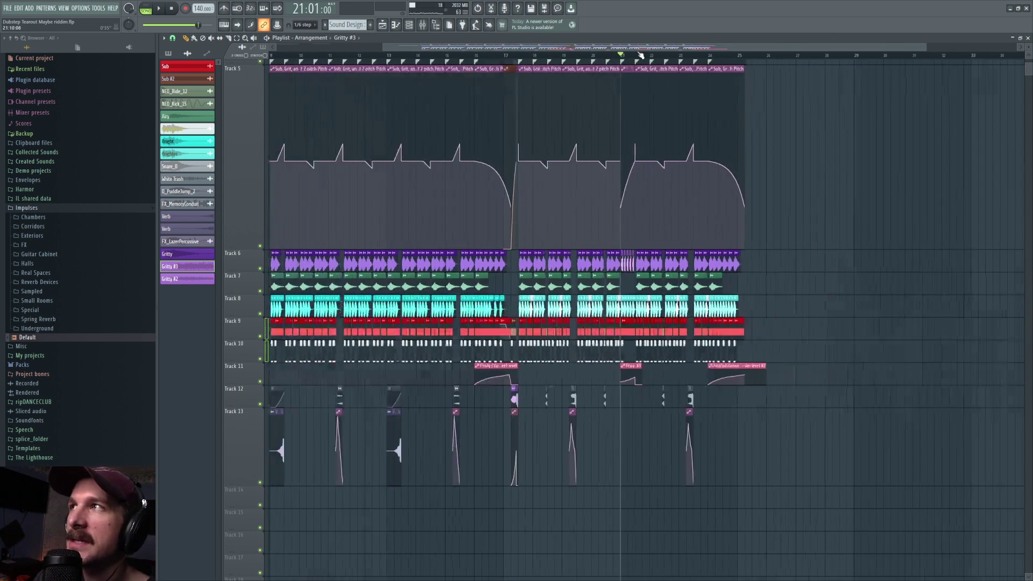
{"action": "scroll", "coordinate": [364, 166], "scroll_direction": "up", "scroll_amount": 3}
{"action": "scroll", "coordinate": [364, 166], "scroll_direction": "left", "scroll_amount": 5}
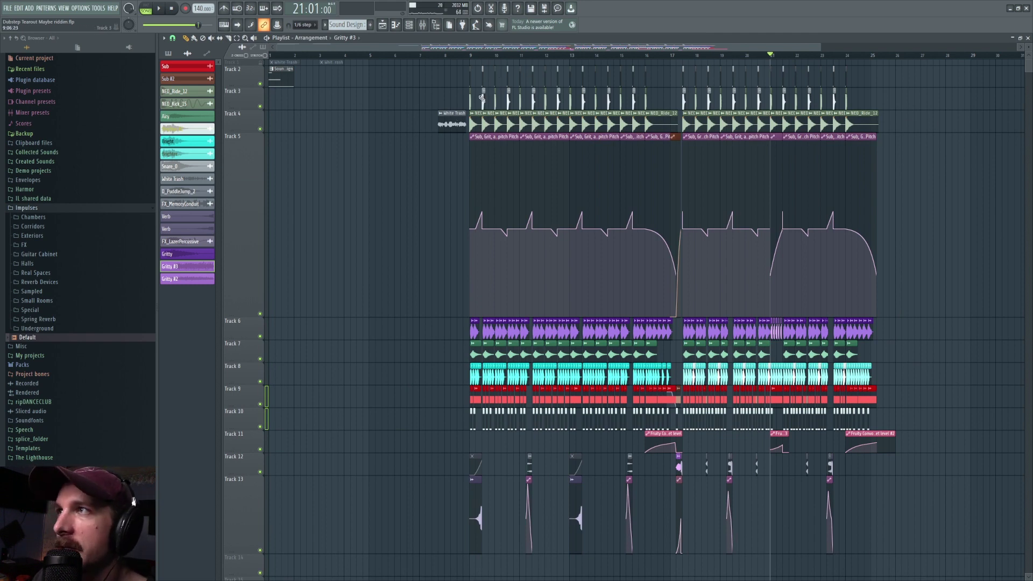
{"action": "scroll", "coordinate": [566, 51], "scroll_direction": "up", "scroll_amount": 5}
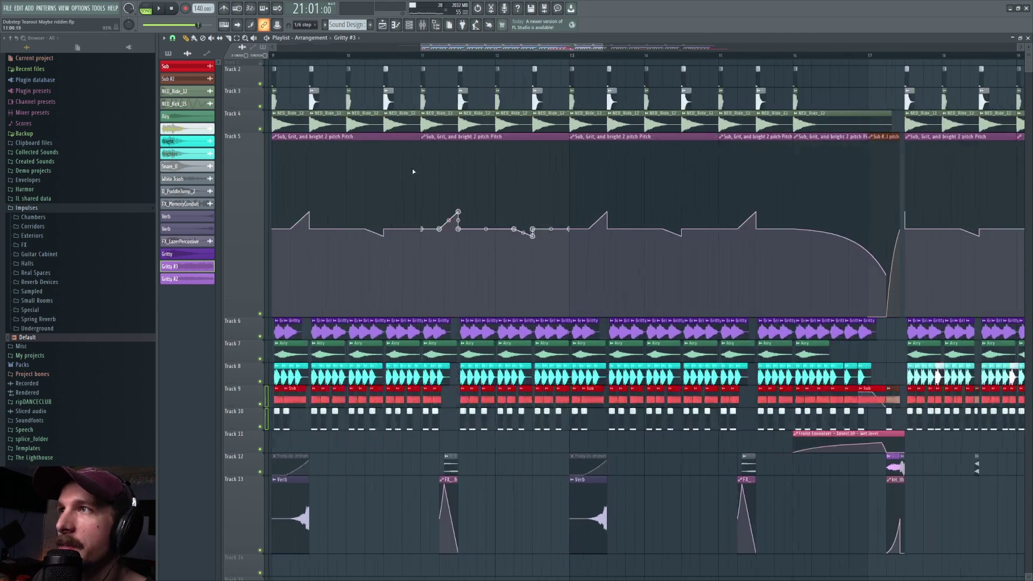
{"action": "scroll", "coordinate": [465, 45], "scroll_direction": "down", "scroll_amount": 1}
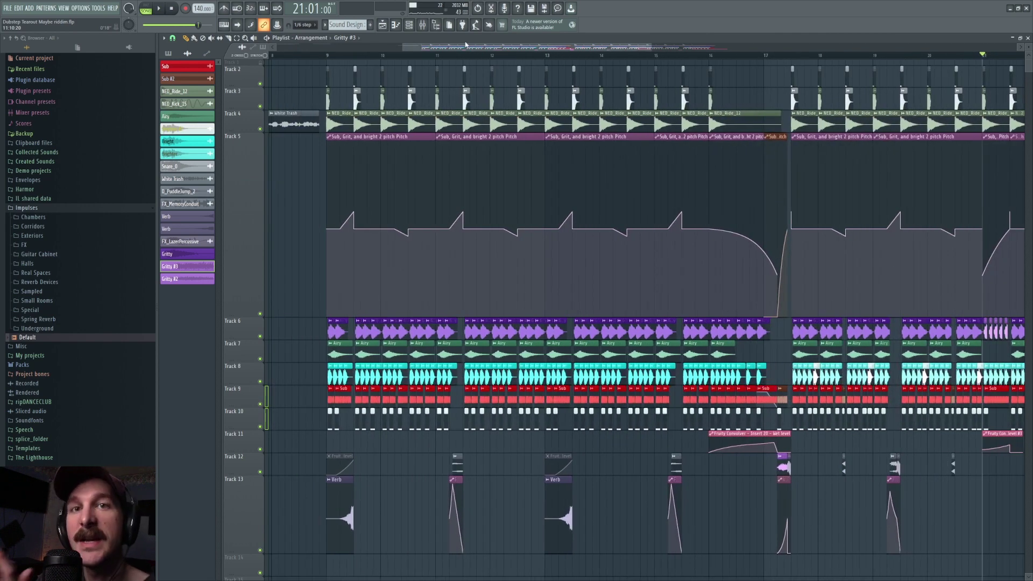
{"action": "scroll", "coordinate": [302, 325], "scroll_direction": "down", "scroll_amount": 3}
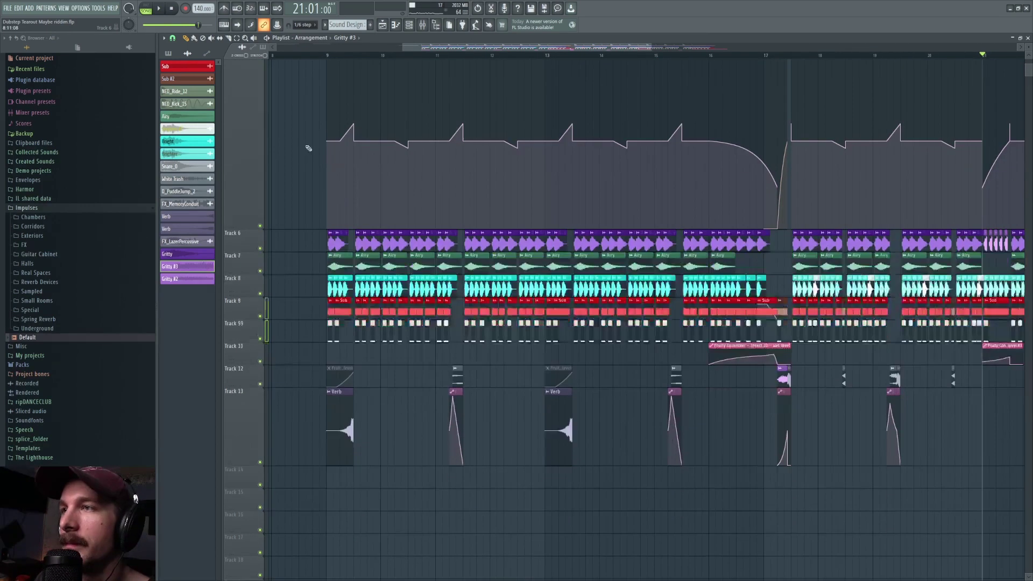
{"action": "scroll", "coordinate": [350, 58], "scroll_direction": "up", "scroll_amount": 3}
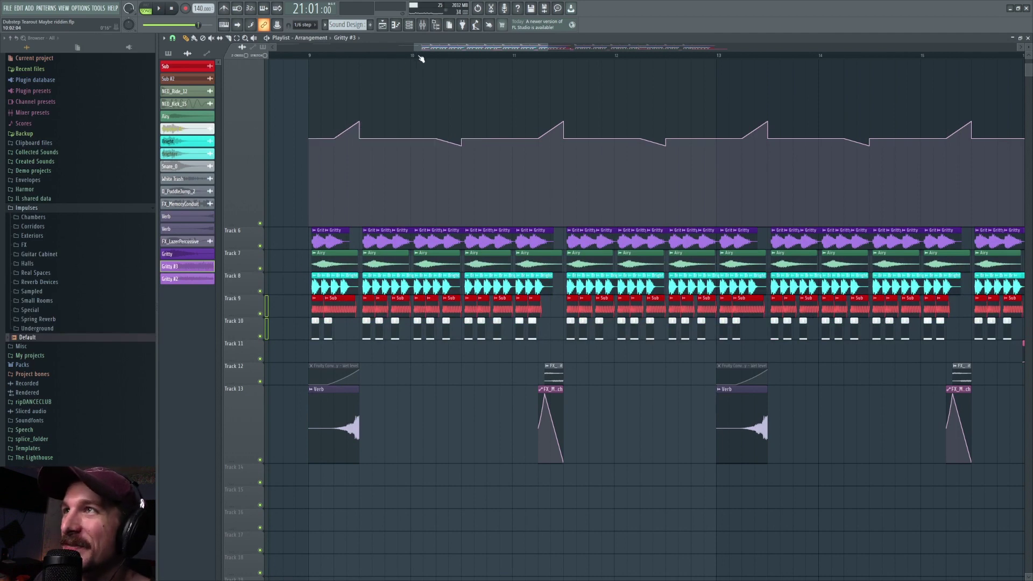
- Look over the complete drop from bar 9 to bar 25, including the drums, bass layers, automation and FX tracks
{"action": "scroll", "coordinate": [422, 55], "scroll_direction": "down", "scroll_amount": 2}
{"action": "scroll", "coordinate": [459, 59], "scroll_direction": "down", "scroll_amount": 2}
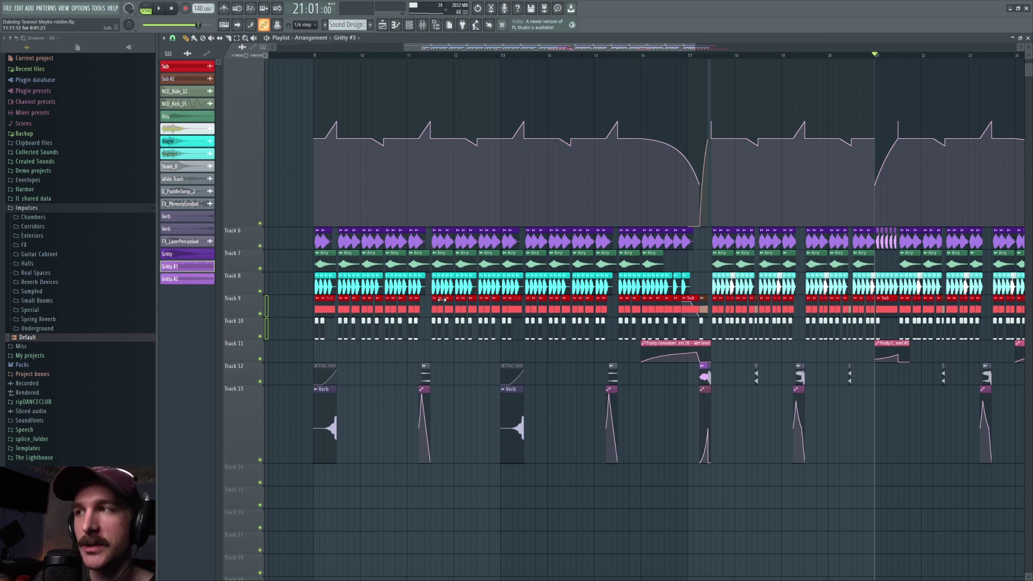
{"action": "scroll", "coordinate": [465, 234], "scroll_direction": "down", "scroll_amount": 3}
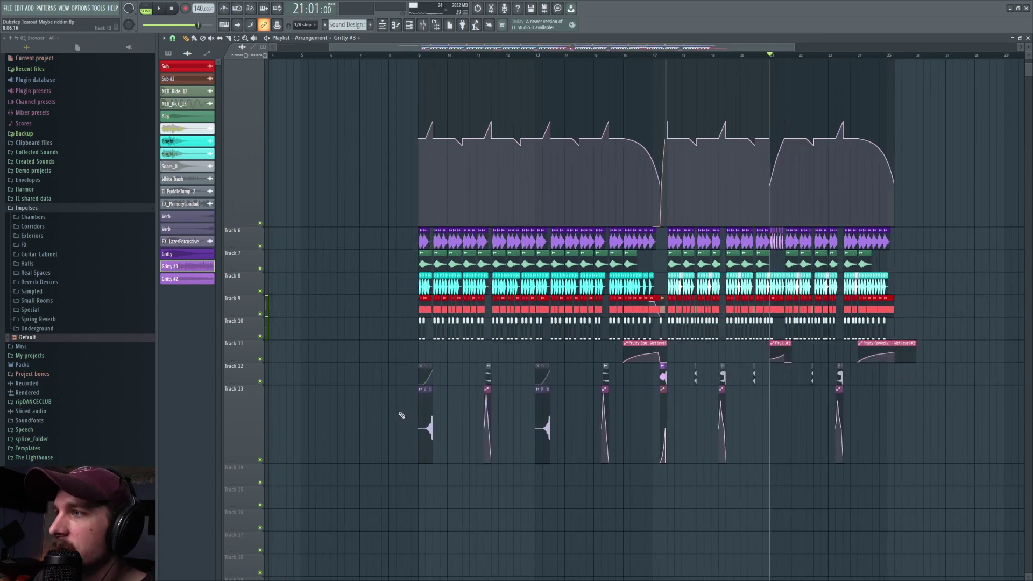
{"action": "scroll", "coordinate": [924, 244], "scroll_direction": "up", "scroll_amount": 3}
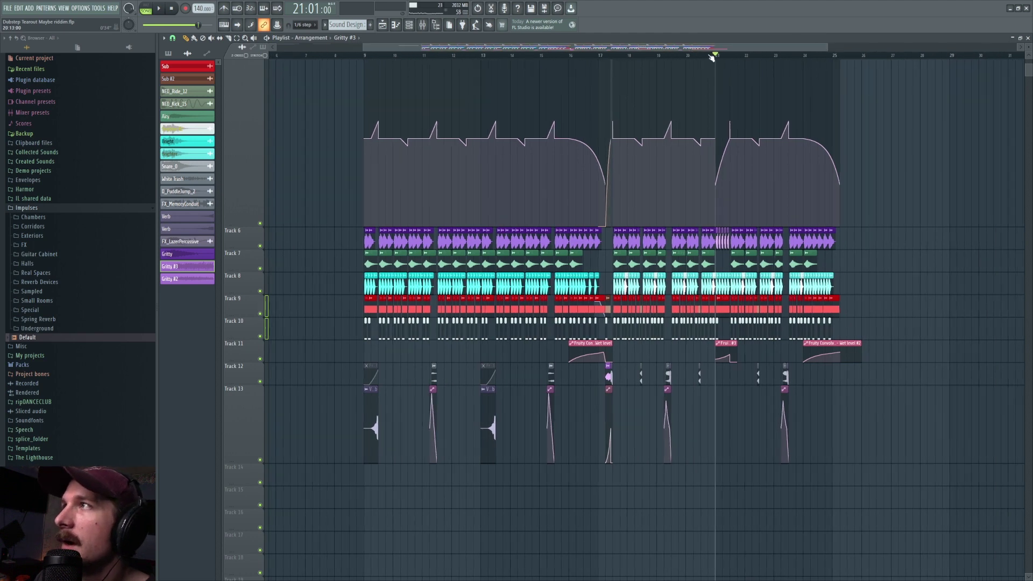
{"action": "scroll", "coordinate": [925, 243], "scroll_direction": "up", "scroll_amount": 3}
{"action": "scroll", "coordinate": [893, 233], "scroll_direction": "down", "scroll_amount": 3}
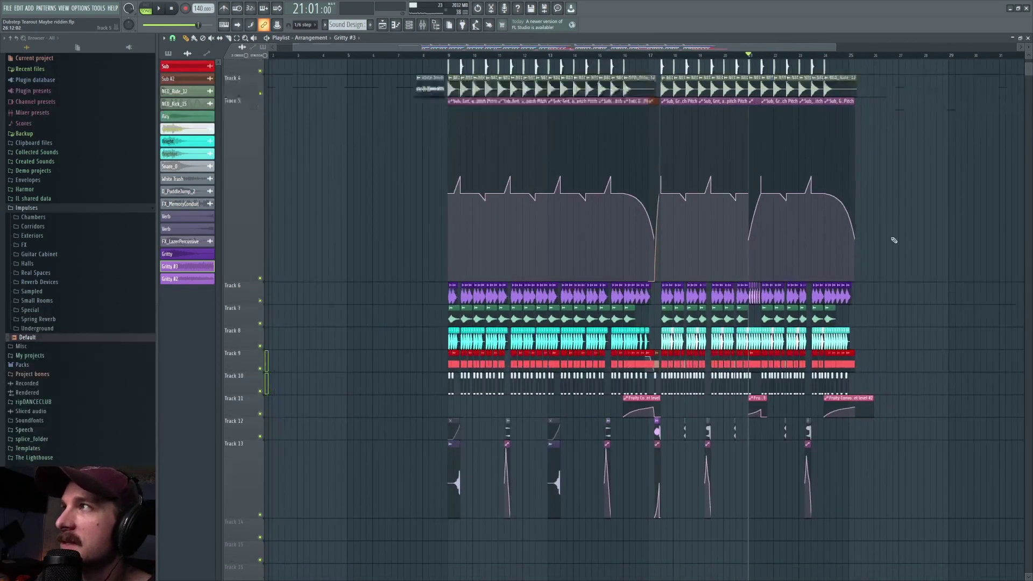
{"action": "left_click_drag", "start_coordinate": [519, 52], "coordinate": [612, 55]}
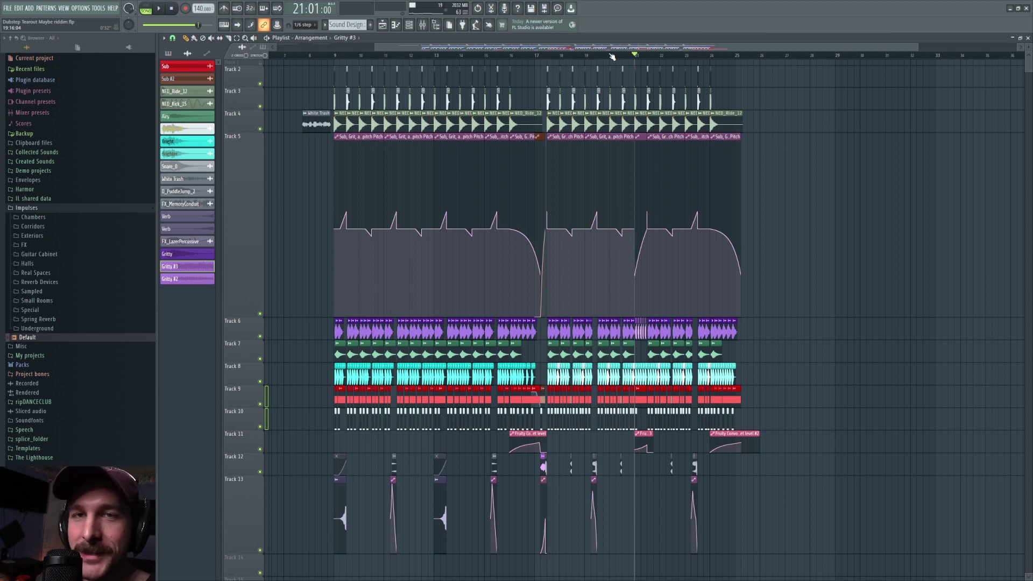
{"action": "scroll", "coordinate": [581, 64], "scroll_direction": "up", "scroll_amount": 3}
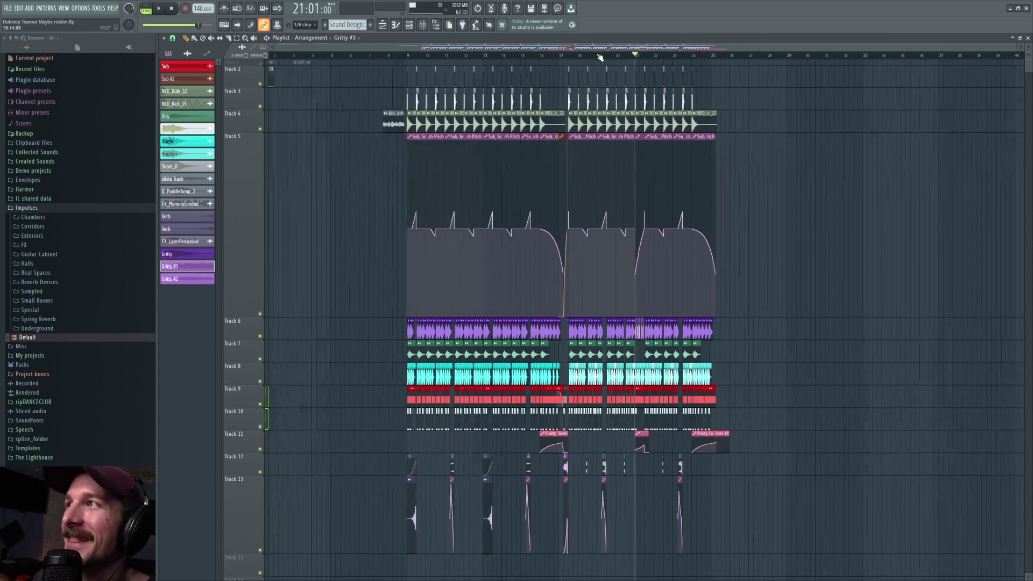
{"action": "scroll", "coordinate": [621, 59], "scroll_direction": "left", "scroll_amount": 1}
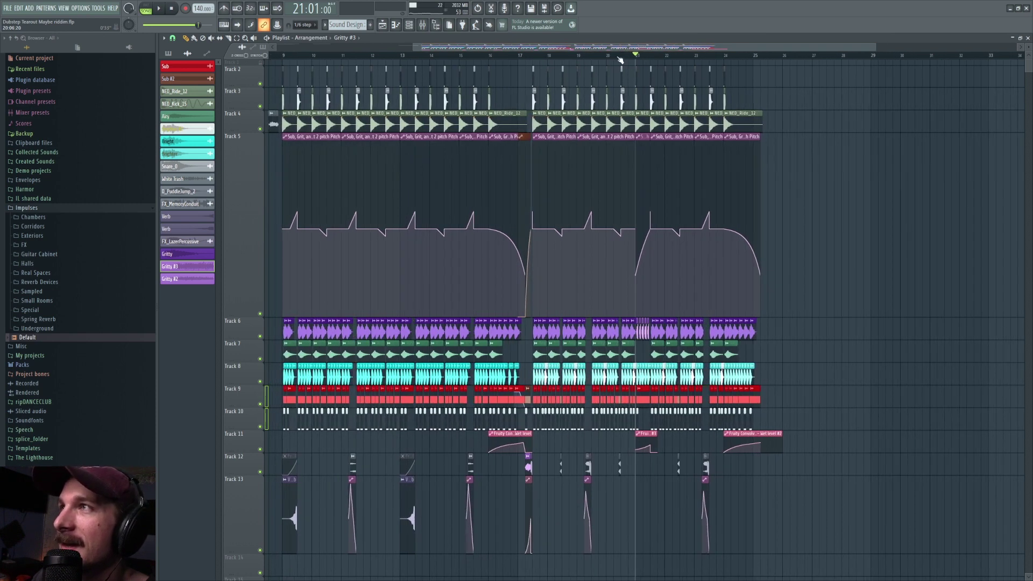
{"action": "scroll", "coordinate": [804, 309], "scroll_direction": "down", "scroll_amount": 3}
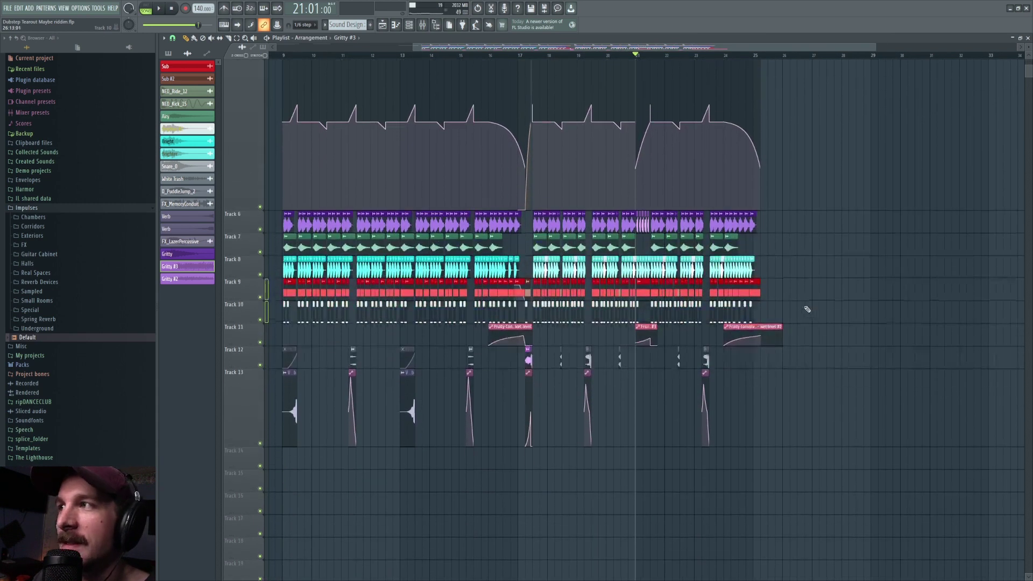
{"action": "scroll", "coordinate": [812, 288], "scroll_direction": "down", "scroll_amount": 1}
{"action": "scroll", "coordinate": [657, 47], "scroll_direction": "up", "scroll_amount": 4}
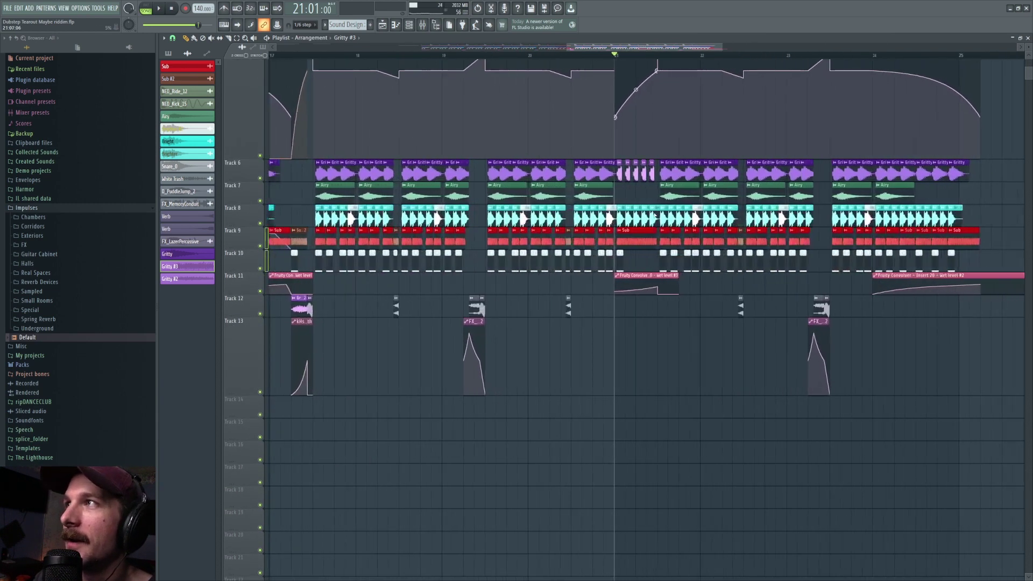
{"action": "scroll", "coordinate": [659, 49], "scroll_direction": "down", "scroll_amount": 5}
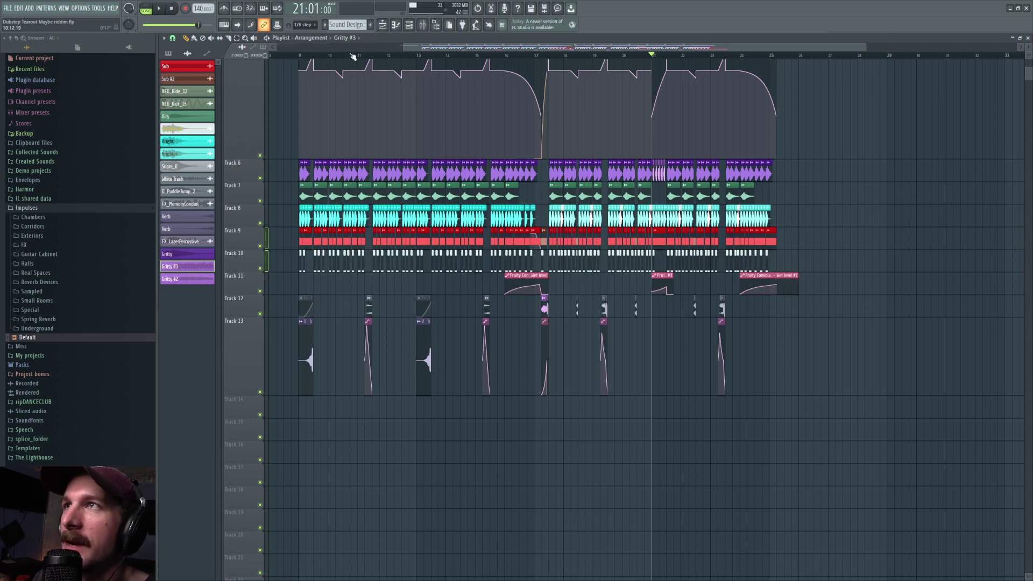
- Check the Premaster insert's effects in the mixer and play the drop from 9:01
{"action": "left_click", "coordinate": [301, 57]}
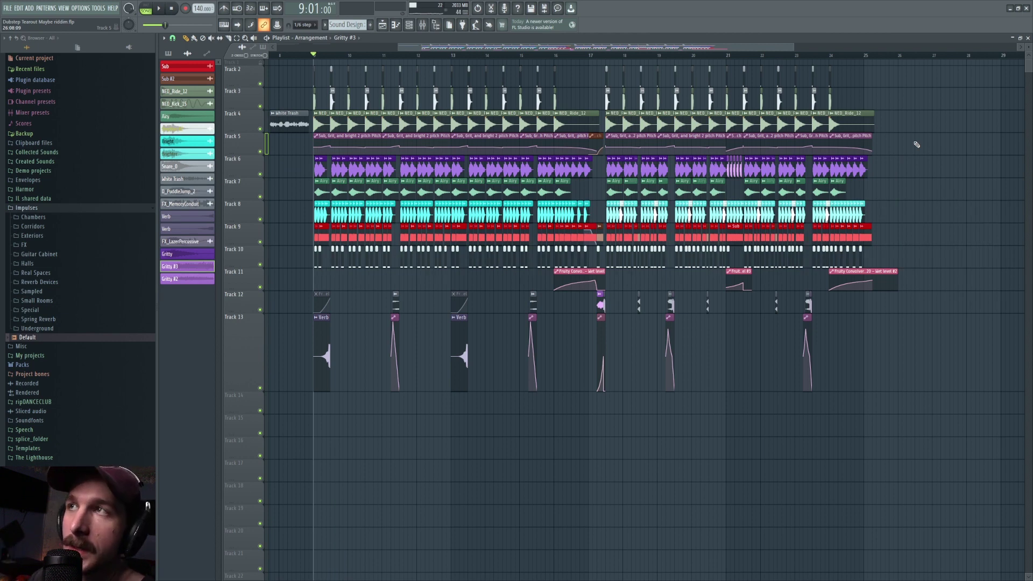
{"action": "left_click", "coordinate": [422, 24]}
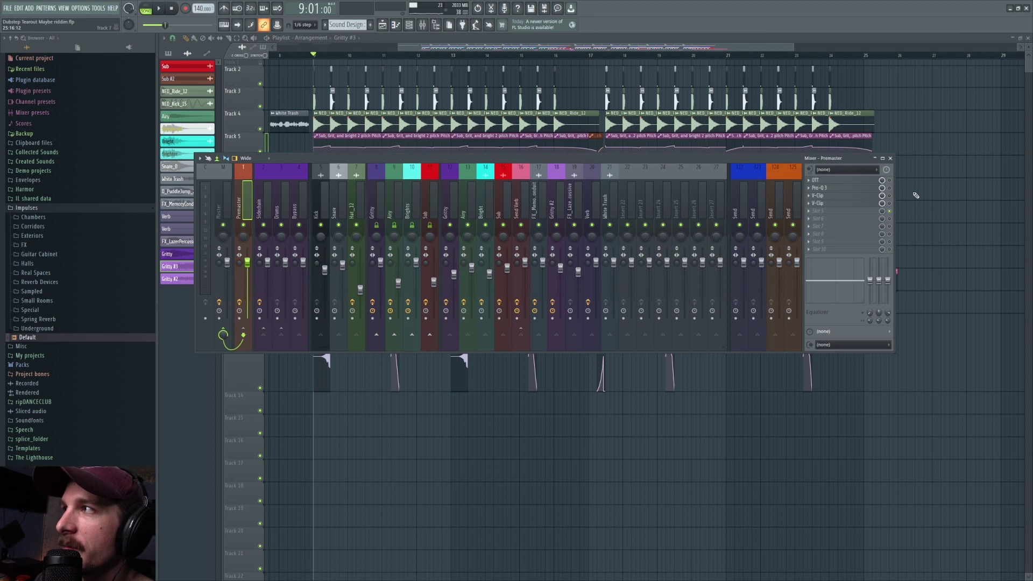
{"action": "key", "text": "F9"}
{"action": "key", "text": "space"}
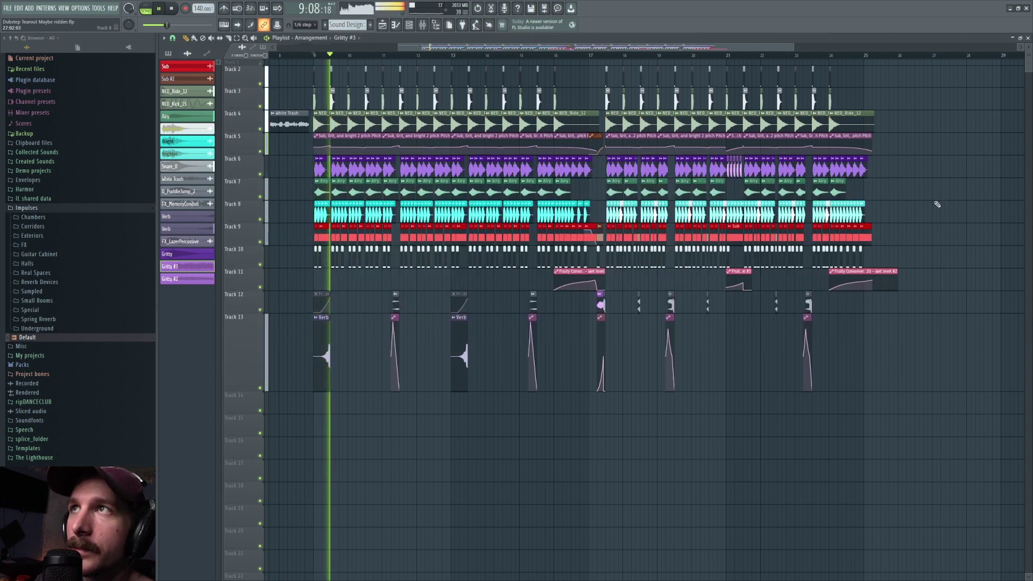
{"action": "key", "text": "space"}
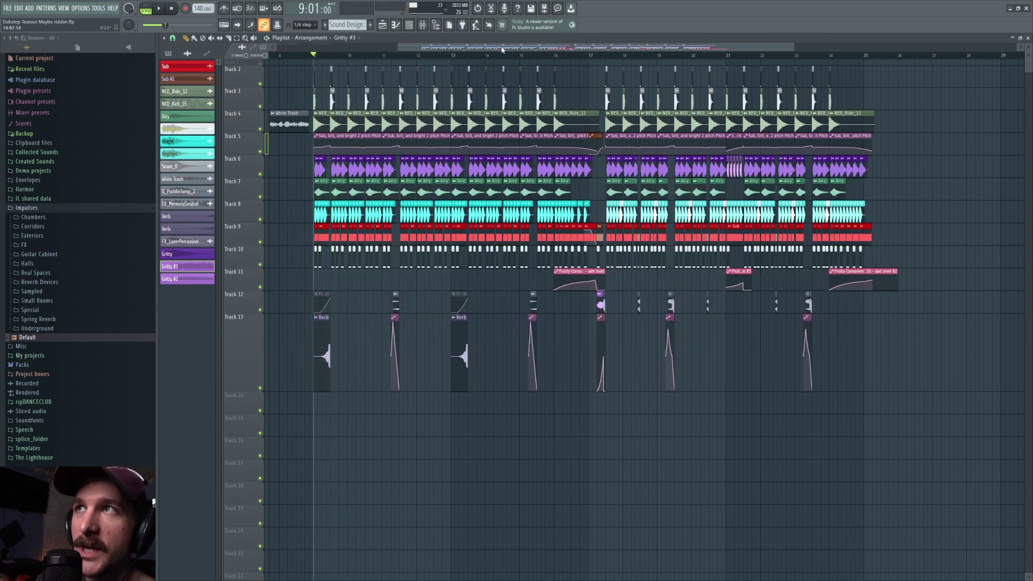
- Mute the original Gritty, Airy, Brights and Sub bass inserts 8 to 11 in the mixer, keeping the Gritty insert 12 selected
{"action": "left_click", "coordinate": [422, 24]}
{"action": "left_click", "coordinate": [327, 203]}
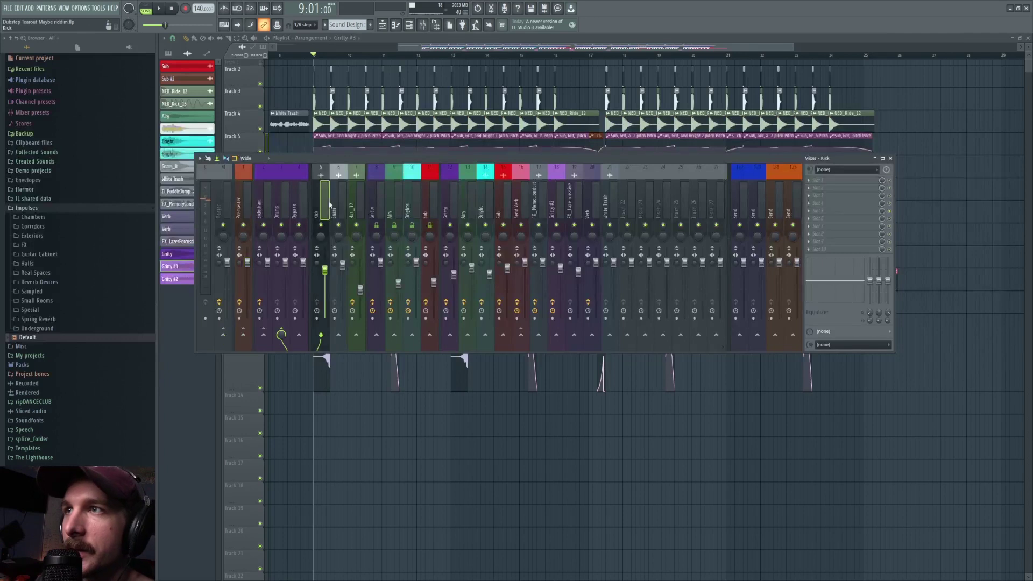
{"action": "left_click", "coordinate": [378, 199]}
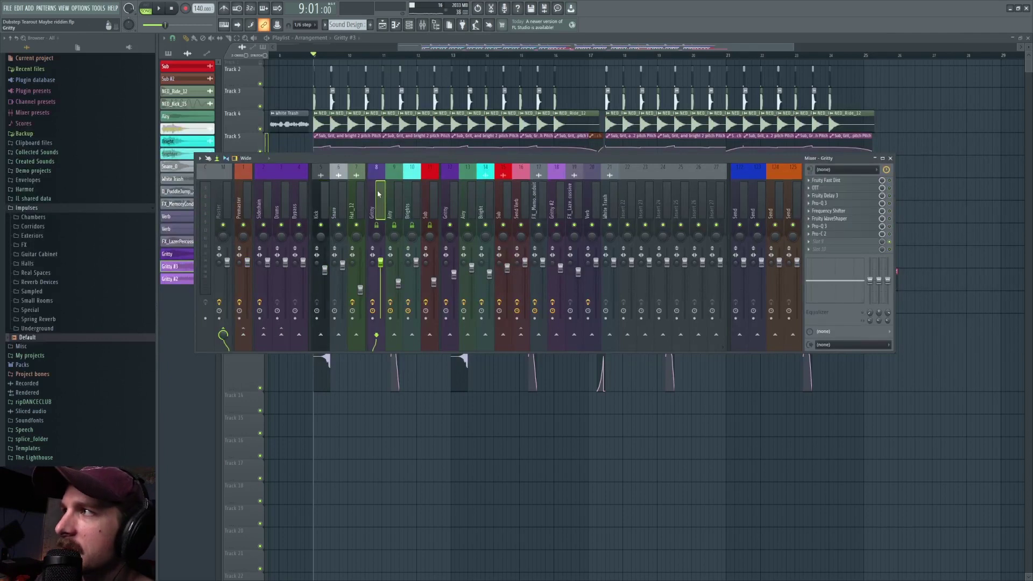
{"action": "left_click", "coordinate": [446, 196]}
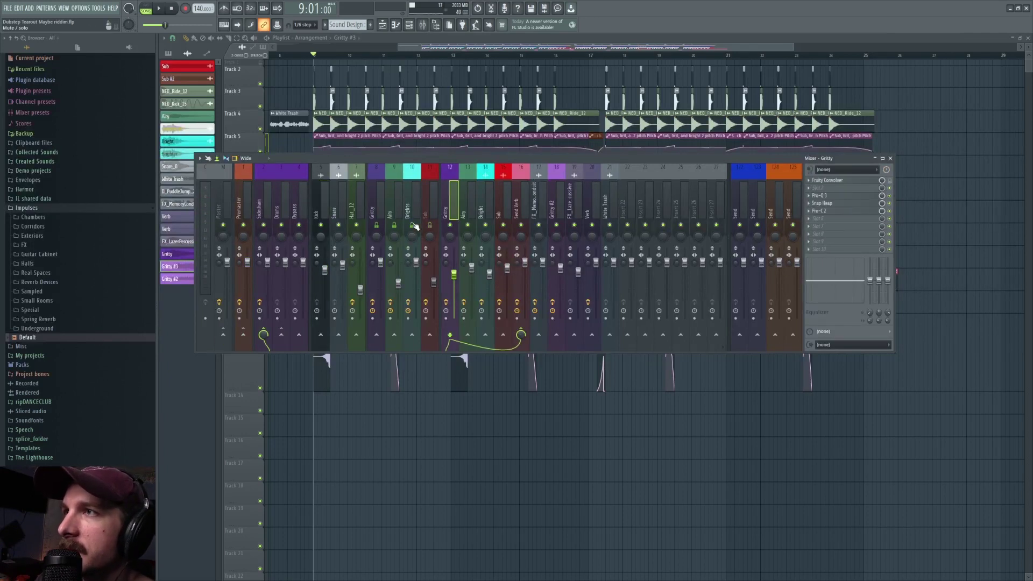
{"action": "left_click_drag", "start_coordinate": [415, 226], "coordinate": [378, 227]}
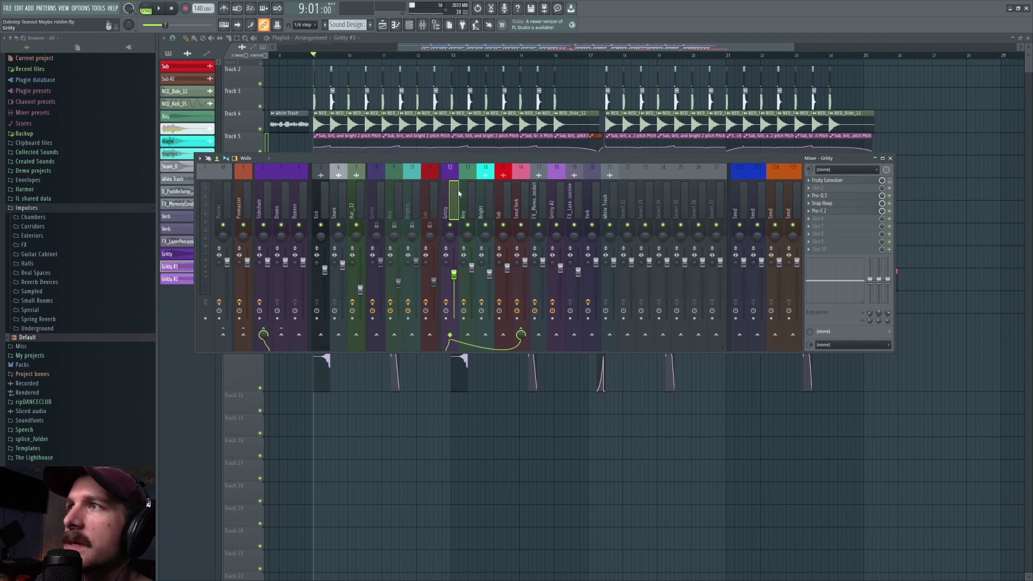
- Solo the Gritty bass clips on Track 6 in the playlist around bar 9
{"action": "scroll", "coordinate": [320, 66], "scroll_direction": "up", "scroll_amount": 5}
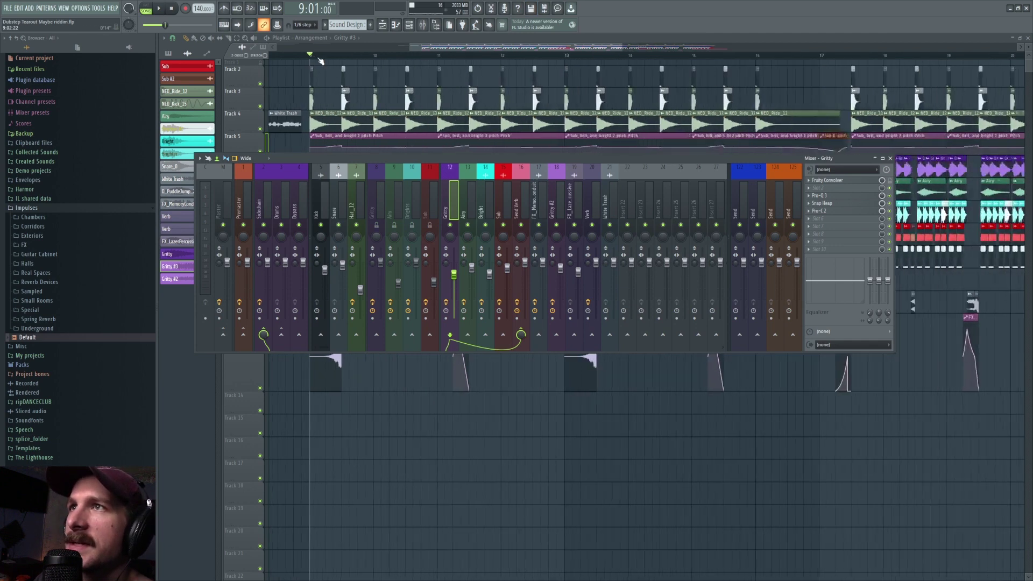
{"action": "key", "text": "F9"}
{"action": "left_click", "coordinate": [260, 175], "text": "ctrl"}
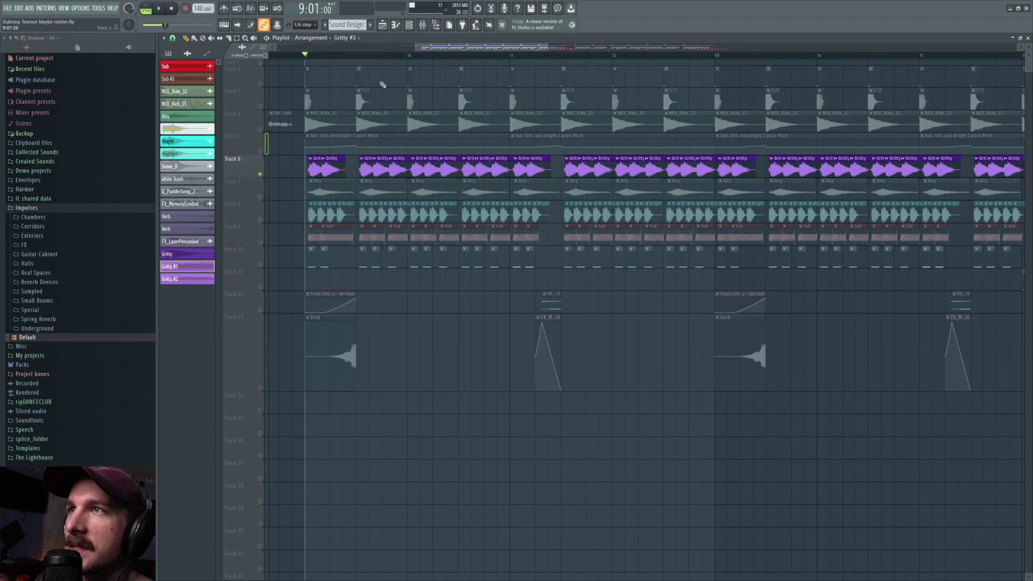
- Play the soloed Gritty bass from 9:01 with mixer insert 12 in view and open its Pro-Q 3 equalizer
{"action": "left_click", "coordinate": [422, 26]}
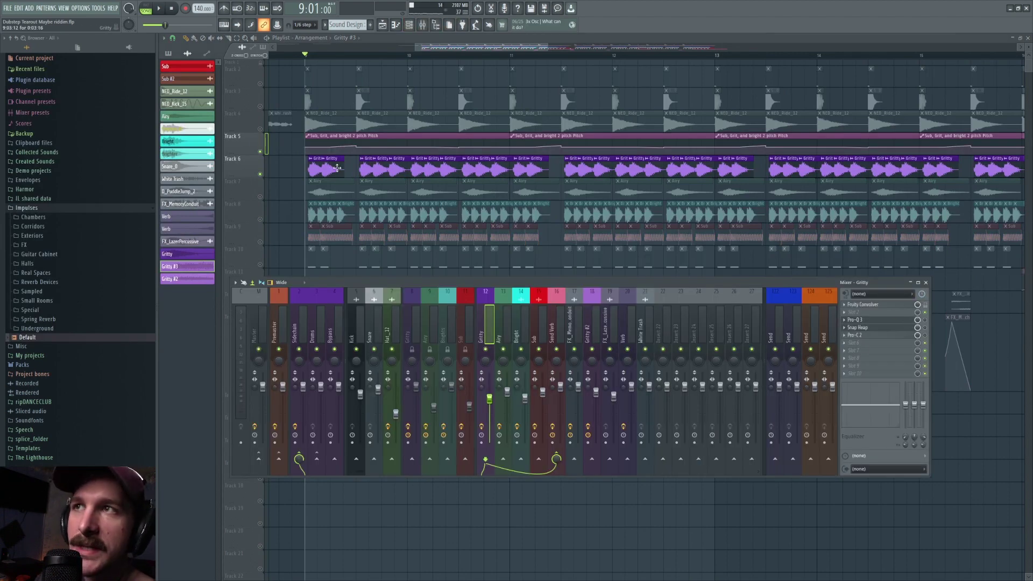
{"action": "key", "text": "space"}
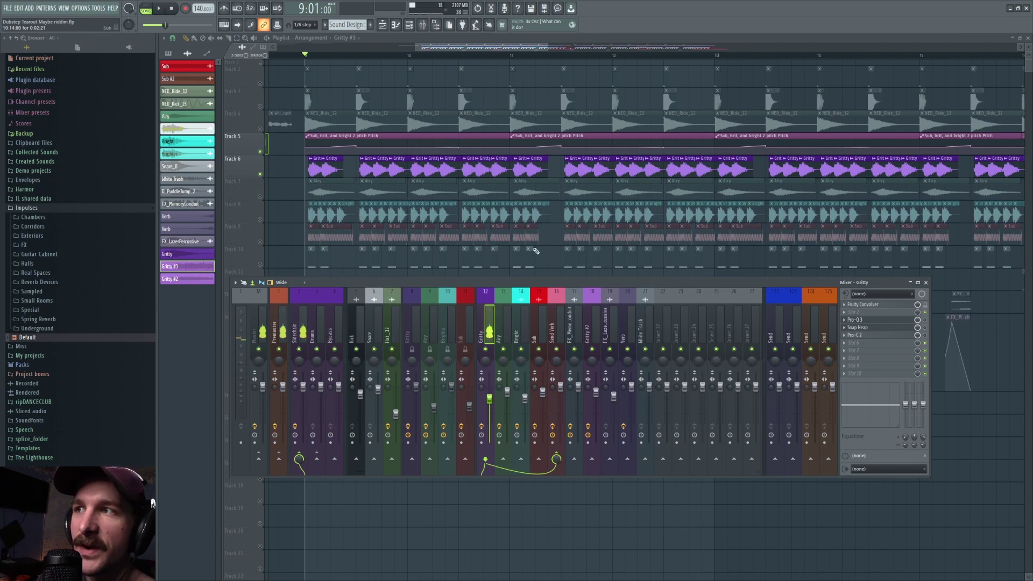
{"action": "left_click", "coordinate": [872, 322]}
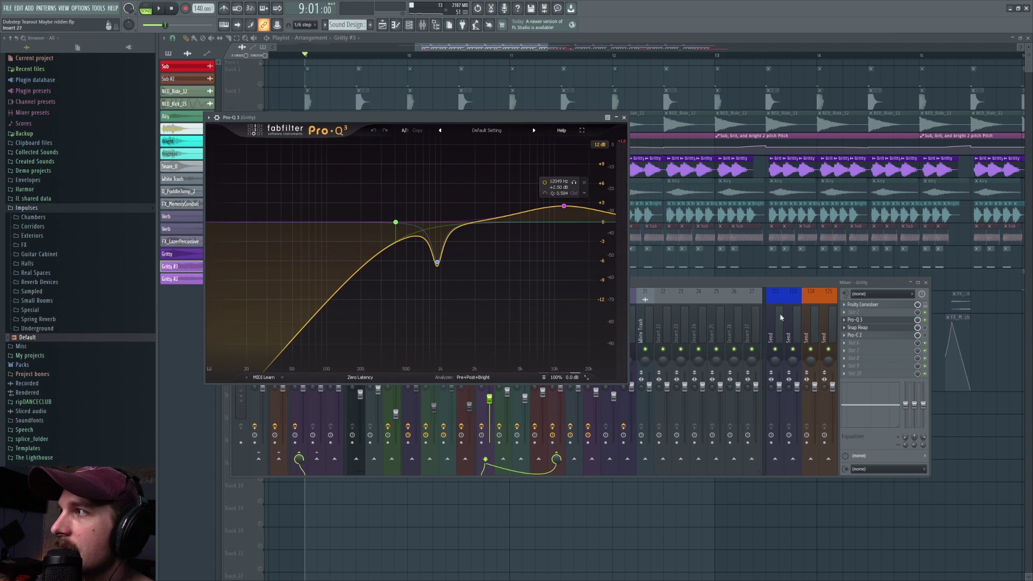
- Open Snap Heap on the Gritty mixer track and play the bass briefly with the mixer in view
{"action": "left_click", "coordinate": [883, 329]}
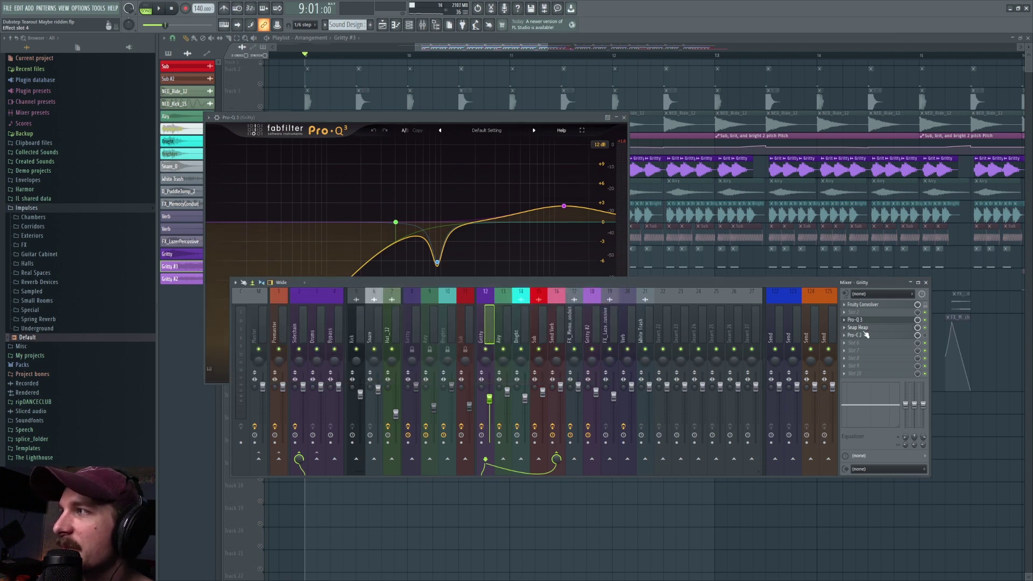
{"action": "left_click", "coordinate": [866, 328]}
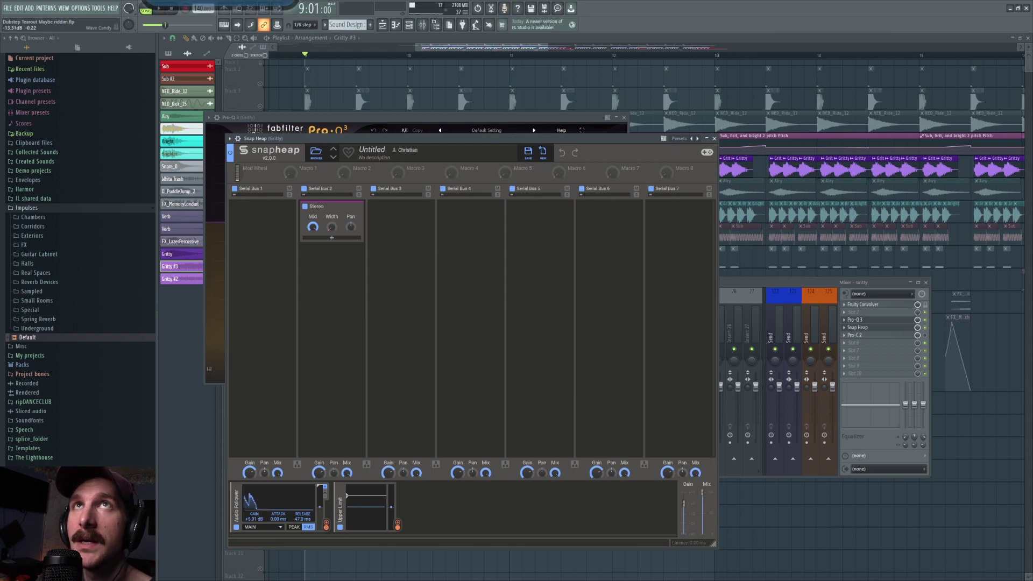
{"action": "left_click", "coordinate": [788, 286]}
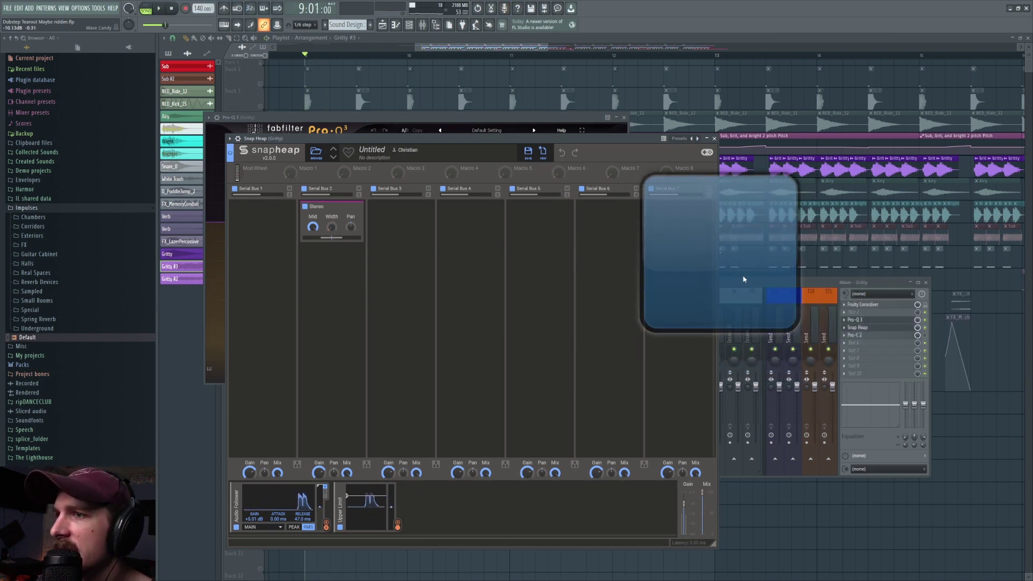
{"action": "key", "text": "space"}
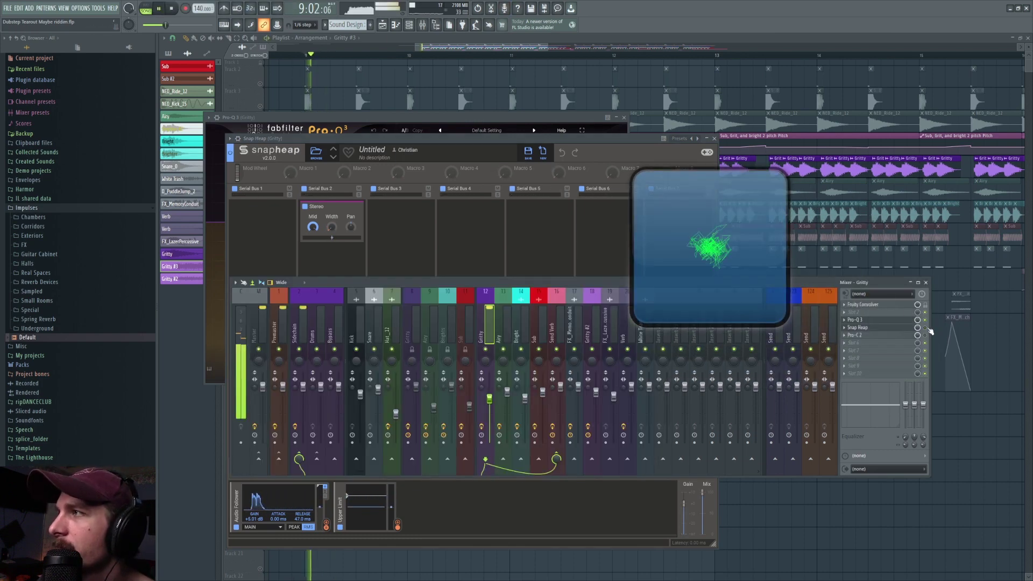
{"action": "key", "text": "space"}
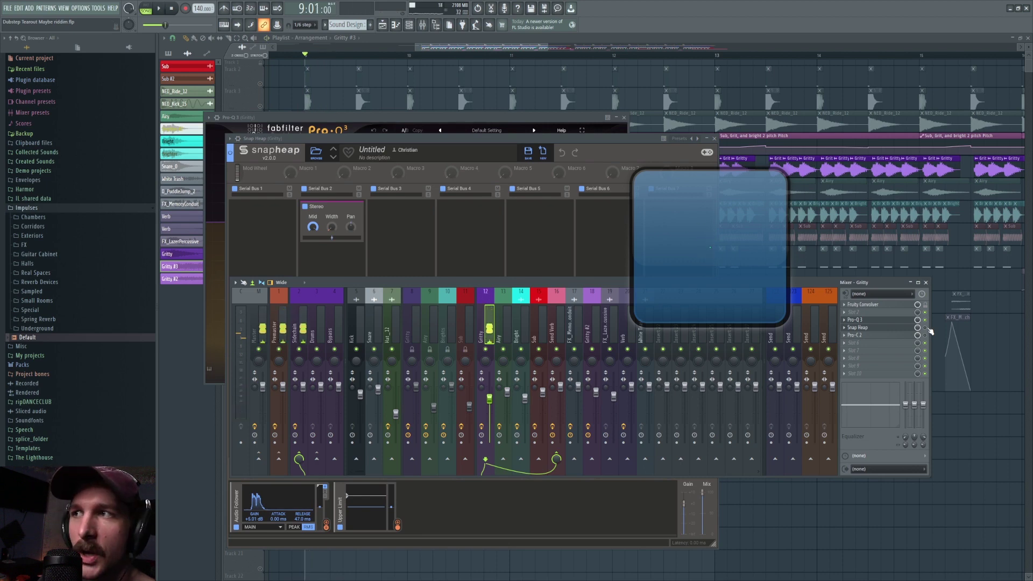
- Bring Snap Heap back to the front, reposition its window higher, and play the bass to watch the Stereo width modulation
{"action": "left_click", "coordinate": [887, 328]}
{"action": "left_click", "coordinate": [888, 329]}
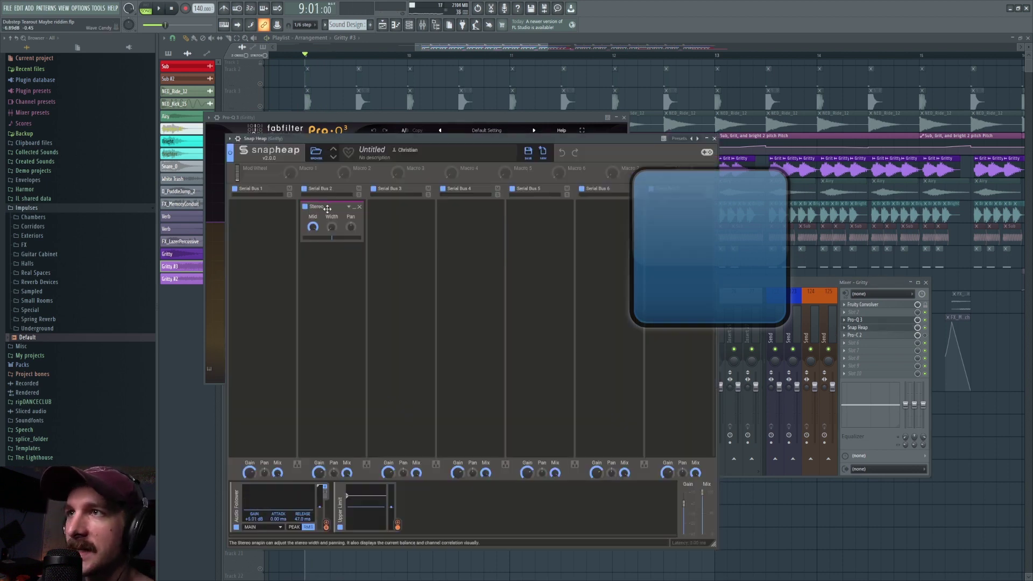
{"action": "left_click_drag", "start_coordinate": [367, 140], "coordinate": [359, 87]}
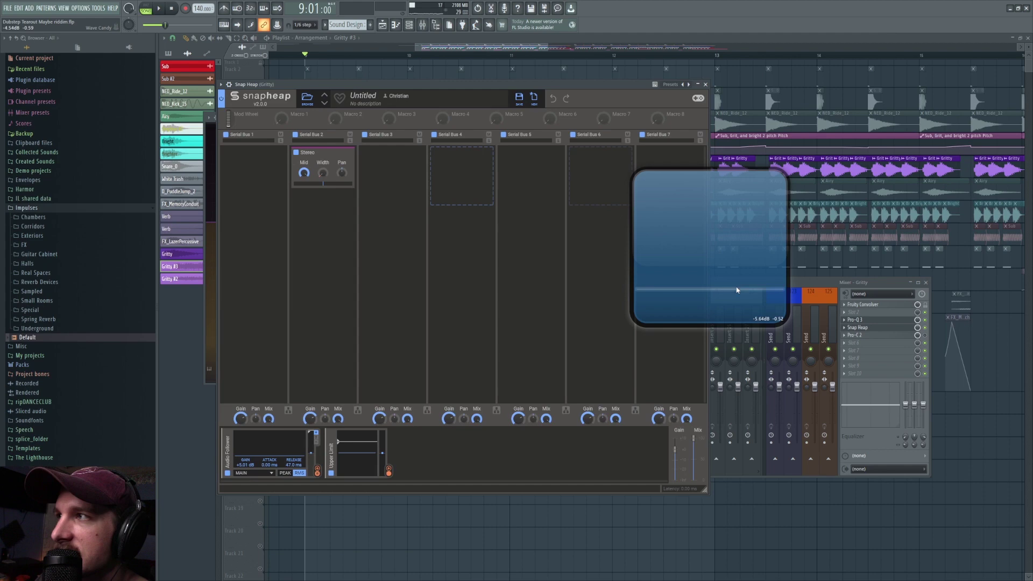
{"action": "key", "text": "space"}
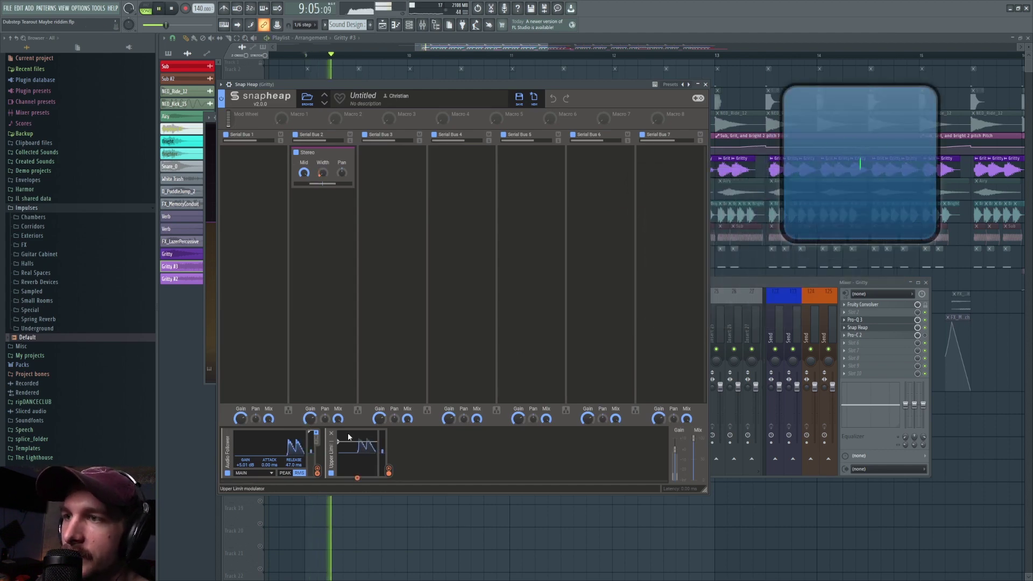
{"action": "key", "text": "space"}
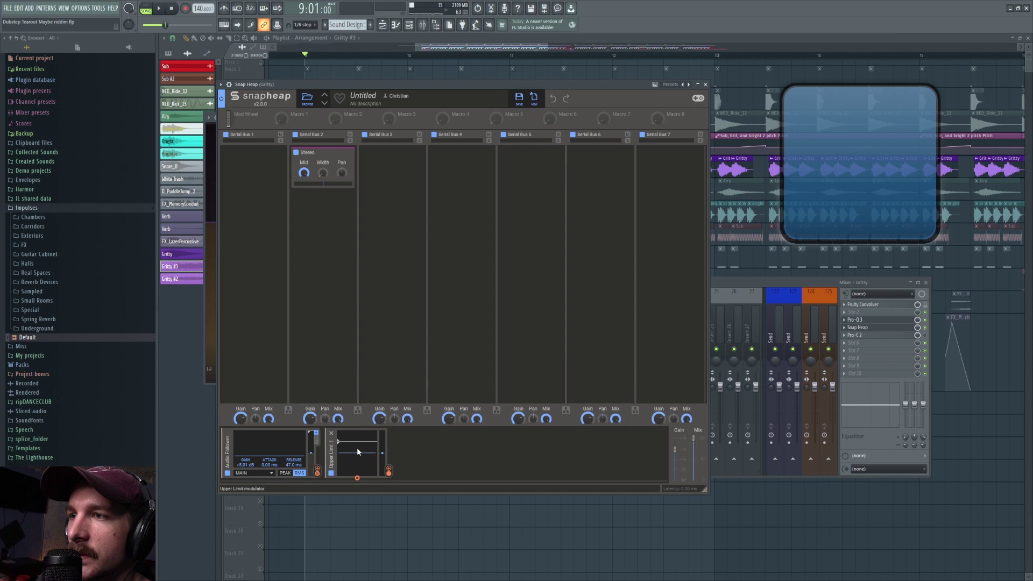
- Play short bursts of the bass to examine the Audio Follower and Upper Limit modulators, placing the vectorscope over Snap Heap
{"action": "left_click", "coordinate": [159, 9]}
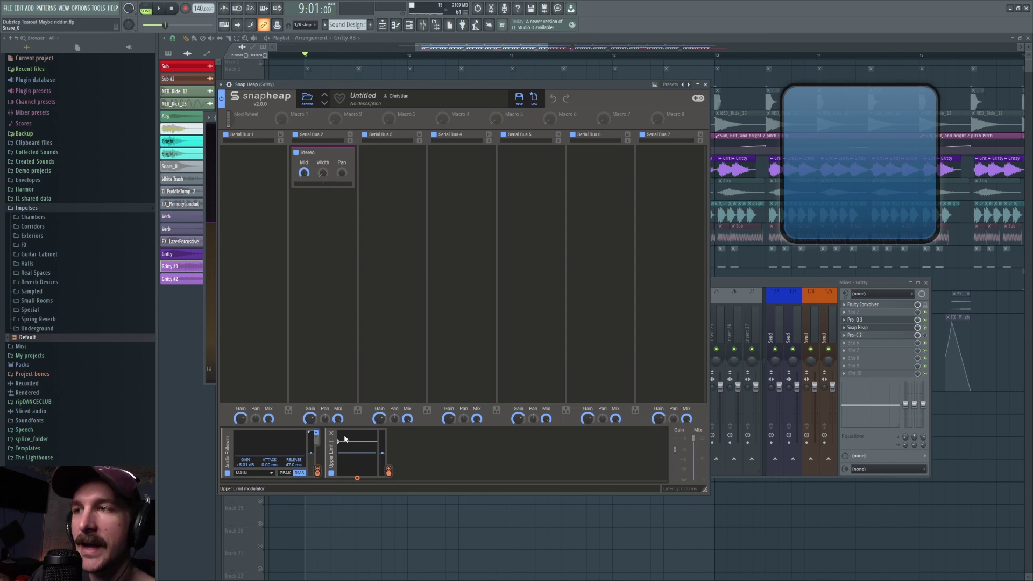
{"action": "mouse_move", "coordinate": [325, 184]}
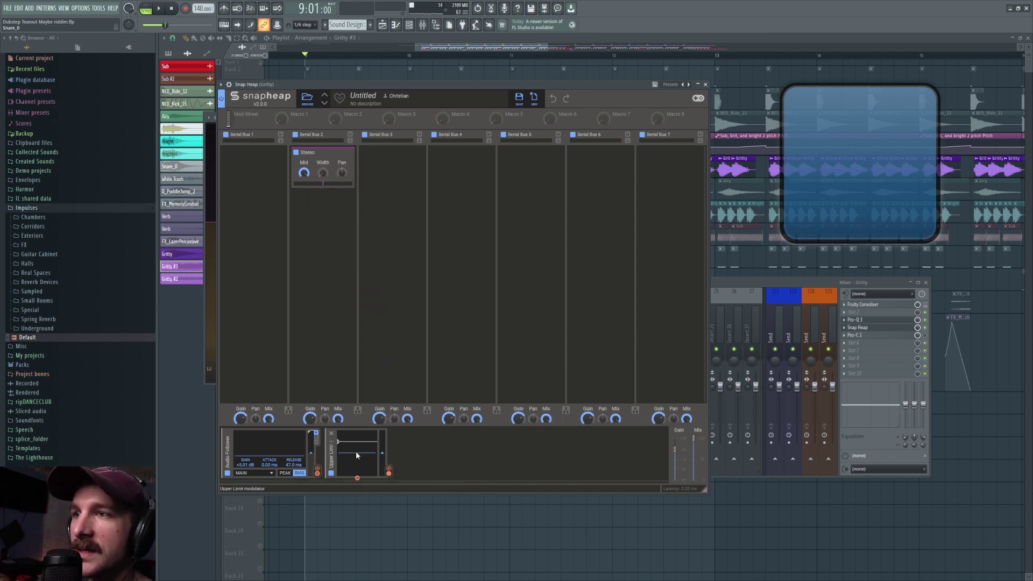
{"action": "left_click", "coordinate": [162, 12]}
{"action": "key", "text": "space"}
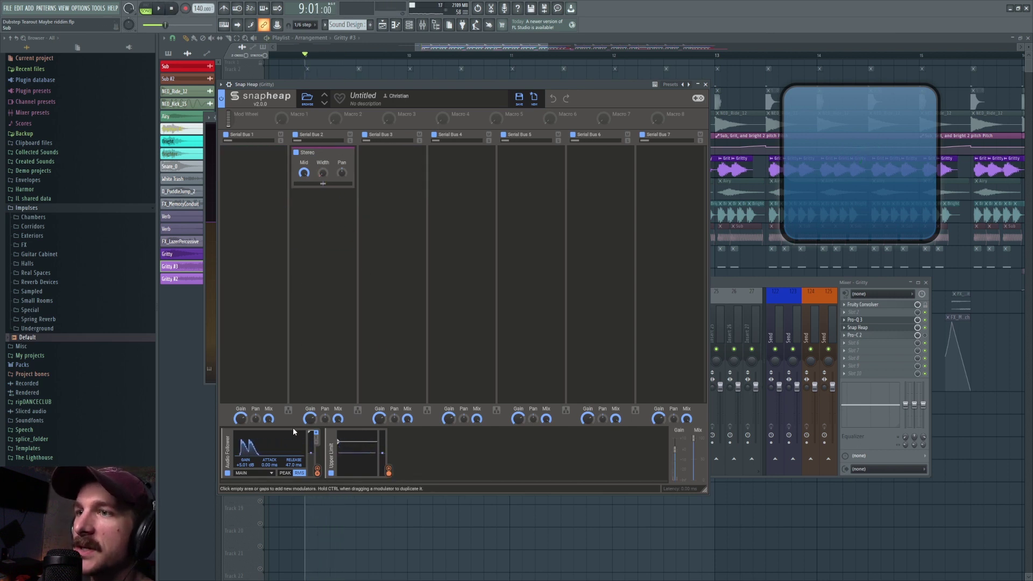
{"action": "left_click_drag", "start_coordinate": [841, 145], "coordinate": [553, 203]}
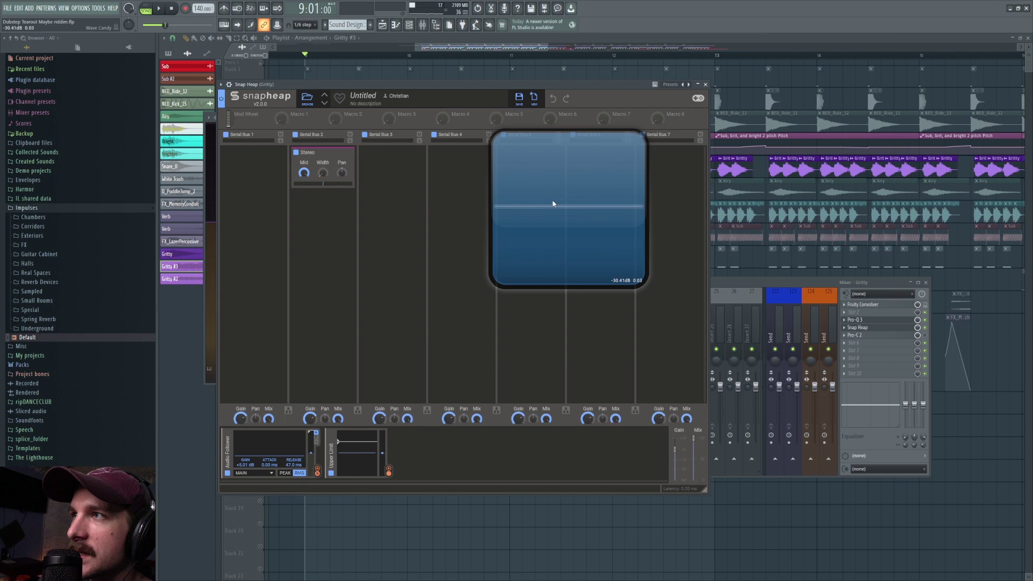
{"action": "left_click", "coordinate": [157, 9]}
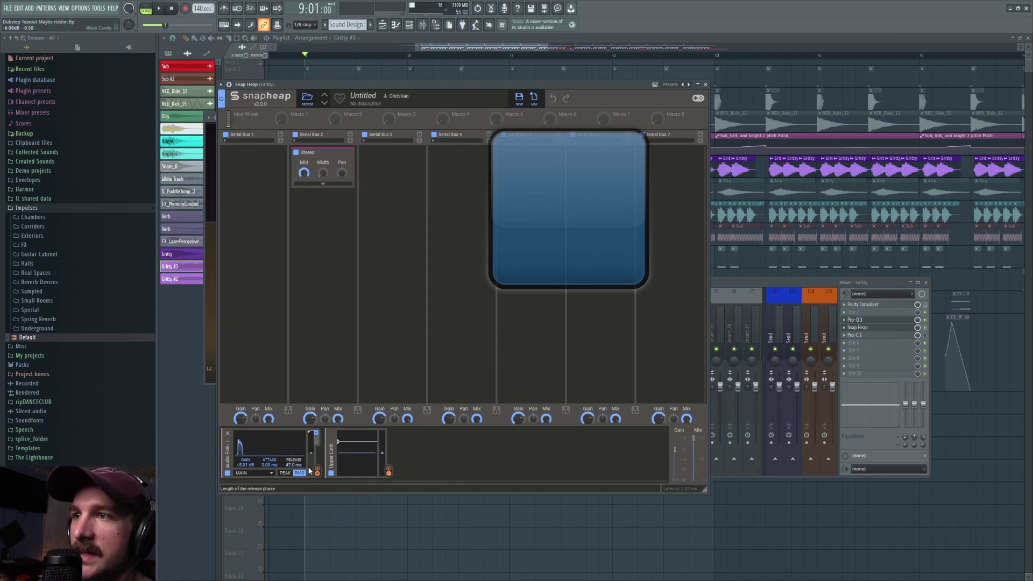
- Toggle Snap Heap on the Gritty track during playback to compare the stereo width on the vectorscope
{"action": "left_click", "coordinate": [927, 331]}
{"action": "key", "text": "space"}
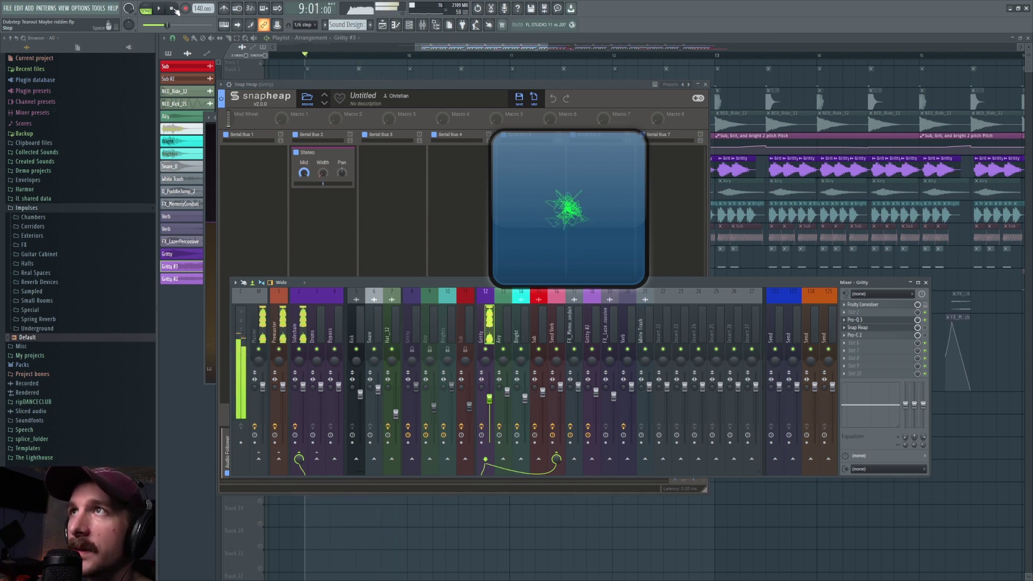
{"action": "left_click", "coordinate": [175, 9]}
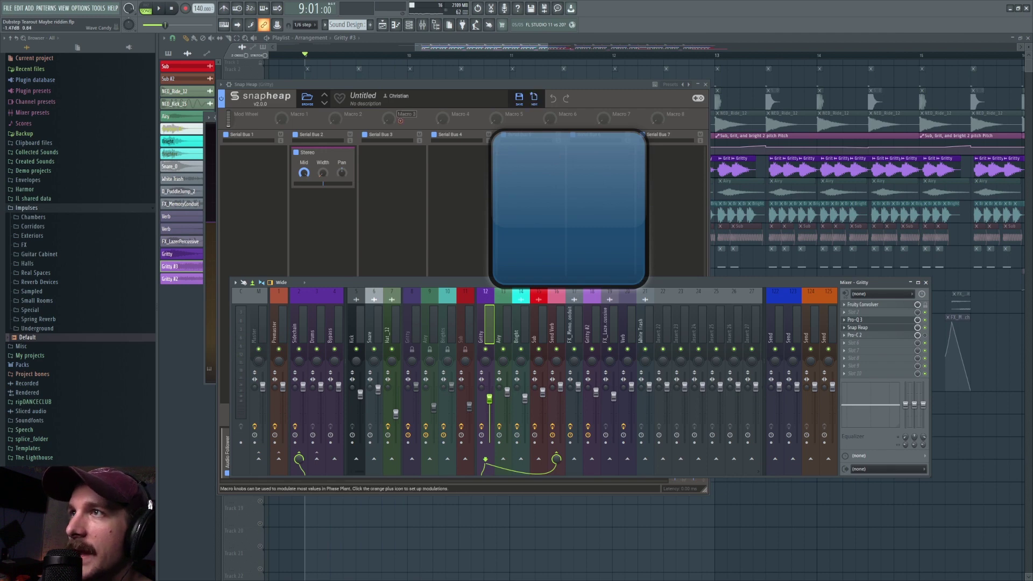
{"action": "left_click", "coordinate": [416, 245]}
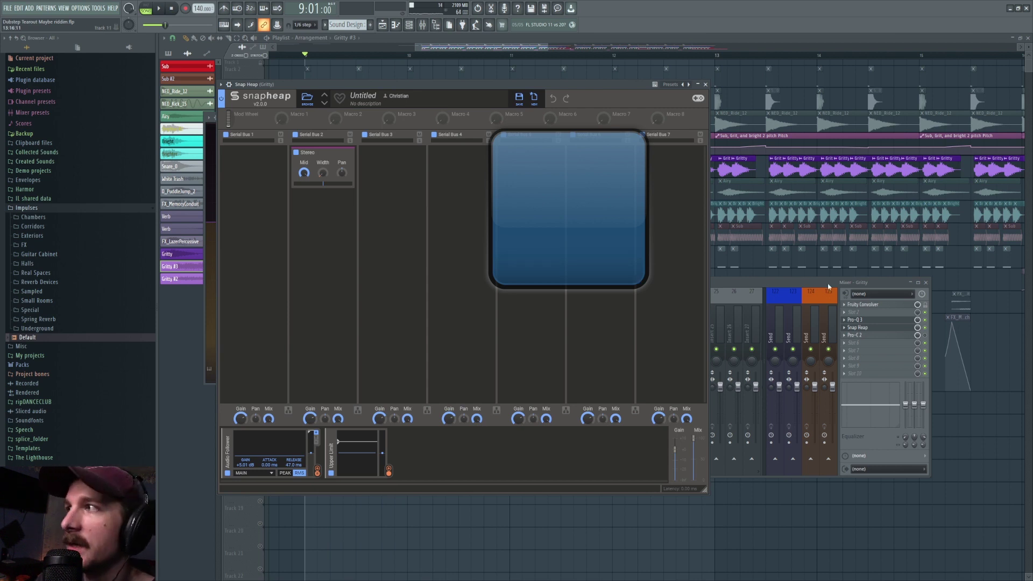
- Open the Pro-C 2 compressor on the Gritty mixer track to examine its settings
{"action": "key", "text": "F9"}
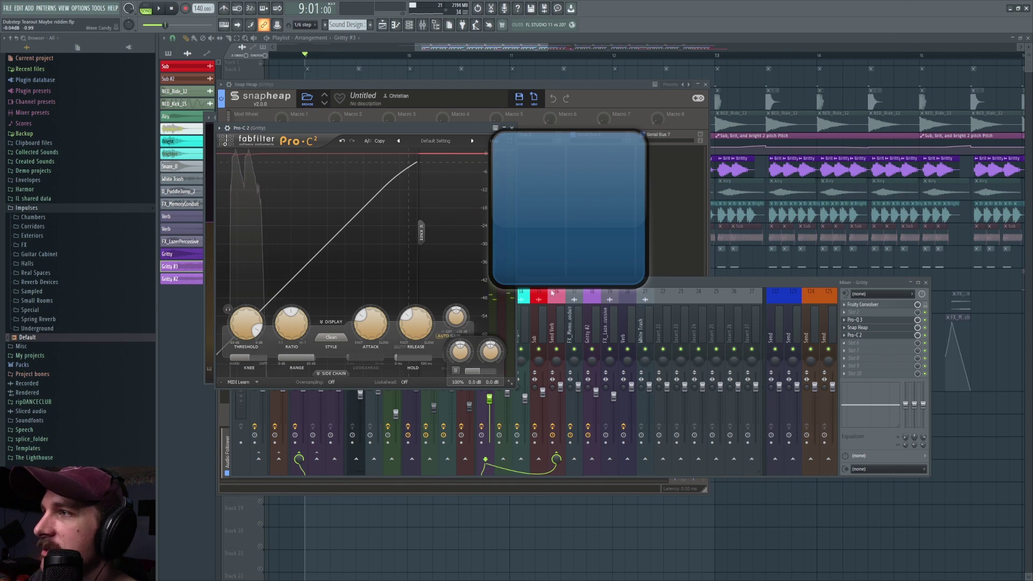
{"action": "left_click", "coordinate": [896, 337]}
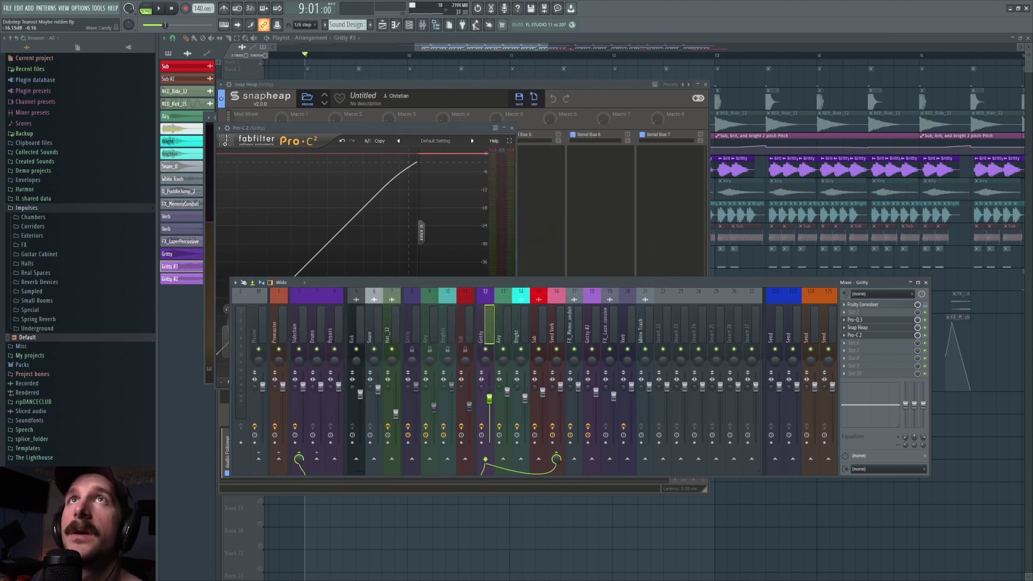
{"action": "left_click", "coordinate": [503, 322]}
{"action": "left_click", "coordinate": [486, 317]}
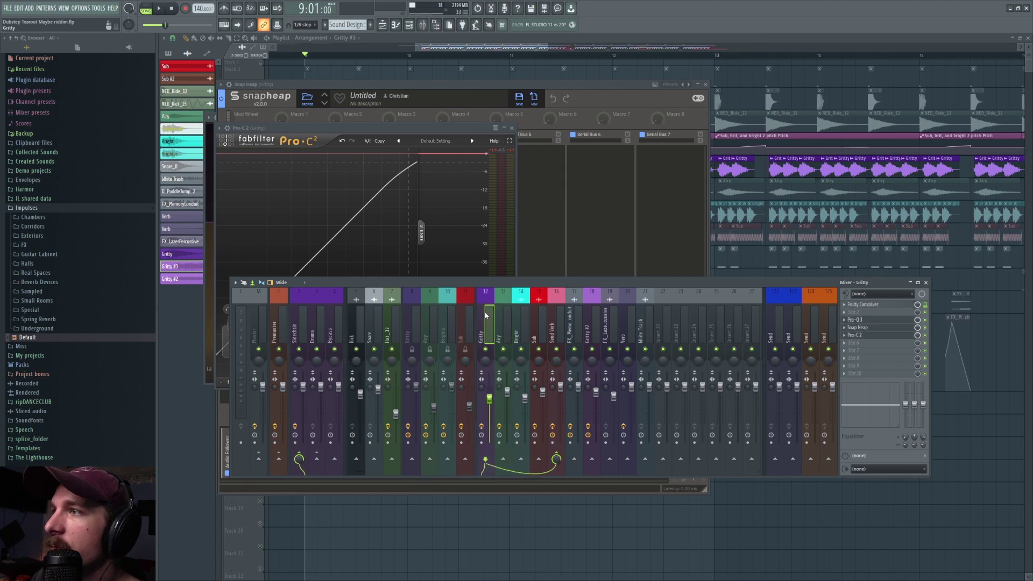
- Close all open plugin windows and unmute the Bright layer on Track 8 of the playlist
{"action": "left_click", "coordinate": [861, 323]}
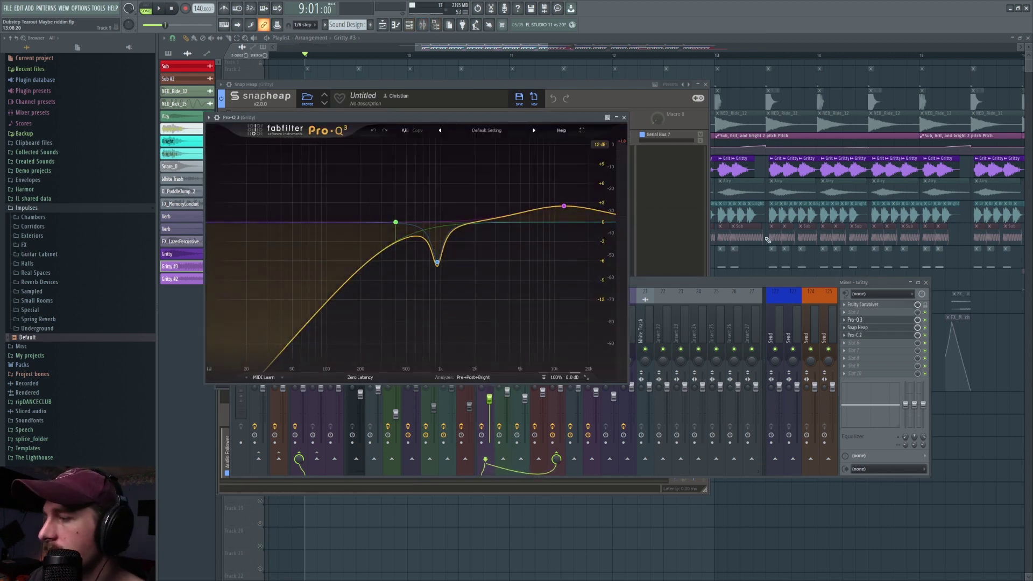
{"action": "key", "text": "F12"}
{"action": "key", "text": "F6"}
{"action": "left_click", "coordinate": [382, 25]}
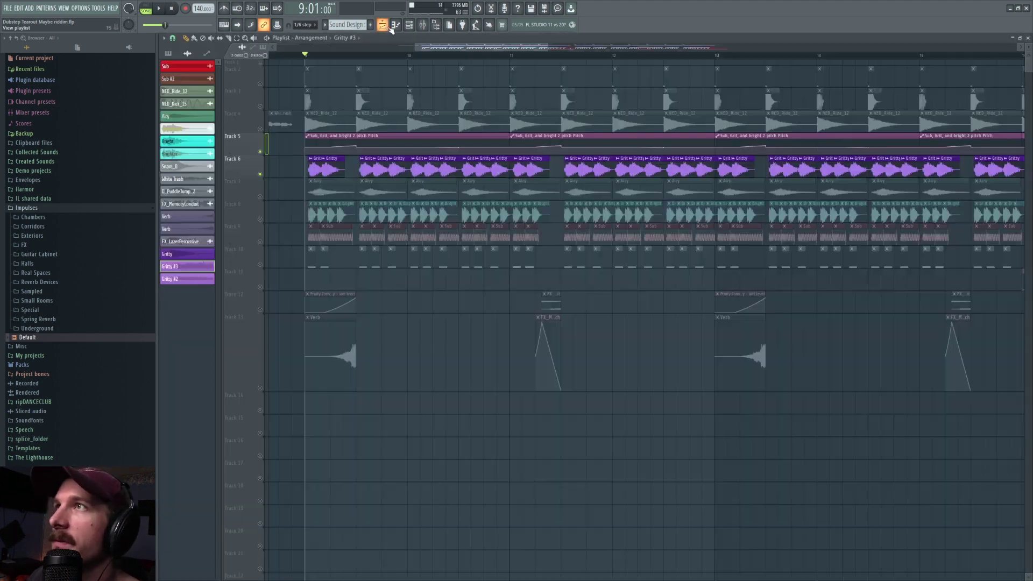
{"action": "left_click", "coordinate": [422, 25]}
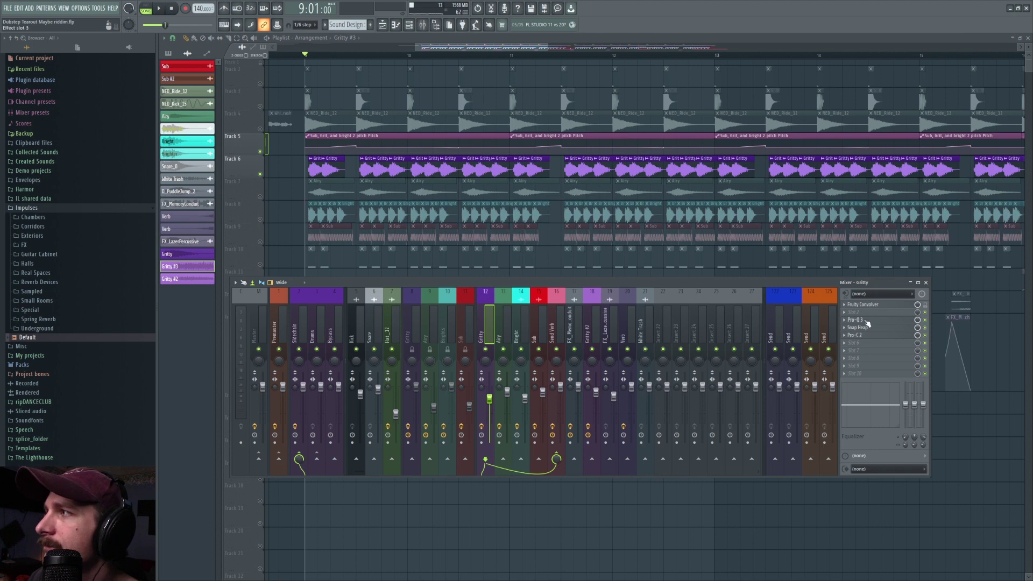
{"action": "left_click", "coordinate": [856, 320]}
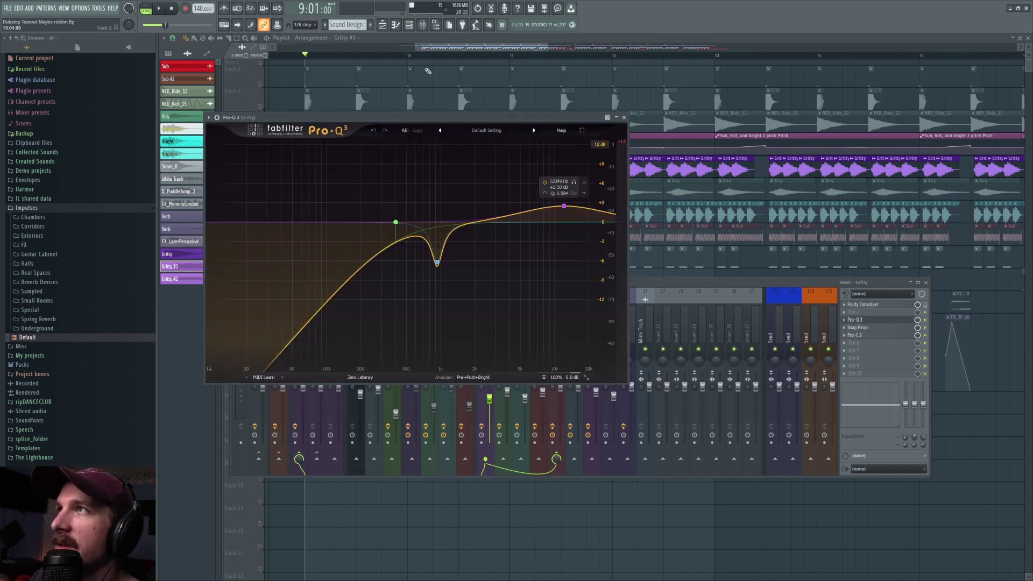
{"action": "left_click", "coordinate": [427, 80]}
{"action": "left_click", "coordinate": [260, 220]}
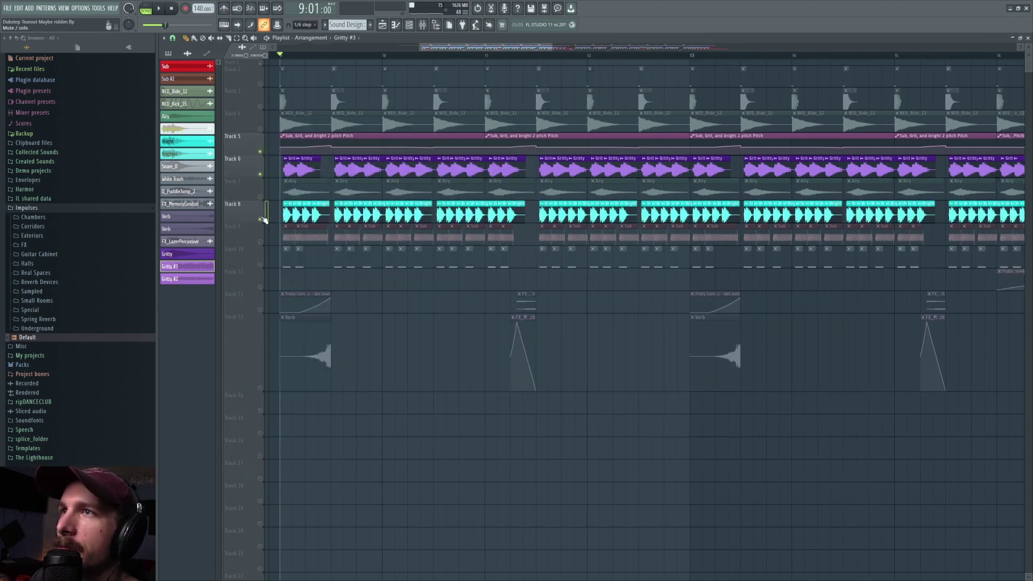
- Open Pro-Q 3 on the Gritty track, check the Bright external spectrum in its analyzer, and play both layers to compare them
{"action": "left_click", "coordinate": [423, 26]}
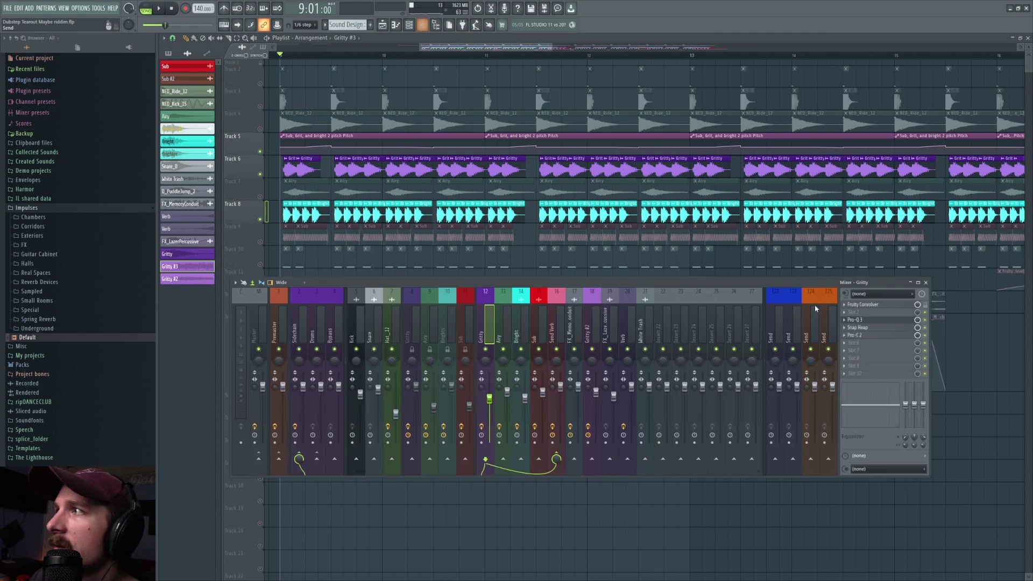
{"action": "left_click", "coordinate": [861, 321]}
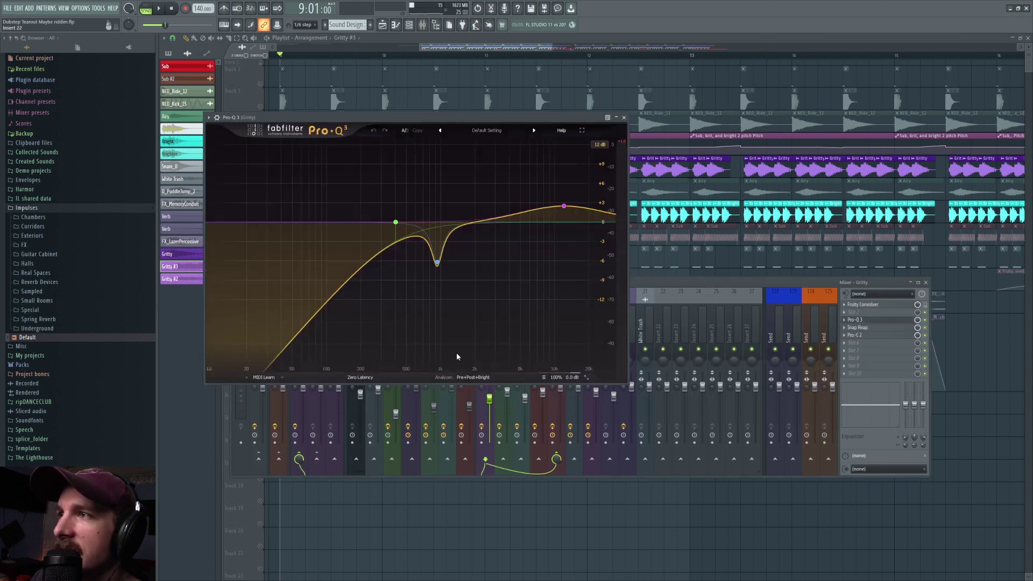
{"action": "left_click", "coordinate": [473, 376]}
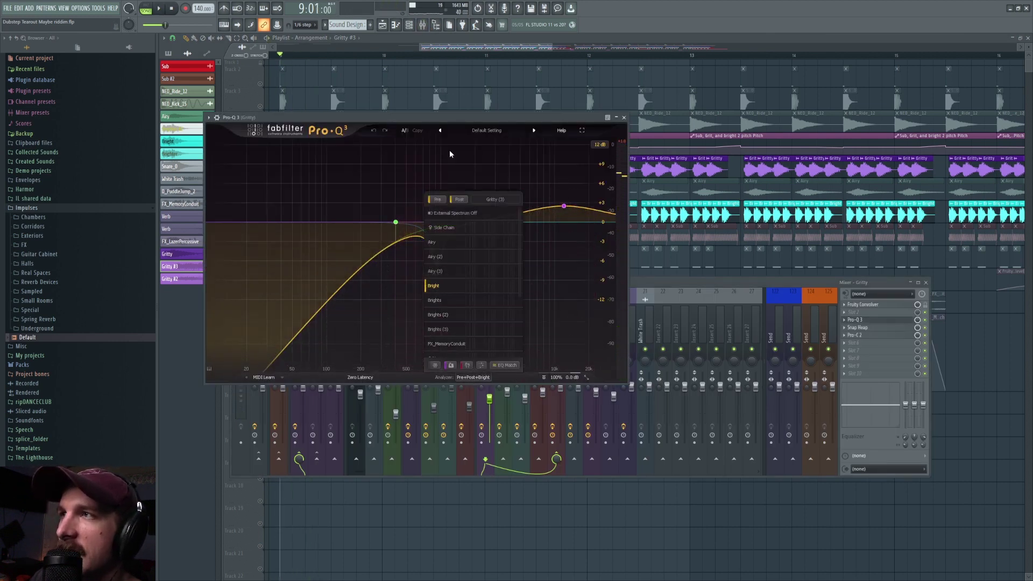
{"action": "left_click", "coordinate": [437, 263]}
{"action": "key", "text": "space"}
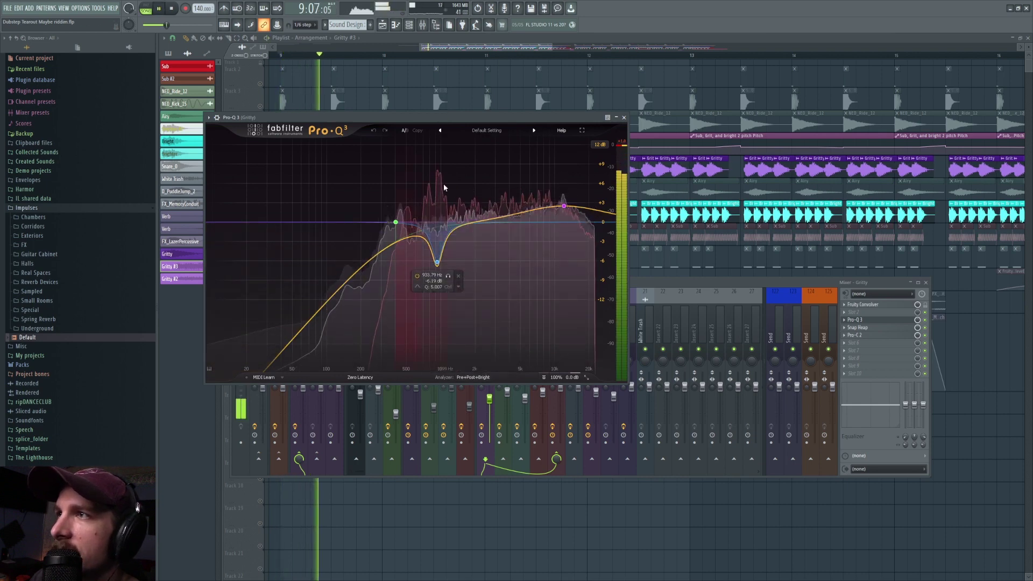
{"action": "key", "text": "space"}
{"action": "key", "text": "space"}
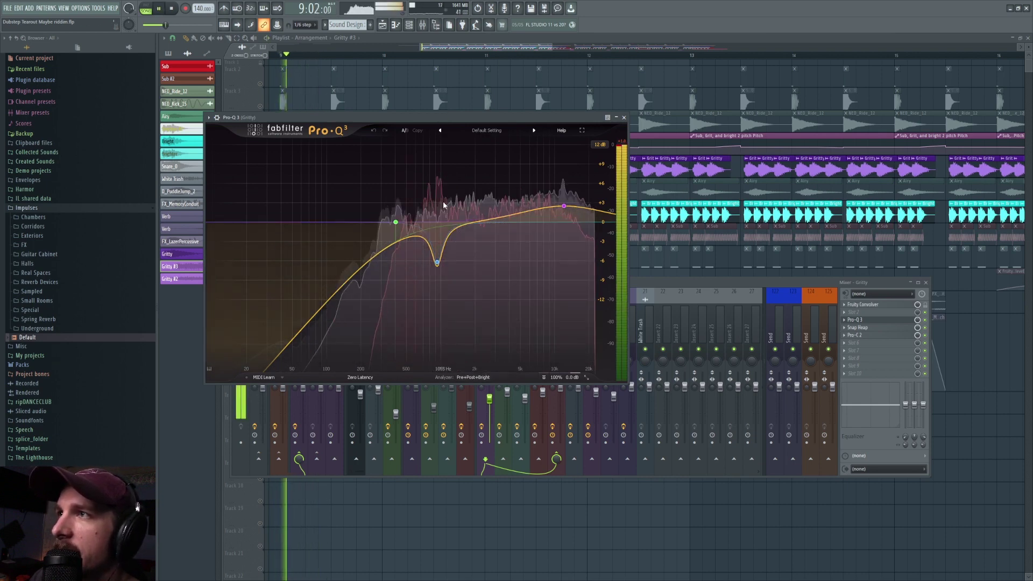
{"action": "key", "text": "space"}
- Set the playback position to 17:09:00 and play that section with Gritty's Pro-Q 3 open to examine the overlapping spectra
{"action": "left_click_drag", "start_coordinate": [481, 48], "coordinate": [613, 49]}
{"action": "left_click", "coordinate": [393, 54]}
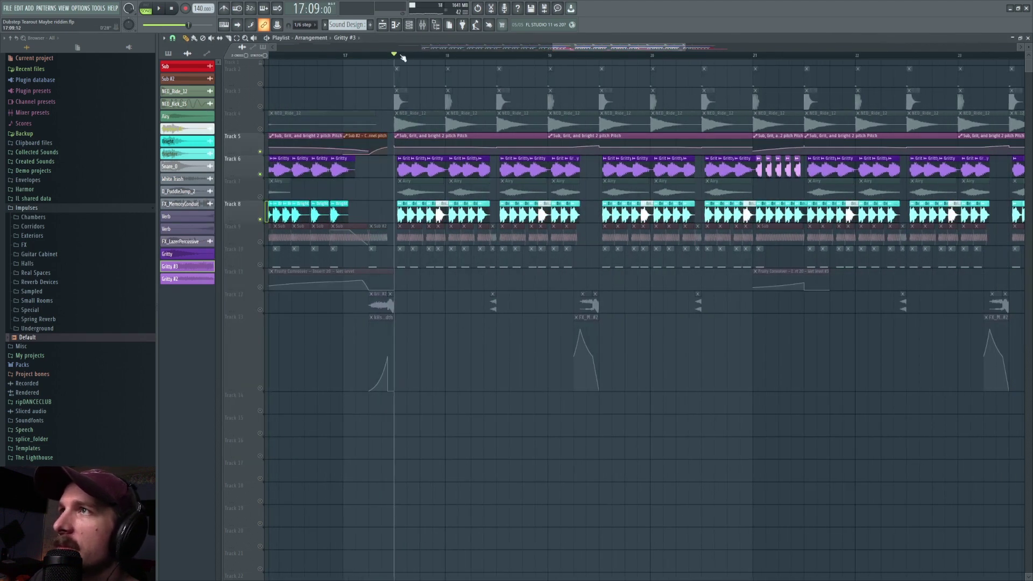
{"action": "left_click", "coordinate": [426, 27]}
{"action": "left_click", "coordinate": [856, 320]}
{"action": "key", "text": "space"}
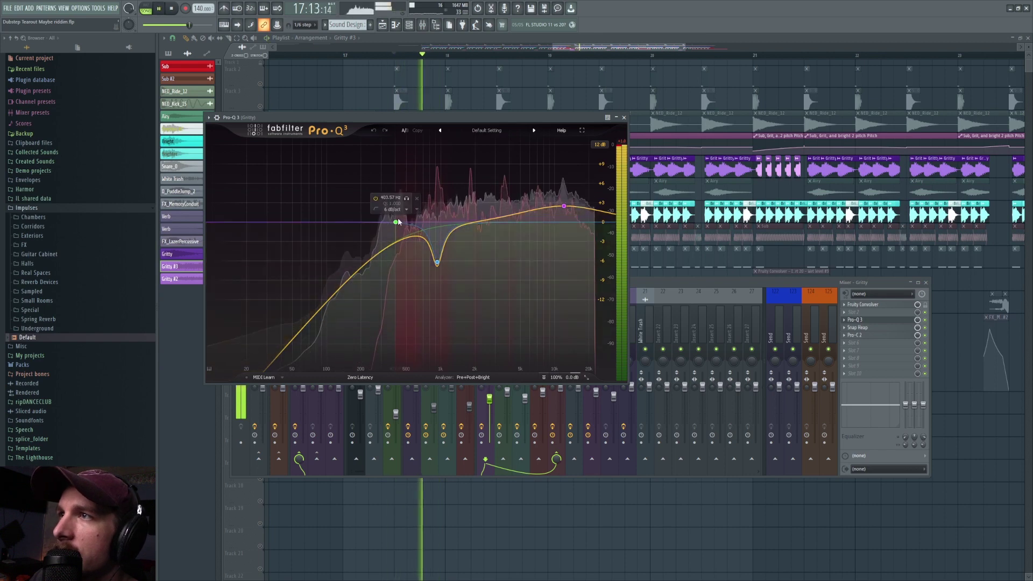
{"action": "key", "text": "space"}
- Bring the mixer to the front and play Gritty and Bright together from 17:09:00 to compare their levels
{"action": "left_click", "coordinate": [698, 289]}
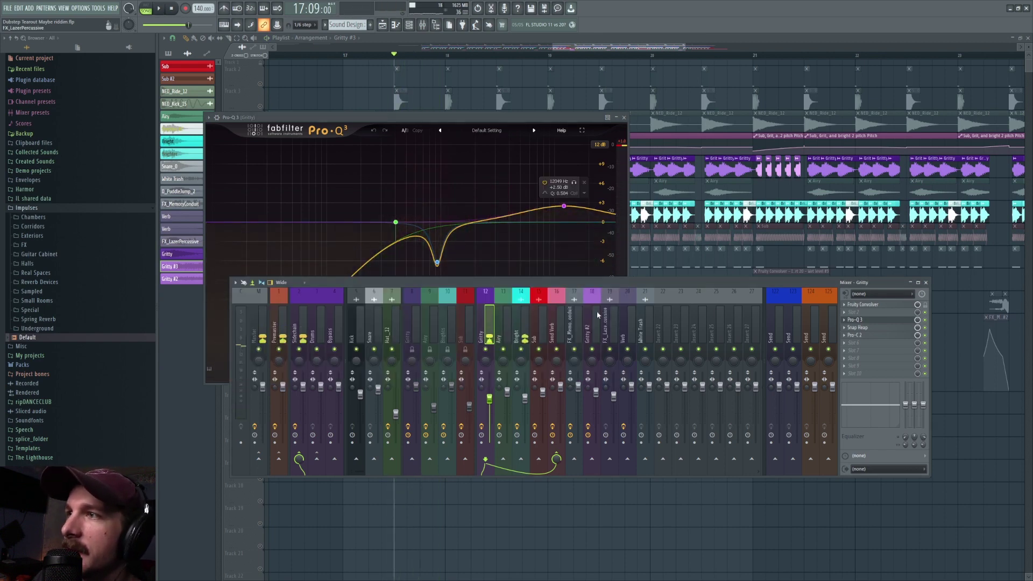
{"action": "left_click_drag", "start_coordinate": [576, 50], "coordinate": [483, 53]}
{"action": "key", "text": "F9"}
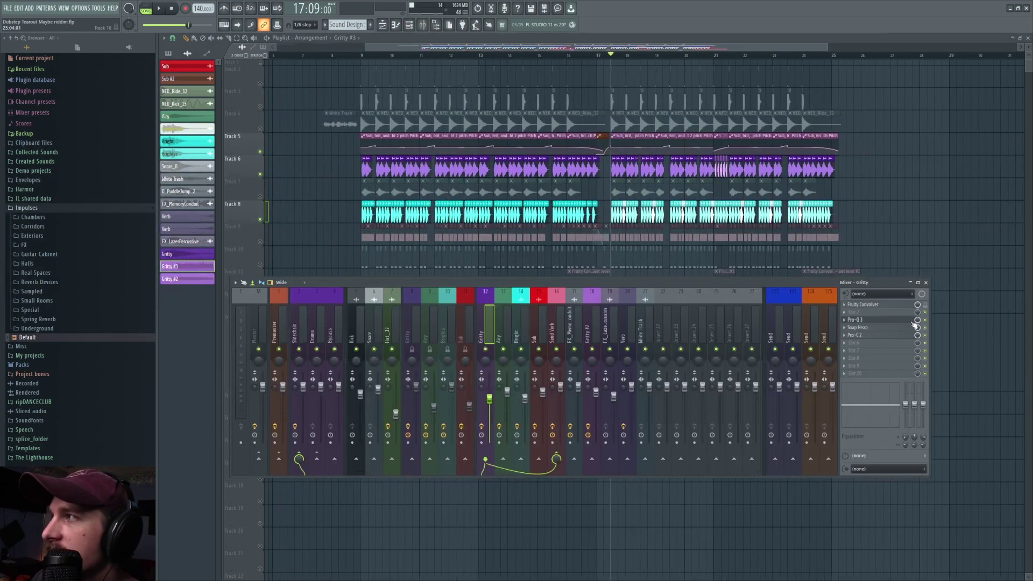
{"action": "key", "text": "space"}
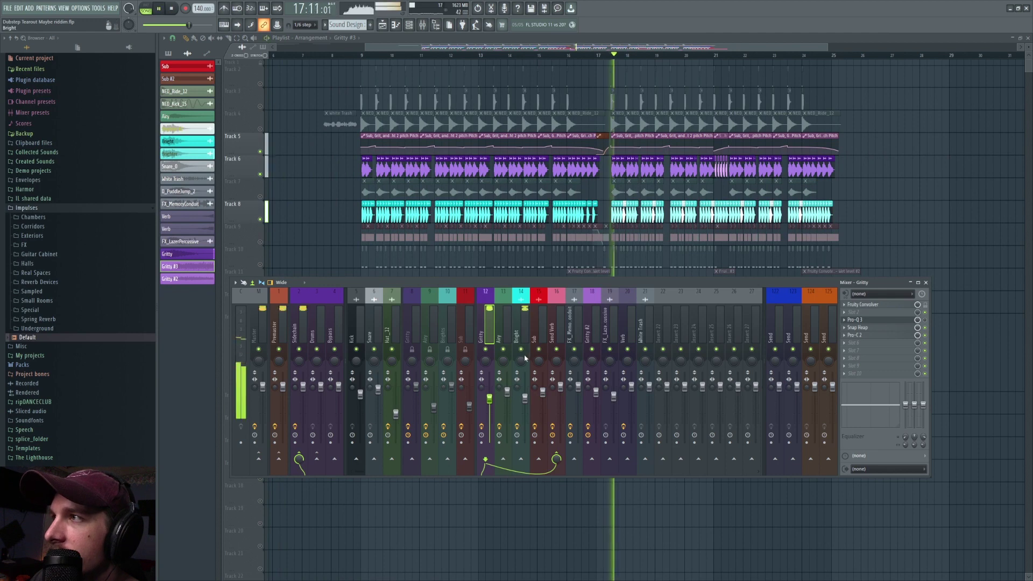
{"action": "key", "text": "space"}
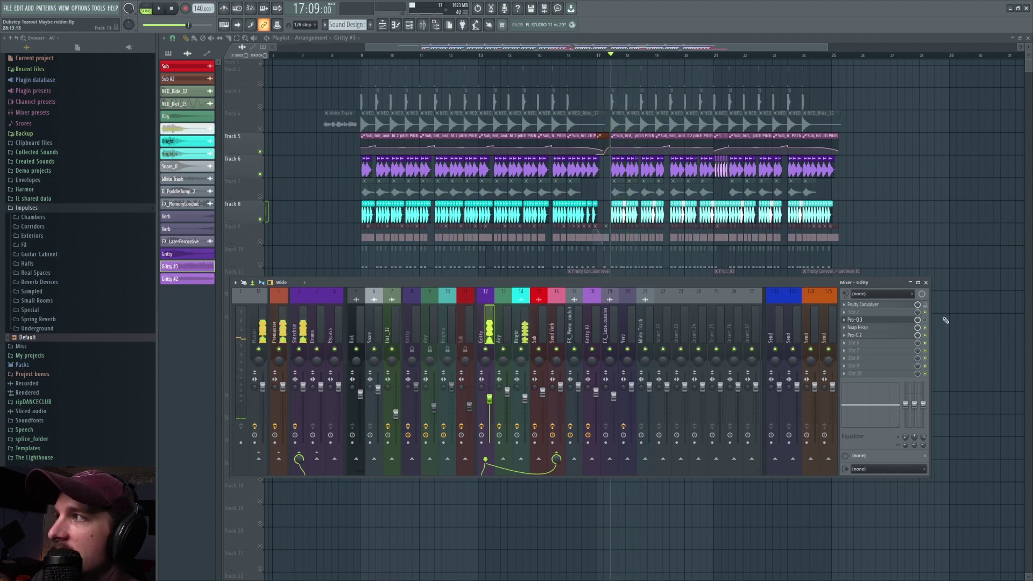
{"action": "key", "text": "space"}
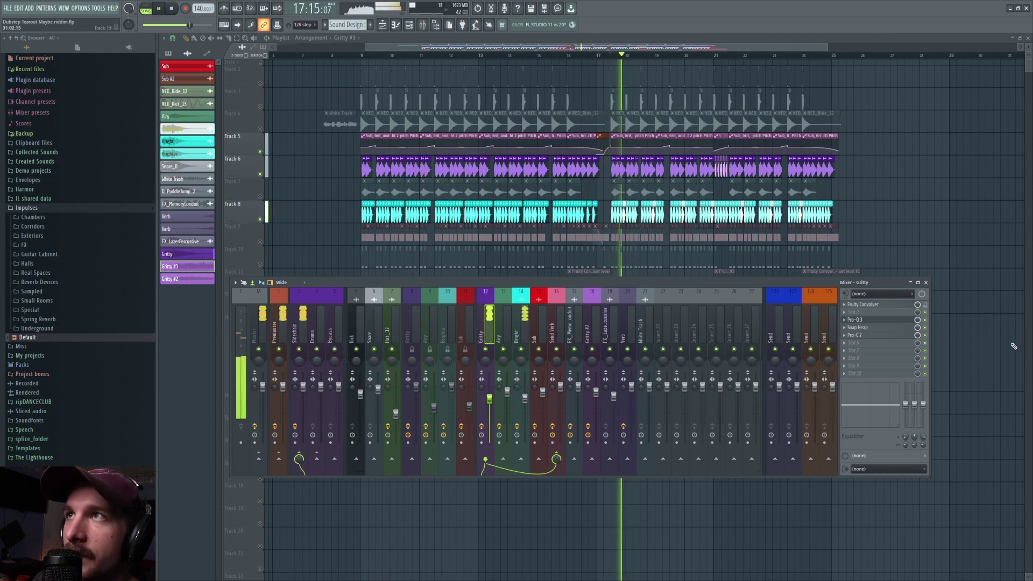
{"action": "key", "text": "space"}
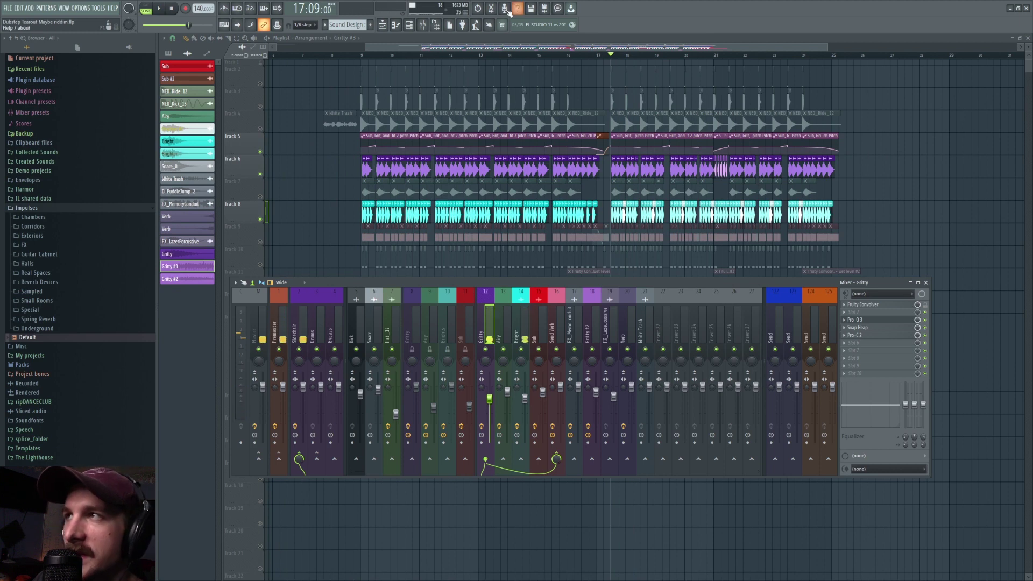
- Set the playback position to 9:01:00 and mute the Gritty layer on Track 6 of the playlist
{"action": "left_click", "coordinate": [362, 54]}
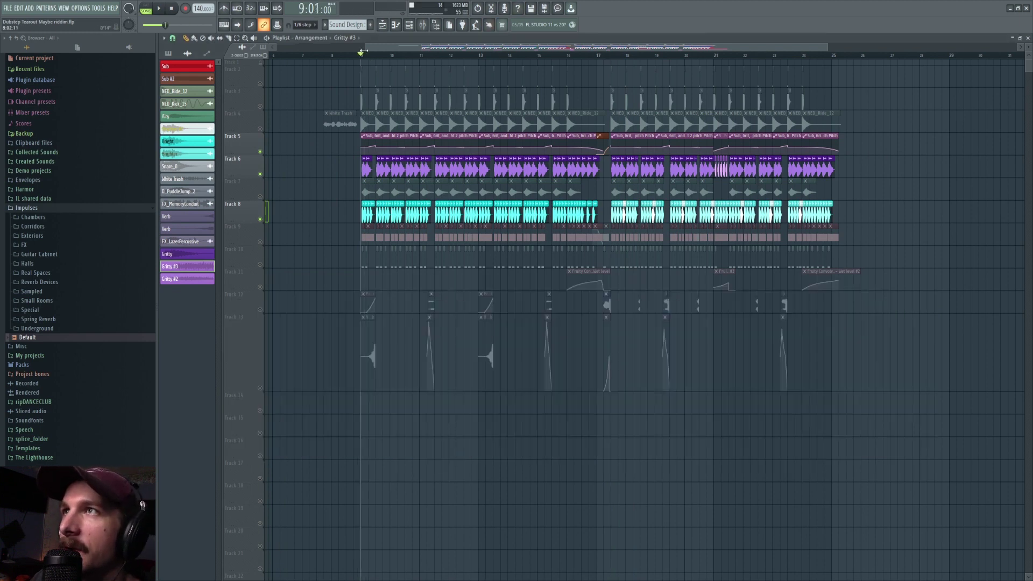
{"action": "scroll", "coordinate": [430, 161], "scroll_direction": "left", "scroll_amount": 2}
{"action": "key", "text": "F9"}
{"action": "left_click", "coordinate": [512, 331]}
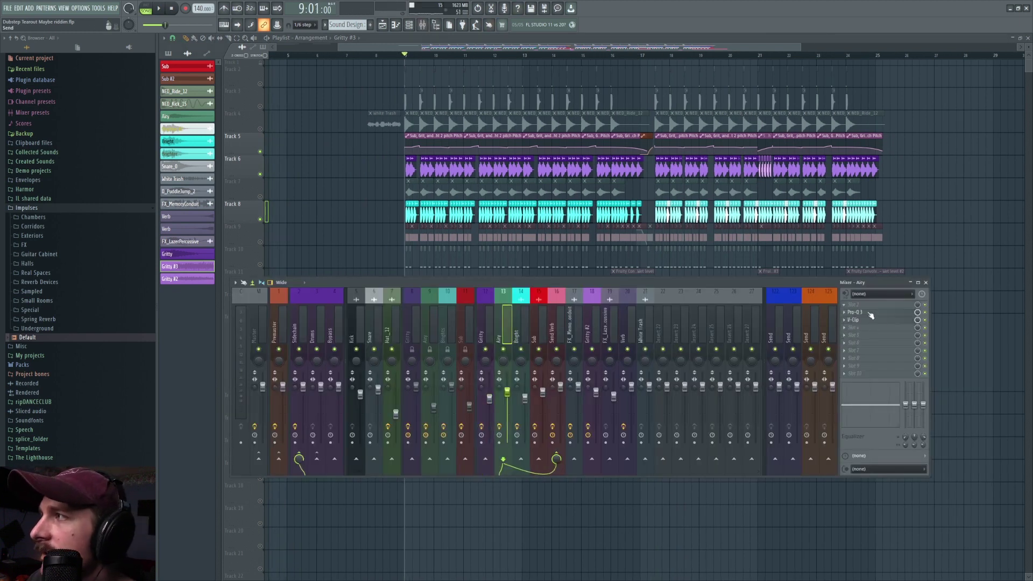
{"action": "left_click", "coordinate": [260, 174]}
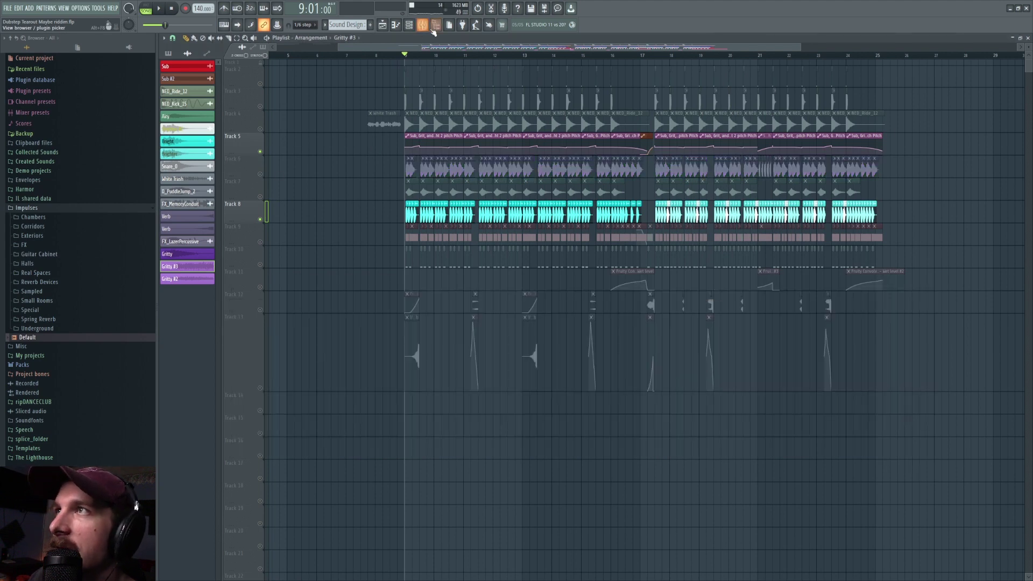
- Open Pro-Q 3 on the Airy mixer track to view its EQ curve
{"action": "key", "text": "F9"}
{"action": "left_click", "coordinate": [867, 314]}
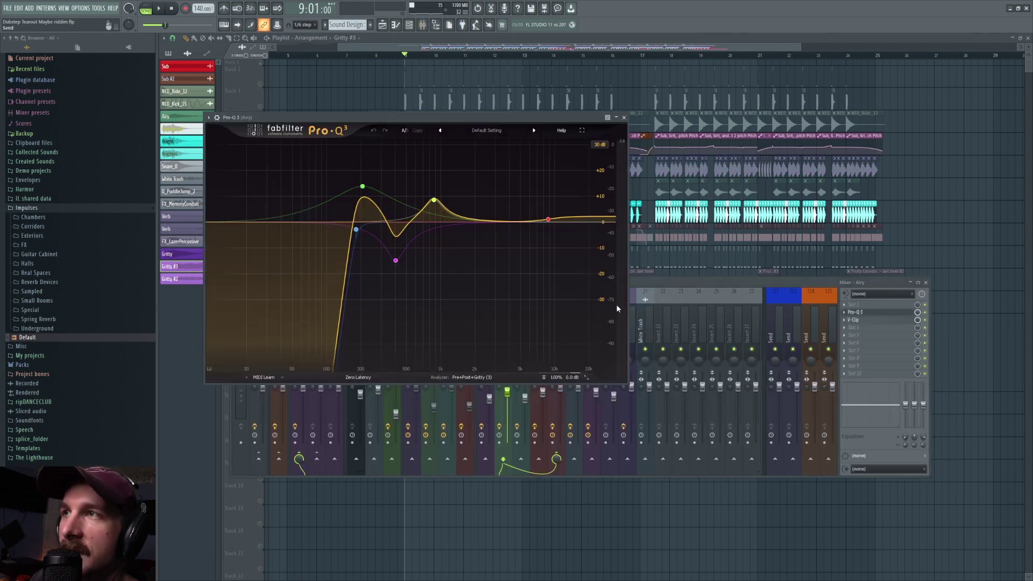
{"action": "left_click", "coordinate": [598, 312]}
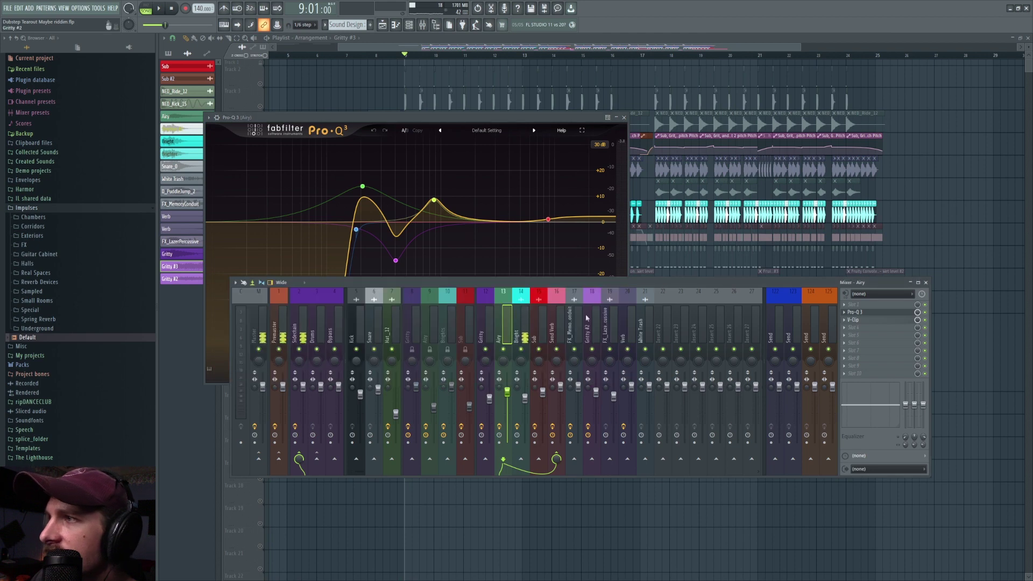
- Return the playback position to 9:01:00, open Fruity Reeverb 2 on the Bright mixer track, and play the layer
{"action": "left_click", "coordinate": [458, 55]}
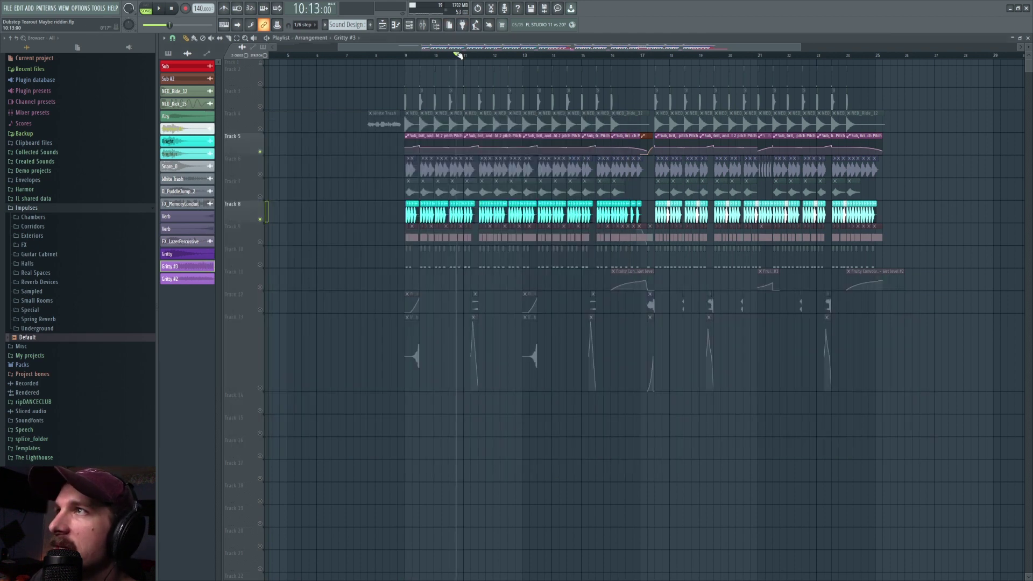
{"action": "left_click", "coordinate": [405, 56]}
{"action": "scroll", "coordinate": [406, 56], "scroll_direction": "up", "scroll_amount": 3}
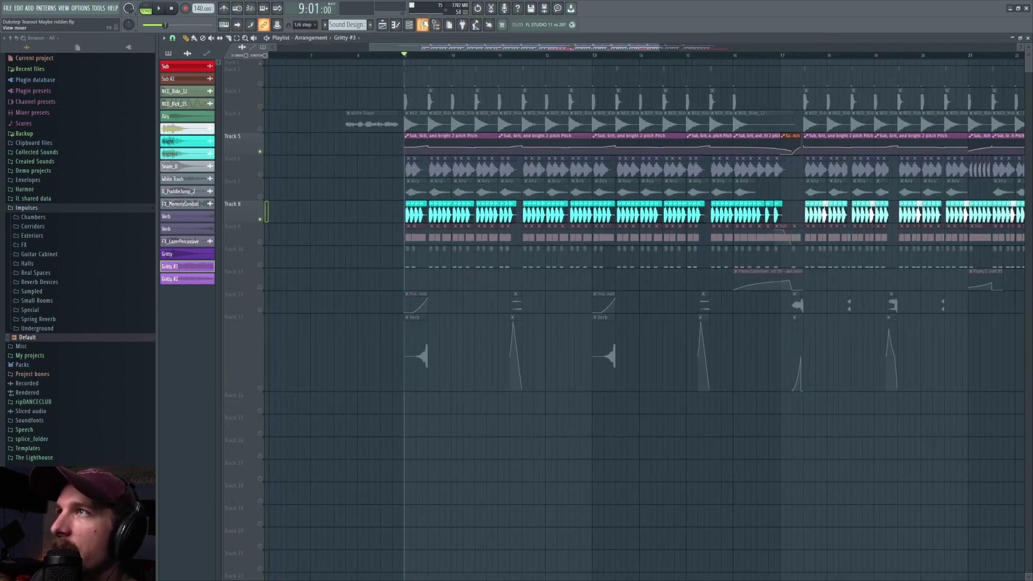
{"action": "left_click", "coordinate": [423, 24]}
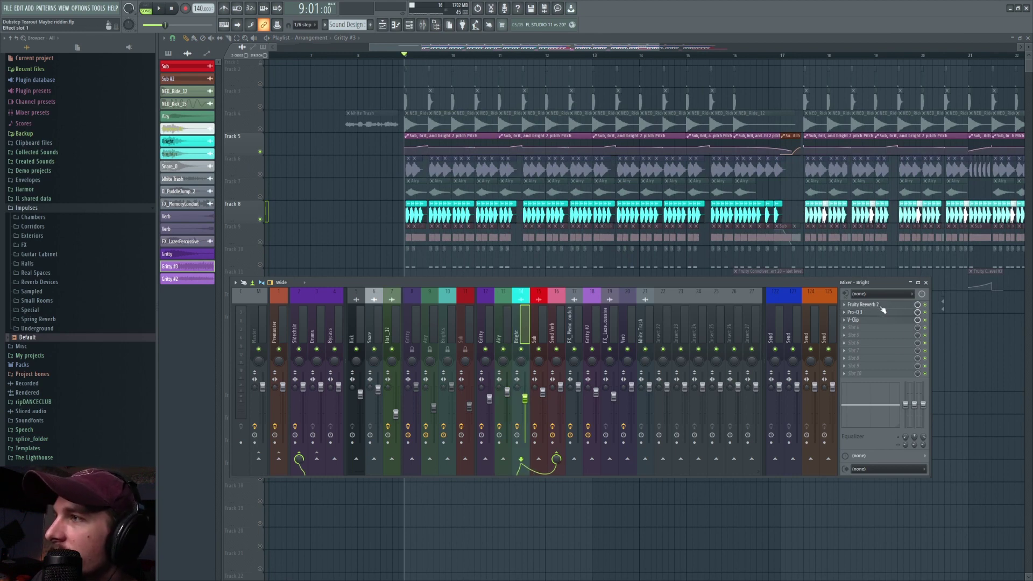
{"action": "left_click", "coordinate": [881, 305]}
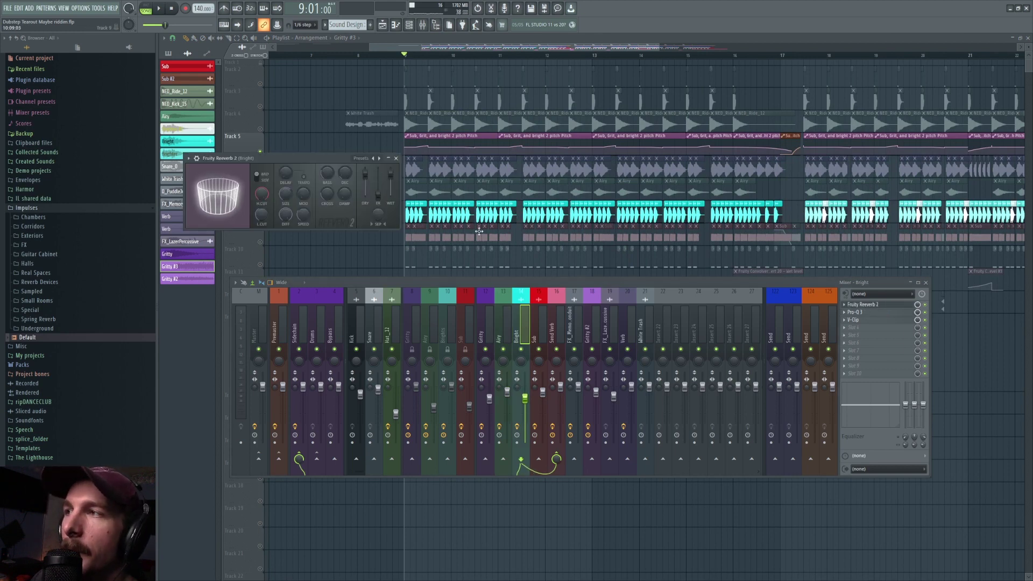
{"action": "key", "text": "space"}
{"action": "key", "text": "space"}
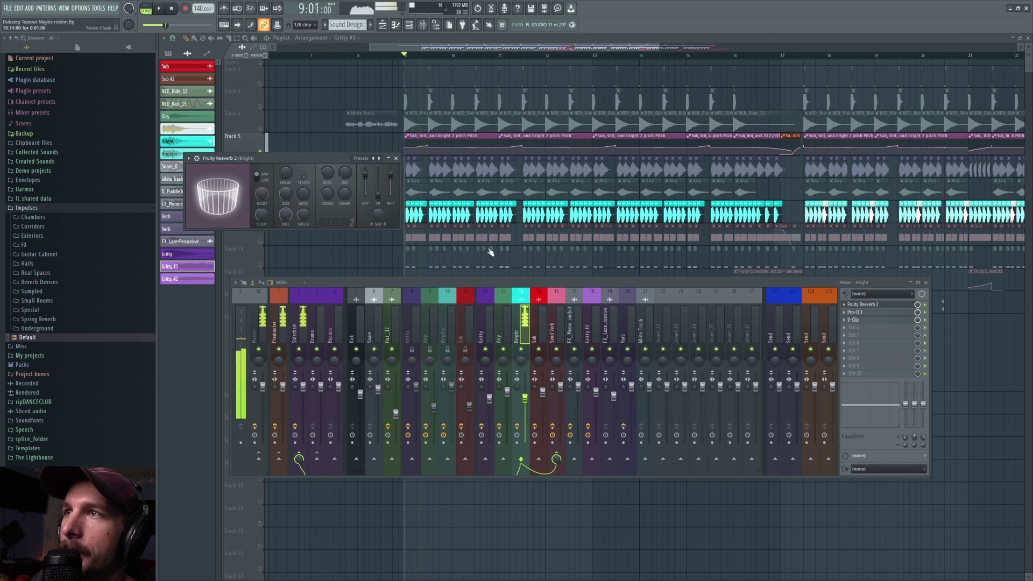
- Open Pro-Q 3 and V-Clip on the Bright mixer track and play the layer to examine its low cut and clipping
{"action": "left_click", "coordinate": [871, 314]}
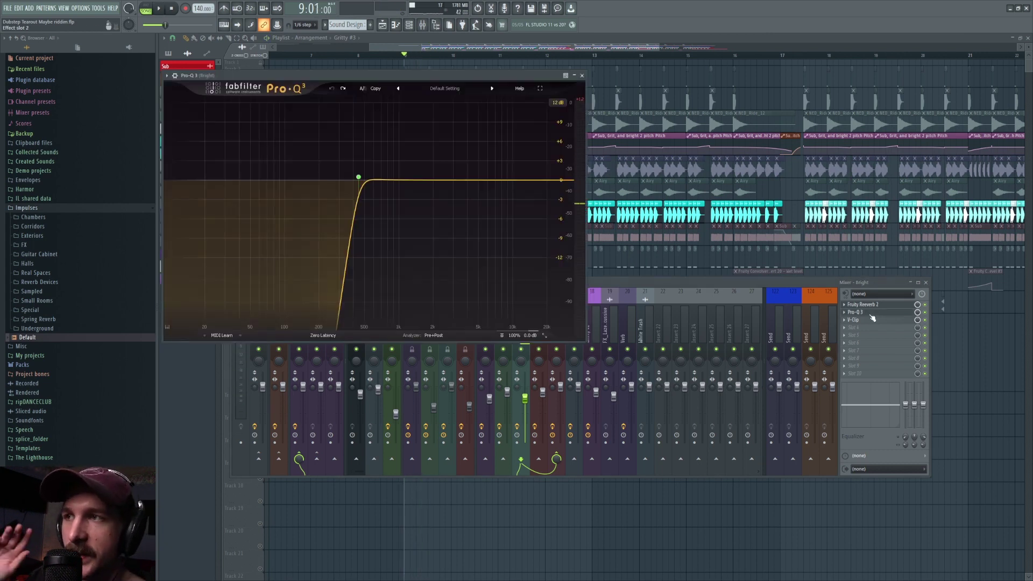
{"action": "left_click", "coordinate": [867, 314]}
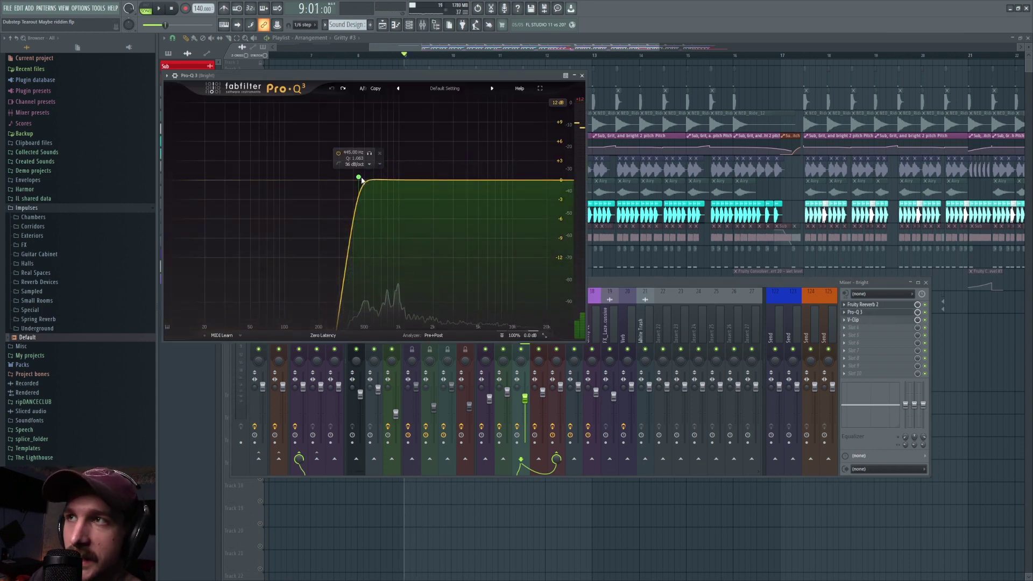
{"action": "left_click", "coordinate": [862, 321]}
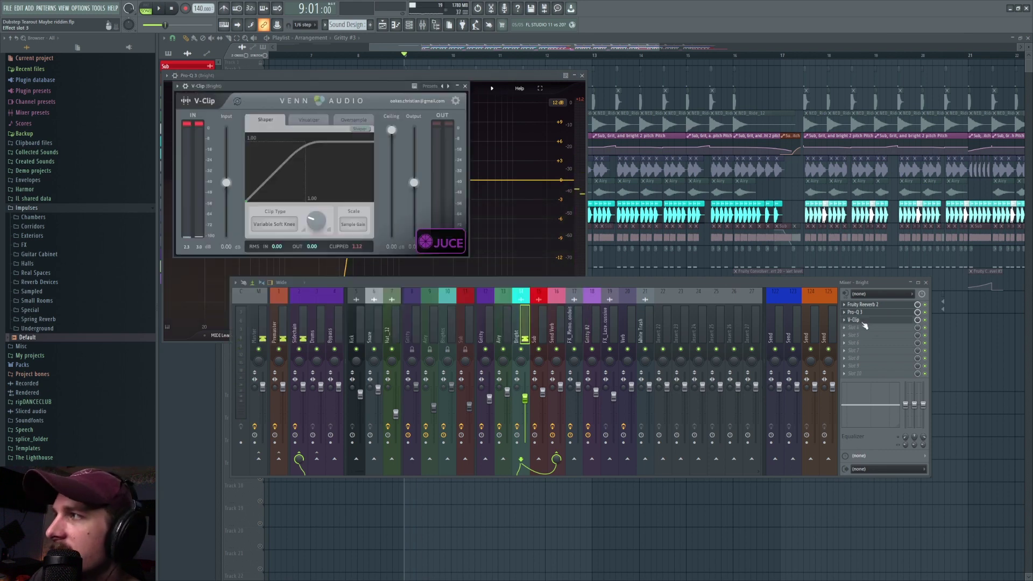
{"action": "key", "text": "space"}
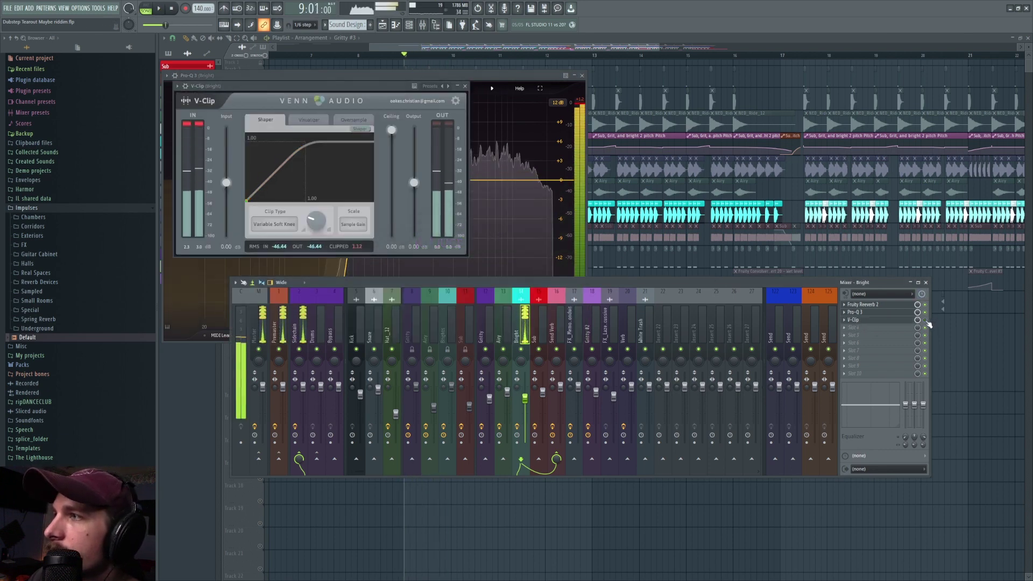
{"action": "key", "text": "space"}
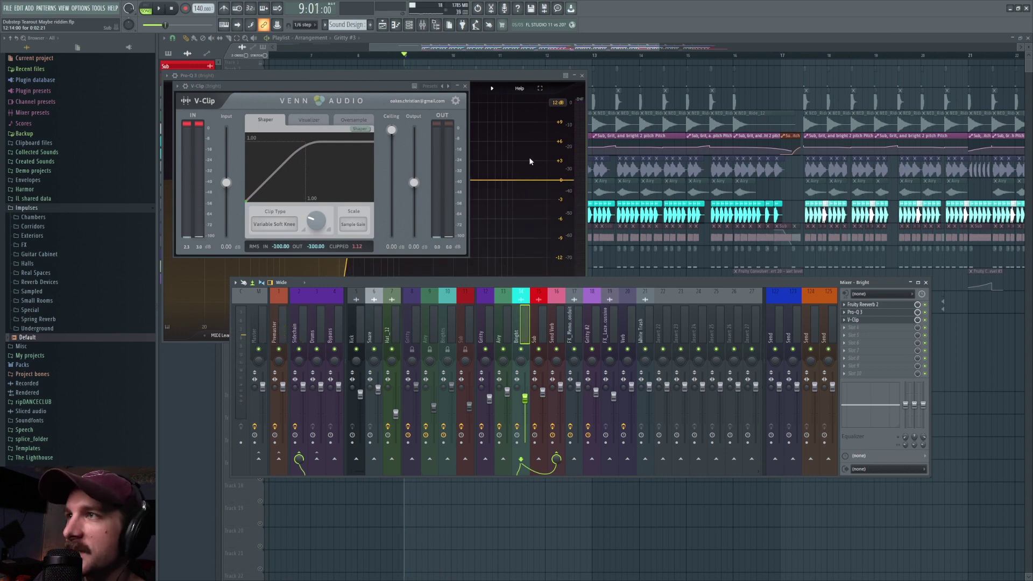
- Select the Airy mixer track and look through the channel rack and its channel filter options
{"action": "left_click", "coordinate": [505, 329]}
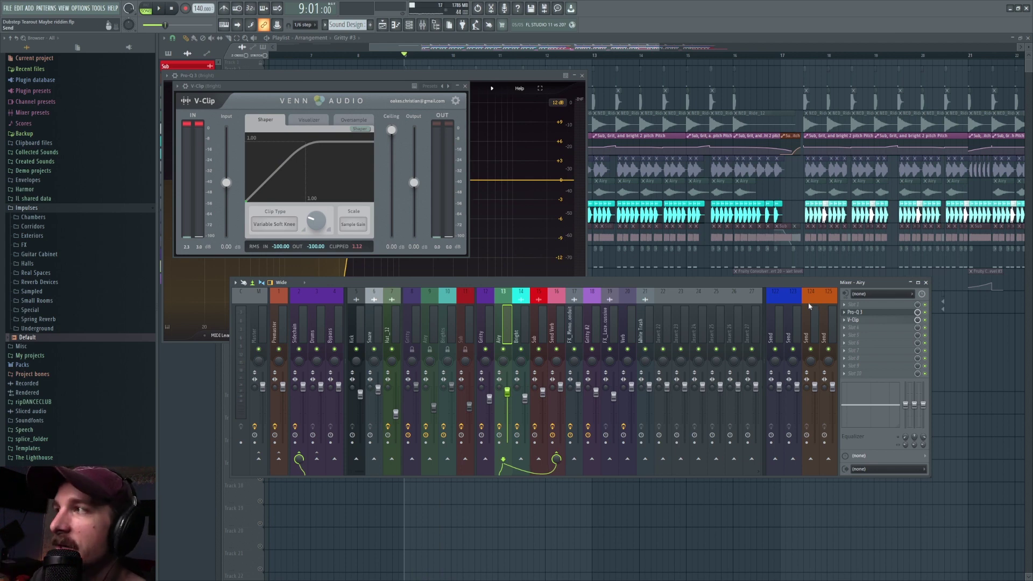
{"action": "left_click", "coordinate": [409, 27]}
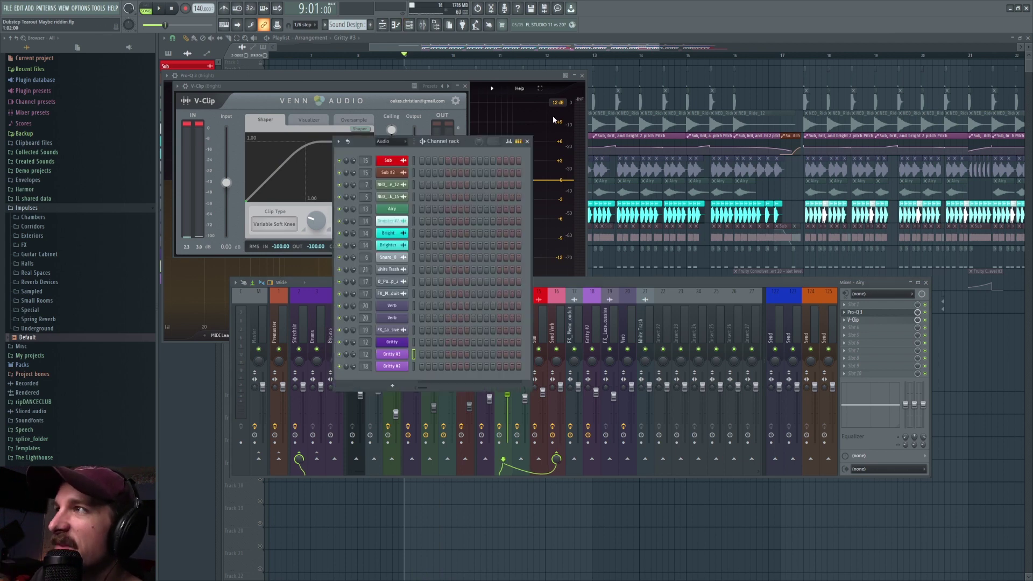
{"action": "left_click", "coordinate": [566, 283]}
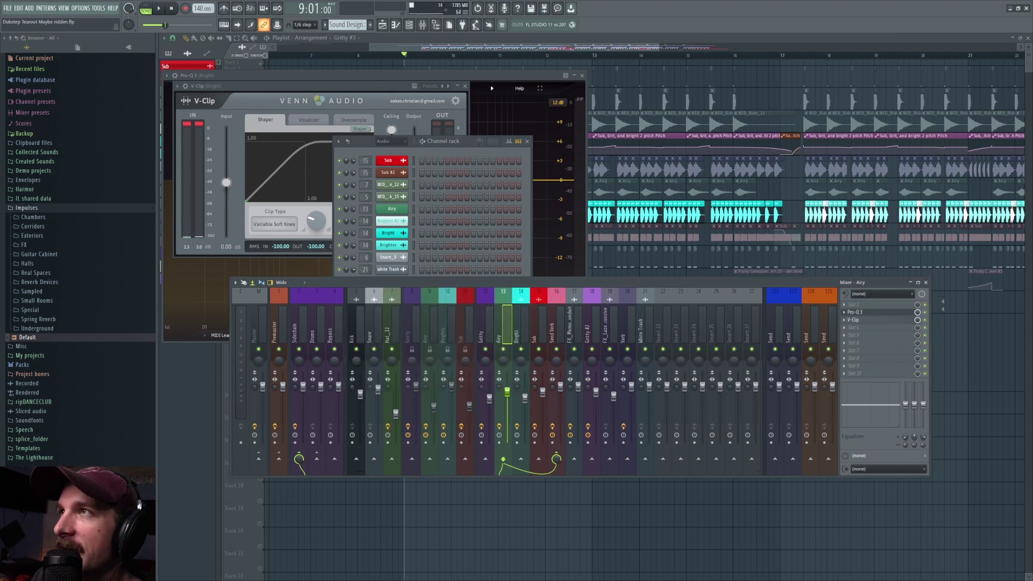
{"action": "left_click", "coordinate": [410, 26]}
{"action": "left_click", "coordinate": [385, 141]}
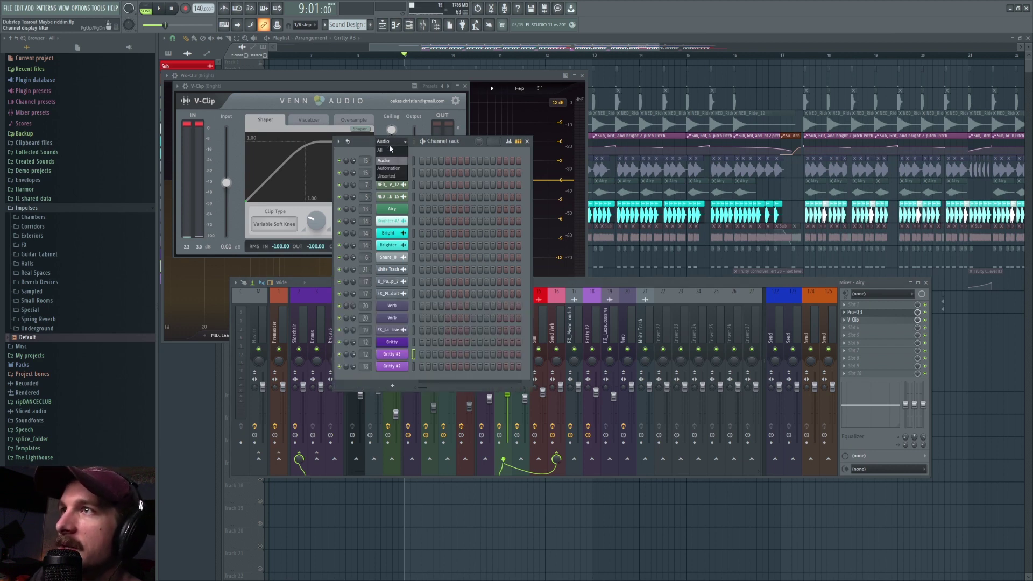
{"action": "left_click", "coordinate": [382, 148]}
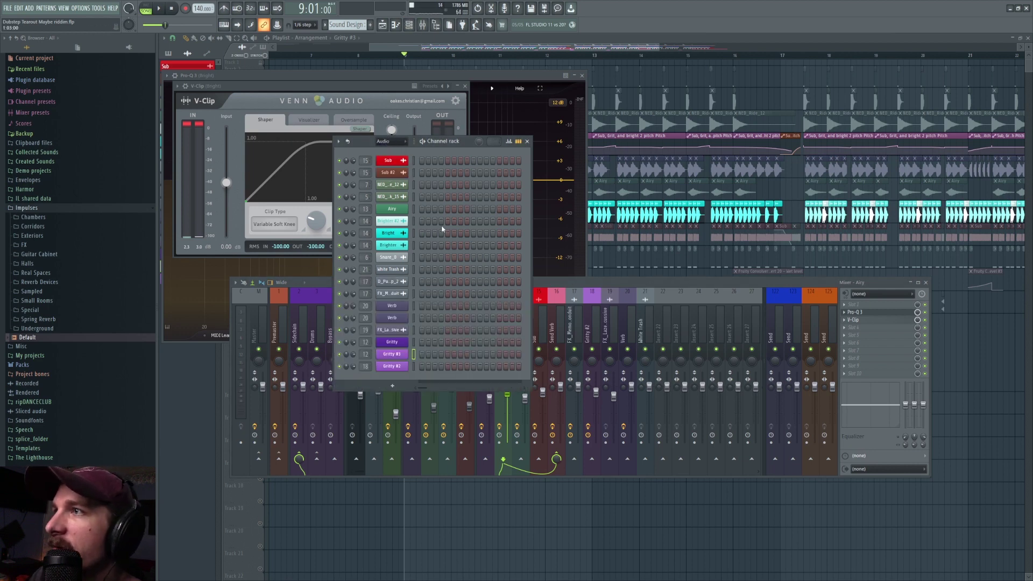
- Bring up Pro-Q 3 on the Airy mixer track and play the layer soloed to examine its spectrum
{"action": "left_click", "coordinate": [560, 315]}
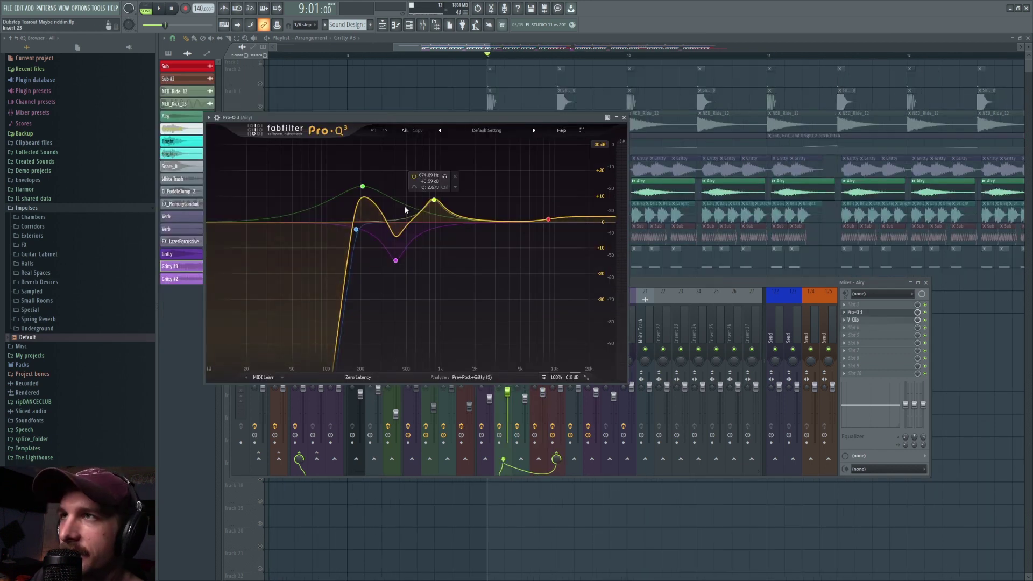
{"action": "left_click_drag", "start_coordinate": [472, 112], "coordinate": [562, 227]}
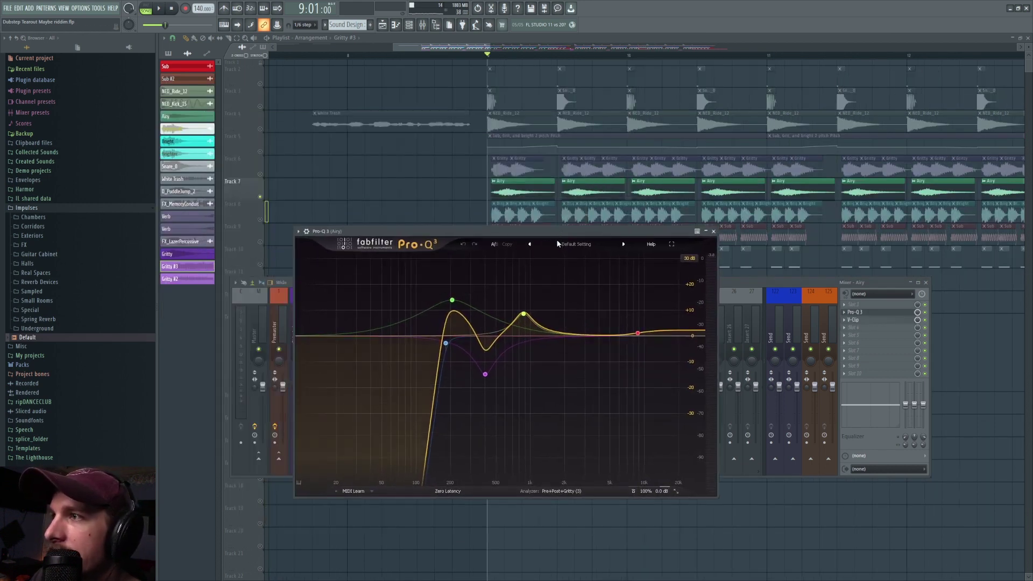
{"action": "key", "text": "space"}
{"action": "key", "text": "space"}
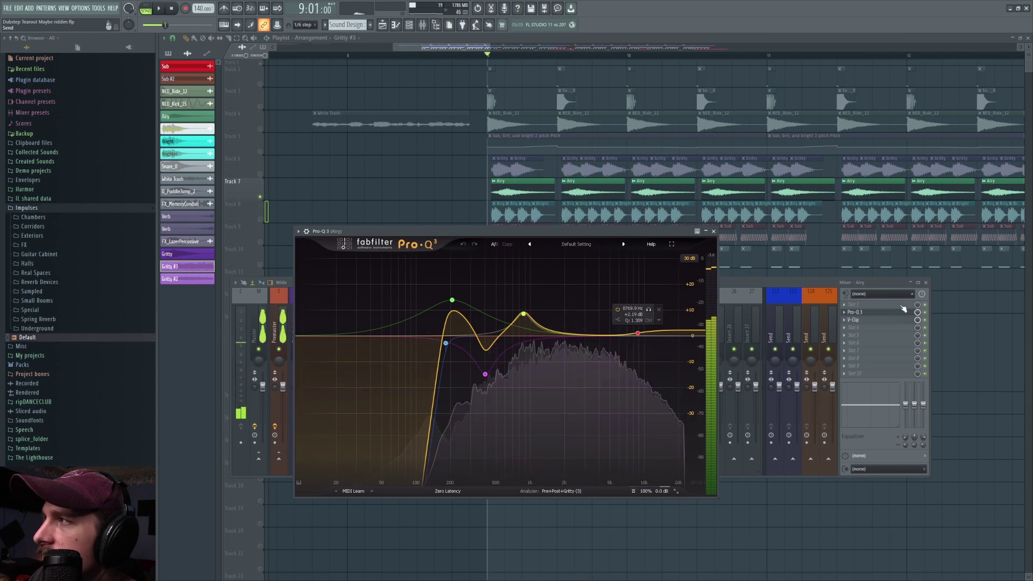
- Replay the soloed Airy layer from 9:01:00 with the mixer in front to check its Pro-Q 3 and V-Clip processing
{"action": "left_click", "coordinate": [931, 319]}
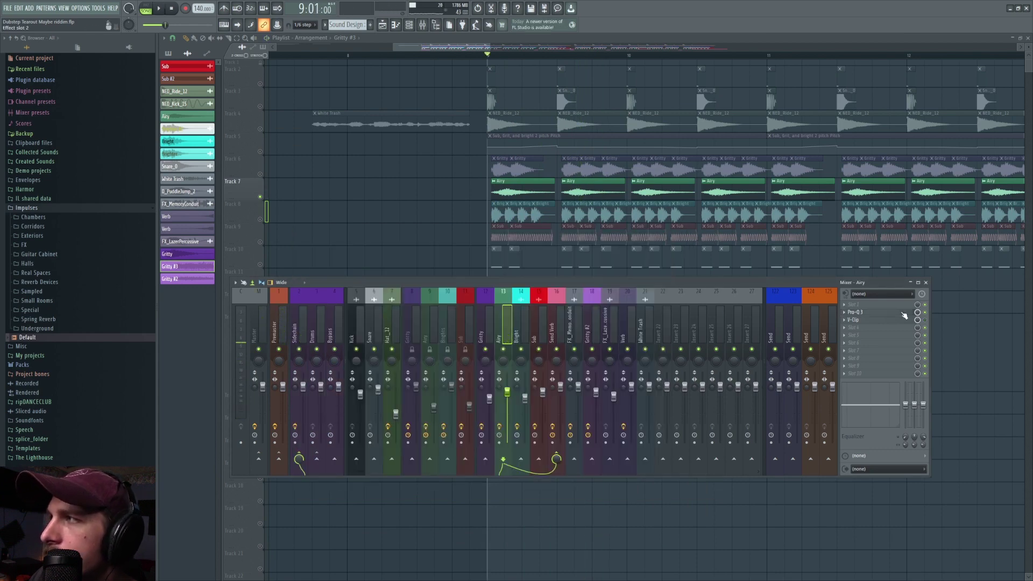
{"action": "left_click", "coordinate": [902, 314]}
{"action": "key", "text": "space"}
{"action": "left_click", "coordinate": [926, 321]}
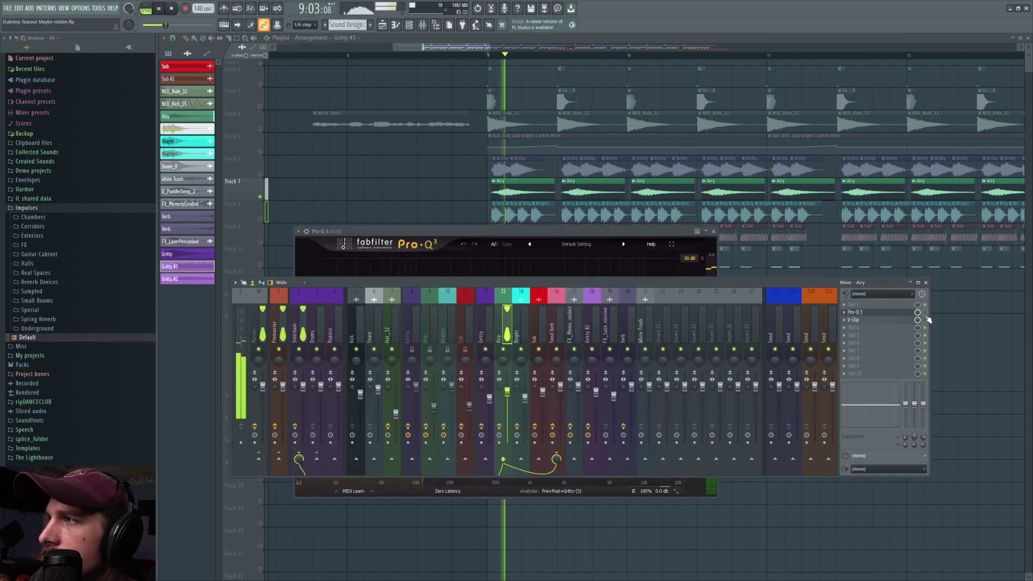
{"action": "key", "text": "space"}
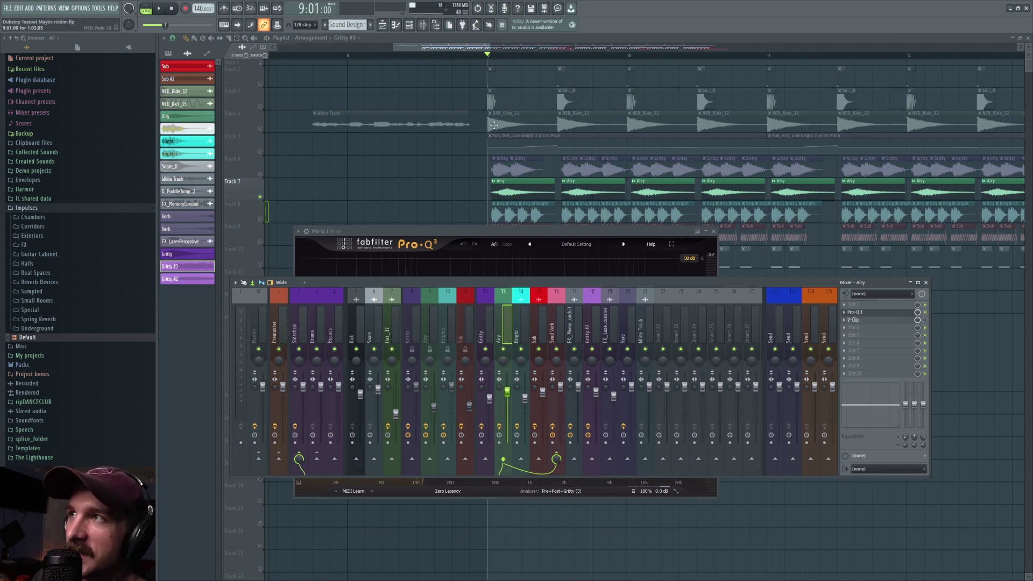
{"action": "key", "text": "space"}
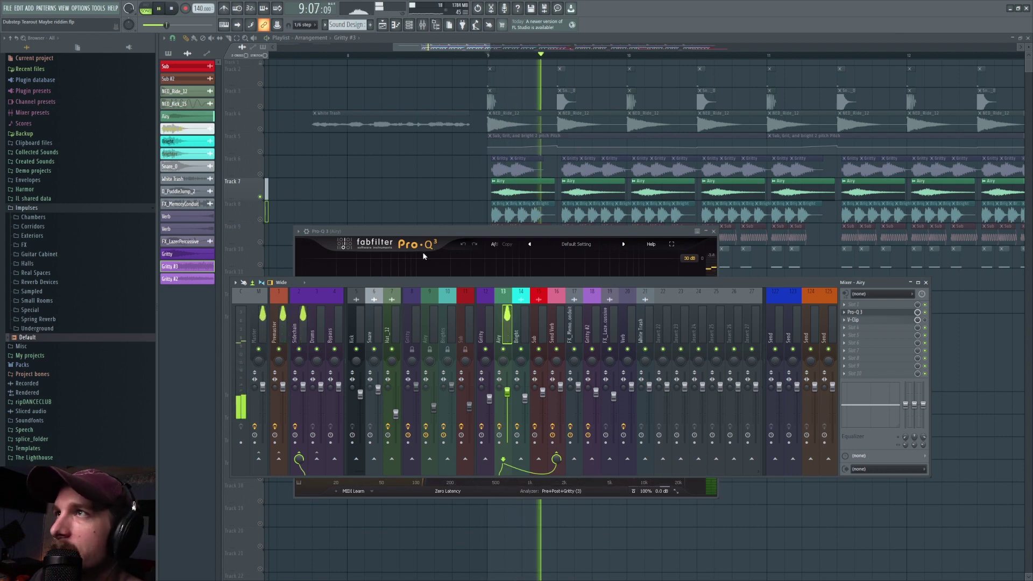
{"action": "key", "text": "space"}
- Turn off the solo on Track 7 so all playlist tracks are active, and reopen the mixer
{"action": "right_click", "coordinate": [261, 199]}
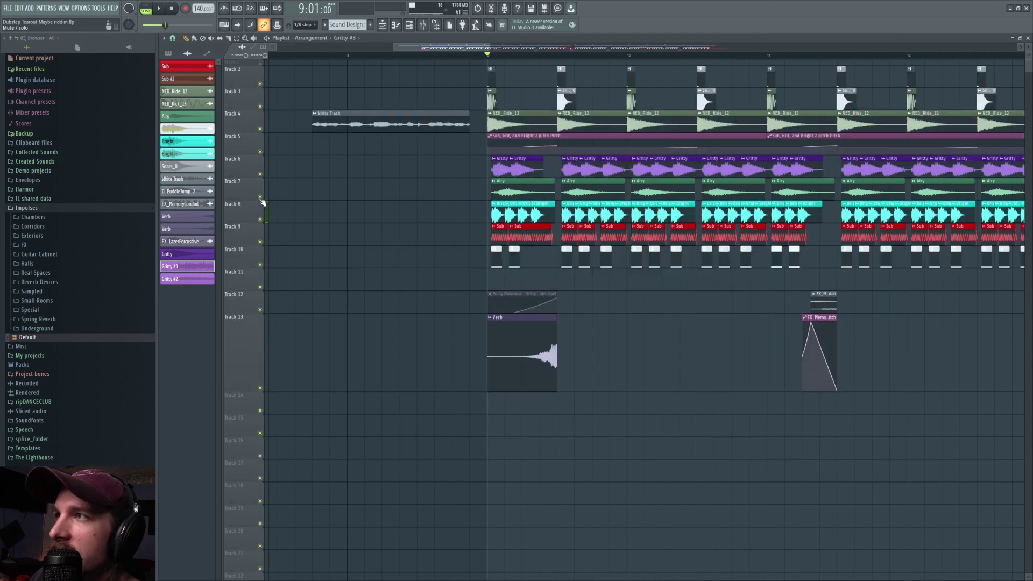
{"action": "left_click", "coordinate": [421, 24]}
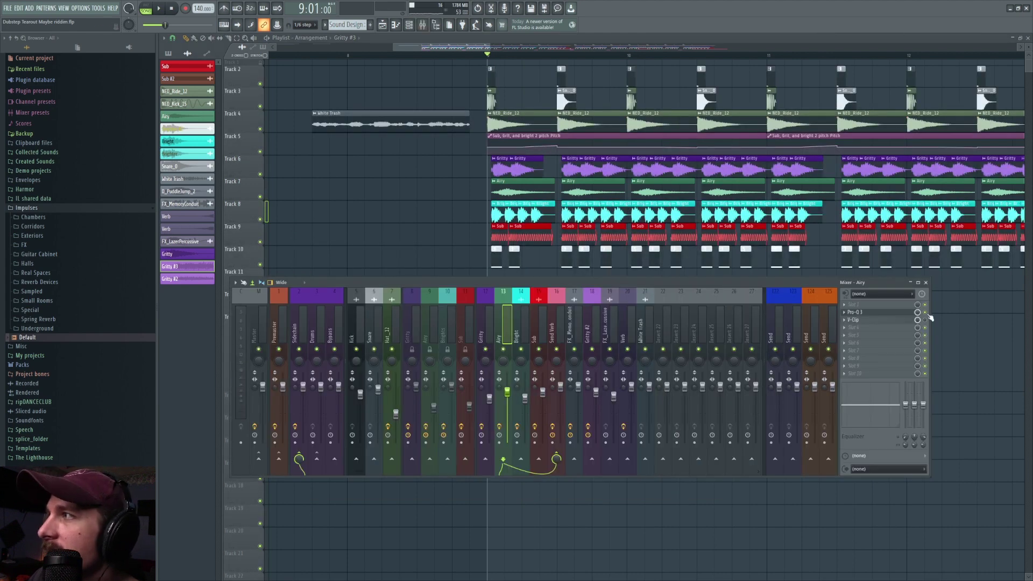
- Play the full arrangement twice from 9:01:00 with the mixer on Airy to hear how the layer sits in the mix
{"action": "key", "text": "space"}
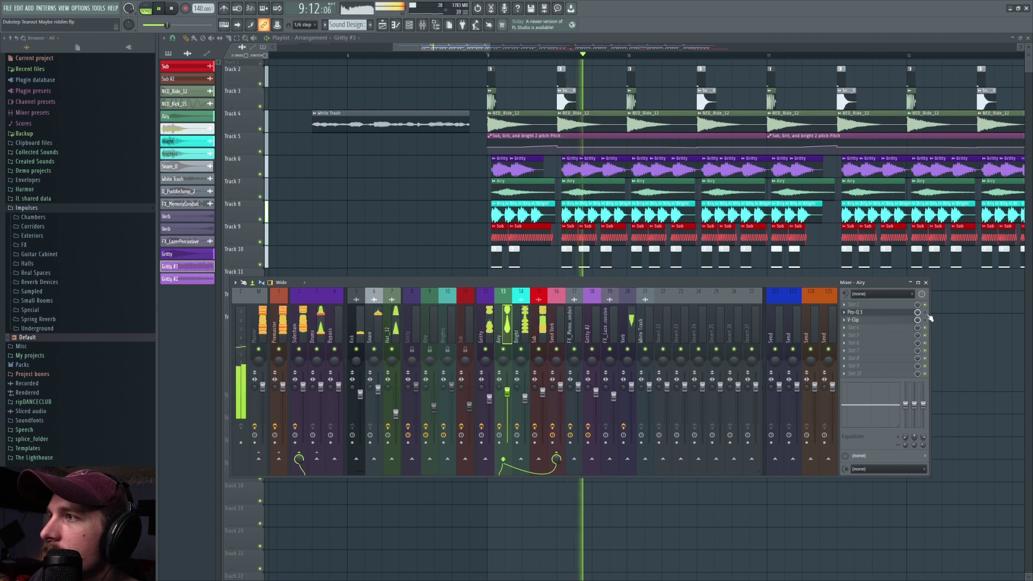
{"action": "key", "text": "space"}
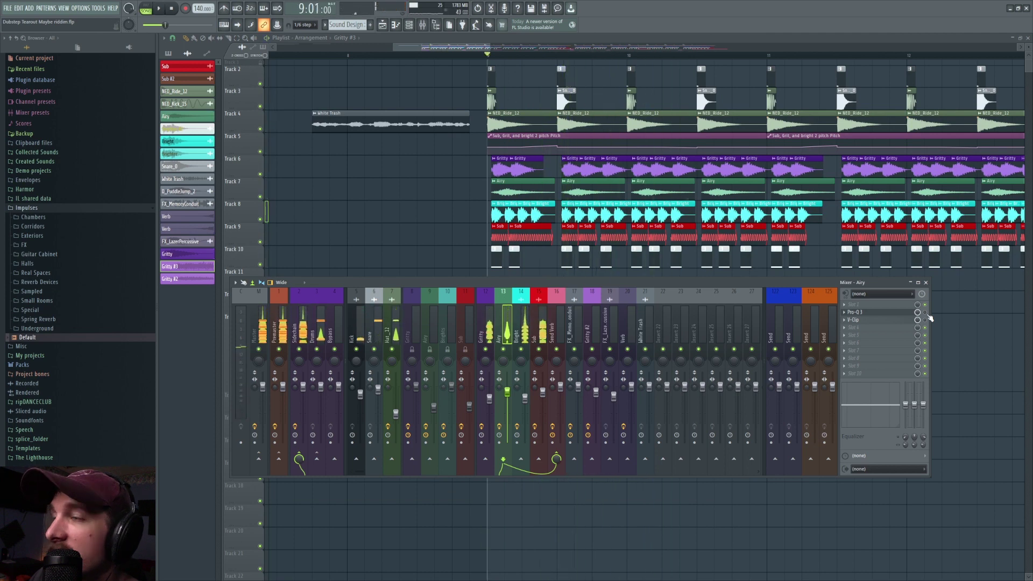
{"action": "key", "text": "space"}
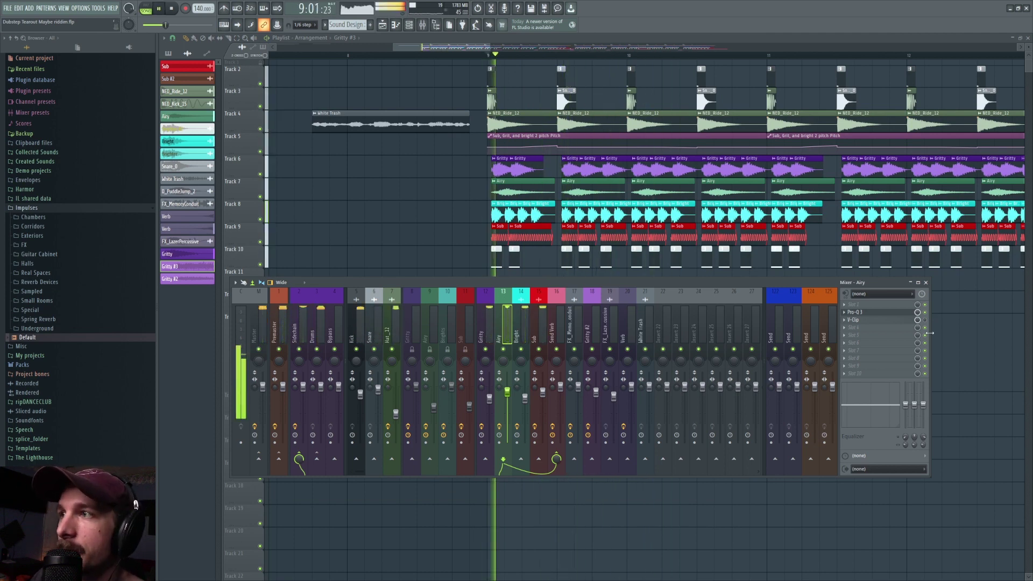
{"action": "key", "text": "space"}
- Look through the effect chains of the Premaster, the two Airy tracks and the Gritty track, finishing on Airy track 13
{"action": "left_click", "coordinate": [286, 329]}
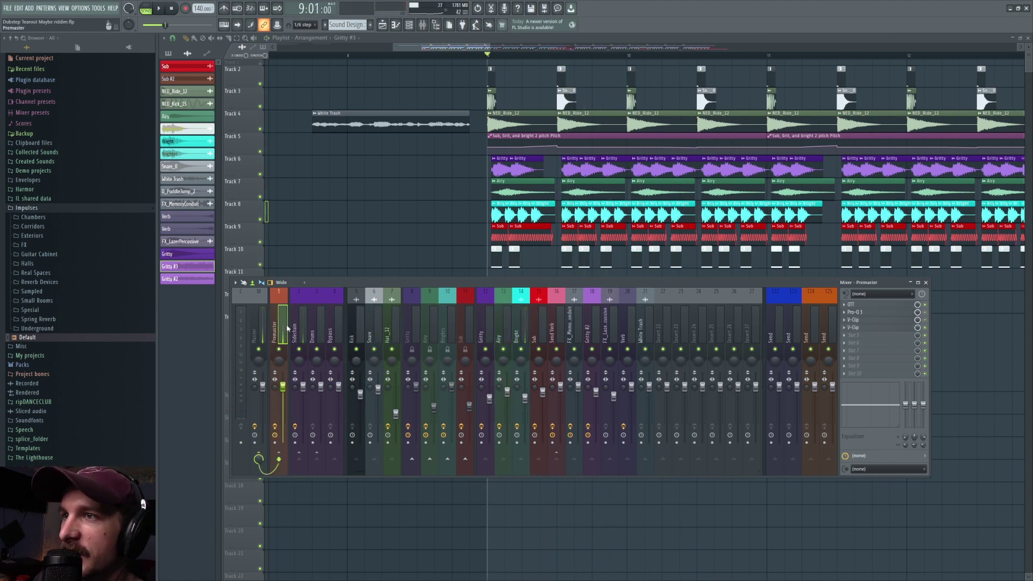
{"action": "left_click", "coordinate": [429, 328]}
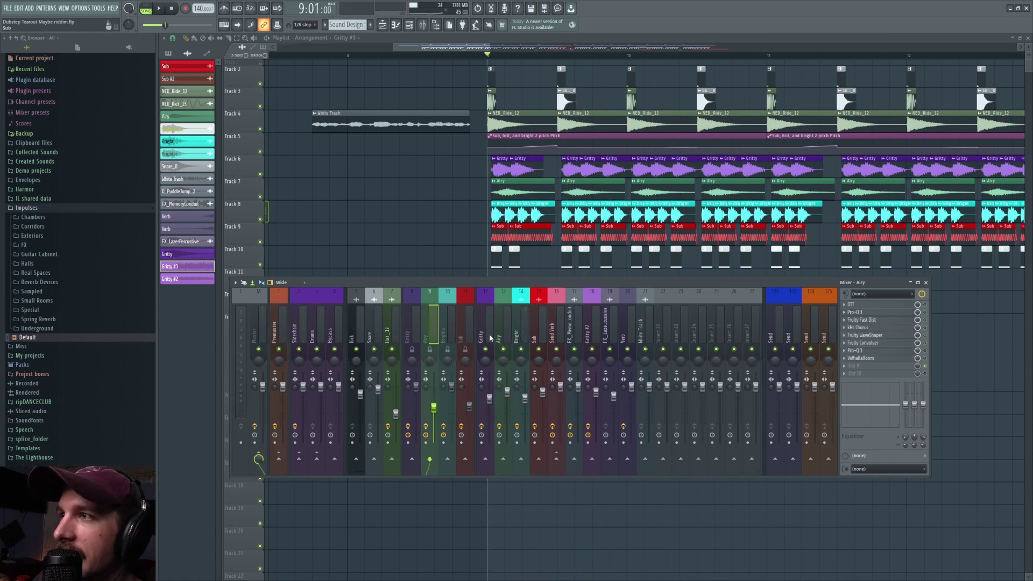
{"action": "left_click", "coordinate": [487, 329]}
{"action": "left_click", "coordinate": [502, 331]}
{"action": "left_click", "coordinate": [489, 334]}
{"action": "left_click", "coordinate": [503, 333]}
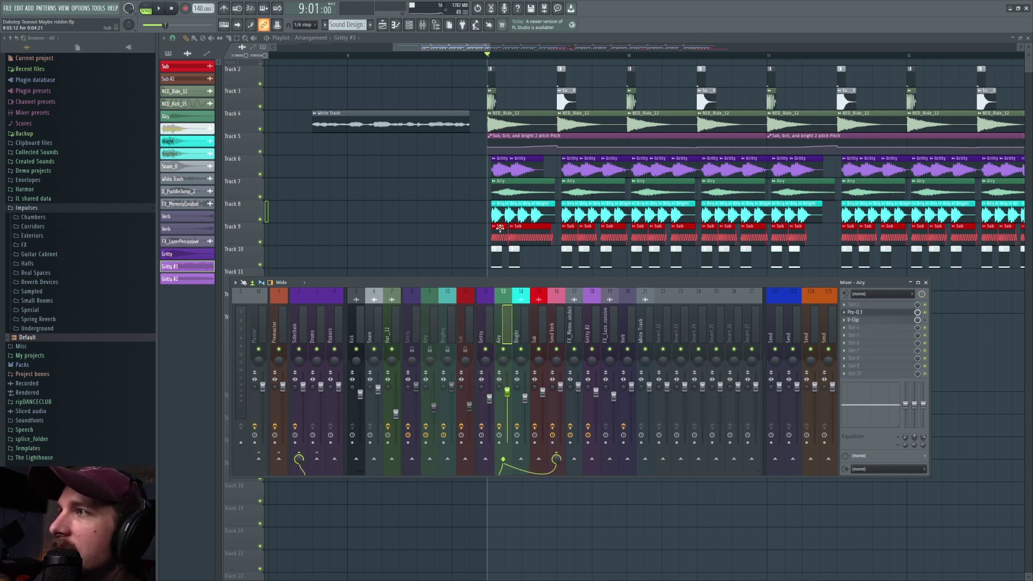
- Solo the Airy layer on Track 7 and play it with its V-Clip and Pro-Q 3 displayed to examine the spectrum
{"action": "left_click", "coordinate": [231, 187]}
{"action": "right_click", "coordinate": [260, 197]}
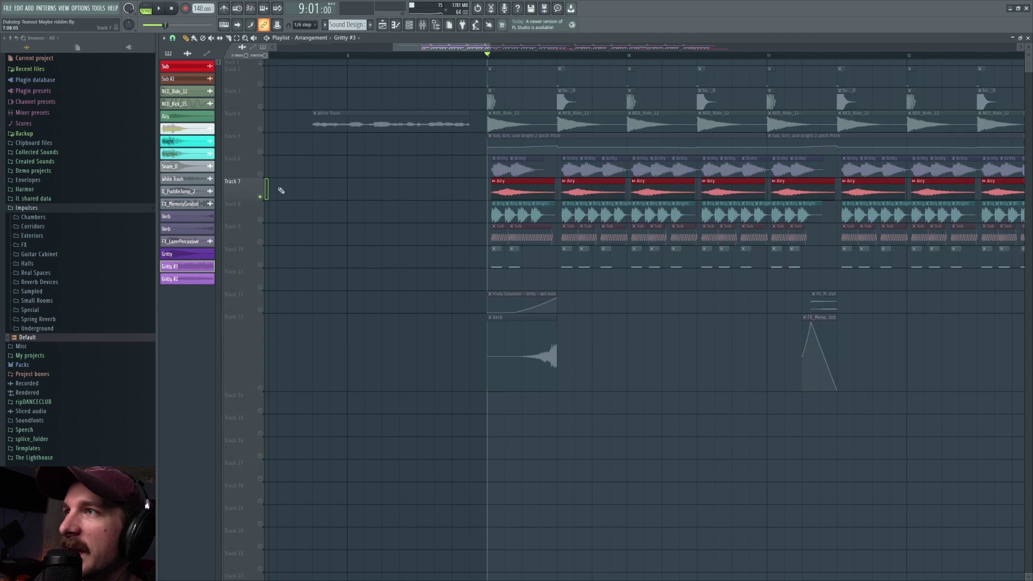
{"action": "left_click", "coordinate": [423, 28]}
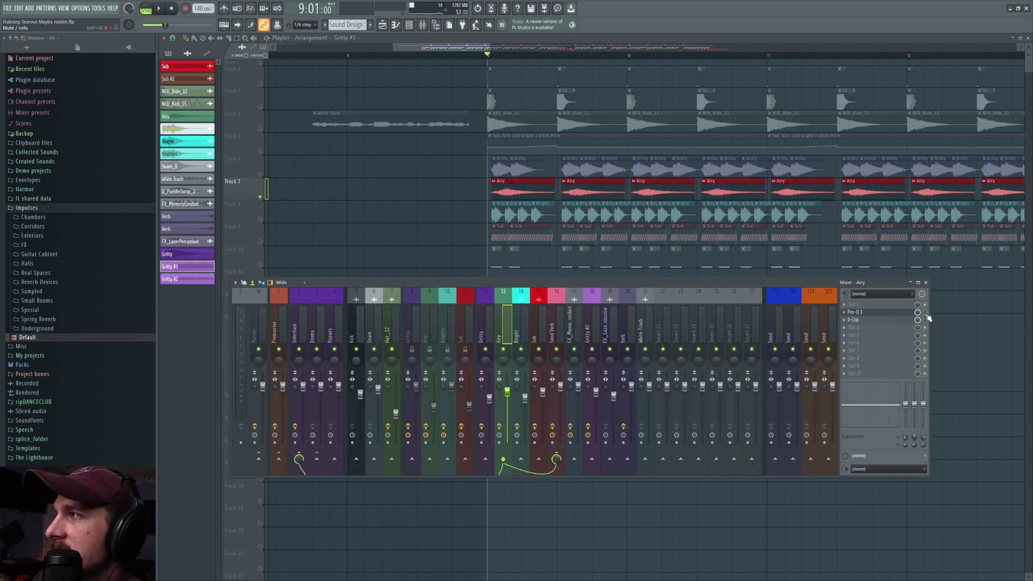
{"action": "left_click", "coordinate": [878, 320]}
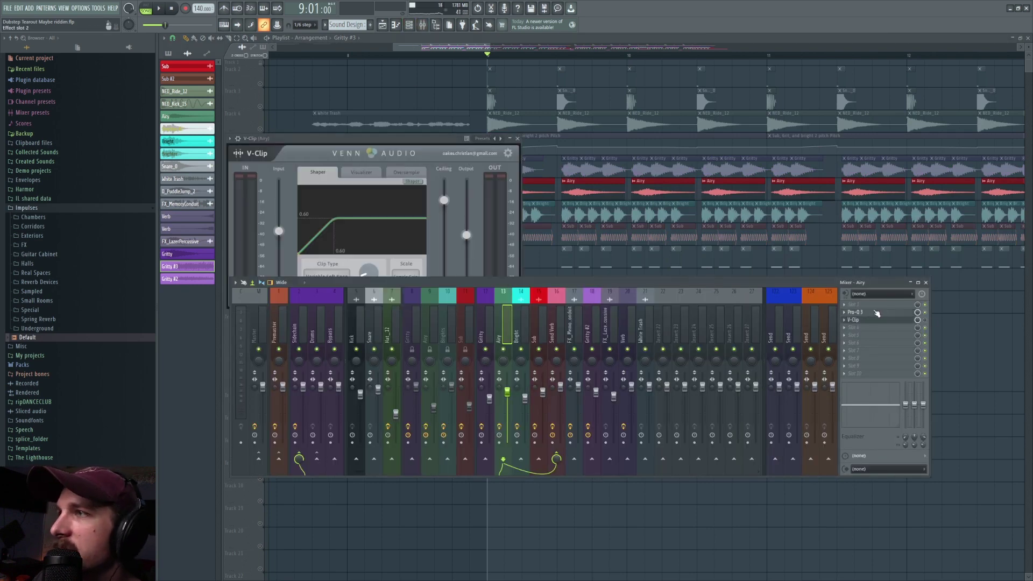
{"action": "left_click", "coordinate": [877, 313]}
{"action": "key", "text": "space"}
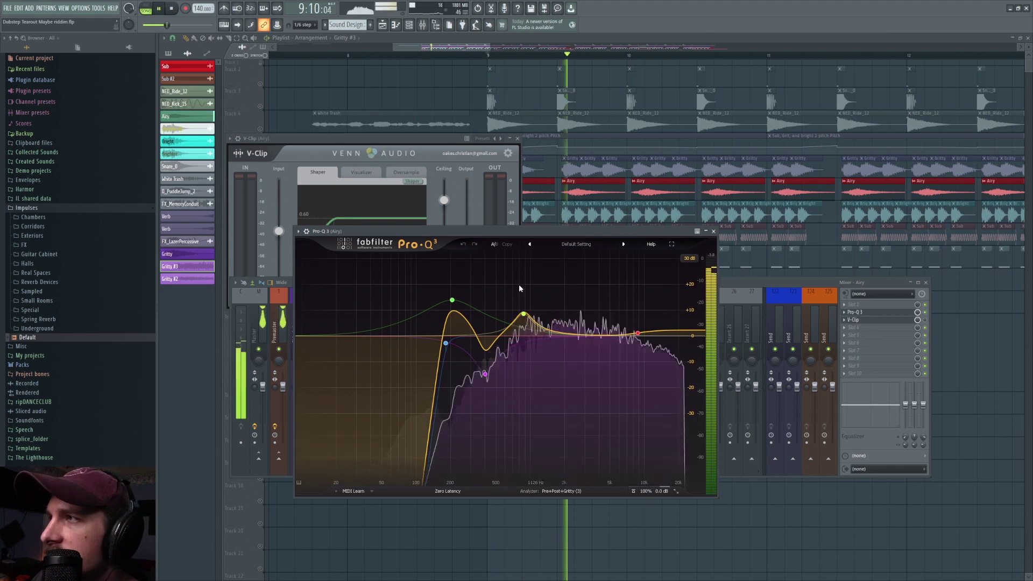
{"action": "key", "text": "space"}
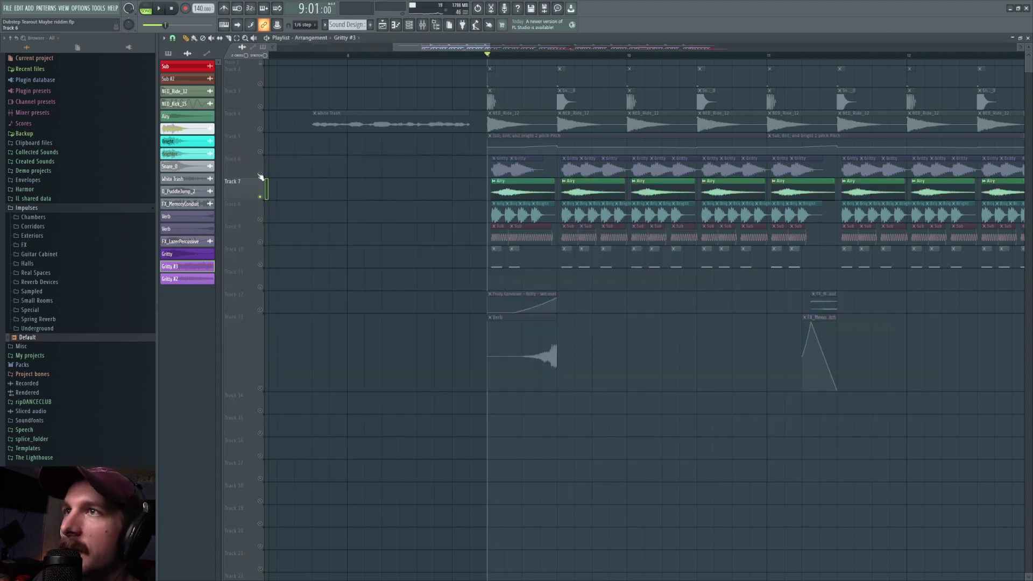
- Add the Gritty layer on Track 6 to the soloed Airy layer and play both to examine the bands in Airy's Pro-Q 3
{"action": "left_click", "coordinate": [261, 175]}
{"action": "left_click", "coordinate": [422, 25]}
{"action": "key", "text": "space"}
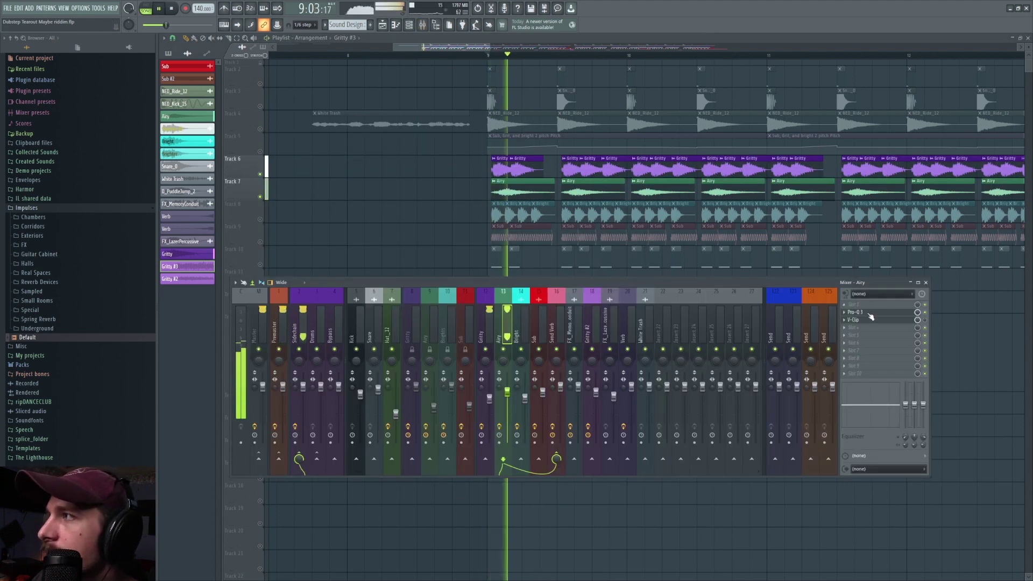
{"action": "left_click", "coordinate": [855, 312]}
{"action": "key", "text": "space"}
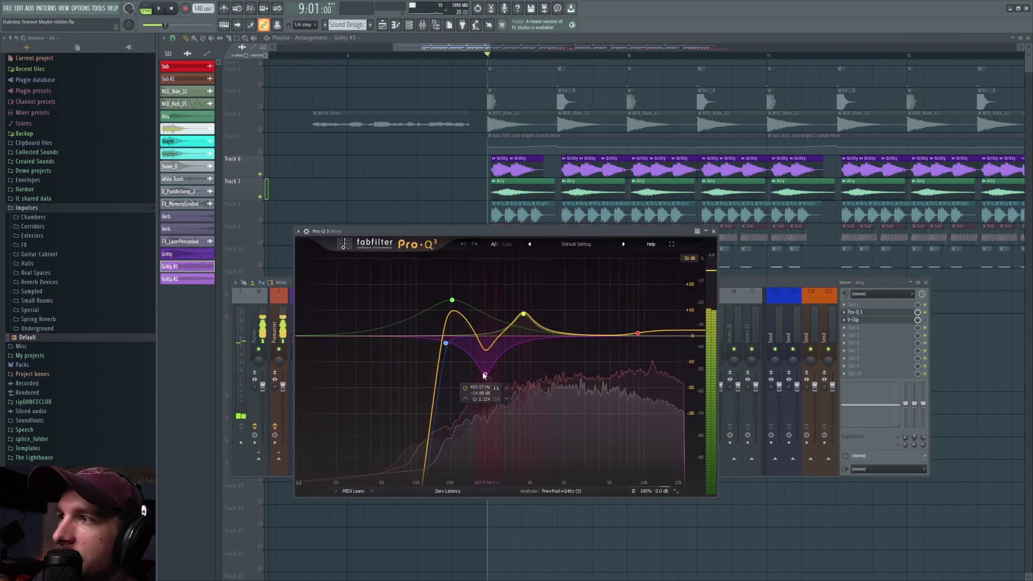
{"action": "mouse_move", "coordinate": [524, 314]}
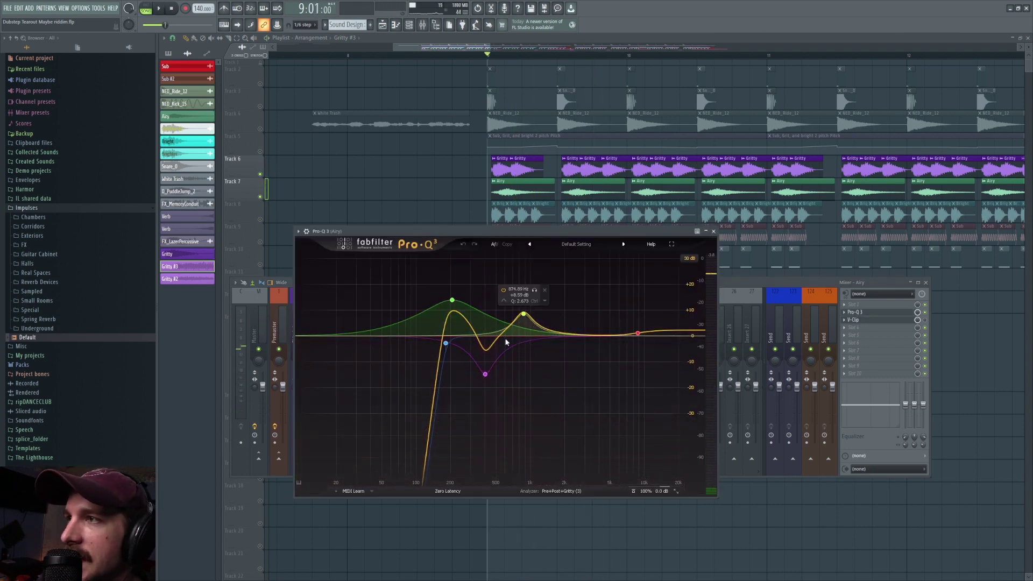
{"action": "key", "text": "space"}
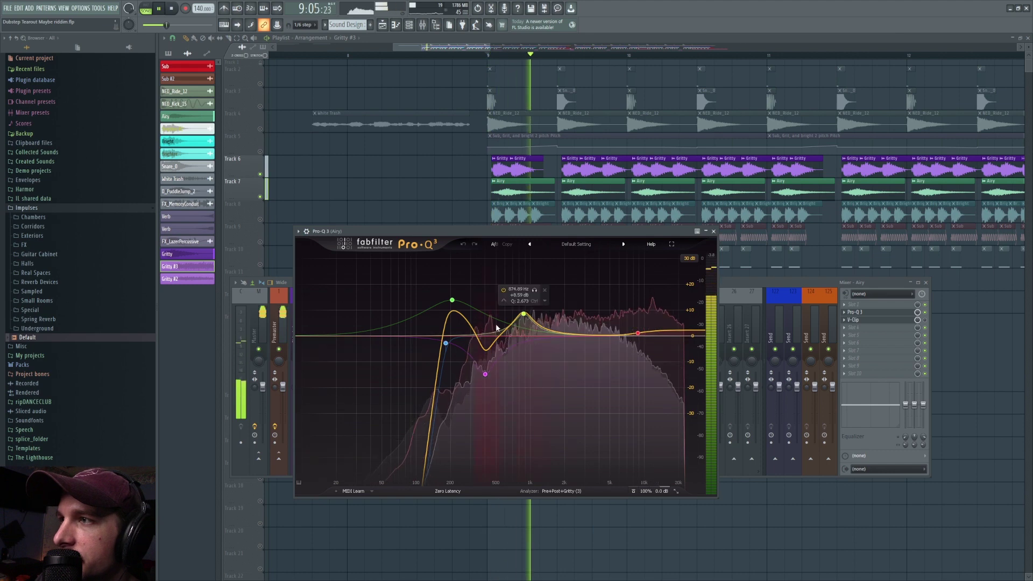
{"action": "key", "text": "space"}
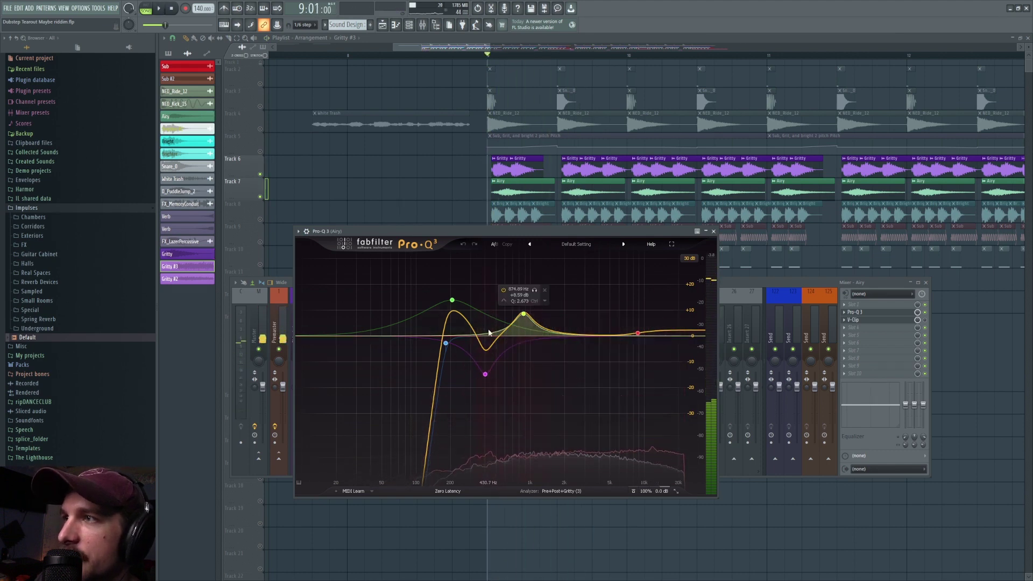
- Show Airy's V-Clip, return to the mixer and replay from 9:01:00 to check the Airy and master levels
{"action": "left_click", "coordinate": [753, 284]}
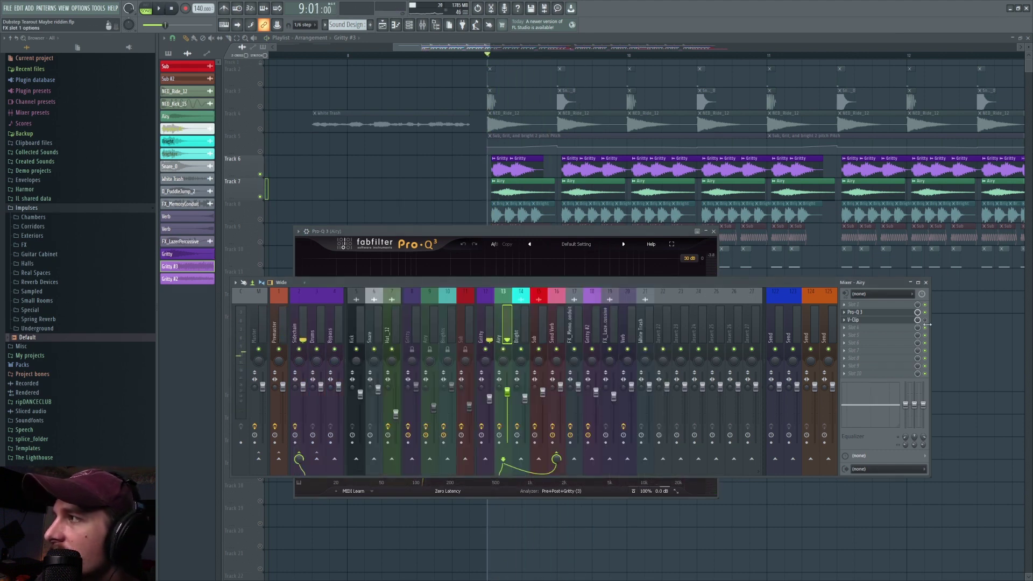
{"action": "left_click", "coordinate": [891, 320]}
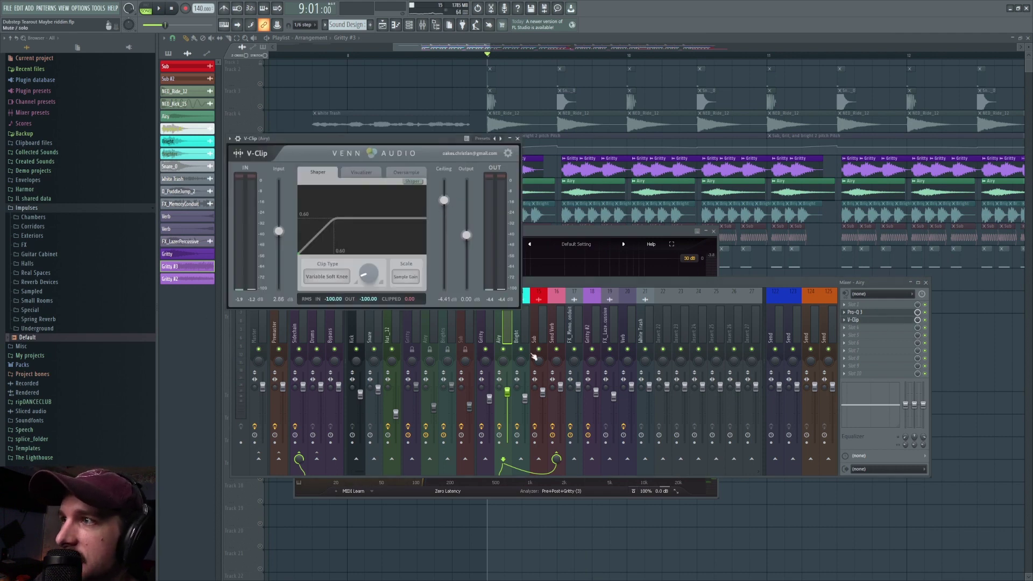
{"action": "left_click", "coordinate": [510, 336]}
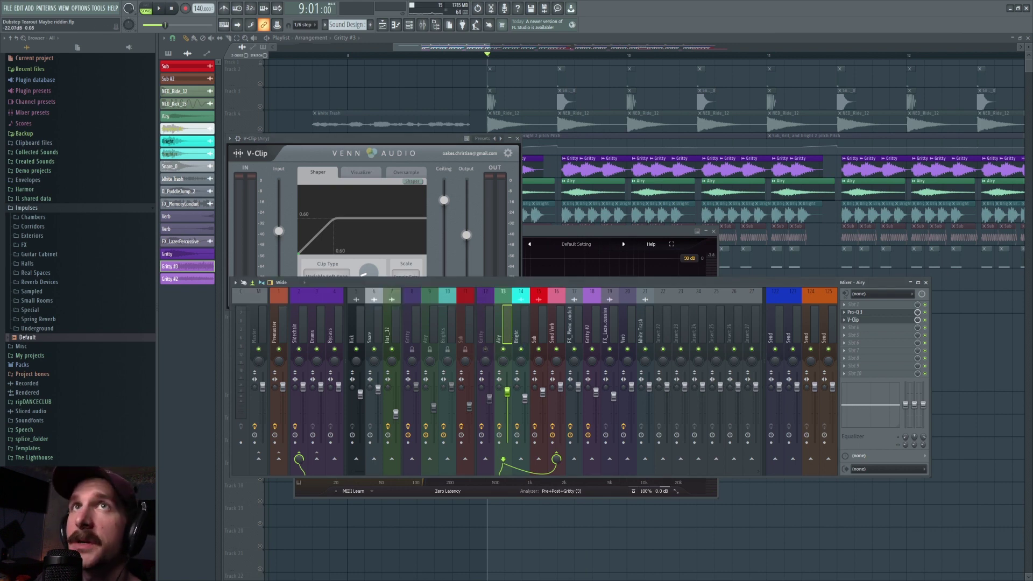
{"action": "key", "text": "space"}
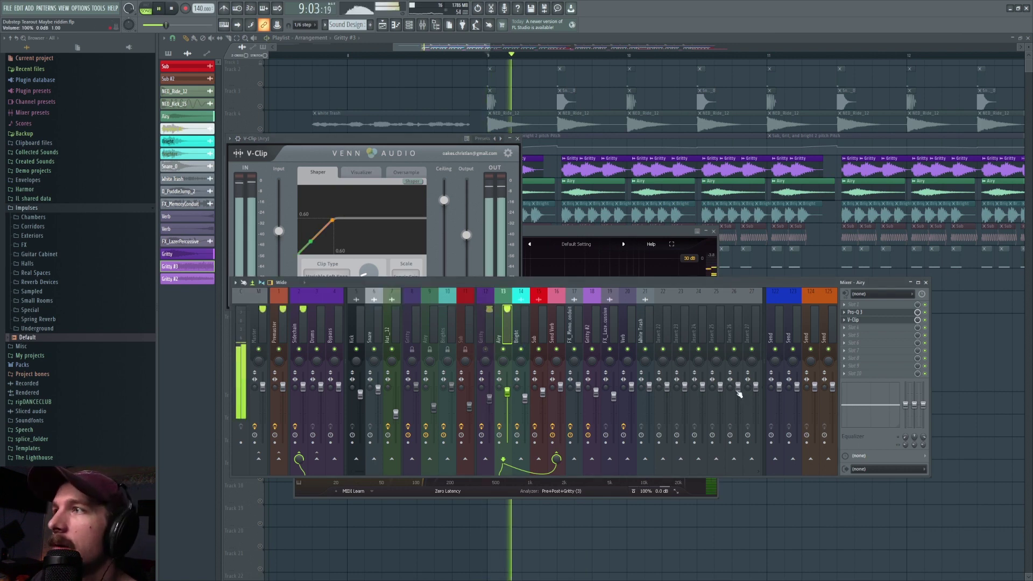
{"action": "key", "text": "space"}
{"action": "key", "text": "space"}
{"action": "key", "text": "space"}
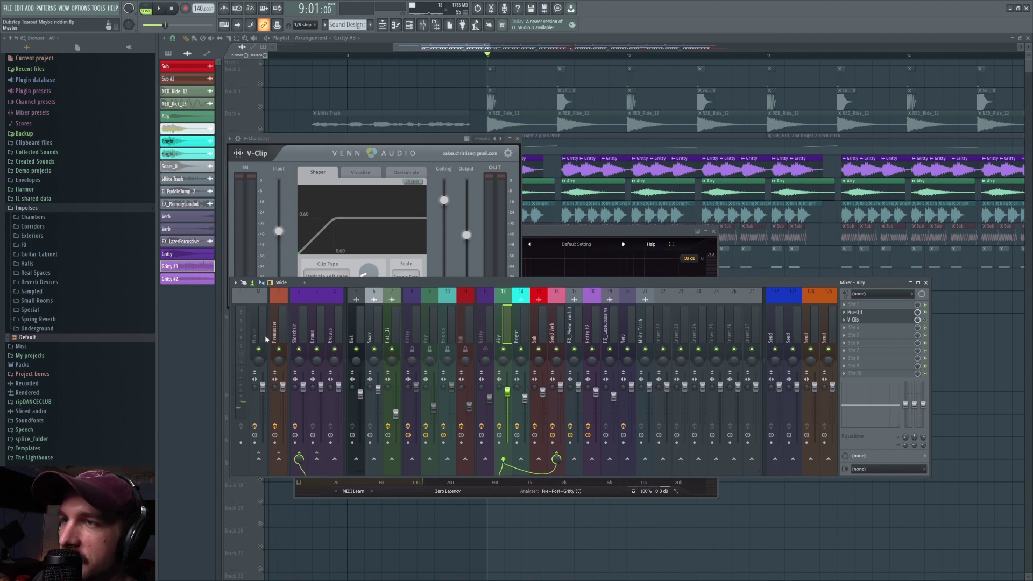
{"action": "key", "text": "space"}
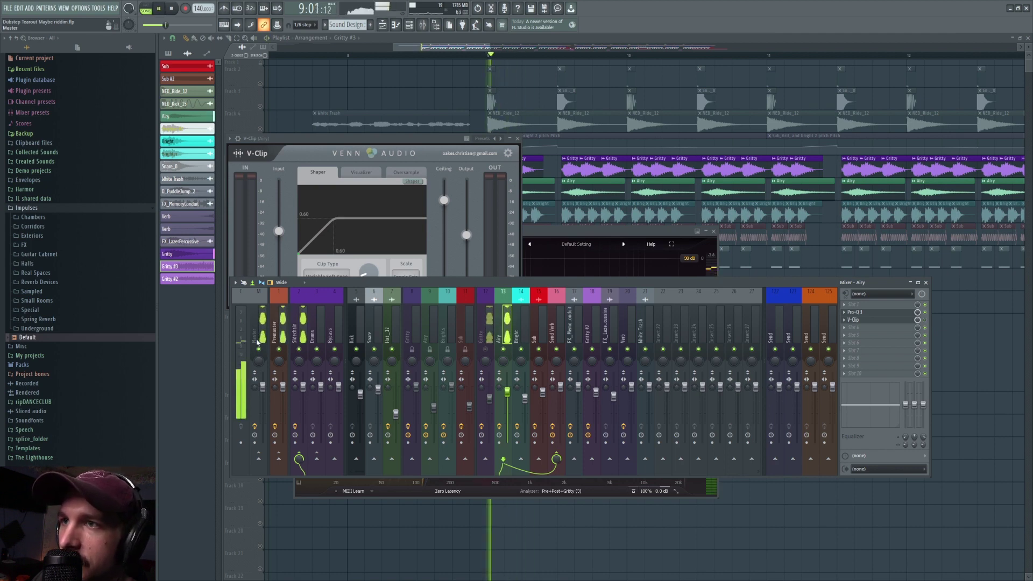
{"action": "key", "text": "space"}
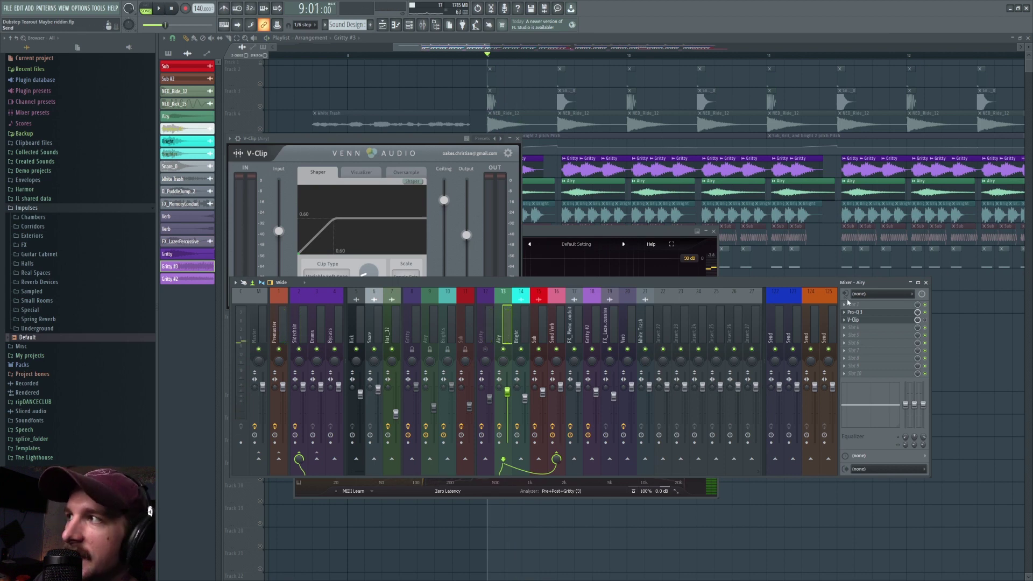
- Play the Airy layer with V-Clip in view to examine its soft-knee clipping curve and input and output meters
{"action": "left_click", "coordinate": [877, 312]}
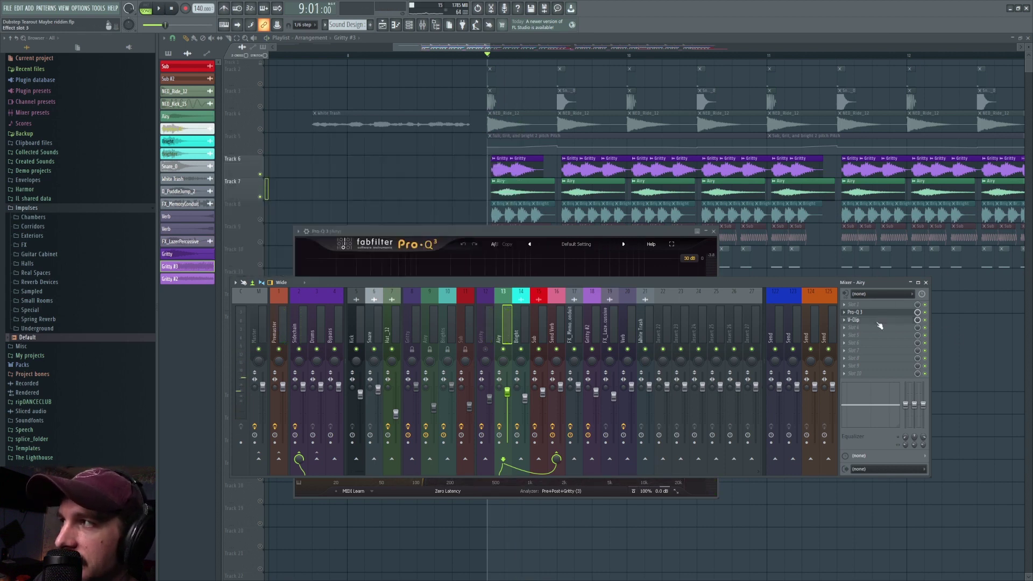
{"action": "left_click", "coordinate": [877, 320]}
{"action": "key", "text": "space"}
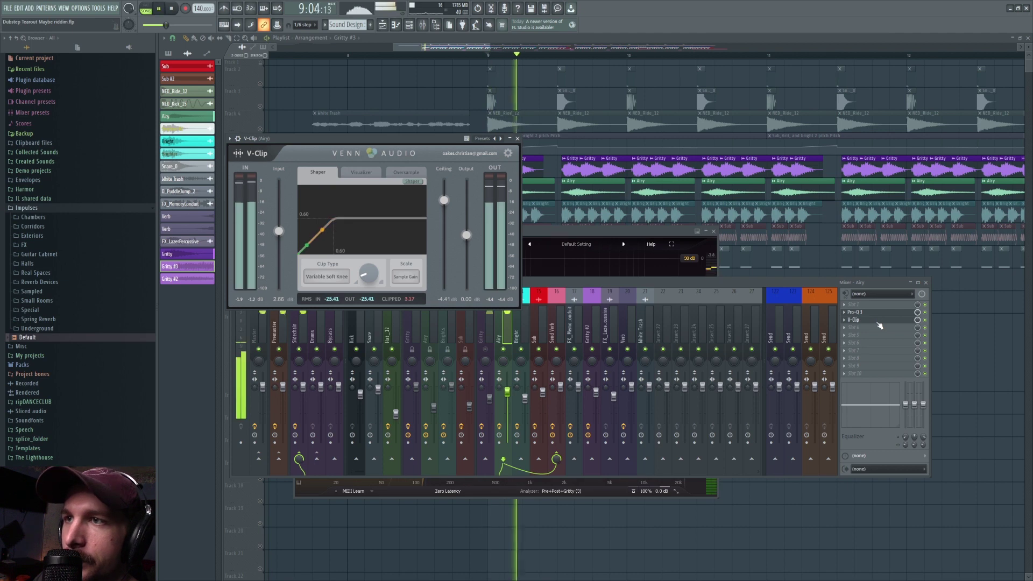
{"action": "key", "text": "space"}
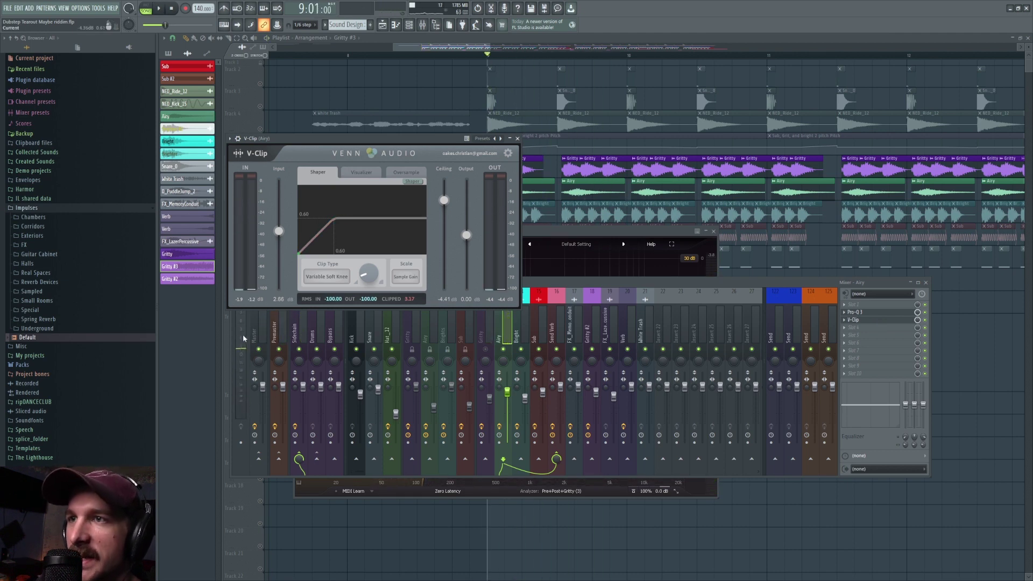
{"action": "left_click", "coordinate": [928, 322]}
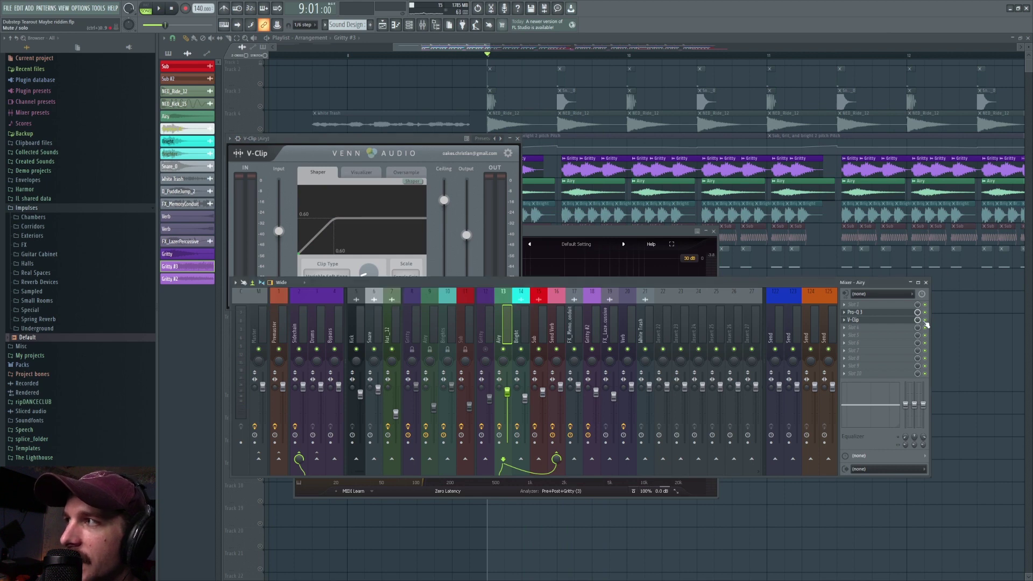
{"action": "left_click", "coordinate": [316, 152]}
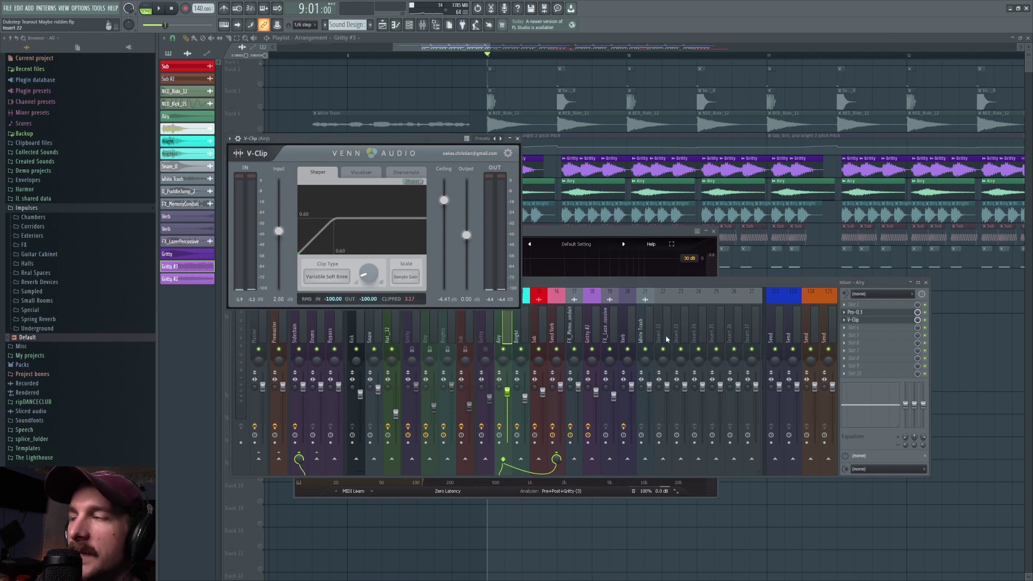
- Close the plugin windows, switch the active playlist tracks to Track 9 and Track 10, and show the Sub mixer track
{"action": "key", "text": "F12"}
{"action": "scroll", "coordinate": [496, 55], "scroll_direction": "down", "scroll_amount": 4}
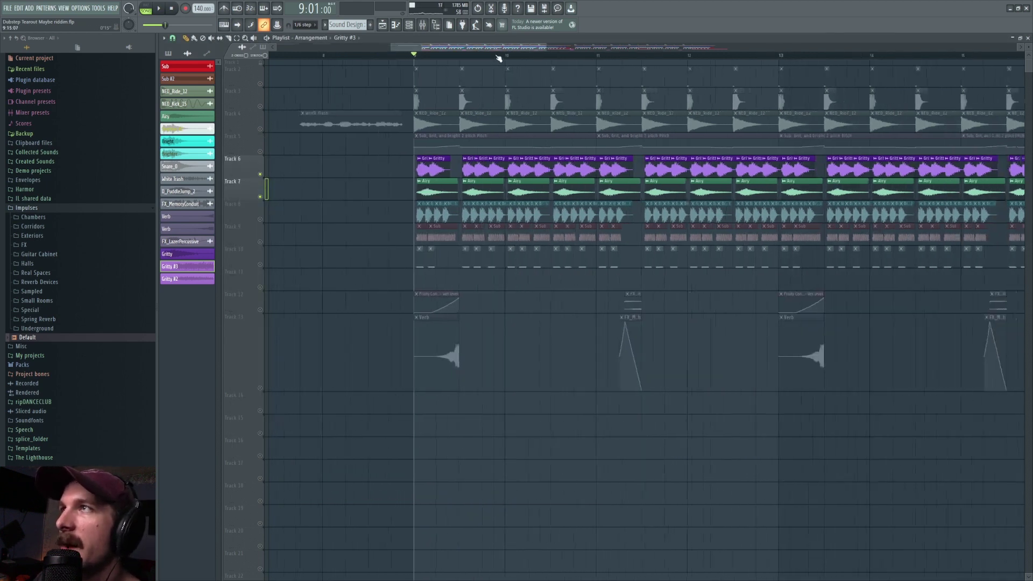
{"action": "left_click", "coordinate": [422, 26]}
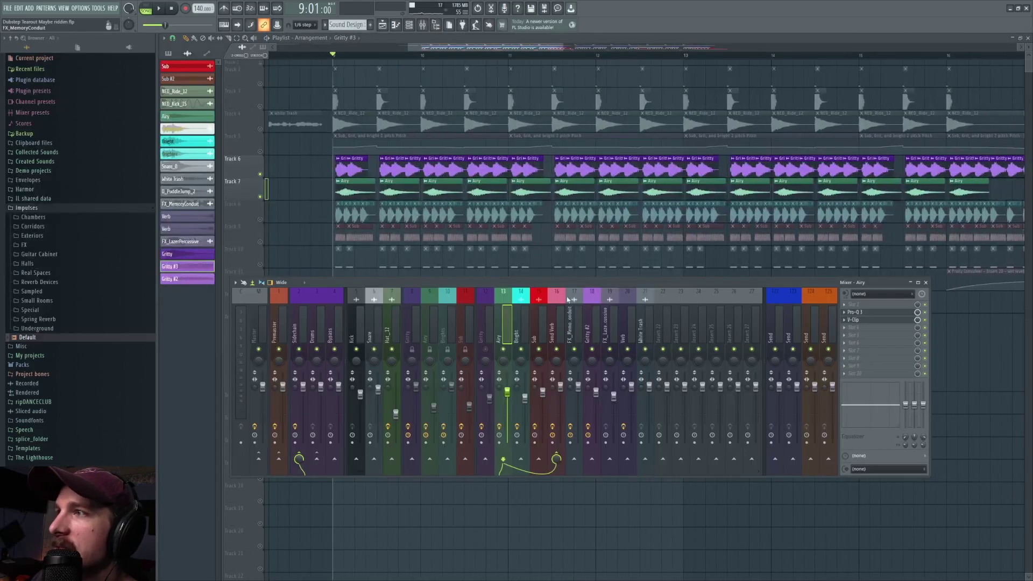
{"action": "left_click", "coordinate": [517, 318]}
{"action": "key", "text": "F12"}
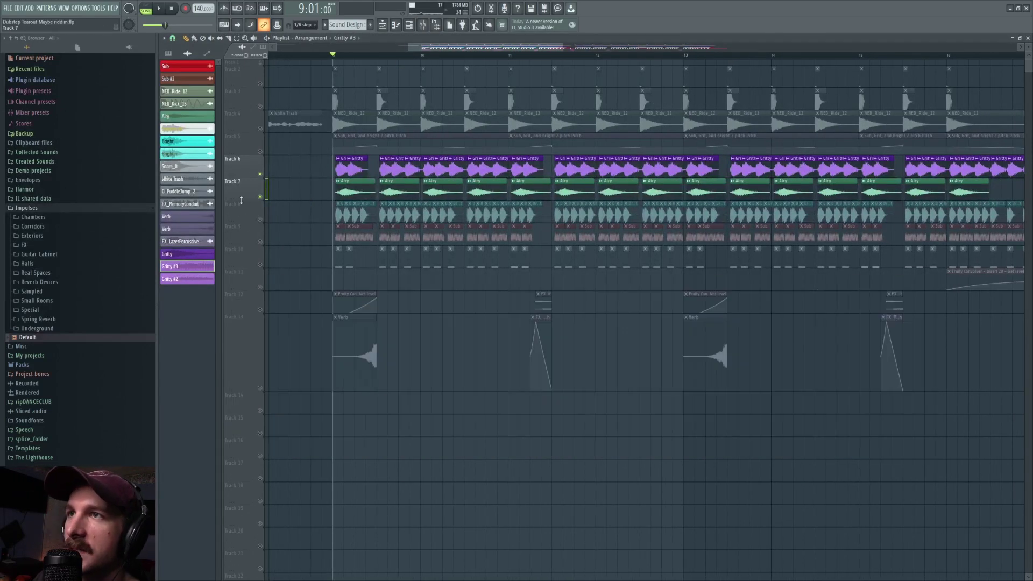
{"action": "left_click", "coordinate": [260, 197]}
{"action": "left_click", "coordinate": [260, 175]}
{"action": "left_click", "coordinate": [261, 243]}
{"action": "left_click", "coordinate": [261, 264]}
{"action": "scroll", "coordinate": [263, 260], "scroll_direction": "up", "scroll_amount": 3}
{"action": "scroll", "coordinate": [264, 261], "scroll_direction": "down", "scroll_amount": 2}
{"action": "key", "text": "F9"}
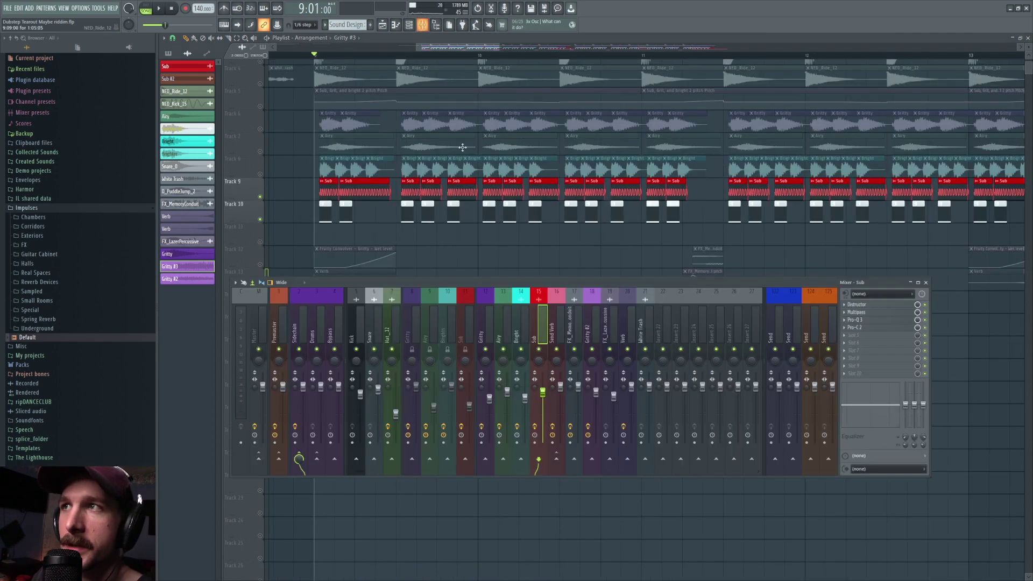
- Play the isolated Sub on Tracks 9 and 10 from 9:01:00 to hear its mixer effects, beginning with Distructor
{"action": "key", "text": "space"}
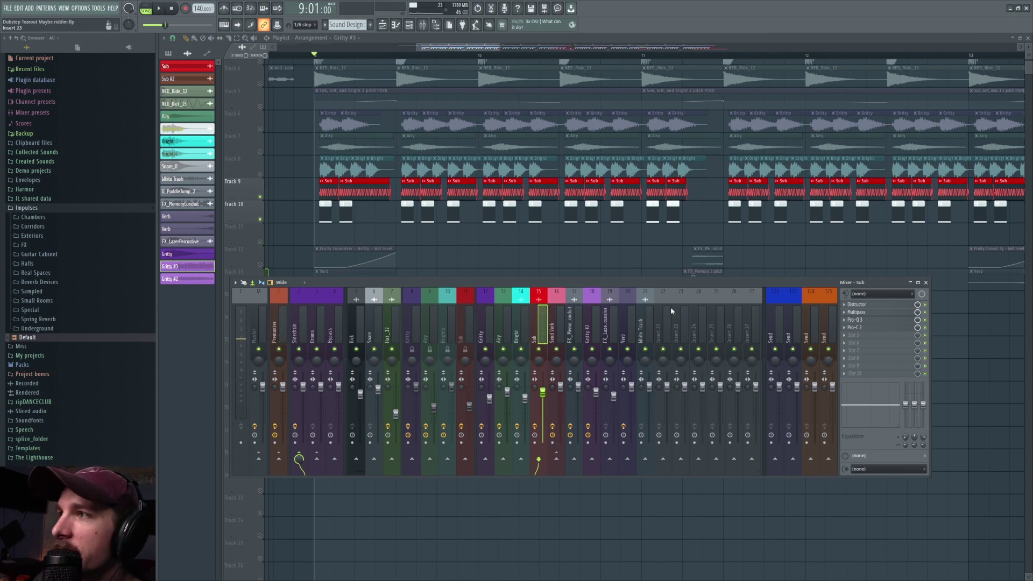
{"action": "key", "text": "space"}
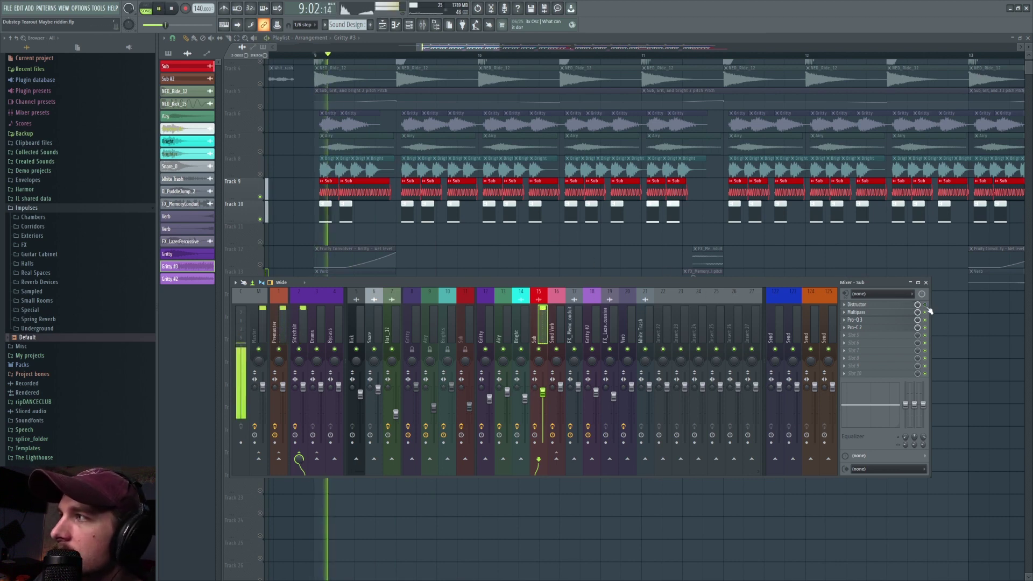
{"action": "key", "text": "space"}
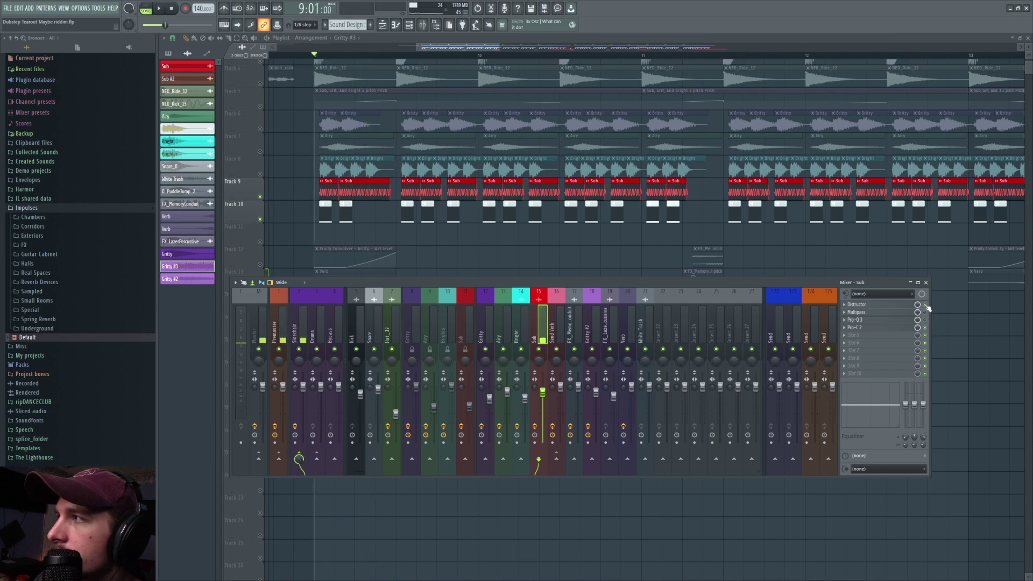
- Replay the isolated Sub from 9:01:00, reactivate all playlist tracks and bring the Sub mixer track back into view
{"action": "key", "text": "space"}
{"action": "key", "text": "space"}
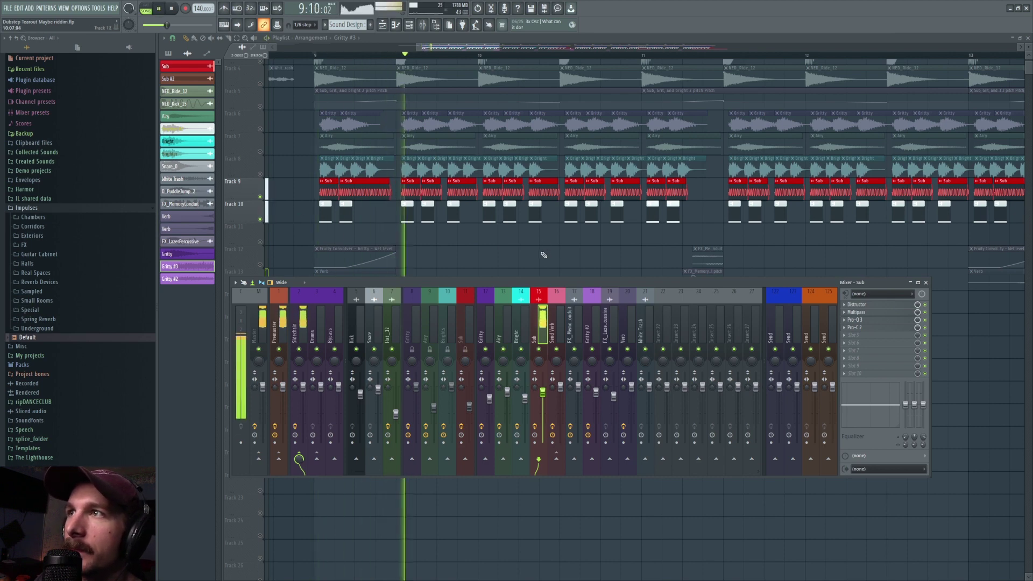
{"action": "key", "text": "space"}
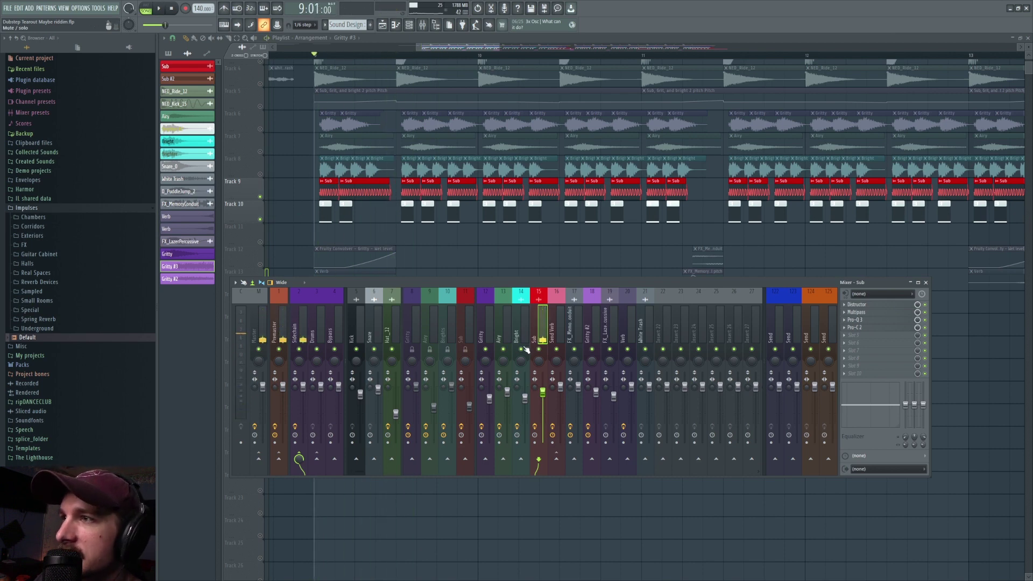
{"action": "right_click", "coordinate": [261, 197]}
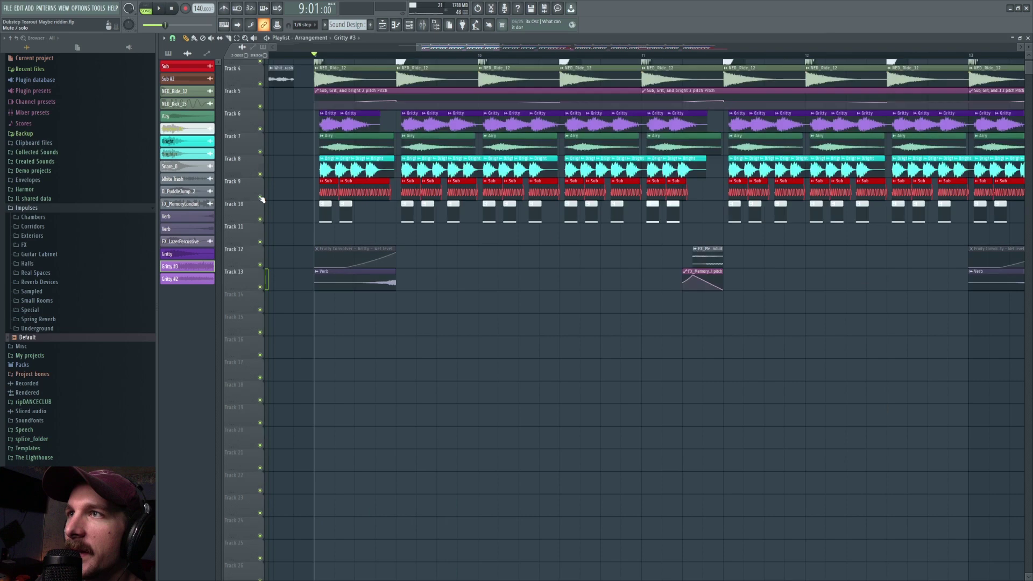
{"action": "left_click", "coordinate": [422, 27]}
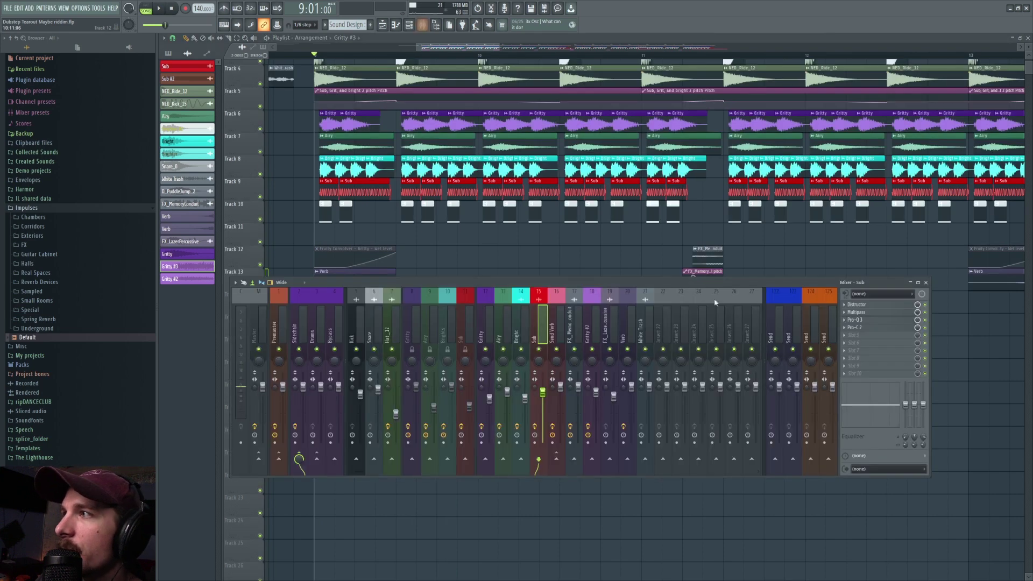
- Play the full mix from 9:01:00 with Track 10 muted, re-enable it during playback to compare, and return to the mixer
{"action": "left_click", "coordinate": [260, 219]}
{"action": "key", "text": "space"}
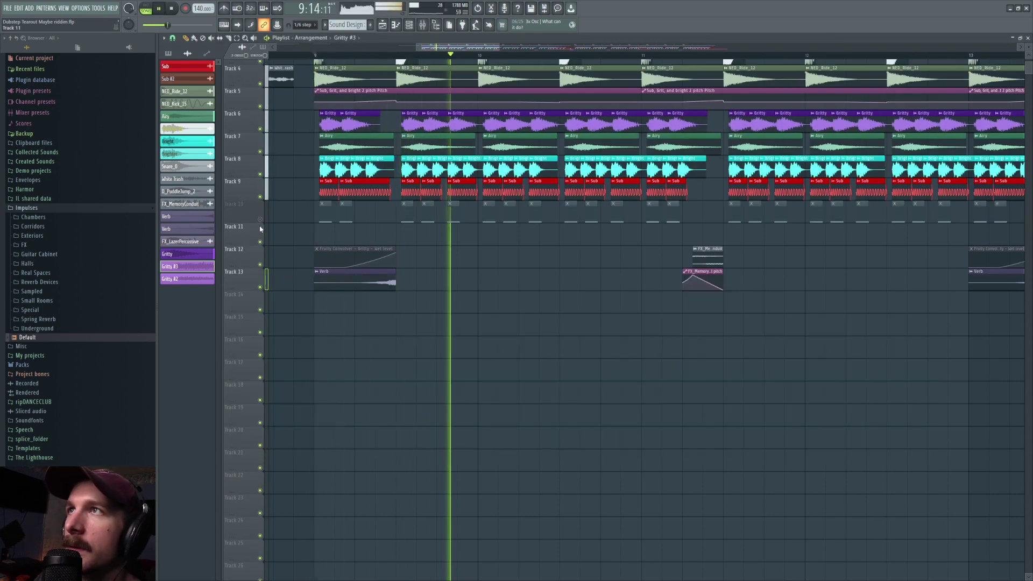
{"action": "left_click", "coordinate": [260, 219]}
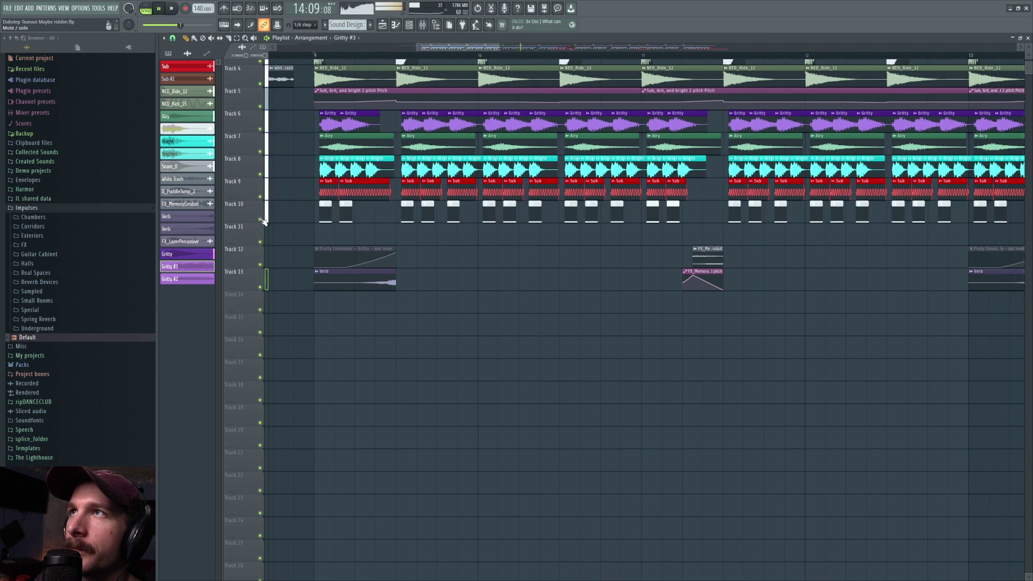
{"action": "key", "text": "space"}
{"action": "left_click", "coordinate": [422, 25]}
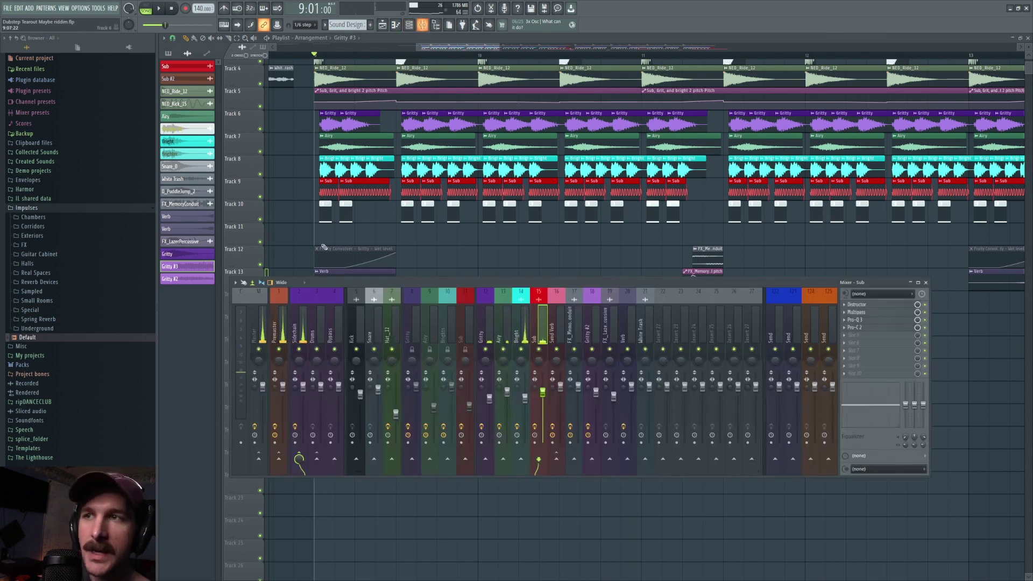
- Examine the effect slots of the Premaster and Sidechain mixer tracks
{"action": "left_click", "coordinate": [283, 330]}
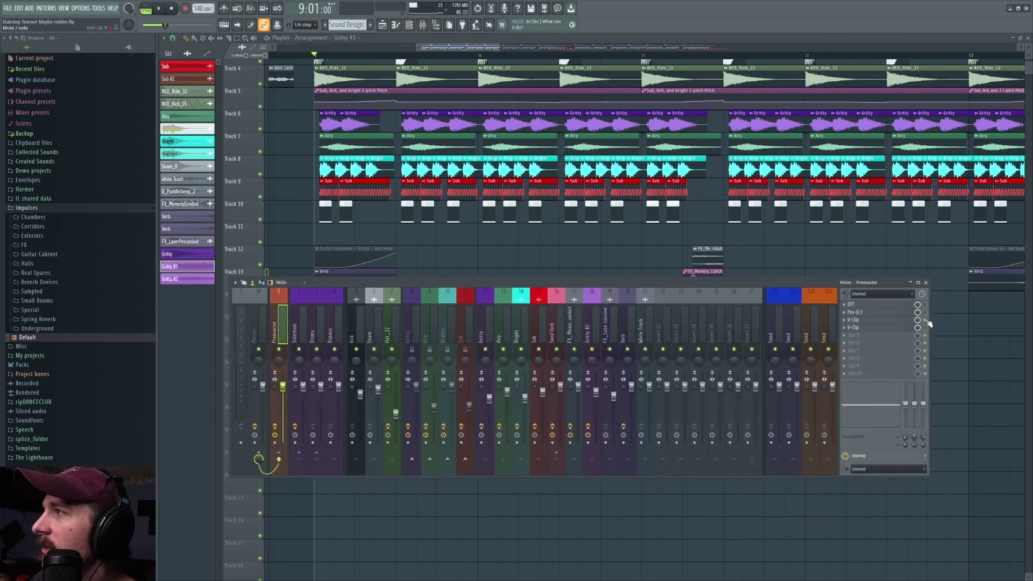
{"action": "left_click", "coordinate": [302, 326]}
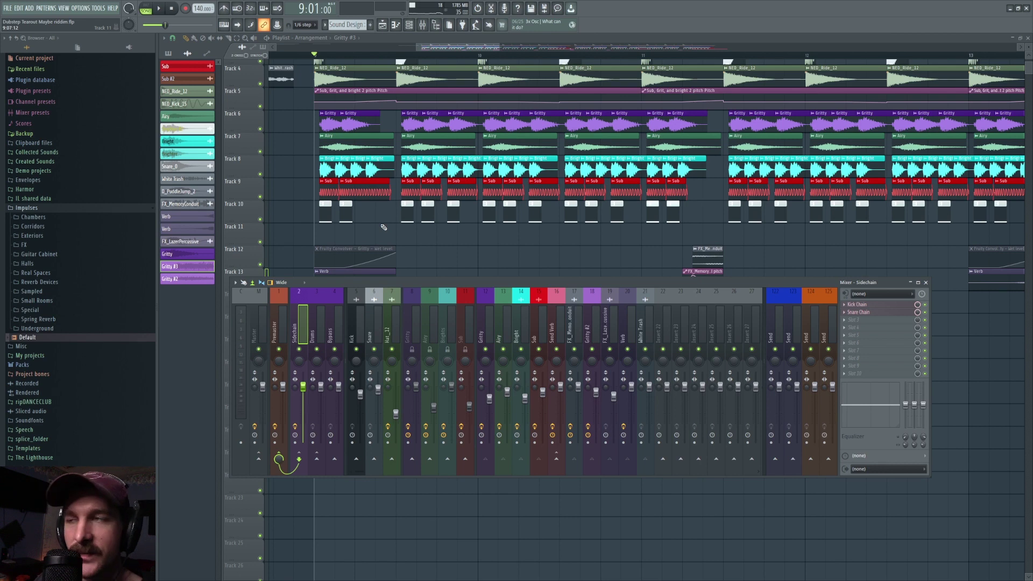
{"action": "left_click", "coordinate": [309, 336]}
{"action": "left_click", "coordinate": [298, 332]}
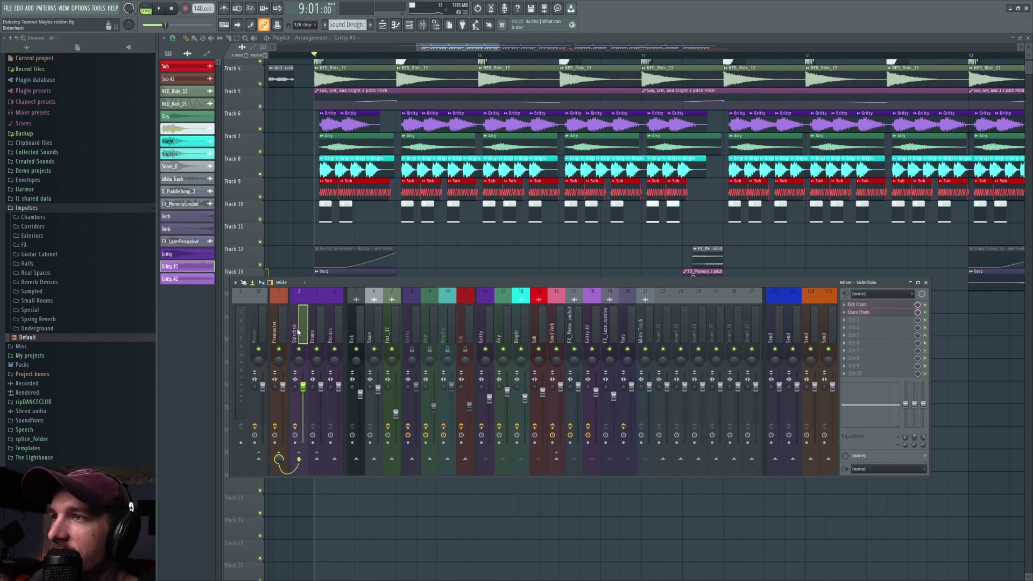
- Select the Sub mixer track, leave only Tracks 9 and 10 active in the playlist, and open the Sub's Distructor
{"action": "left_click", "coordinate": [535, 335]}
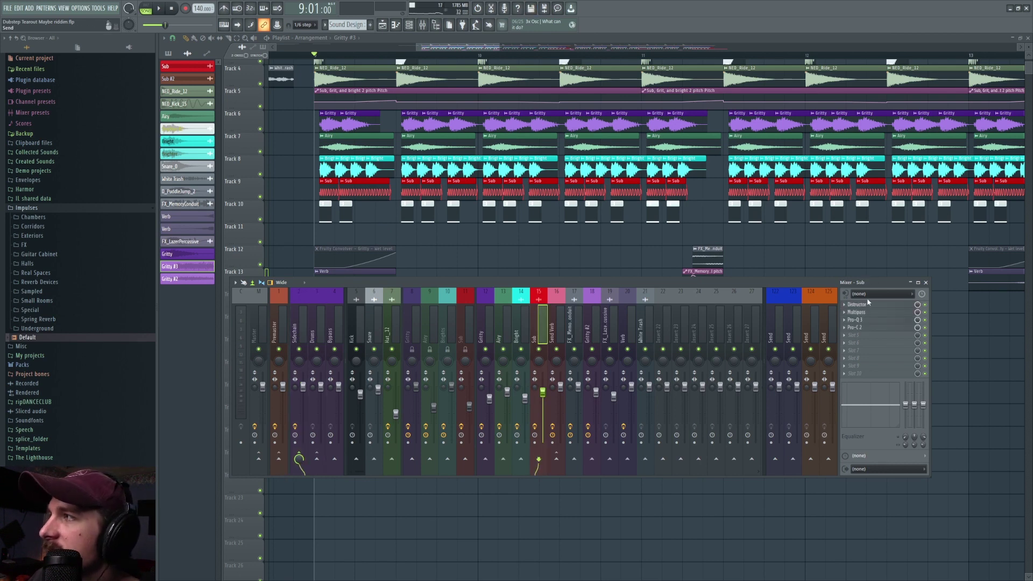
{"action": "right_click", "coordinate": [260, 197]}
{"action": "key", "text": "F9"}
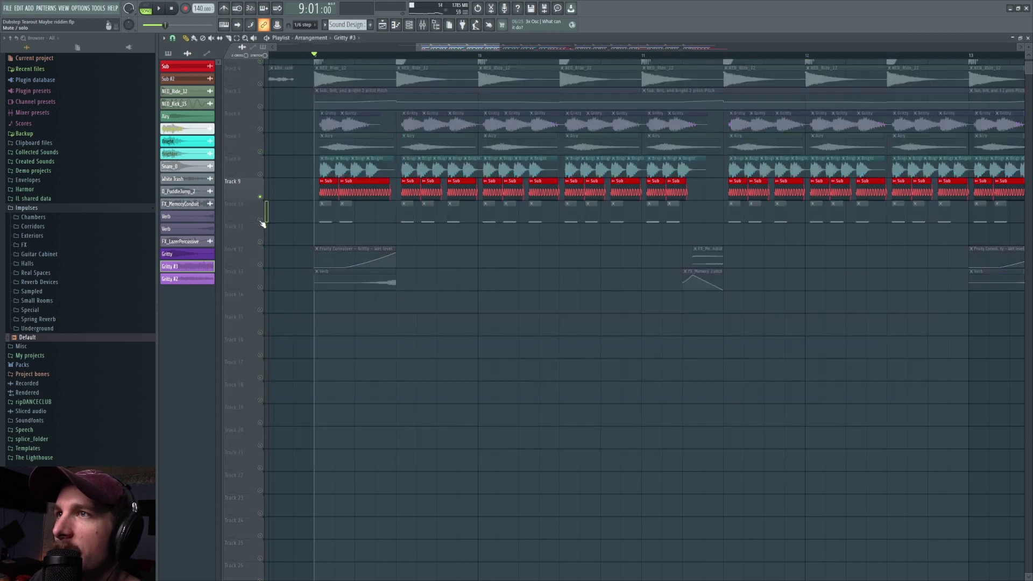
{"action": "left_click", "coordinate": [261, 220]}
{"action": "key", "text": "F9"}
{"action": "left_click", "coordinate": [867, 304]}
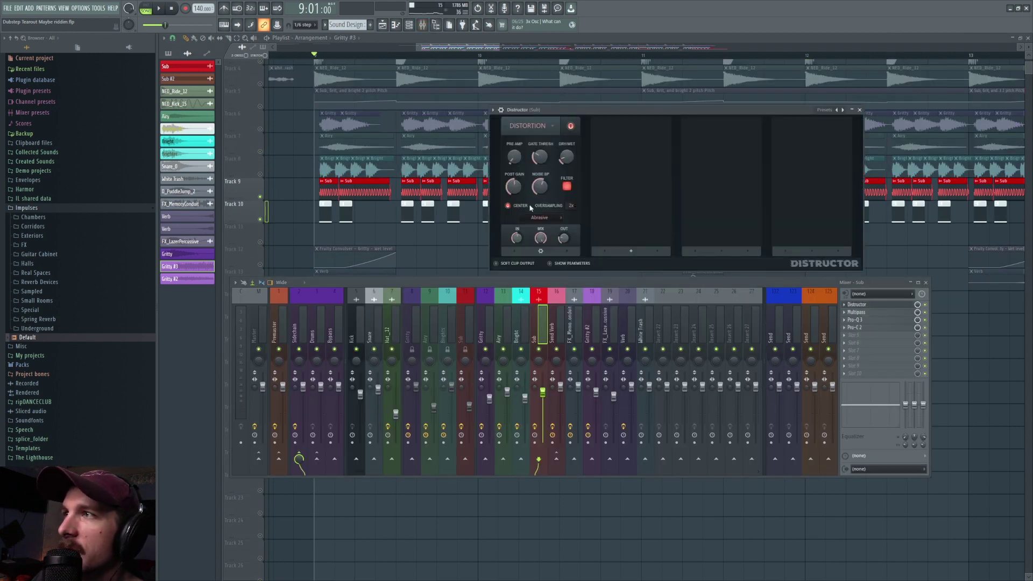
- Play Track 9 alone with Track 10 muted, then re-enable Track 10 and return to the Sub mixer track
{"action": "left_click", "coordinate": [261, 220]}
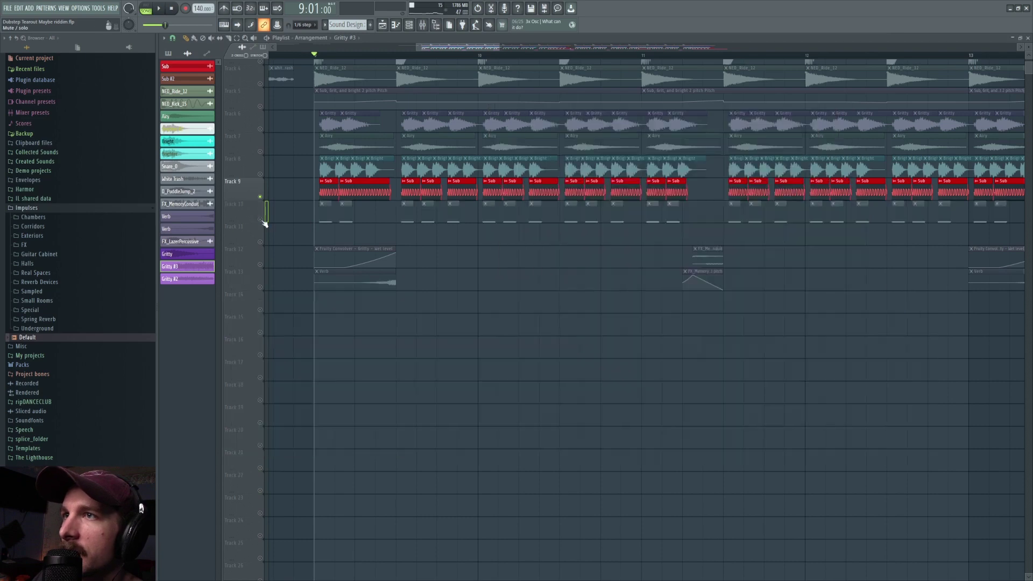
{"action": "left_click", "coordinate": [422, 25]}
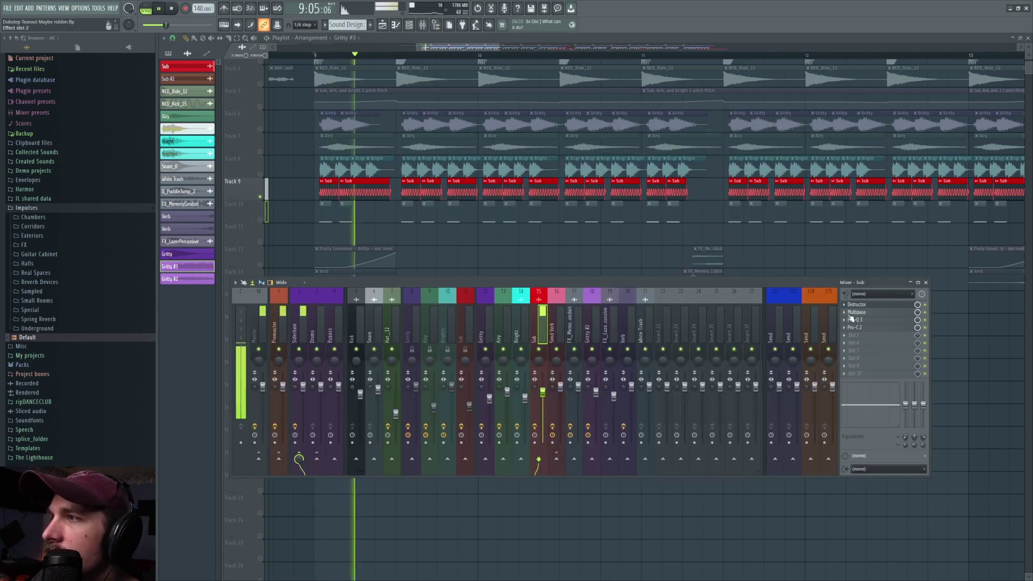
{"action": "key", "text": "space"}
{"action": "left_click", "coordinate": [261, 219]}
{"action": "left_click", "coordinate": [424, 25]}
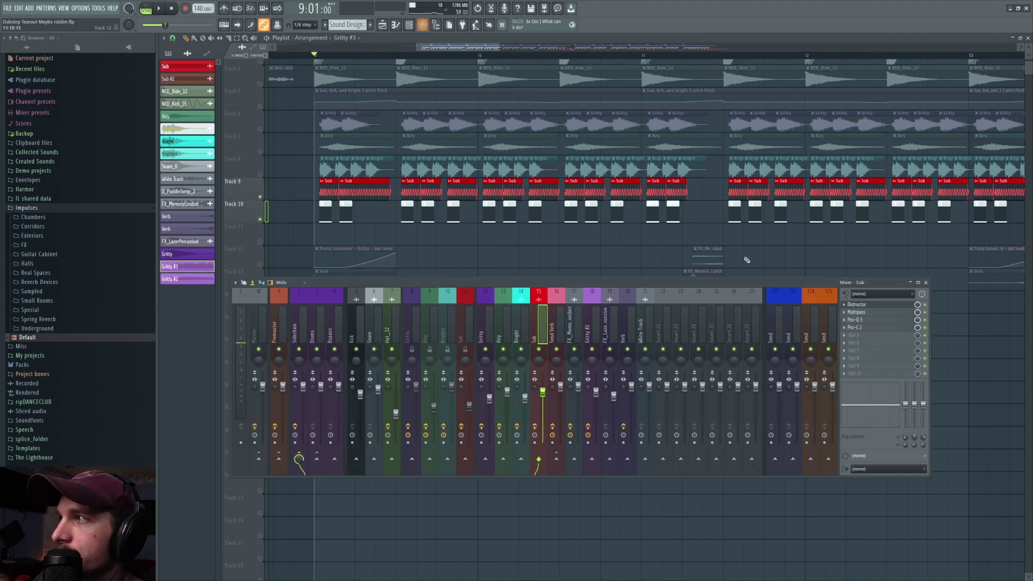
- Play the Sub with Distructor open, trying a higher Dry/Wet and the filter switched off, and restore both settings
{"action": "left_click", "coordinate": [865, 306]}
{"action": "key", "text": "space"}
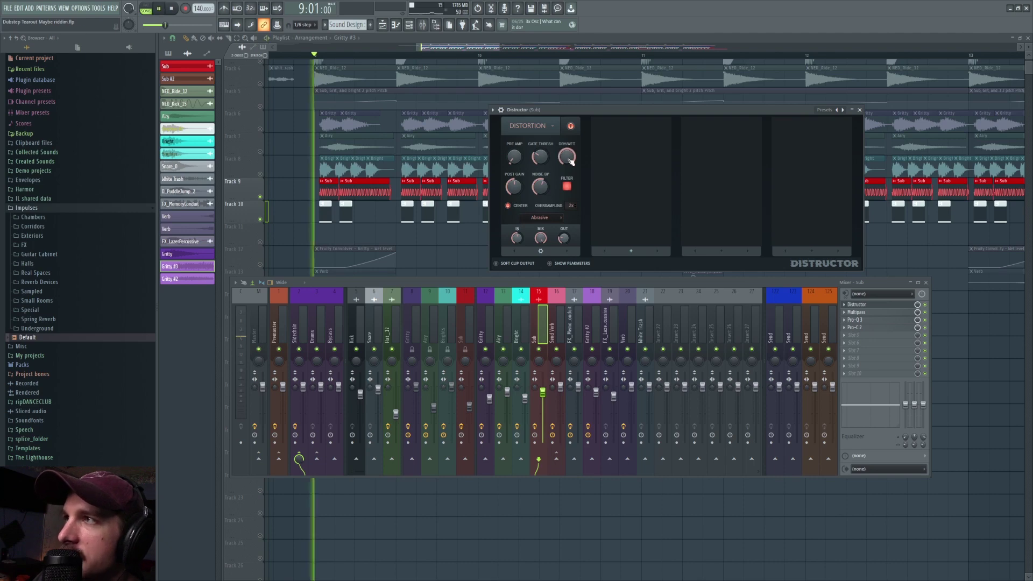
{"action": "key", "text": "ctrl+z"}
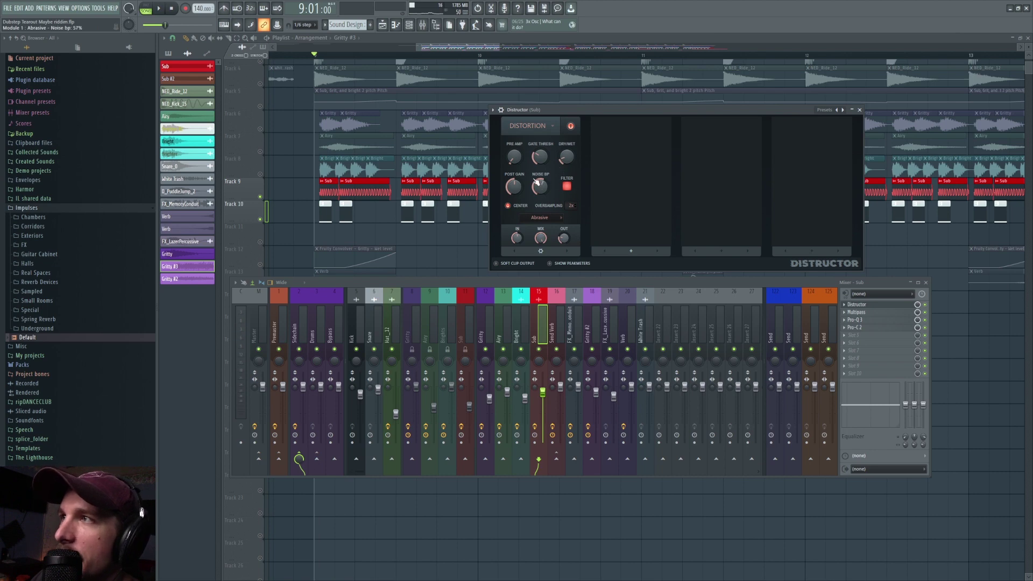
{"action": "key", "text": "space"}
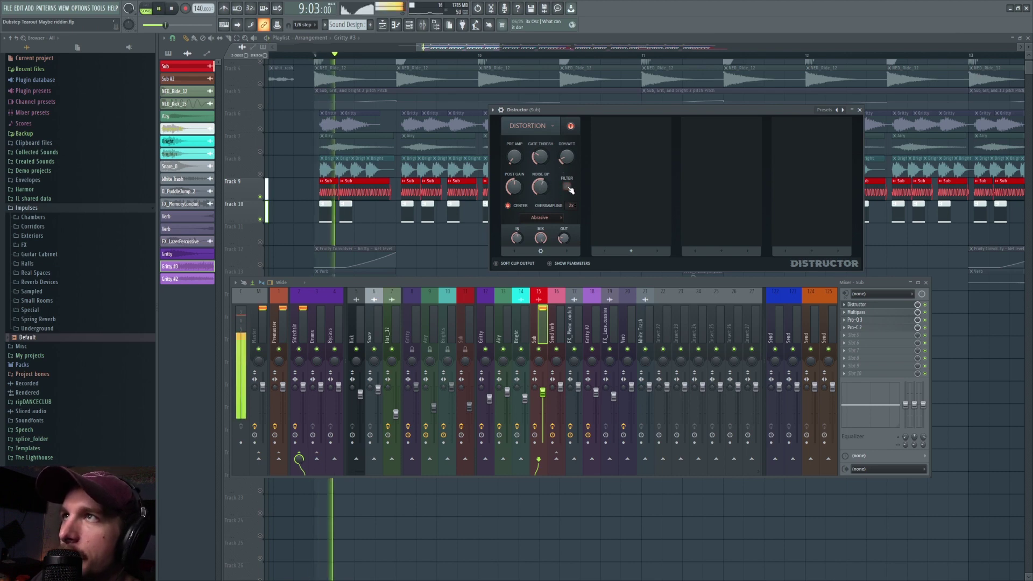
{"action": "left_click", "coordinate": [568, 186]}
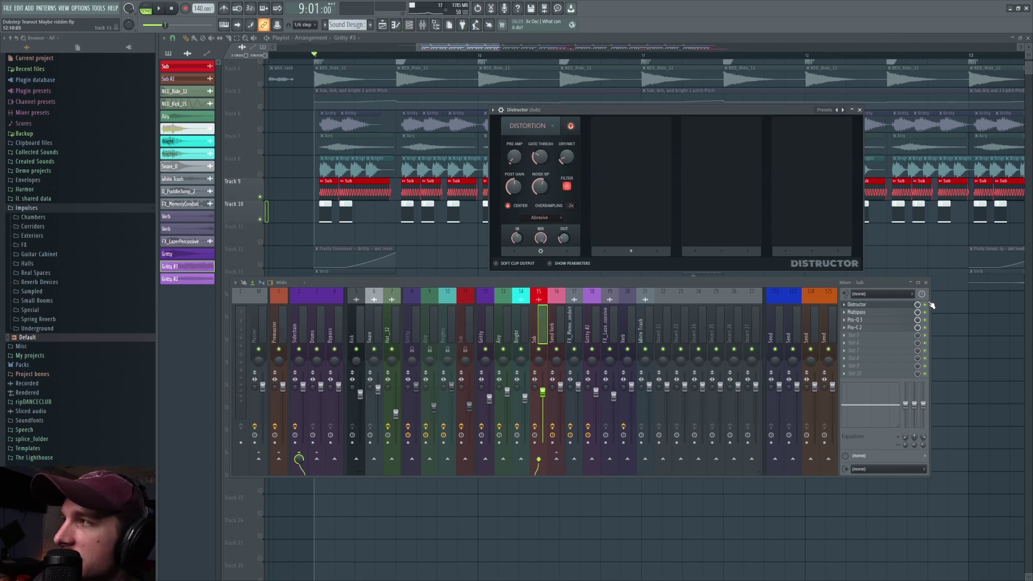
- Open Multipass on the Sub, return to Distructor and play to examine its gate threshold, undoing the trial change
{"action": "left_click", "coordinate": [867, 313]}
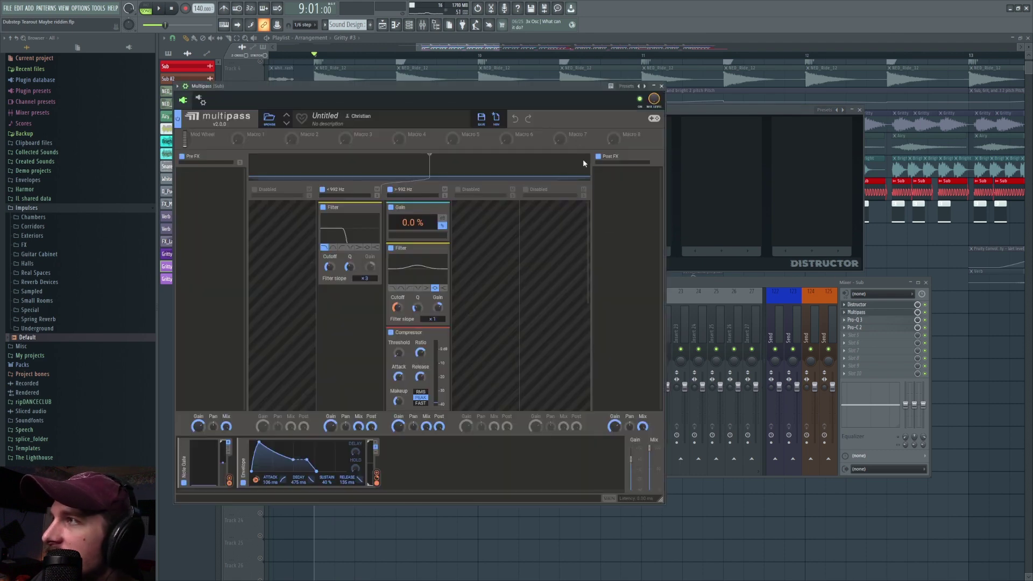
{"action": "left_click", "coordinate": [701, 114]}
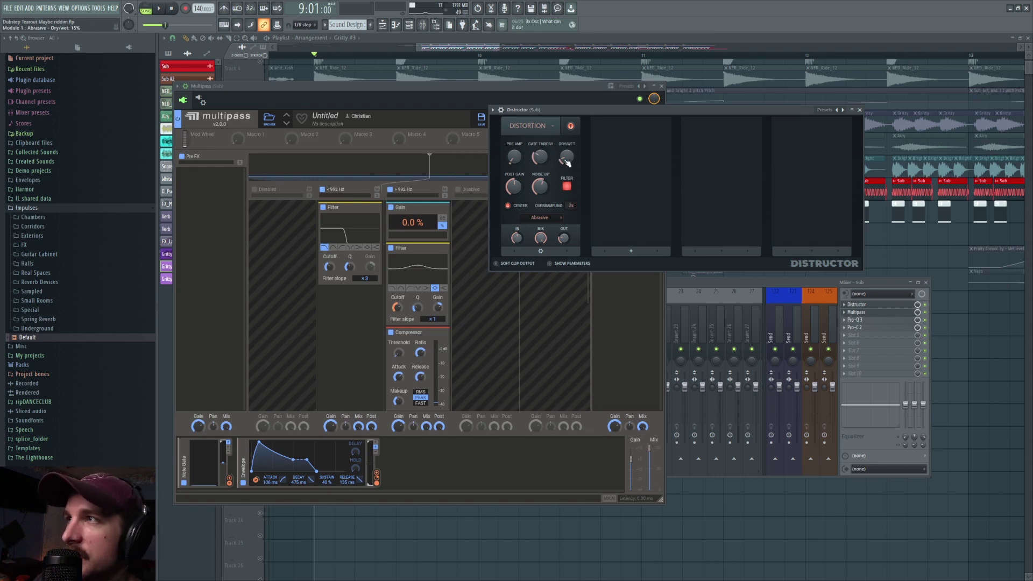
{"action": "key", "text": "space"}
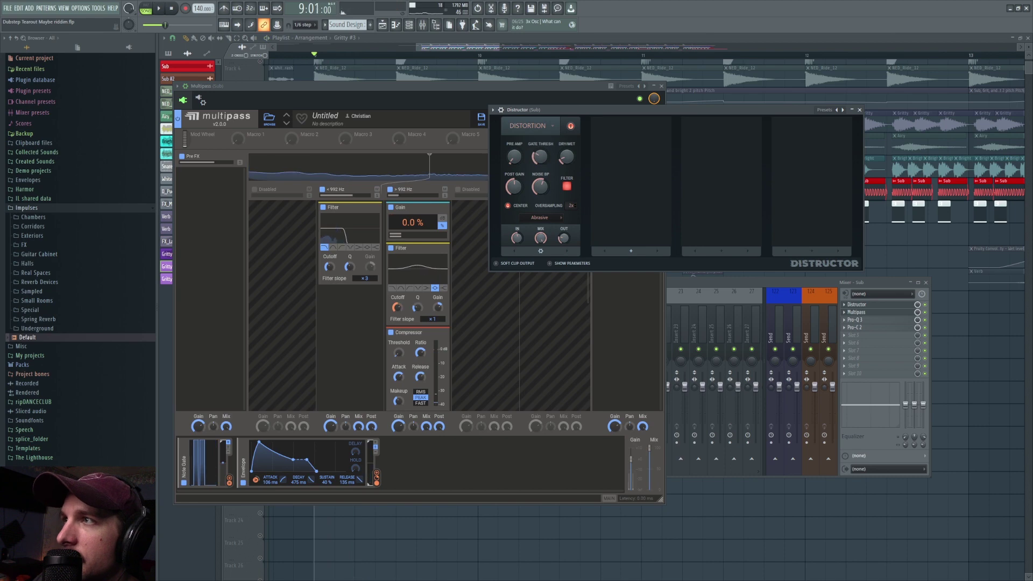
{"action": "key", "text": "space"}
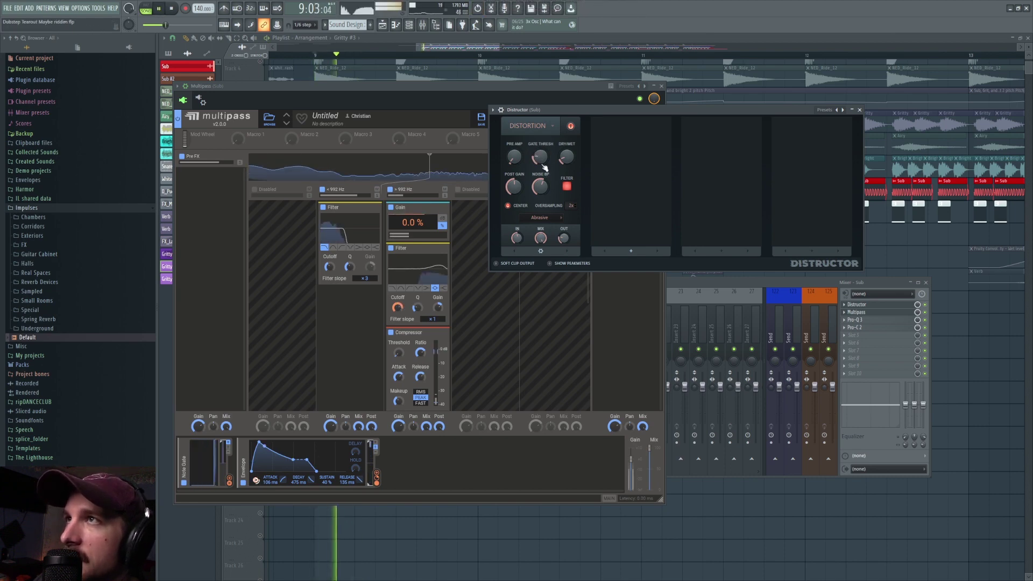
{"action": "key", "text": "ctrl+z"}
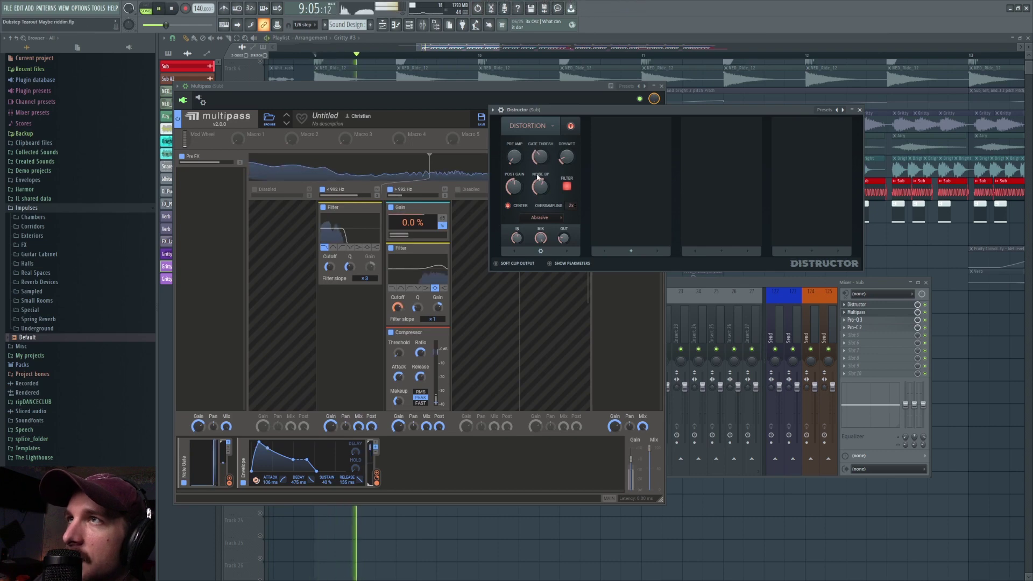
{"action": "scroll", "coordinate": [547, 156], "scroll_direction": "down", "scroll_amount": 1}
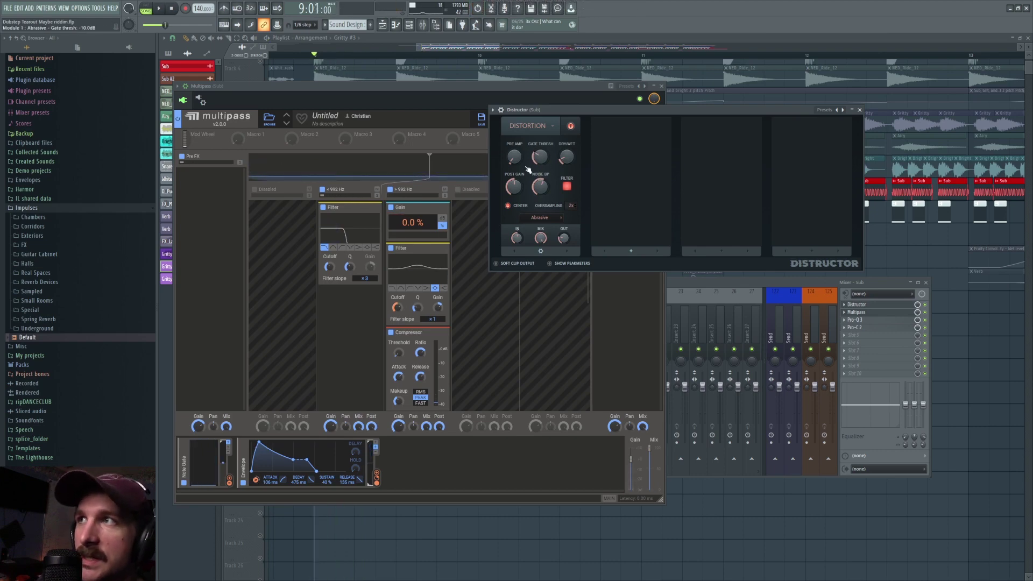
- Bring the Sub's Multipass to the front, shift its window slightly and return to the playlist
{"action": "left_click", "coordinate": [875, 313]}
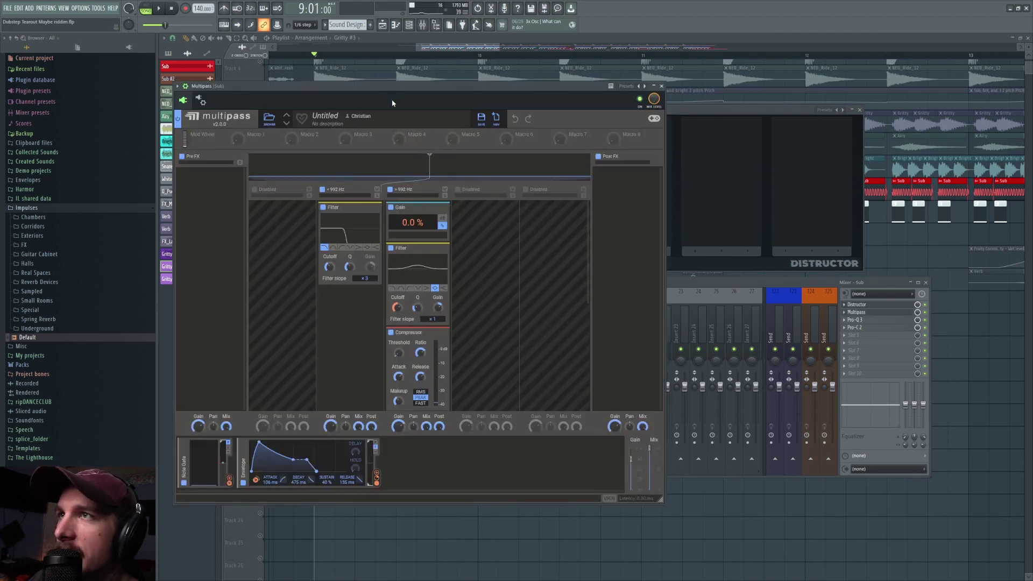
{"action": "left_click_drag", "start_coordinate": [395, 88], "coordinate": [417, 89]}
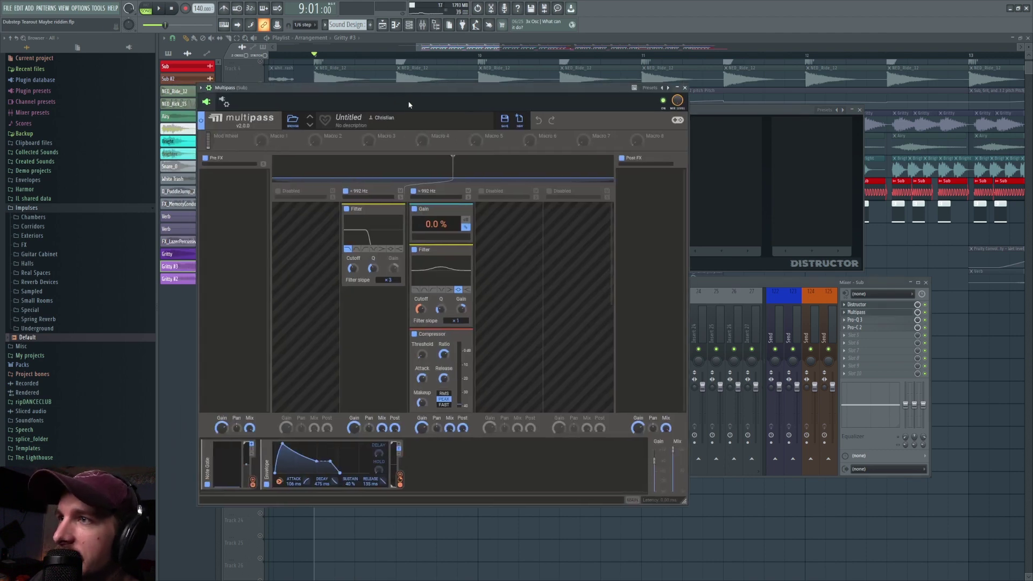
{"action": "left_click", "coordinate": [395, 24]}
{"action": "left_click", "coordinate": [382, 25]}
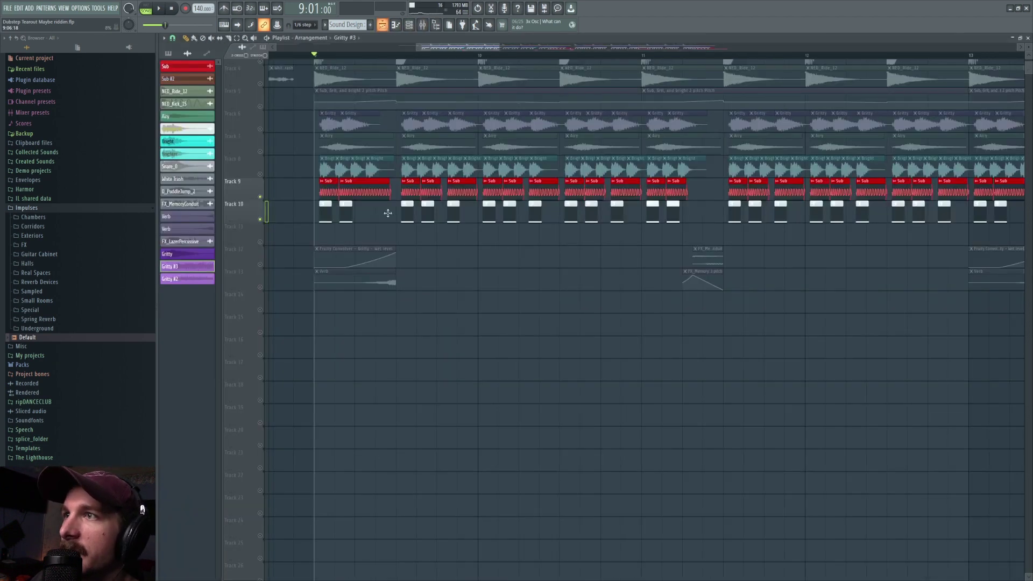
- Open the Noise Chain pattern from Track 10 in the piano roll, examine its trigger note and return to the playlist
{"action": "double_click", "coordinate": [329, 218]}
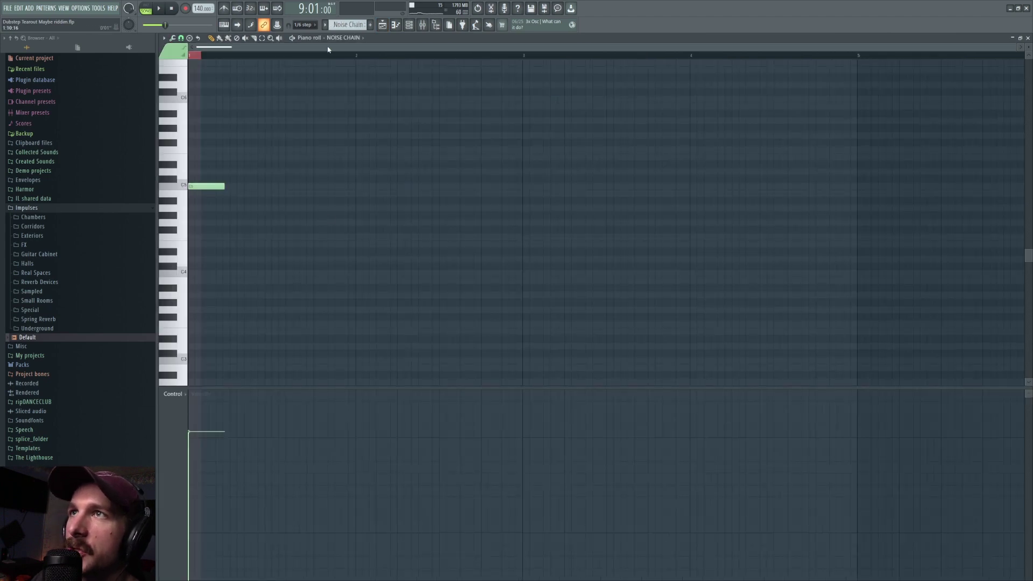
{"action": "scroll", "coordinate": [283, 58], "scroll_direction": "up", "scroll_amount": 4}
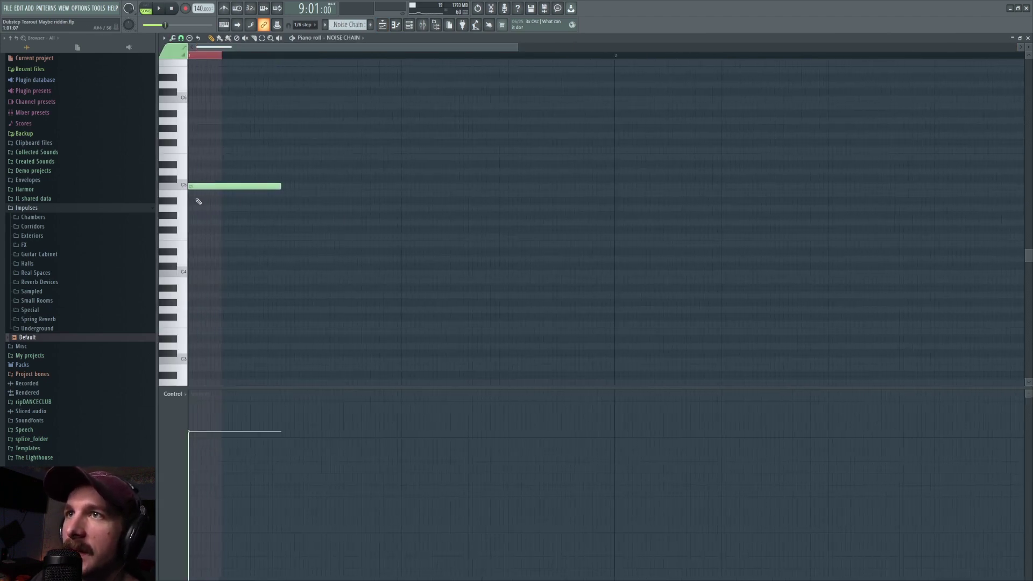
{"action": "left_click", "coordinate": [382, 24]}
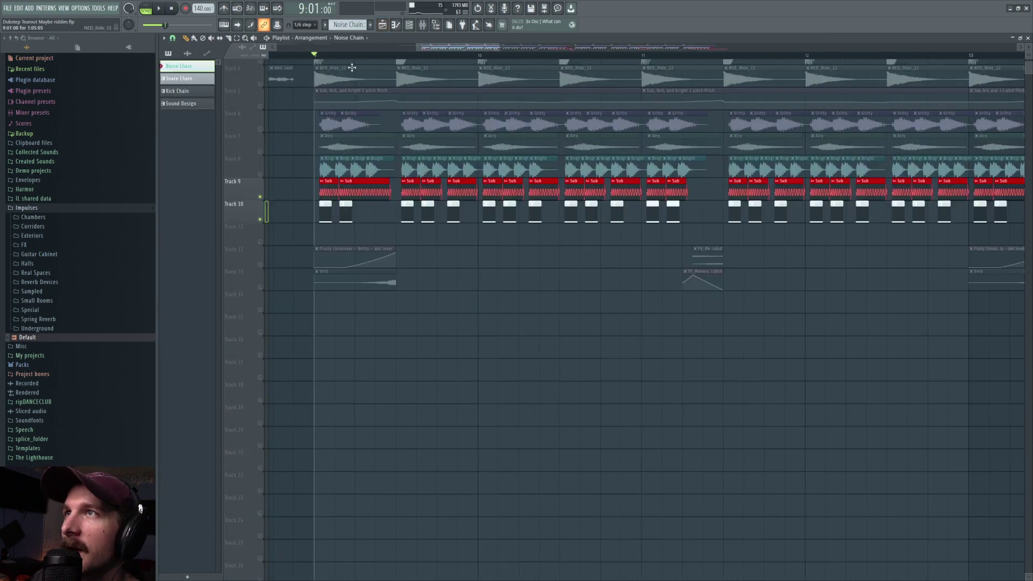
- Try lengthening the second Noise Chain clip on Track 10 and undo the resize
{"action": "scroll", "coordinate": [716, 63], "scroll_direction": "up", "scroll_amount": 3}
{"action": "scroll", "coordinate": [464, 42], "scroll_direction": "down", "scroll_amount": 4}
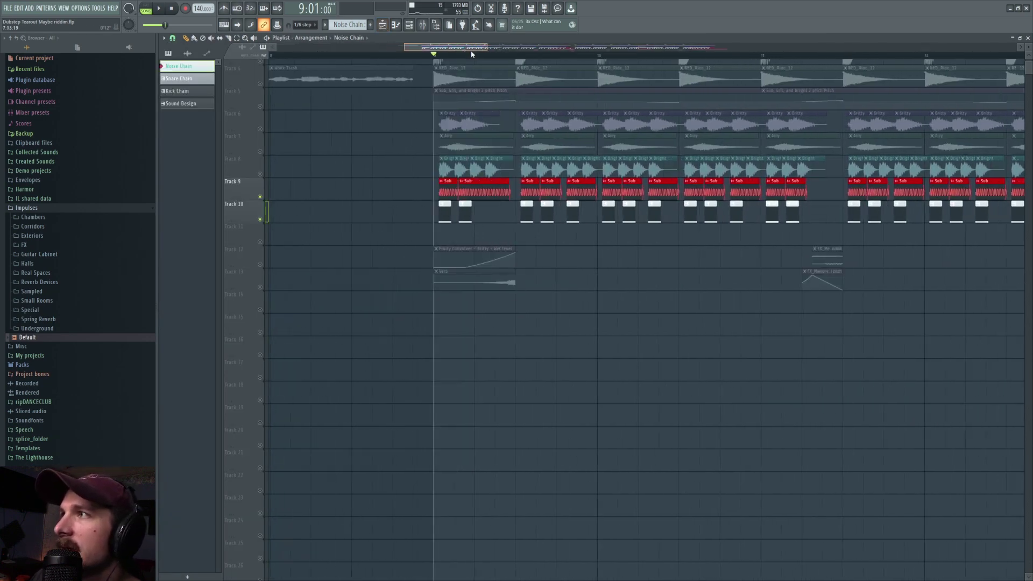
{"action": "scroll", "coordinate": [451, 55], "scroll_direction": "up", "scroll_amount": 5}
{"action": "left_click_drag", "start_coordinate": [532, 210], "coordinate": [626, 216]}
{"action": "key", "text": "ctrl+z"}
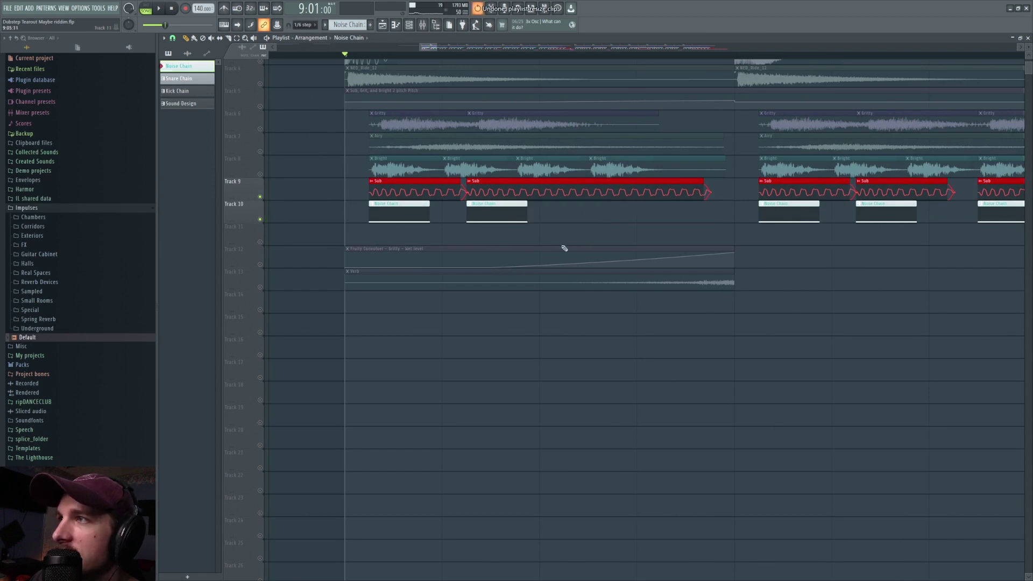
{"action": "scroll", "coordinate": [574, 55], "scroll_direction": "down", "scroll_amount": 5}
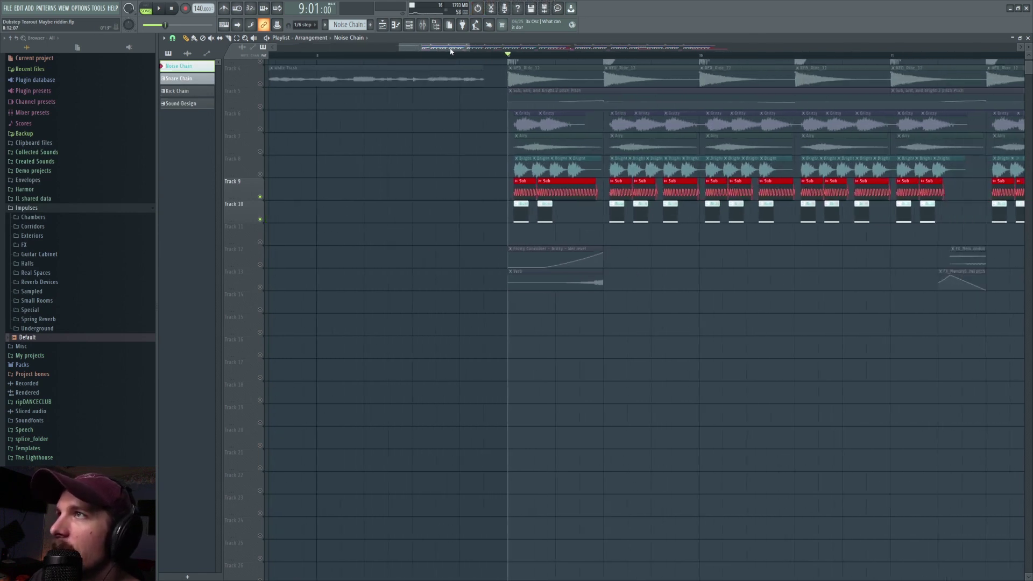
- Bring the drop into view in the playlist, show the mixer and open Multipass on the Sub track
{"action": "scroll", "coordinate": [451, 52], "scroll_direction": "down", "scroll_amount": 3}
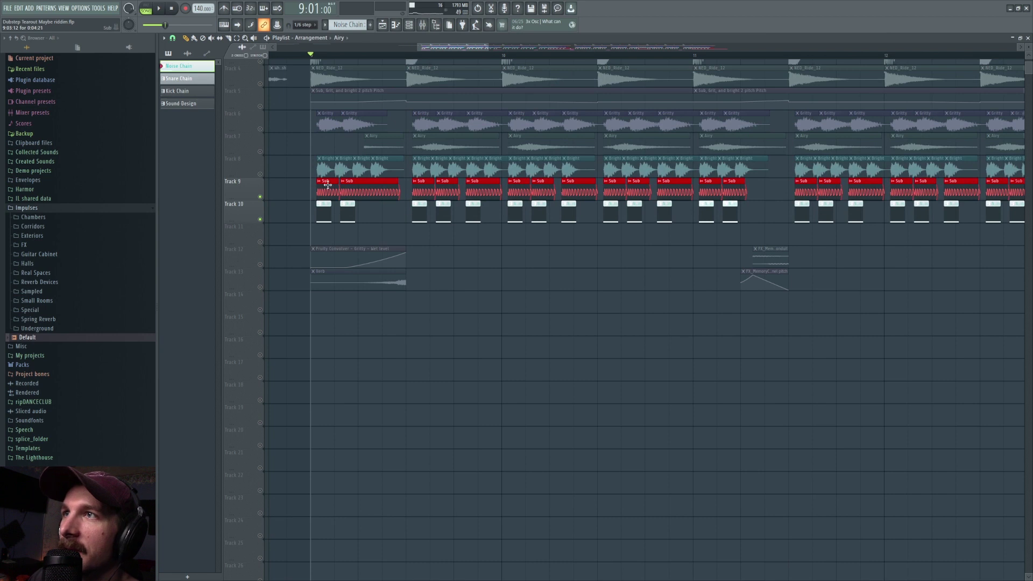
{"action": "left_click", "coordinate": [422, 24]}
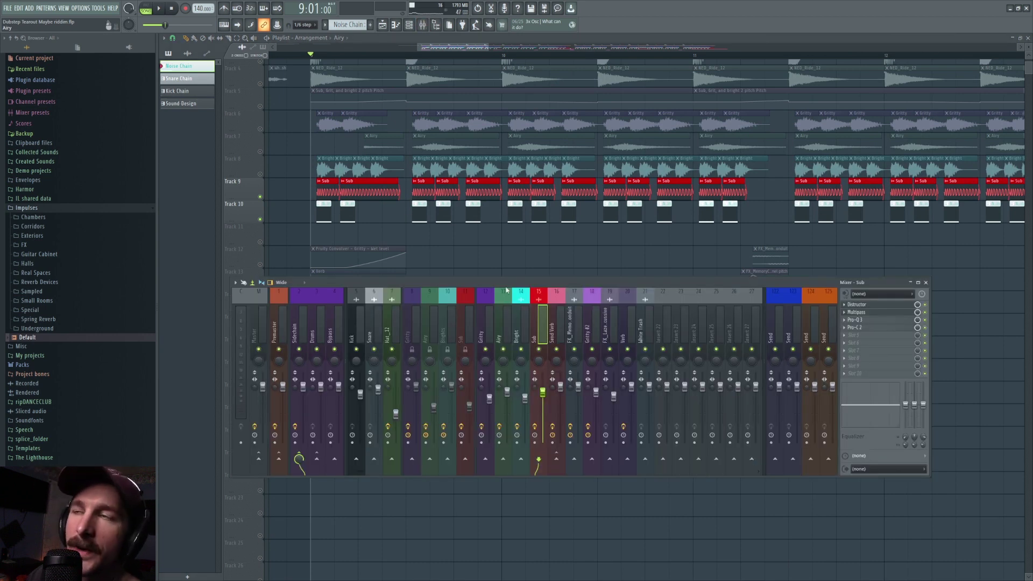
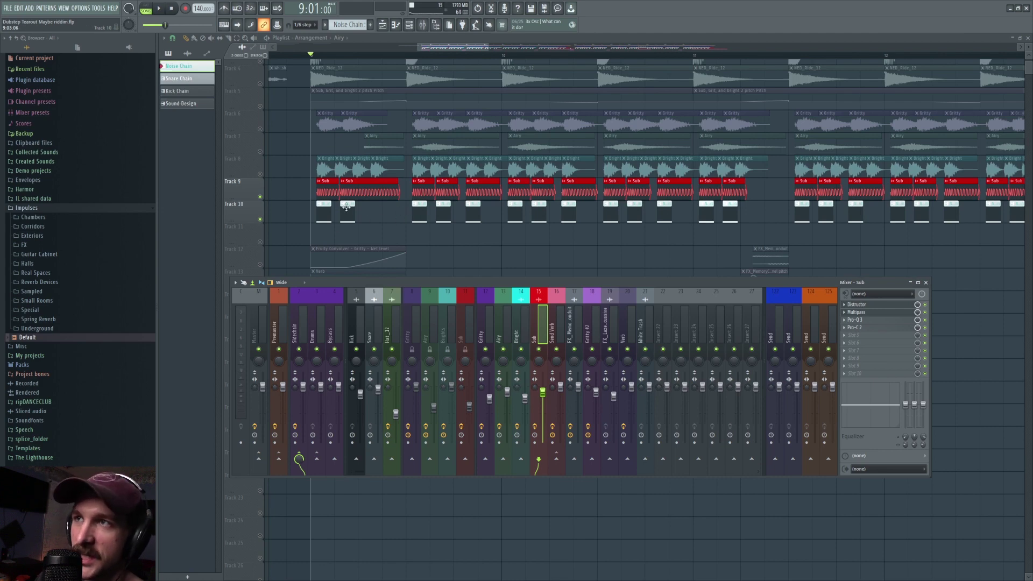
{"action": "left_click", "coordinate": [862, 313]}
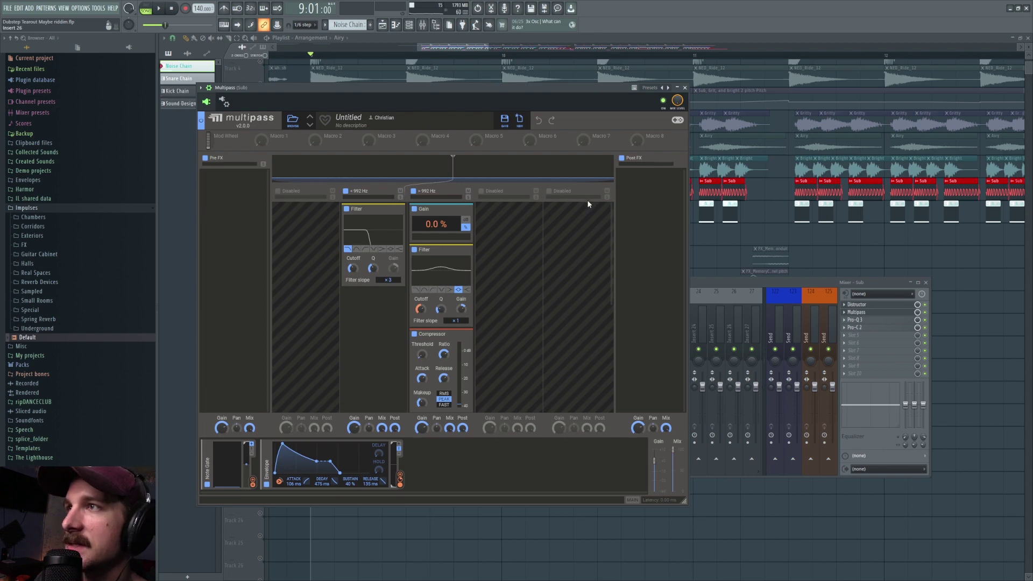
- Compare the Noise Chain channel's MIDI port with the input port in Multipass's wrapper settings and return to the plugin interface
{"action": "left_click", "coordinate": [409, 24]}
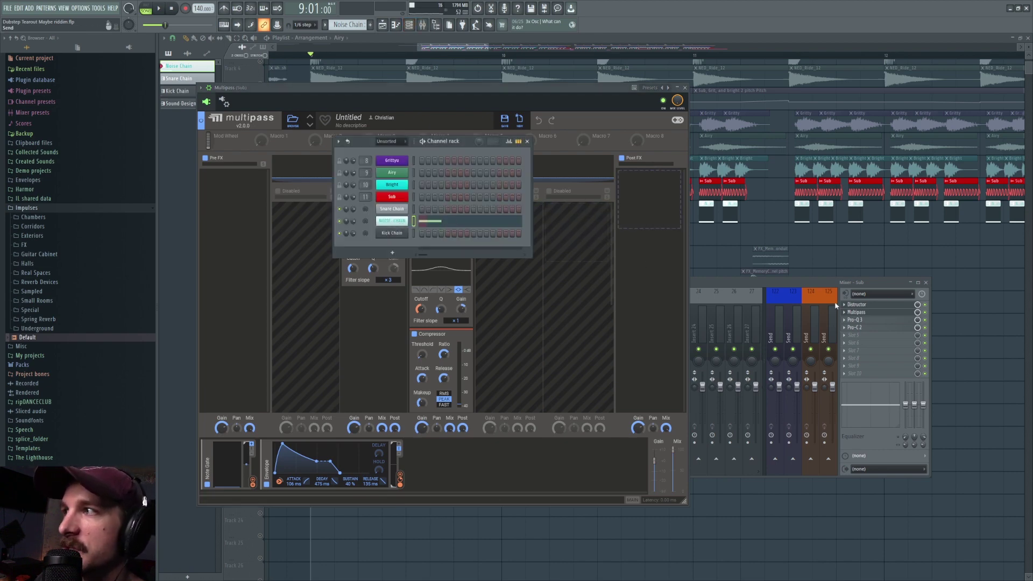
{"action": "left_click", "coordinate": [402, 220]}
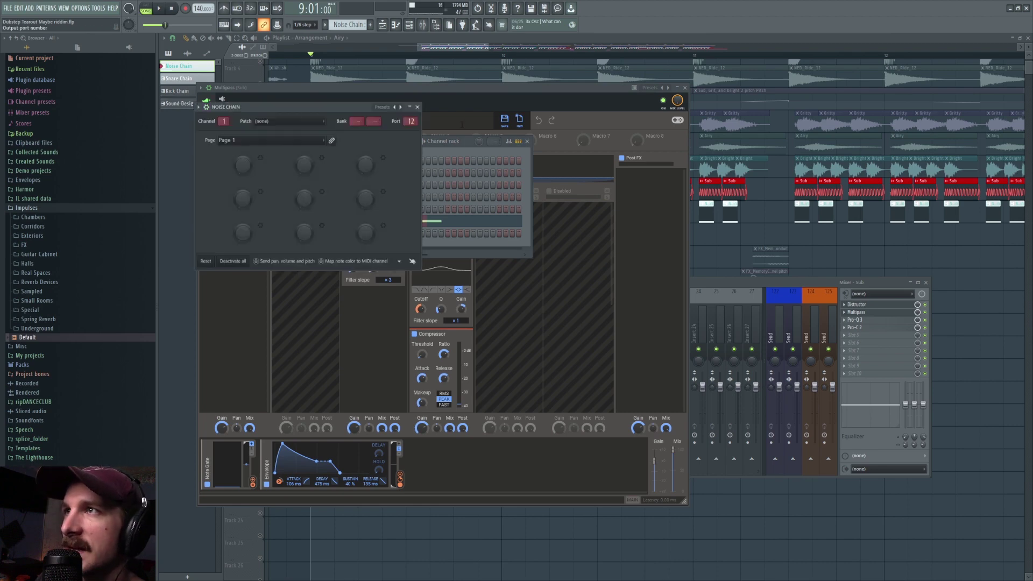
{"action": "left_click", "coordinate": [324, 110]}
{"action": "left_click", "coordinate": [223, 103]}
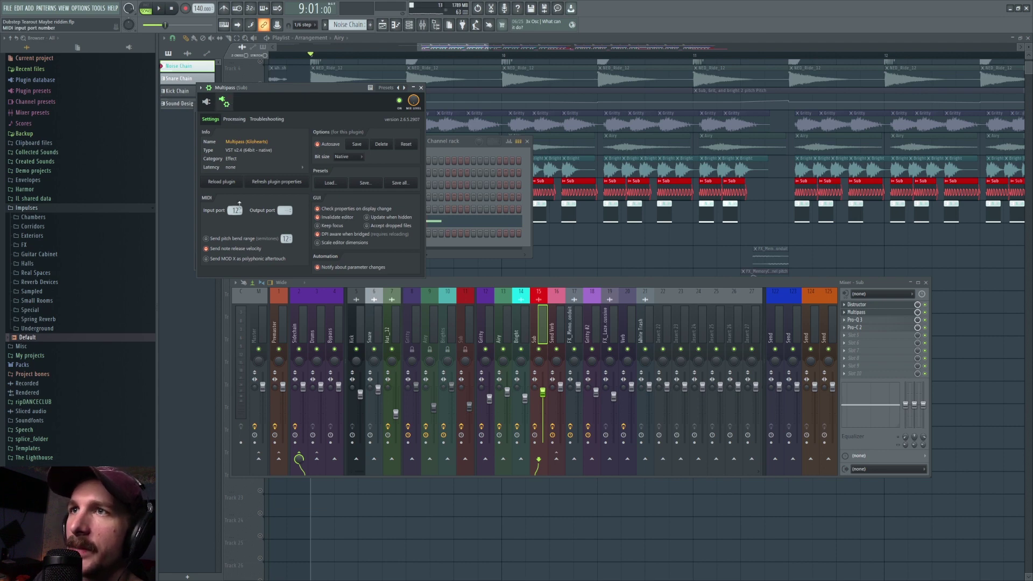
{"action": "left_click", "coordinate": [209, 105]}
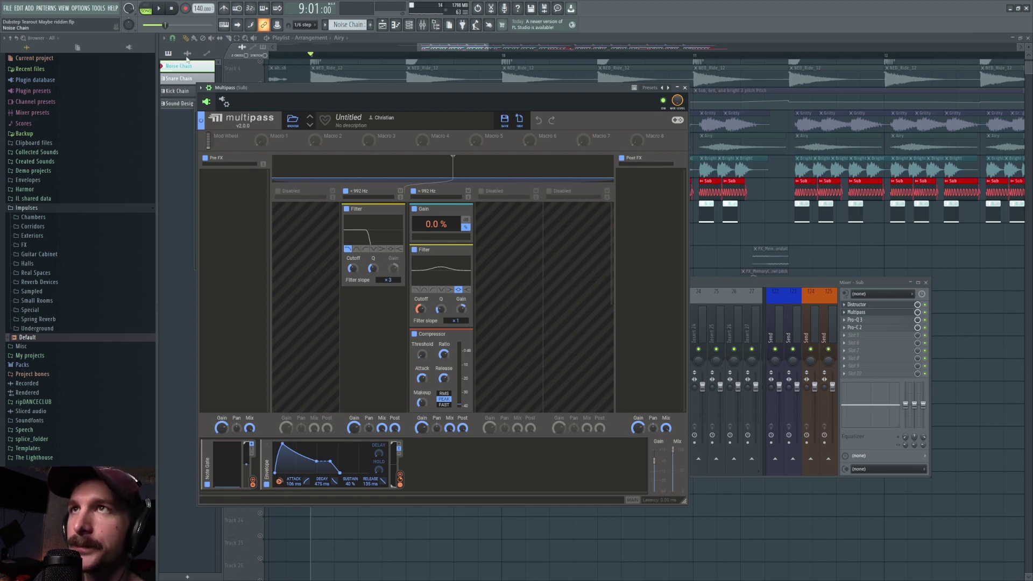
- Play the drop briefly and examine the Multipass envelope's Note Gate trigger options, choosing On for Seamless
{"action": "key", "text": "space"}
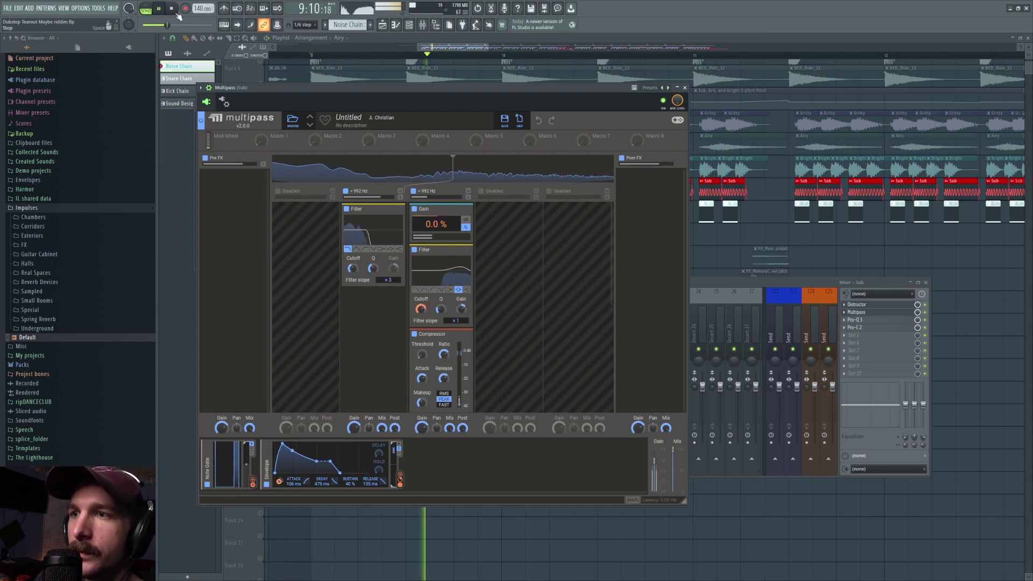
{"action": "left_click", "coordinate": [172, 9]}
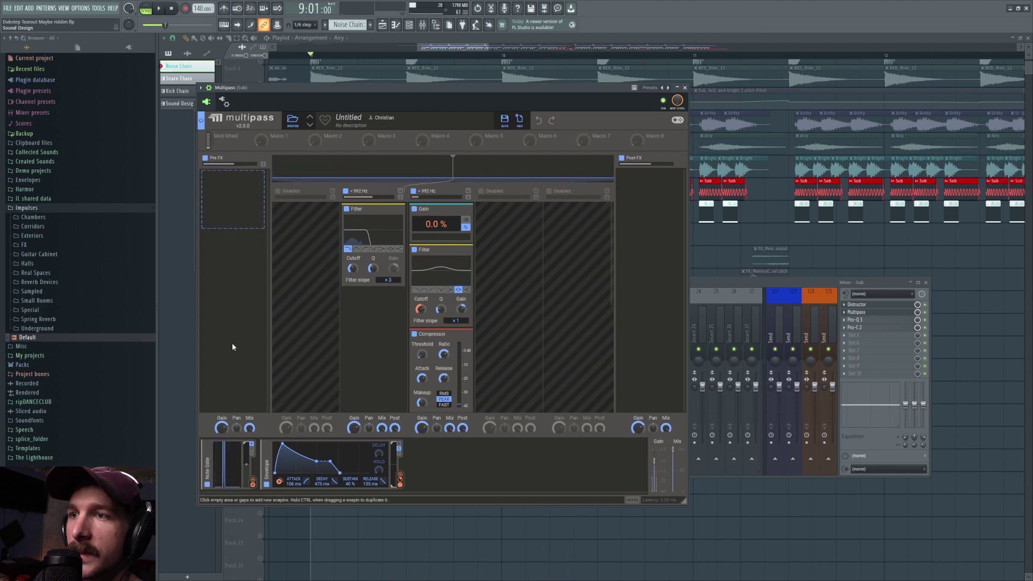
{"action": "left_click", "coordinate": [279, 482]}
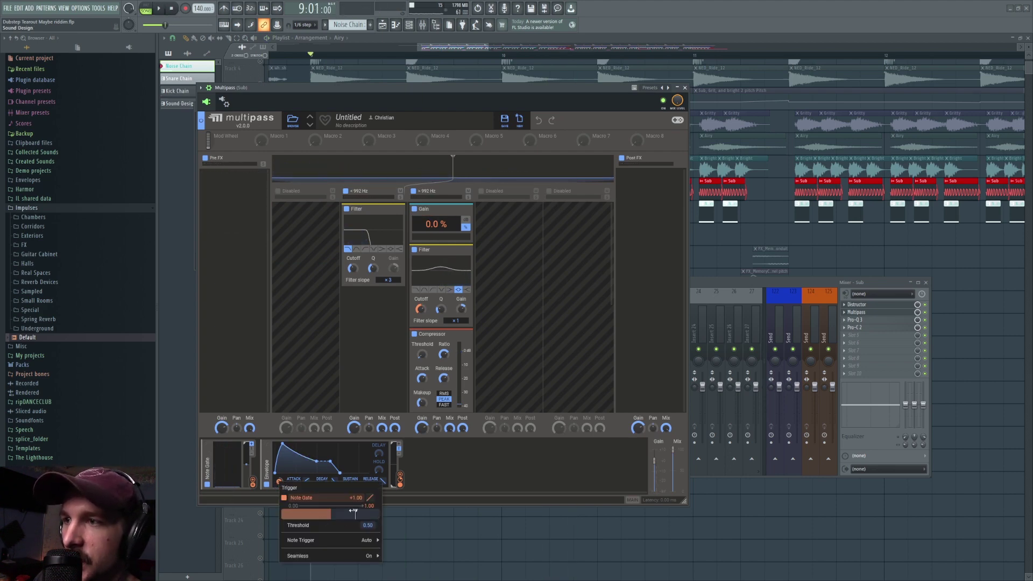
{"action": "mouse_move", "coordinate": [341, 559]}
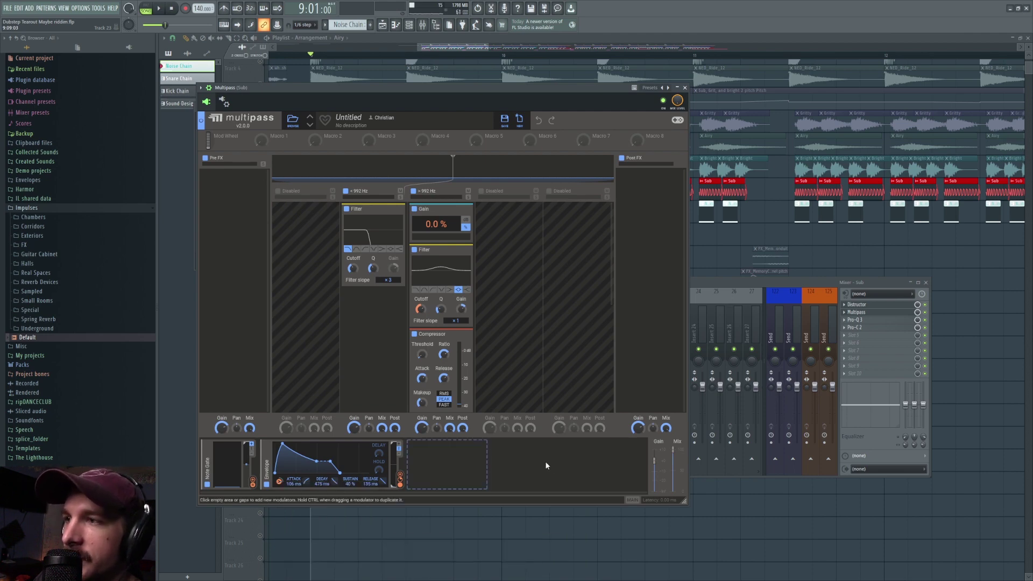
{"action": "left_click", "coordinate": [279, 483]}
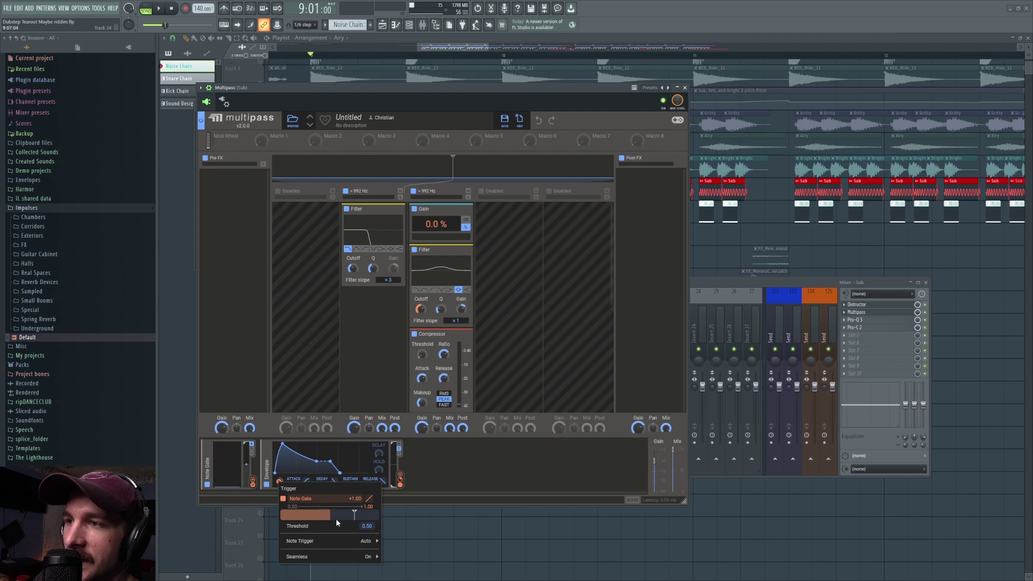
{"action": "mouse_move", "coordinate": [311, 547]}
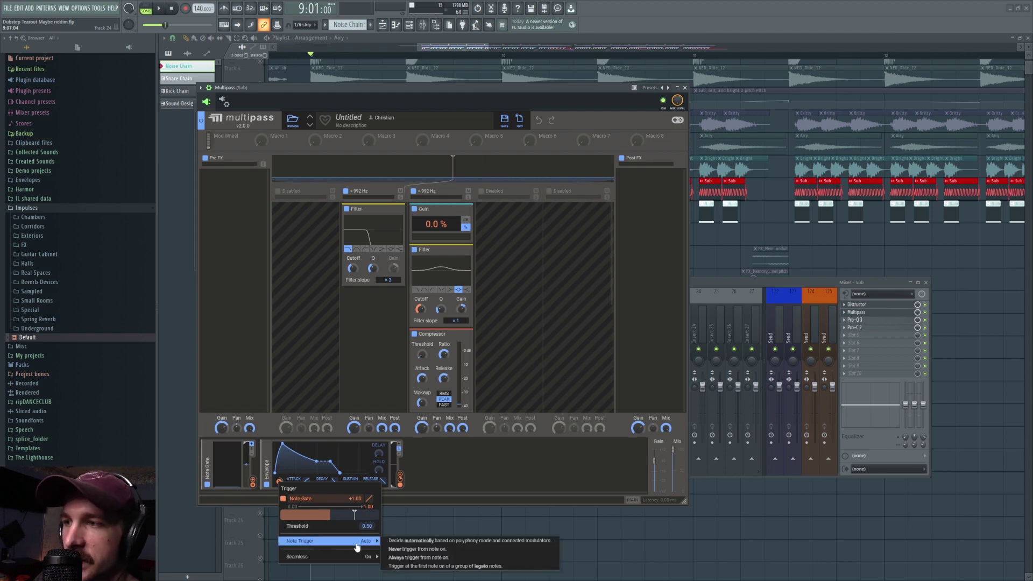
{"action": "mouse_move", "coordinate": [359, 557]}
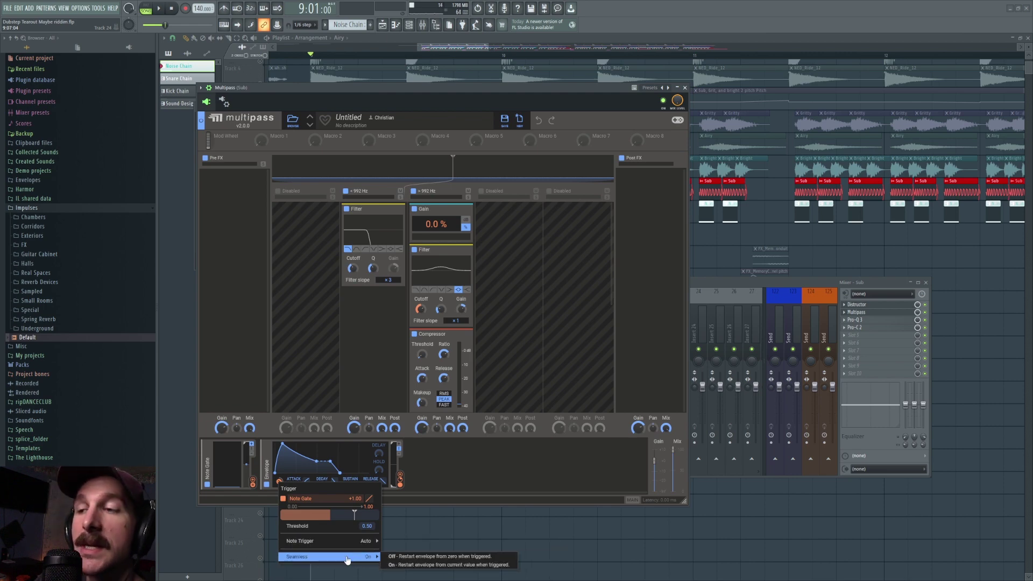
{"action": "left_click", "coordinate": [412, 566]}
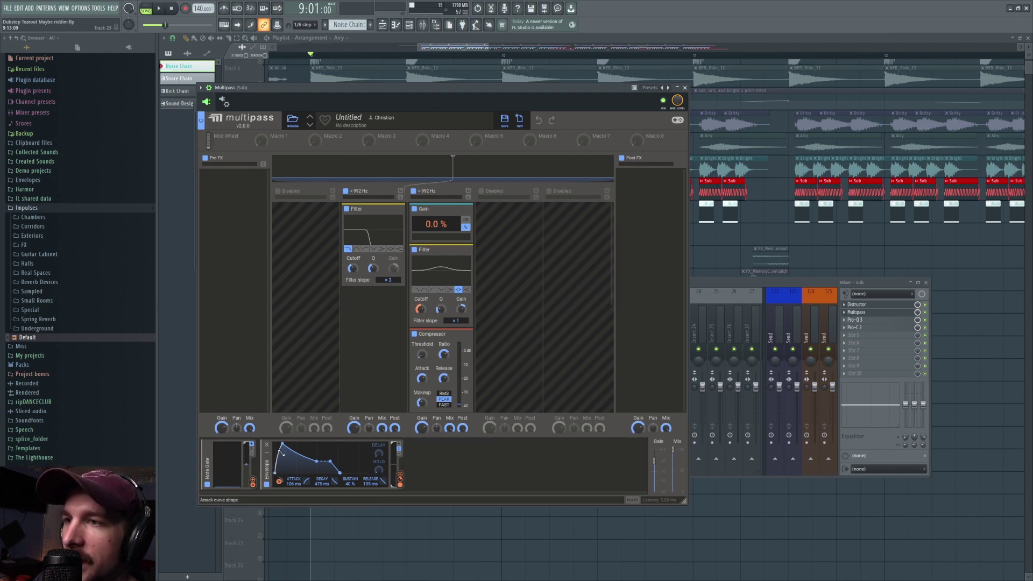
- Try the envelope trigger with Seamless set to Off during playback and switch it back to On
{"action": "left_click", "coordinate": [158, 9]}
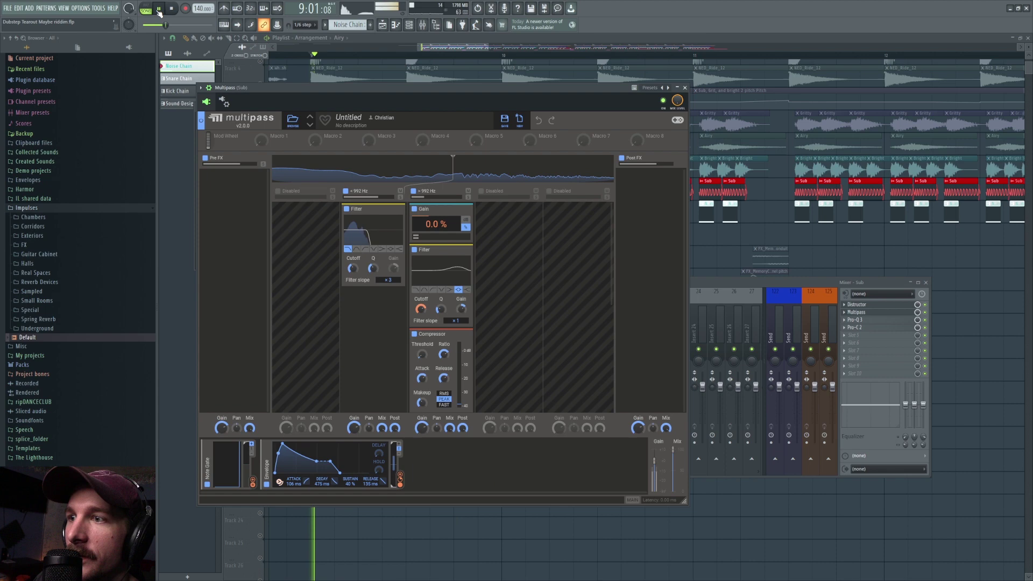
{"action": "left_click", "coordinate": [279, 481]}
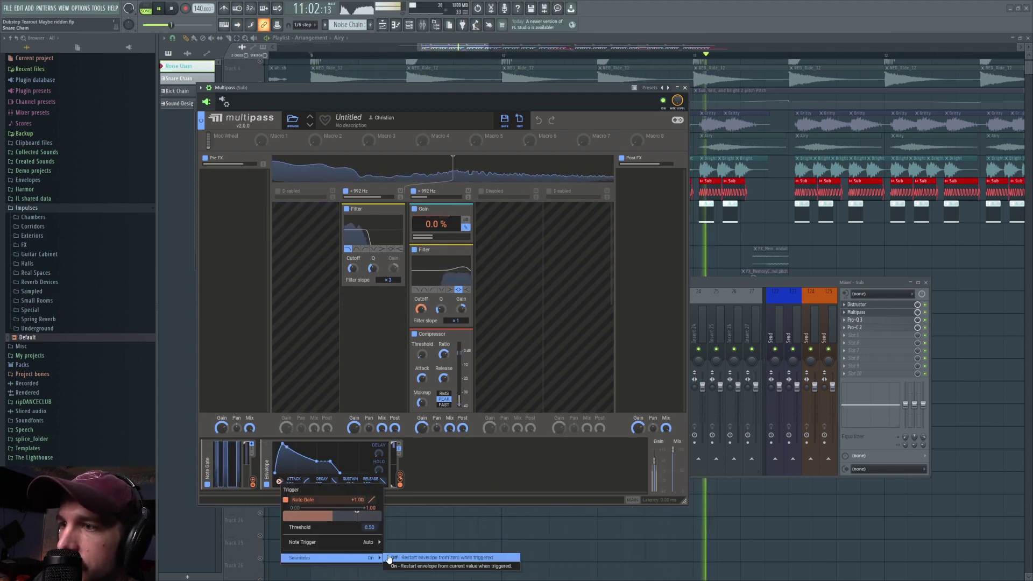
{"action": "left_click", "coordinate": [390, 558]}
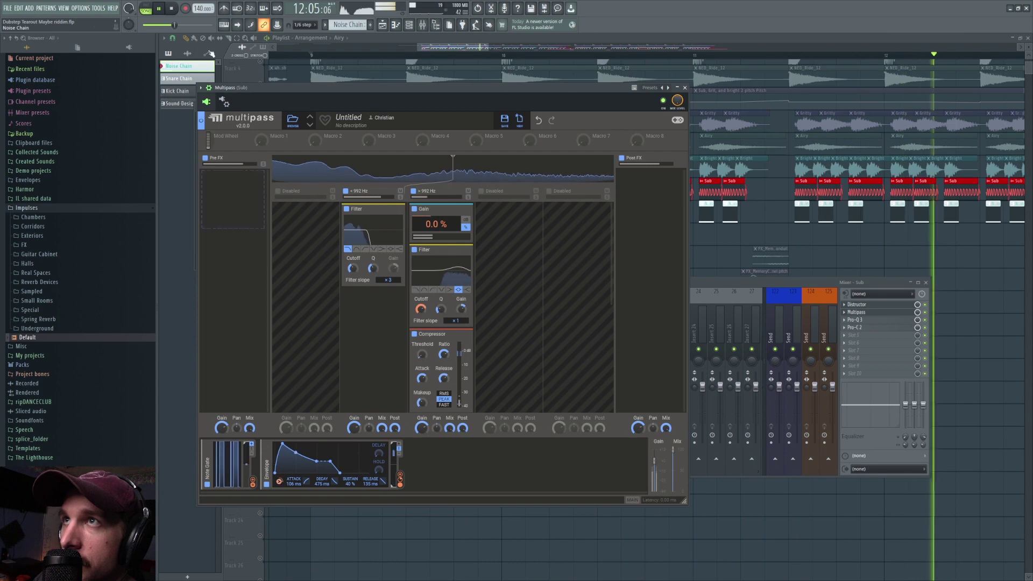
{"action": "key", "text": "space"}
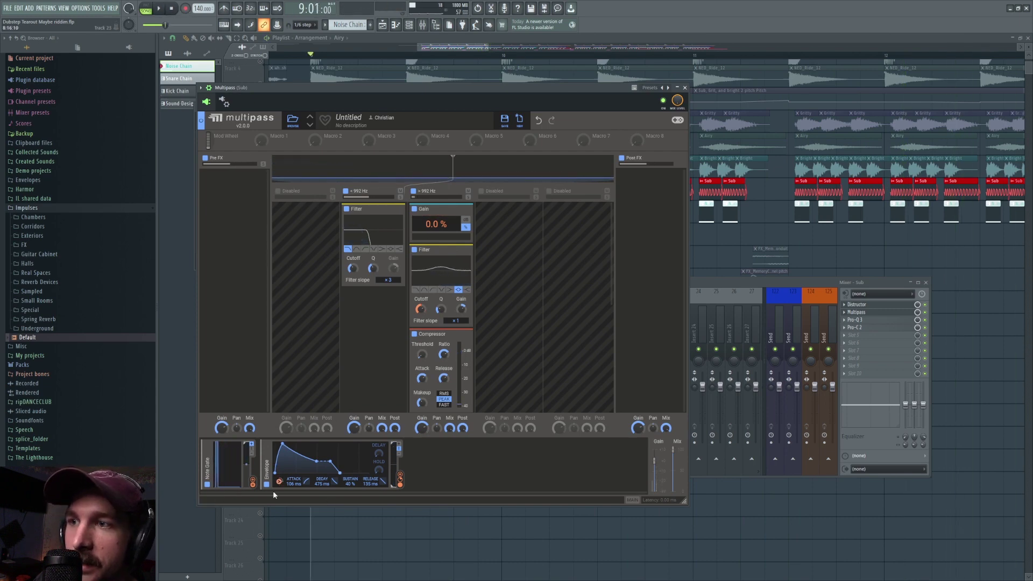
{"action": "left_click", "coordinate": [279, 481]}
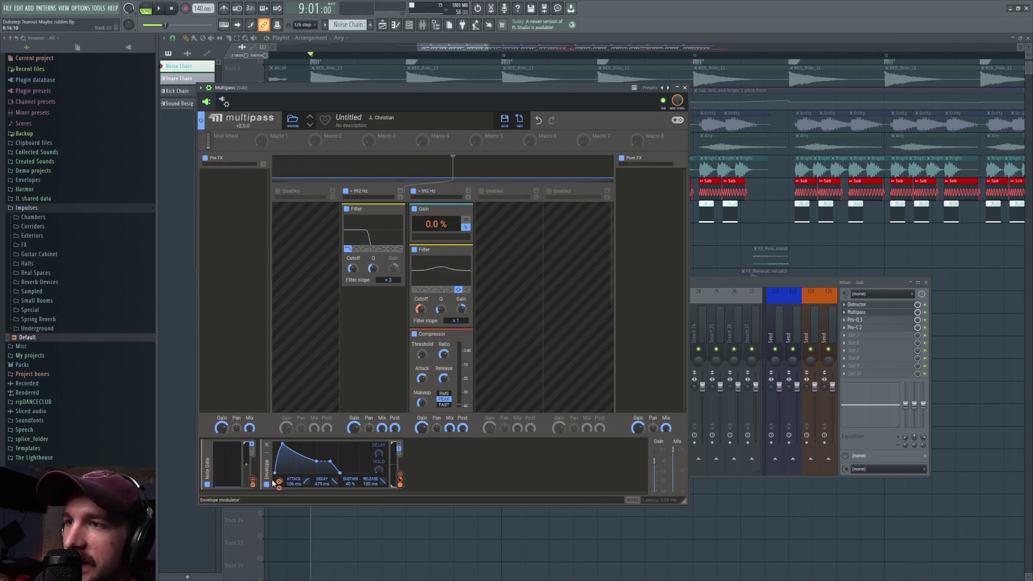
{"action": "left_click", "coordinate": [279, 481]}
{"action": "mouse_move", "coordinate": [329, 557]}
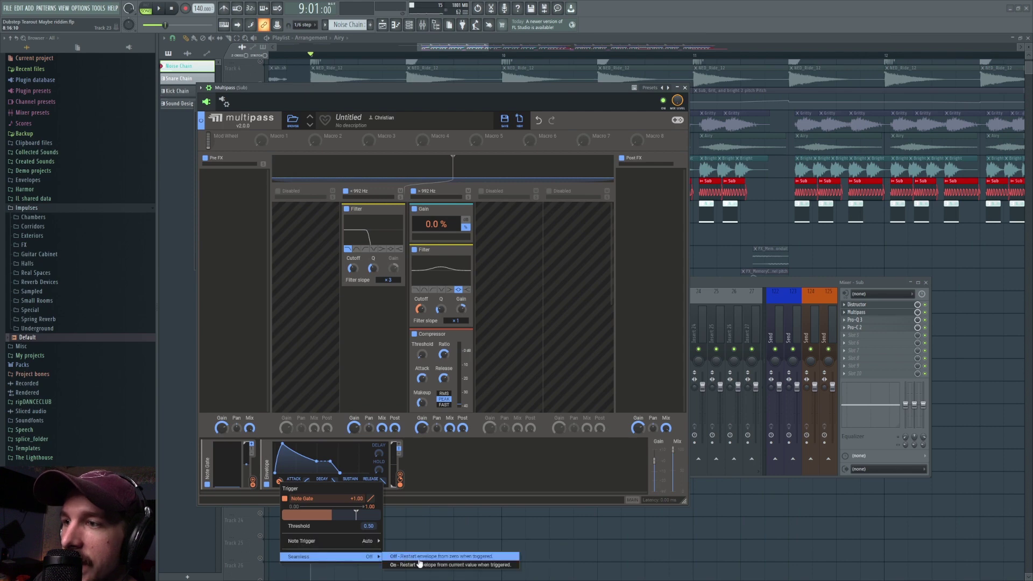
{"action": "left_click", "coordinate": [419, 565]}
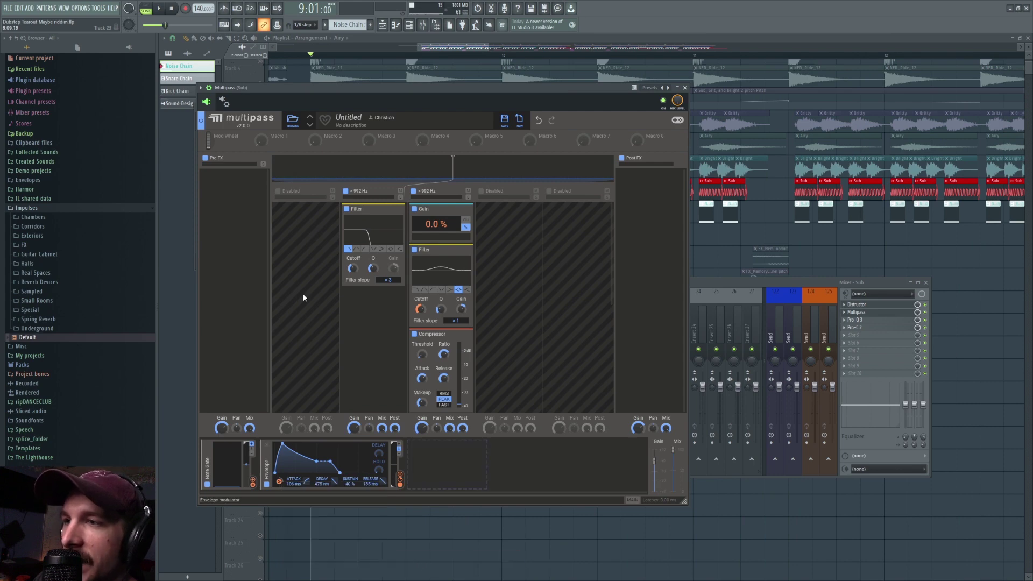
- Play the drop and examine how the envelope modulates the high band's filter Cutoff and Gain
{"action": "left_click", "coordinate": [159, 8]}
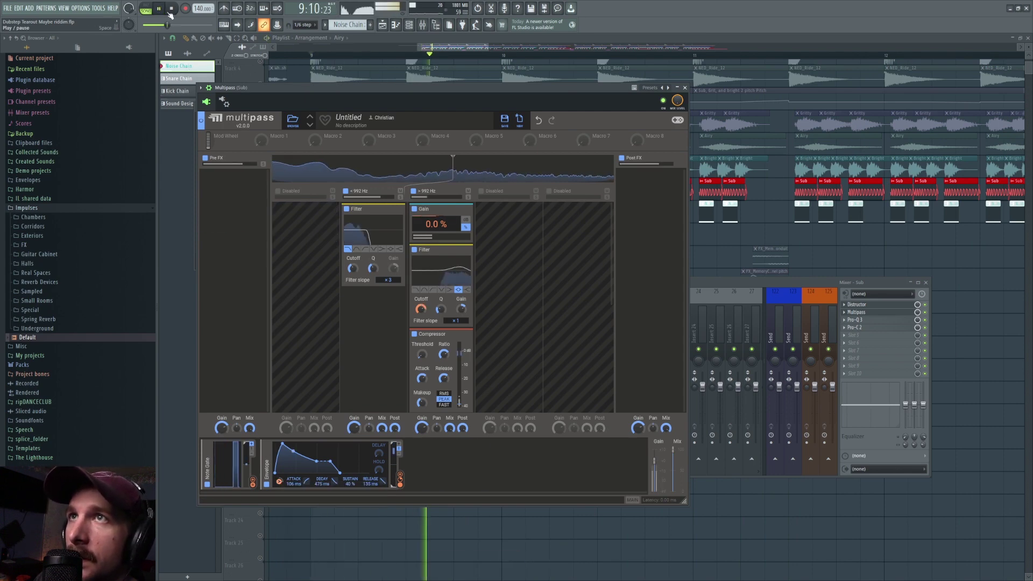
{"action": "key", "text": "space"}
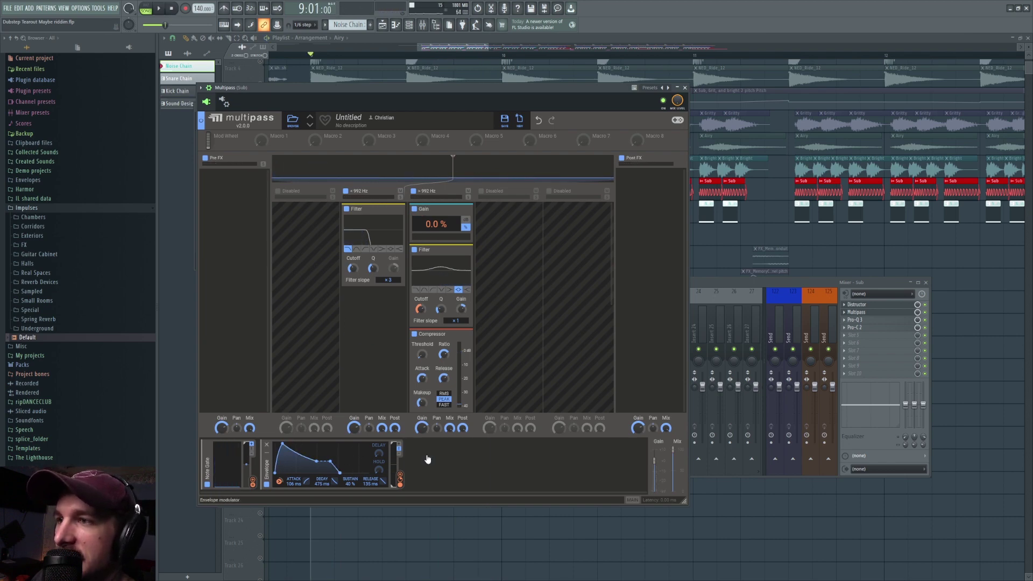
{"action": "left_click_drag", "start_coordinate": [399, 482], "coordinate": [420, 308]}
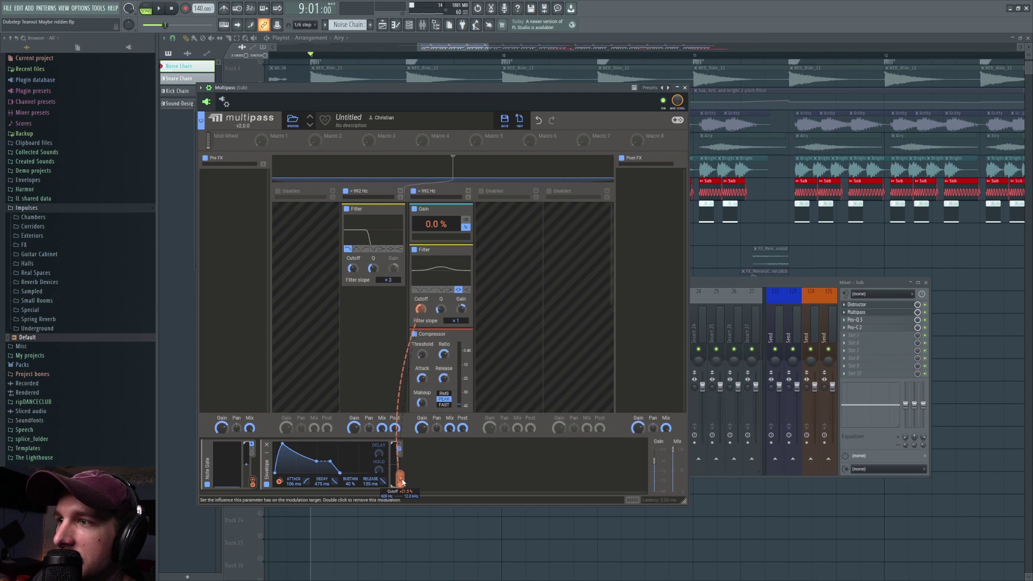
{"action": "left_click_drag", "start_coordinate": [402, 482], "coordinate": [438, 224]}
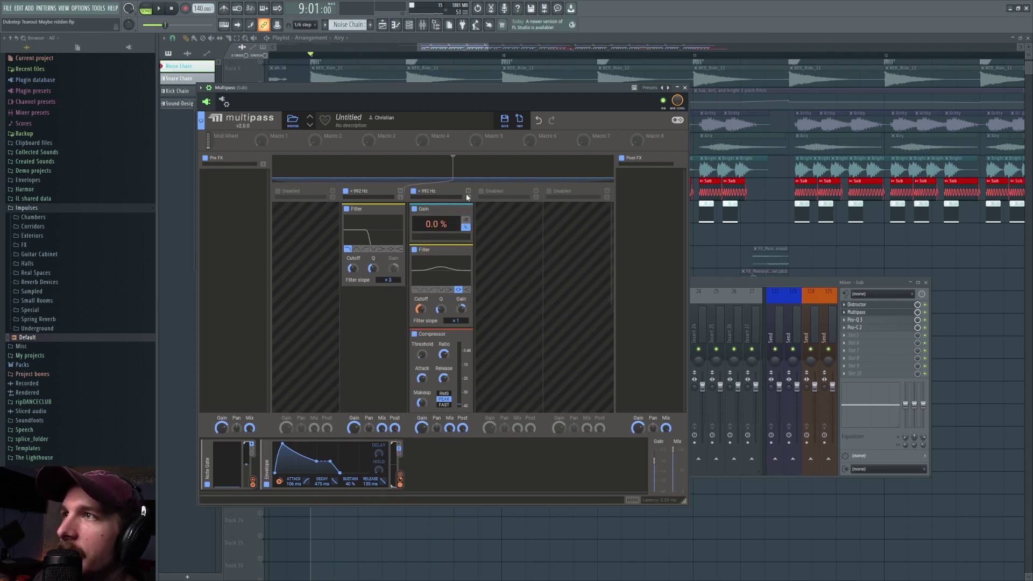
{"action": "left_click", "coordinate": [158, 8]}
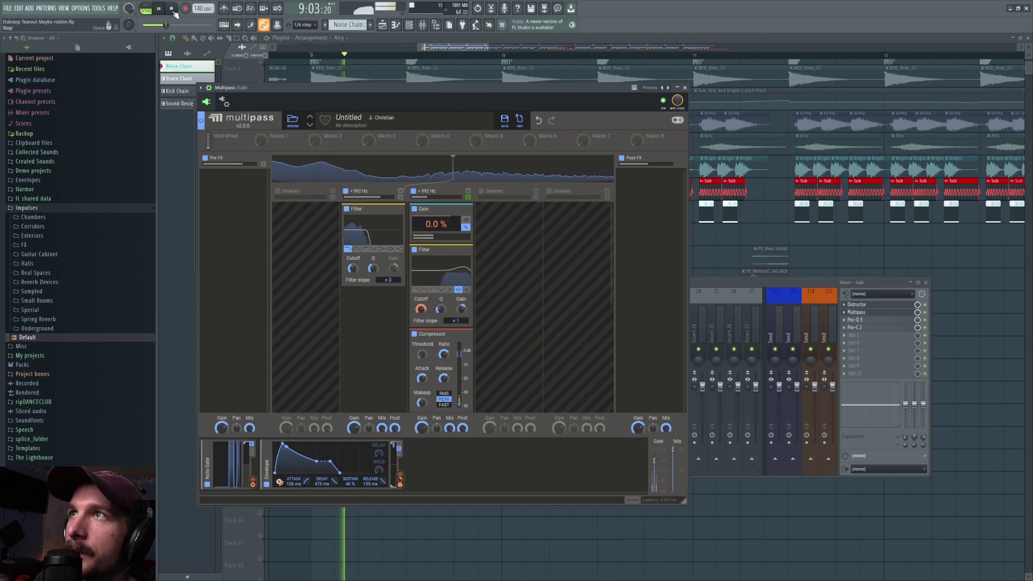
{"action": "left_click", "coordinate": [171, 9]}
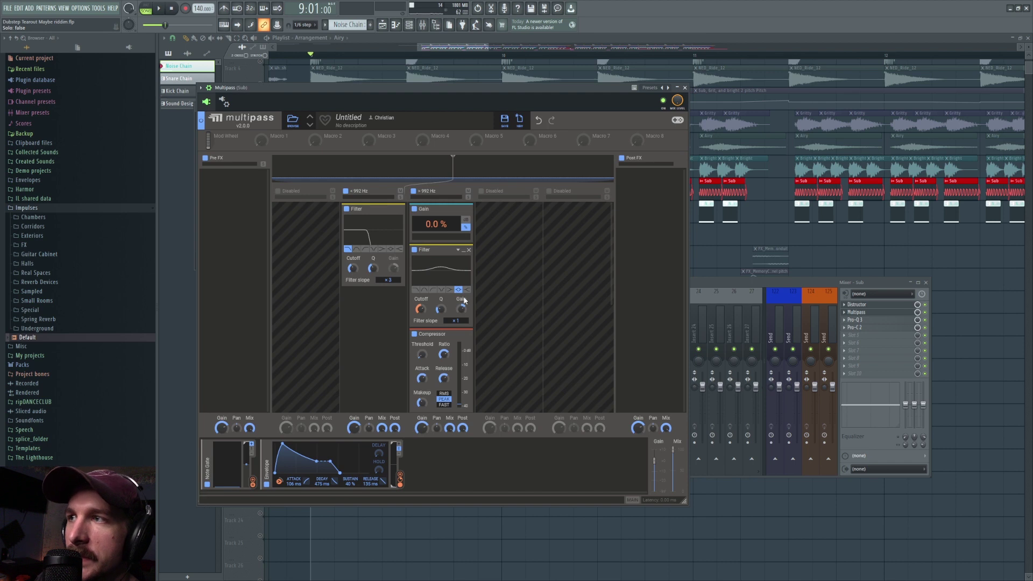
- Compare the drop with and without the high band's first Filter by bypassing and re-enabling it between playbacks
{"action": "left_click", "coordinate": [161, 9]}
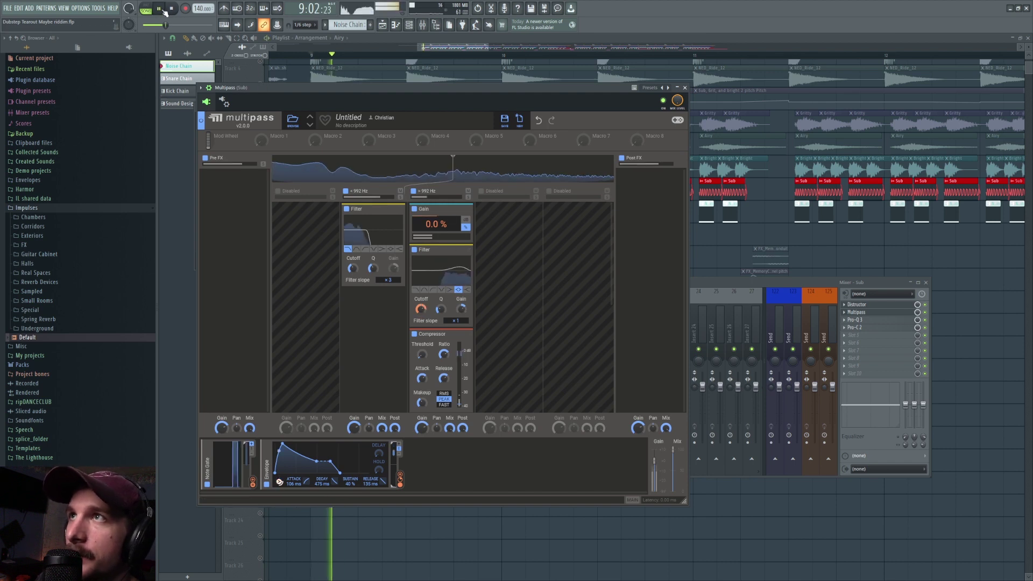
{"action": "key", "text": "space"}
{"action": "left_click", "coordinate": [414, 249]}
{"action": "left_click", "coordinate": [159, 9]}
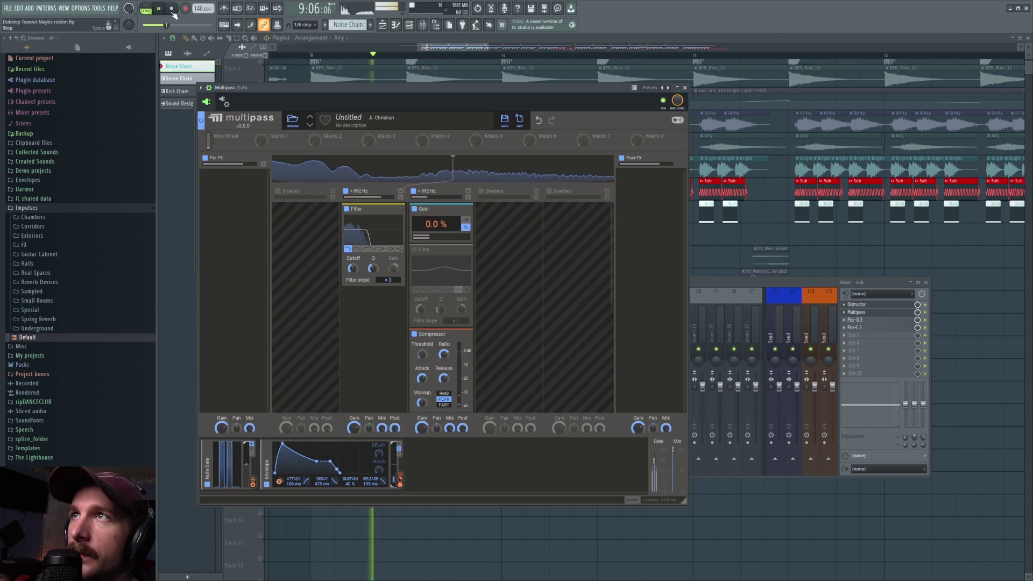
{"action": "left_click", "coordinate": [172, 10]}
{"action": "left_click", "coordinate": [414, 250]}
{"action": "left_click", "coordinate": [159, 9]}
{"action": "left_click", "coordinate": [172, 10]}
- Play with the high band's Compressor bypassed, re-enable it and examine the Filter and Gain below it
{"action": "left_click_drag", "start_coordinate": [357, 209], "coordinate": [444, 273]}
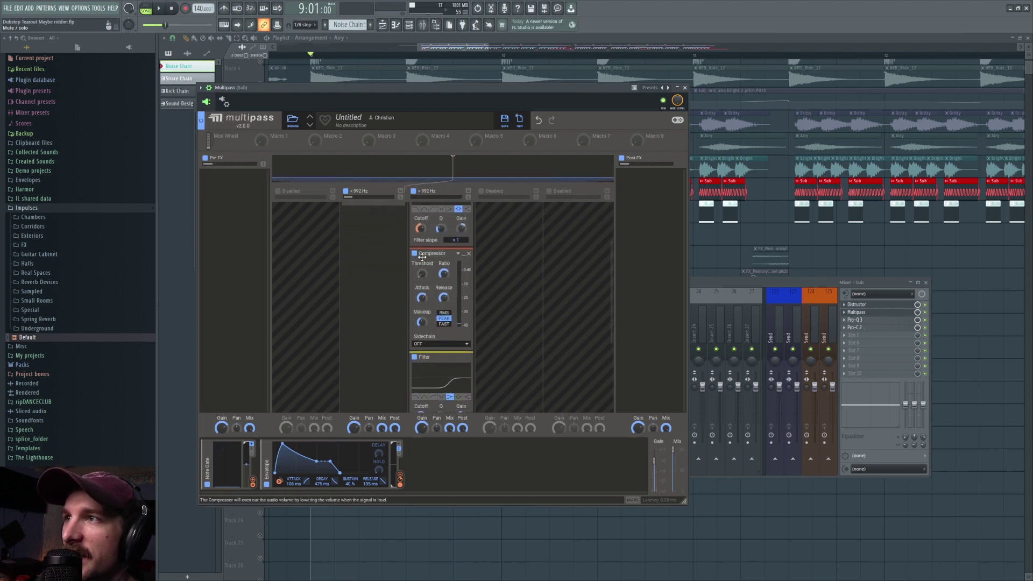
{"action": "left_click", "coordinate": [160, 9]}
{"action": "left_click", "coordinate": [173, 9]}
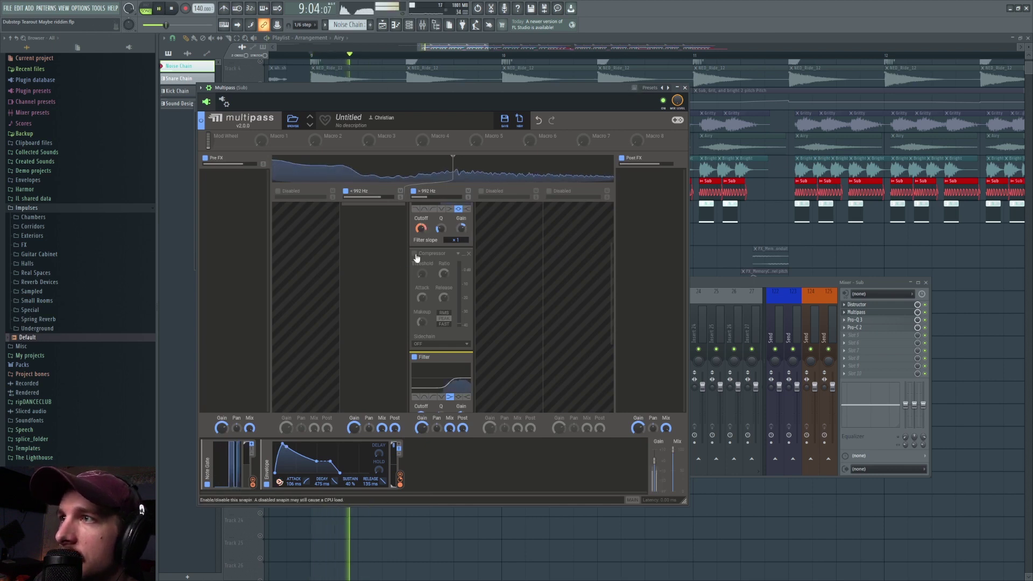
{"action": "left_click", "coordinate": [433, 256]}
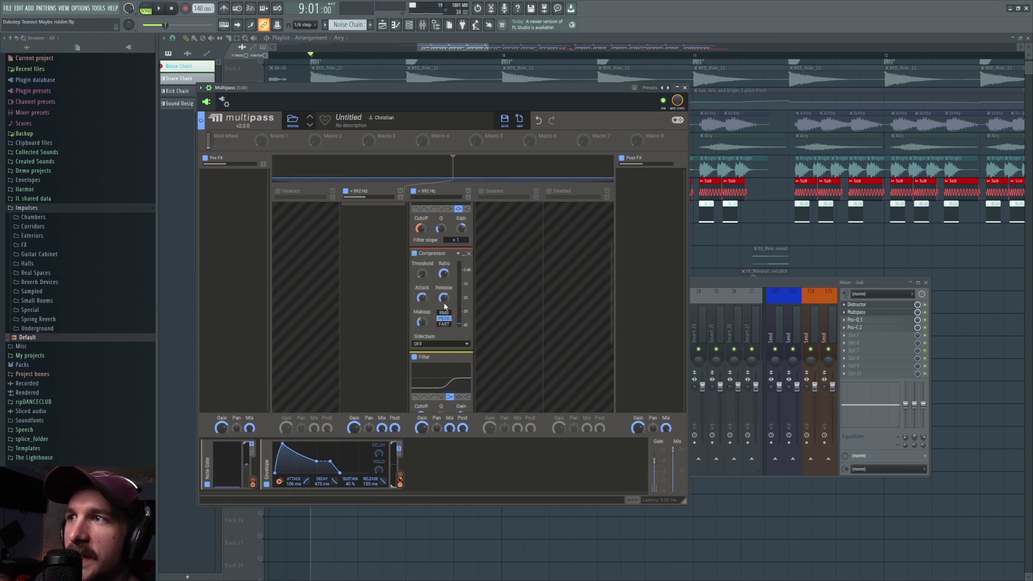
{"action": "scroll", "coordinate": [437, 282], "scroll_direction": "down", "scroll_amount": 2}
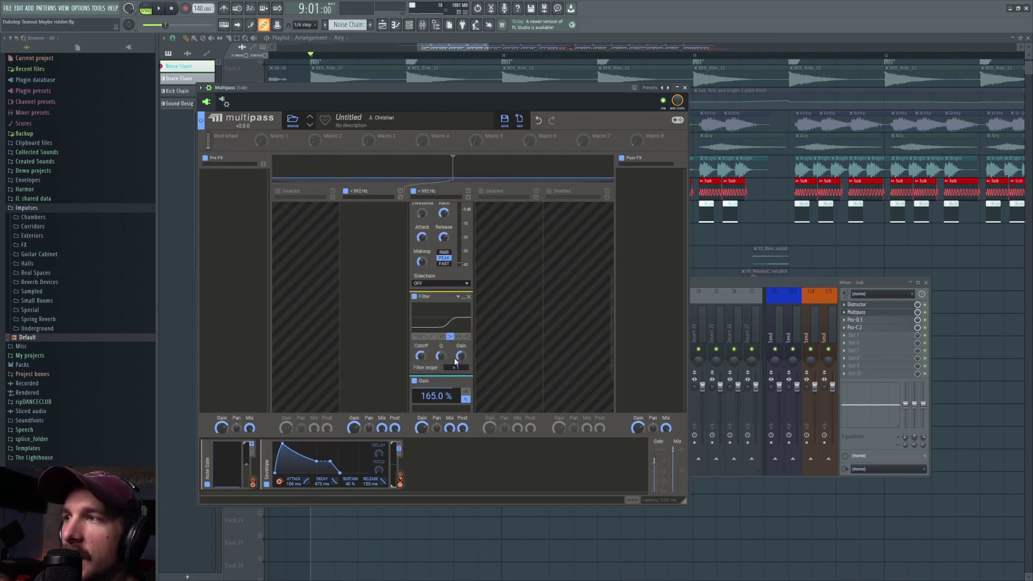
{"action": "scroll", "coordinate": [469, 353], "scroll_direction": "down", "scroll_amount": 2}
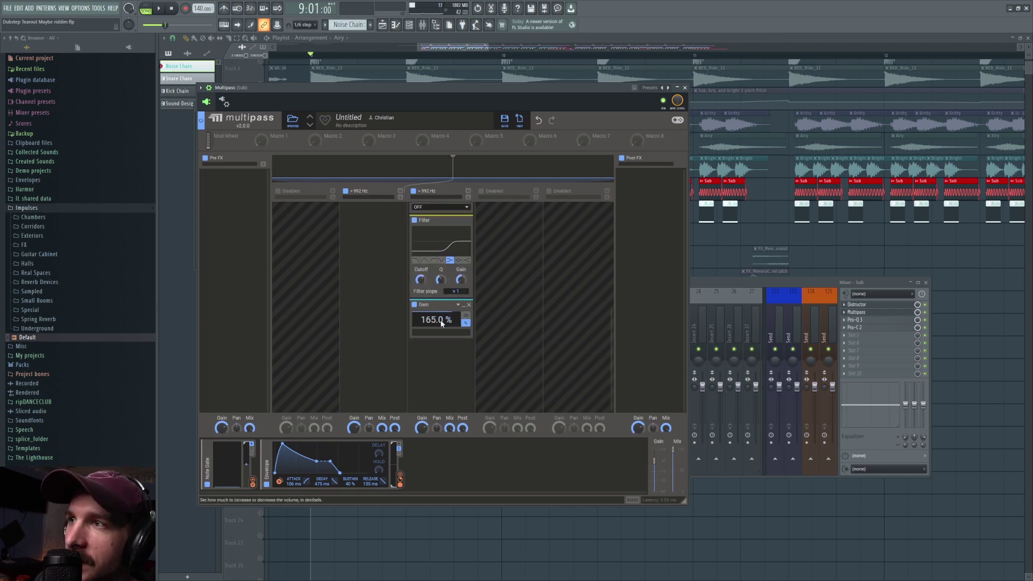
{"action": "key", "text": "ctrl+z"}
{"action": "key", "text": "ctrl+z"}
{"action": "key", "text": "ctrl+z"}
{"action": "key", "text": "ctrl+z"}
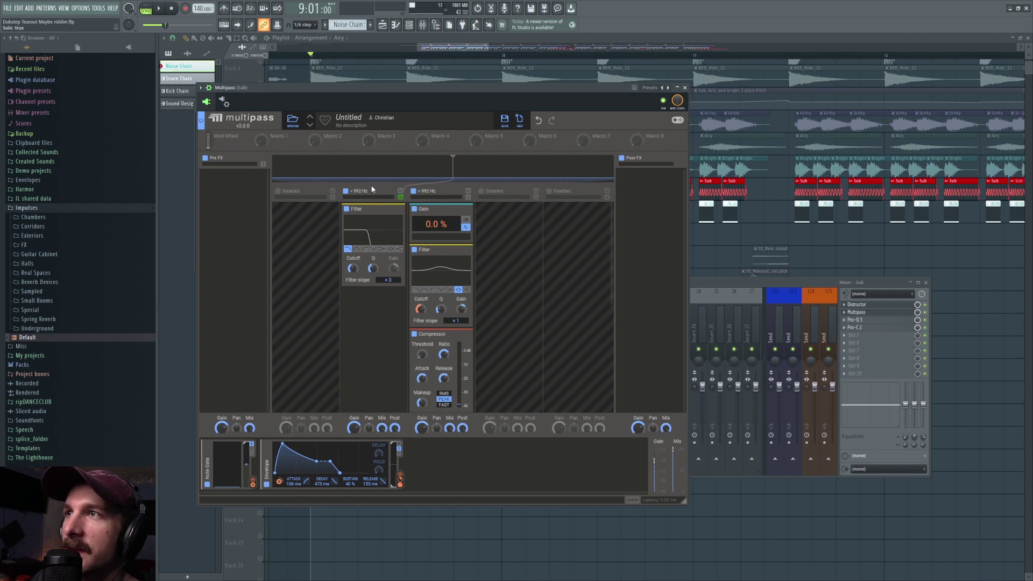
- Solo the Multipass band below 992 Hz and play the drop
{"action": "left_click", "coordinate": [400, 197]}
{"action": "key", "text": "space"}
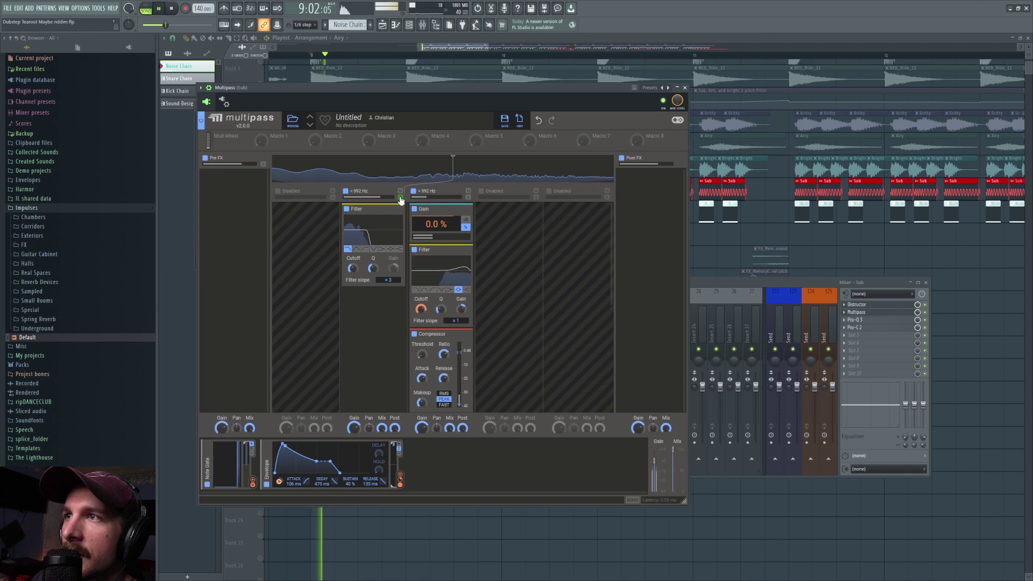
{"action": "key", "text": "space"}
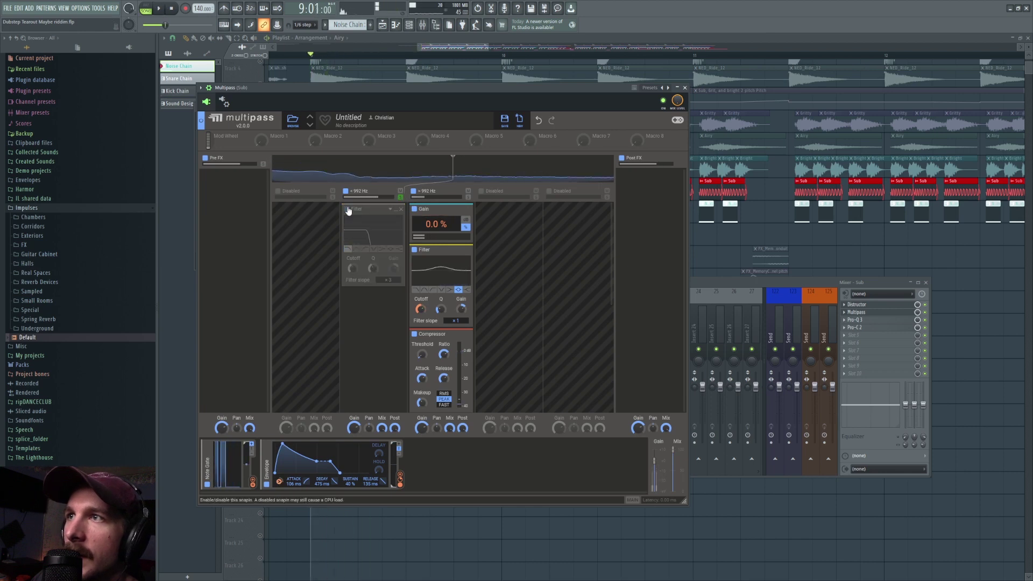
{"action": "key", "text": "space"}
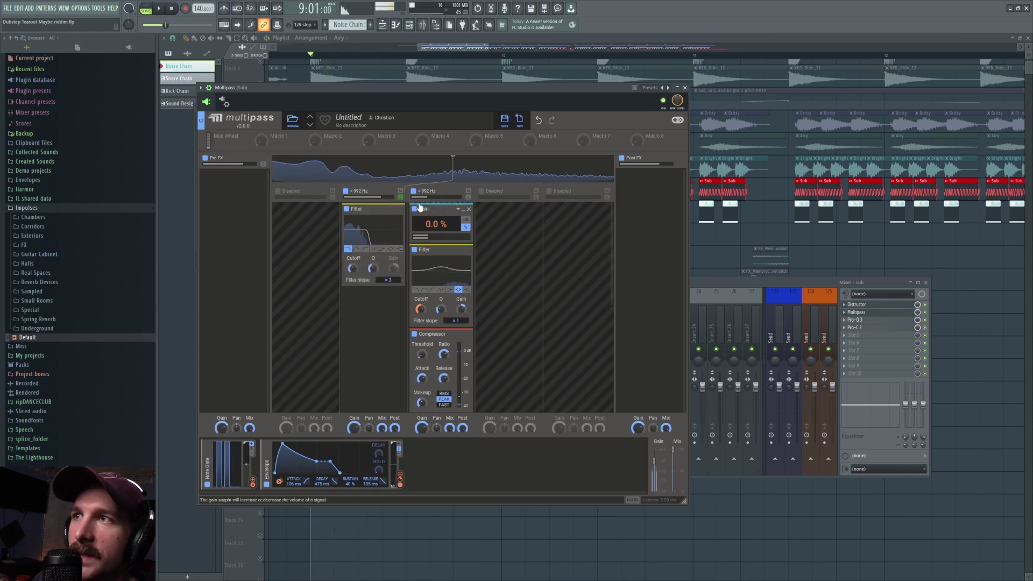
- Compare the drop with and without the low band's Filter by bypassing and re-enabling it between playbacks
{"action": "key", "text": "space"}
{"action": "left_click", "coordinate": [347, 209]}
{"action": "key", "text": "space"}
{"action": "left_click", "coordinate": [346, 210]}
{"action": "left_click", "coordinate": [347, 210]}
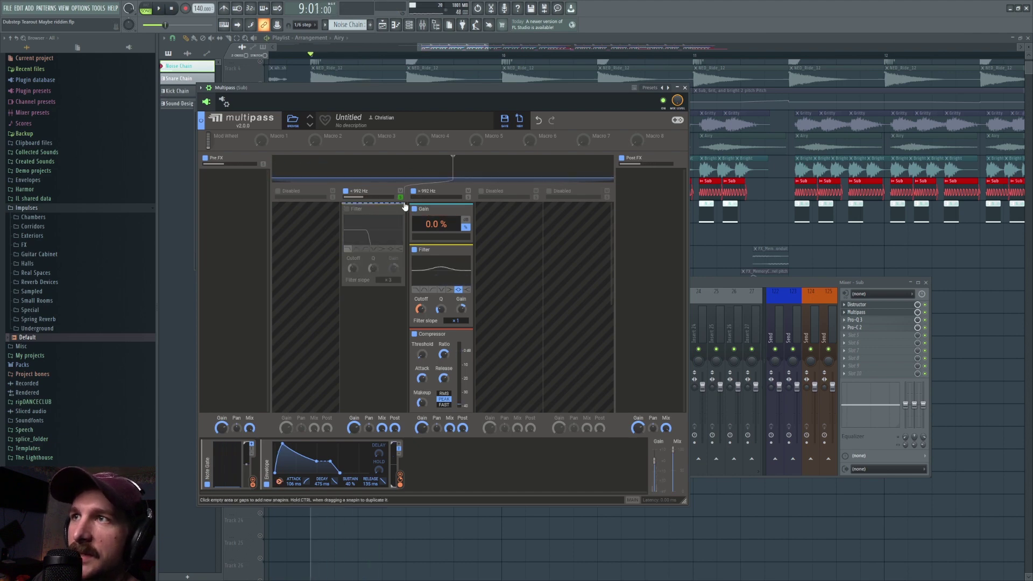
{"action": "key", "text": "space"}
{"action": "left_click", "coordinate": [346, 209]}
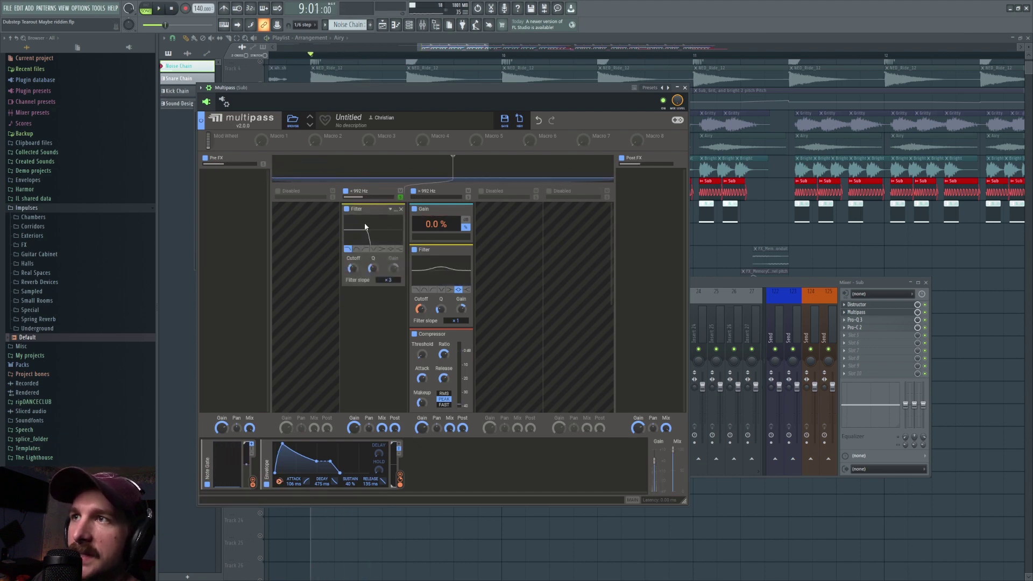
{"action": "key", "text": "space"}
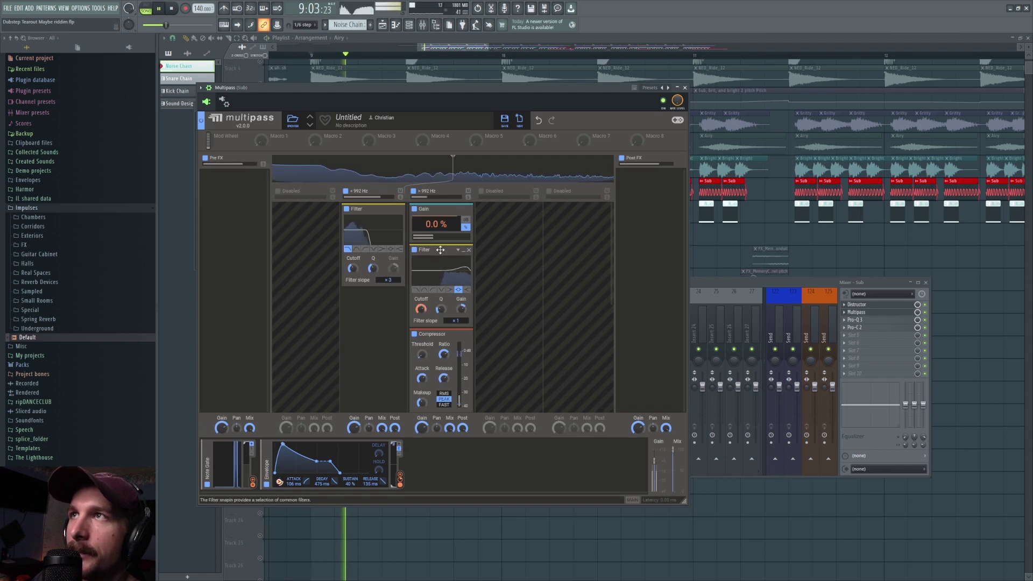
{"action": "key", "text": "space"}
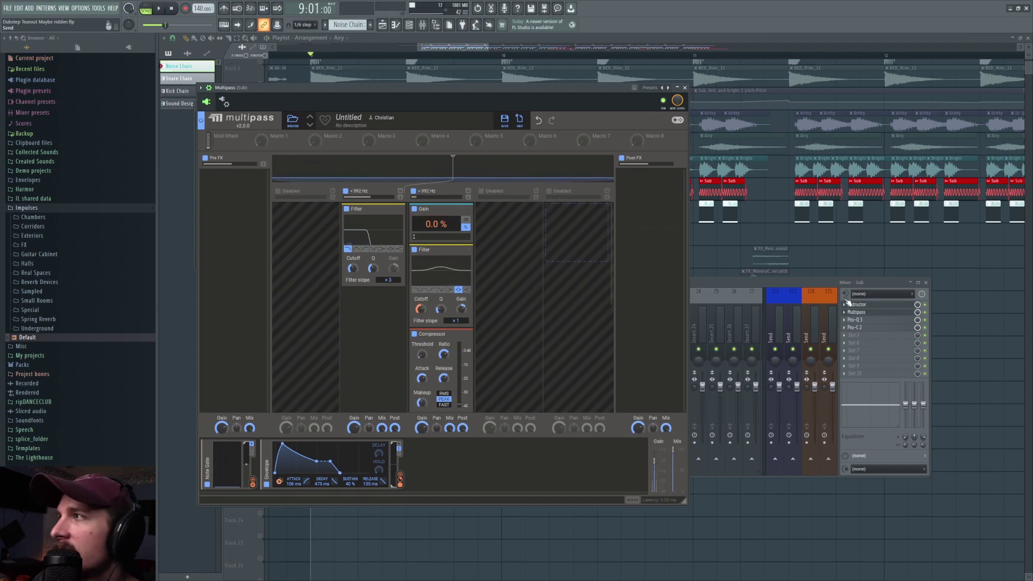
- Open the Sub's Pro-Q 3 and compare the drop with the EQ on and bypassed
{"action": "left_click", "coordinate": [865, 321]}
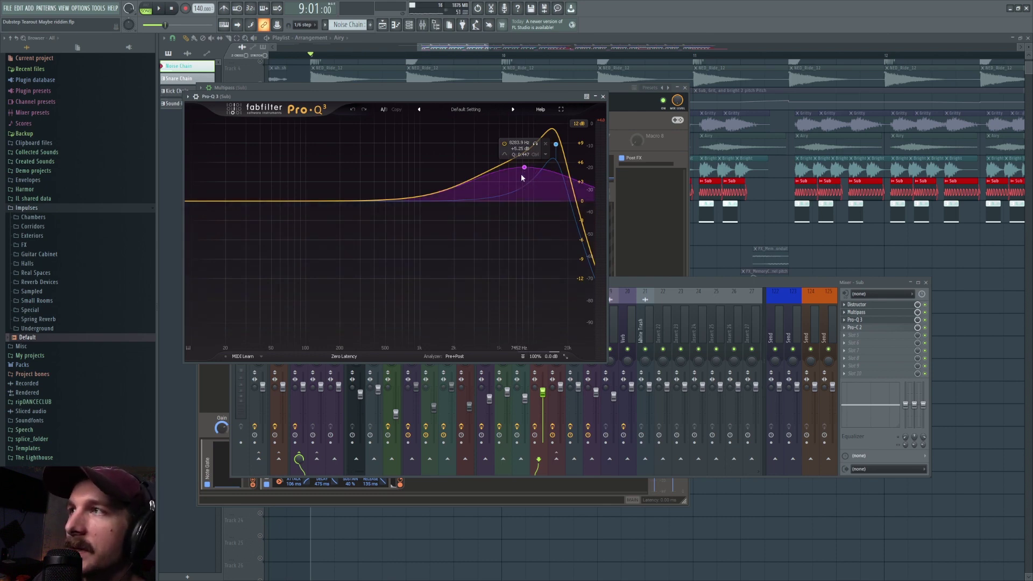
{"action": "key", "text": "space"}
{"action": "key", "text": "space"}
{"action": "left_click", "coordinate": [928, 325]}
{"action": "key", "text": "space"}
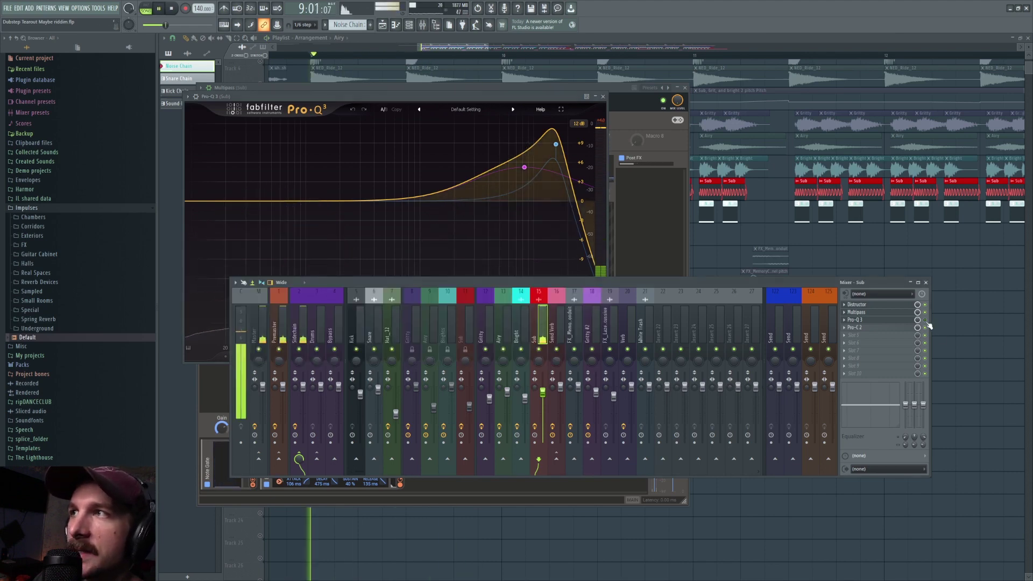
{"action": "key", "text": "space"}
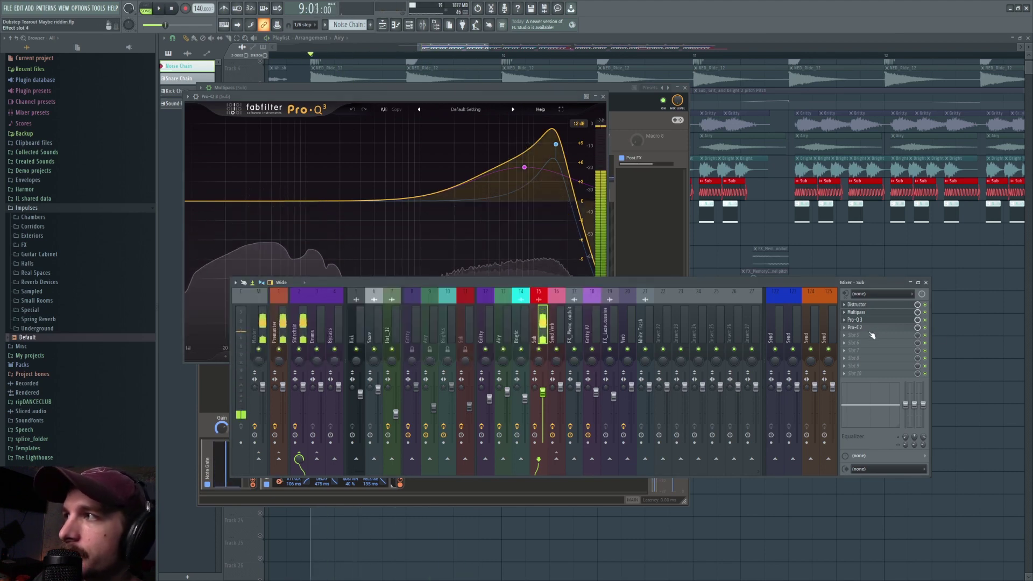
- Open the Sub's Pro-C 2 and audition its triggering during playback
{"action": "left_click", "coordinate": [855, 327]}
{"action": "key", "text": "space"}
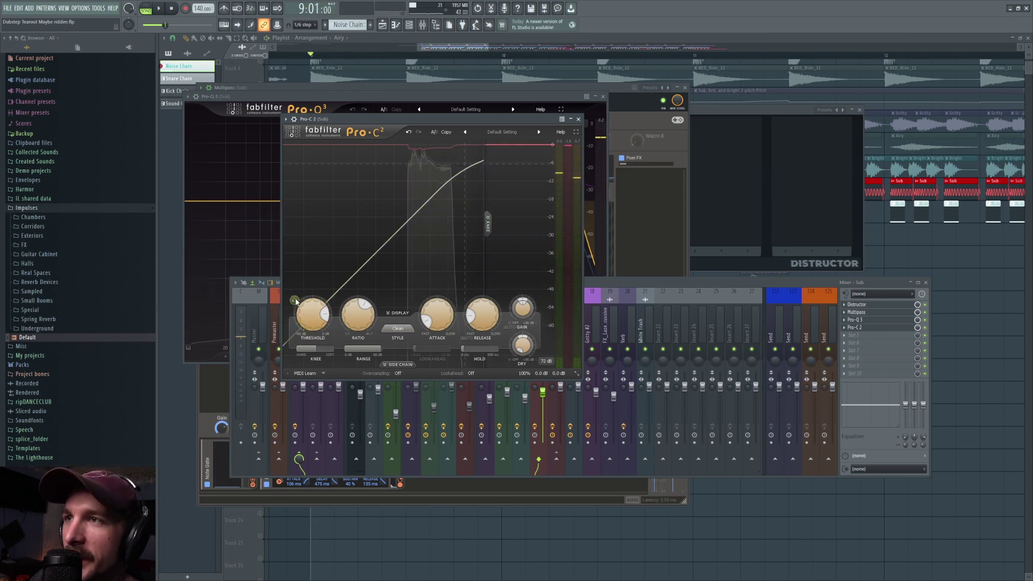
{"action": "left_click", "coordinate": [294, 301]}
{"action": "left_click", "coordinate": [295, 301]}
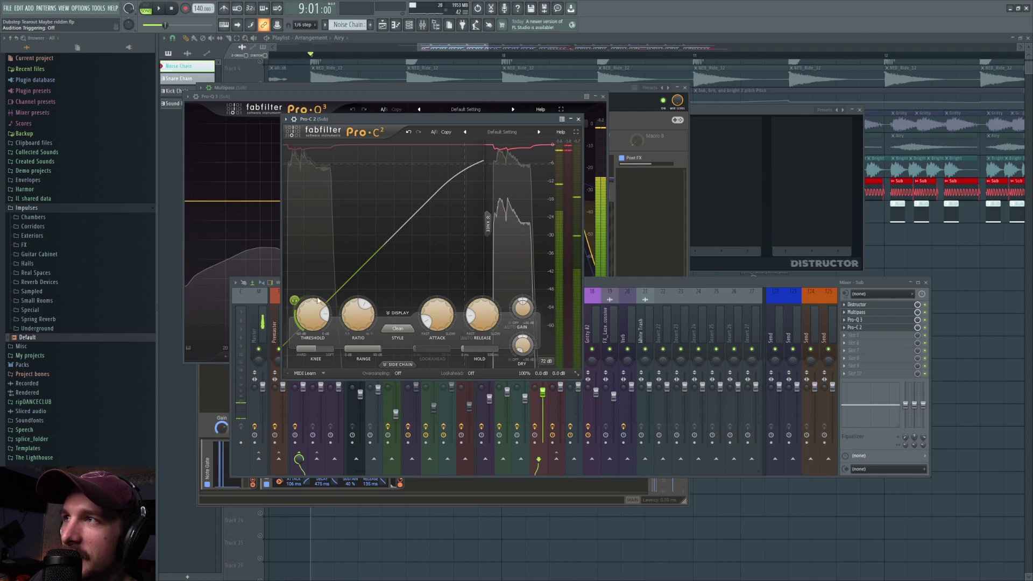
{"action": "key", "text": "space"}
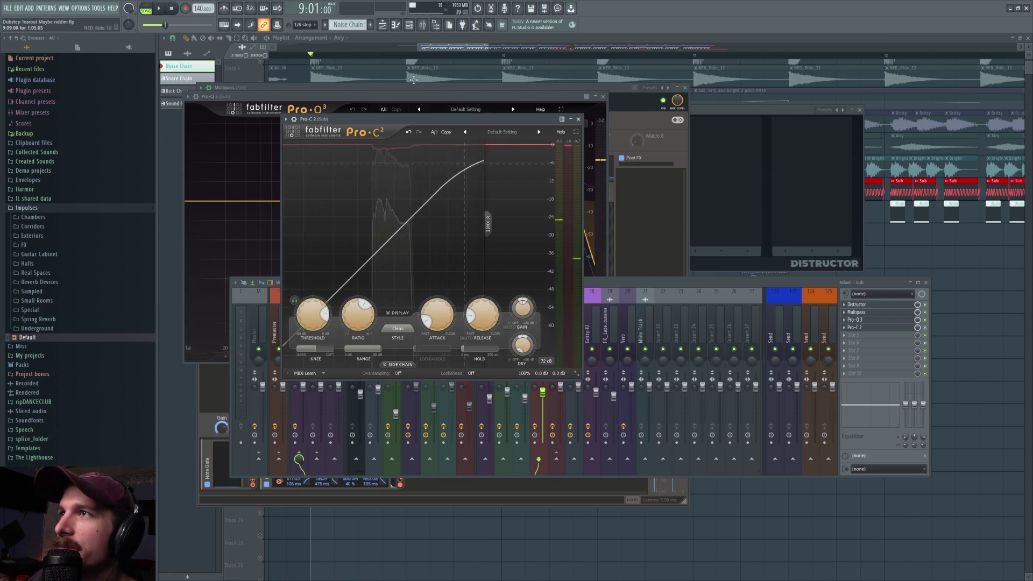
- Close the plugin windows and go through the Send Verb mixer track to the FX_MemoryConduit track
{"action": "key", "text": "F12"}
{"action": "left_click", "coordinate": [422, 25]}
{"action": "left_click", "coordinate": [551, 322]}
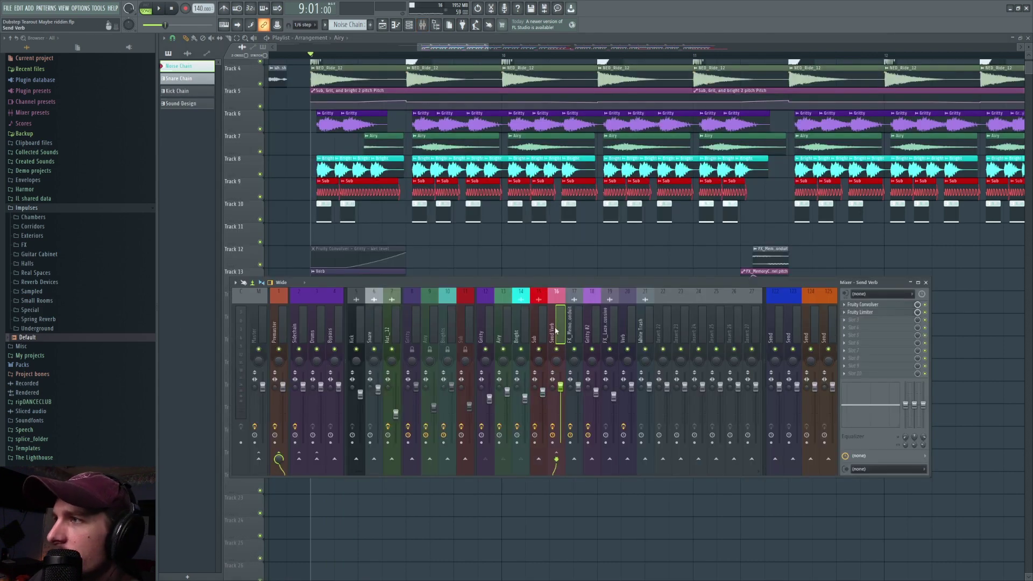
{"action": "left_click", "coordinate": [572, 332]}
- Set the playback position to 11:05 and solo Tracks 12 and 13 in the playlist
{"action": "key", "text": "F9"}
{"action": "left_click", "coordinate": [739, 56]}
{"action": "left_click", "coordinate": [261, 265], "text": "ctrl"}
{"action": "left_click", "coordinate": [260, 286]}
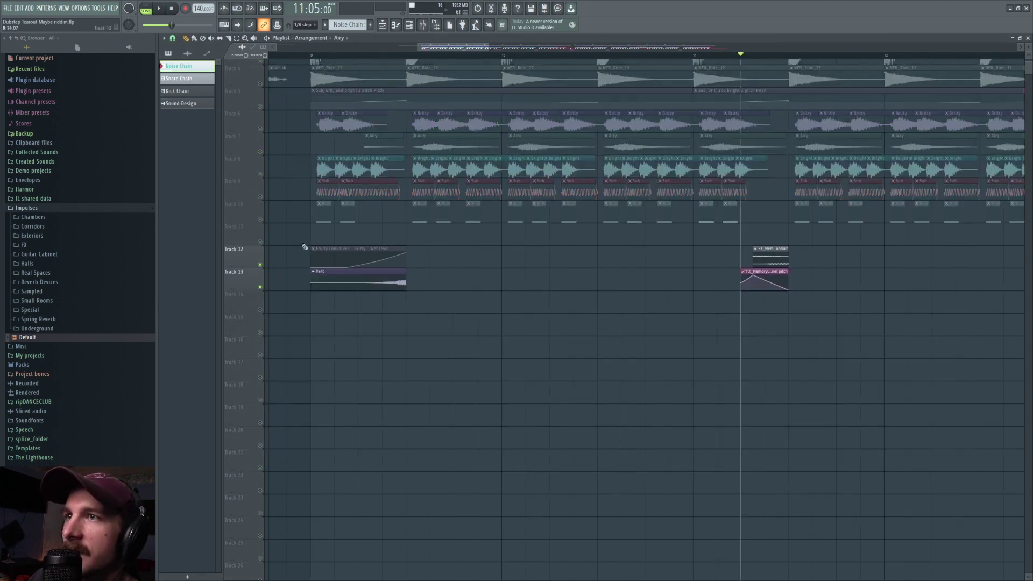
{"action": "scroll", "coordinate": [612, 54], "scroll_direction": "down", "scroll_amount": 6}
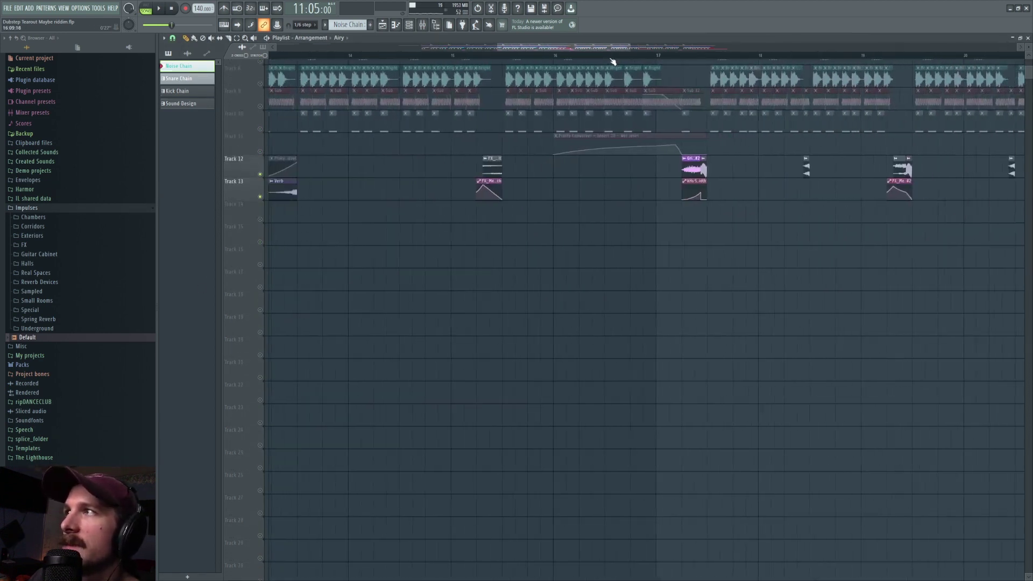
{"action": "left_click_drag", "start_coordinate": [590, 50], "coordinate": [553, 50]}
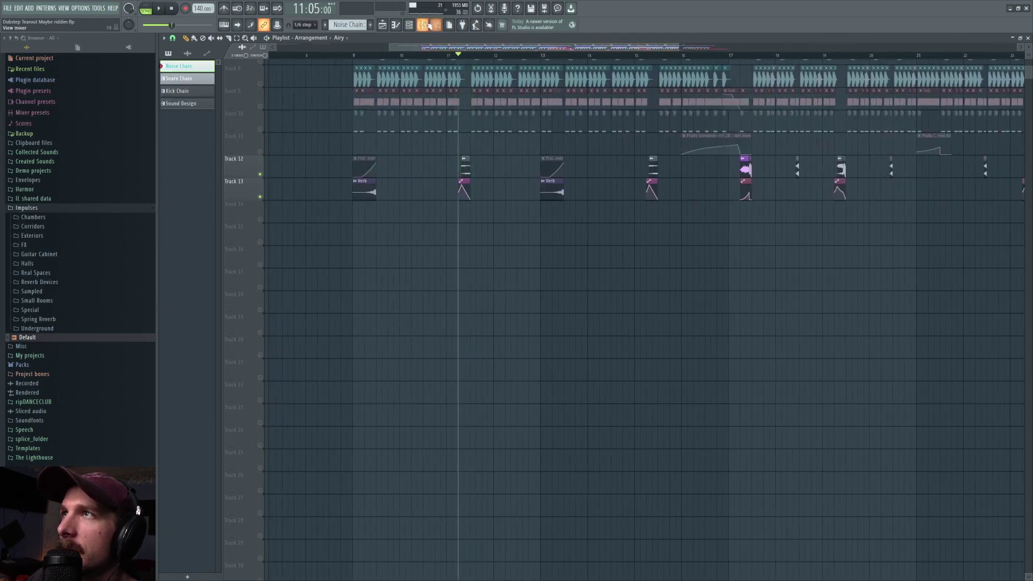
- Open FX_MemoryConduit's Fruity Stereo Shaper and play the effect repeatedly to hear what the shaper does
{"action": "key", "text": "F9"}
{"action": "left_click", "coordinate": [867, 304]}
{"action": "left_click", "coordinate": [867, 304]}
{"action": "left_click", "coordinate": [867, 305]}
{"action": "key", "text": "space"}
{"action": "key", "text": "space"}
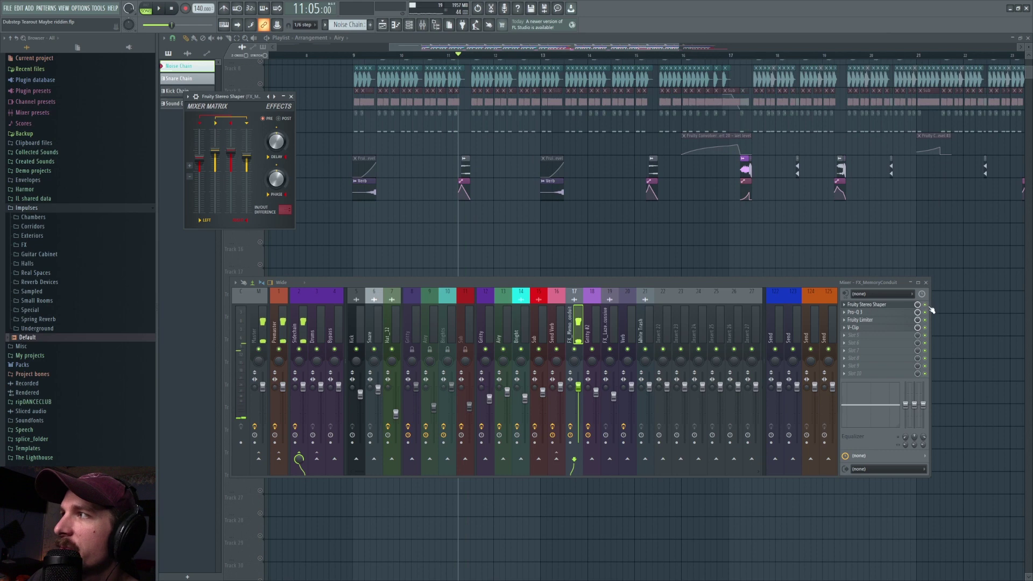
{"action": "key", "text": "space"}
{"action": "key", "text": "space"}
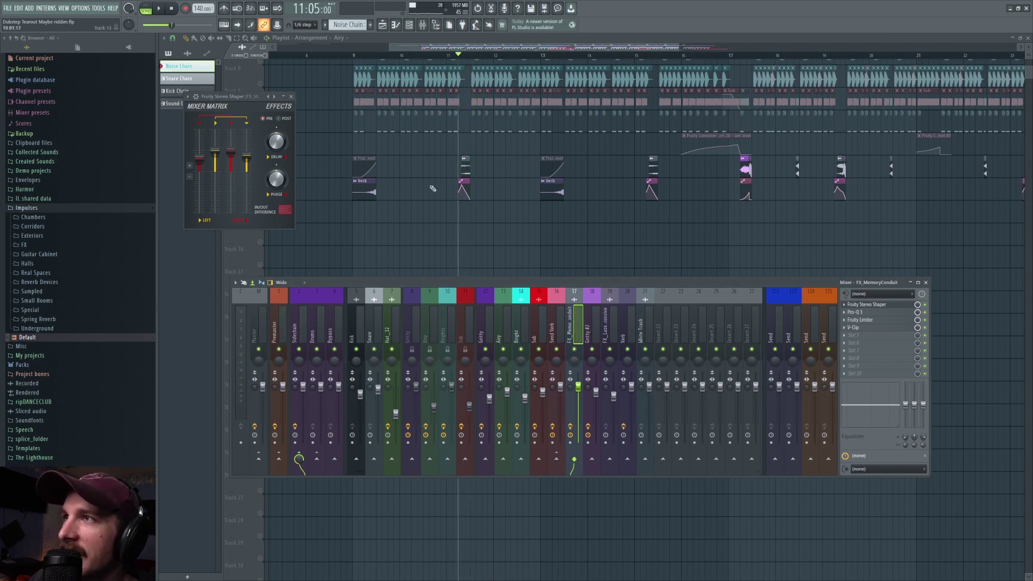
- Place the full FX_MemoryConduit sample on Track 16 to examine its waveform, and delete it again
{"action": "key", "text": "F12"}
{"action": "left_click_drag", "start_coordinate": [465, 254], "coordinate": [835, 265]}
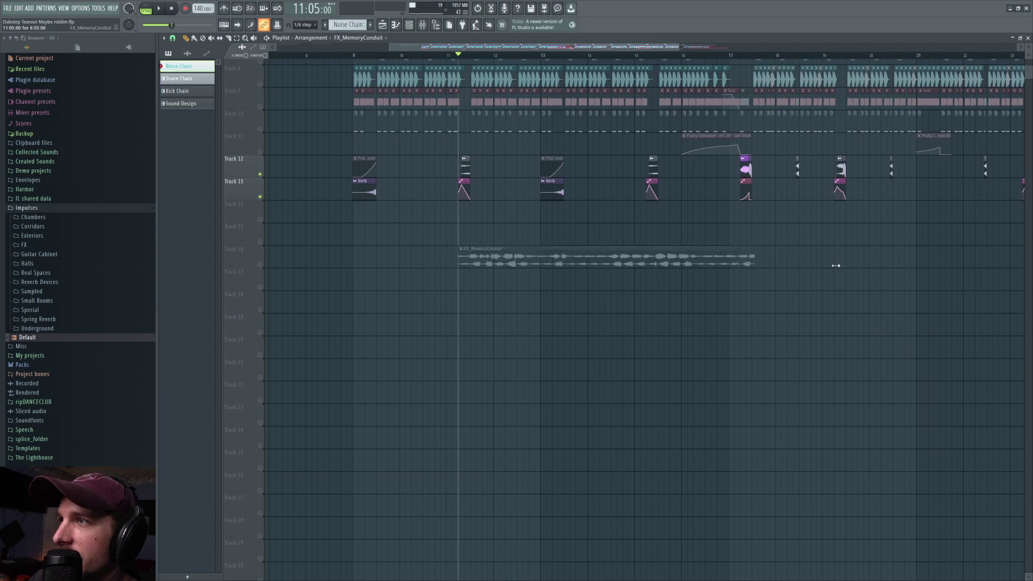
{"action": "scroll", "coordinate": [411, 248], "scroll_direction": "up", "scroll_amount": 5}
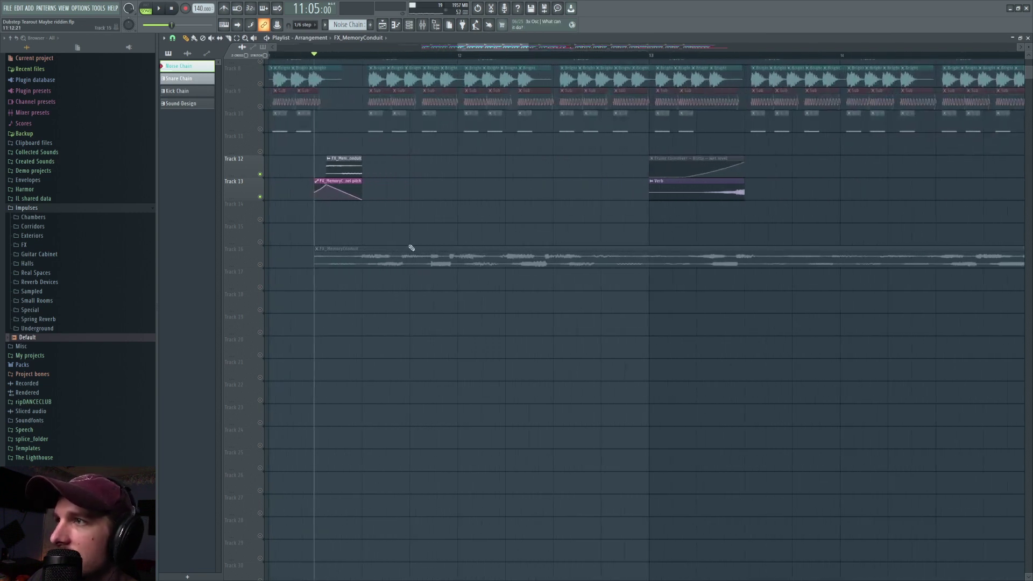
{"action": "mouse_move", "coordinate": [315, 258]}
{"action": "left_mouse_down"}
{"action": "mouse_move", "coordinate": [115, 258]}
{"action": "mouse_move", "coordinate": [325, 262]}
{"action": "left_mouse_up"}
{"action": "right_click", "coordinate": [322, 263]}
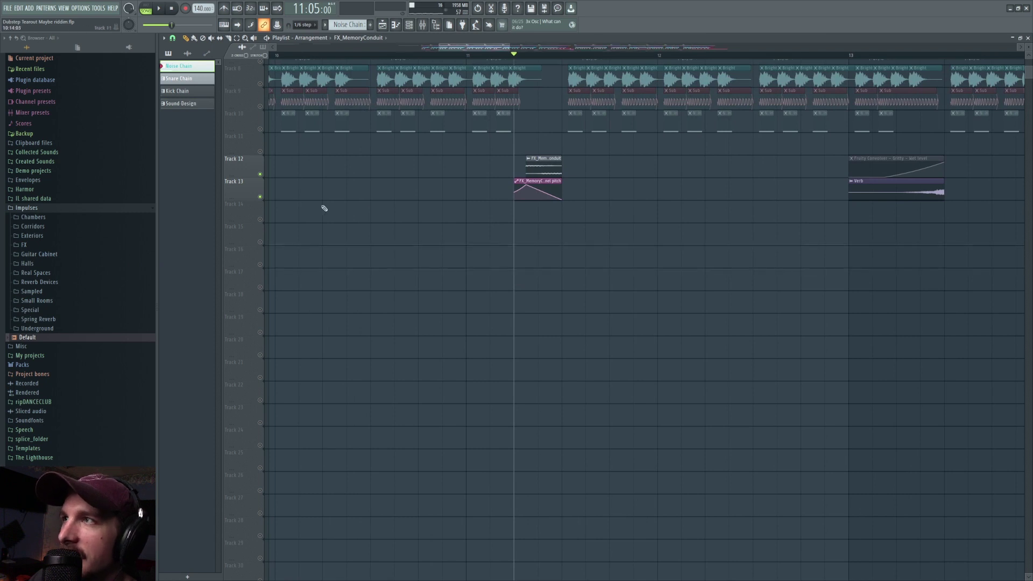
- Open FX_MemoryConduit's Pro-Q 3 and examine its EQ curve during playback from 11:05
{"action": "scroll", "coordinate": [557, 55], "scroll_direction": "down", "scroll_amount": 5}
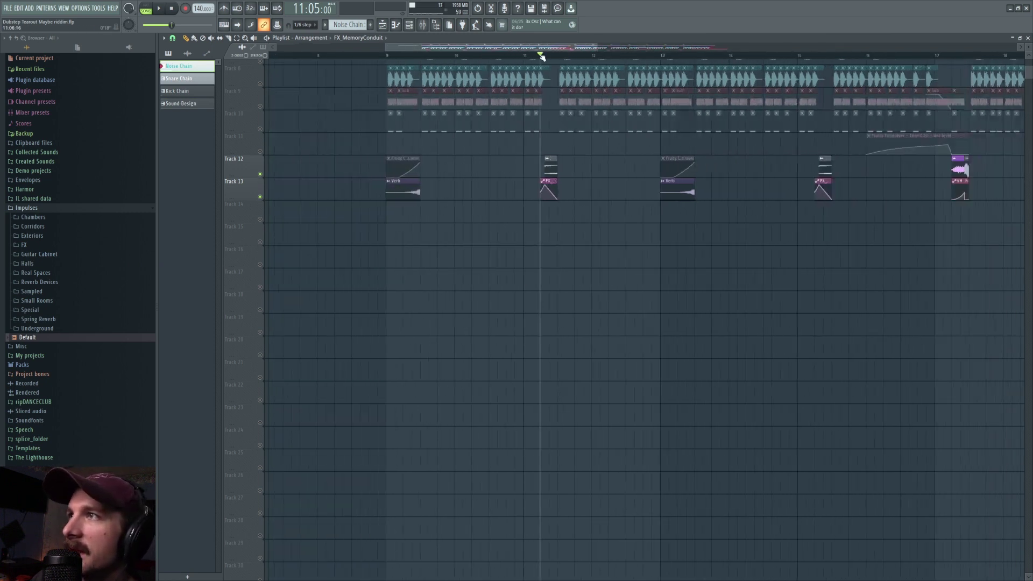
{"action": "left_click", "coordinate": [423, 25]}
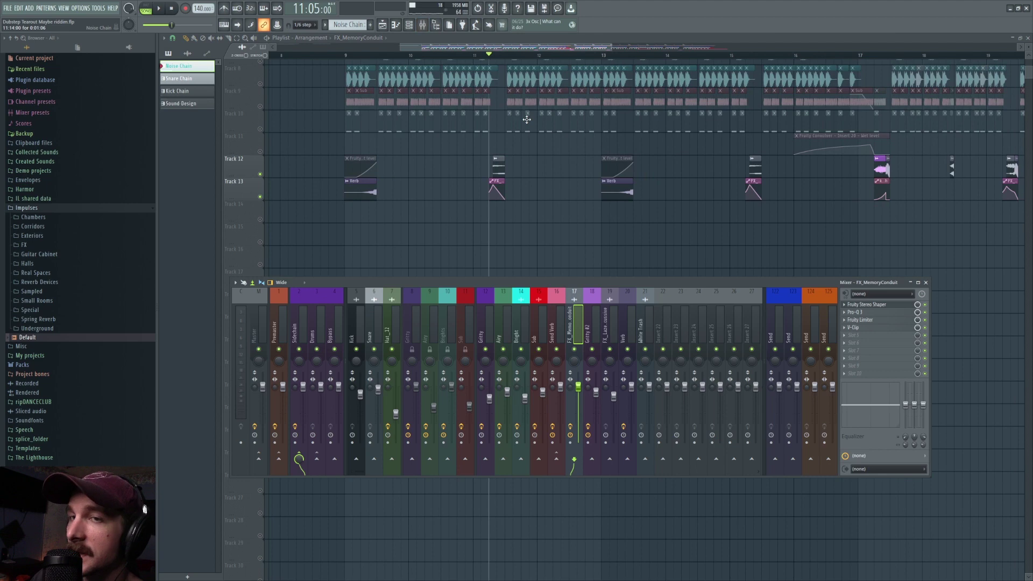
{"action": "left_click", "coordinate": [879, 313]}
{"action": "key", "text": "space"}
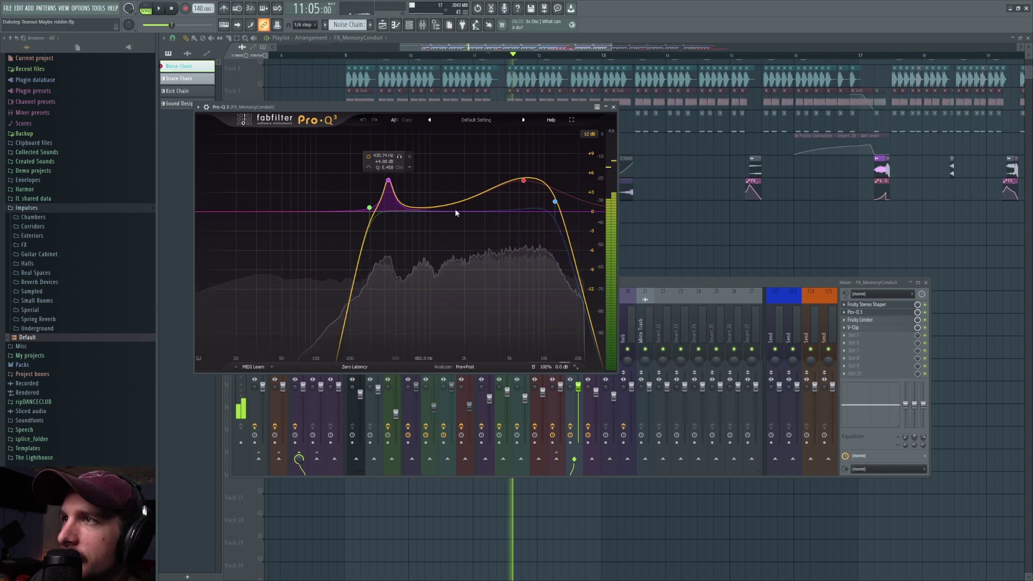
- Try the Pro-Q 3 high cut at about 21 kHz during playback, undo it and check the low cut
{"action": "left_click_drag", "start_coordinate": [554, 205], "coordinate": [577, 206]}
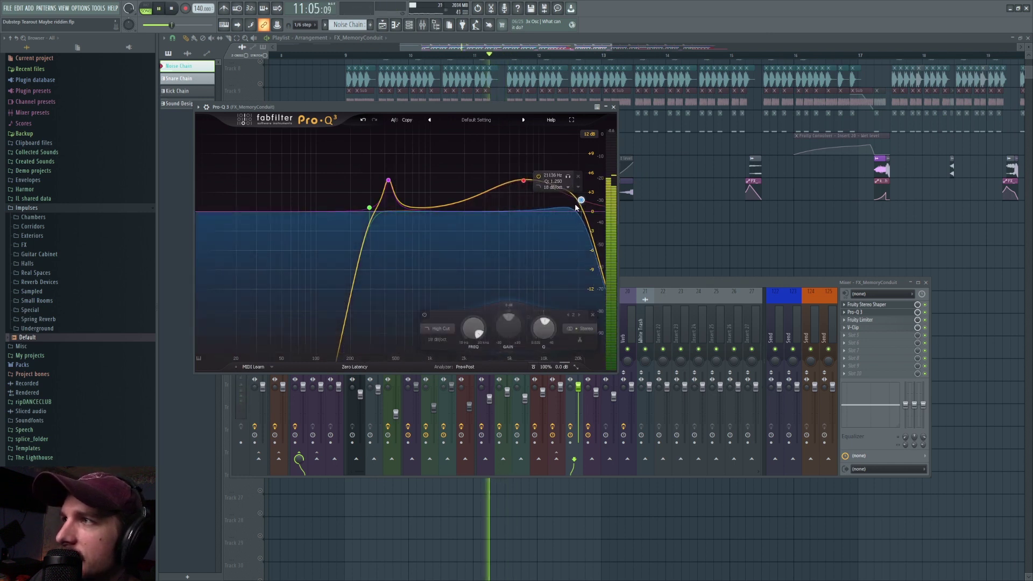
{"action": "key", "text": "space"}
{"action": "key", "text": "ctrl+z"}
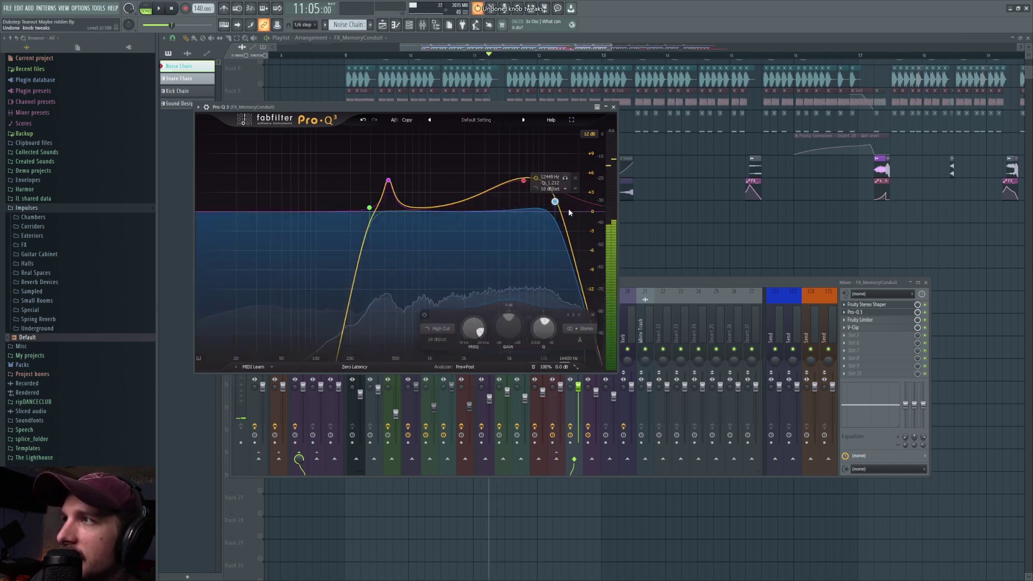
{"action": "left_click", "coordinate": [369, 207]}
- Open FX_MemoryConduit's Fruity Limiter and play the effect to examine its compression
{"action": "left_click", "coordinate": [873, 320]}
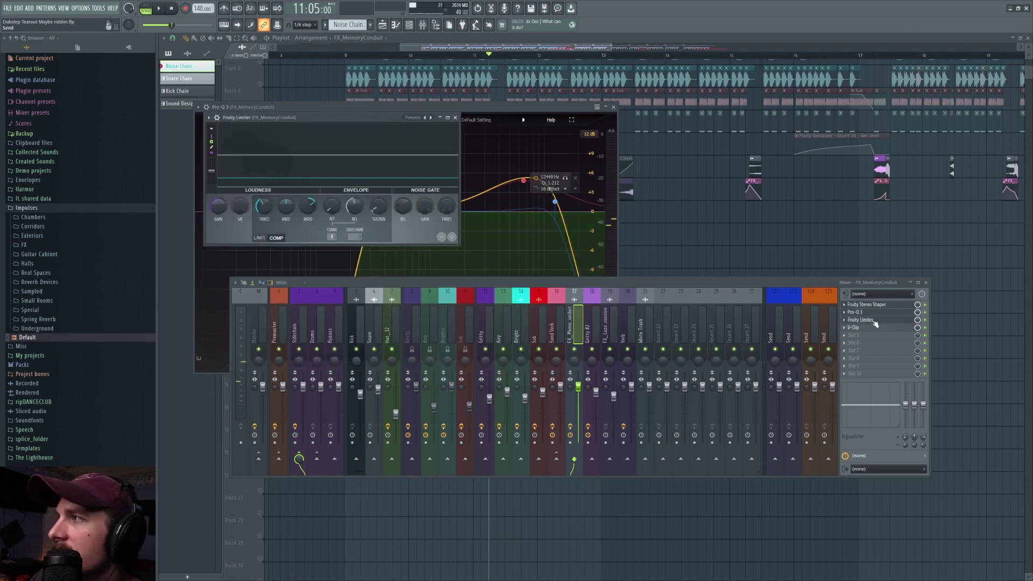
{"action": "key", "text": "space"}
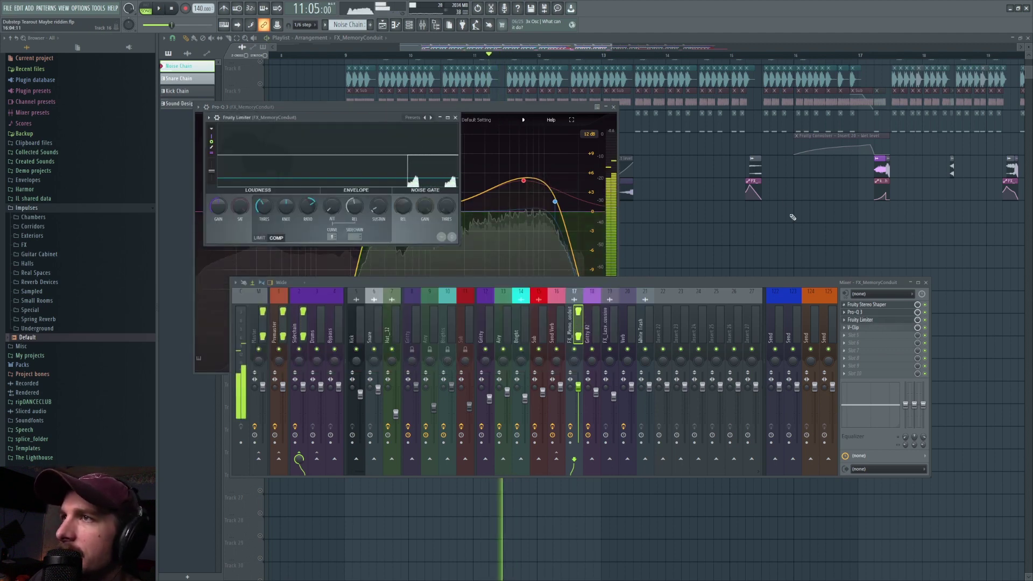
{"action": "key", "text": "space"}
- Close the plugin windows and move the playback position to the FX clip at 19:05
{"action": "key", "text": "F12"}
{"action": "left_click_drag", "start_coordinate": [520, 50], "coordinate": [609, 59]}
{"action": "left_click", "coordinate": [696, 59]}
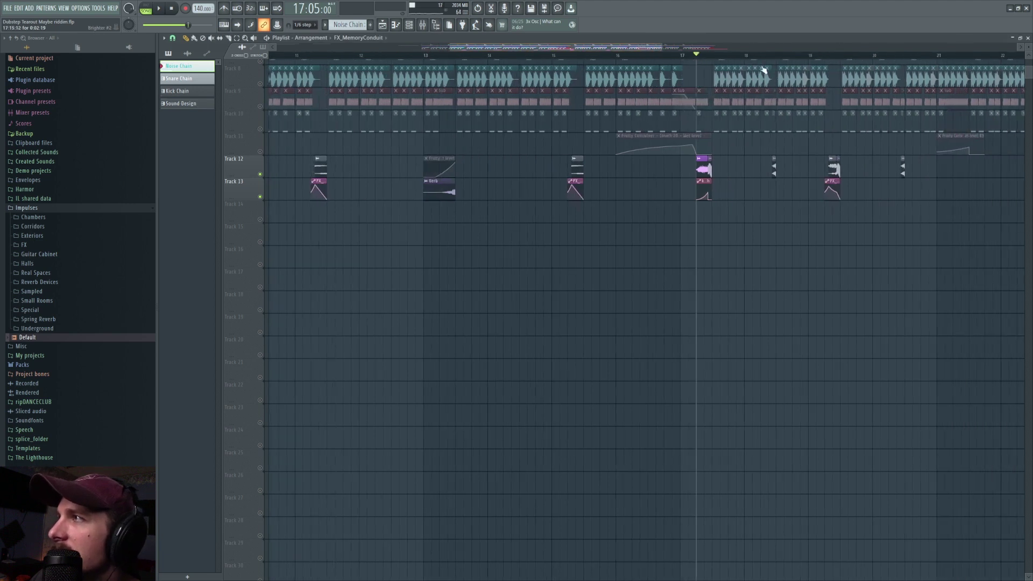
{"action": "left_click", "coordinate": [825, 64]}
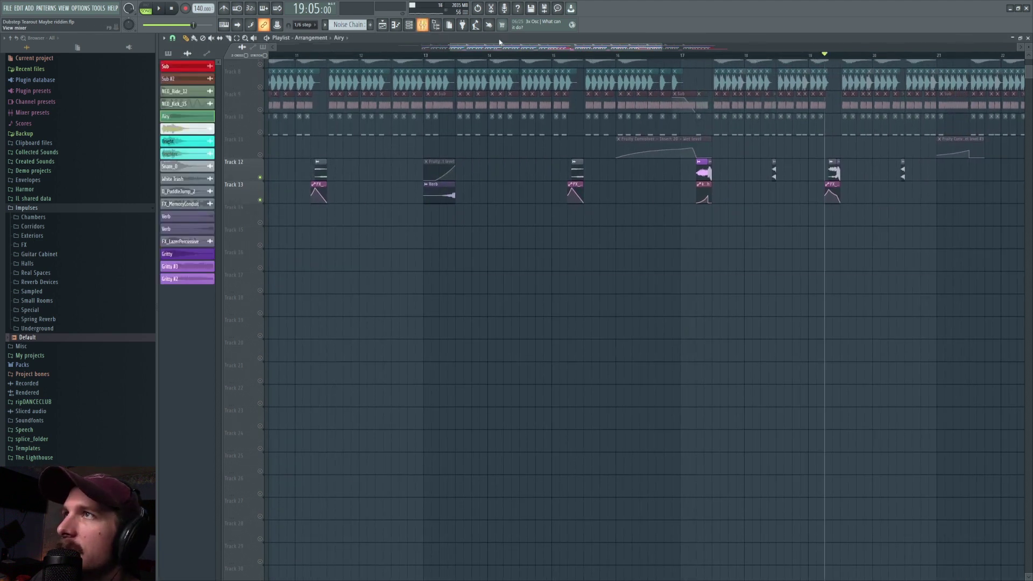
- Reopen FX_MemoryConduit's Fruity Limiter and examine its response while playing from 19:05
{"action": "left_click", "coordinate": [422, 25]}
{"action": "left_click", "coordinate": [860, 319]}
{"action": "key", "text": "space"}
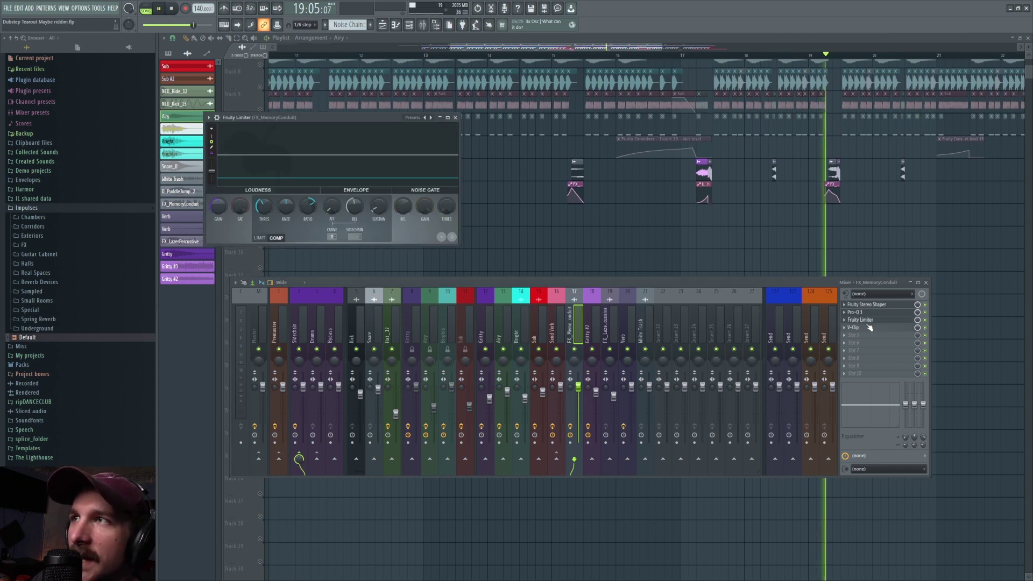
{"action": "key", "text": "space"}
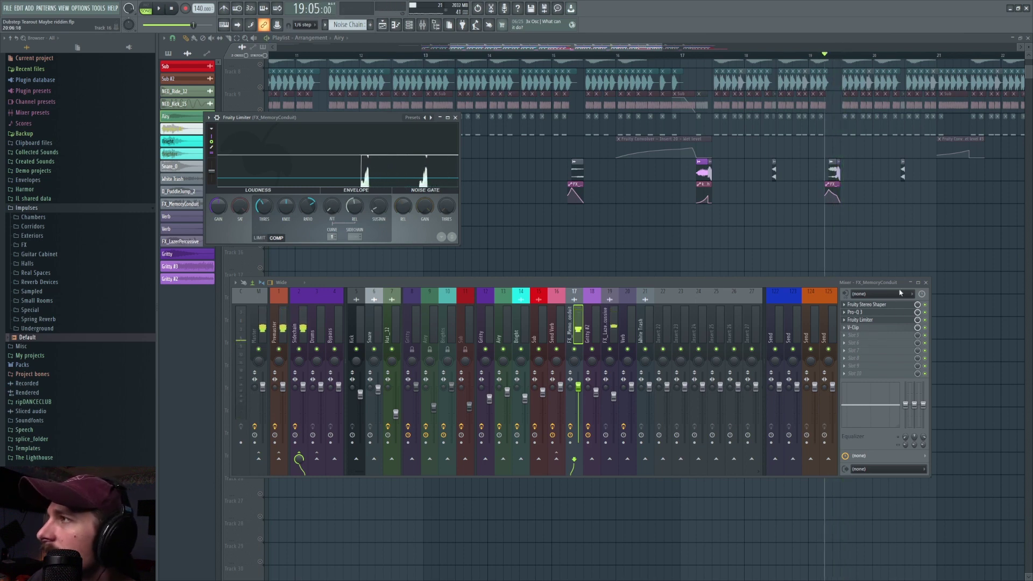
- Reopen FX_MemoryConduit's Fruity Limiter and examine its response while playing the FX clip from 18:07
{"action": "left_click", "coordinate": [768, 58]}
{"action": "key", "text": "F12"}
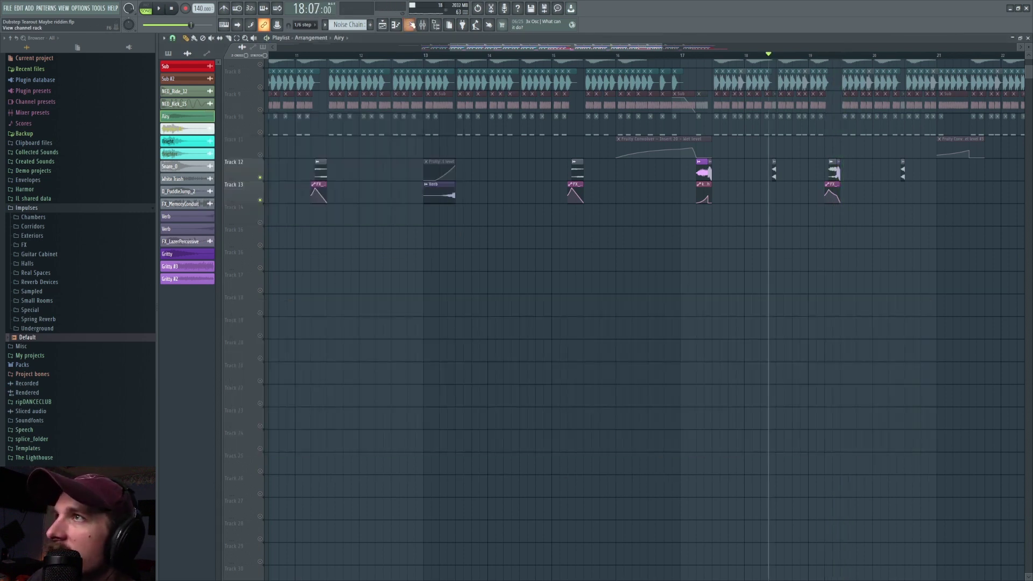
{"action": "key", "text": "F9"}
{"action": "left_click", "coordinate": [863, 320]}
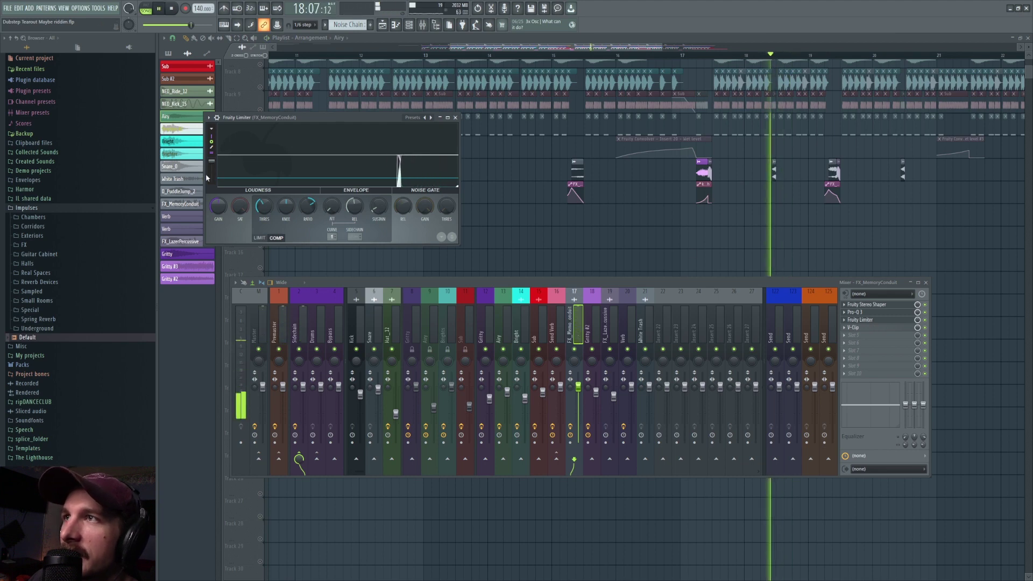
- Open FX_MemoryConduit's V-Clip and examine its clipping while playing the FX clip at 19:05
{"action": "left_click", "coordinate": [861, 328]}
{"action": "key", "text": "space"}
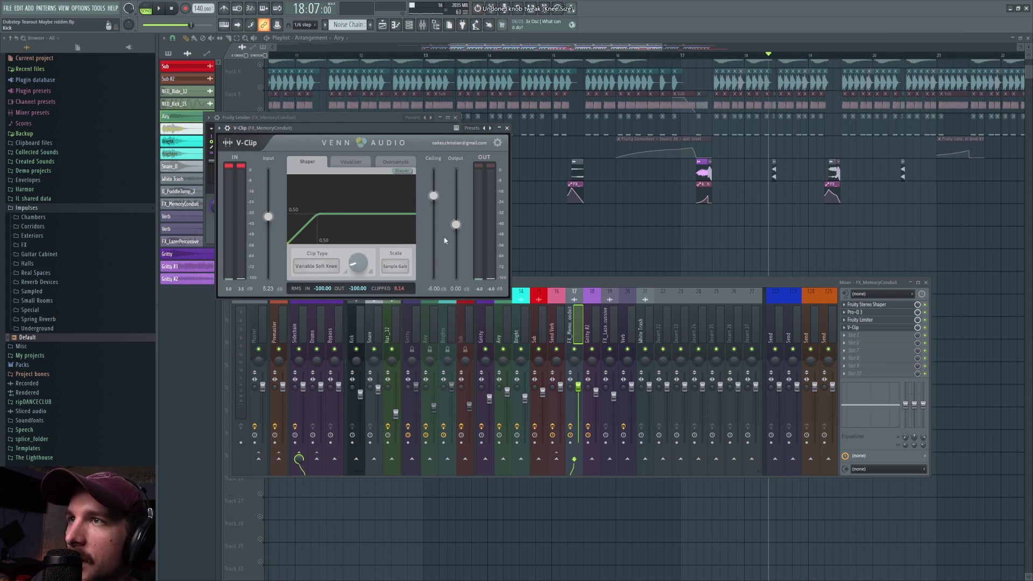
{"action": "left_click", "coordinate": [825, 56]}
{"action": "key", "text": "space"}
{"action": "key", "text": "space"}
- Select the Gritty #2 mixer track and play its clip from 17:05
{"action": "scroll", "coordinate": [503, 46], "scroll_direction": "down", "scroll_amount": 3}
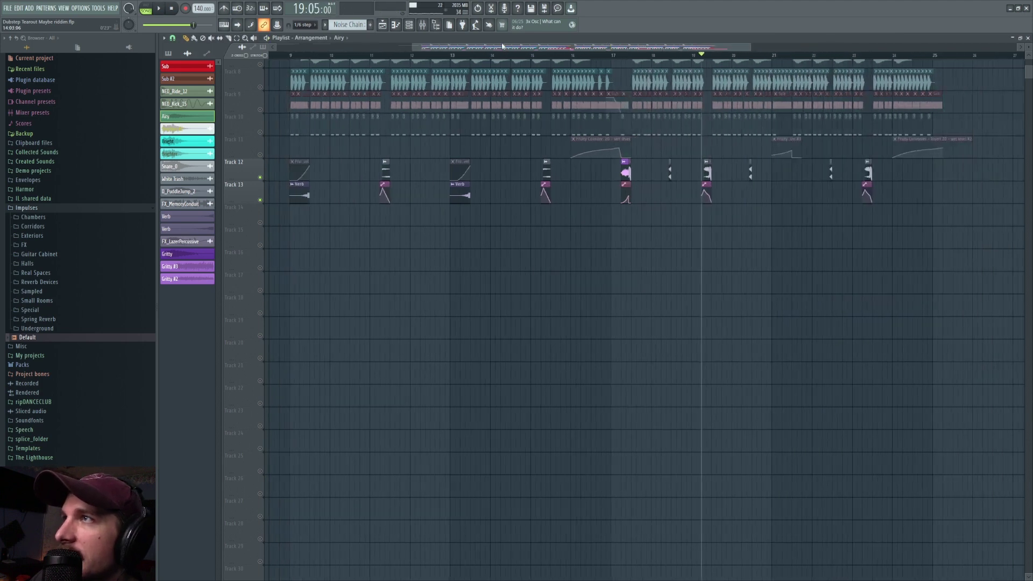
{"action": "left_click", "coordinate": [423, 26]}
{"action": "left_click", "coordinate": [596, 325]}
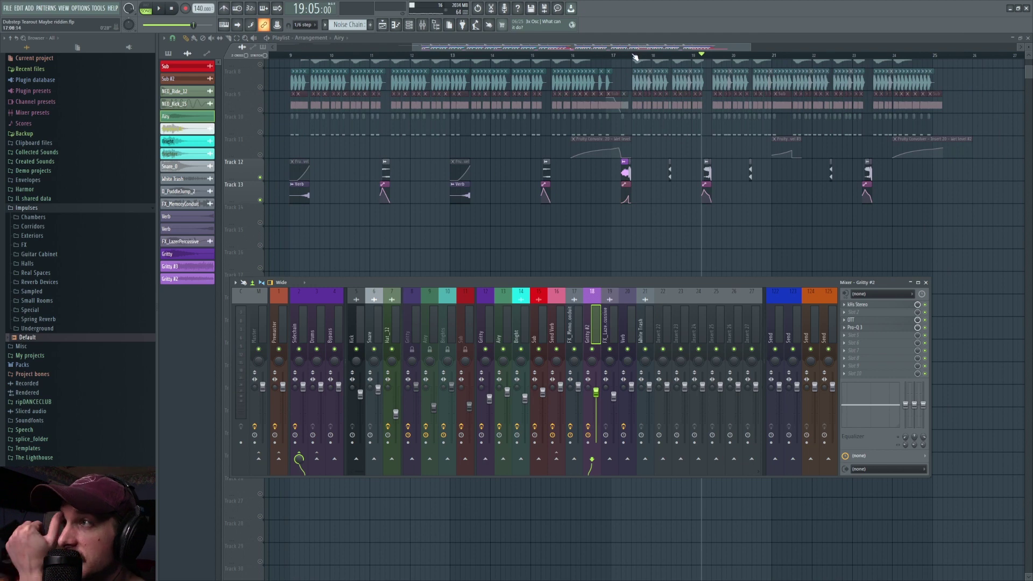
{"action": "scroll", "coordinate": [636, 58], "scroll_direction": "up", "scroll_amount": 4}
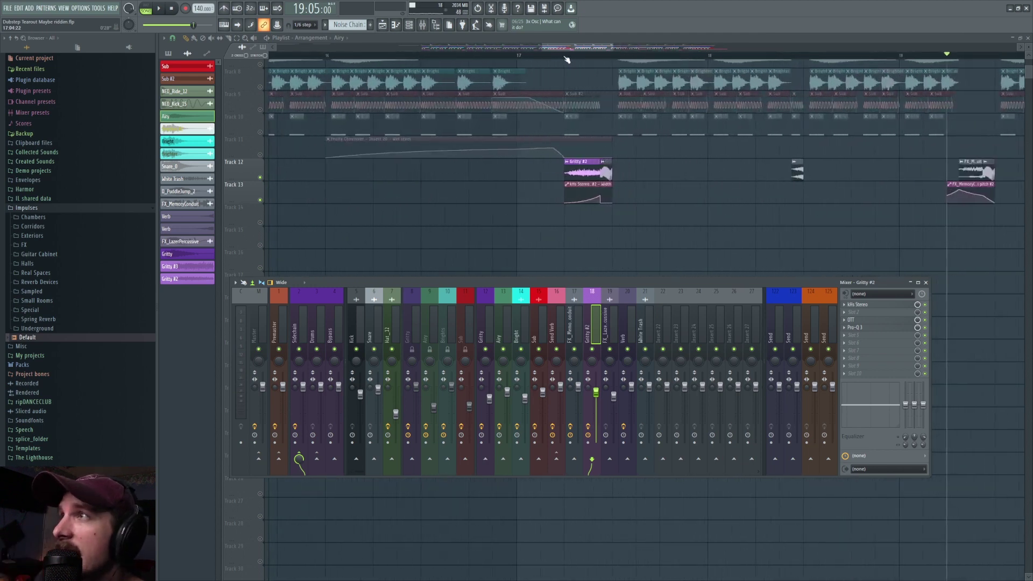
{"action": "left_click", "coordinate": [422, 25]}
{"action": "key", "text": "space"}
{"action": "key", "text": "space"}
{"action": "left_click", "coordinate": [423, 26]}
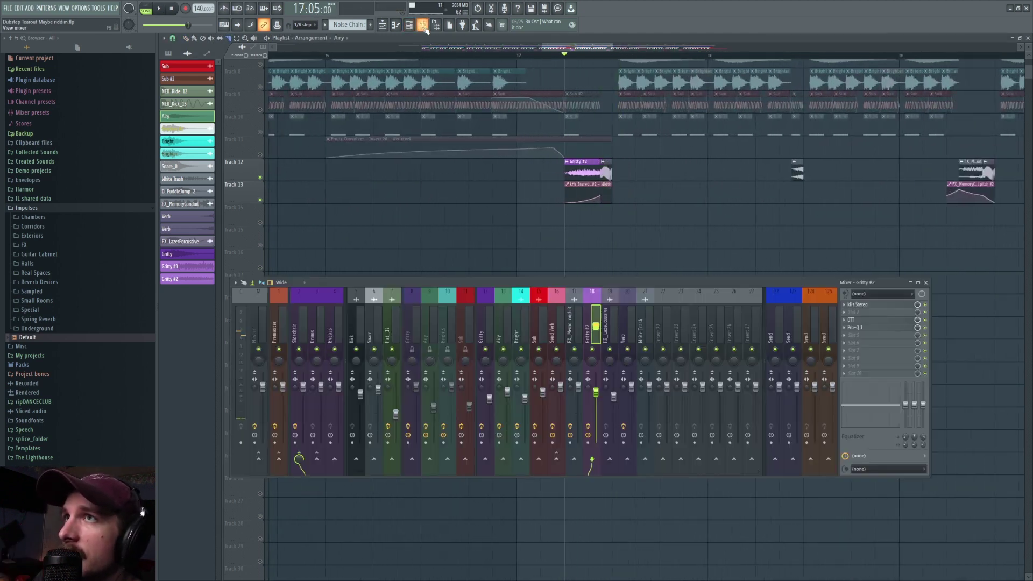
{"action": "key", "text": "space"}
{"action": "key", "text": "space"}
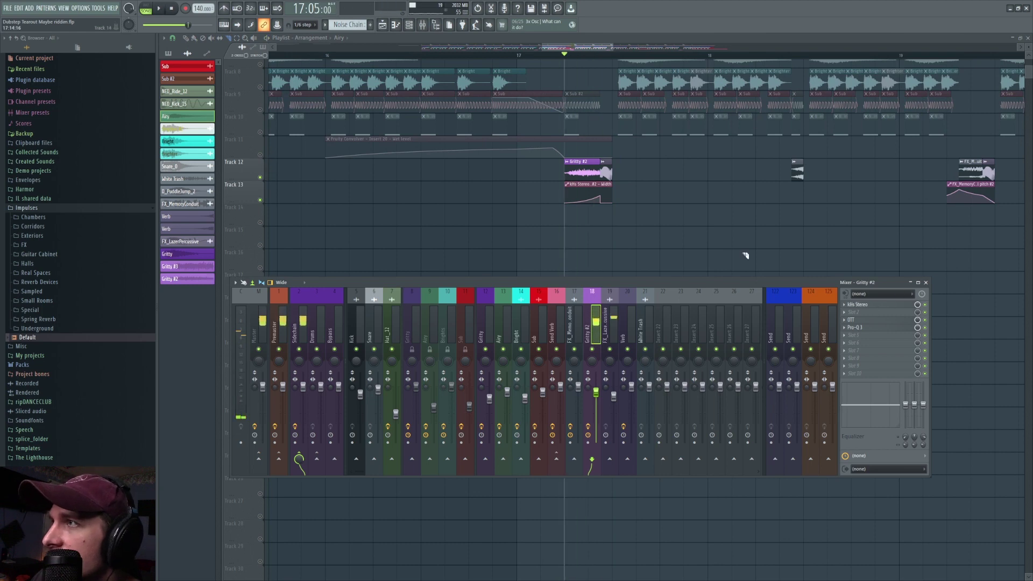
- Open Gritty #2's kHs Stereo and play the clip to examine its automated width
{"action": "left_click", "coordinate": [871, 307]}
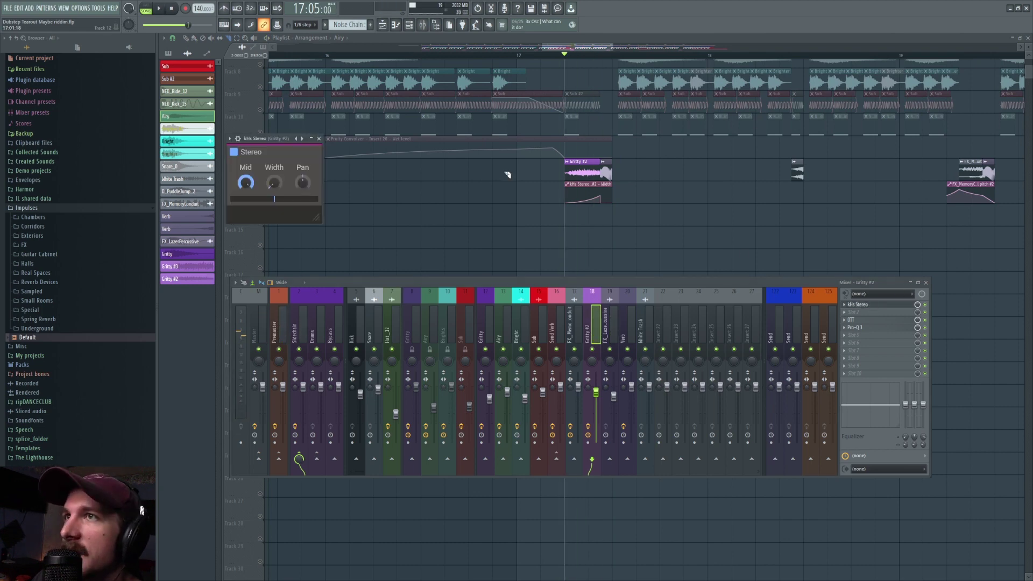
{"action": "key", "text": "space"}
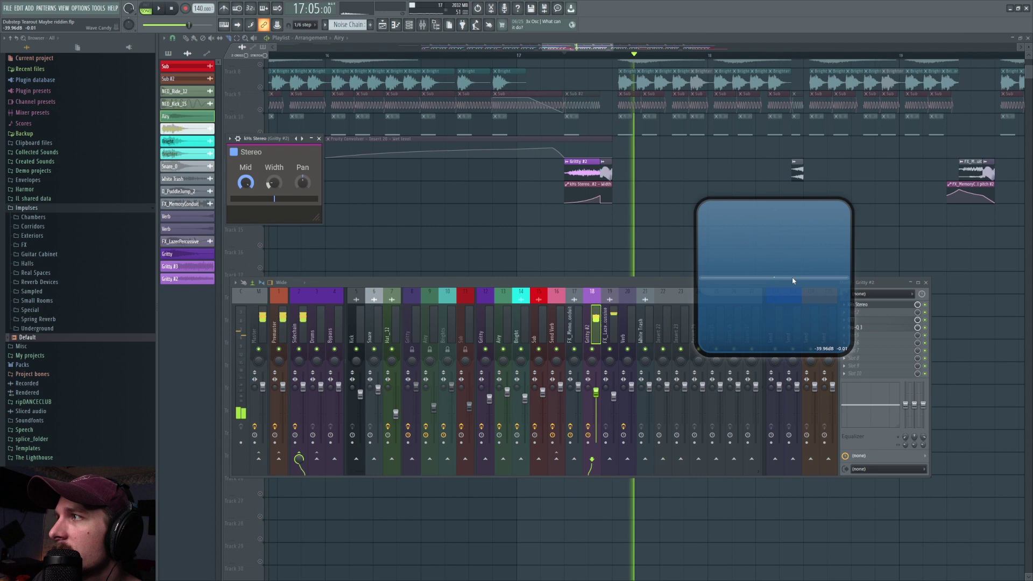
{"action": "key", "text": "space"}
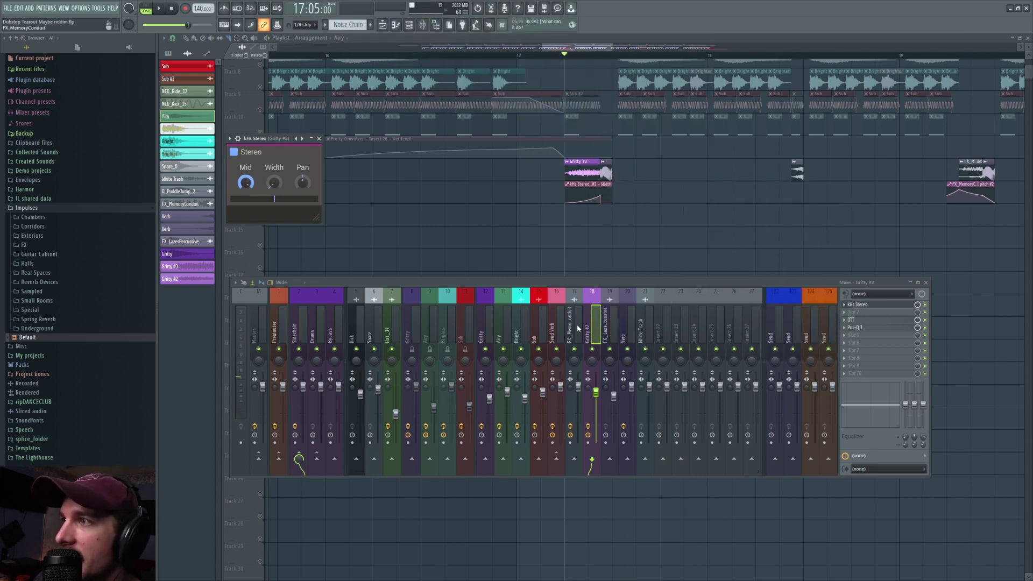
{"action": "left_click", "coordinate": [613, 324]}
{"action": "left_click", "coordinate": [586, 315]}
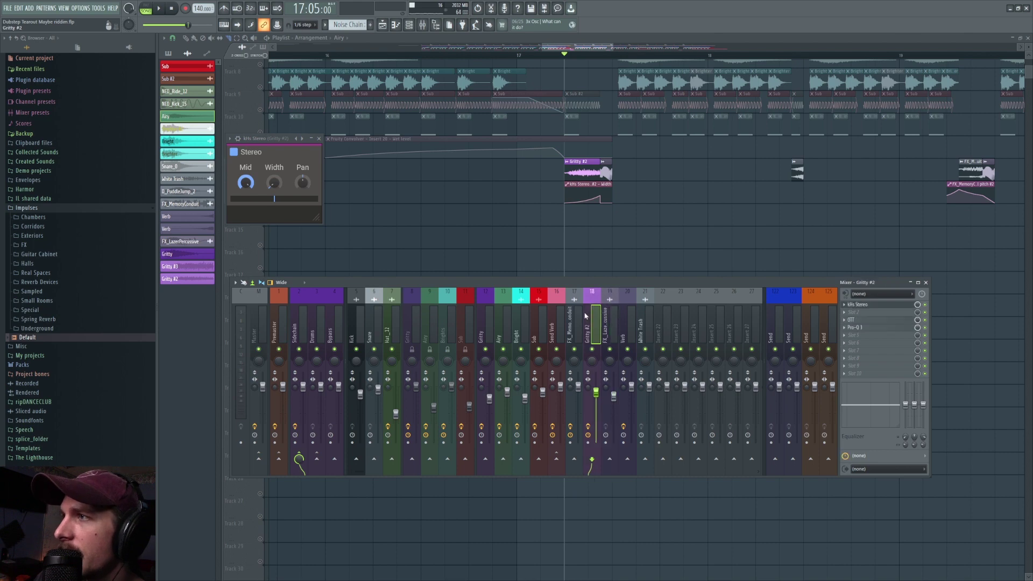
- Open Gritty #2's OTT and Pro-Q 3 and examine their settings while playing from 17:05
{"action": "left_click", "coordinate": [855, 320]}
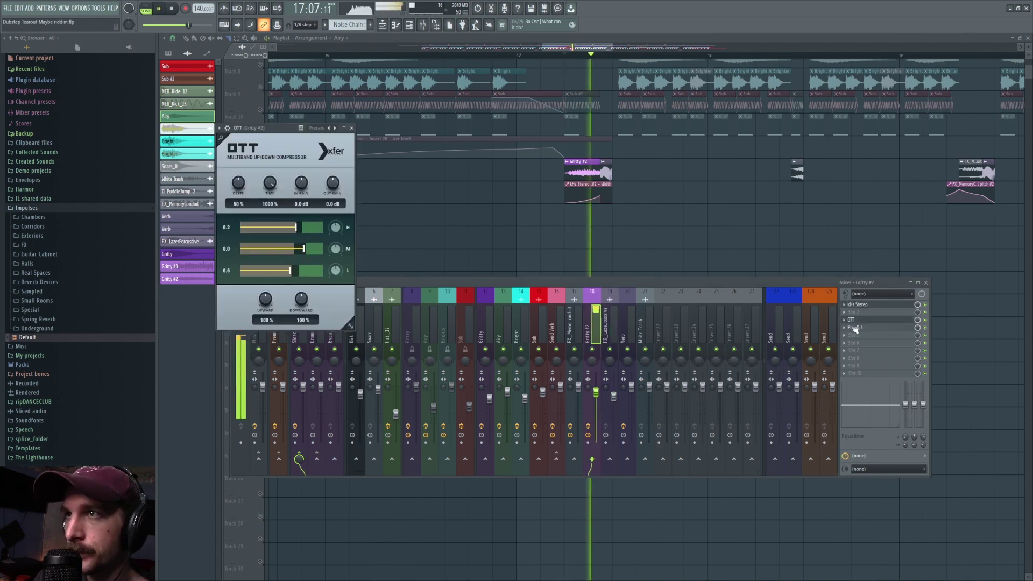
{"action": "left_click", "coordinate": [859, 327]}
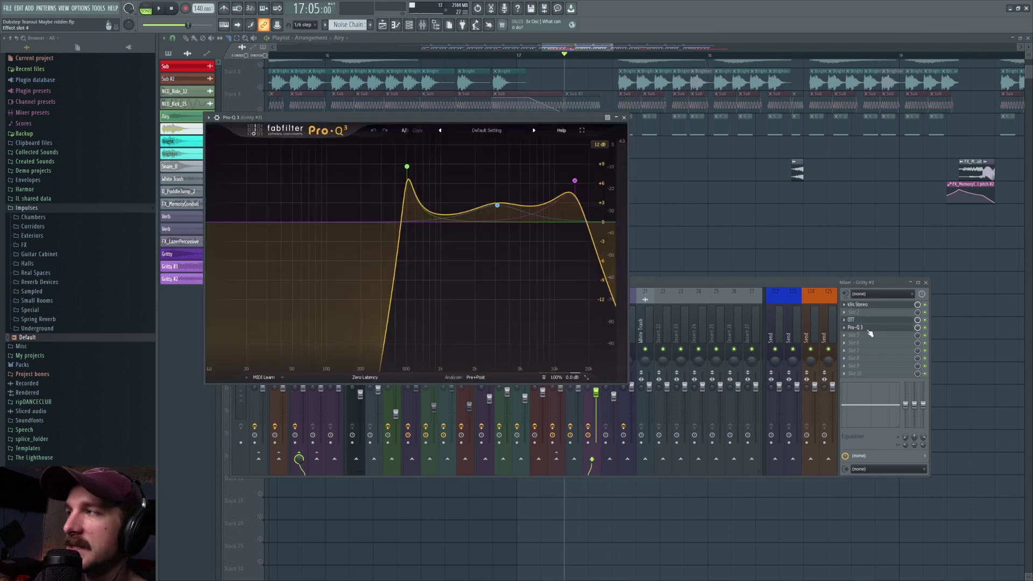
{"action": "key", "text": "space"}
{"action": "left_click", "coordinate": [929, 331]}
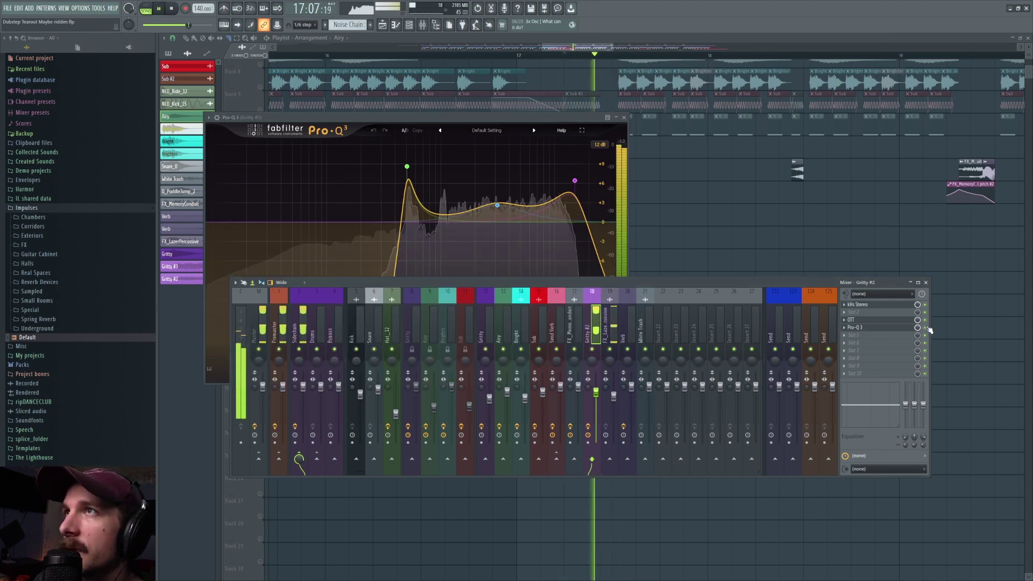
{"action": "left_click", "coordinate": [495, 114]}
{"action": "key", "text": "space"}
- Close all plugin windows and unmute the remaining playlist tracks
{"action": "key", "text": "F12"}
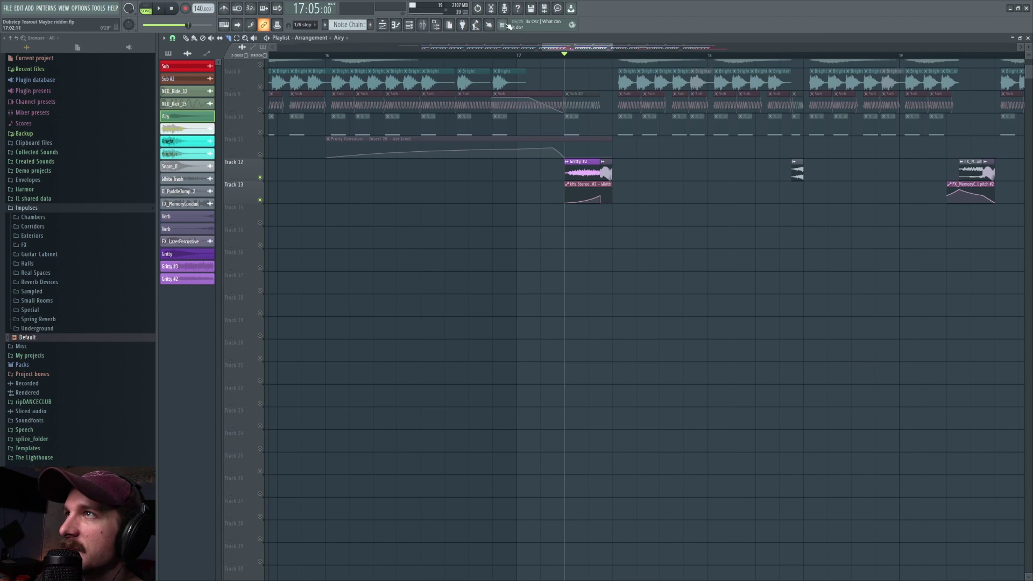
{"action": "key", "text": "F9"}
{"action": "key", "text": "F9"}
{"action": "scroll", "coordinate": [233, 200], "scroll_direction": "up", "scroll_amount": 4}
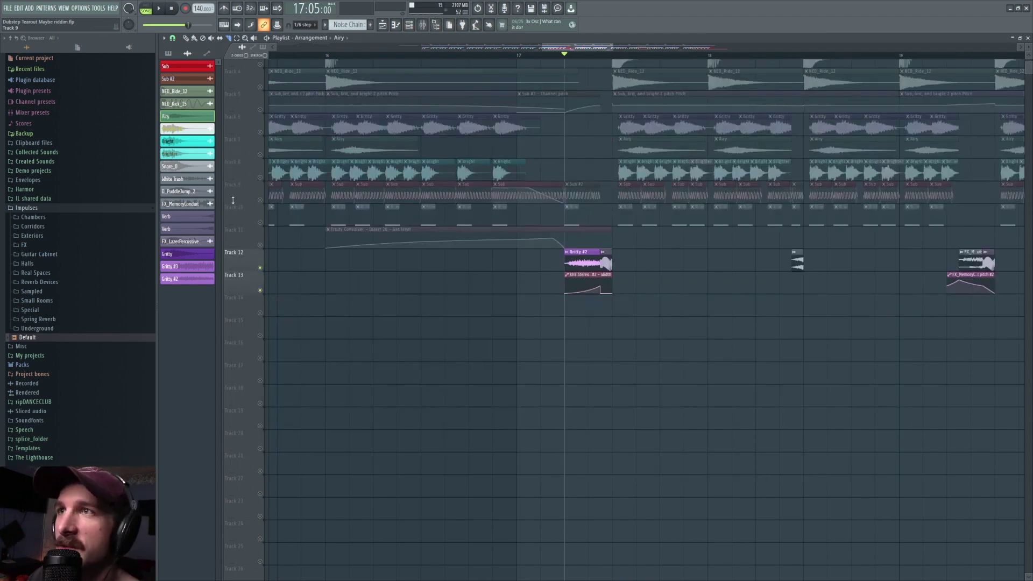
{"action": "left_click", "coordinate": [262, 202]}
{"action": "left_click", "coordinate": [262, 202]}
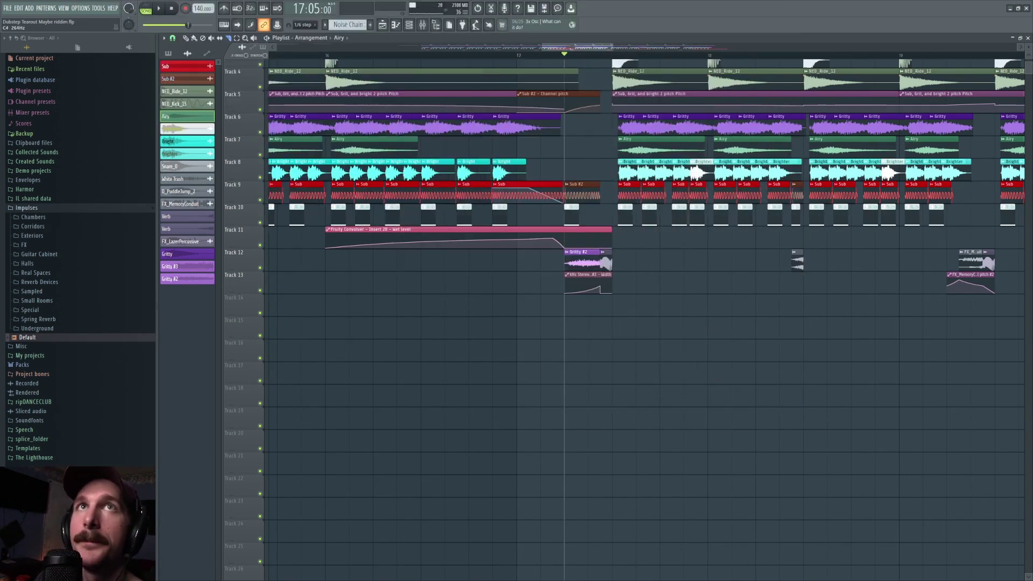
- Move the playback position to bar 9 and select the Premaster track in the mixer
{"action": "left_click", "coordinate": [424, 25]}
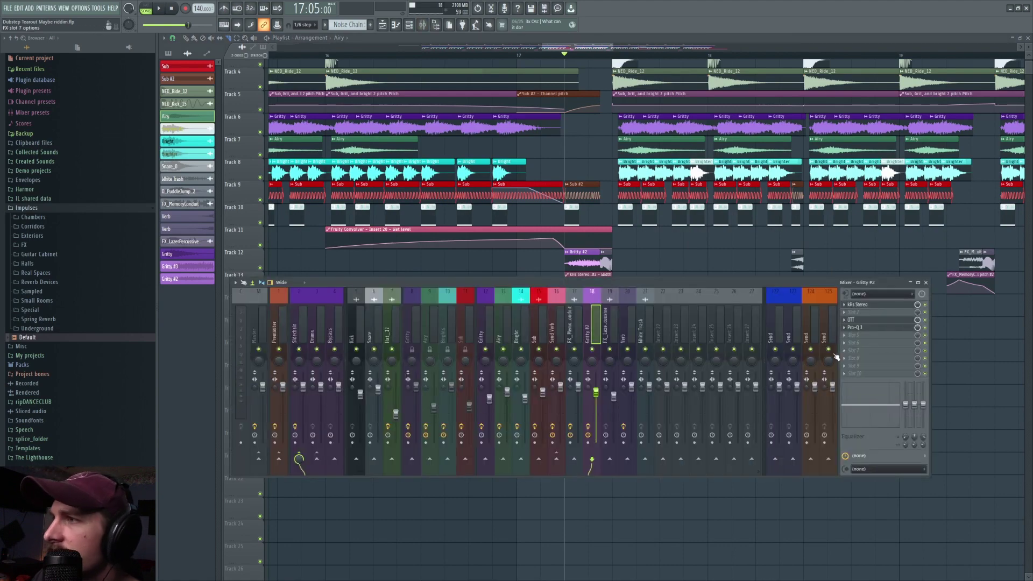
{"action": "key", "text": "F9"}
{"action": "scroll", "coordinate": [647, 58], "scroll_direction": "down", "scroll_amount": 6}
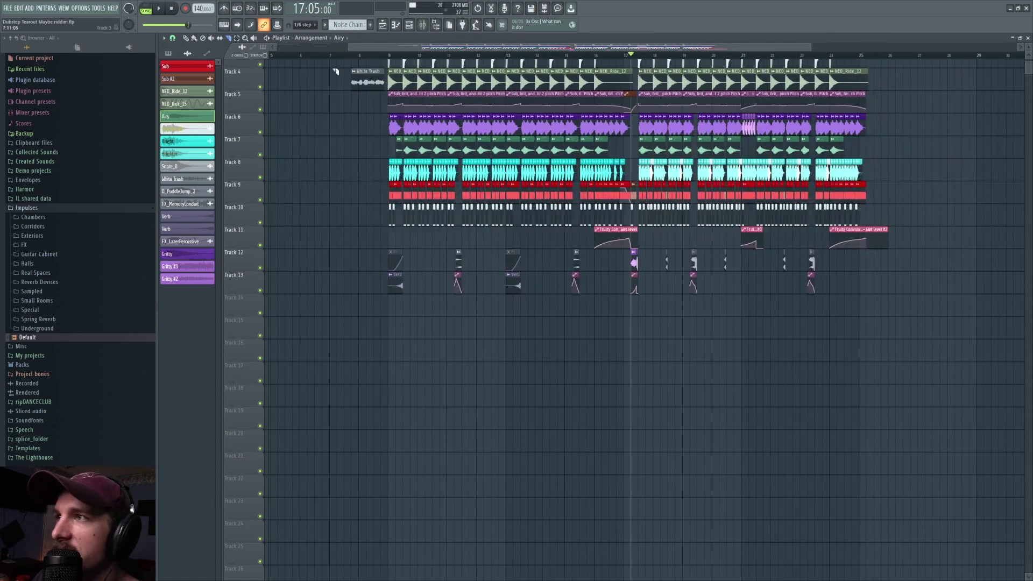
{"action": "mouse_move", "coordinate": [456, 50]}
{"action": "left_mouse_down"}
{"action": "mouse_move", "coordinate": [478, 50]}
{"action": "mouse_move", "coordinate": [452, 49]}
{"action": "left_mouse_up"}
{"action": "key", "text": "F9"}
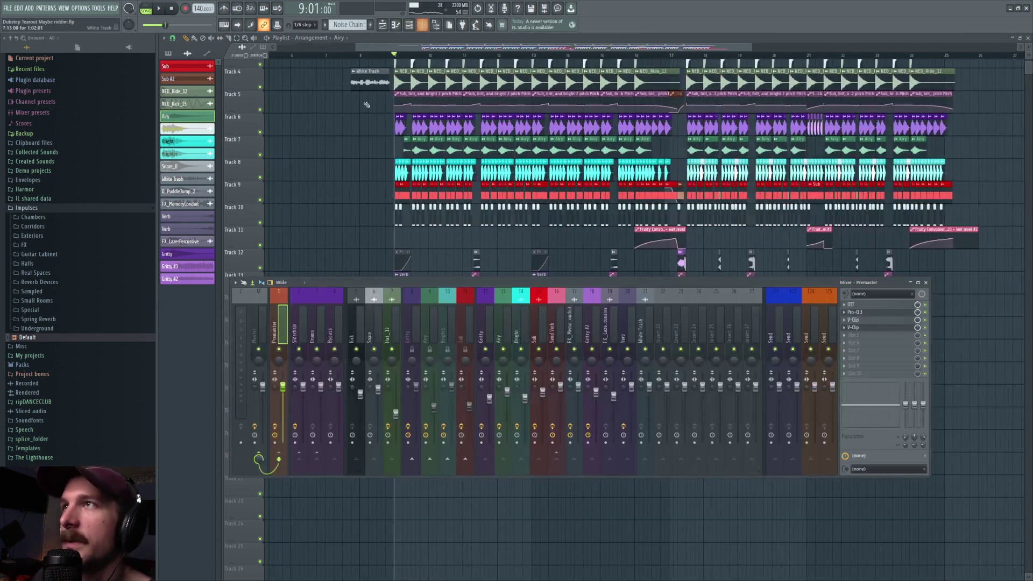
- Bypass the Premaster's Pro-Q 3 and both V-Clips, open its OTT and examine the compression while playing from bar 9
{"action": "left_click", "coordinate": [880, 306]}
{"action": "left_click", "coordinate": [930, 317]}
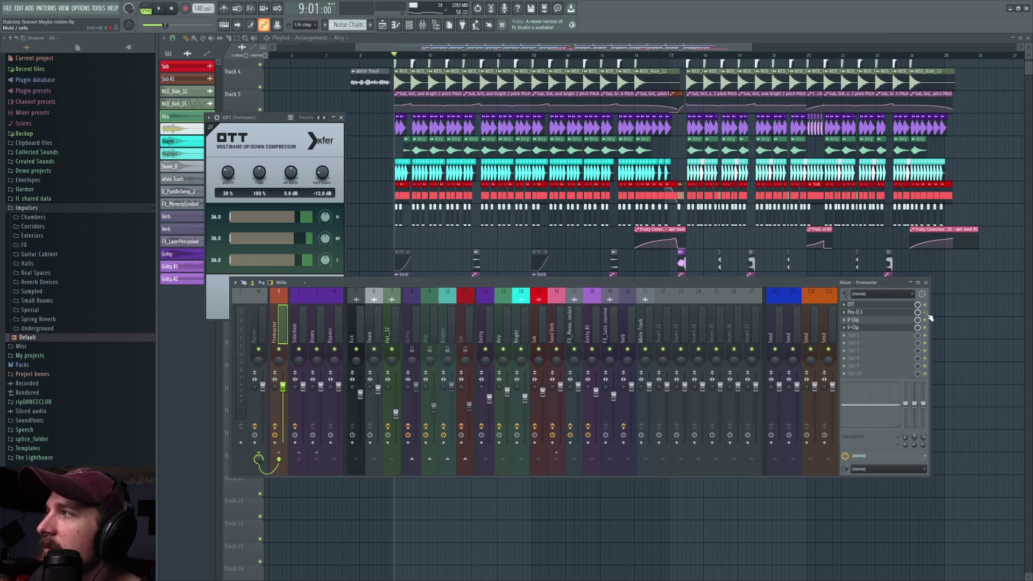
{"action": "left_click", "coordinate": [895, 304]}
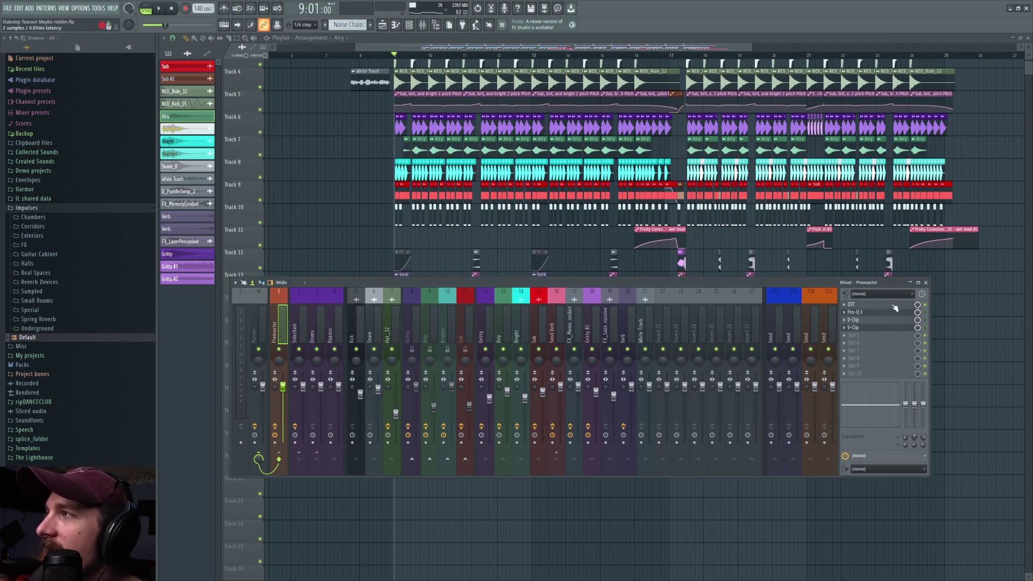
{"action": "left_click", "coordinate": [895, 304]}
{"action": "key", "text": "space"}
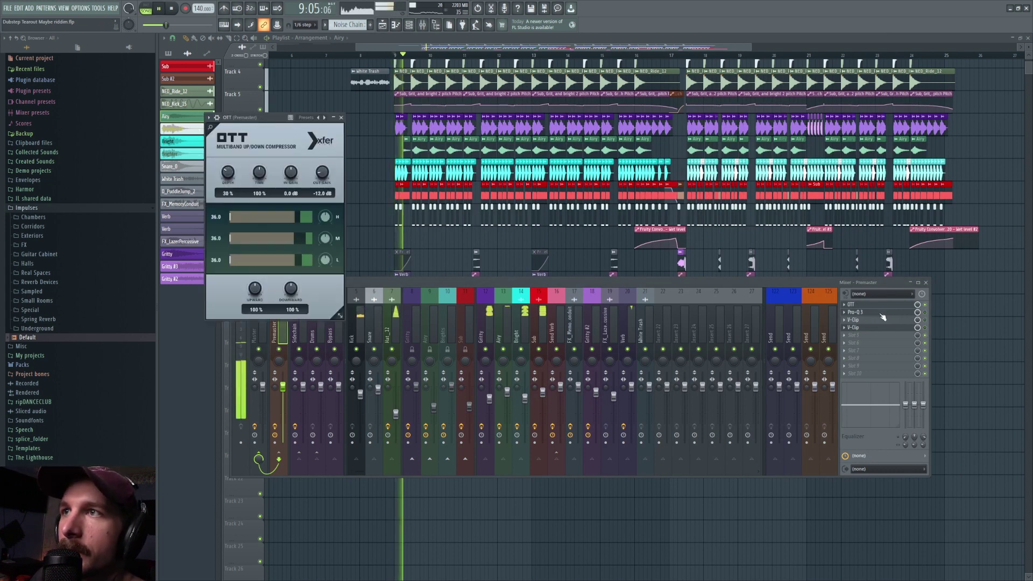
{"action": "left_click", "coordinate": [917, 313]}
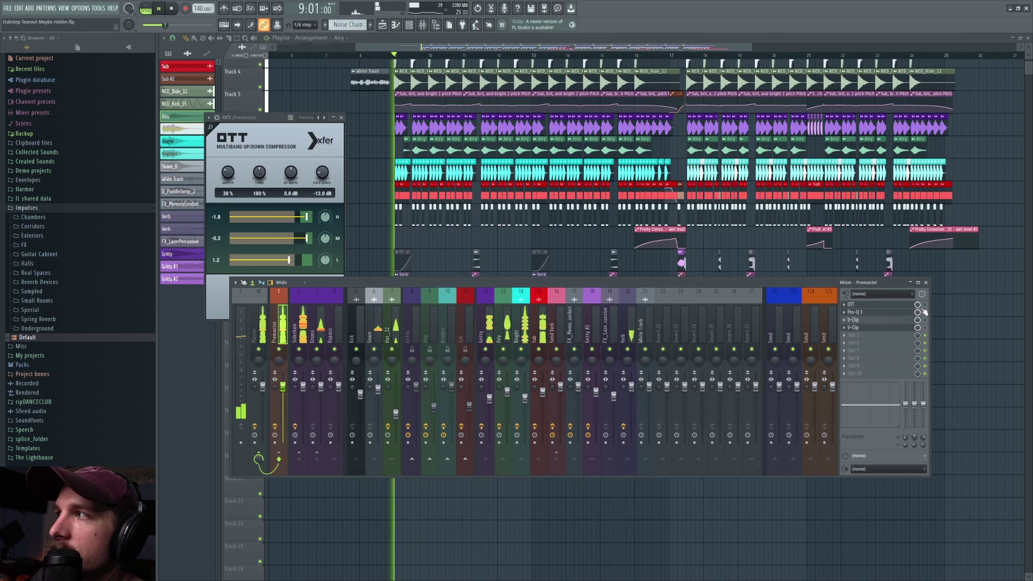
{"action": "left_click", "coordinate": [894, 304]}
{"action": "key", "text": "space"}
- Try the Premaster OTT's output gain at 0 dB during playback and return it to -12 dB
{"action": "left_click", "coordinate": [897, 306]}
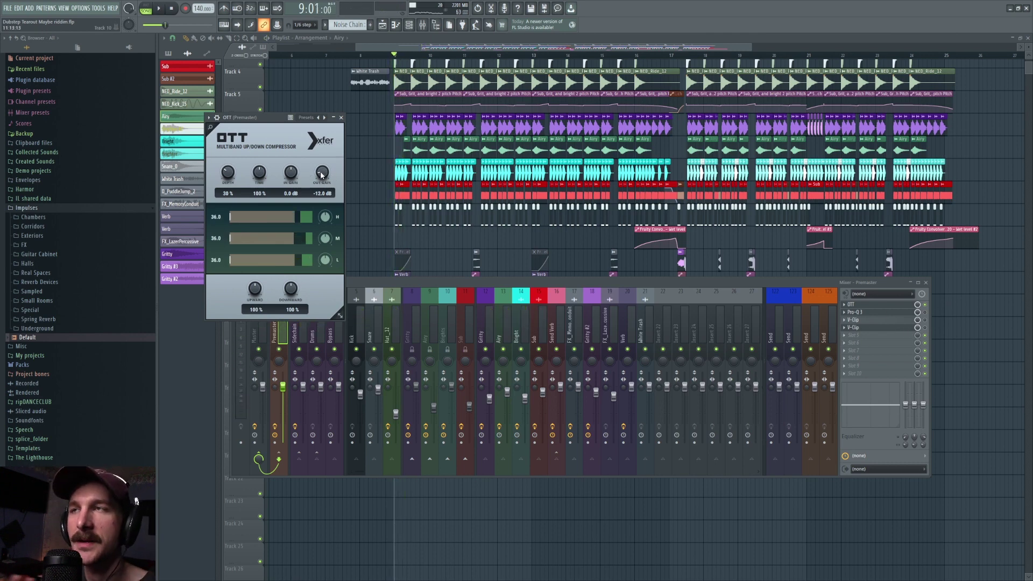
{"action": "key", "text": "space"}
{"action": "left_click", "coordinate": [926, 310]}
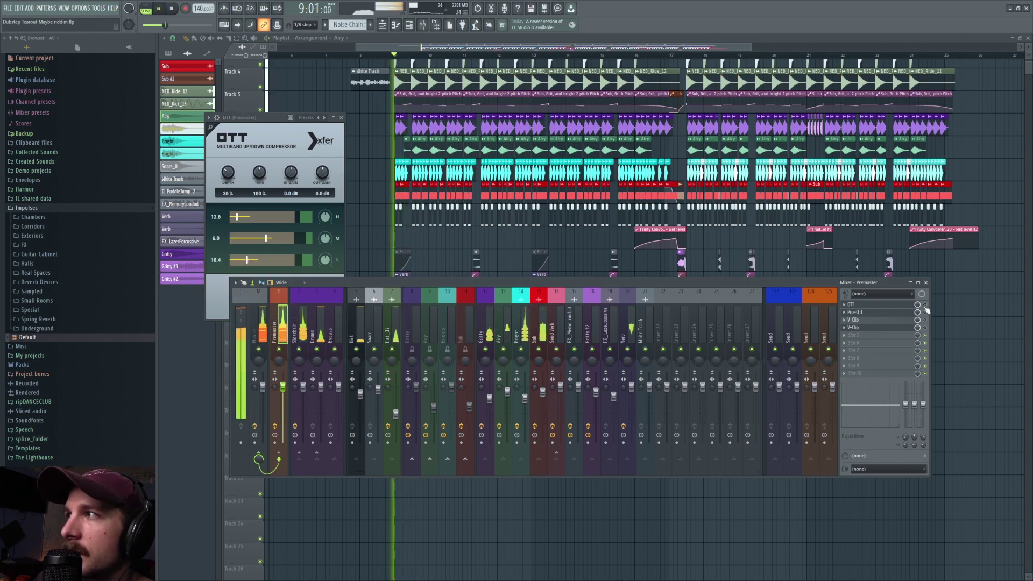
{"action": "key", "text": "space"}
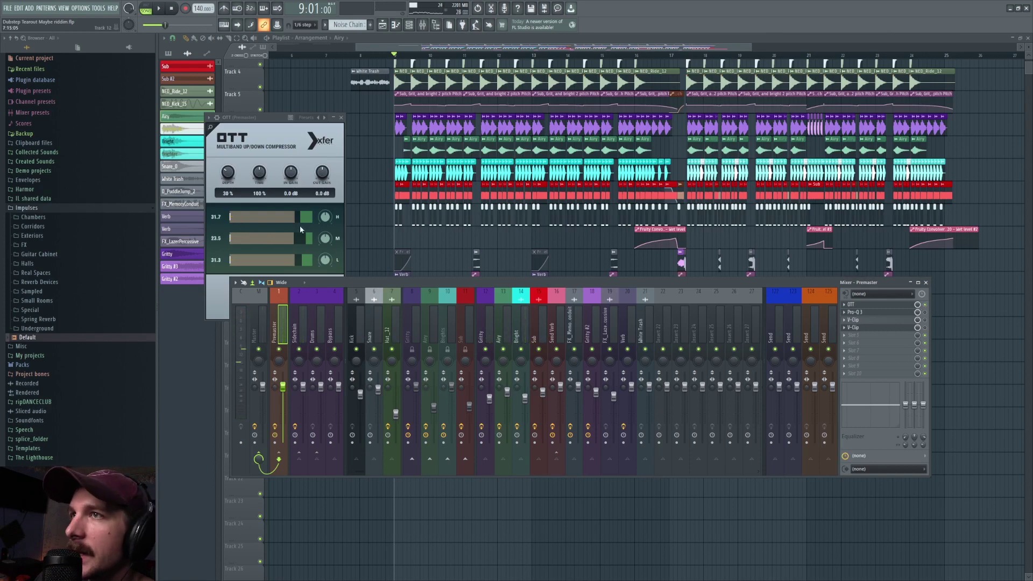
{"action": "left_click_drag", "start_coordinate": [326, 172], "coordinate": [334, 198]}
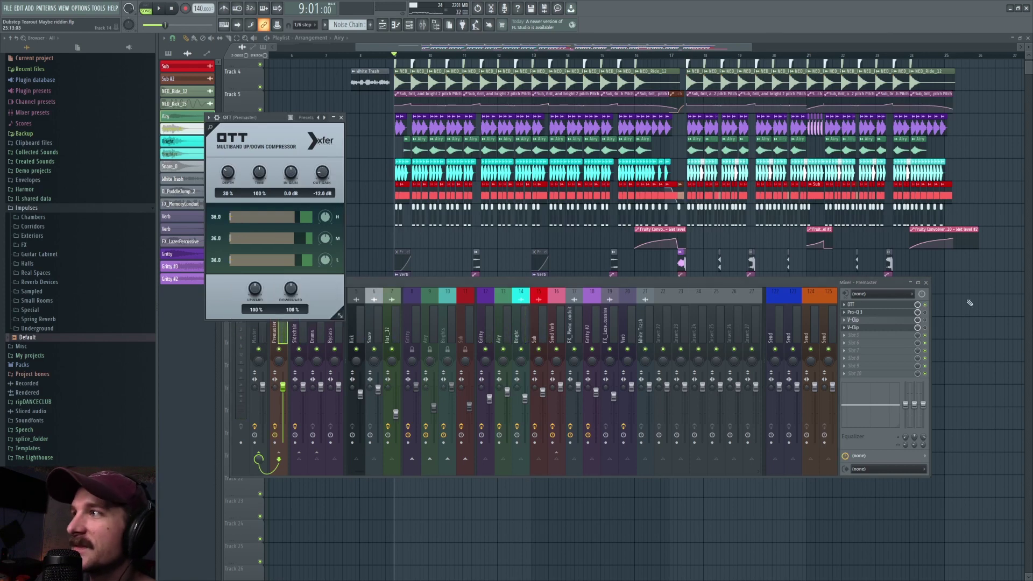
- Re-enable the Premaster's Pro-Q 3 and both V-Clips in order, opening the EQ and first clipper to examine their settings
{"action": "left_click", "coordinate": [927, 317]}
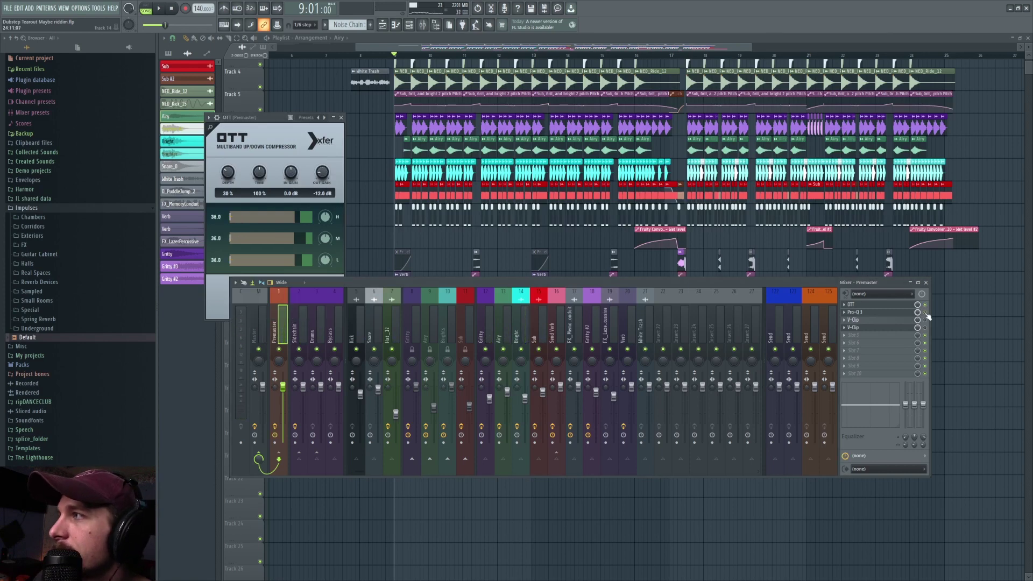
{"action": "left_click", "coordinate": [898, 314]}
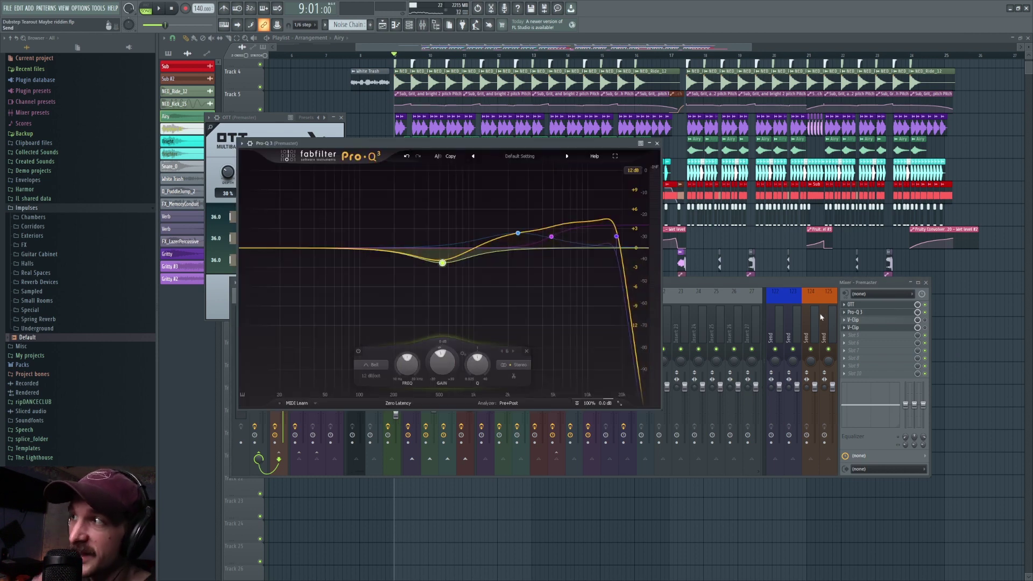
{"action": "left_click", "coordinate": [930, 322]}
{"action": "left_click", "coordinate": [882, 320]}
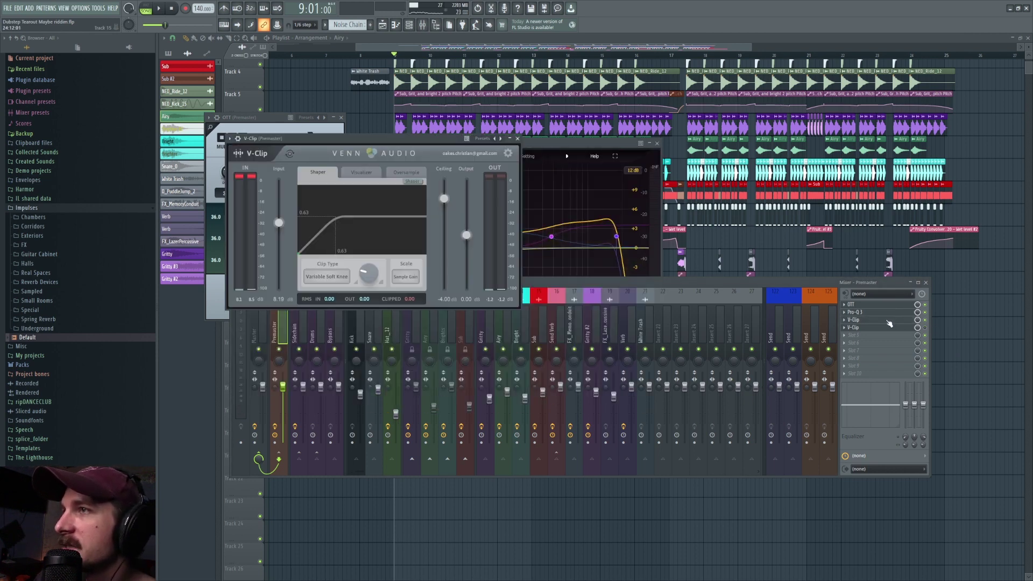
{"action": "left_click", "coordinate": [928, 328]}
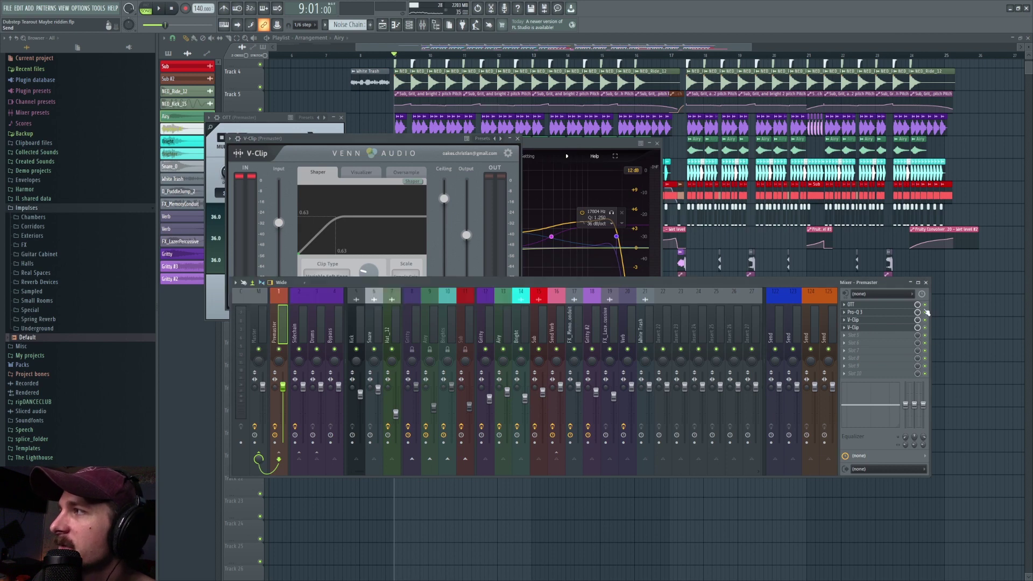
{"action": "left_click", "coordinate": [883, 320]}
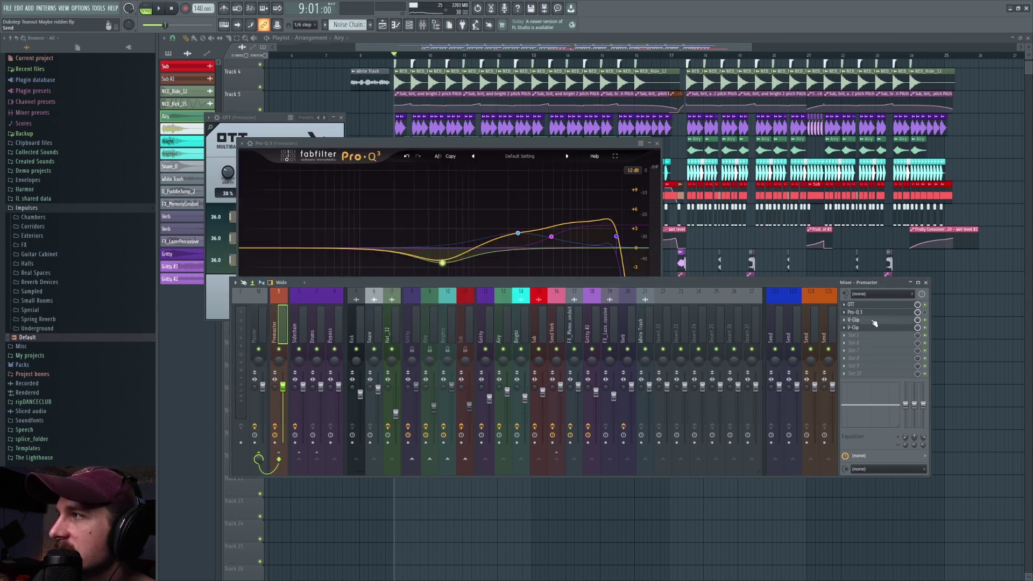
{"action": "left_click", "coordinate": [880, 320]}
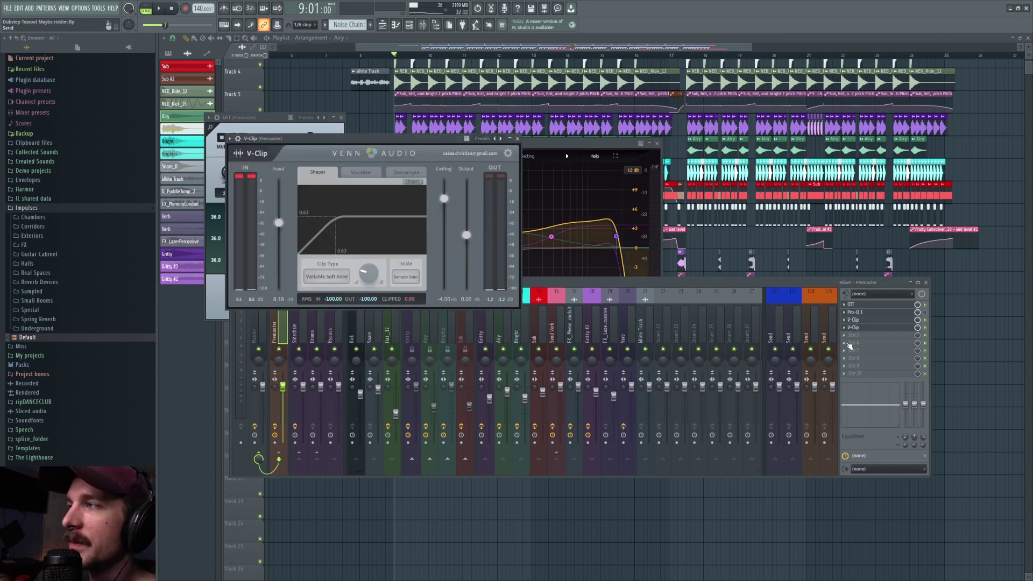
- Play the drop with the Premaster's first V-Clip in view and examine its visualizer and oversampling settings
{"action": "left_click", "coordinate": [877, 321]}
{"action": "left_click", "coordinate": [877, 321]}
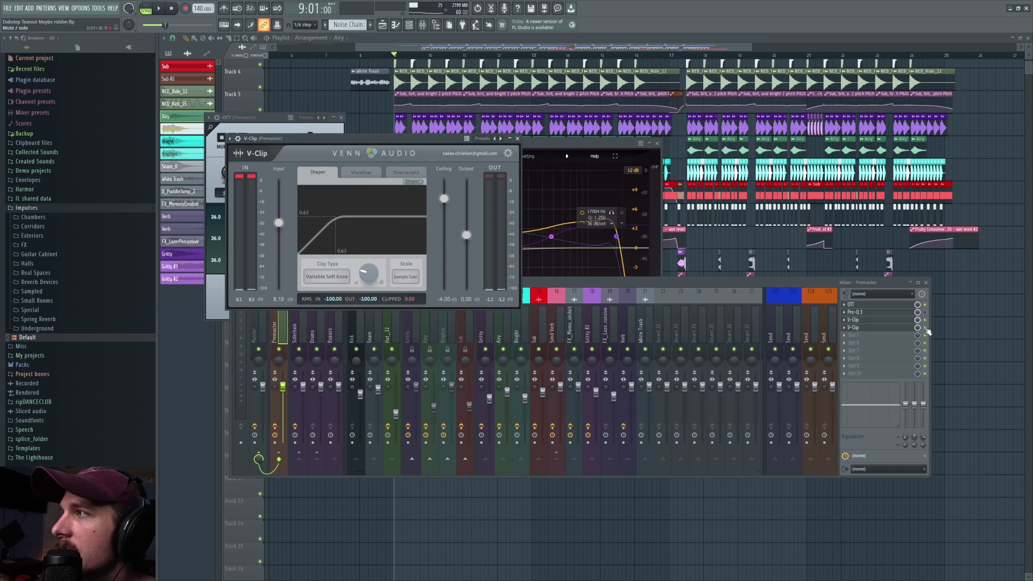
{"action": "left_click_drag", "start_coordinate": [297, 139], "coordinate": [332, 122]}
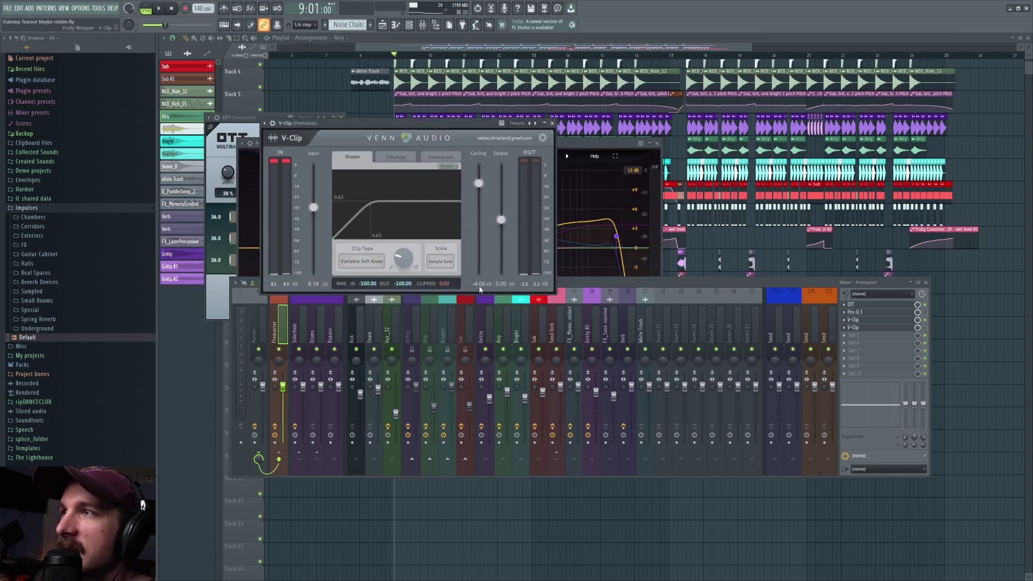
{"action": "key", "text": "space"}
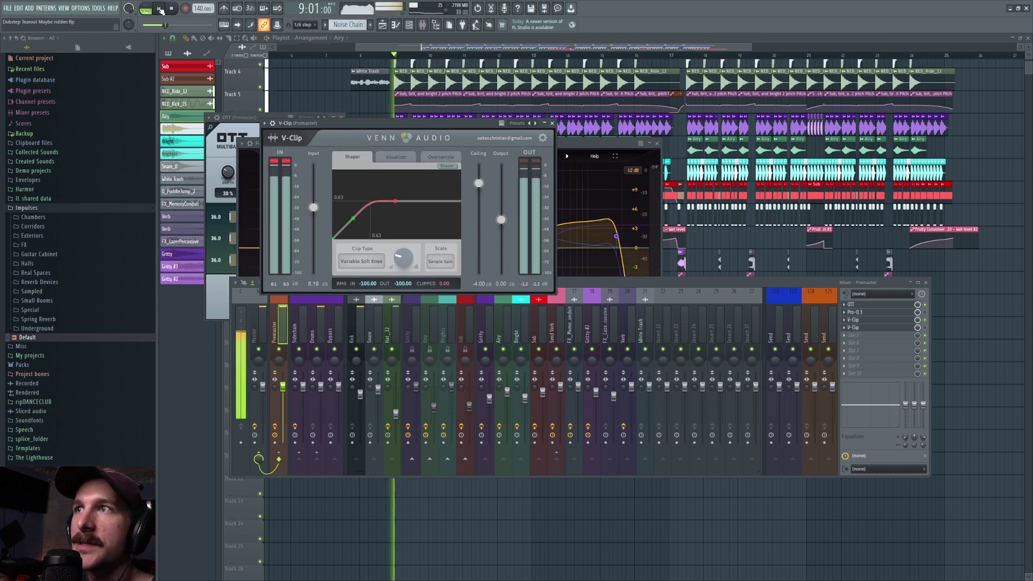
{"action": "left_click", "coordinate": [396, 157]}
{"action": "left_click", "coordinate": [441, 158]}
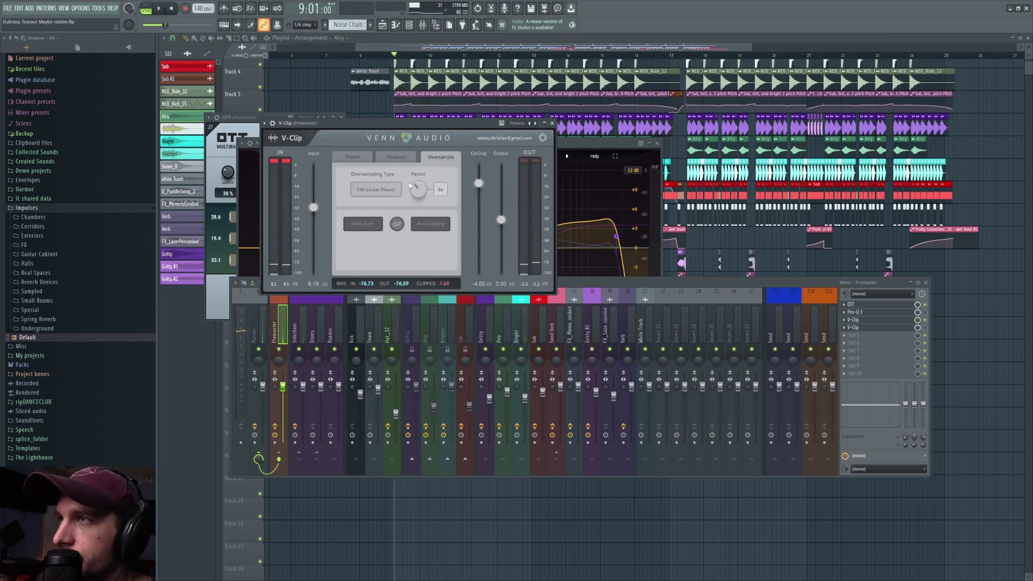
- Open the Master track's Oscilloscope and examine the clipped waveform while playing from bar 9
{"action": "left_click", "coordinate": [260, 331]}
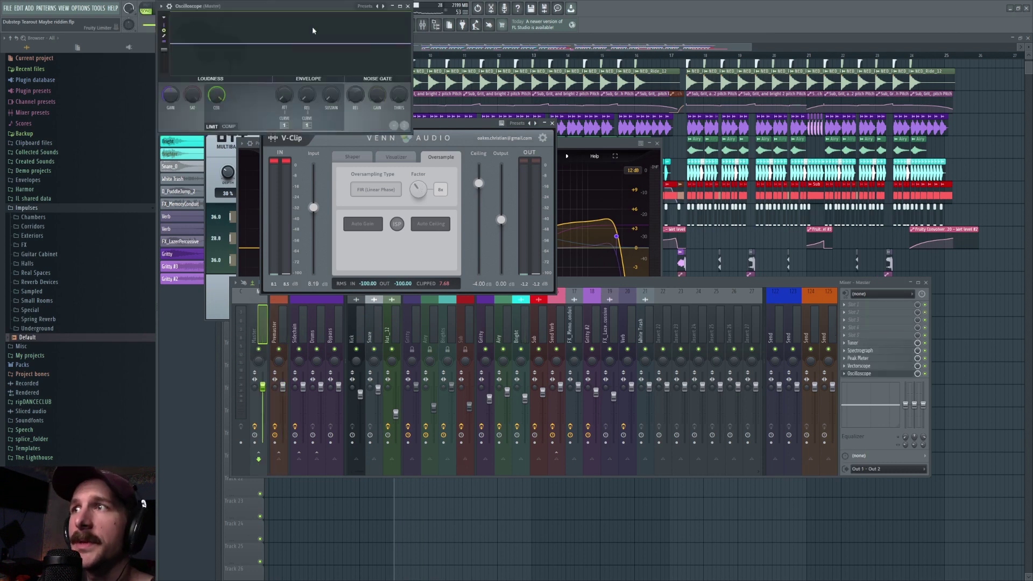
{"action": "left_click", "coordinate": [859, 373]}
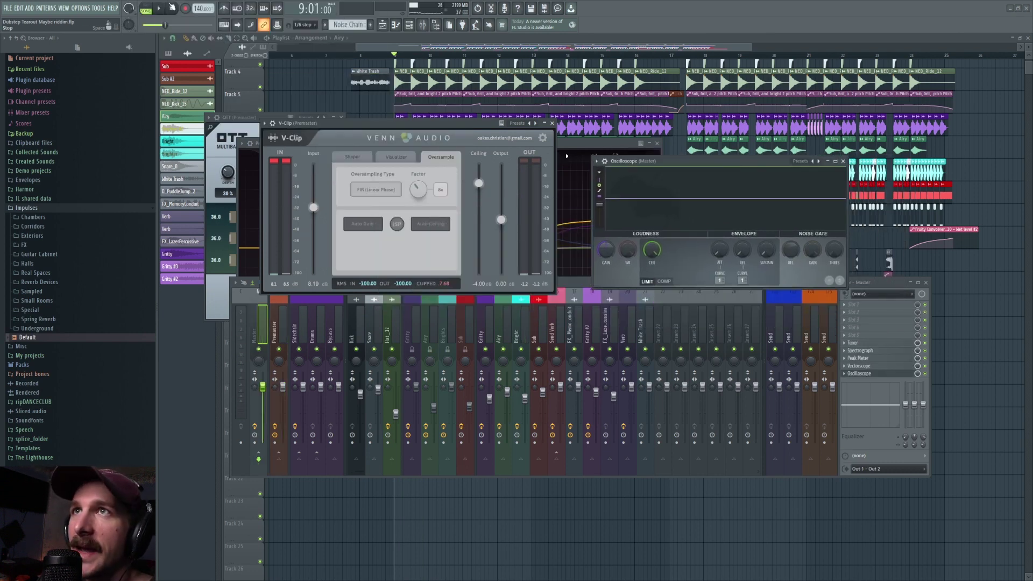
{"action": "left_click", "coordinate": [159, 9]}
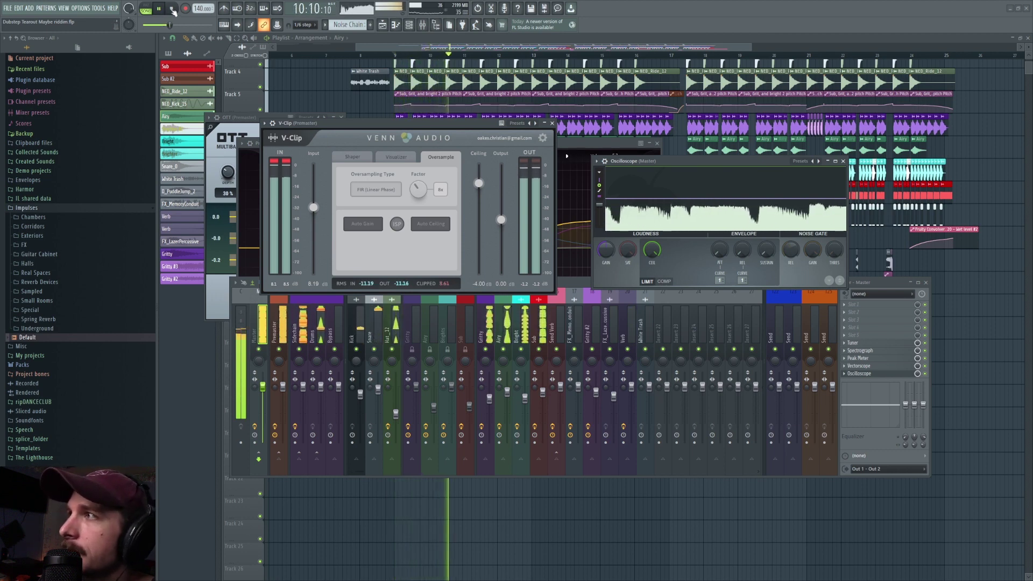
{"action": "left_click", "coordinate": [172, 8]}
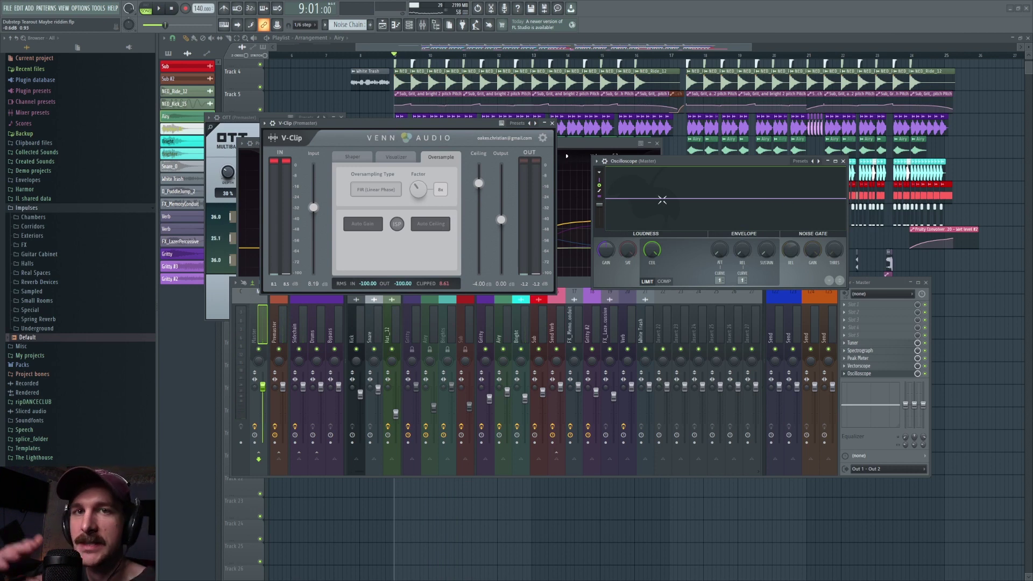
- Return the first V-Clip to its shaper view, open the Premaster's second V-Clip and compare the mix with that clipper toggled during playback
{"action": "left_click", "coordinate": [374, 168]}
{"action": "left_click", "coordinate": [352, 156]}
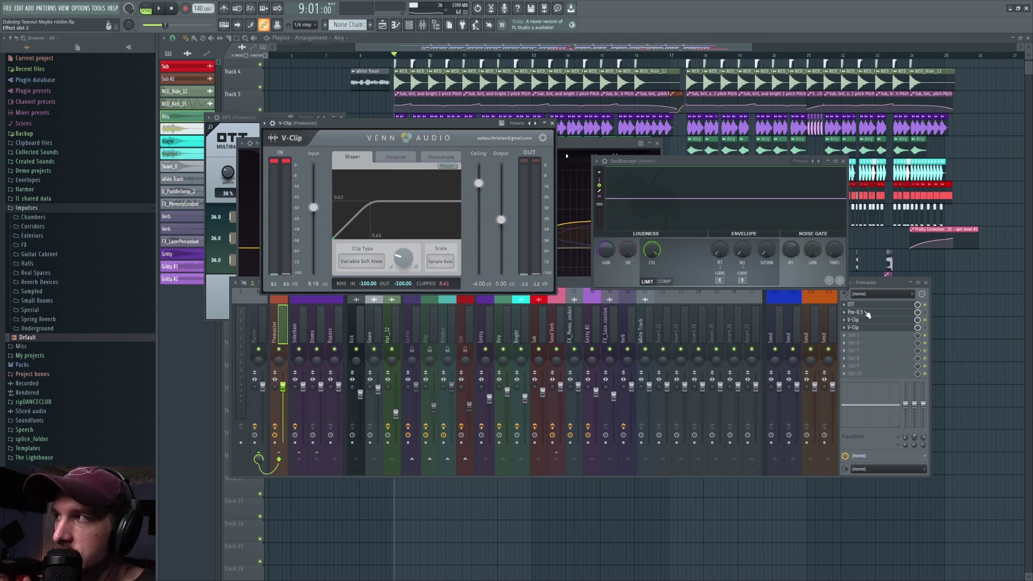
{"action": "left_click", "coordinate": [920, 328]}
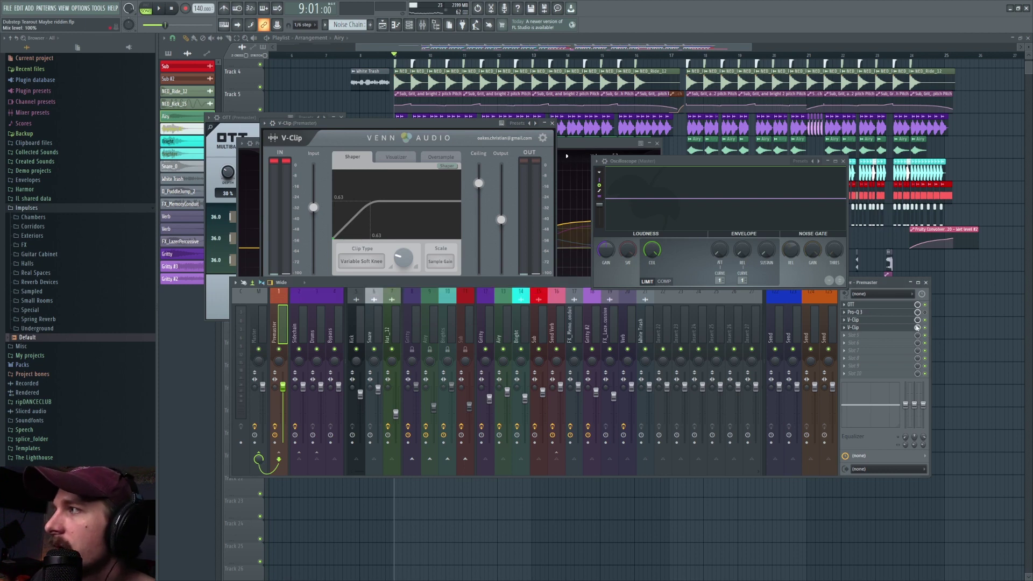
{"action": "left_click", "coordinate": [896, 328]}
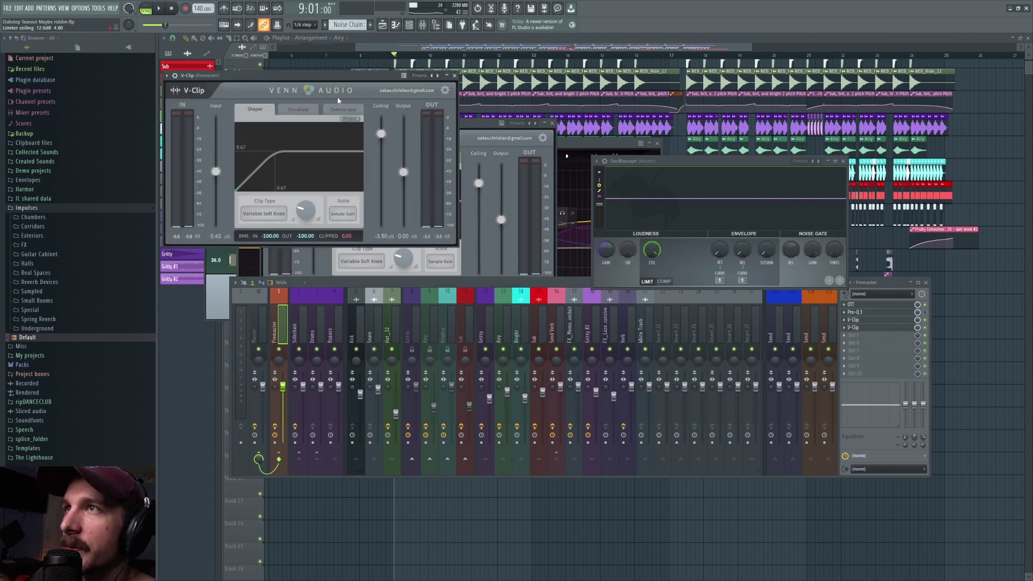
{"action": "left_click_drag", "start_coordinate": [338, 79], "coordinate": [399, 165]}
{"action": "key", "text": "space"}
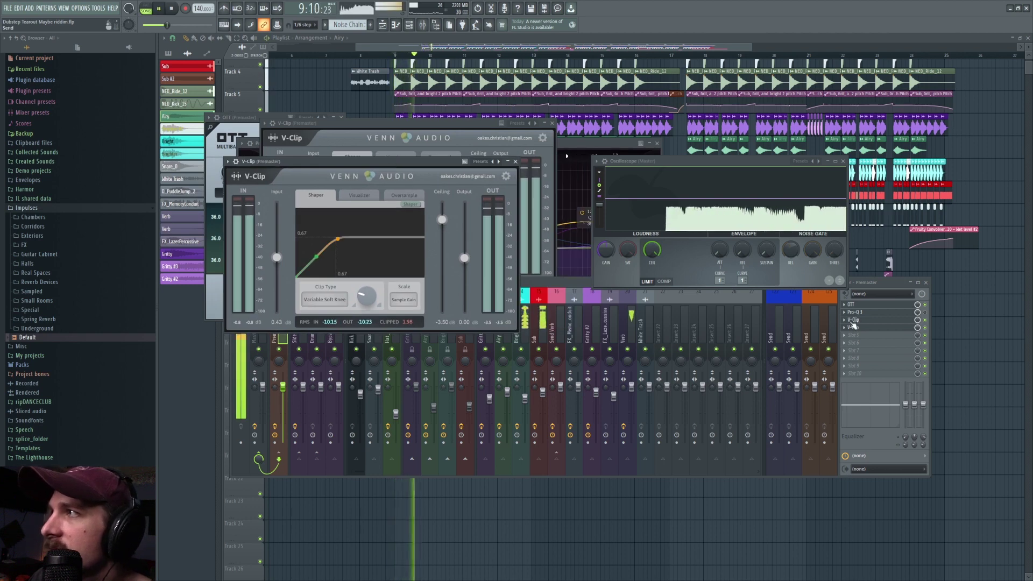
{"action": "key", "text": "space"}
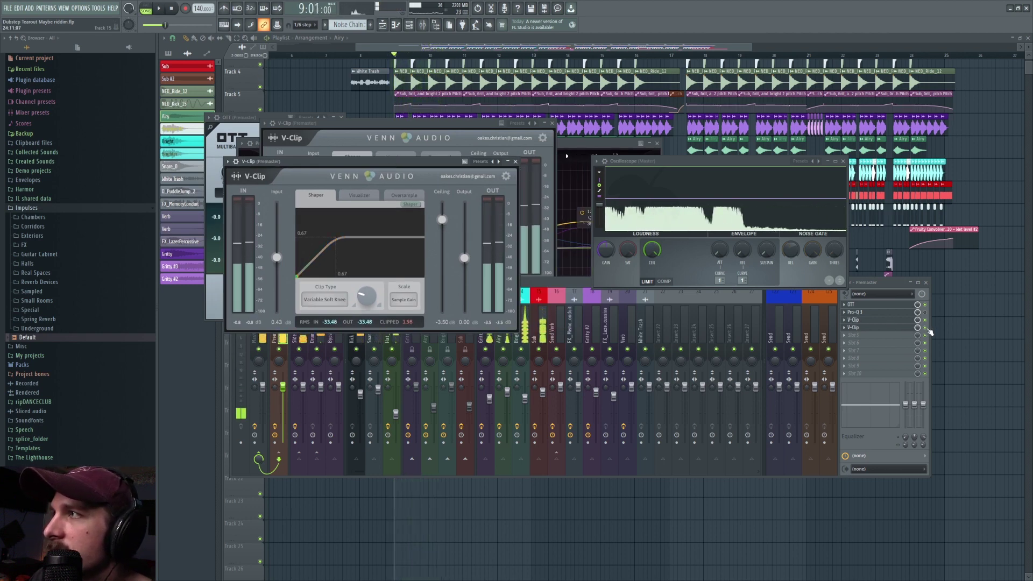
{"action": "key", "text": "space"}
{"action": "left_click", "coordinate": [929, 333]}
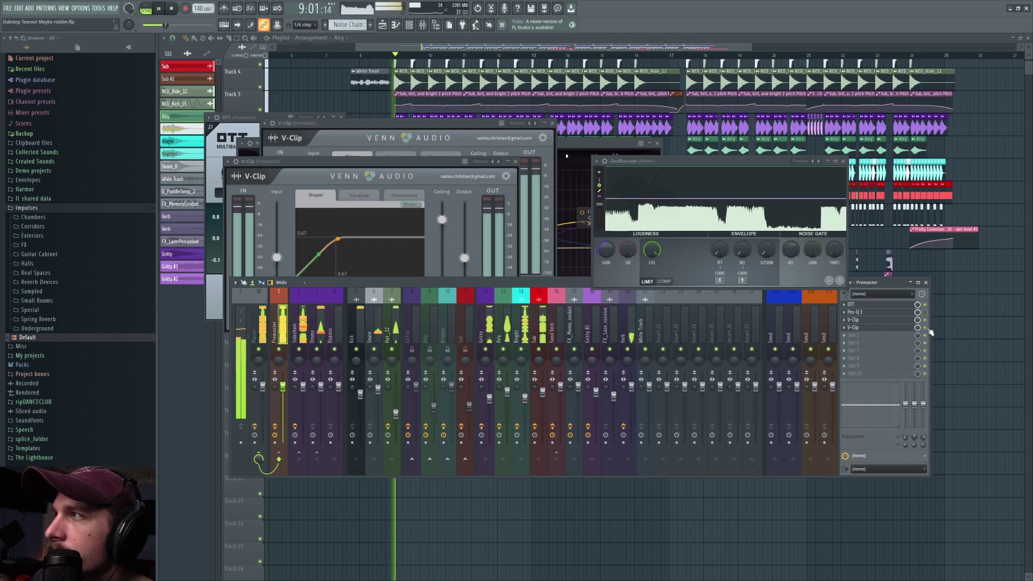
{"action": "key", "text": "space"}
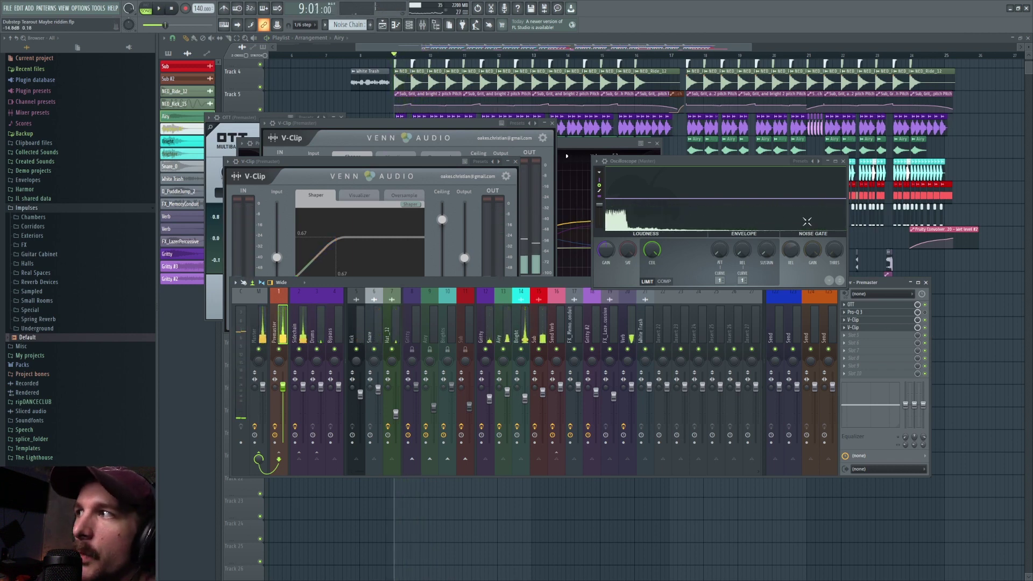
- Open the Premaster's Pro-Q 3 and compare playback with its three upper bands bypassed and re-enabled
{"action": "left_click", "coordinate": [855, 313]}
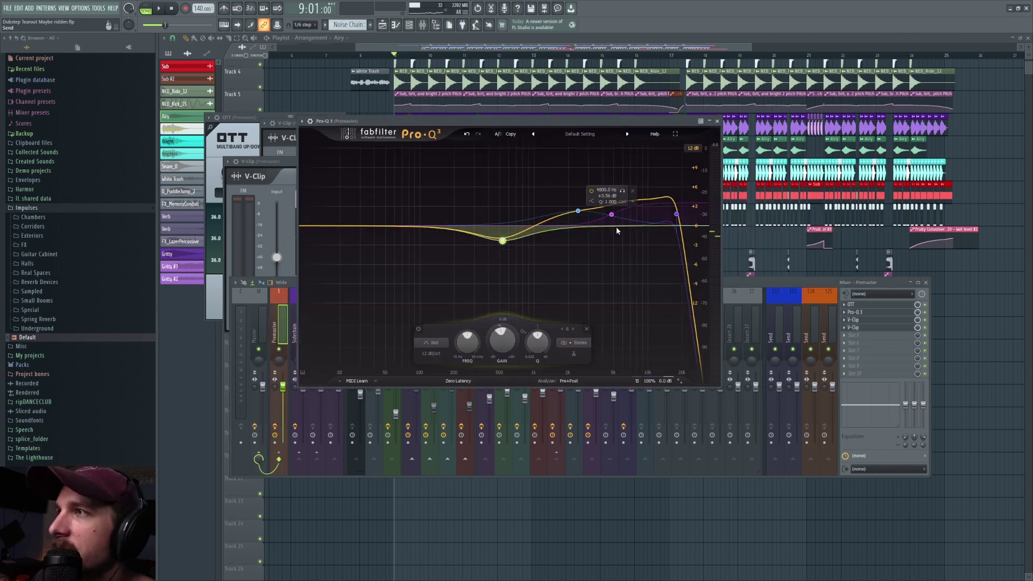
{"action": "key", "text": "space"}
{"action": "key", "text": "space"}
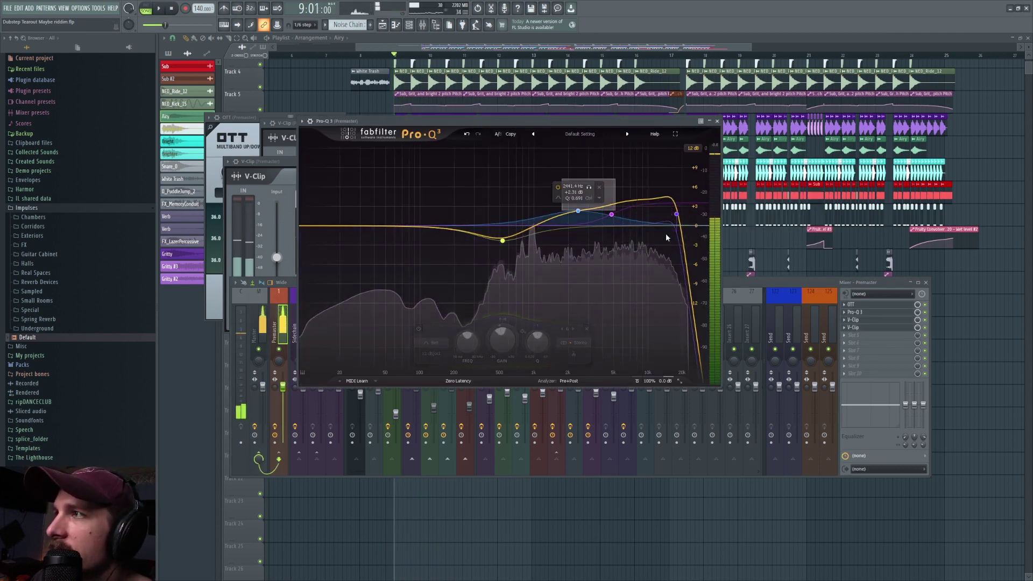
{"action": "left_click", "coordinate": [528, 330]}
{"action": "key", "text": "space"}
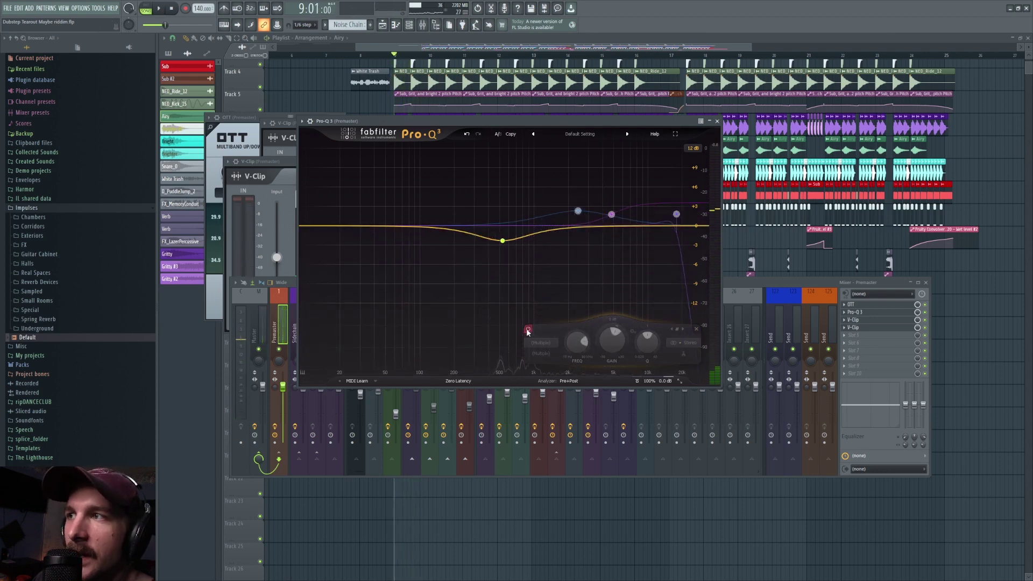
{"action": "left_click", "coordinate": [527, 330]}
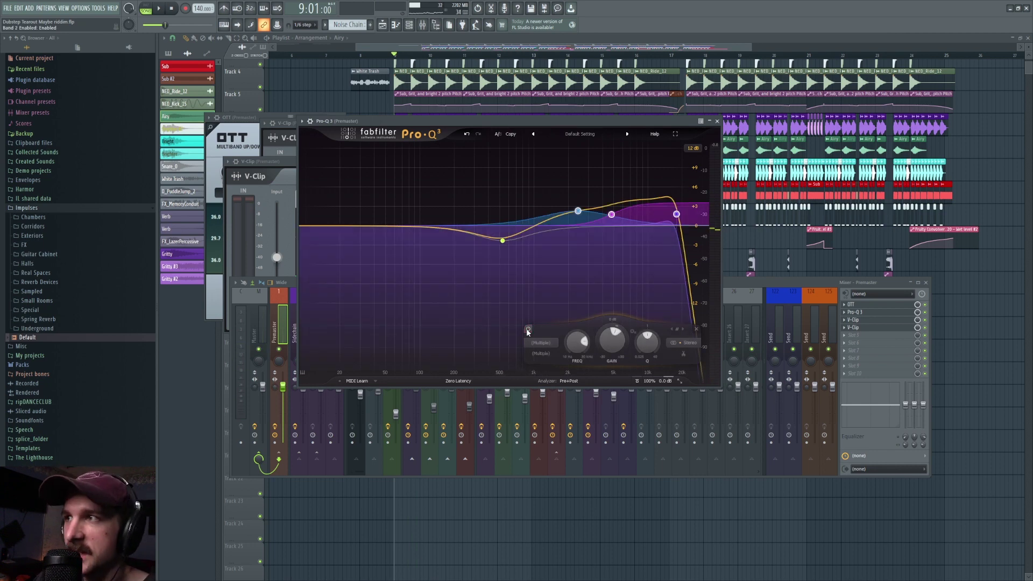
{"action": "key", "text": "space"}
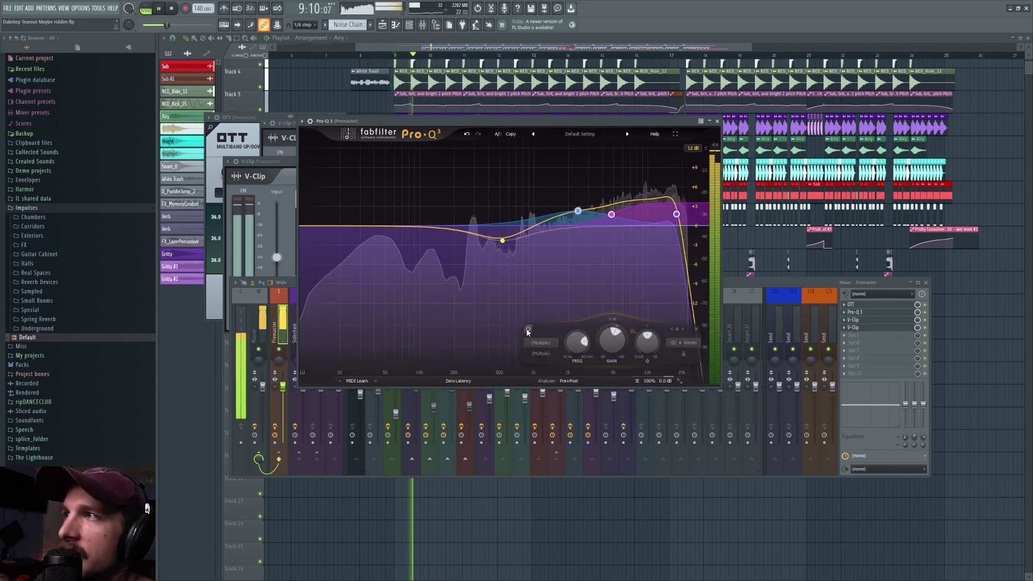
{"action": "key", "text": "space"}
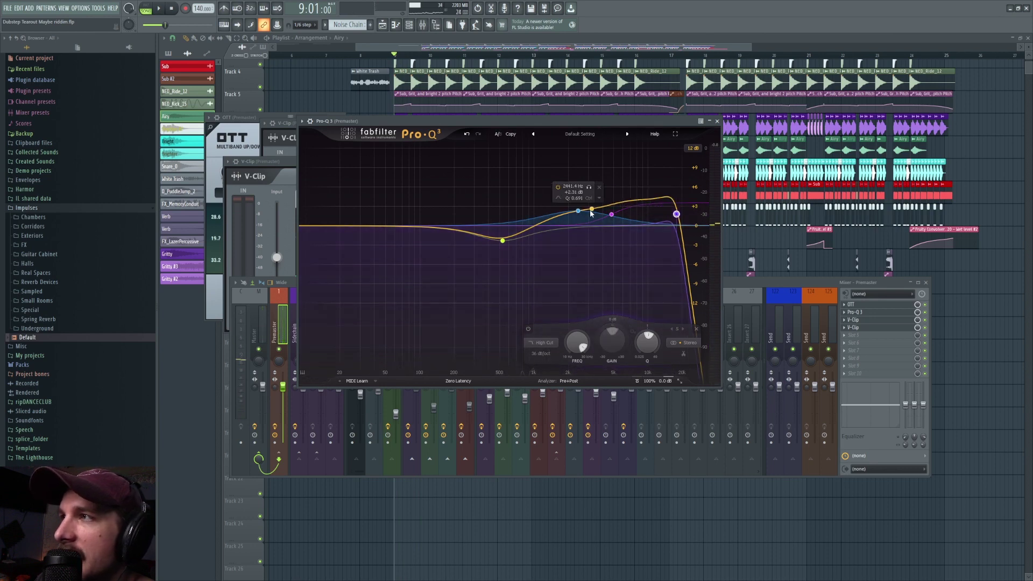
- Compare the Pro-Q 3's high-cut band bypassed and enabled during playback
{"action": "left_click_drag", "start_coordinate": [591, 209], "coordinate": [612, 203]}
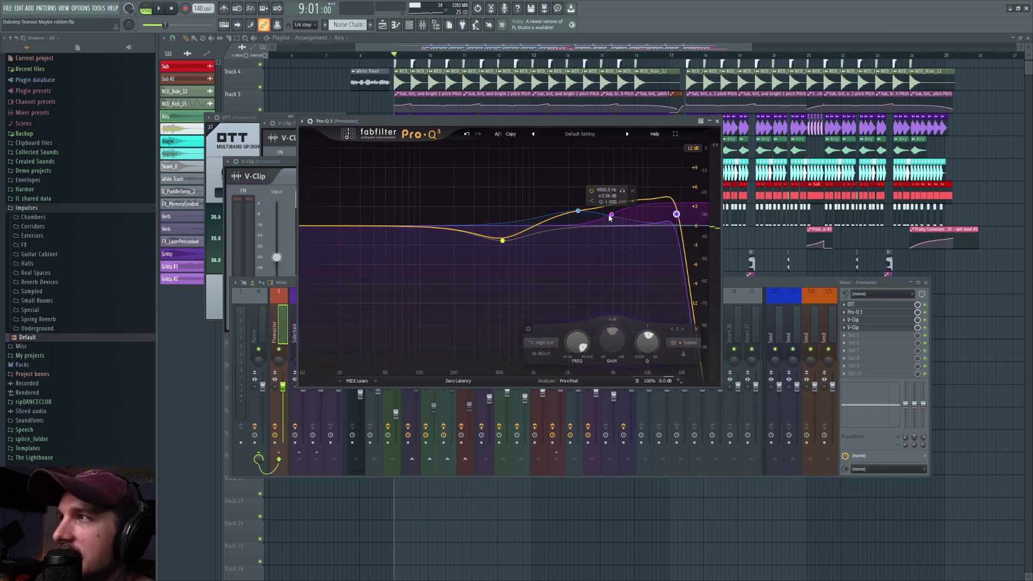
{"action": "key", "text": "space"}
{"action": "left_click", "coordinate": [528, 330]}
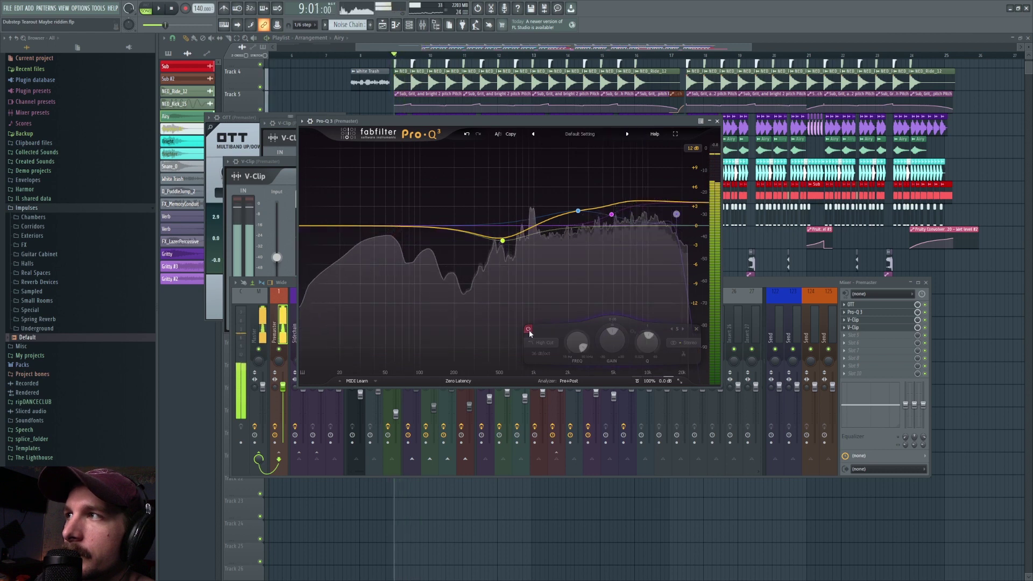
{"action": "left_click", "coordinate": [528, 329]}
{"action": "key", "text": "space"}
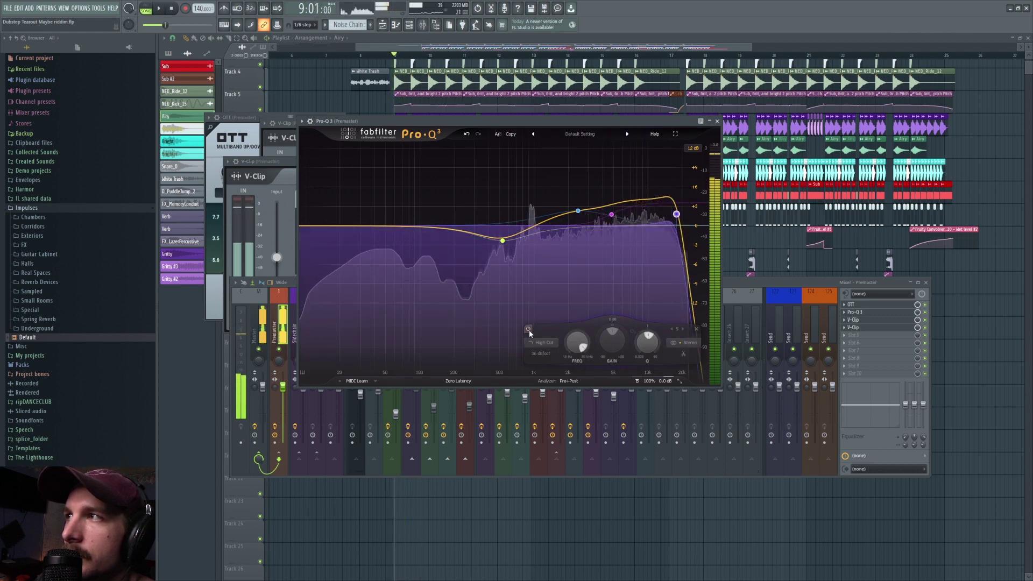
- Bypass the Pro-Q 3's bell cut around 500 Hz, listen from bar 9 and re-enable the band
{"action": "left_click", "coordinate": [500, 241]}
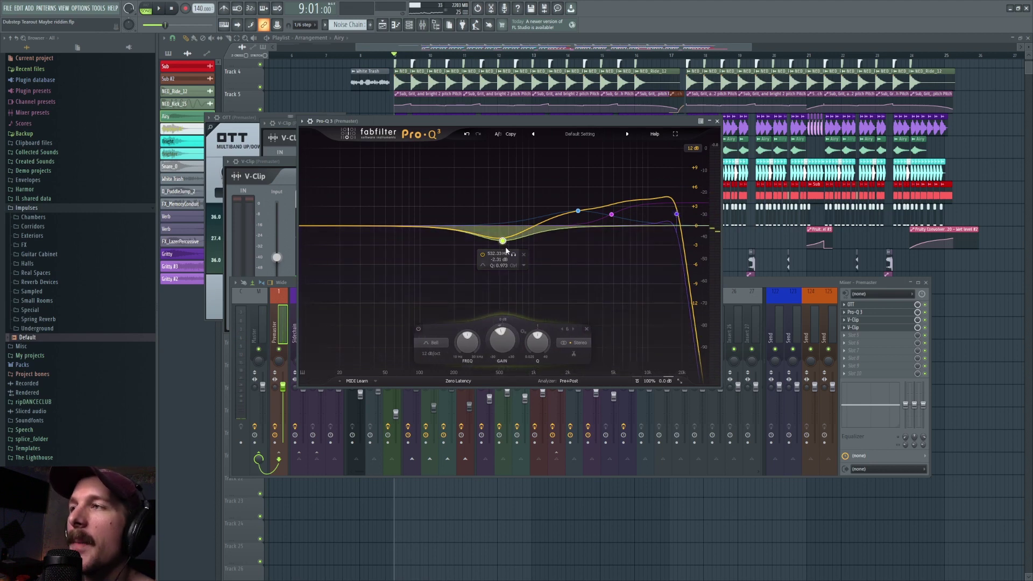
{"action": "left_click", "coordinate": [419, 328]}
{"action": "key", "text": "space"}
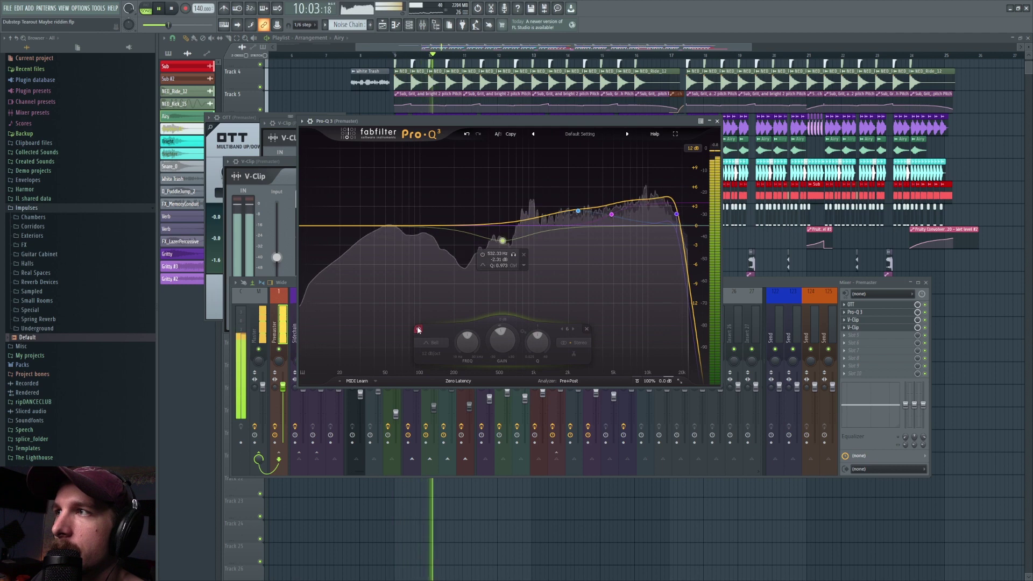
{"action": "key", "text": "space"}
{"action": "left_click", "coordinate": [419, 329]}
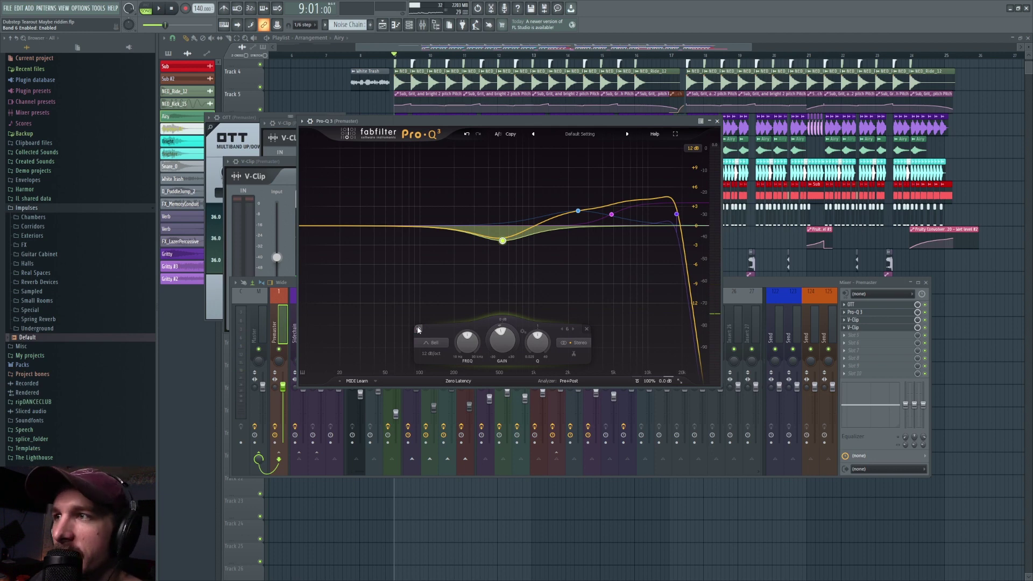
- Try a -4.75 dB low shelf with a raised output level in the Pro-Q 3, then reset the output and delete the shelf
{"action": "left_click_drag", "start_coordinate": [350, 227], "coordinate": [434, 241]}
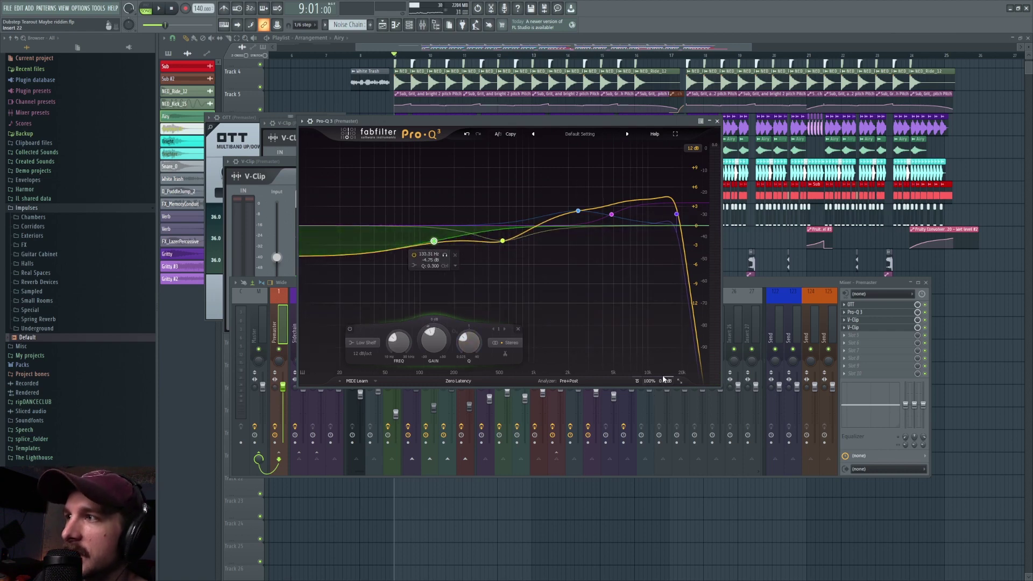
{"action": "left_click_drag", "start_coordinate": [664, 380], "coordinate": [663, 345]}
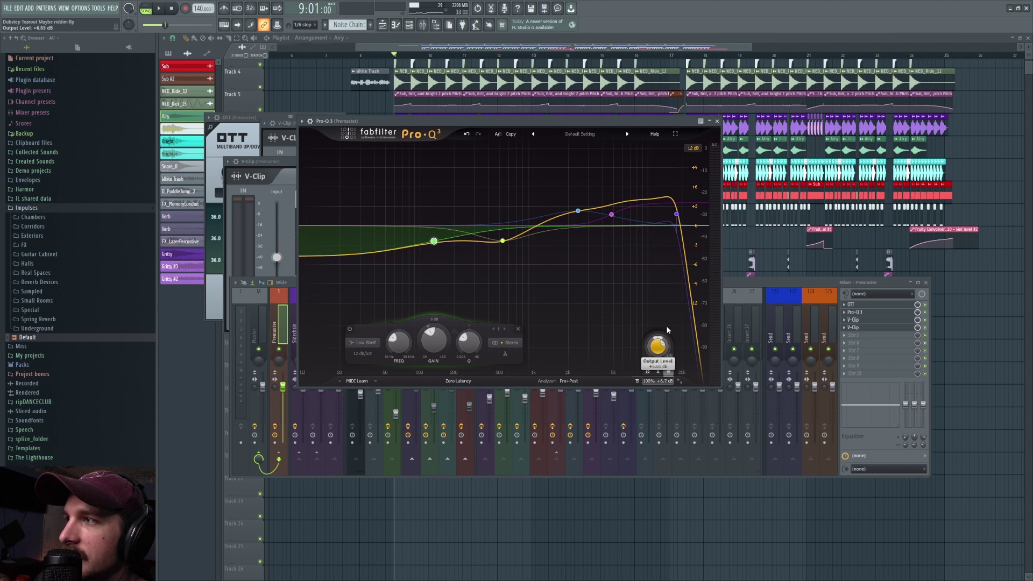
{"action": "double_click", "coordinate": [659, 348]}
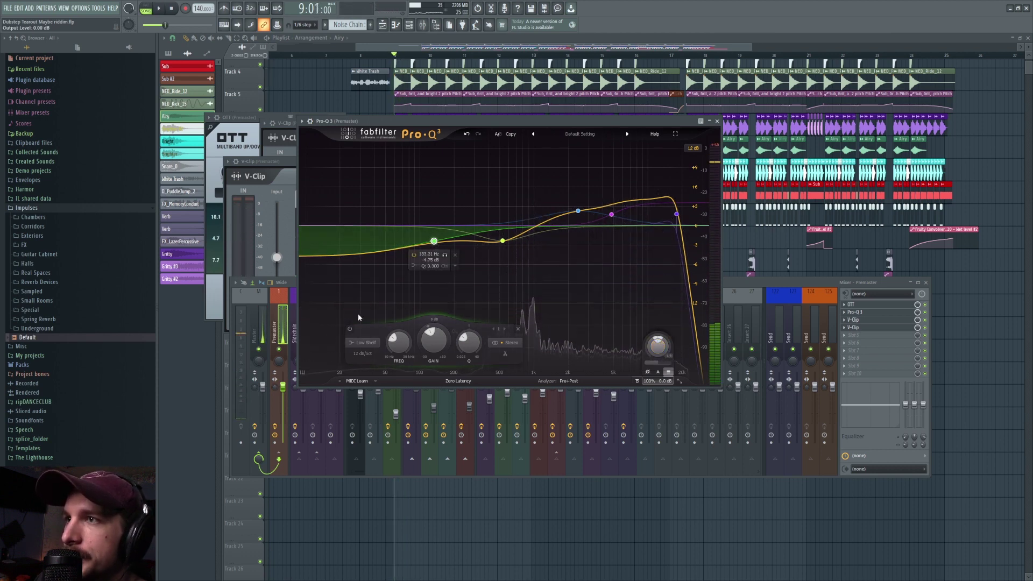
{"action": "left_click", "coordinate": [350, 329]}
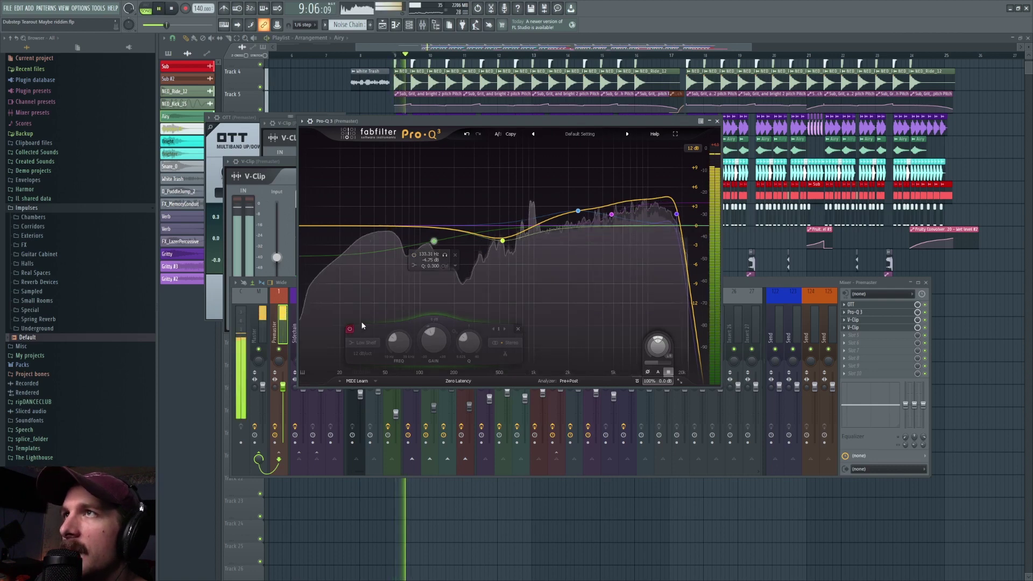
{"action": "left_click", "coordinate": [518, 329]}
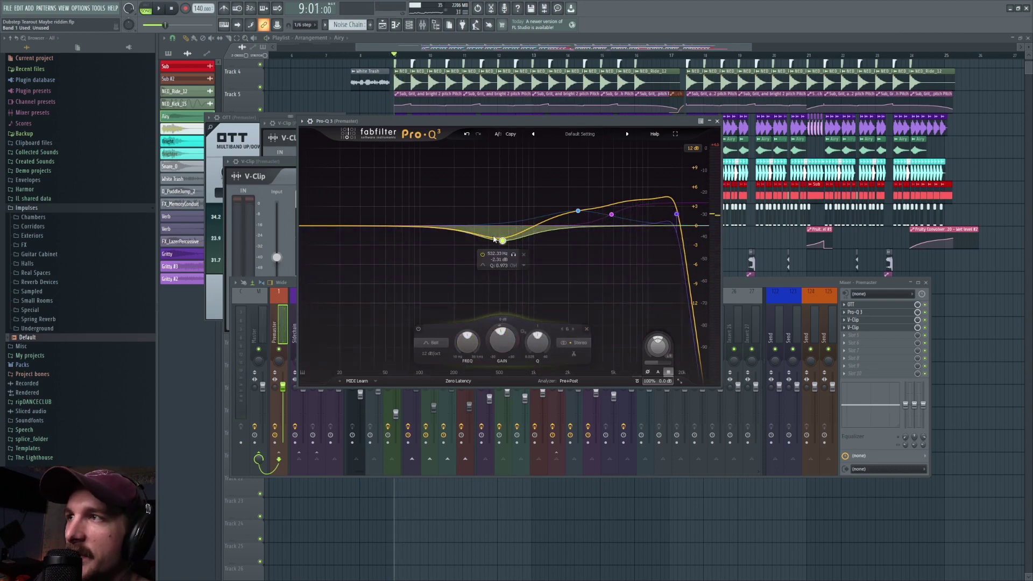
- Solo the Pro-Q 3's bell cut around 500 Hz during playback, then turn the solo off
{"action": "left_click", "coordinate": [514, 255]}
{"action": "key", "text": "space"}
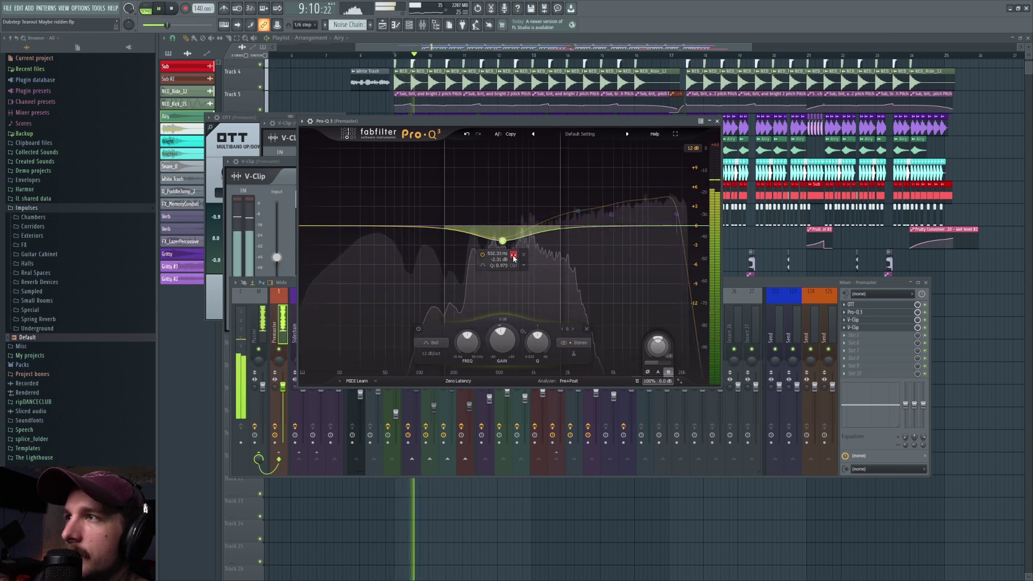
{"action": "left_click", "coordinate": [514, 256]}
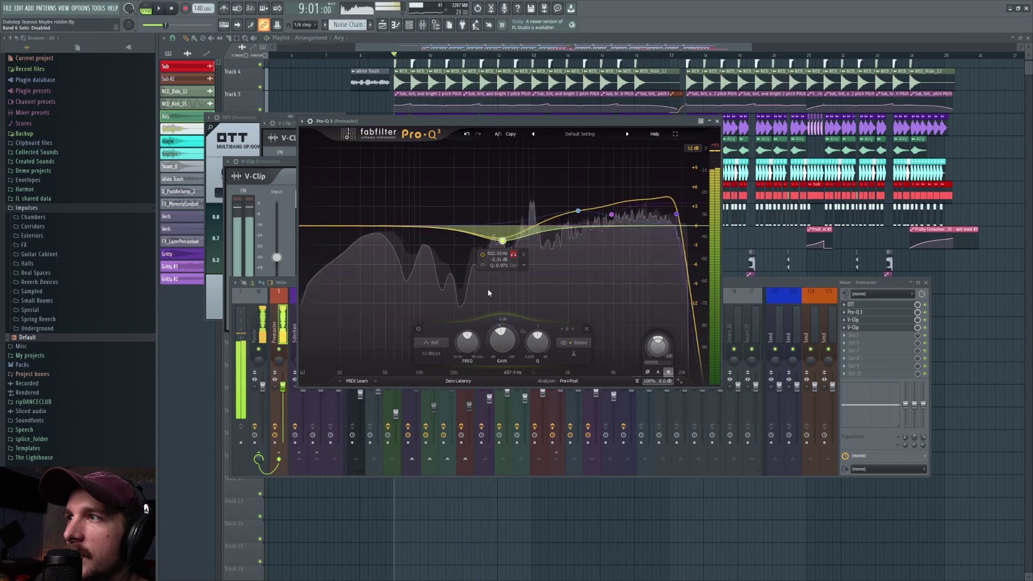
{"action": "key", "text": "space"}
- Play from bar 9 with the midrange bell cut bypassed, briefly solo its frequency range and re-enable the band
{"action": "left_click", "coordinate": [418, 329]}
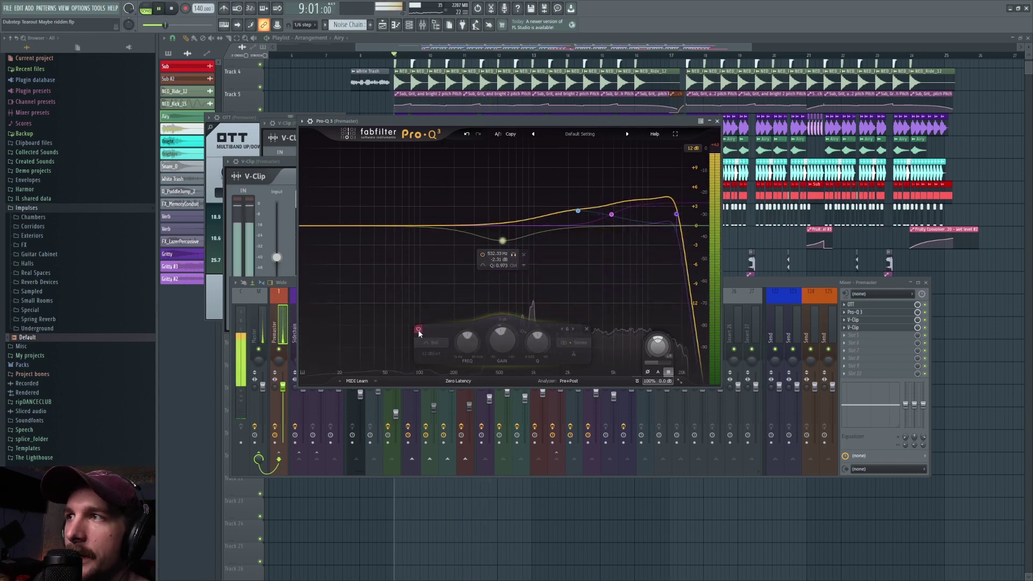
{"action": "key", "text": "space"}
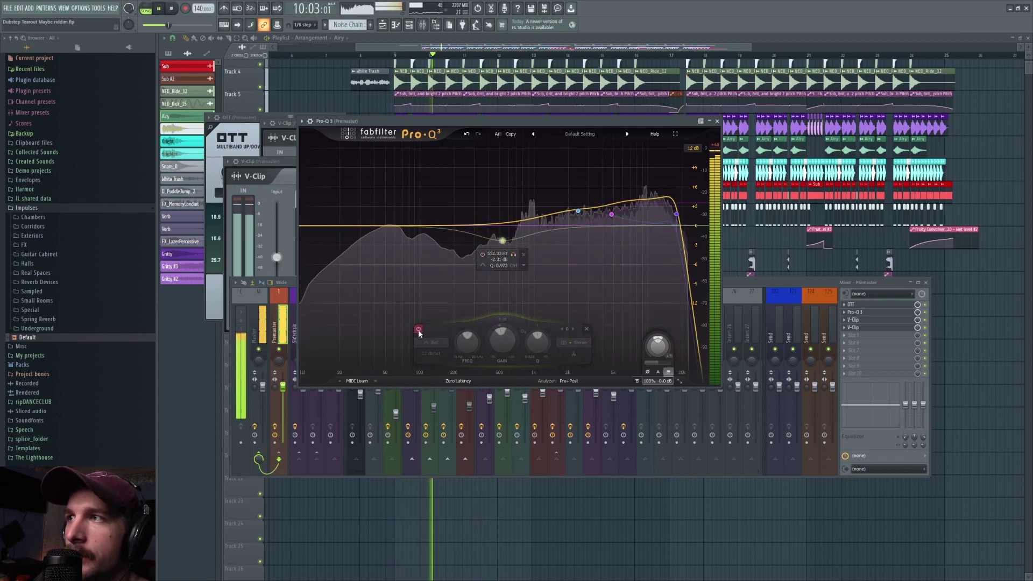
{"action": "left_click", "coordinate": [513, 255]}
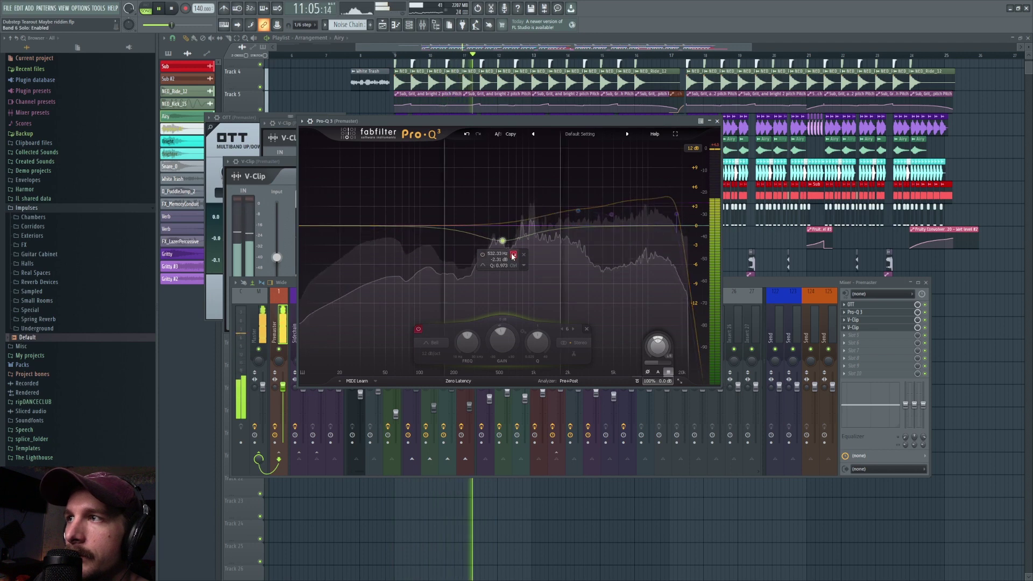
{"action": "left_click", "coordinate": [513, 254]}
{"action": "key", "text": "space"}
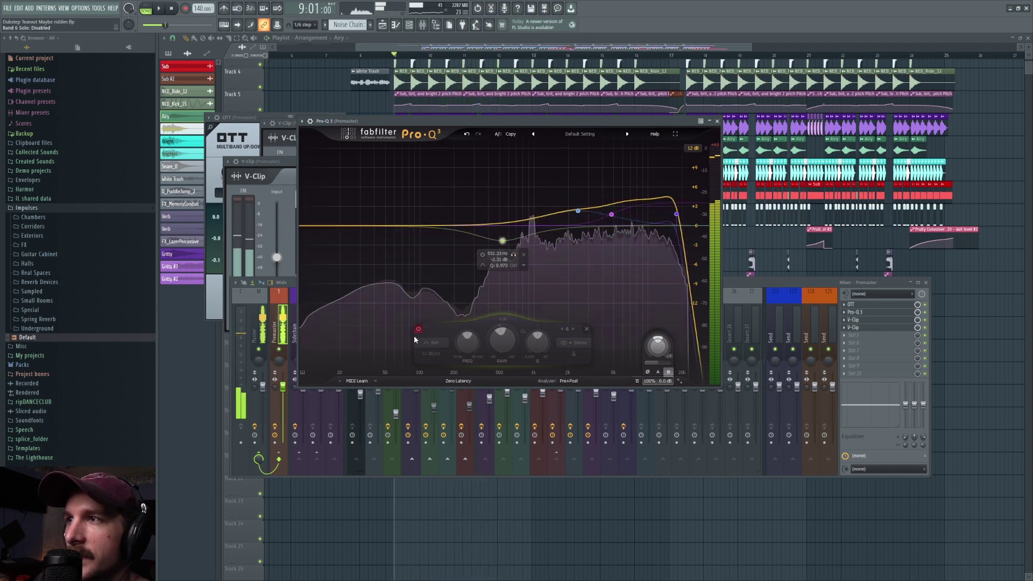
{"action": "left_click", "coordinate": [418, 330]}
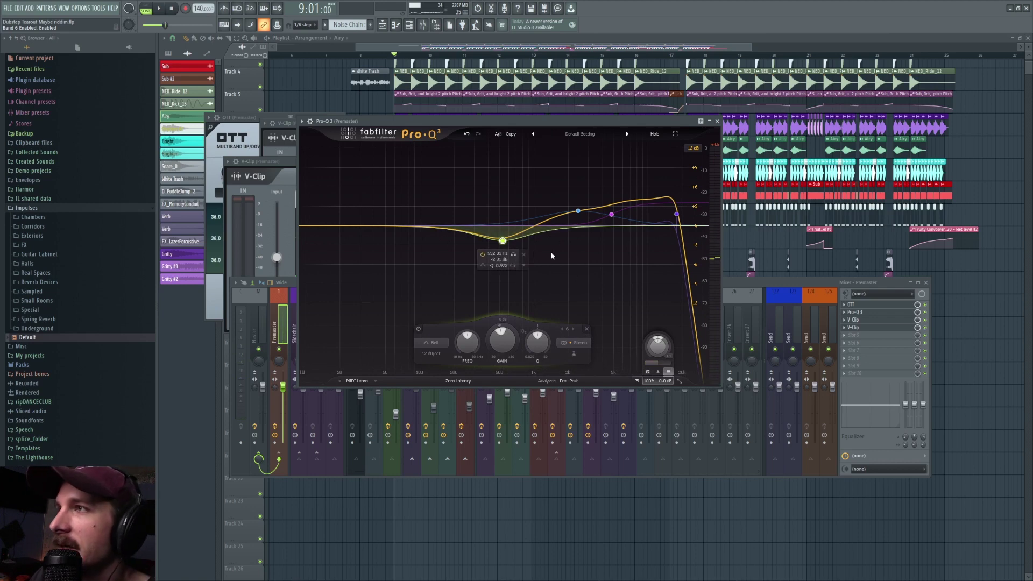
- Close the mixer and all plugin windows, leaving only the playlist arrangement open
{"action": "left_click", "coordinate": [765, 287]}
{"action": "key", "text": "F12"}
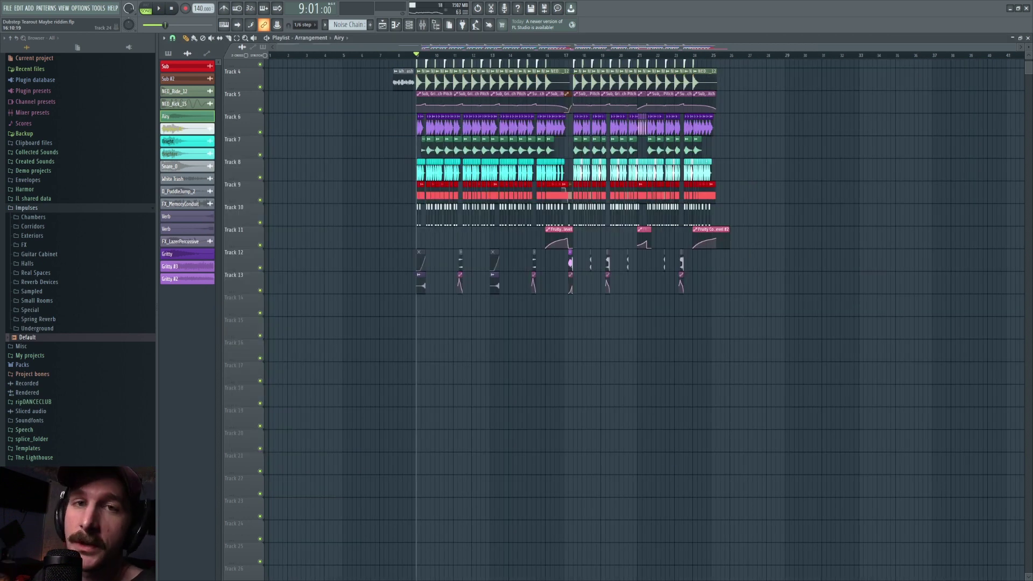